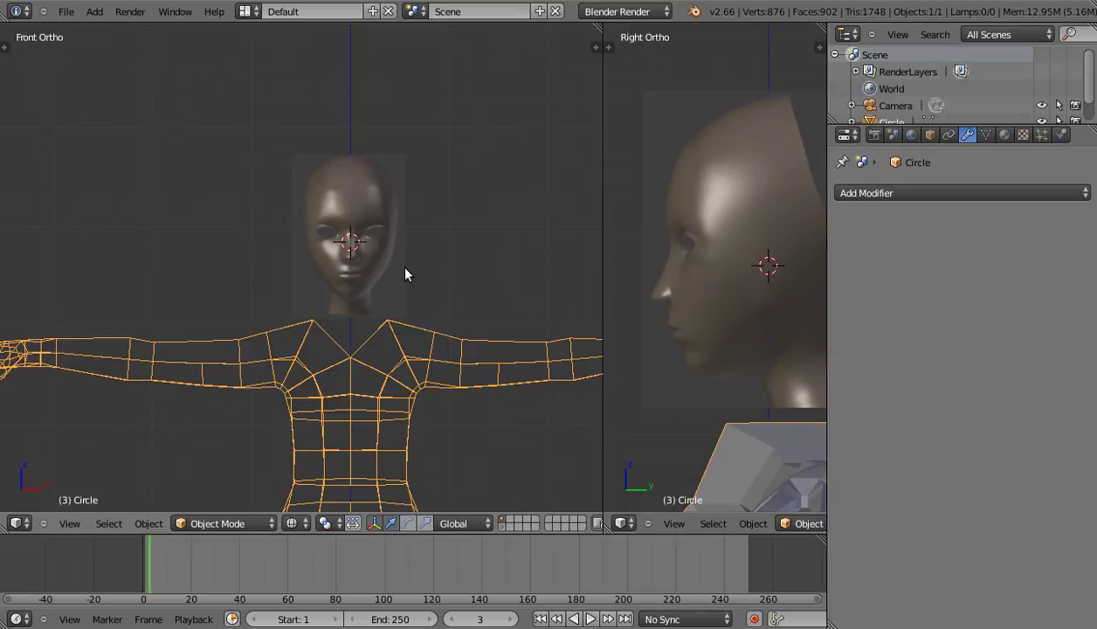
# Delete the Circle body mesh and zoom in on the front head reference image.
pyautogui.scroll(-1, 365, 276)
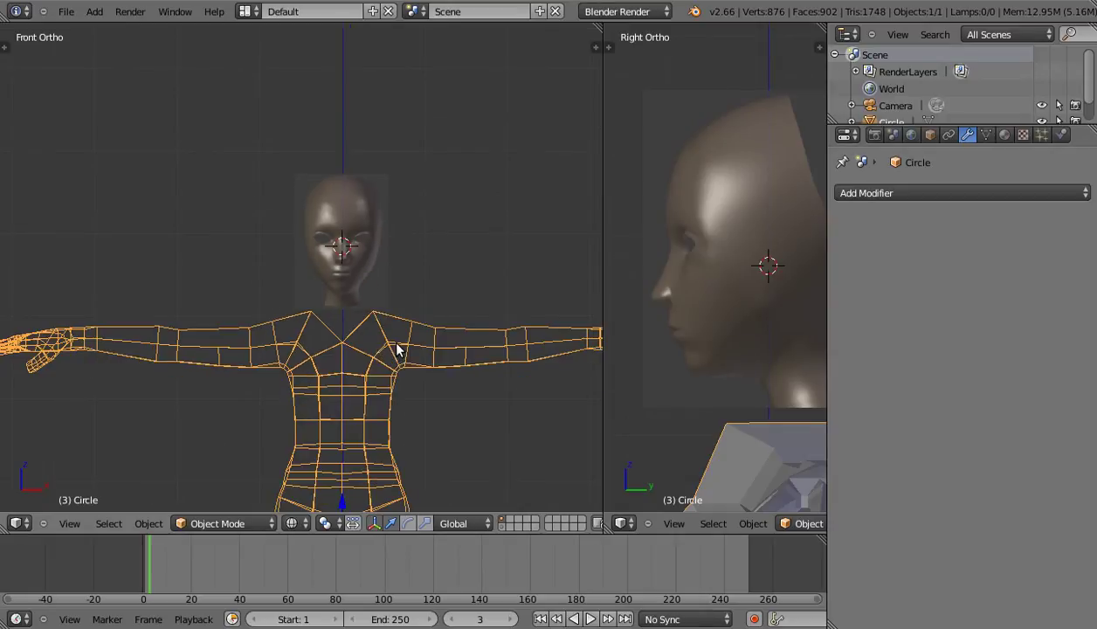
pyautogui.press('Delete')
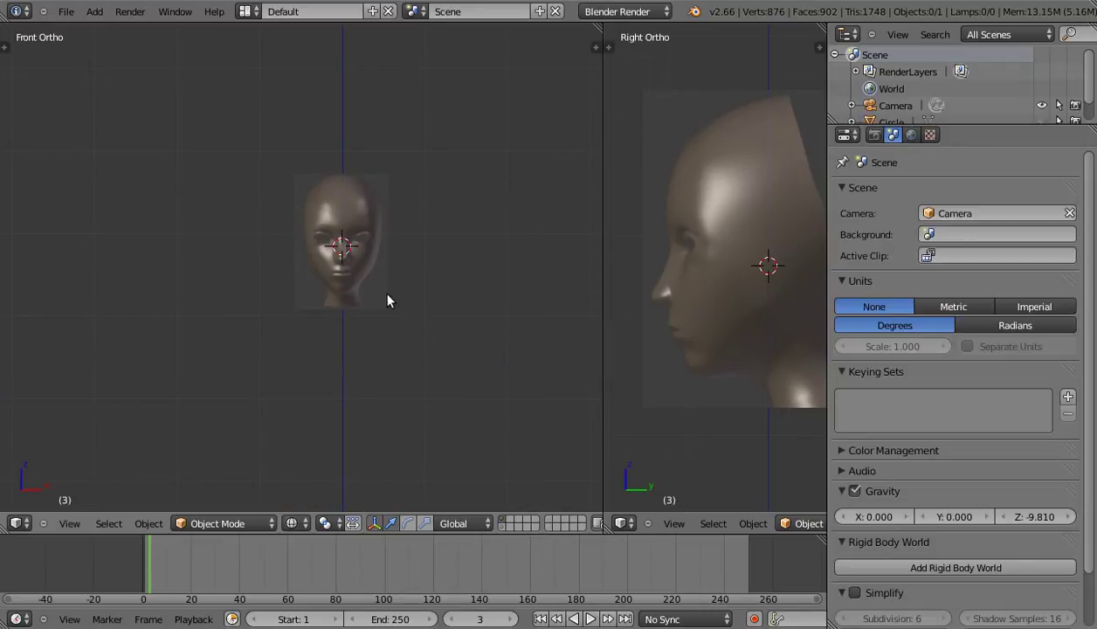
pyautogui.scroll(1, 422, 299)
pyautogui.scroll(1, 413, 294)
pyautogui.scroll(1, 415, 292)
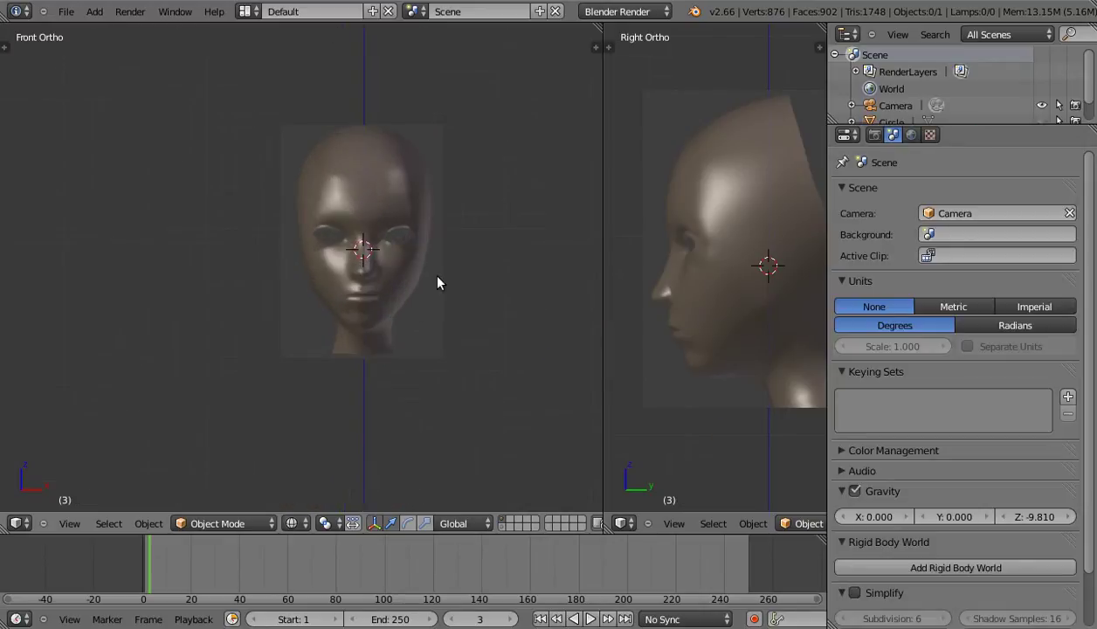
pyautogui.keyDown('ctrl'); pyautogui.scroll(-1, 416, 299); pyautogui.keyUp('ctrl')
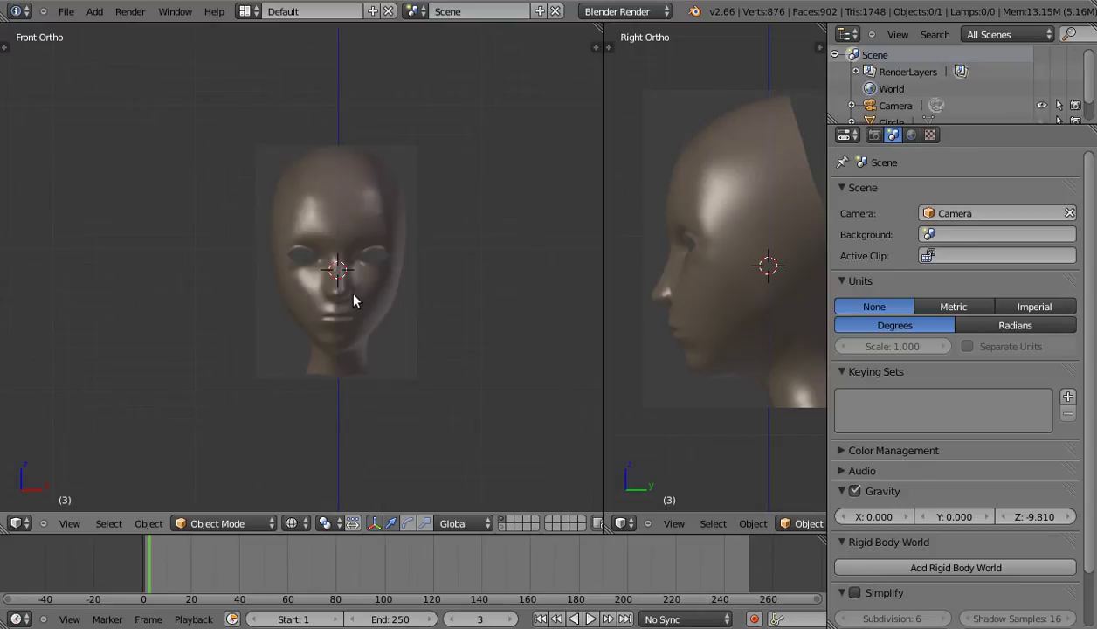
# Add a cube, apply a level-2 Subdivision Surface to round it, and enter Edit Mode.
pyautogui.hotkey('shift', 'a')
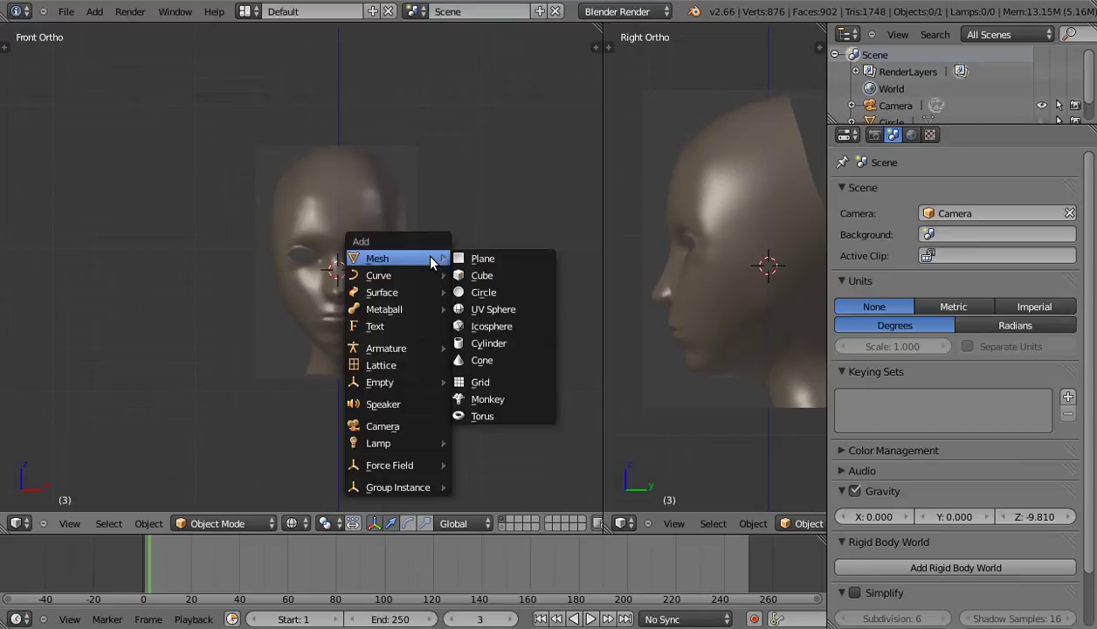
pyautogui.click(471, 272)
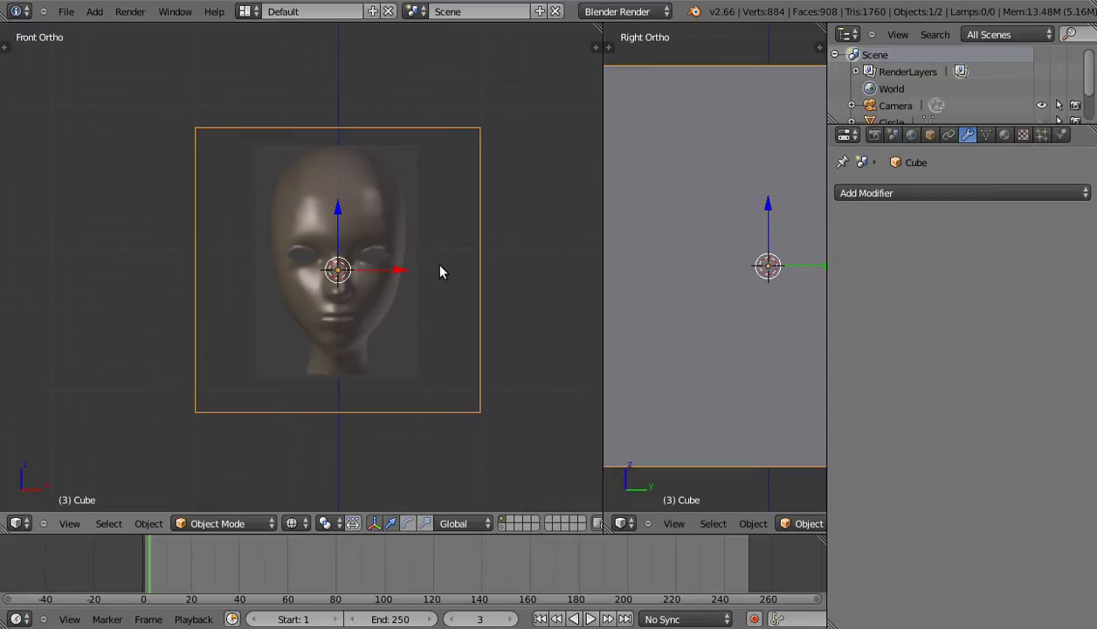
pyautogui.hotkey('ctrl', '2')
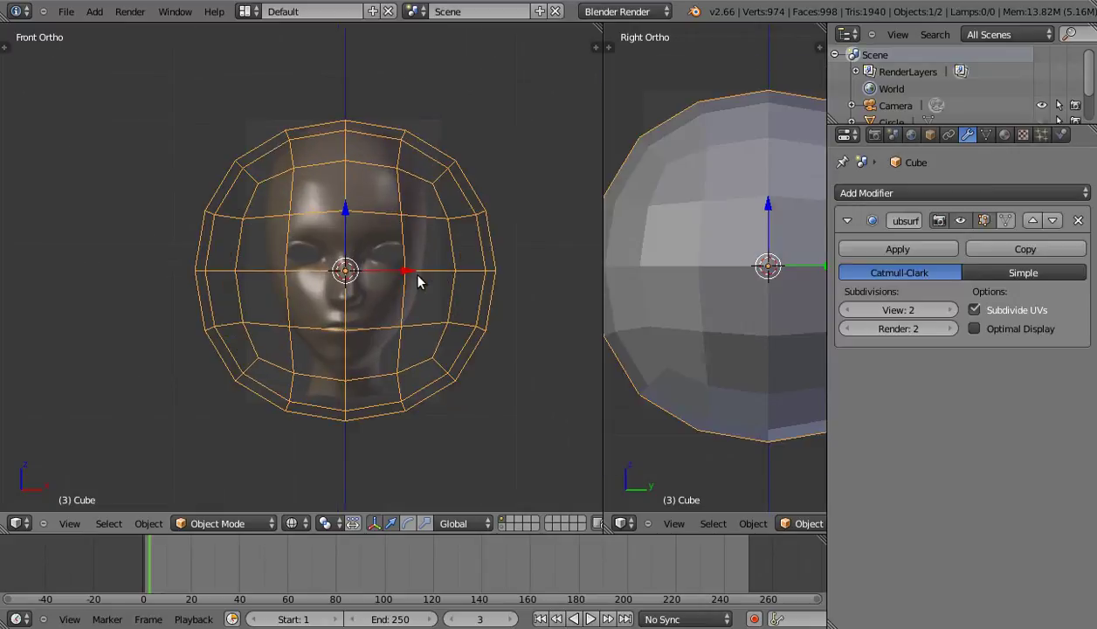
pyautogui.click(859, 246)
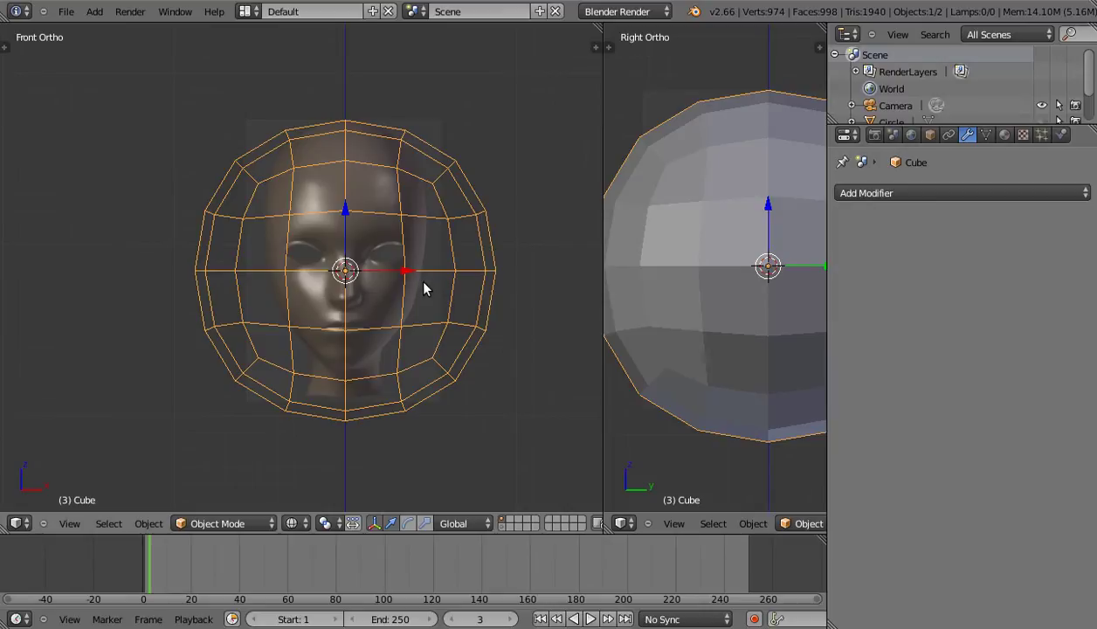
pyautogui.press('Tab')
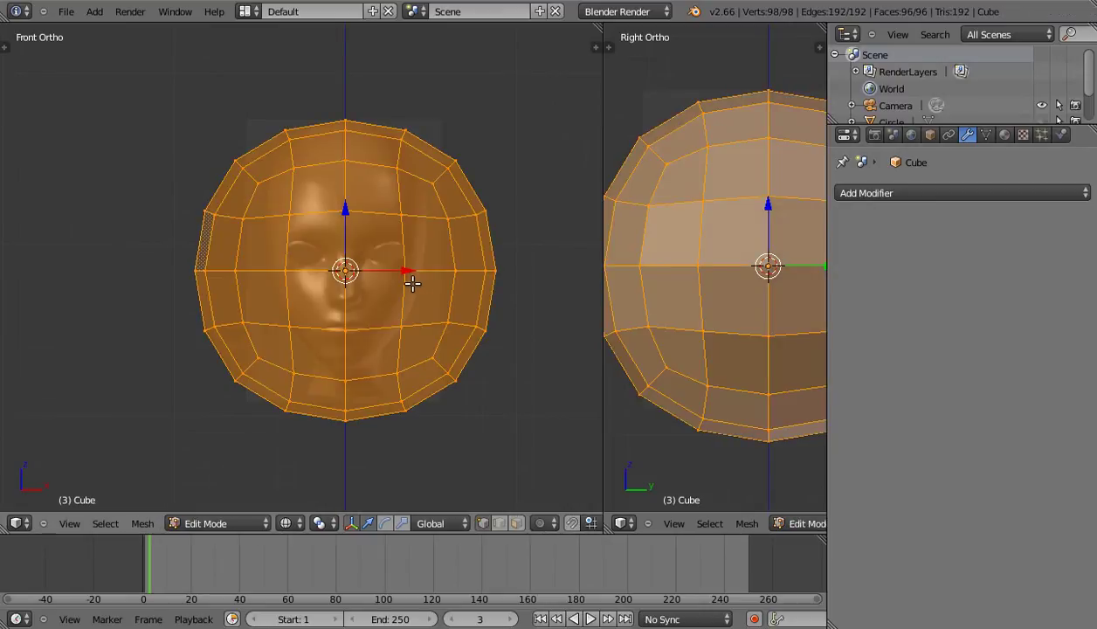
# Box-select and delete the vertices of the mesh's left half.
pyautogui.press('a')
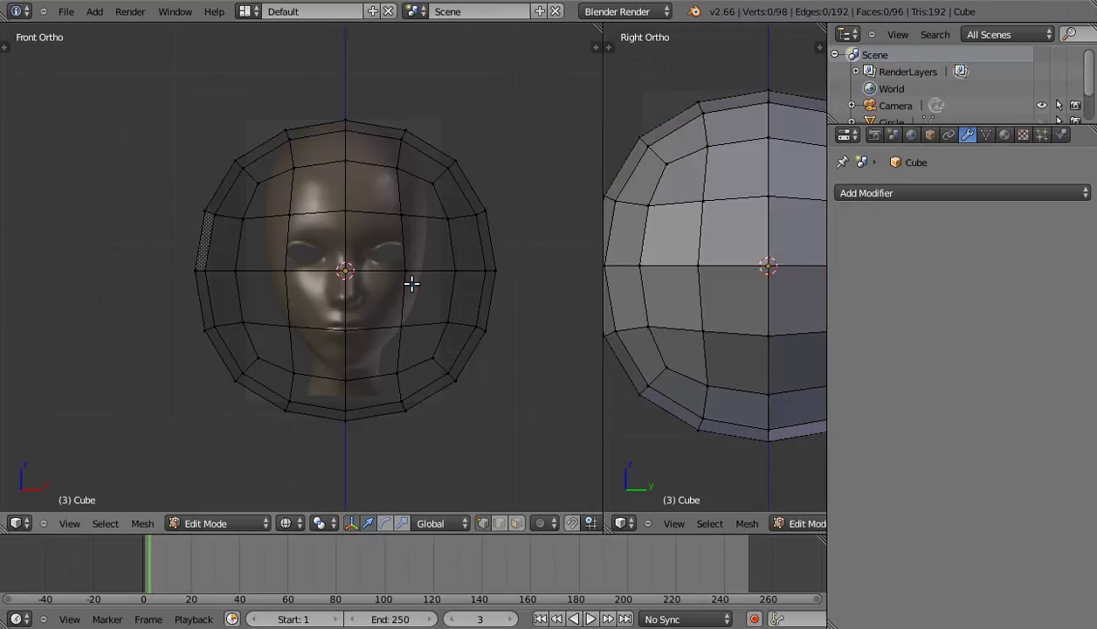
pyautogui.press('b')
pyautogui.moveTo(172, 110); pyautogui.dragTo(320, 433)
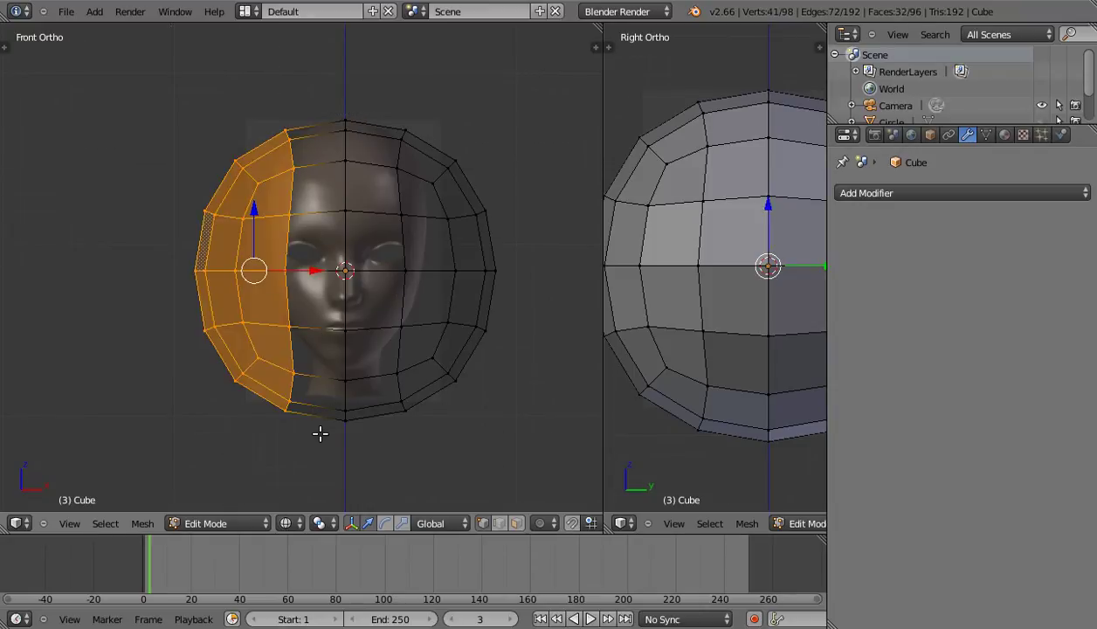
pyautogui.press('x')
pyautogui.click(320, 433)
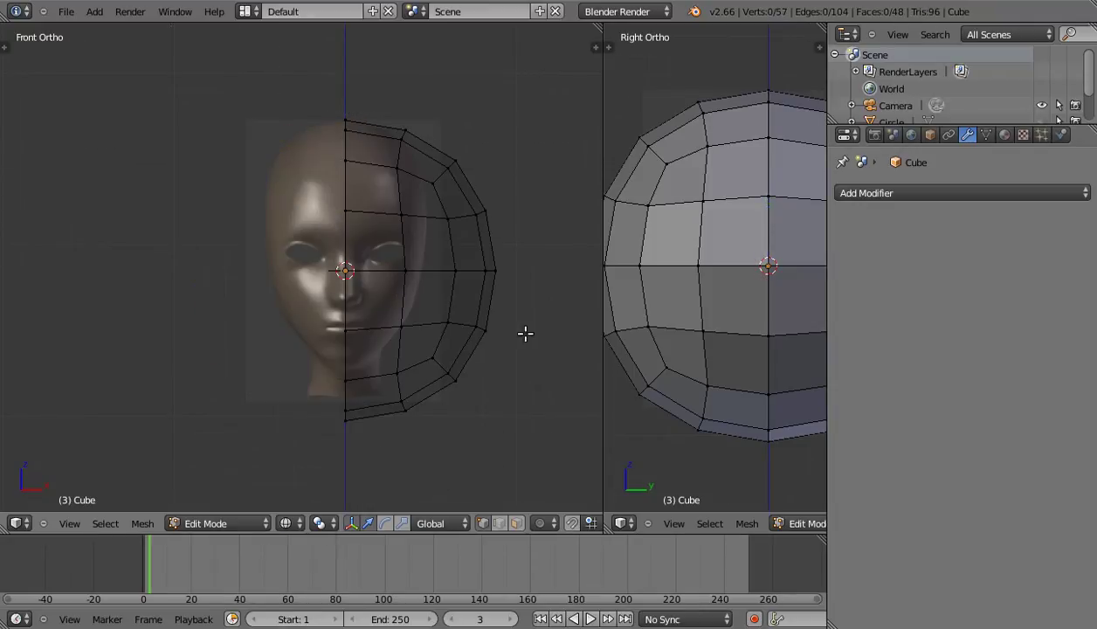
# Add a Mirror modifier on X, shown on the editing cage.
pyautogui.click(910, 194)
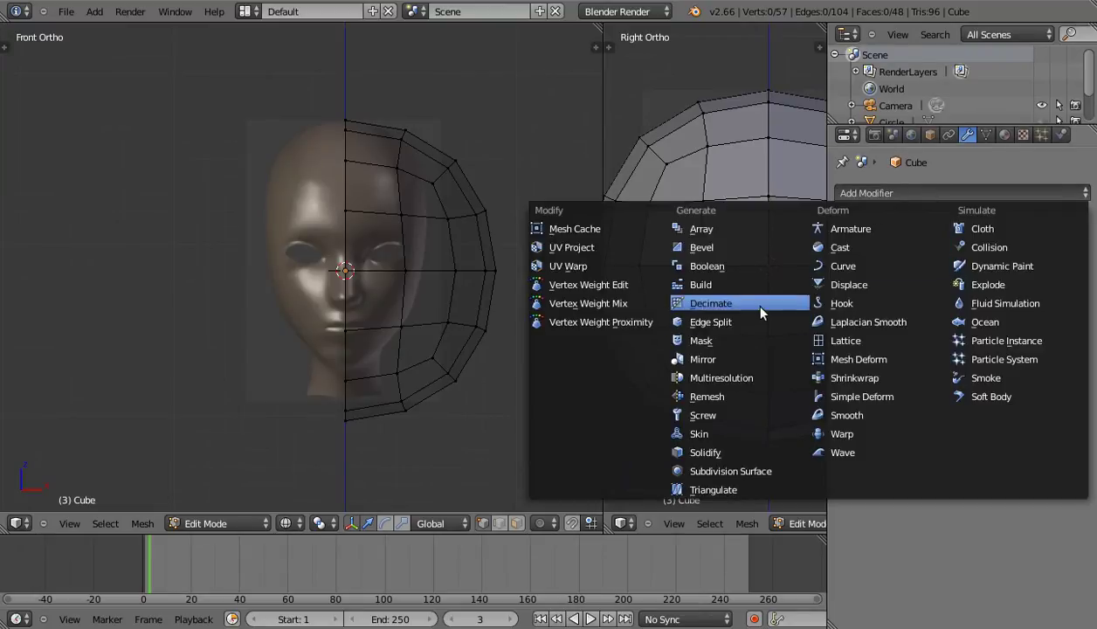
pyautogui.click(738, 359)
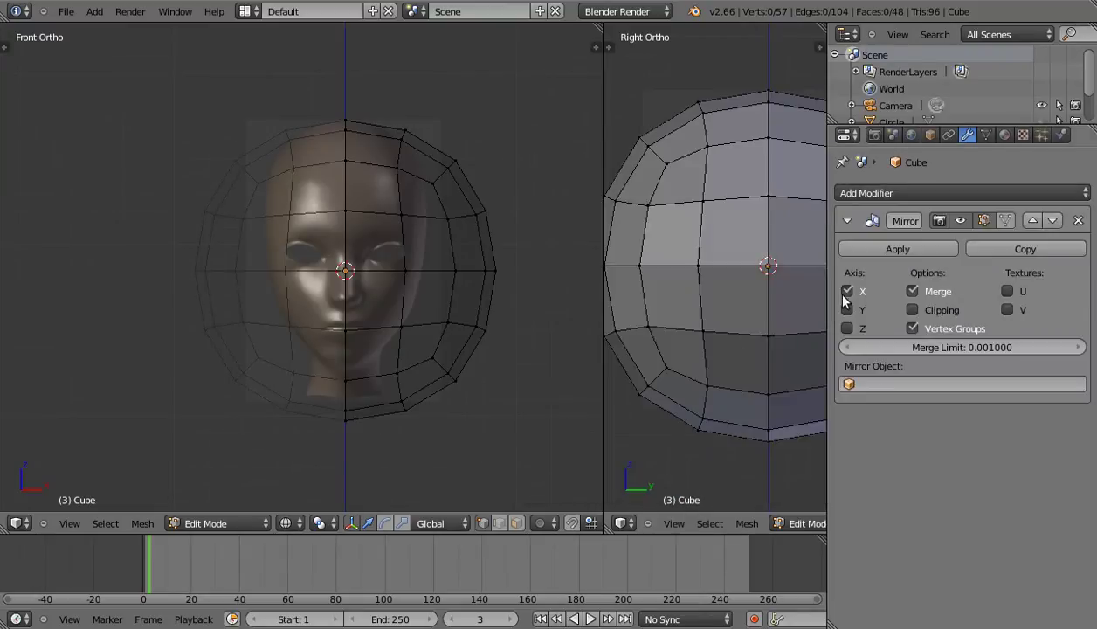
pyautogui.click(1005, 221)
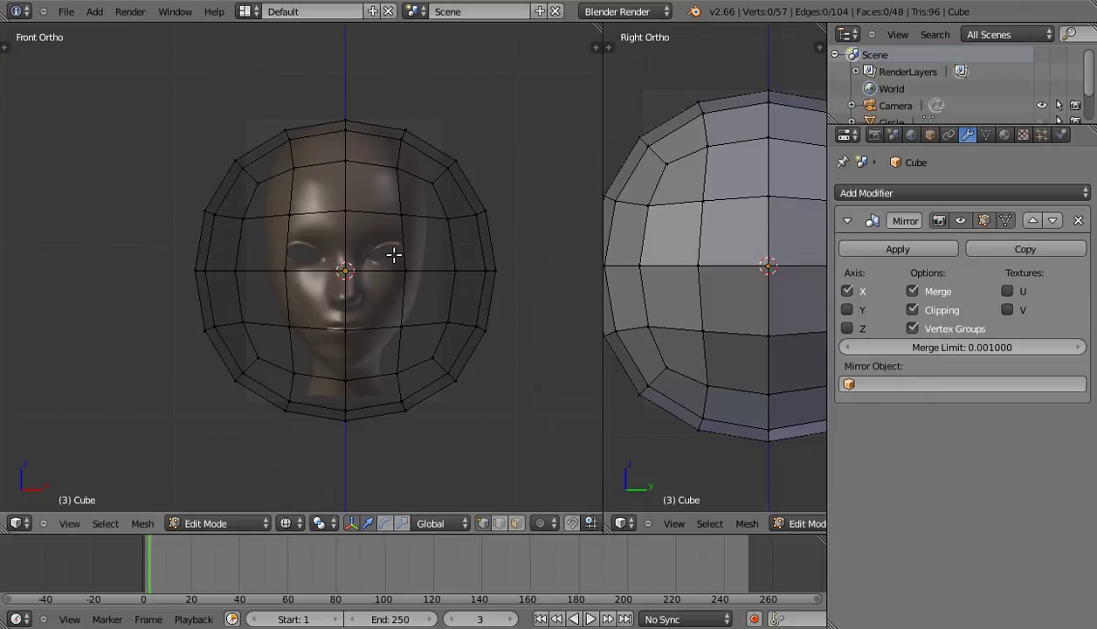
# Set the pivot to Active Element on the top vertex and squash the mesh vertically.
pyautogui.press('a')
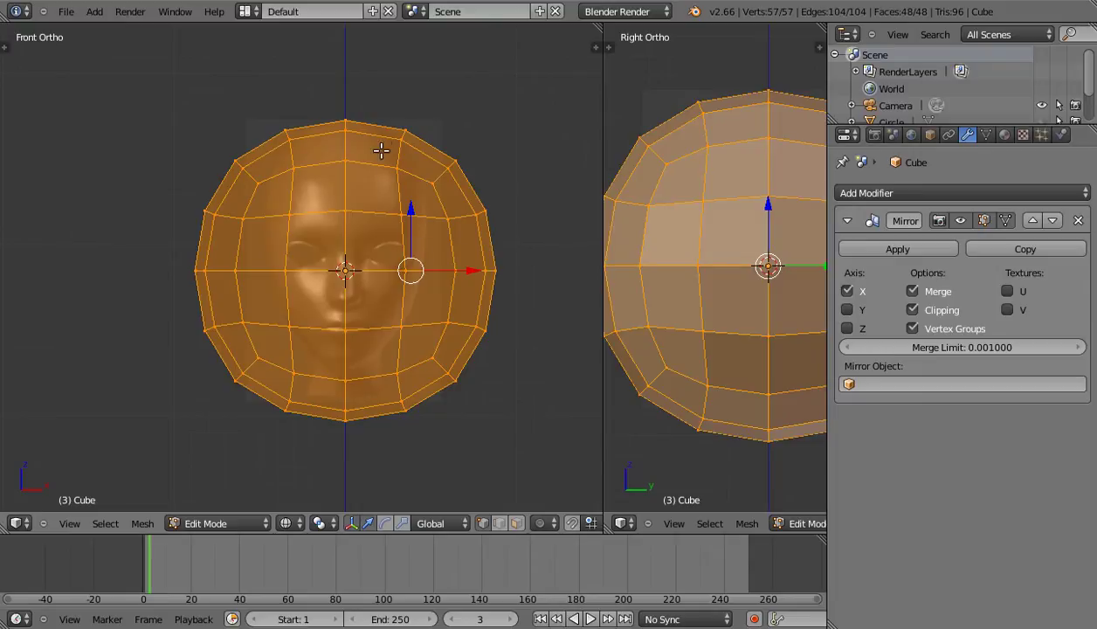
pyautogui.keyDown('shift'); pyautogui.rightClick(348, 103); pyautogui.keyUp('shift')
pyautogui.keyDown('shift'); pyautogui.rightClick(348, 103); pyautogui.keyUp('shift')
pyautogui.press('s')
pyautogui.press('z')
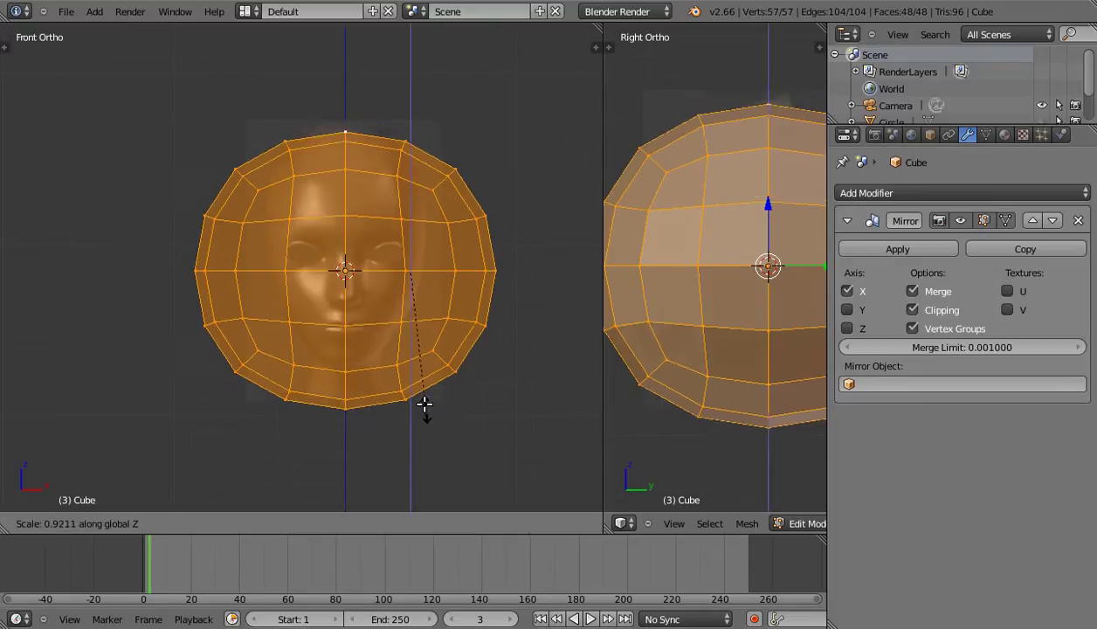
pyautogui.rightClick(415, 393)
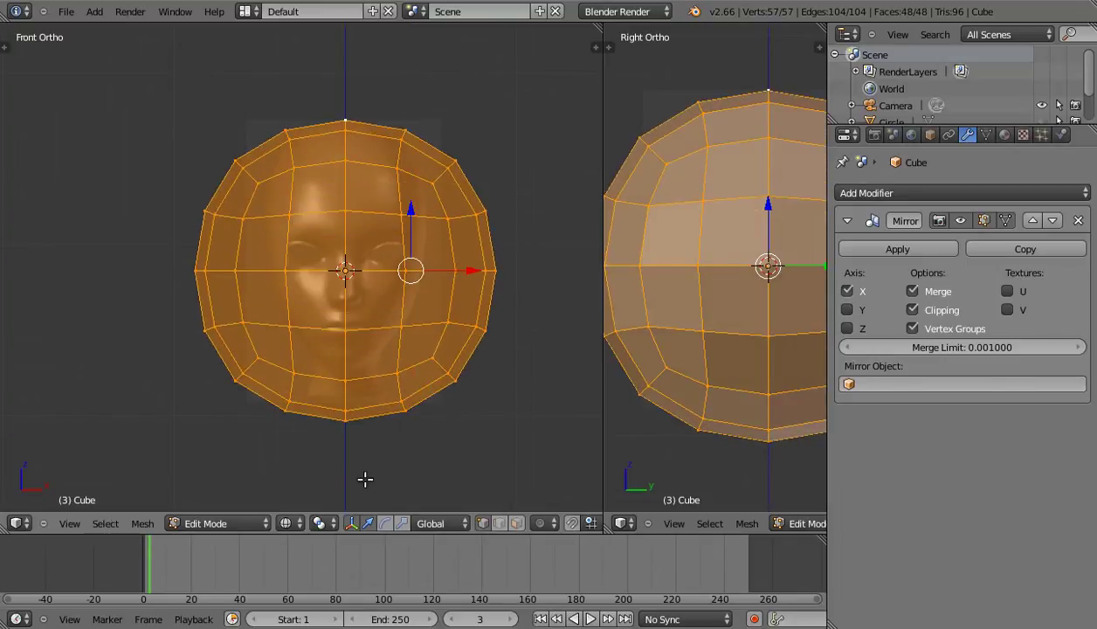
pyautogui.click(320, 523)
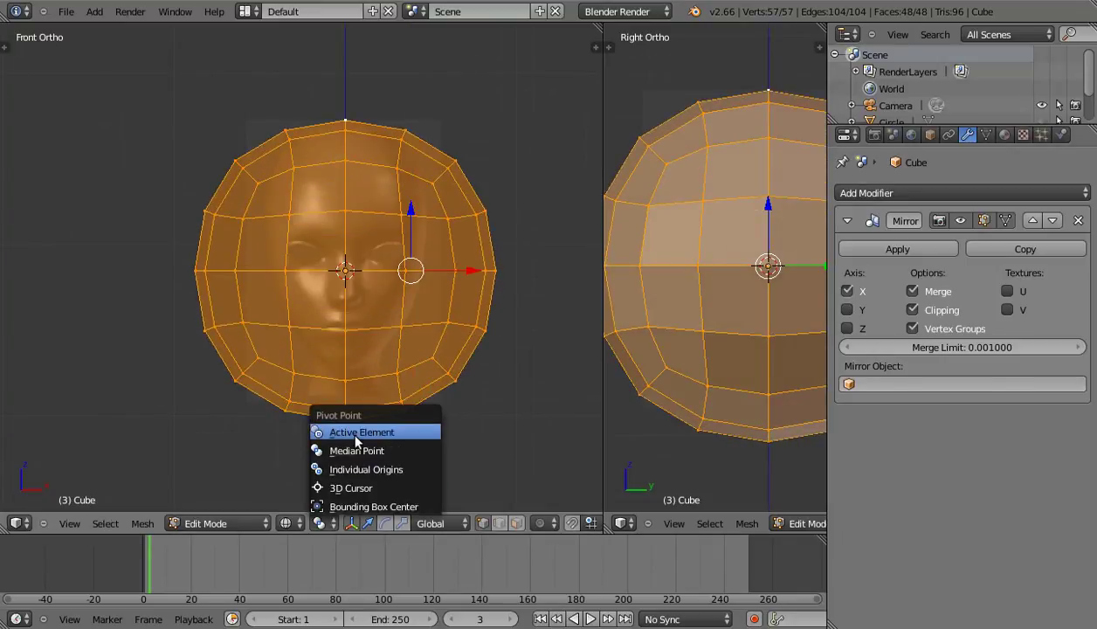
pyautogui.click(355, 436)
pyautogui.press('s')
pyautogui.press('z')
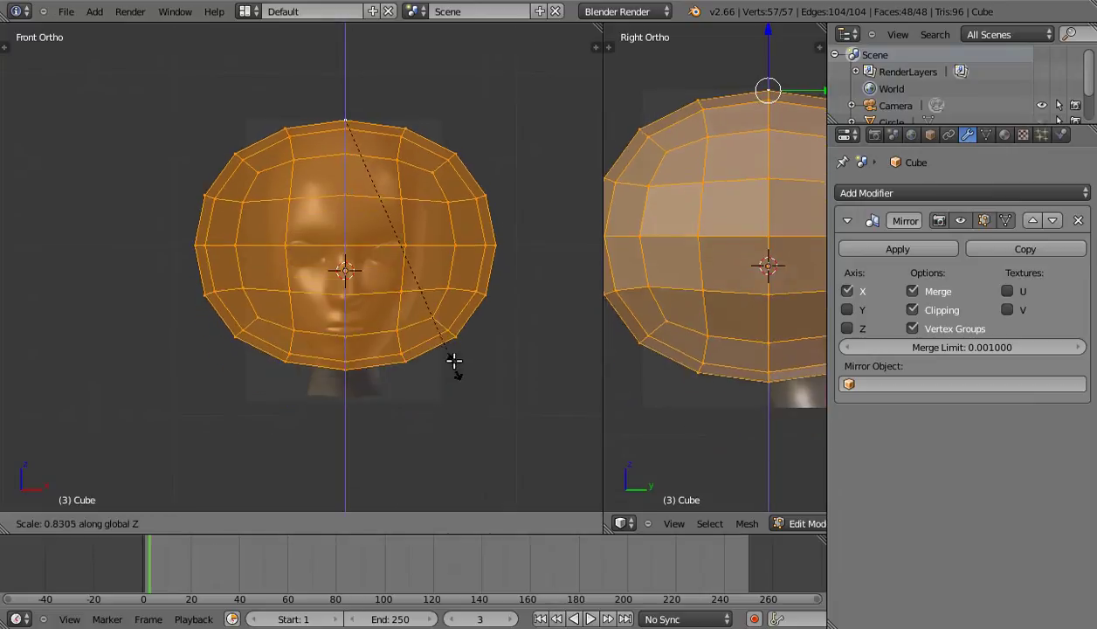
pyautogui.click(450, 367)
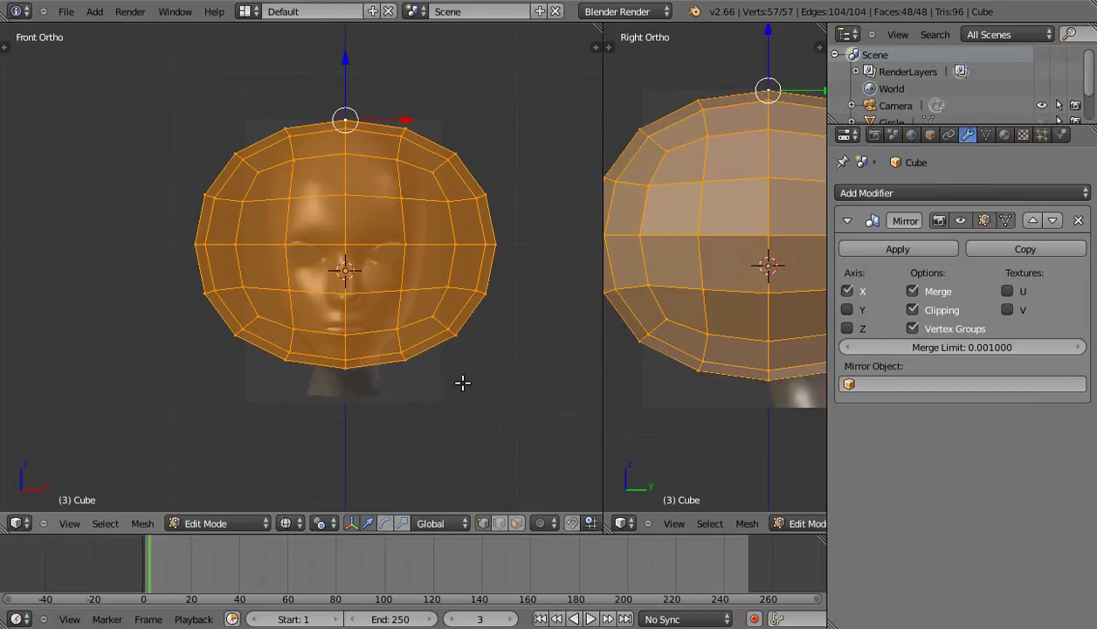
# Narrow the head along X, then scale its depth along Y to about 0.75 in side view.
pyautogui.press('s')
pyautogui.press('x')
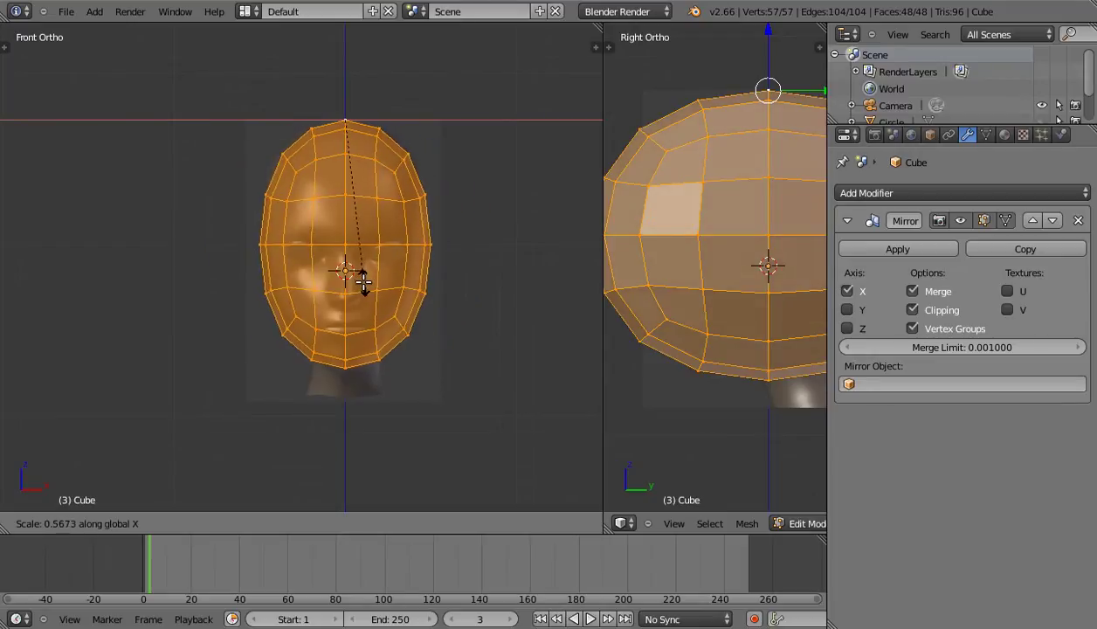
pyautogui.click(364, 281)
pyautogui.press('KP_3')
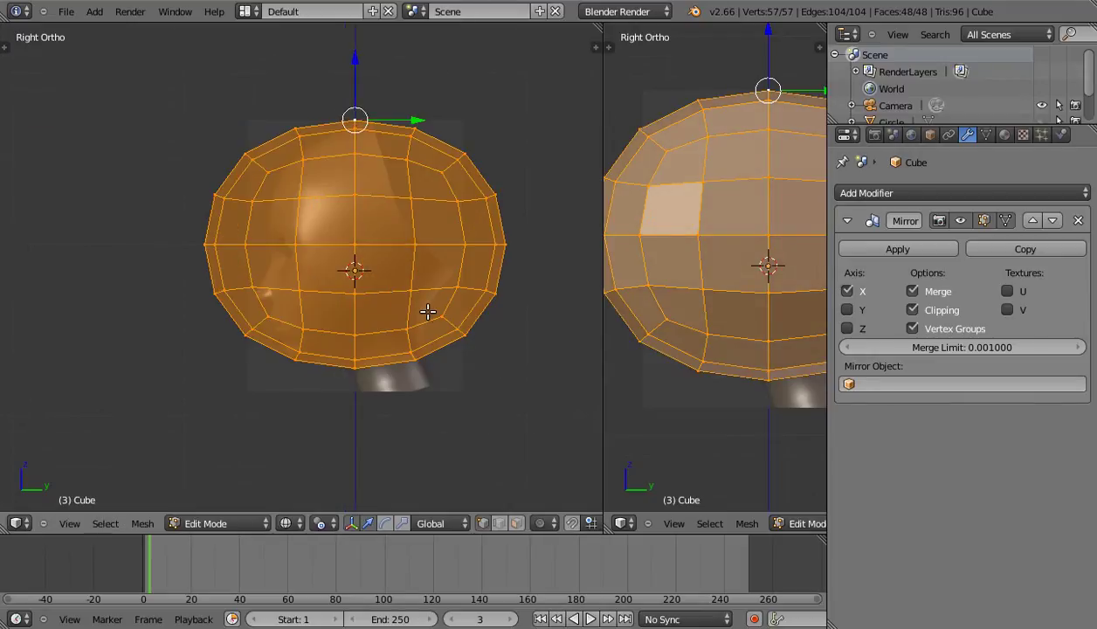
pyautogui.press('s')
pyautogui.press('y')
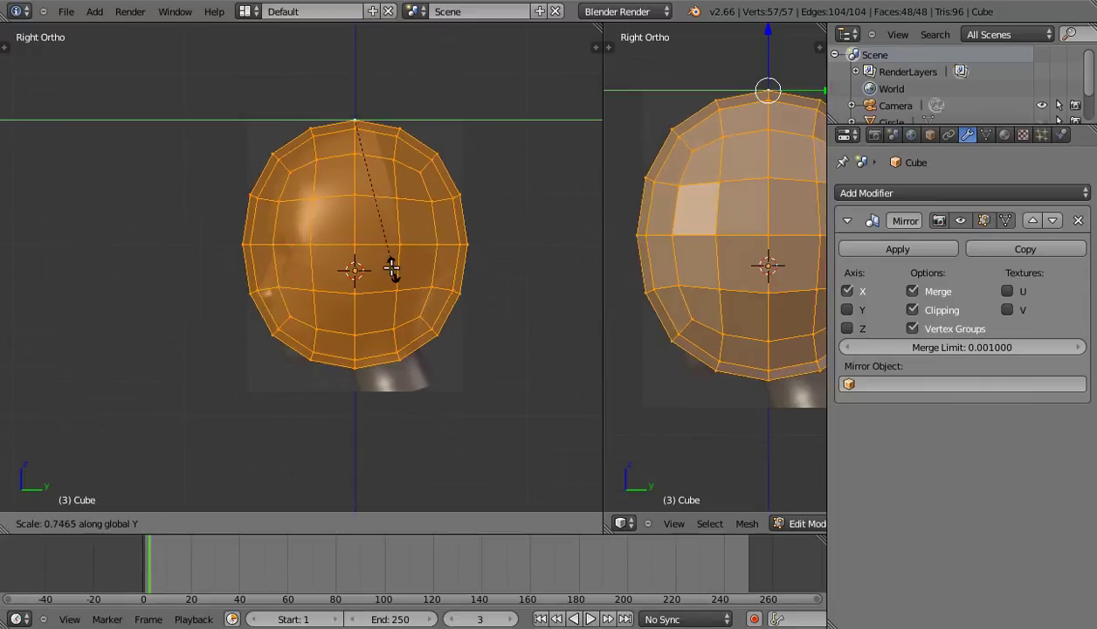
pyautogui.click(379, 240)
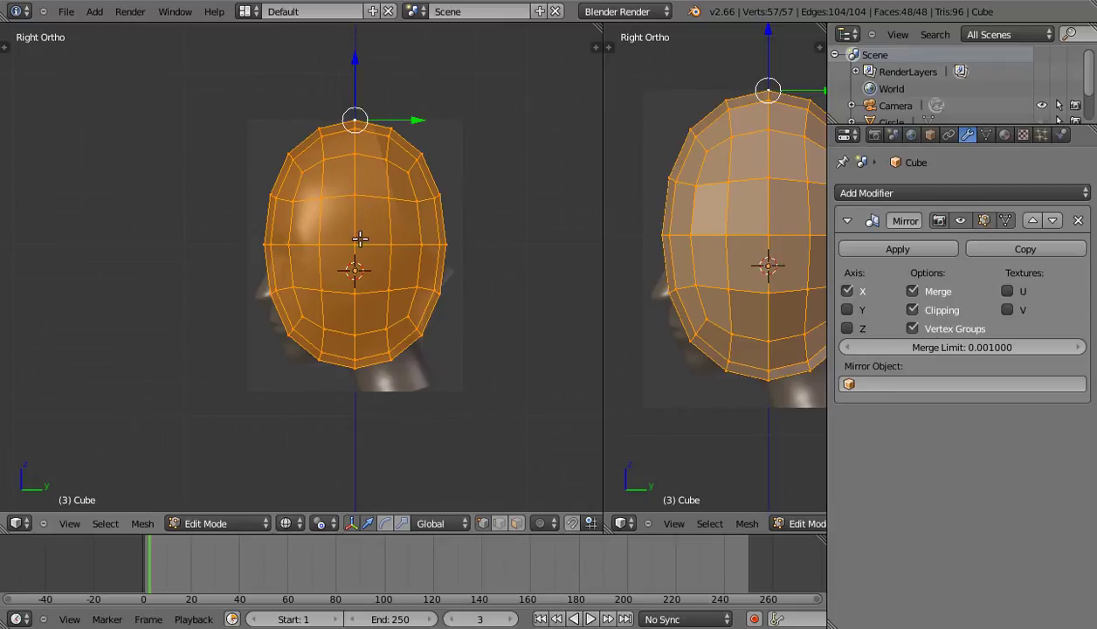
# Switch to solid shading, deselect all and orbit to inspect the head shape.
pyautogui.hotkey('alt', 'z')
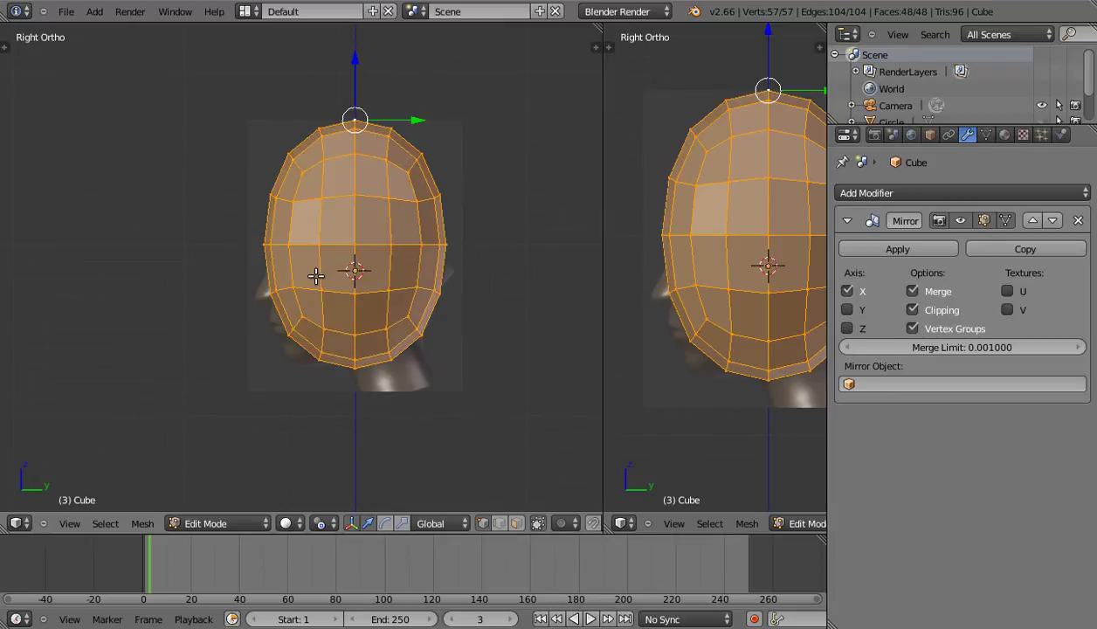
pyautogui.press('a')
pyautogui.moveTo(316, 276)
pyautogui.mouseDown(button='middle')
pyautogui.moveTo(459, 274)
pyautogui.moveTo(299, 282)
pyautogui.mouseUp(button='middle')
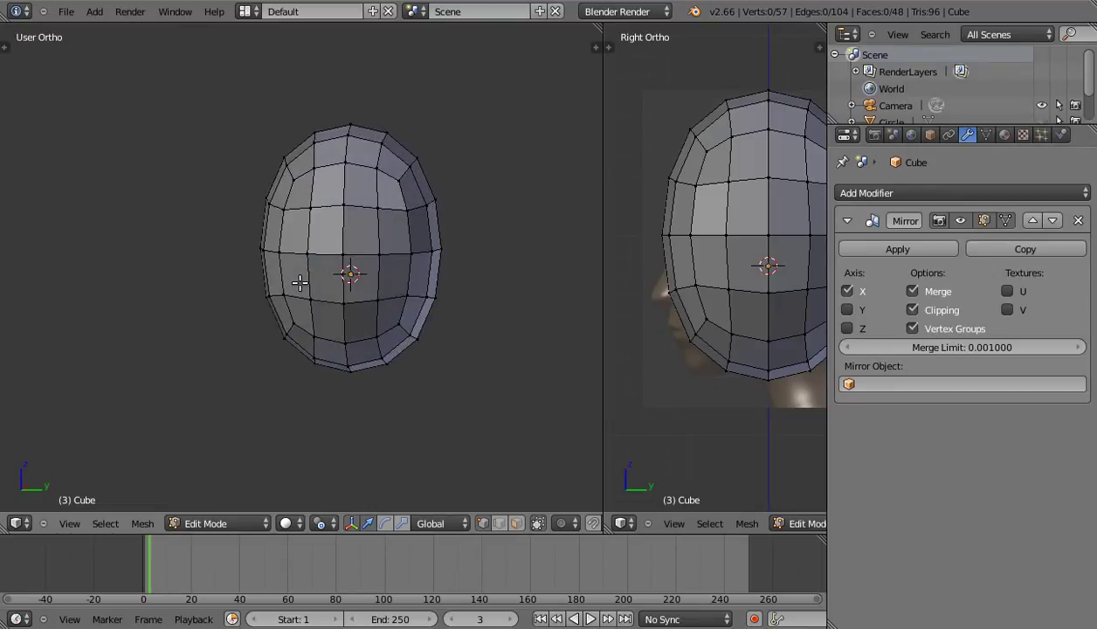
# In the side view with wireframe on, select the head's bottom vertex.
pyautogui.press('KP_3')
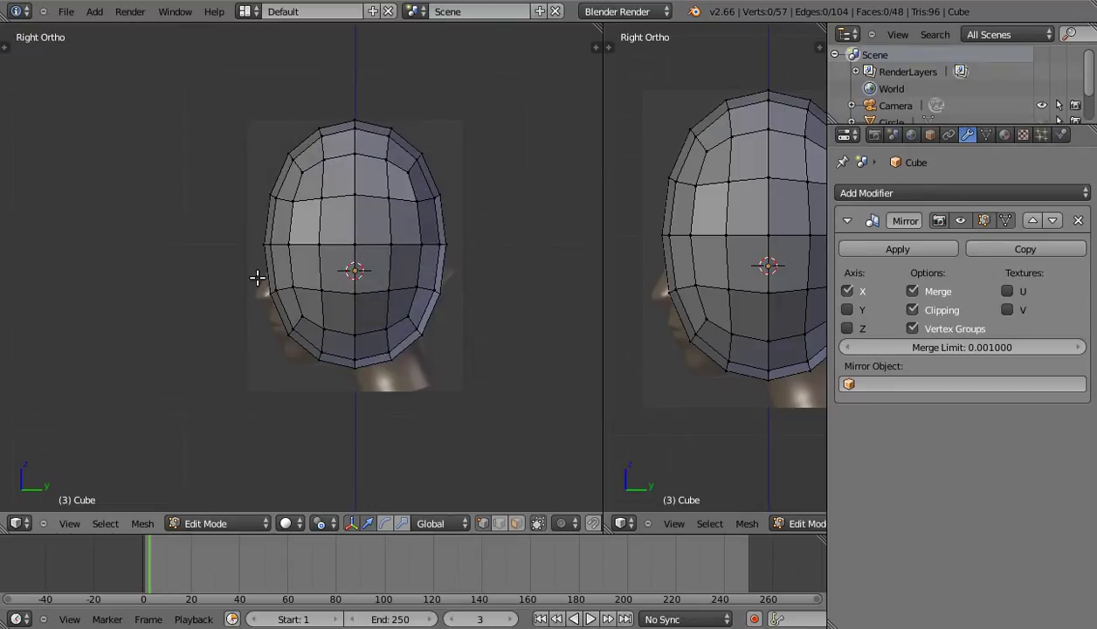
pyautogui.keyDown('shift'); pyautogui.moveTo(290, 263); pyautogui.dragTo(302, 265, button='middle'); pyautogui.keyUp('shift')
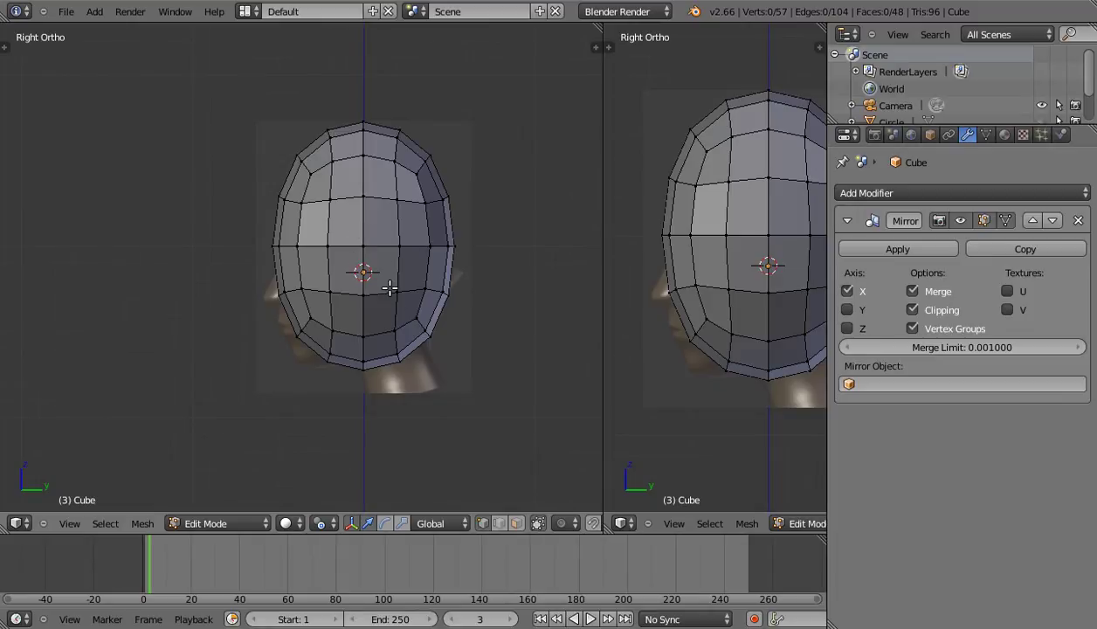
pyautogui.press('z')
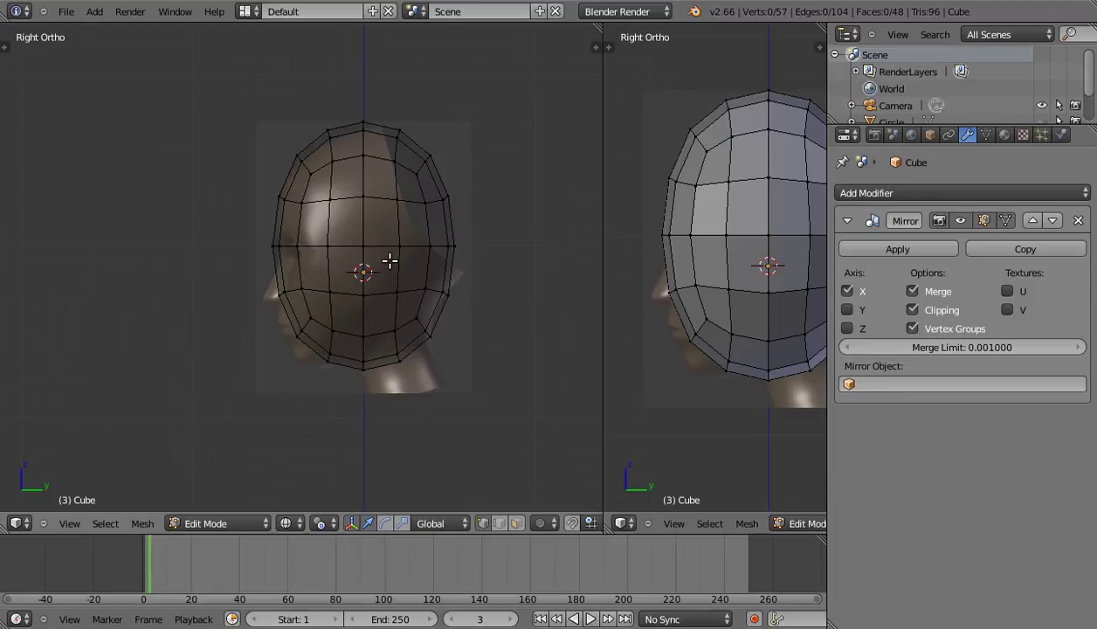
pyautogui.keyDown('shift'); pyautogui.moveTo(390, 260); pyautogui.dragTo(391, 275, button='middle'); pyautogui.keyUp('shift')
pyautogui.rightClick(367, 388)
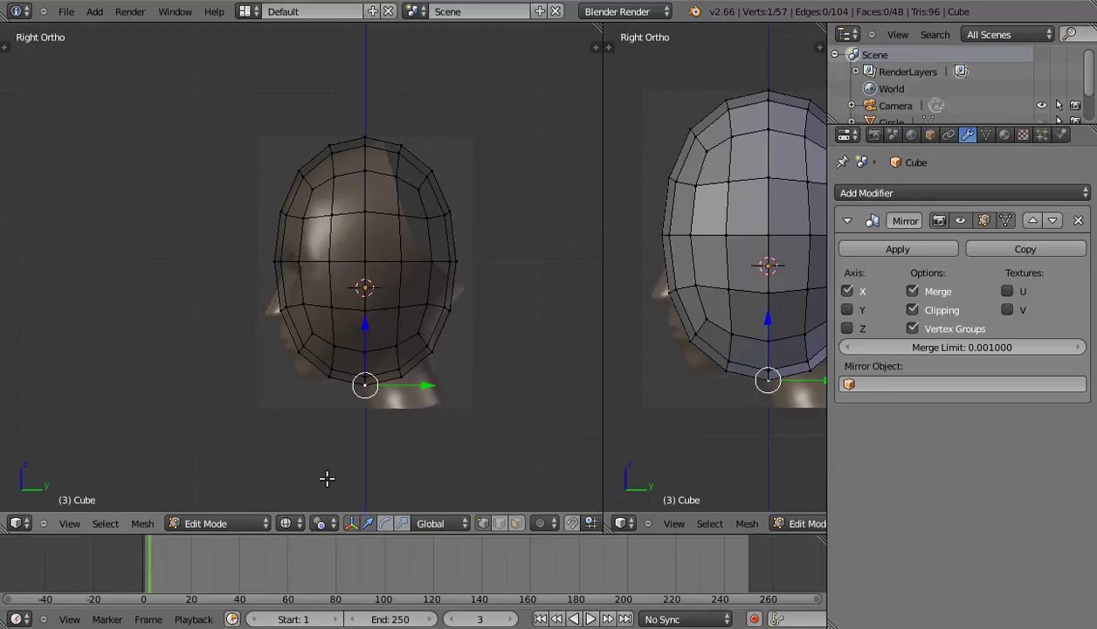
# Set the pivot point to 3D Cursor and enable proportional editing.
pyautogui.click(320, 524)
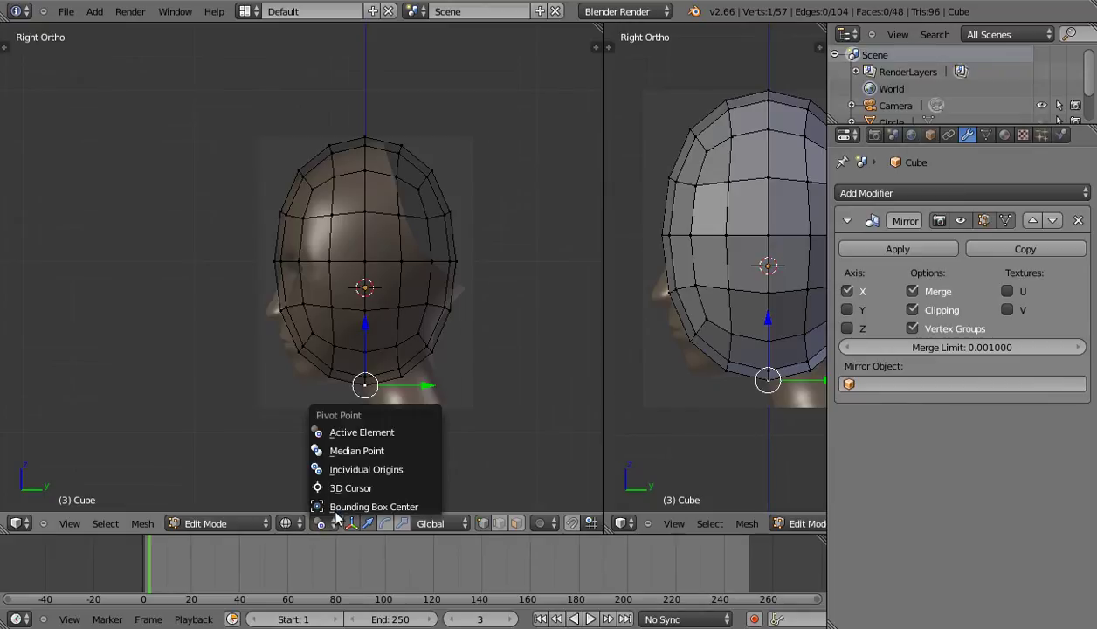
pyautogui.click(350, 492)
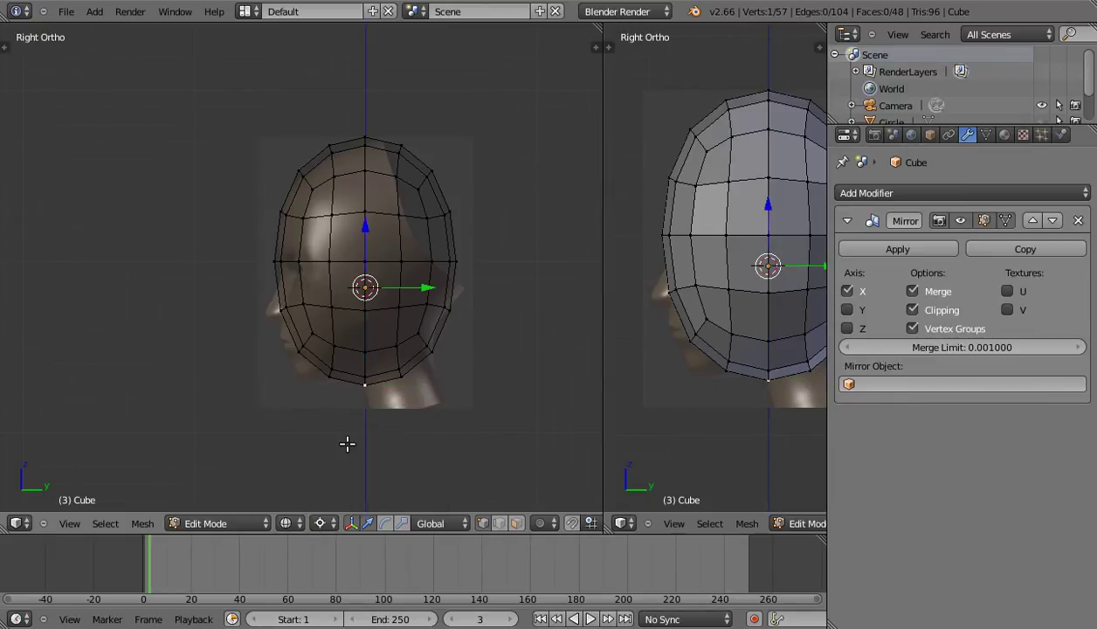
pyautogui.click(543, 523)
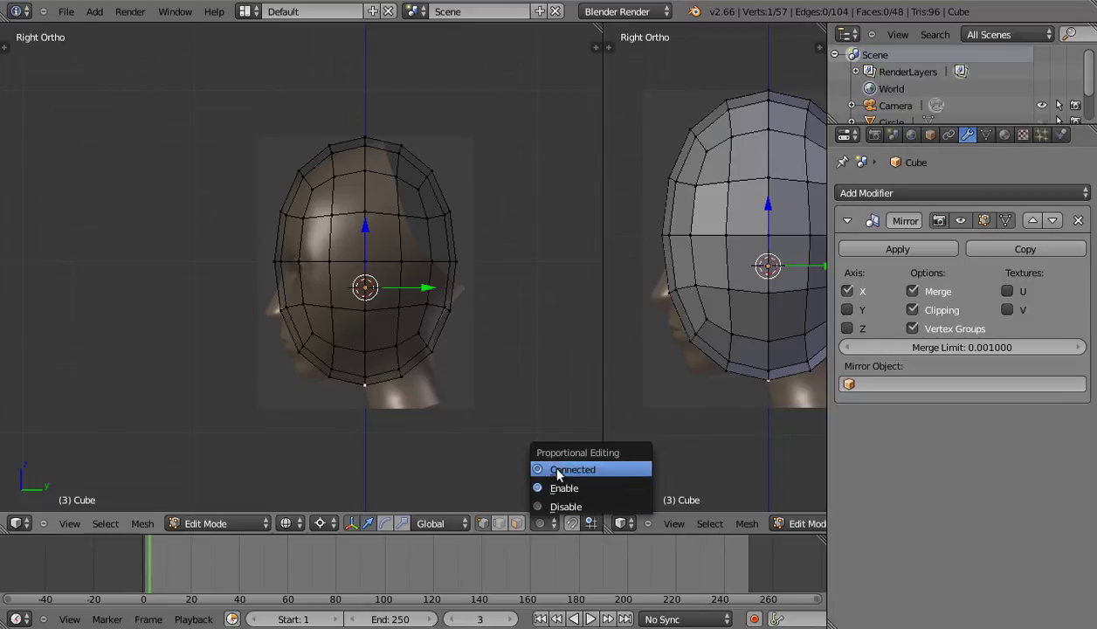
pyautogui.click(561, 488)
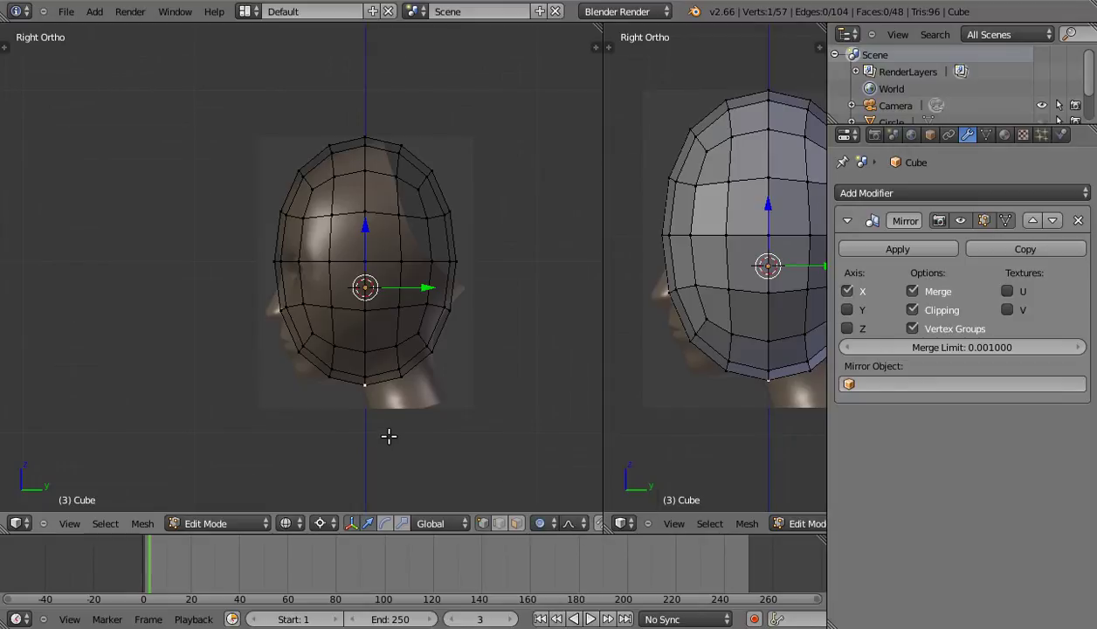
# Rotate the bottom vertex 27° around the cursor with an enlarged proportional falloff.
pyautogui.press('r')
pyautogui.scroll(-3, 388, 437)
pyautogui.scroll(-1, 388, 437)
pyautogui.scroll(-2, 387, 437)
pyautogui.scroll(-5, 387, 437)
pyautogui.scroll(-4, 388, 436)
pyautogui.scroll(-4, 388, 437)
pyautogui.scroll(-4, 388, 437)
pyautogui.scroll(-4, 388, 436)
pyautogui.scroll(-2, 388, 437)
pyautogui.scroll(-1, 389, 437)
pyautogui.scroll(-1, 390, 438)
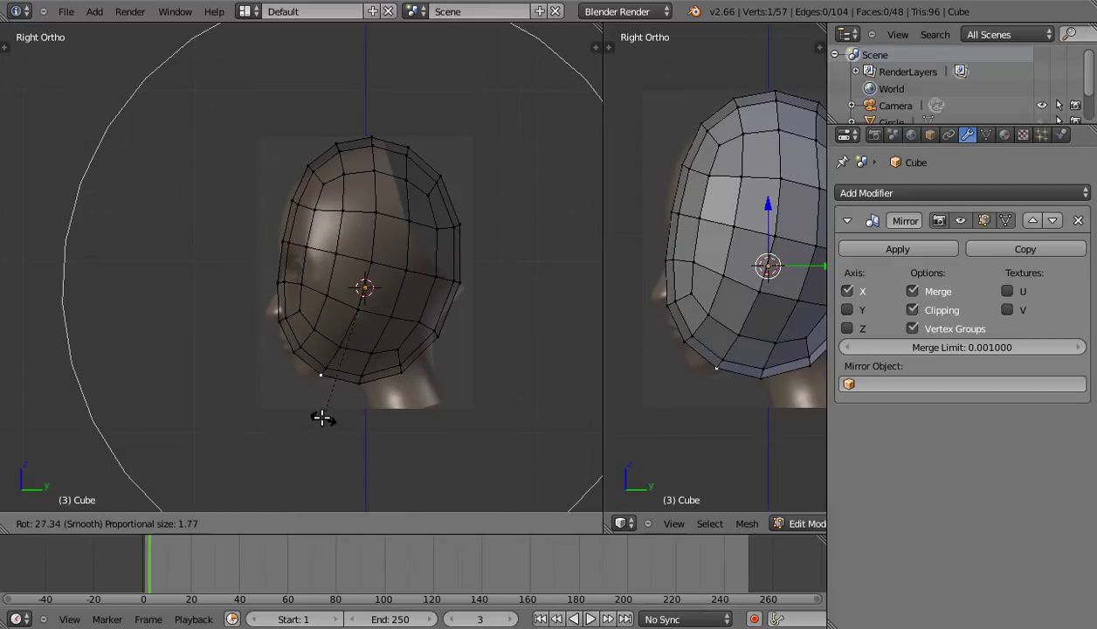
pyautogui.click(319, 417)
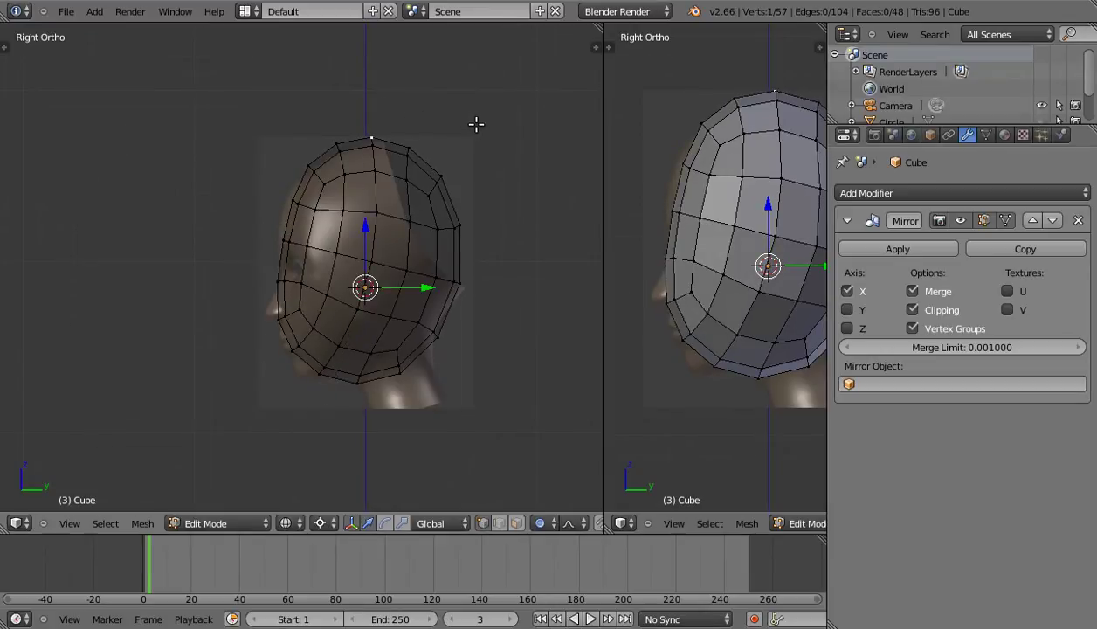
# Rotate the top vertex -10° with falloff, then select the whole mesh.
pyautogui.press('r')
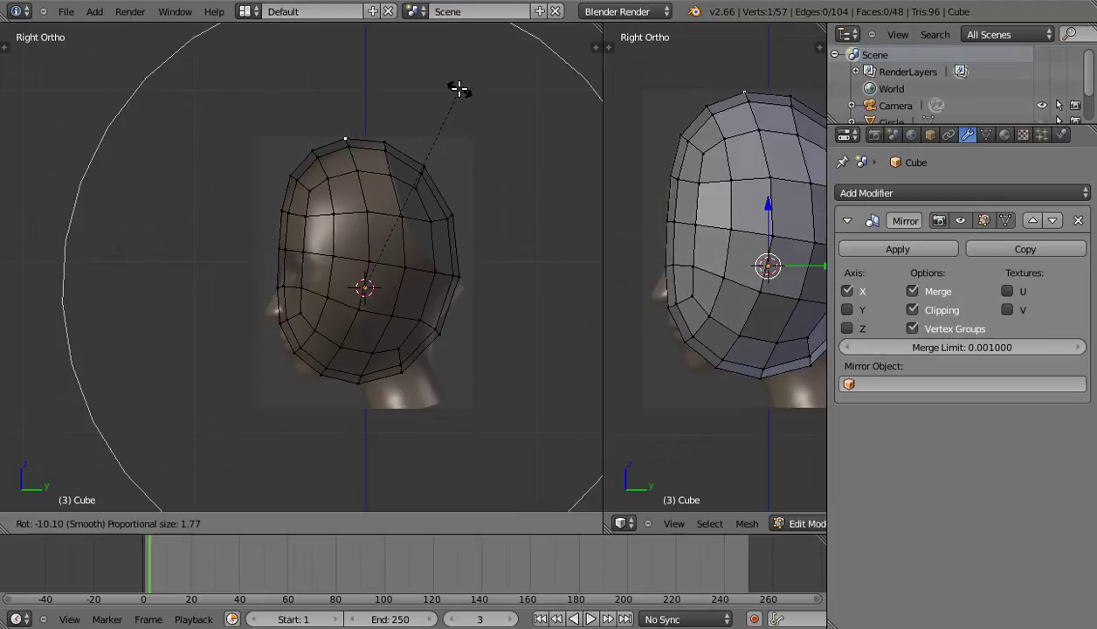
pyautogui.click(459, 88)
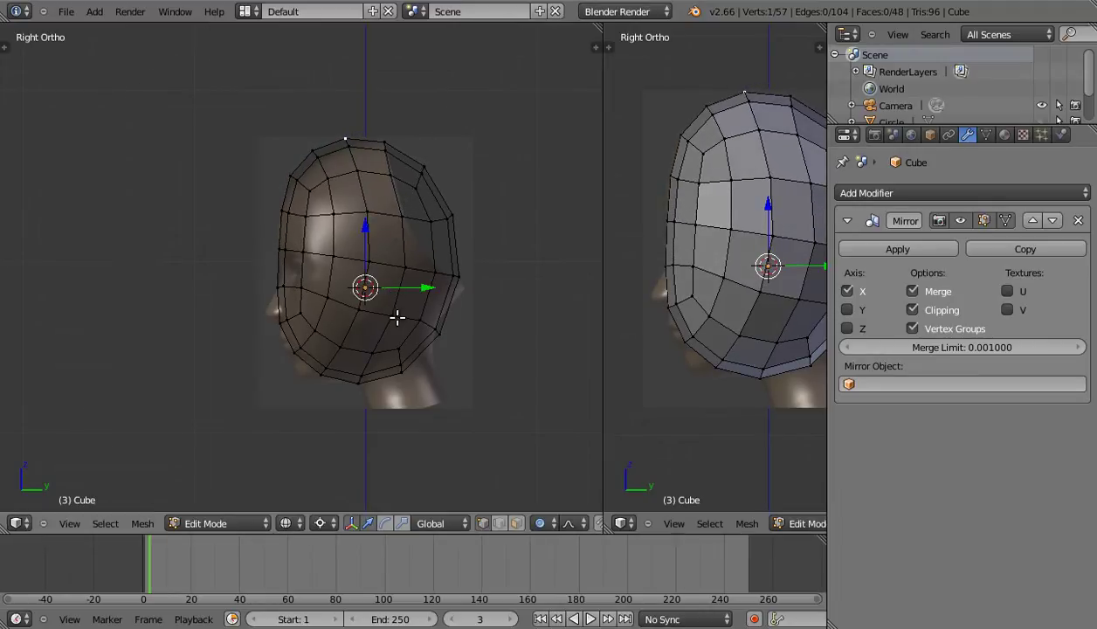
pyautogui.press('a')
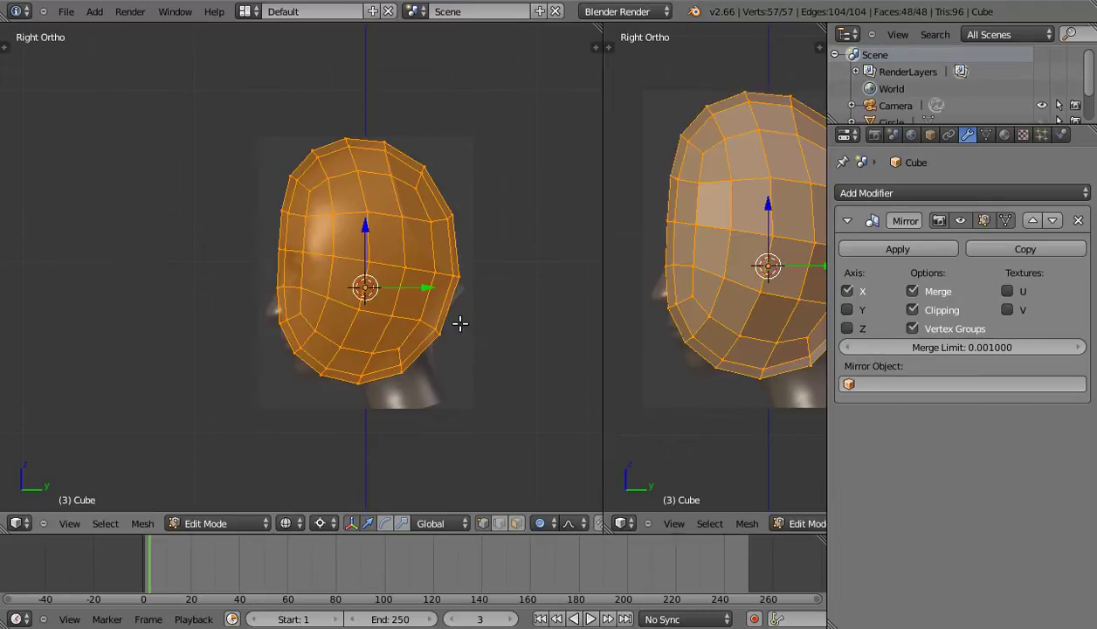
# Disable proportional editing and rotate the whole head 22.23° around the cursor.
pyautogui.click(546, 523)
pyautogui.click(558, 507)
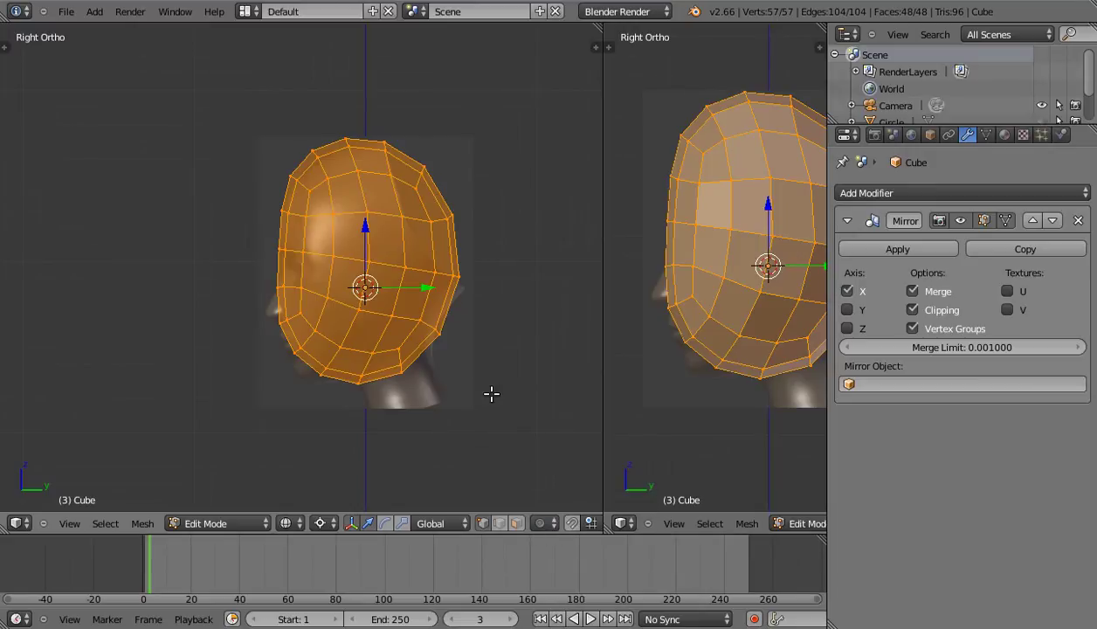
pyautogui.press('r')
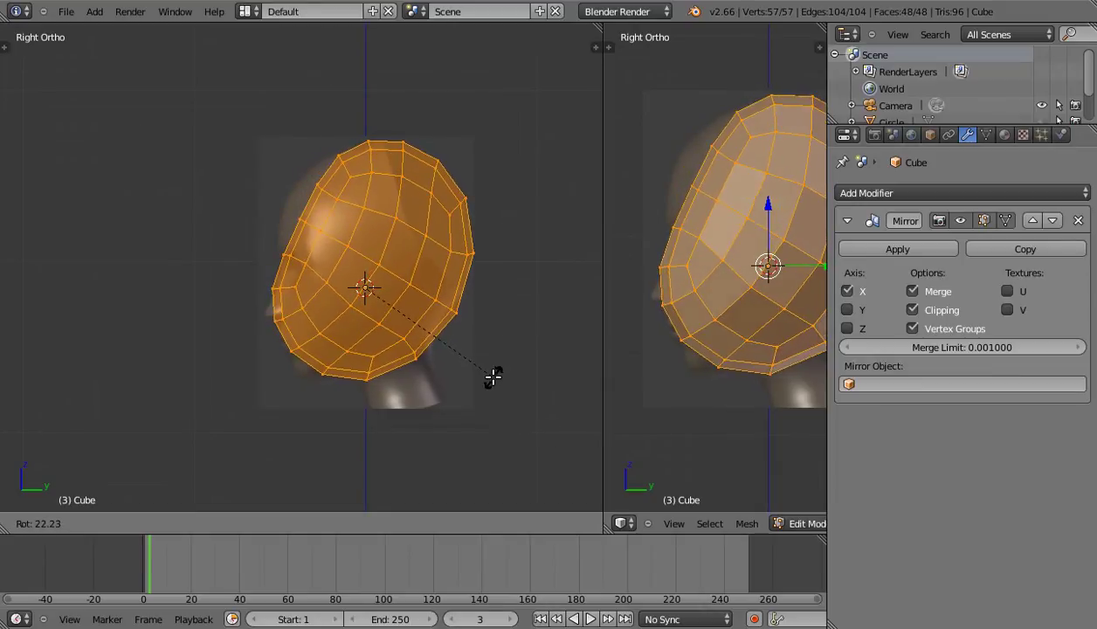
pyautogui.click(492, 377)
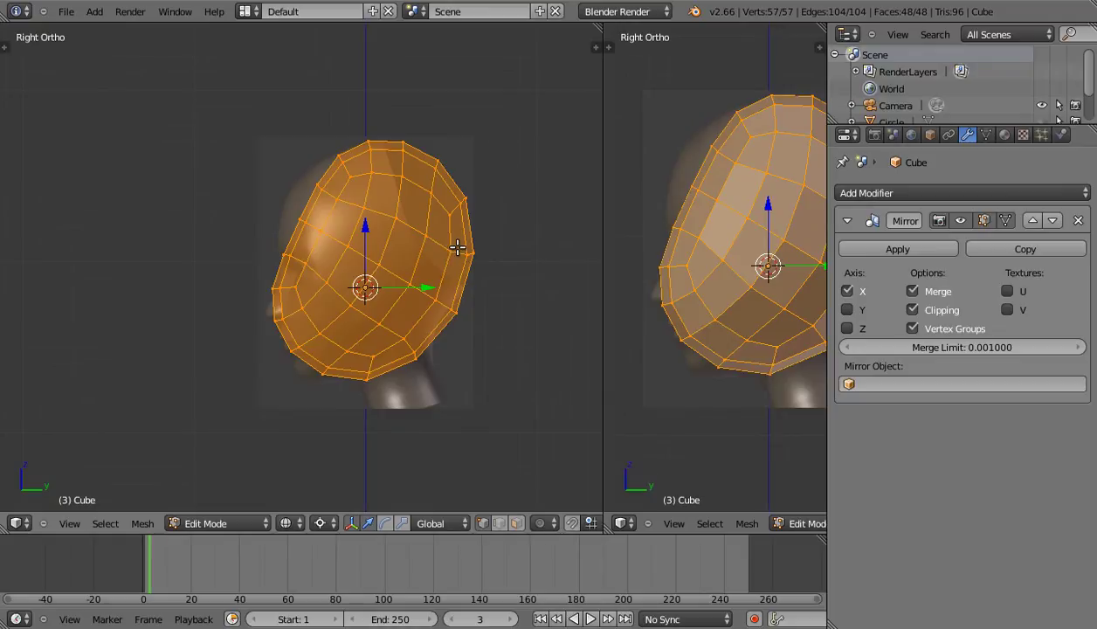
# Deselect all, re-enable proportional editing, and select a forehead edge vertex.
pyautogui.press('a')
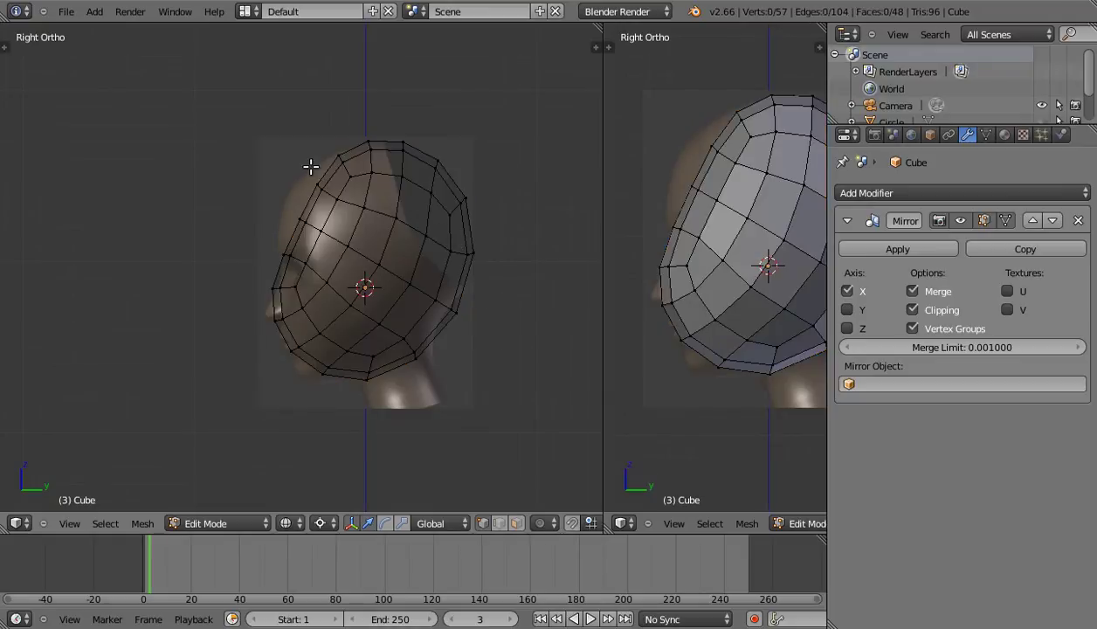
pyautogui.click(542, 523)
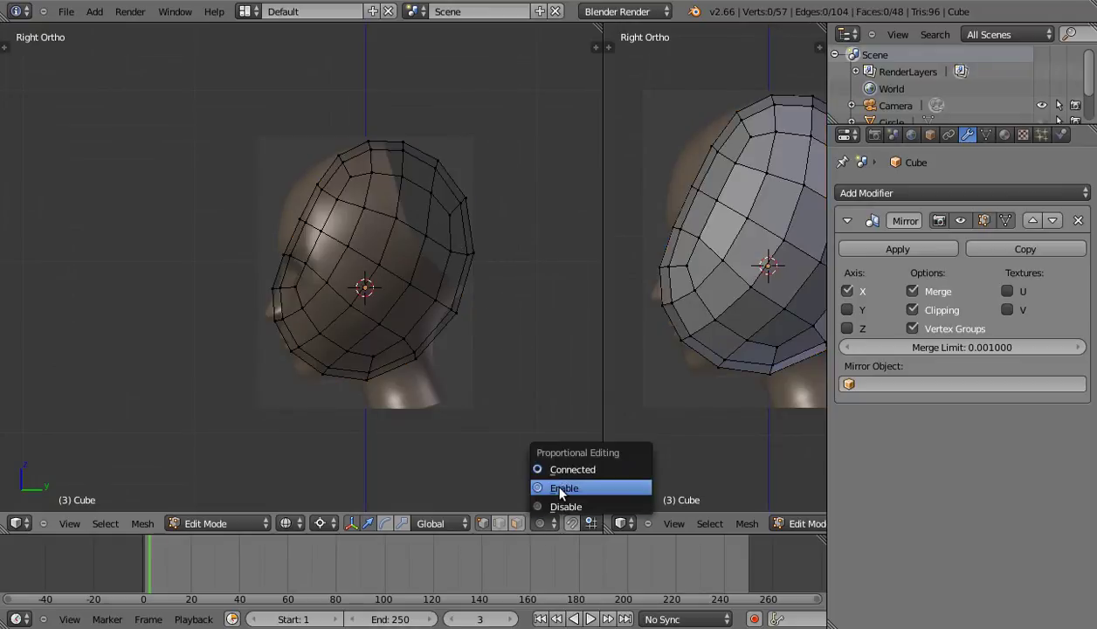
pyautogui.click(560, 488)
pyautogui.rightClick(317, 183)
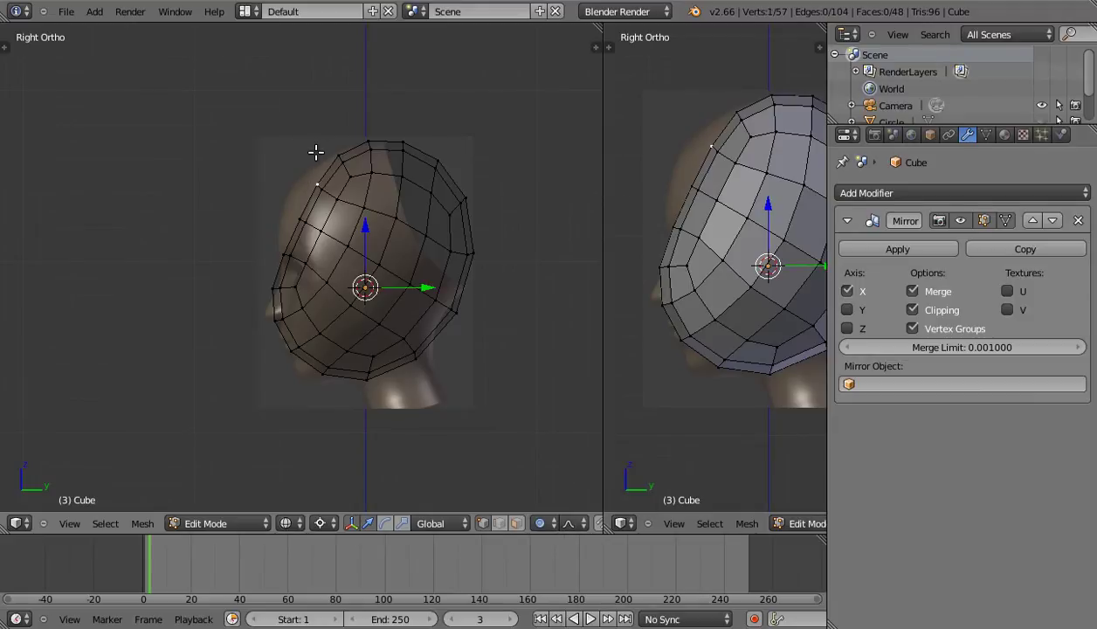
# Move the forehead vertex with proportional falloff at size 0.75 to match the side reference.
pyautogui.press('g')
pyautogui.scroll(3, 292, 158)
pyautogui.scroll(1, 290, 159)
pyautogui.scroll(1, 288, 159)
pyautogui.scroll(1, 287, 160)
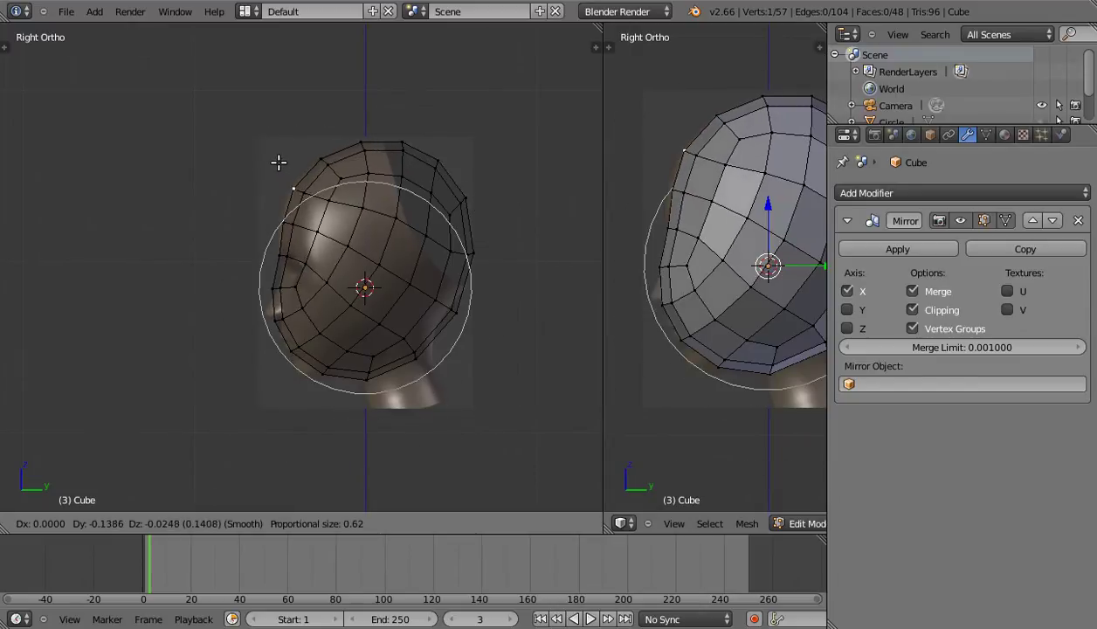
pyautogui.scroll(-2, 275, 164)
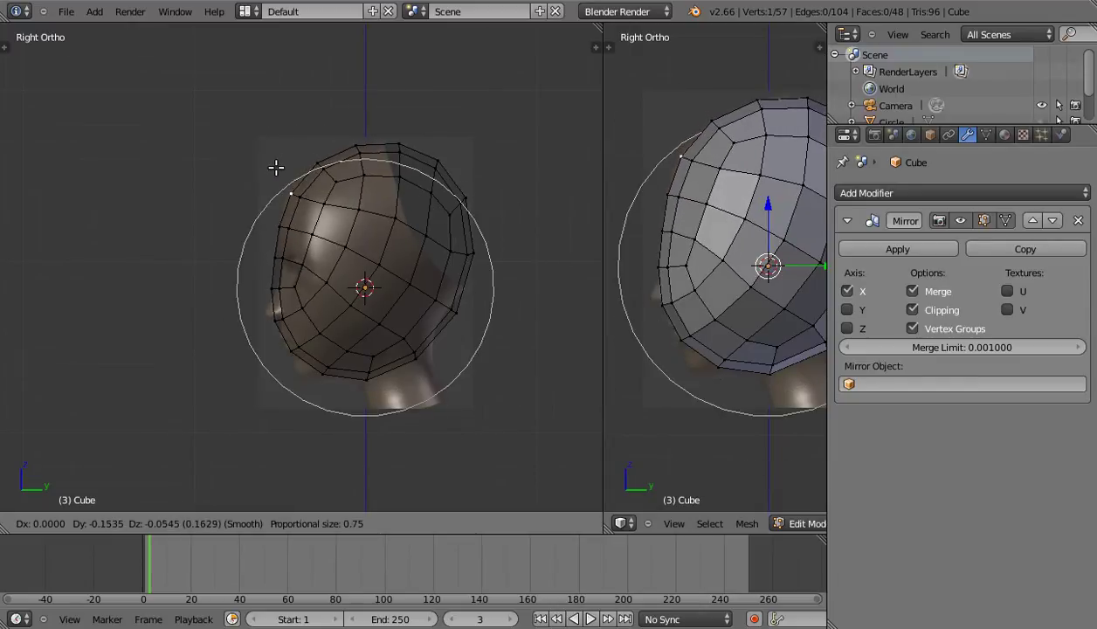
pyautogui.click(275, 166)
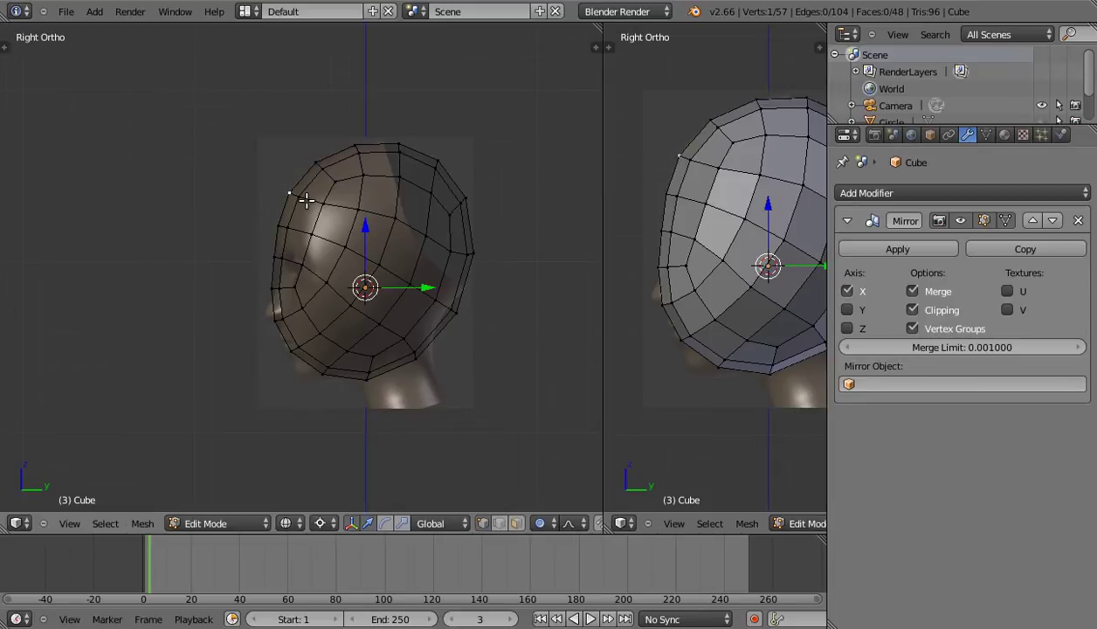
# Push the back-of-head vertices outward with falloff, then center the front view on the head.
pyautogui.rightClick(448, 152)
pyautogui.press('g')
pyautogui.click(494, 181)
pyautogui.press('g')
pyautogui.click(507, 186)
pyautogui.rightClick(499, 241)
pyautogui.press('g')
pyautogui.rightClick(466, 264)
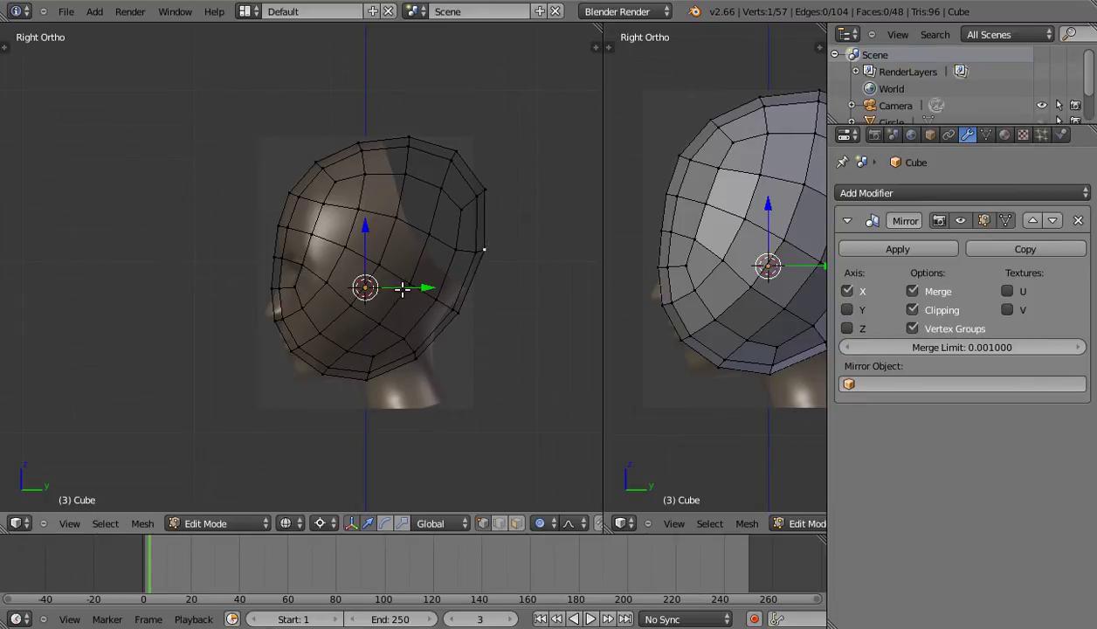
pyautogui.press('KP_1')
pyautogui.moveTo(431, 299)
pyautogui.keyDown('shift'); pyautogui.mouseDown(button='middle')
pyautogui.moveTo(428, 252)
pyautogui.moveTo(435, 264)
pyautogui.mouseUp(button='middle'); pyautogui.keyUp('shift')
# Adjust the chin vertex and a cheek vertex with proportional falloff to fit the front reference.
pyautogui.press('z')
pyautogui.press('z')
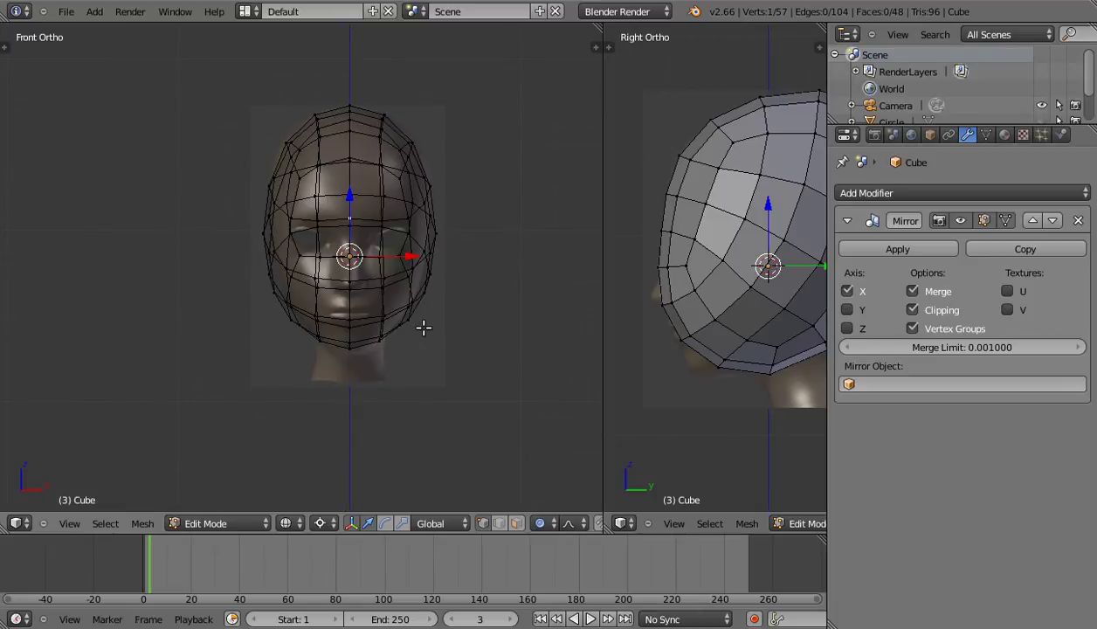
pyautogui.rightClick(351, 351)
pyautogui.press('g')
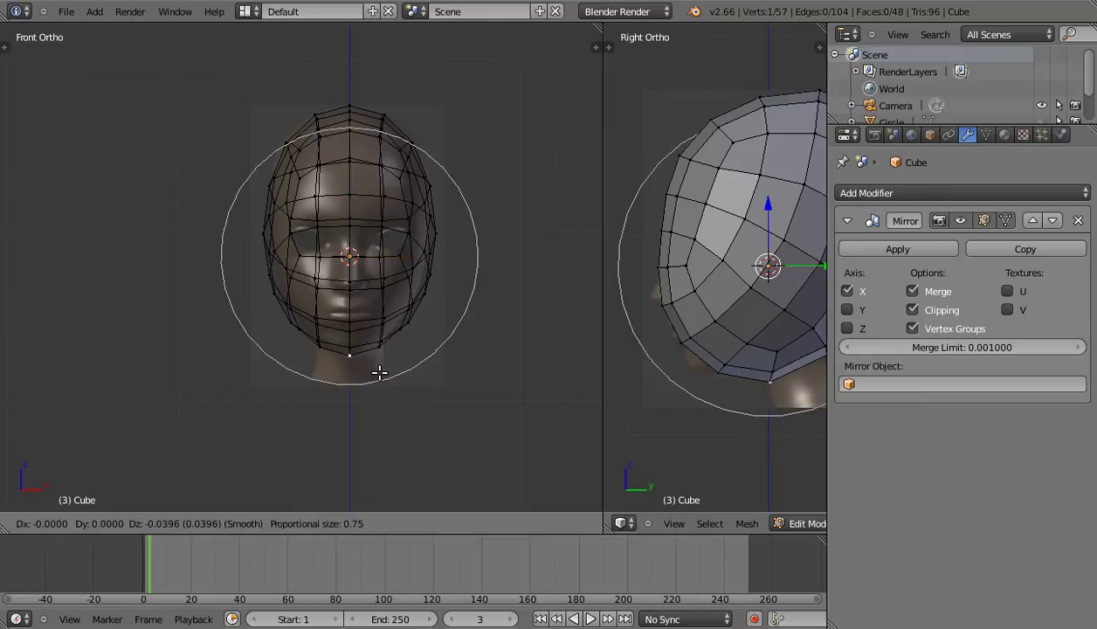
pyautogui.click(379, 372)
pyautogui.rightClick(423, 292)
pyautogui.press('g')
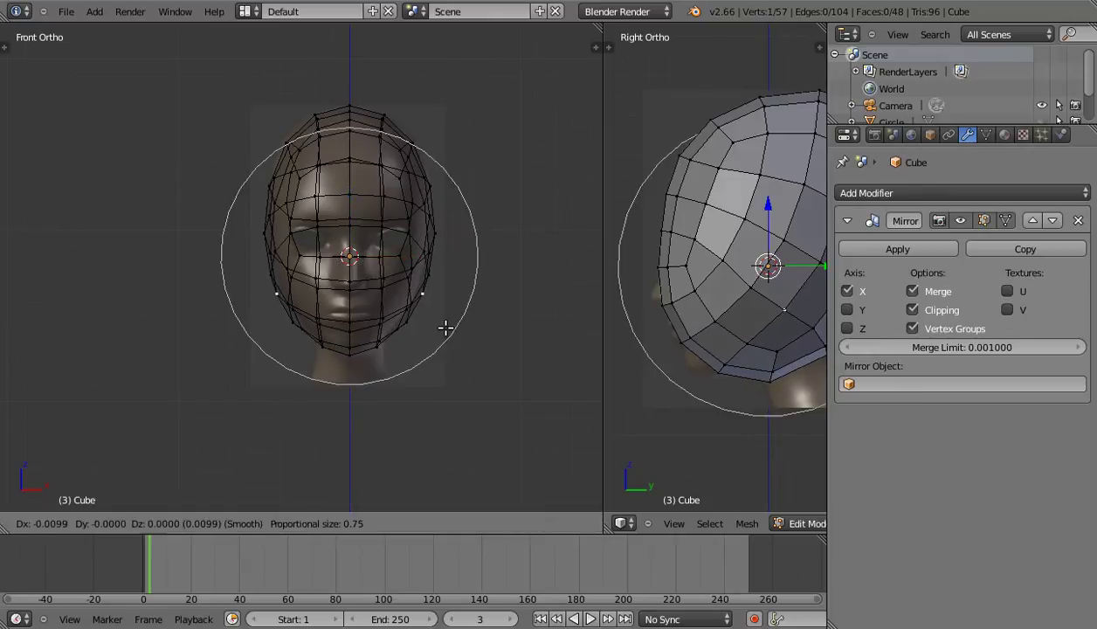
pyautogui.click(440, 324)
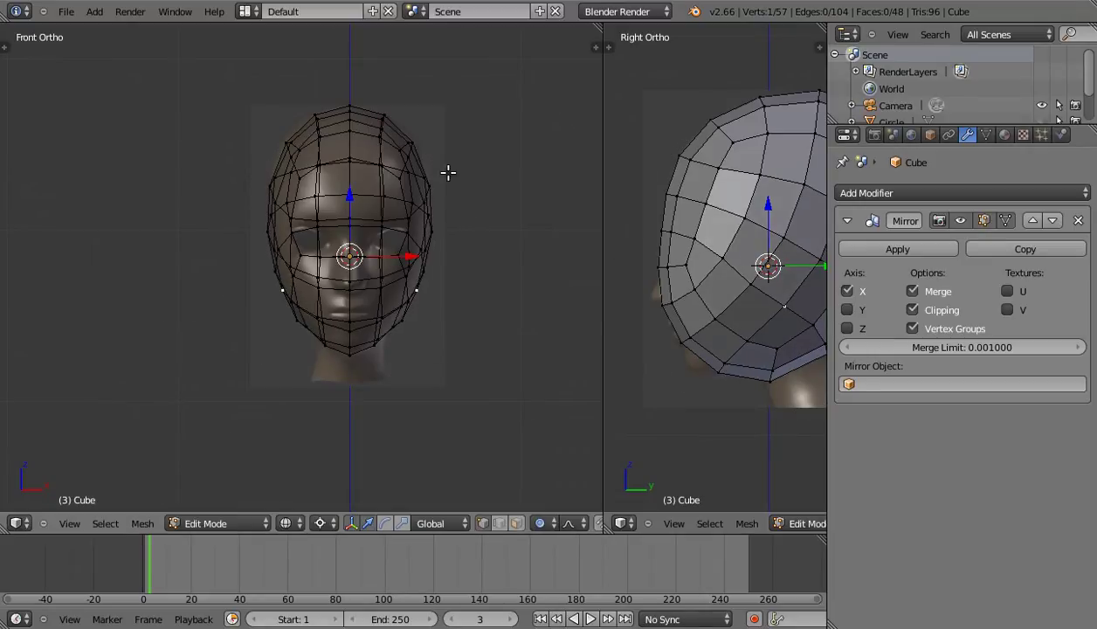
# Move the two upper-corner vertices with falloff and orbit to inspect the head.
pyautogui.press('g')
pyautogui.click(475, 126)
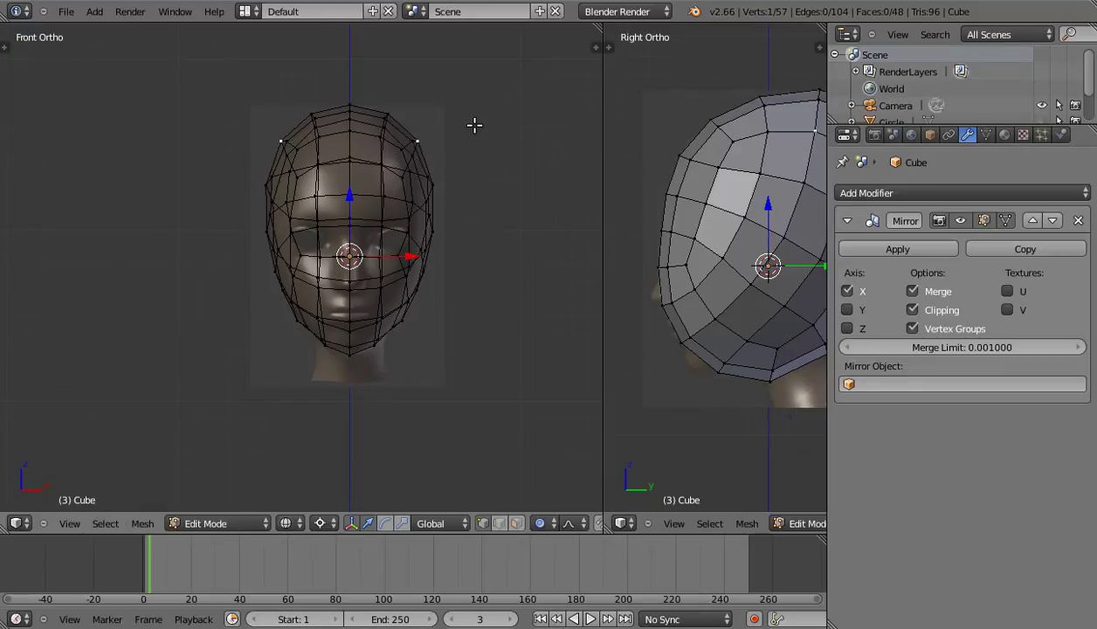
pyautogui.scroll(-1, 439, 225)
pyautogui.moveTo(438, 230); pyautogui.dragTo(342, 234, button='middle')
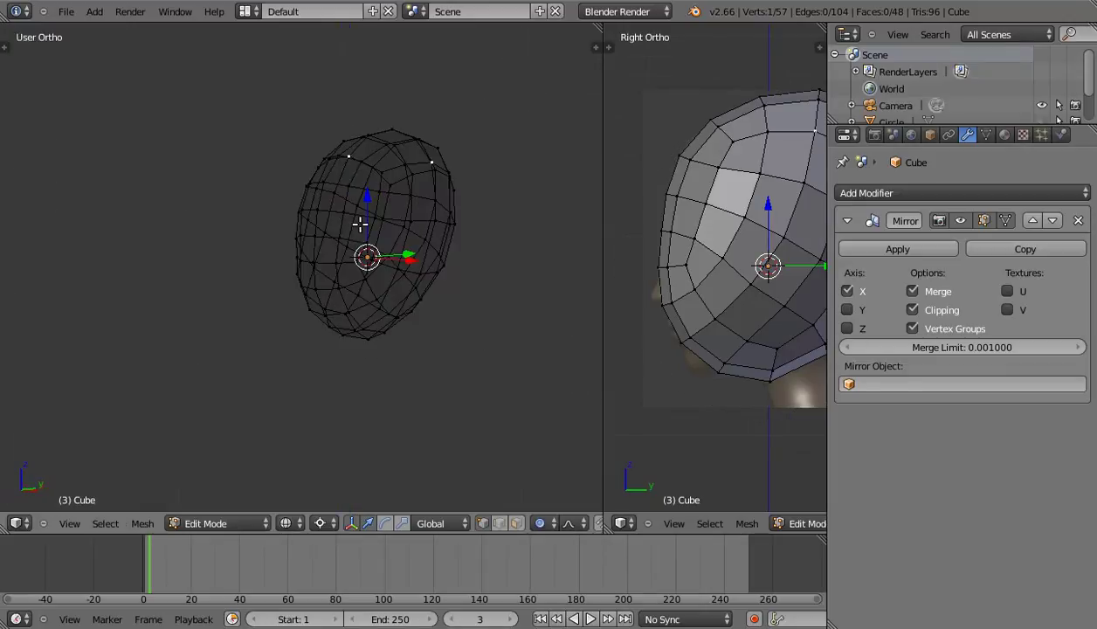
# Recentre the Right Ortho view on the head and switch it to wireframe over the side reference.
pyautogui.press('KP_3')
pyautogui.press('z')
pyautogui.moveTo(336, 212)
pyautogui.mouseDown(button='middle')
pyautogui.moveTo(312, 222)
pyautogui.moveTo(404, 252)
pyautogui.moveTo(506, 240)
pyautogui.moveTo(350, 245)
pyautogui.moveTo(225, 228)
pyautogui.moveTo(278, 234)
pyautogui.mouseUp(button='middle')
pyautogui.press('KP_3')
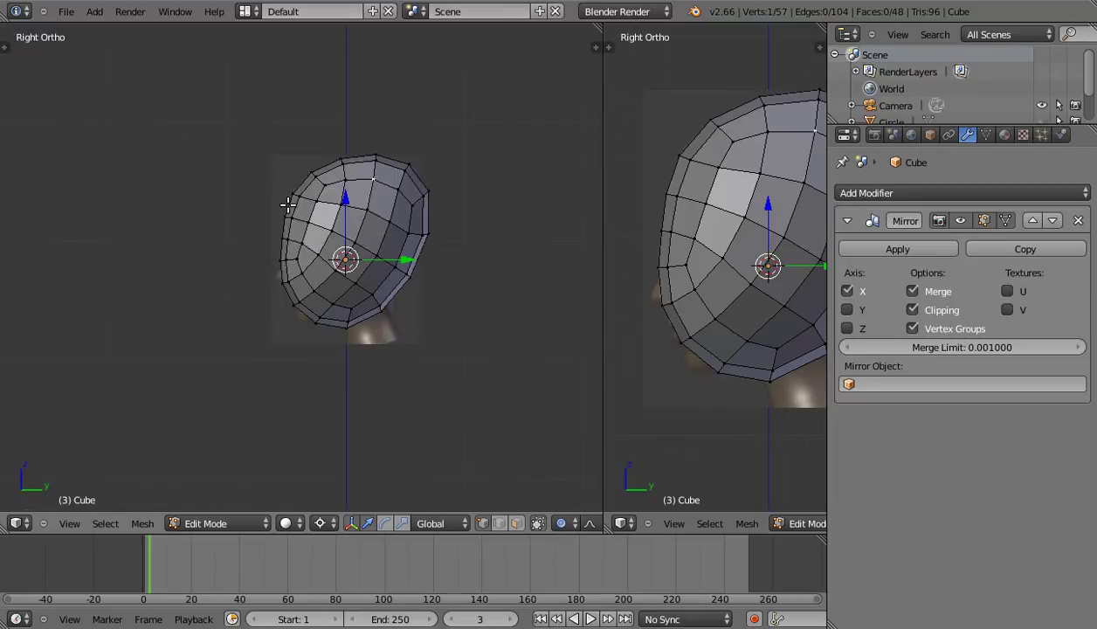
pyautogui.scroll(2, 274, 236)
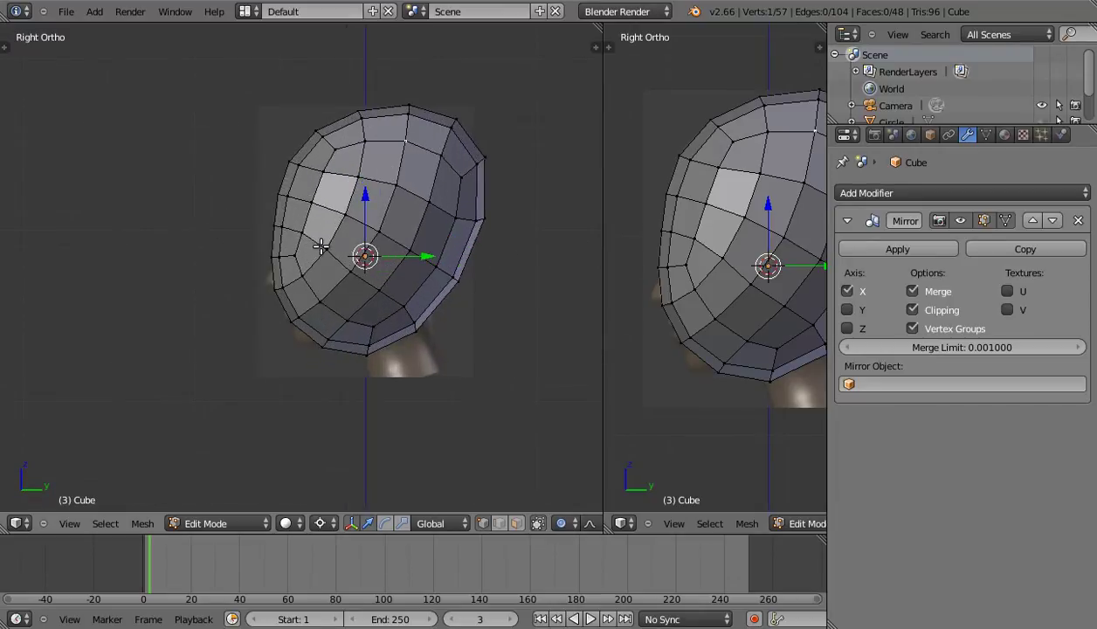
pyautogui.keyDown('shift'); pyautogui.moveTo(321, 248); pyautogui.dragTo(341, 243, button='middle'); pyautogui.keyUp('shift')
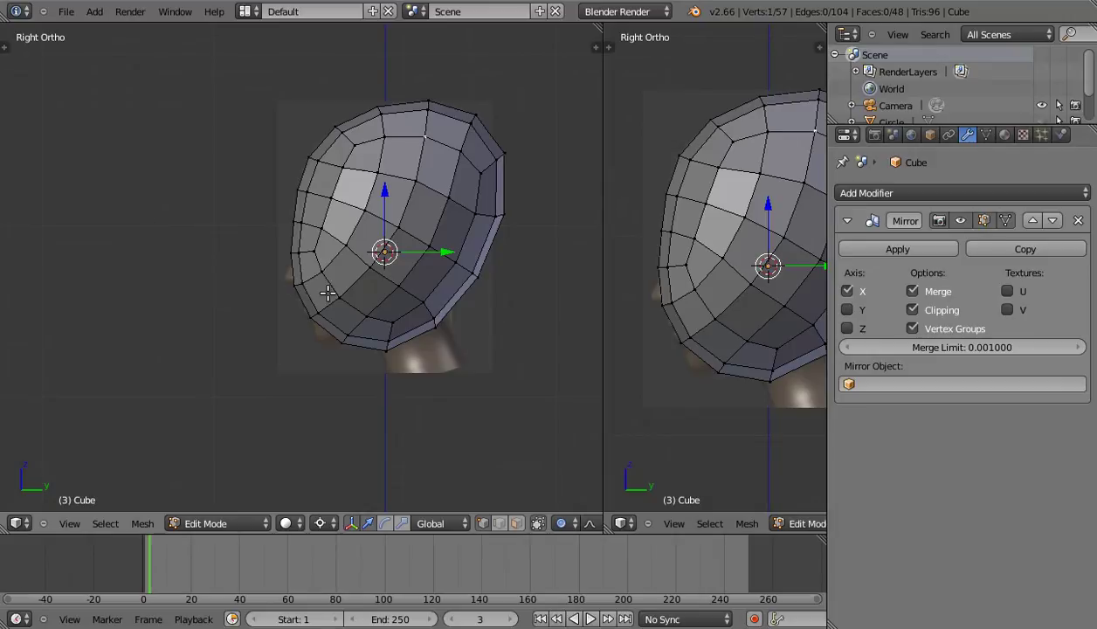
pyautogui.press('z')
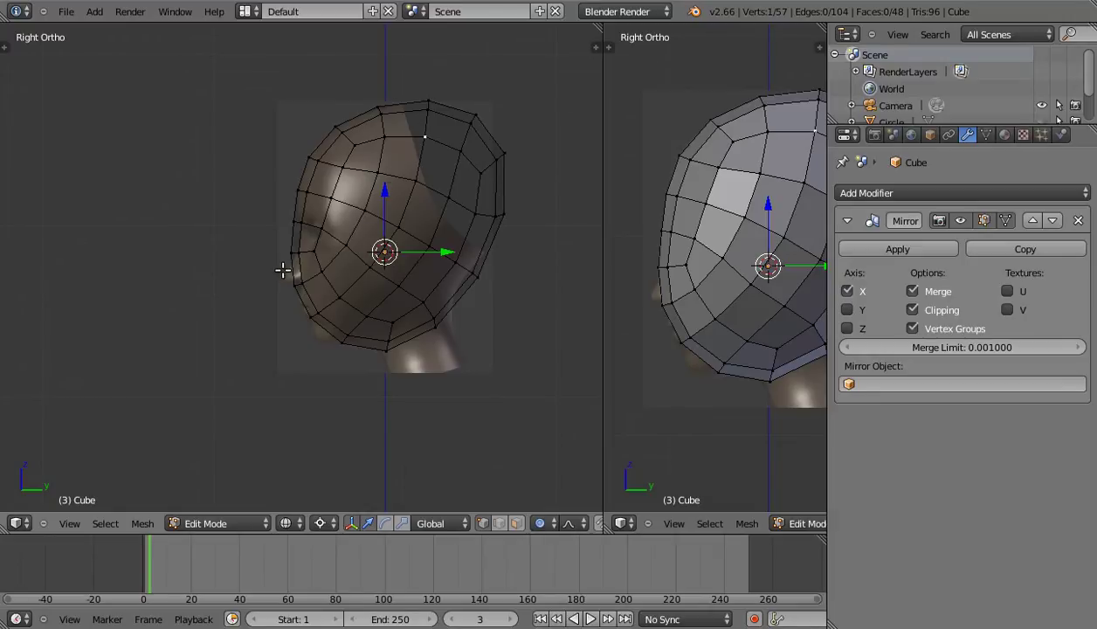
# Zoom and pan over the side profile's face, jaw and chin, then switch to Front Ortho view.
pyautogui.scroll(1, 323, 276)
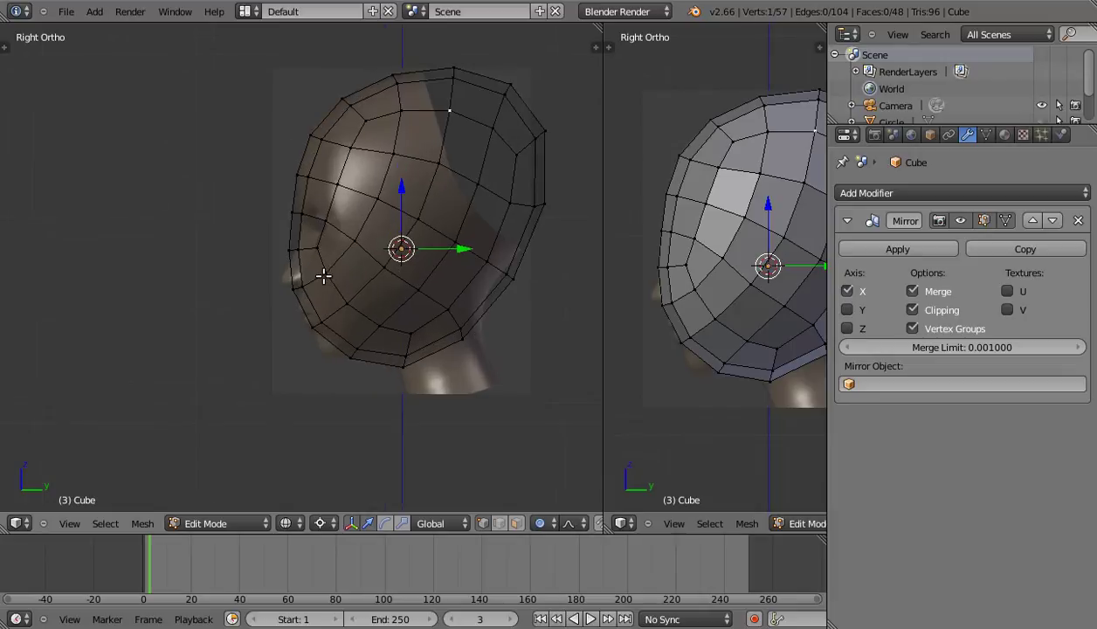
pyautogui.keyDown('shift'); pyautogui.moveTo(331, 284); pyautogui.dragTo(348, 265, button='middle'); pyautogui.keyUp('shift')
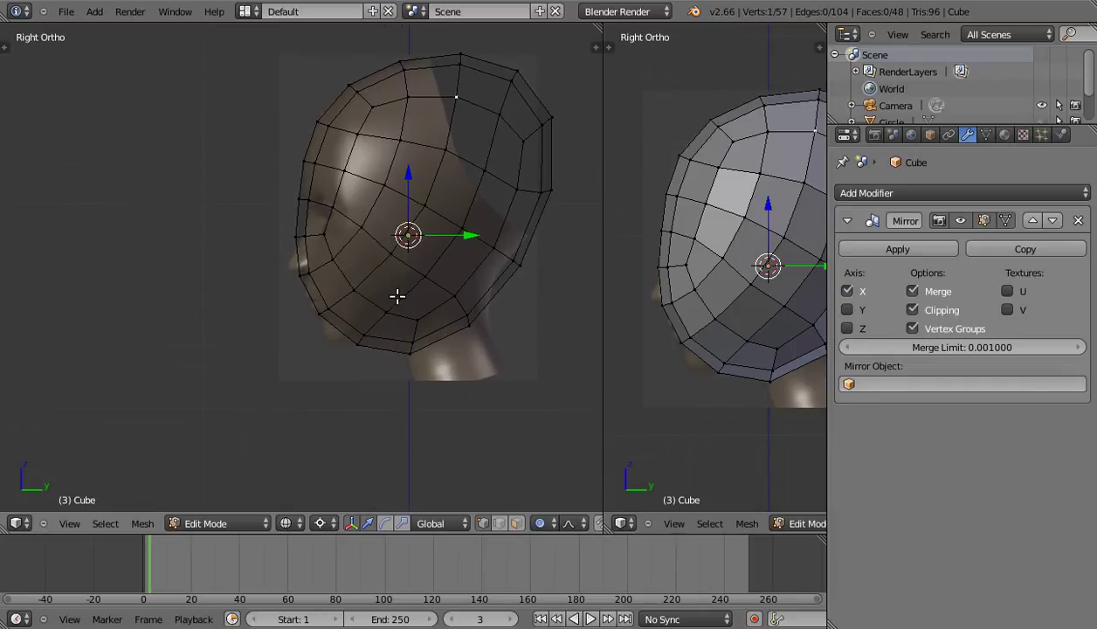
pyautogui.scroll(1, 355, 261)
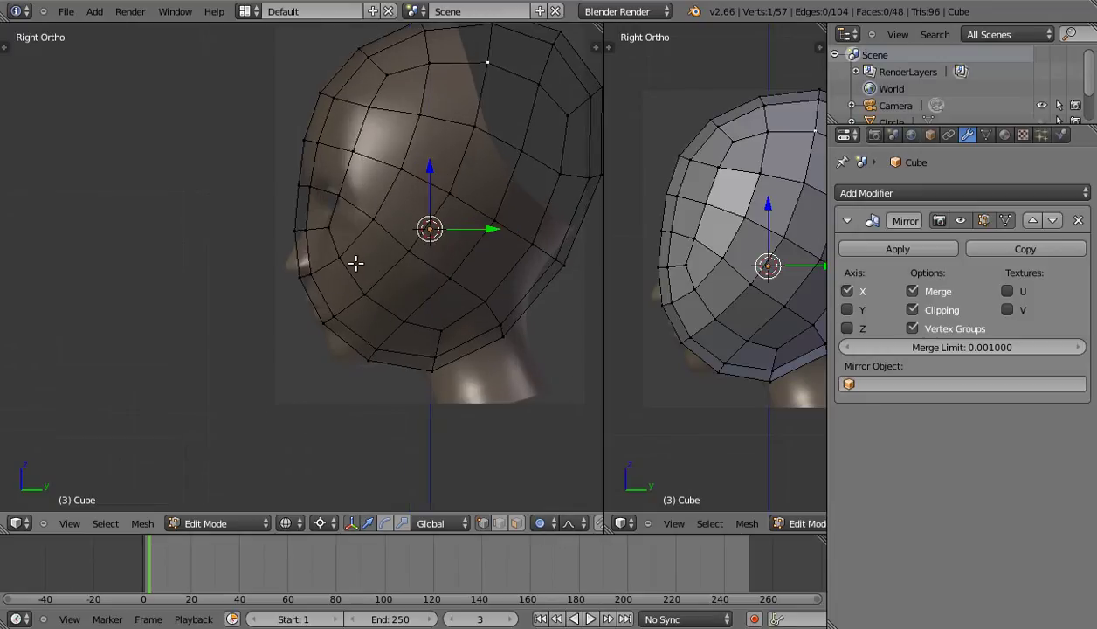
pyautogui.moveTo(397, 251)
pyautogui.keyDown('shift'); pyautogui.mouseDown(button='middle')
pyautogui.moveTo(366, 262)
pyautogui.moveTo(384, 261)
pyautogui.mouseUp(button='middle'); pyautogui.keyUp('shift')
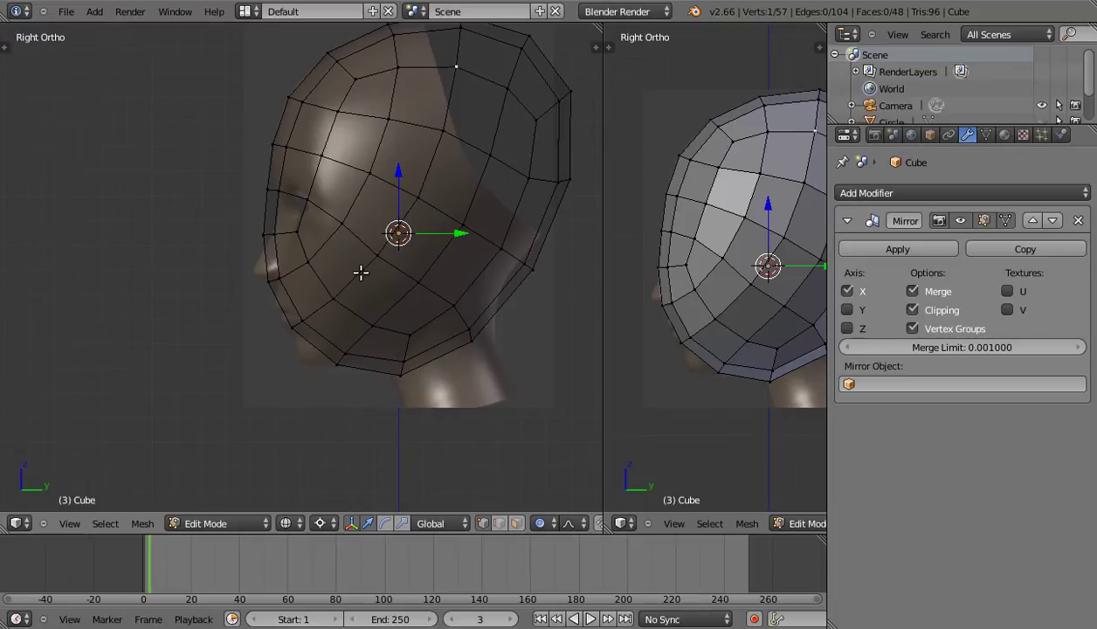
pyautogui.scroll(1, 354, 288)
pyautogui.keyDown('shift'); pyautogui.moveTo(338, 318); pyautogui.dragTo(335, 329, button='middle'); pyautogui.keyUp('shift')
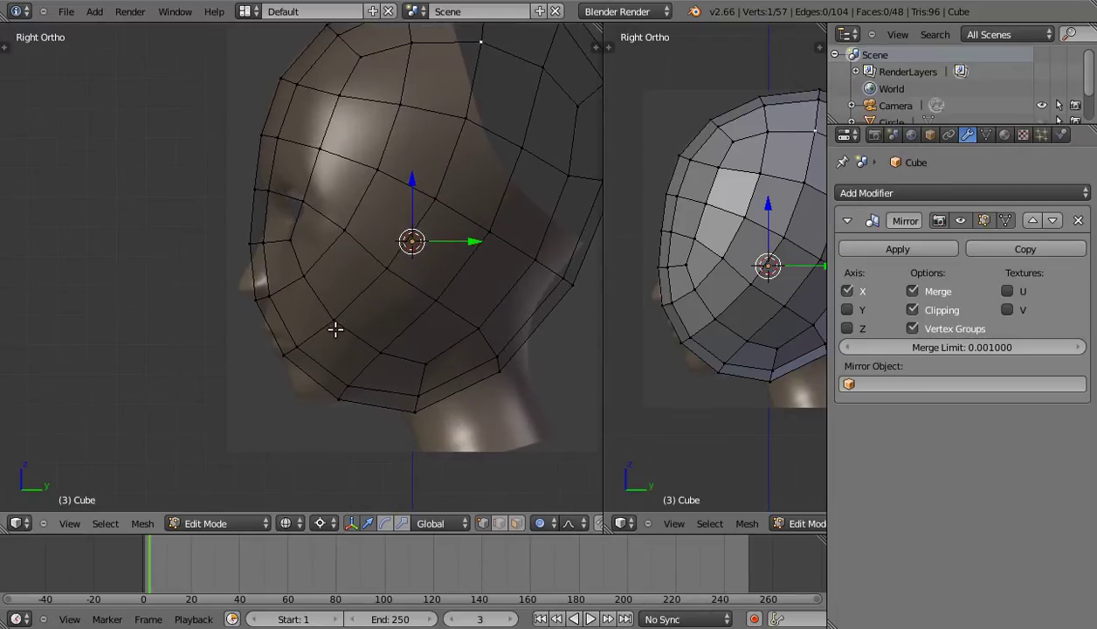
pyautogui.scroll(1, 332, 332)
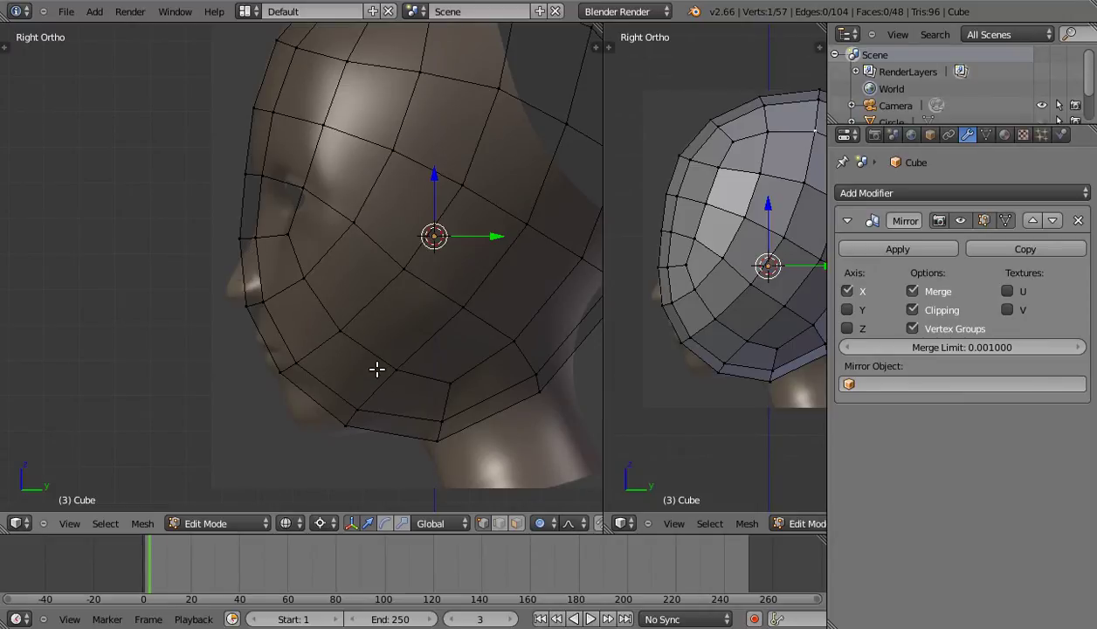
pyautogui.scroll(-1, 377, 369)
pyautogui.scroll(-1, 377, 369)
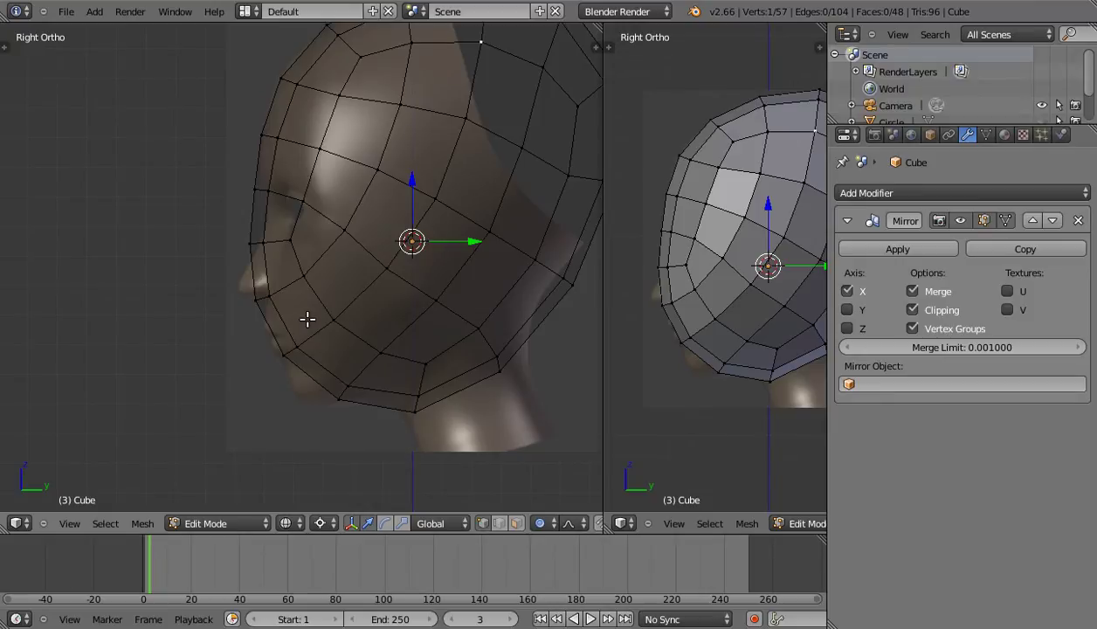
pyautogui.scroll(1, 321, 348)
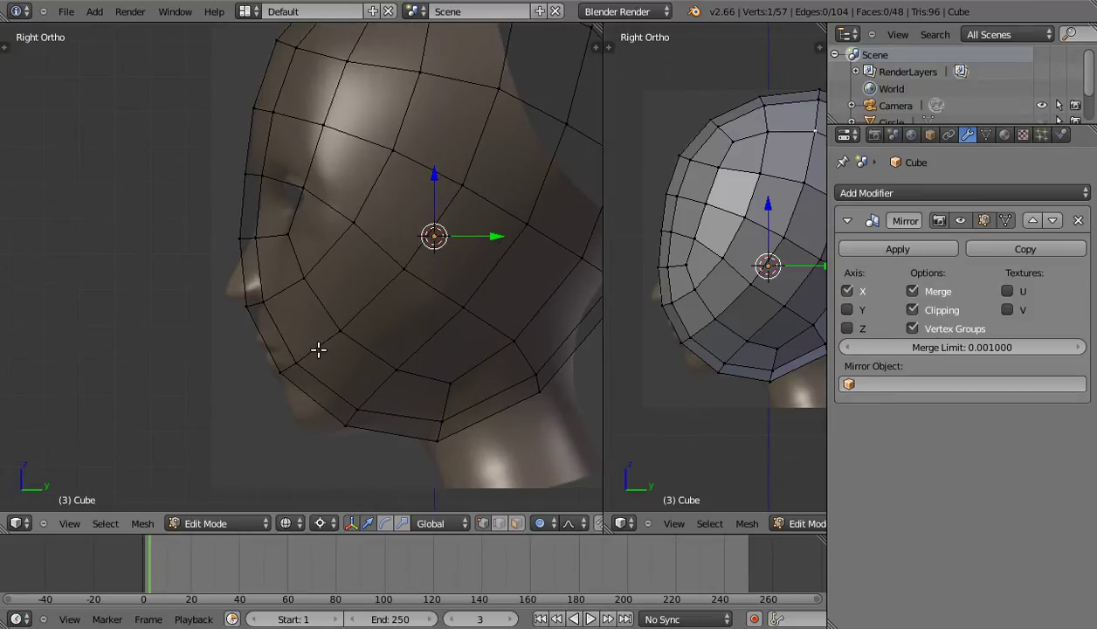
pyautogui.press('KP_1')
# In solid front view, knife a vertical edge line from the upper forehead down to the chin.
pyautogui.press('z')
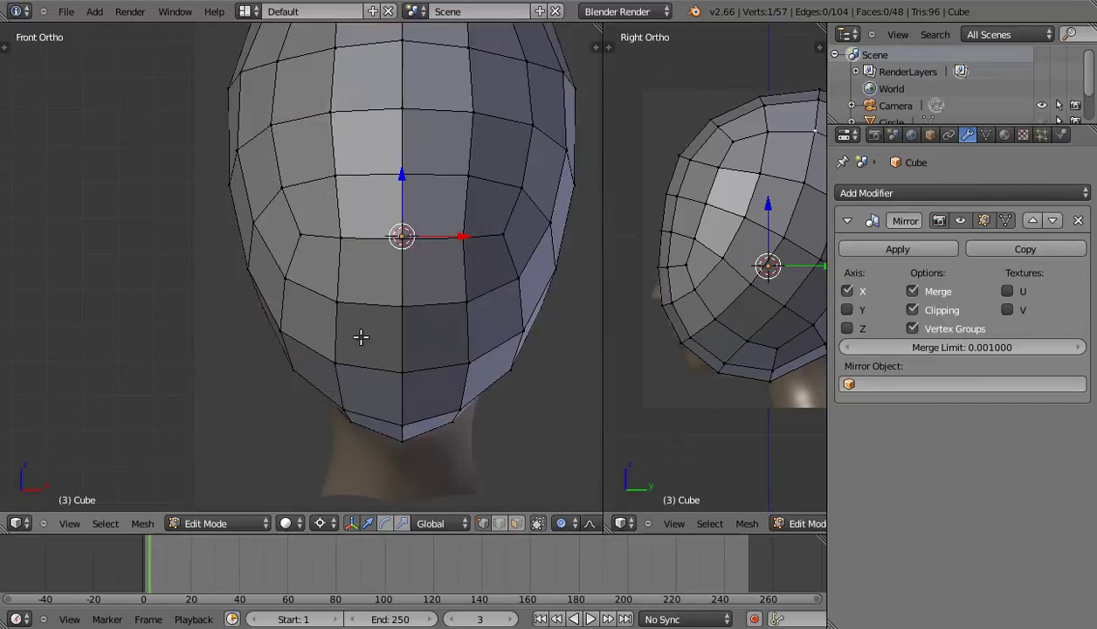
pyautogui.keyDown('shift'); pyautogui.moveTo(419, 304); pyautogui.dragTo(399, 326, button='middle'); pyautogui.keyUp('shift')
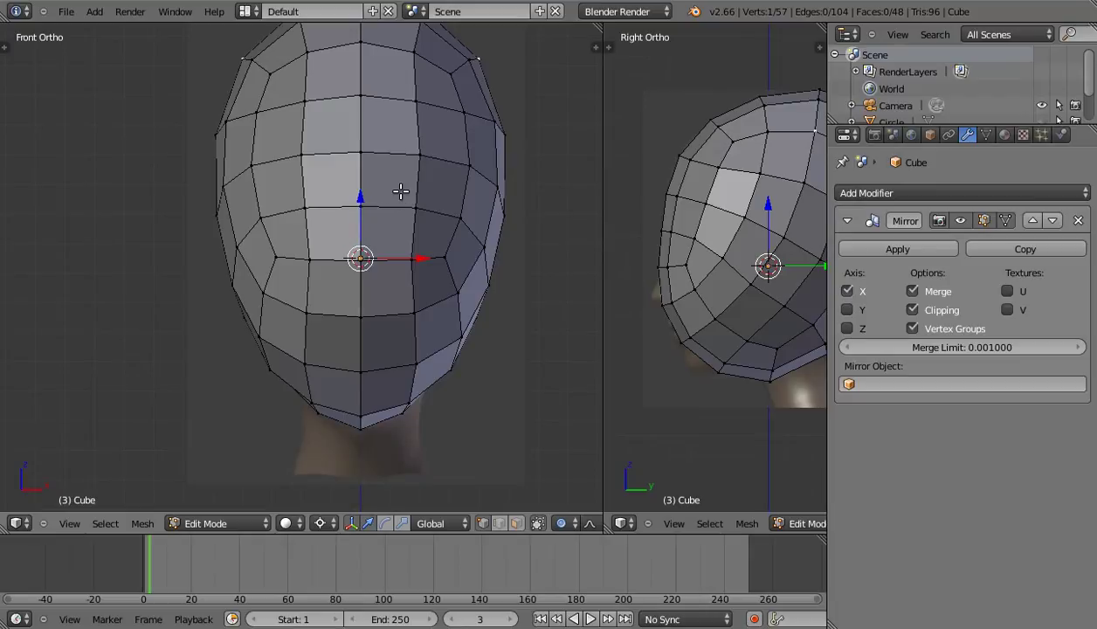
pyautogui.press('k')
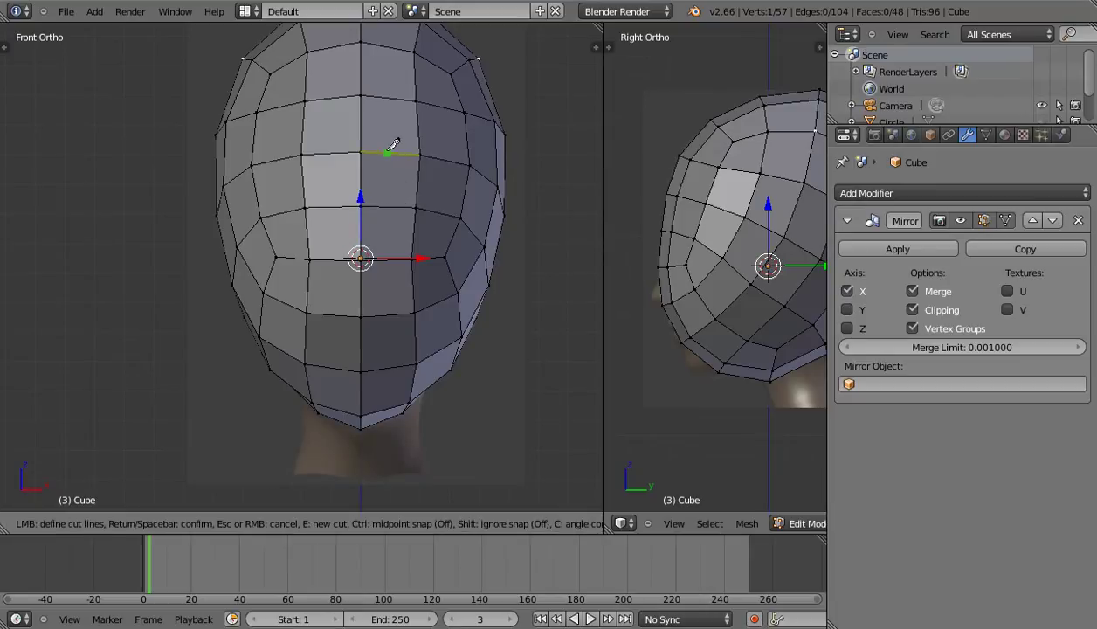
pyautogui.click(387, 153)
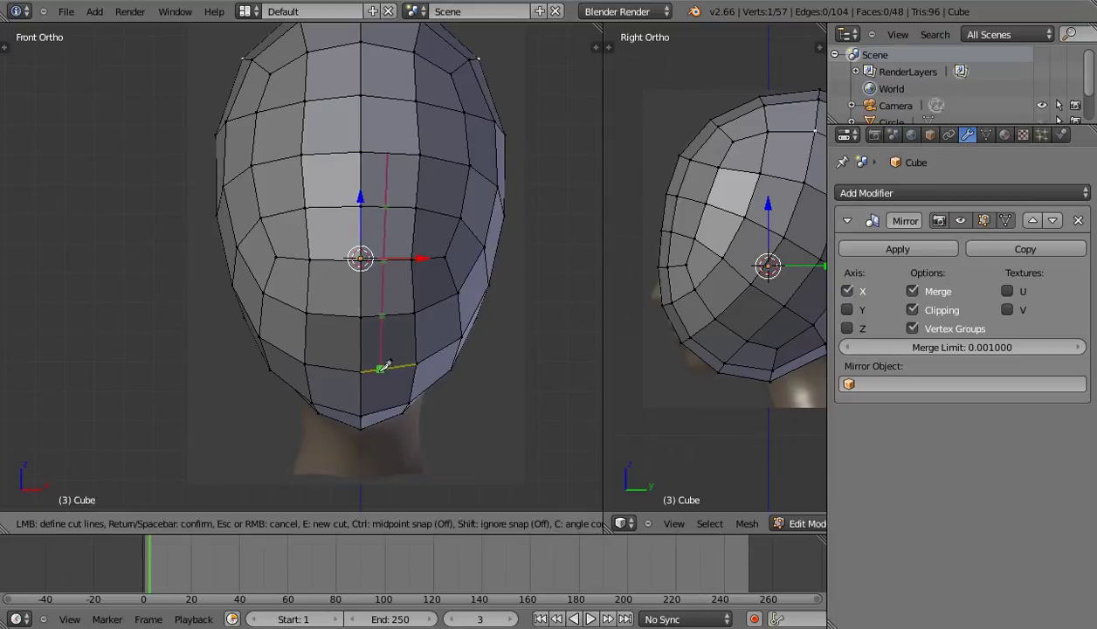
pyautogui.click(384, 422)
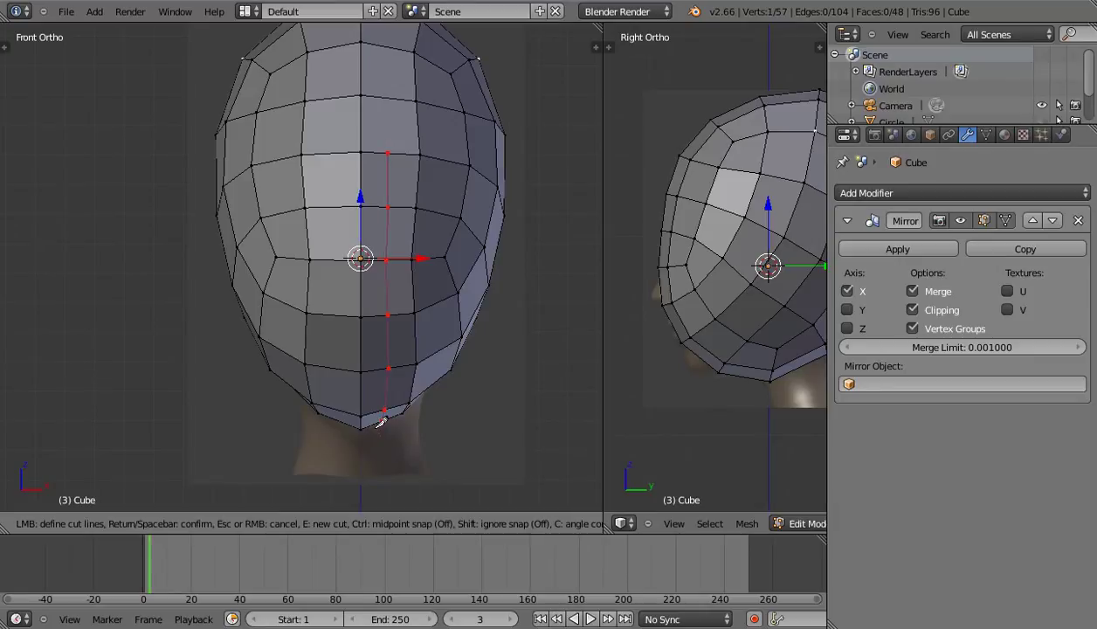
pyautogui.press('Return')
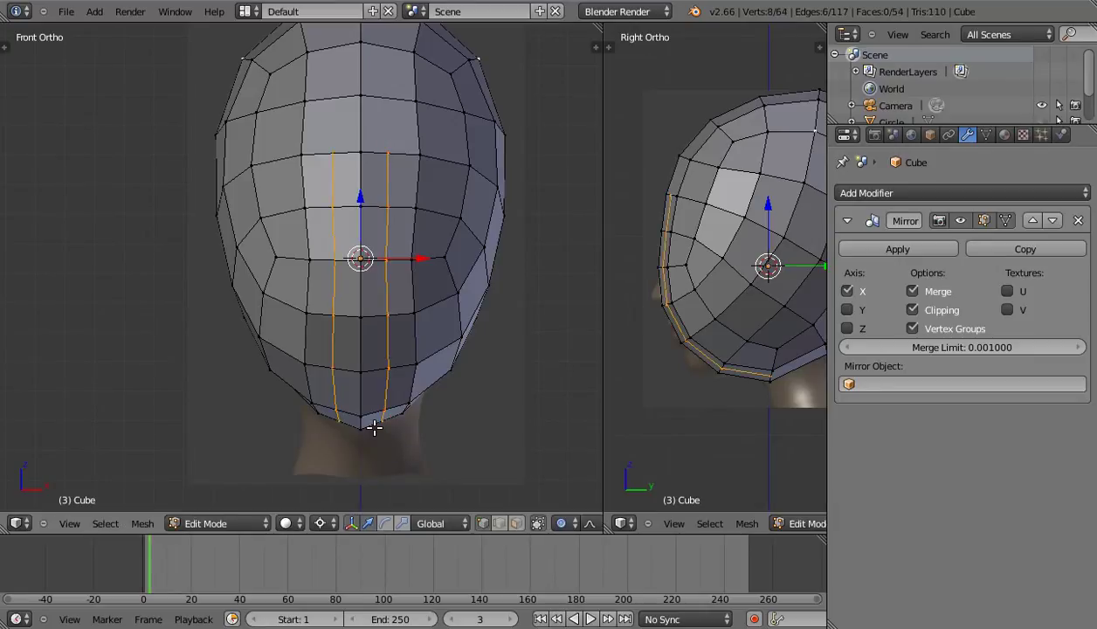
# In side wireframe view, knife a diagonal cut from high on the cheek to the lower jaw edge.
pyautogui.press('KP_3')
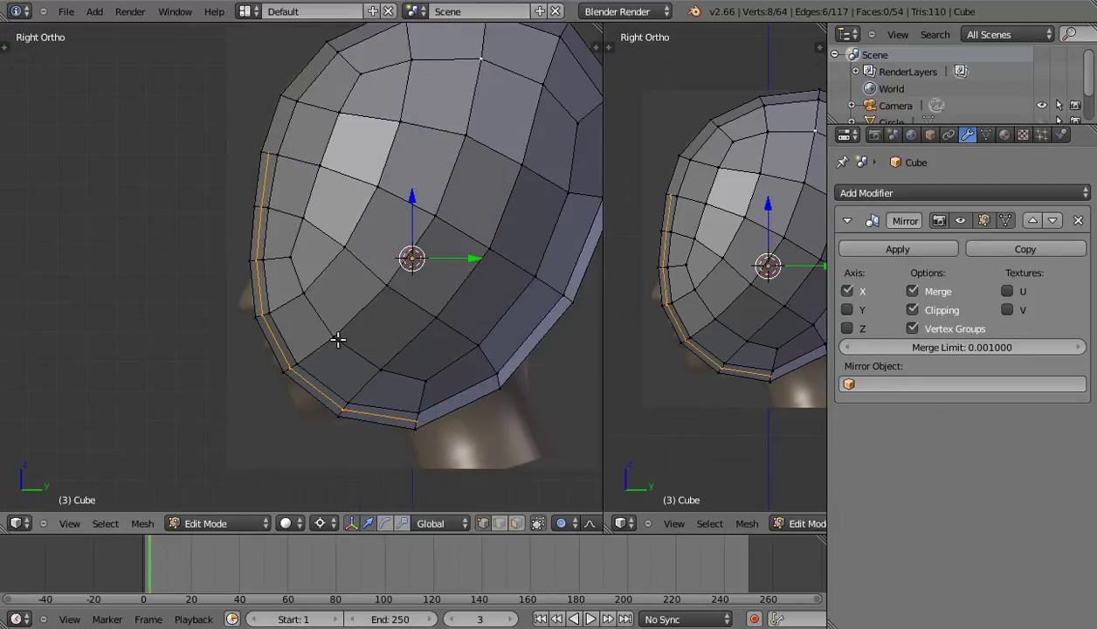
pyautogui.scroll(2, 337, 332)
pyautogui.scroll(1, 331, 310)
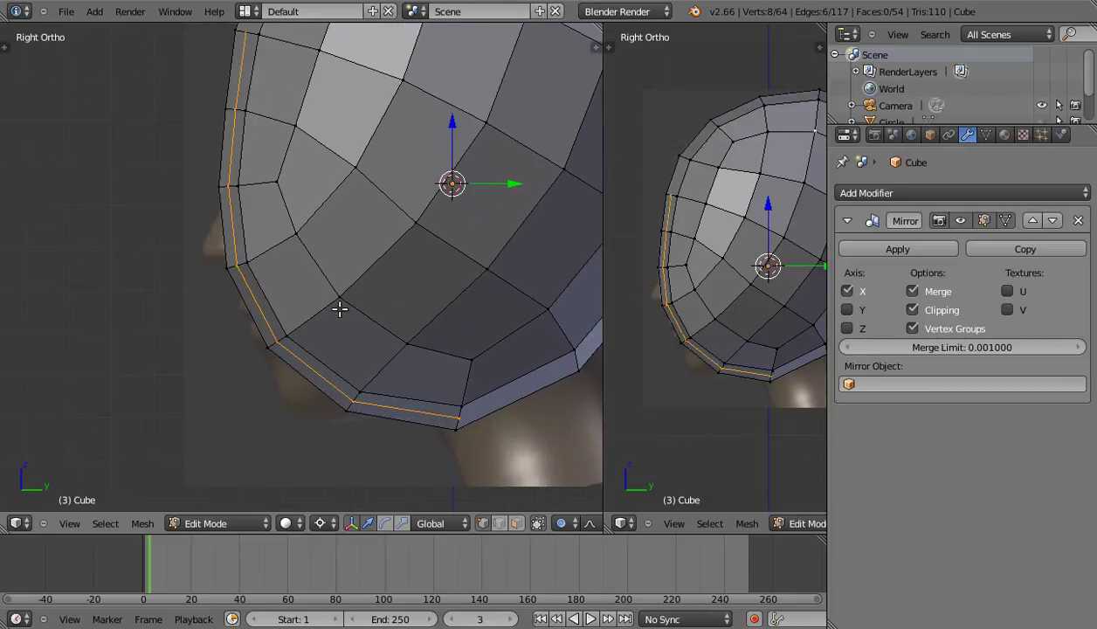
pyautogui.press('z')
pyautogui.keyDown('shift'); pyautogui.moveTo(341, 347); pyautogui.dragTo(336, 315, button='middle'); pyautogui.keyUp('shift')
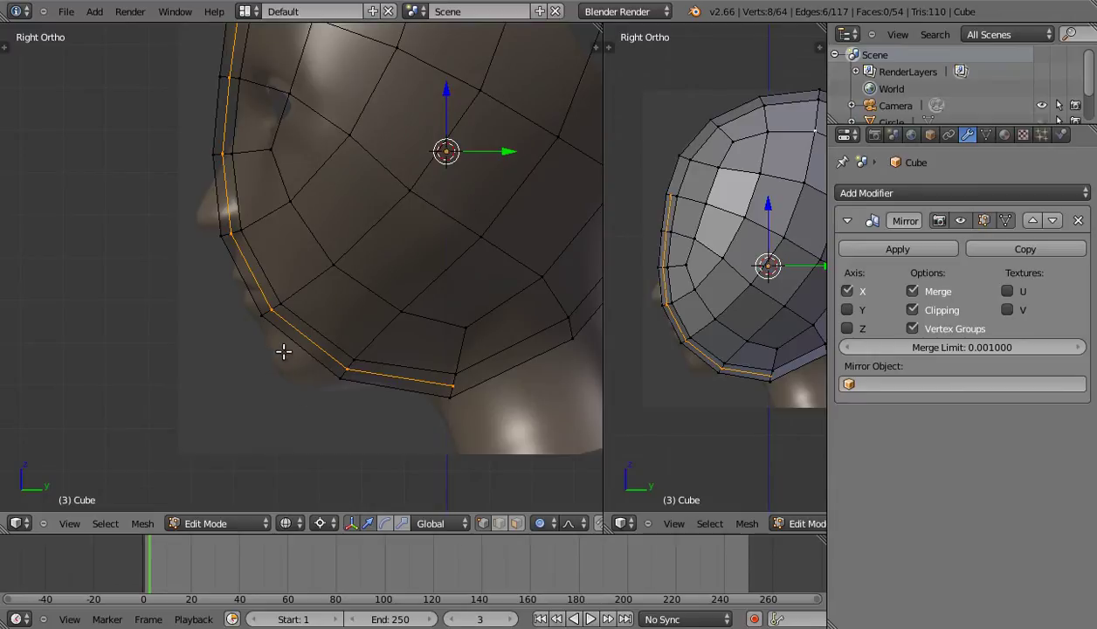
pyautogui.keyDown('shift'); pyautogui.moveTo(399, 248); pyautogui.dragTo(388, 267, button='middle'); pyautogui.keyUp('shift')
pyautogui.press('k')
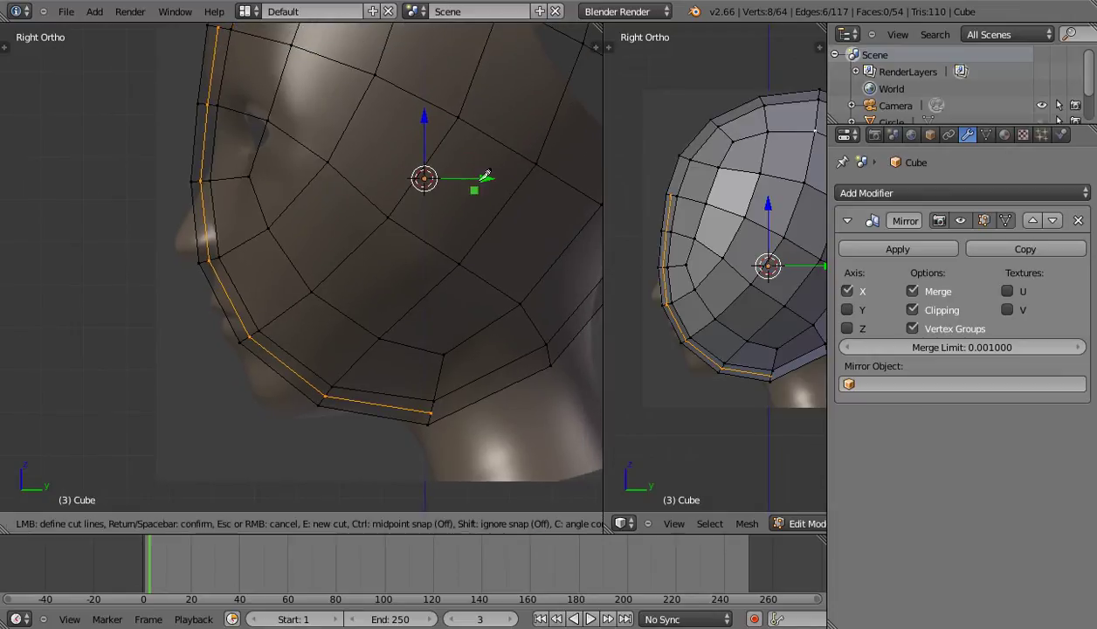
pyautogui.click(495, 135)
pyautogui.click(254, 399)
pyautogui.press('Return')
pyautogui.scroll(2, 354, 343)
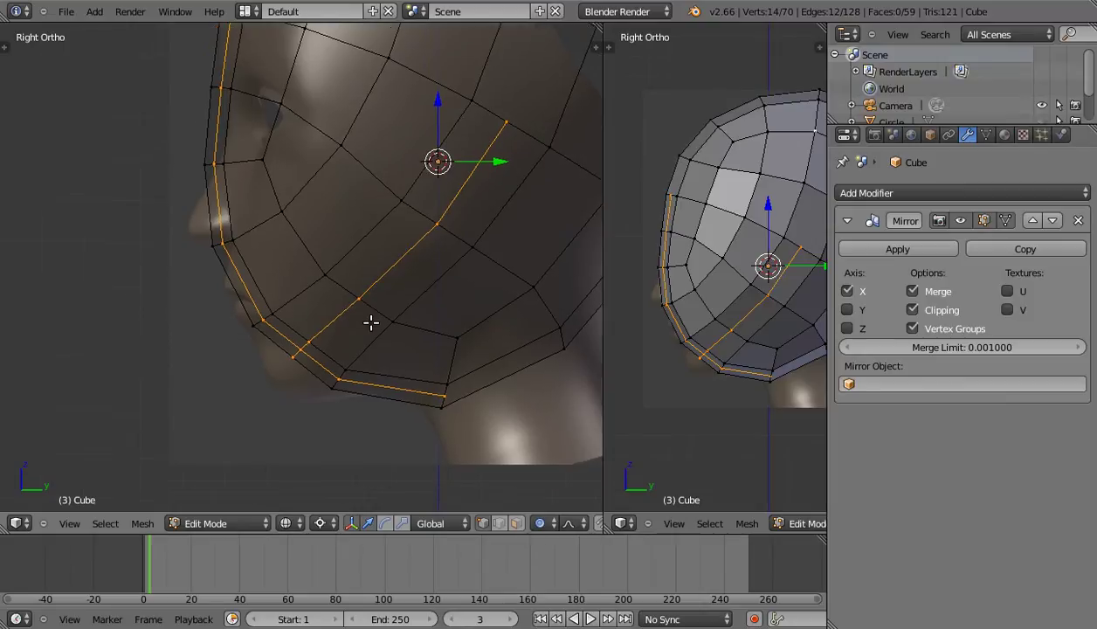
pyautogui.rightClick(294, 332)
# Turn off proportional editing and drop the jaw corner vertex lower.
pyautogui.press('g')
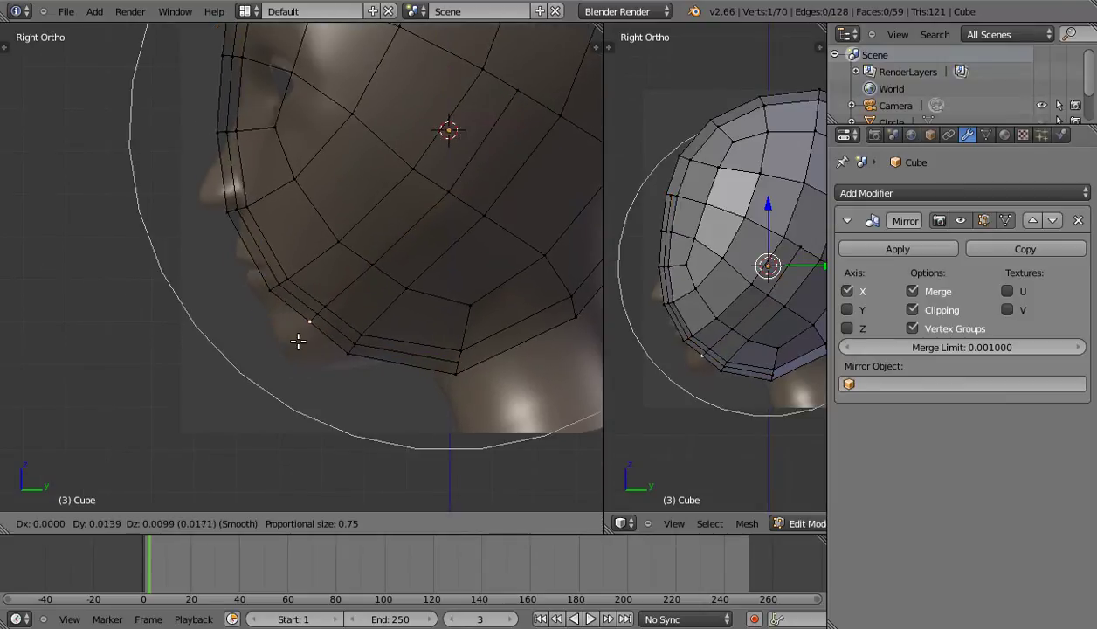
pyautogui.click(302, 326)
pyautogui.click(542, 523)
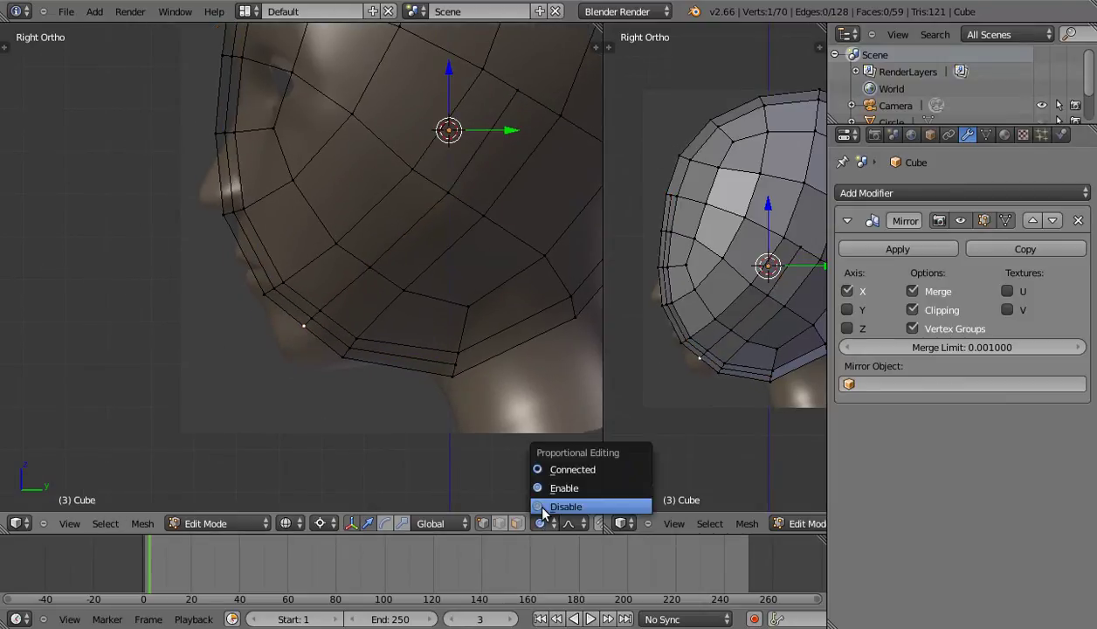
pyautogui.click(565, 507)
pyautogui.press('g')
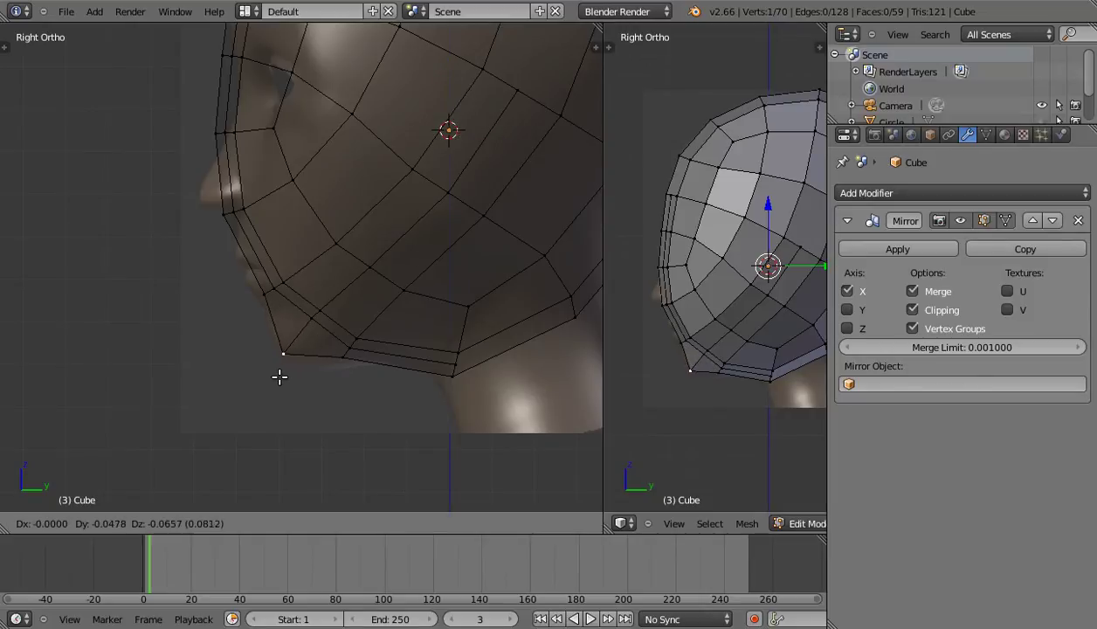
pyautogui.click(289, 355)
# Reposition the inner and bottom jaw vertices along the side reference's jawline and raise another vertex.
pyautogui.rightClick(309, 318)
pyautogui.press('g')
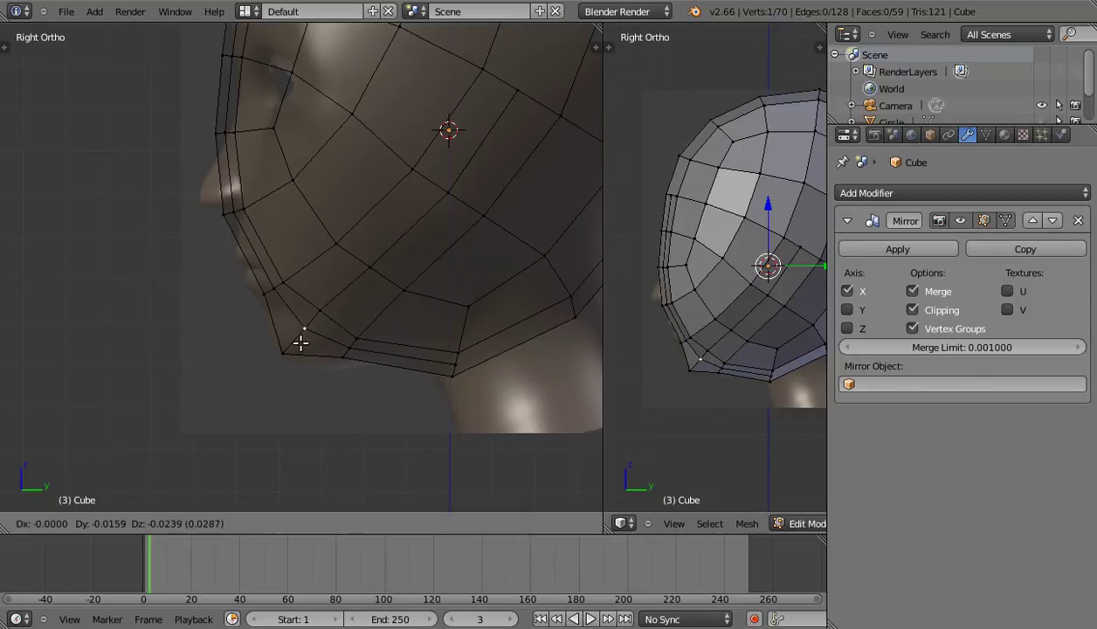
pyautogui.click(297, 344)
pyautogui.press('g')
pyautogui.press('Escape')
pyautogui.press('g')
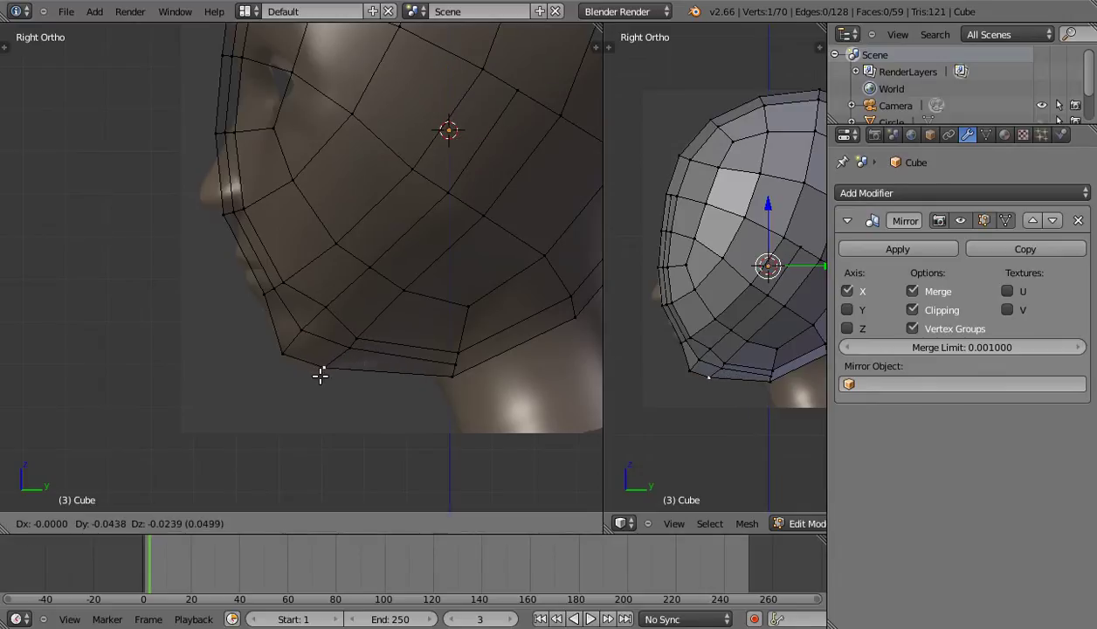
pyautogui.click(337, 368)
pyautogui.press('g')
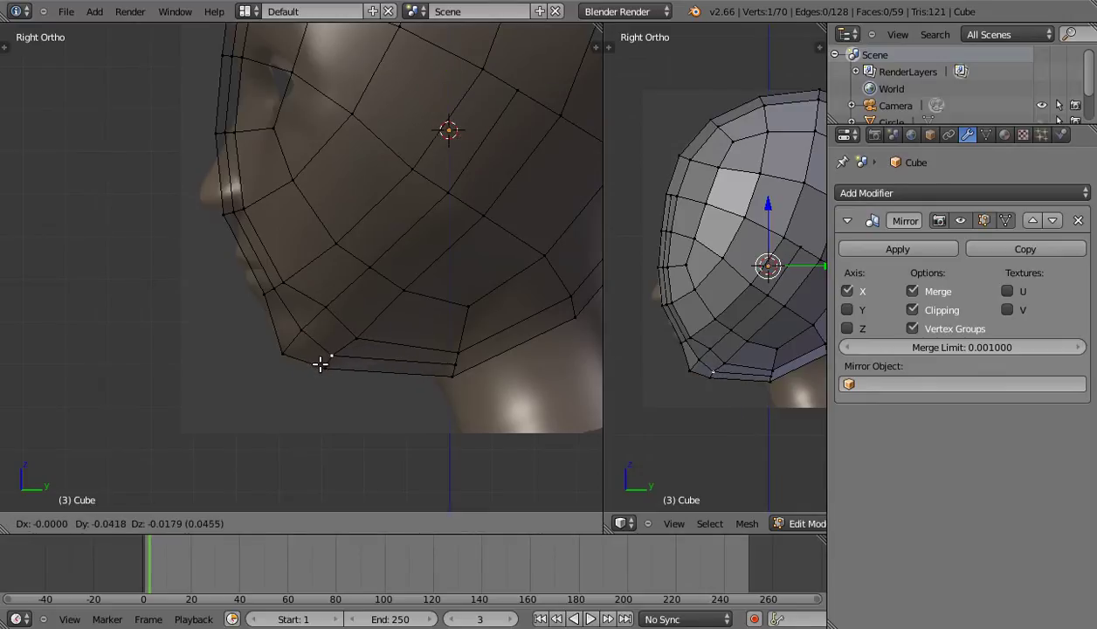
pyautogui.click(321, 363)
pyautogui.press('g')
pyautogui.click(354, 324)
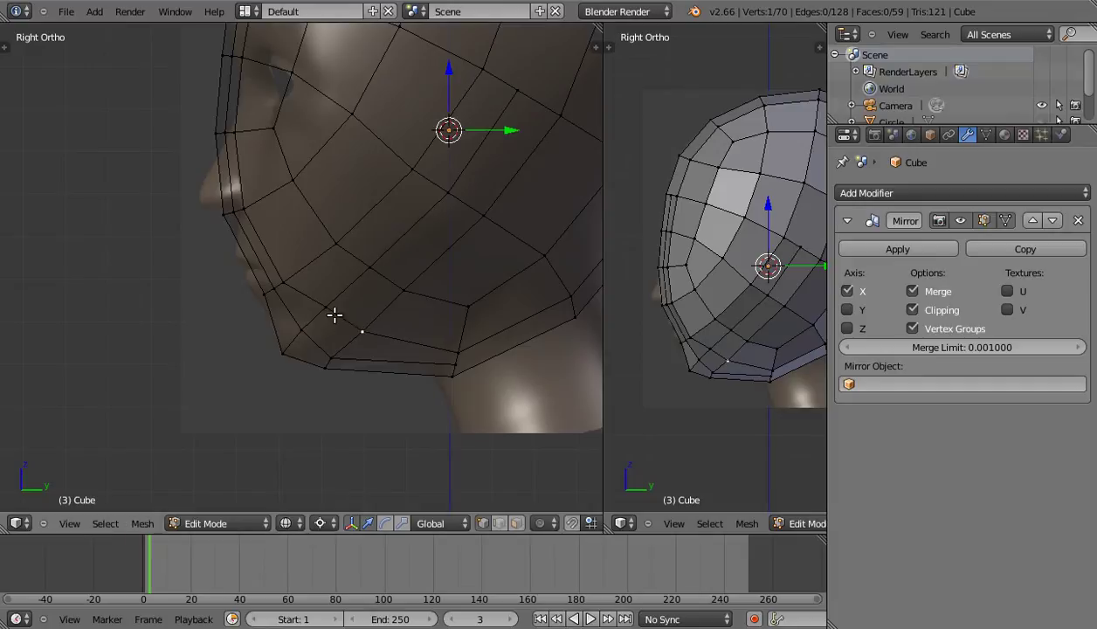
# Nudge another jawline vertex to follow the side reference.
pyautogui.keyDown('shift'); pyautogui.moveTo(340, 294); pyautogui.dragTo(343, 308, button='middle'); pyautogui.keyUp('shift')
pyautogui.rightClick(315, 297)
pyautogui.press('g')
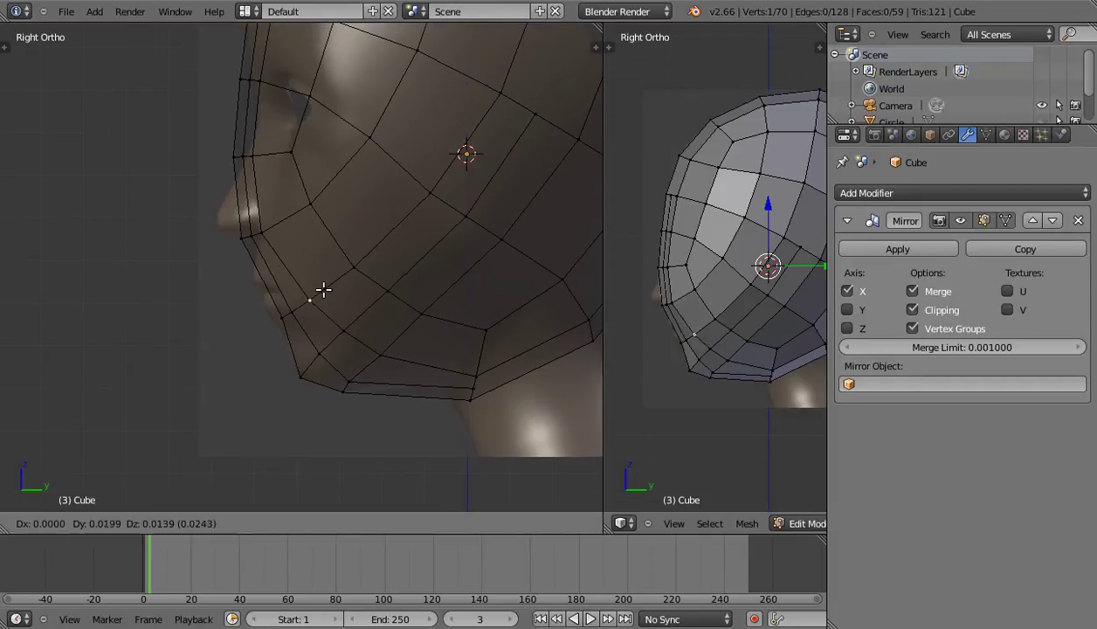
pyautogui.click(320, 289)
pyautogui.scroll(-2, 320, 297)
# In solid front view, reshape the selected chin vertices to match the front reference.
pyautogui.press('z')
pyautogui.moveTo(326, 304); pyautogui.dragTo(407, 309, button='middle')
pyautogui.press('KP_1')
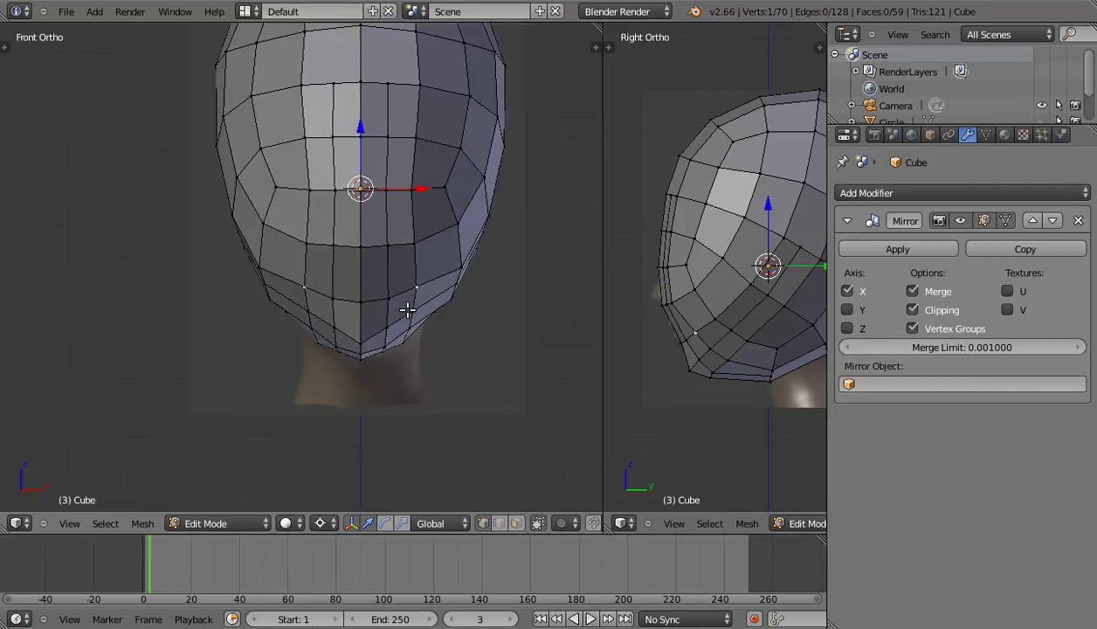
pyautogui.scroll(1, 341, 371)
pyautogui.keyDown('shift'); pyautogui.moveTo(311, 391); pyautogui.dragTo(296, 339, button='middle'); pyautogui.keyUp('shift')
pyautogui.scroll(1, 300, 338)
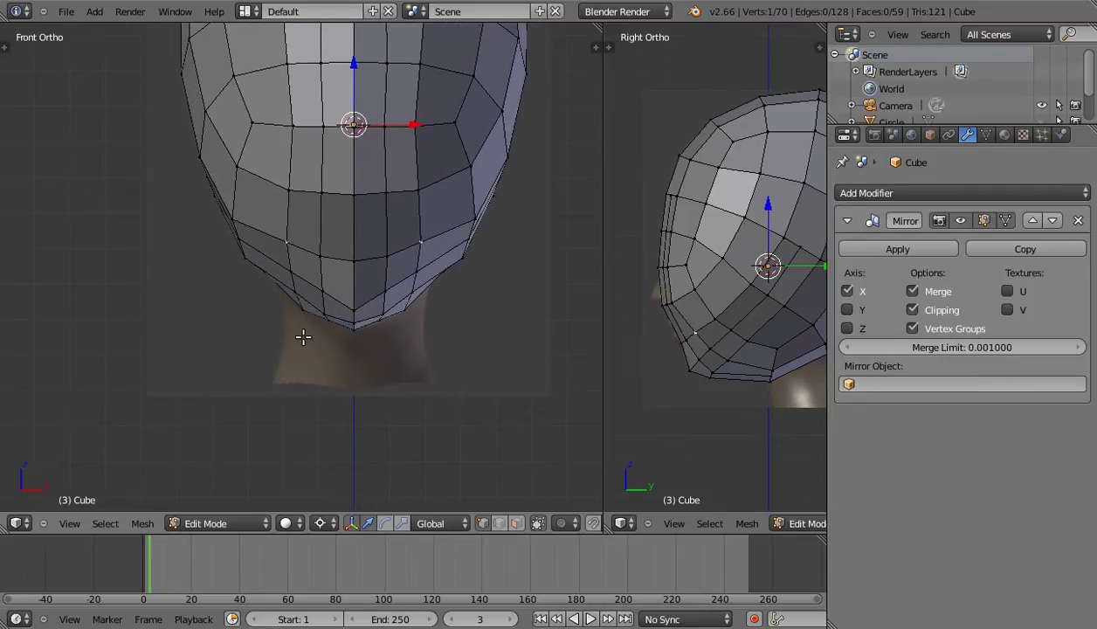
pyautogui.scroll(2, 314, 331)
pyautogui.press('g')
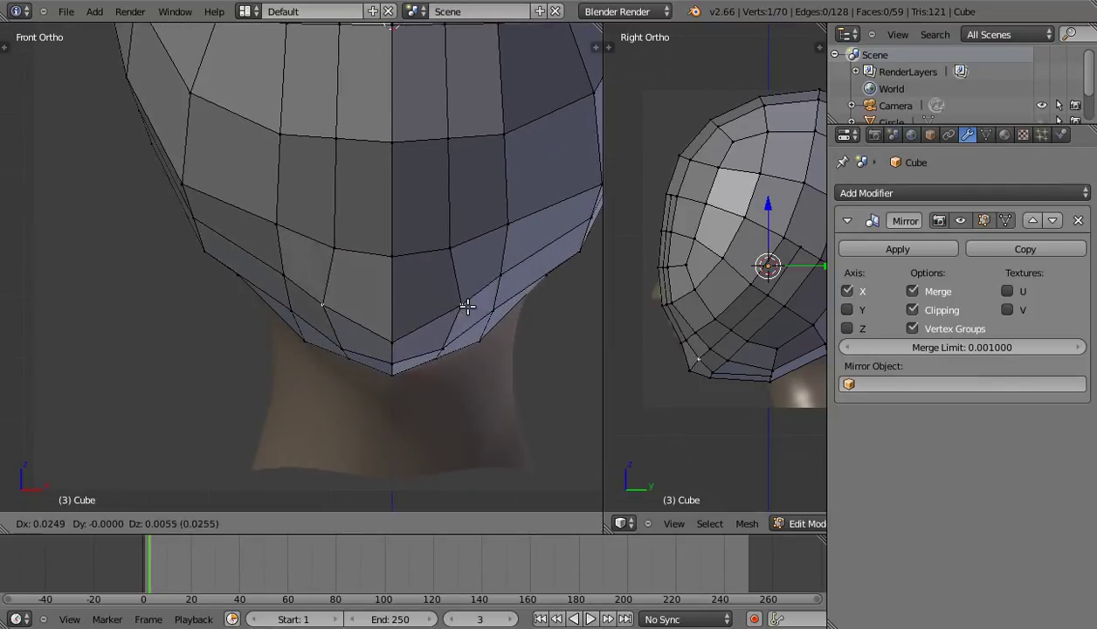
pyautogui.click(479, 291)
pyautogui.press('g')
pyautogui.click(534, 284)
# Adjust the chin-bottom vertex and the left chin-edge vertex in front view.
pyautogui.rightClick(392, 339)
pyautogui.press('g')
pyautogui.click(395, 325)
pyautogui.rightClick(318, 316)
pyautogui.press('g')
pyautogui.click(320, 320)
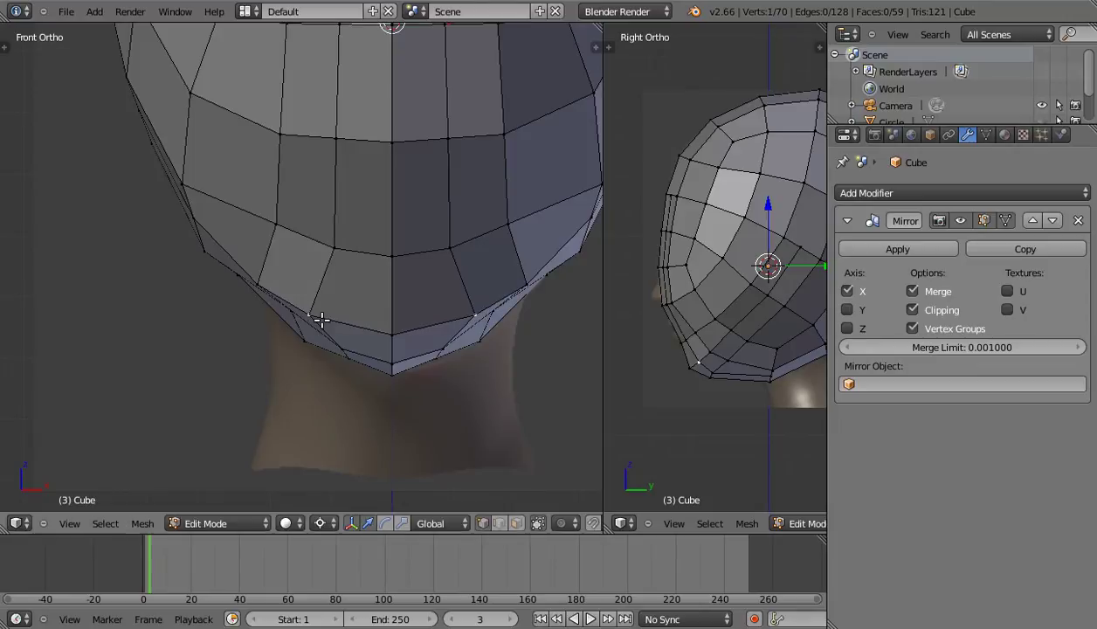
pyautogui.scroll(-2, 405, 317)
# In side wireframe view, fine-tune the selected jaw vertex against the reference.
pyautogui.press('KP_3')
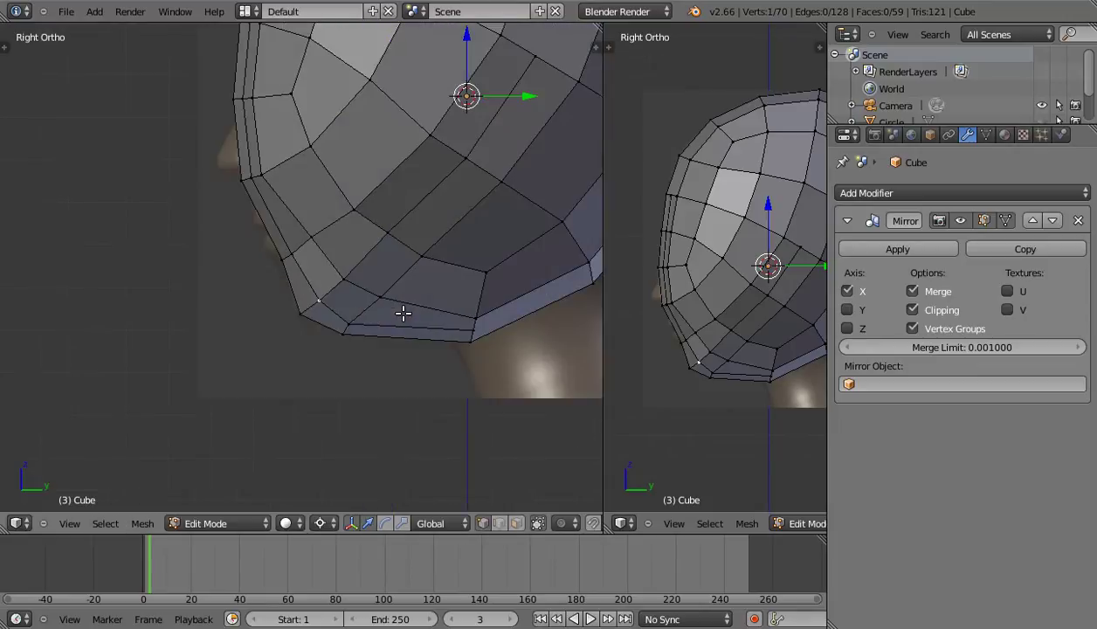
pyautogui.keyDown('shift'); pyautogui.moveTo(354, 306); pyautogui.dragTo(353, 325, button='middle'); pyautogui.keyUp('shift')
pyautogui.press('z')
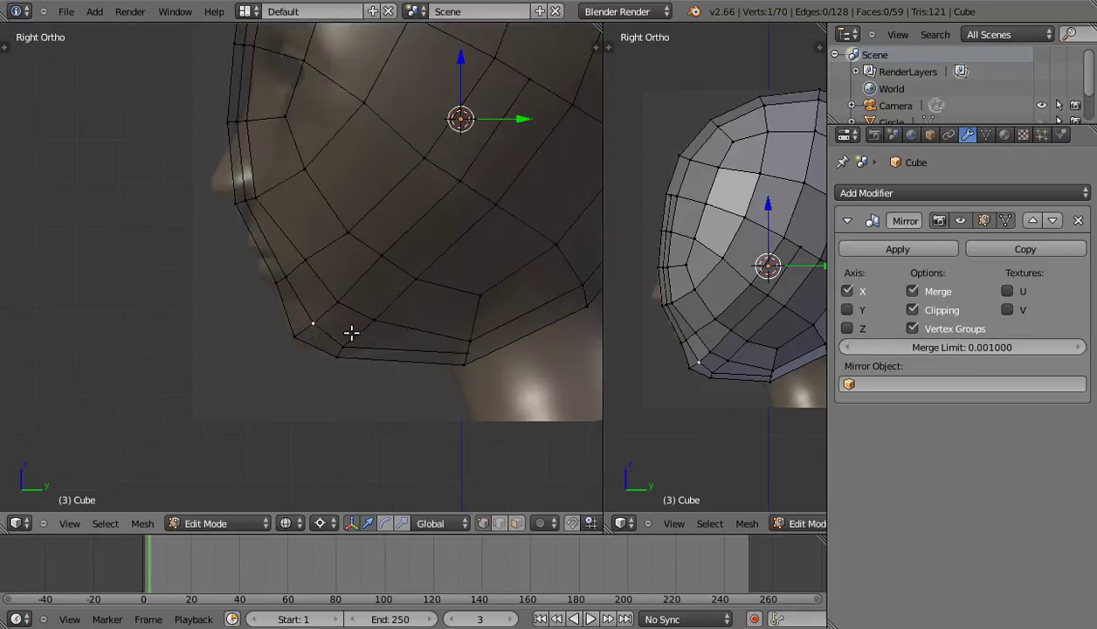
pyautogui.scroll(2, 350, 330)
pyautogui.scroll(1, 355, 345)
pyautogui.scroll(1, 288, 323)
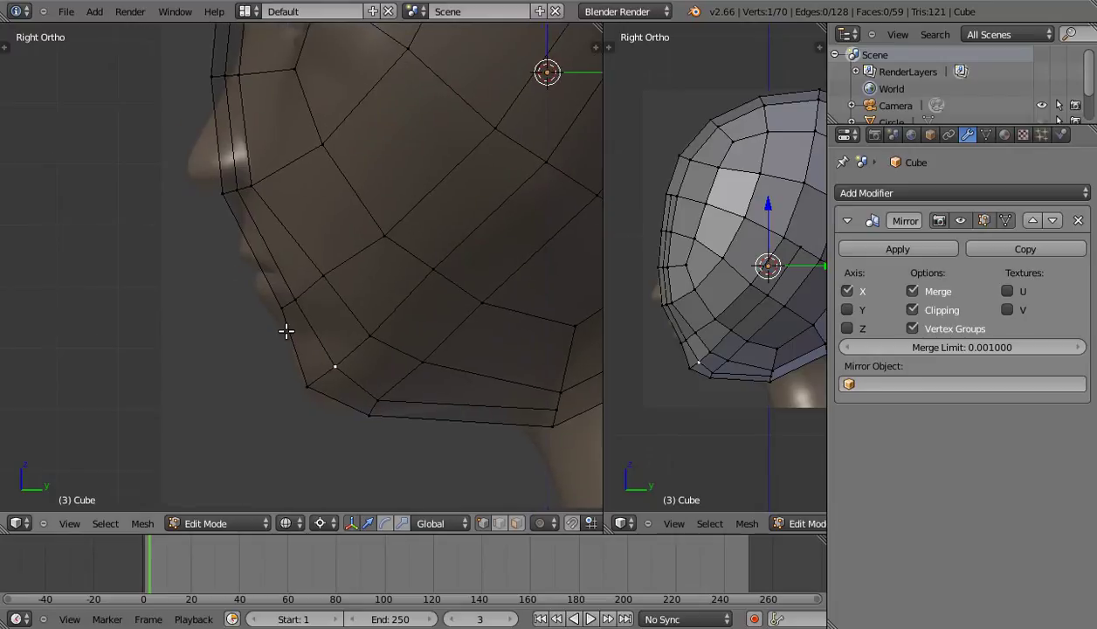
pyautogui.press('g')
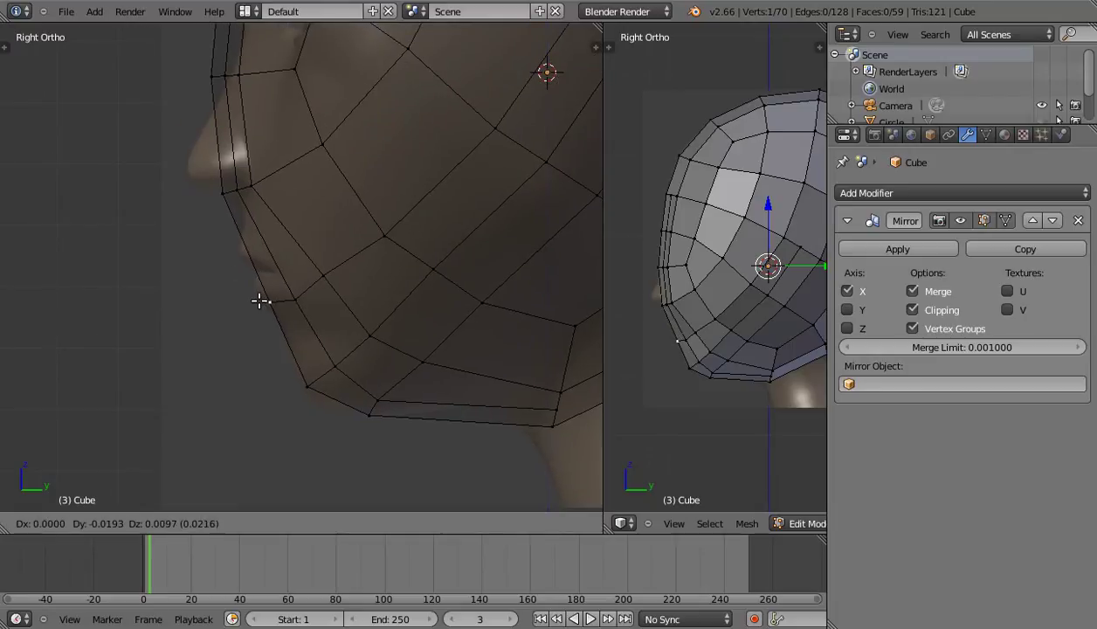
pyautogui.click(272, 294)
pyautogui.press('g')
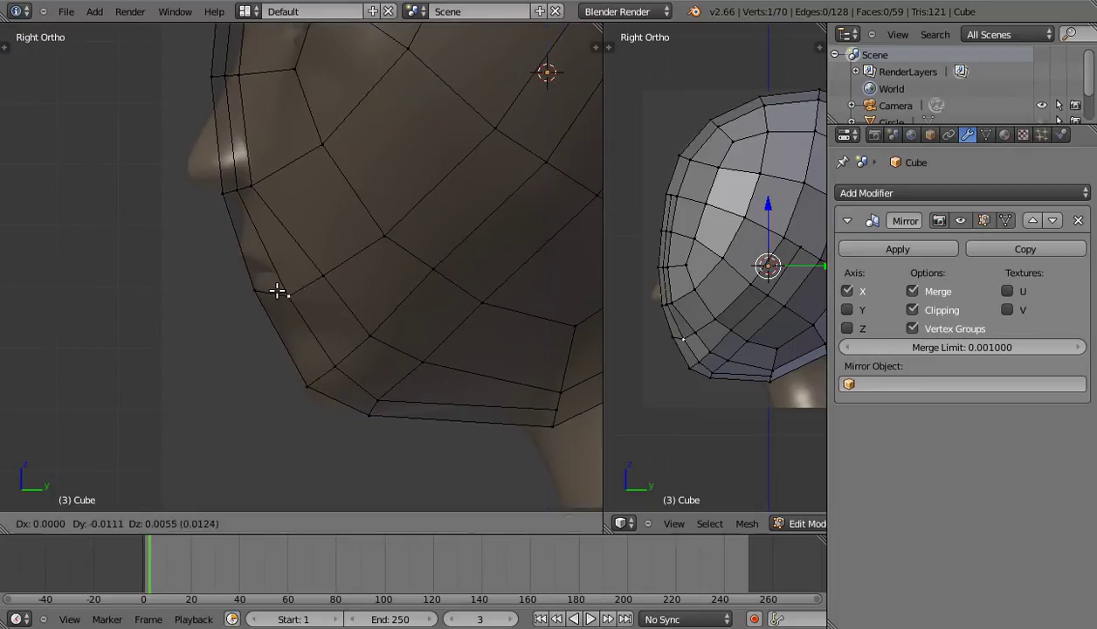
pyautogui.click(271, 285)
pyautogui.scroll(1, 405, 365)
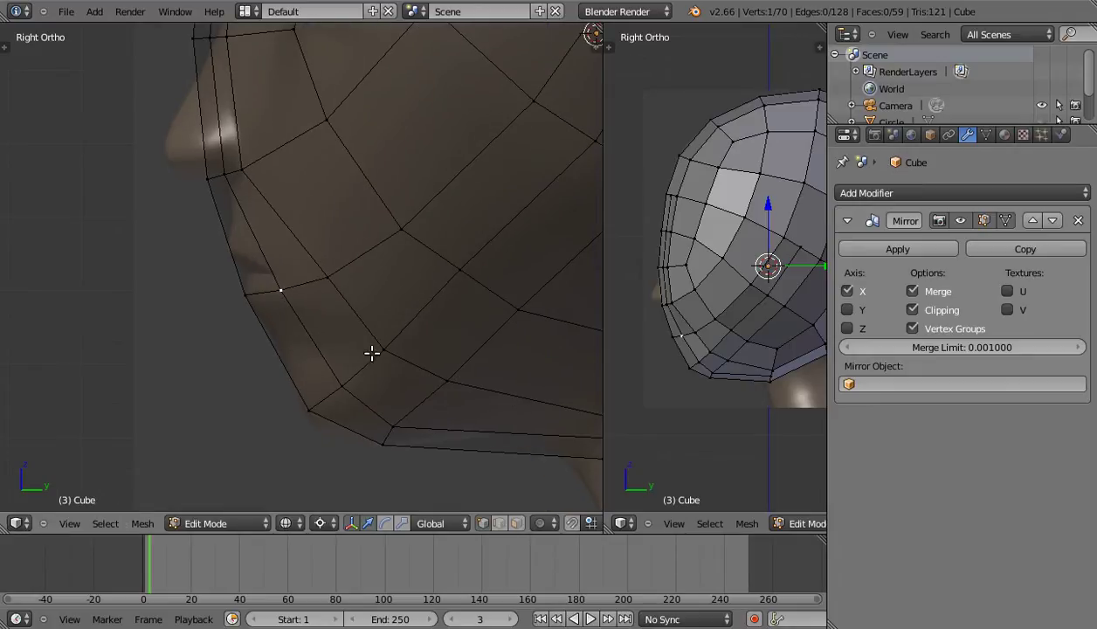
# Knife a new edge from a jaw vertex to the jaw's front edge and reposition the new vertex.
pyautogui.press('k')
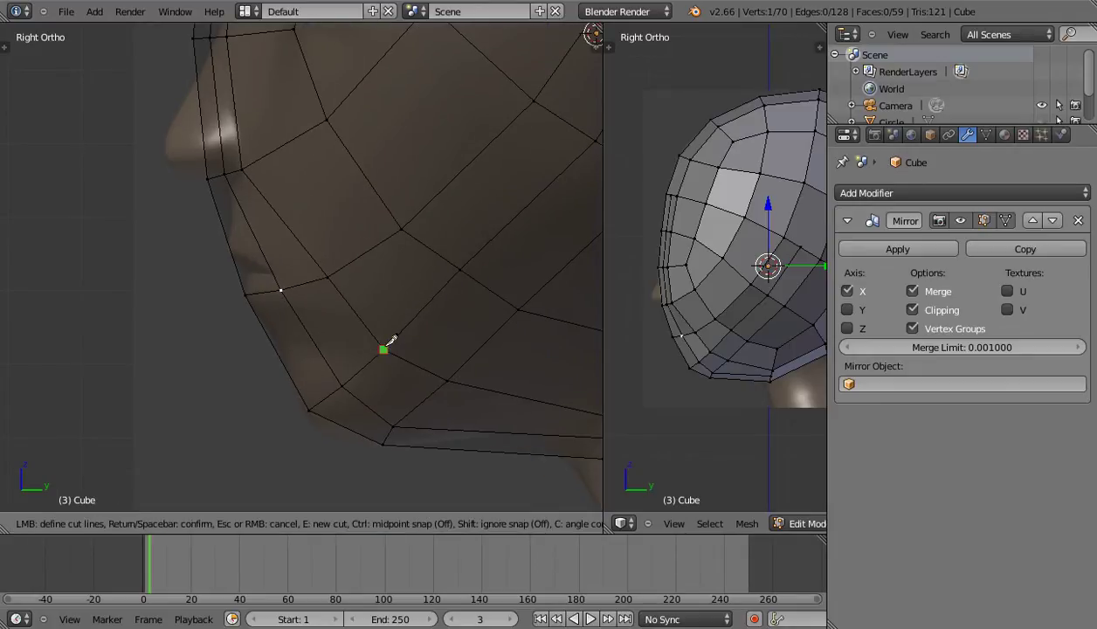
pyautogui.click(384, 346)
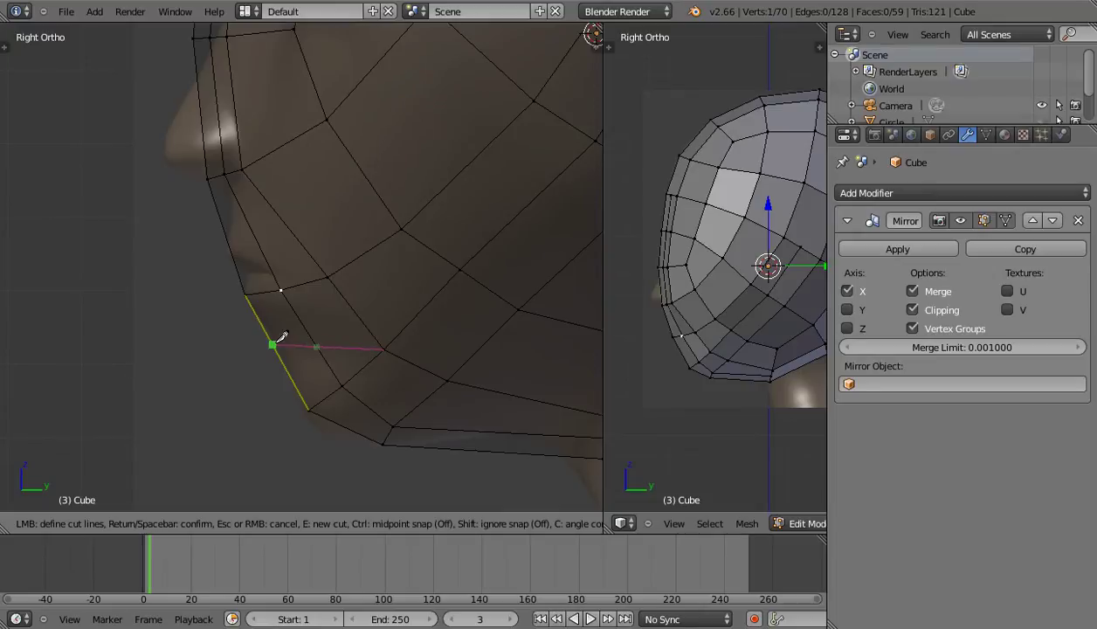
pyautogui.click(279, 340)
pyautogui.press('Return')
pyautogui.rightClick(308, 343)
pyautogui.press('g')
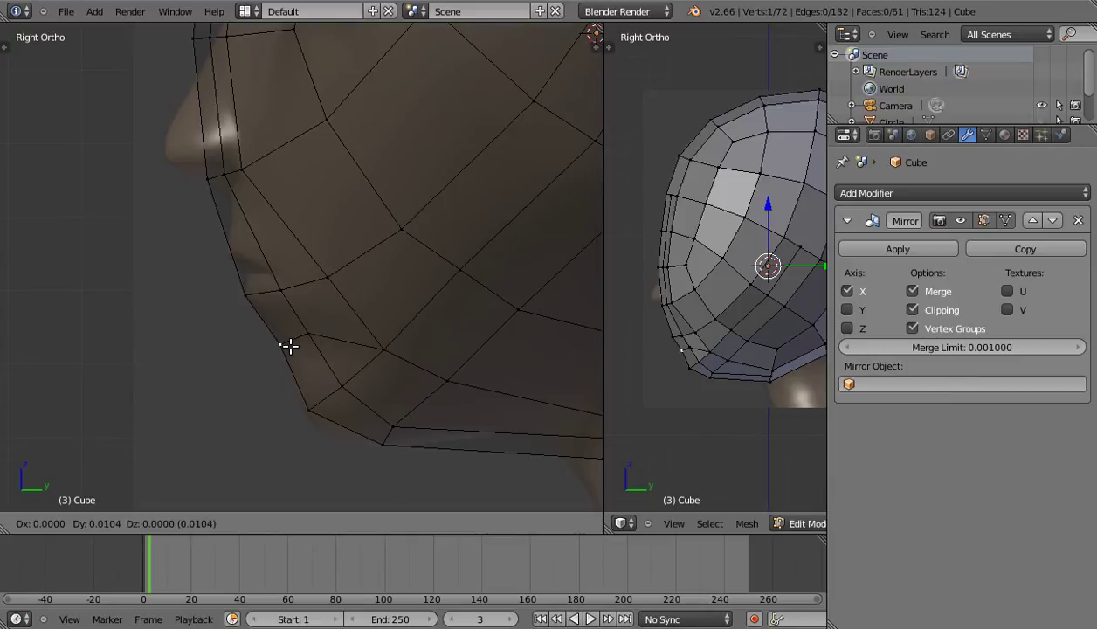
pyautogui.click(289, 346)
# Shift the jaw corner vertex left and lower to match the side reference.
pyautogui.rightClick(308, 413)
pyautogui.press('g')
pyautogui.click(299, 416)
pyautogui.press('g')
pyautogui.click(364, 450)
pyautogui.press('g')
pyautogui.click(396, 420)
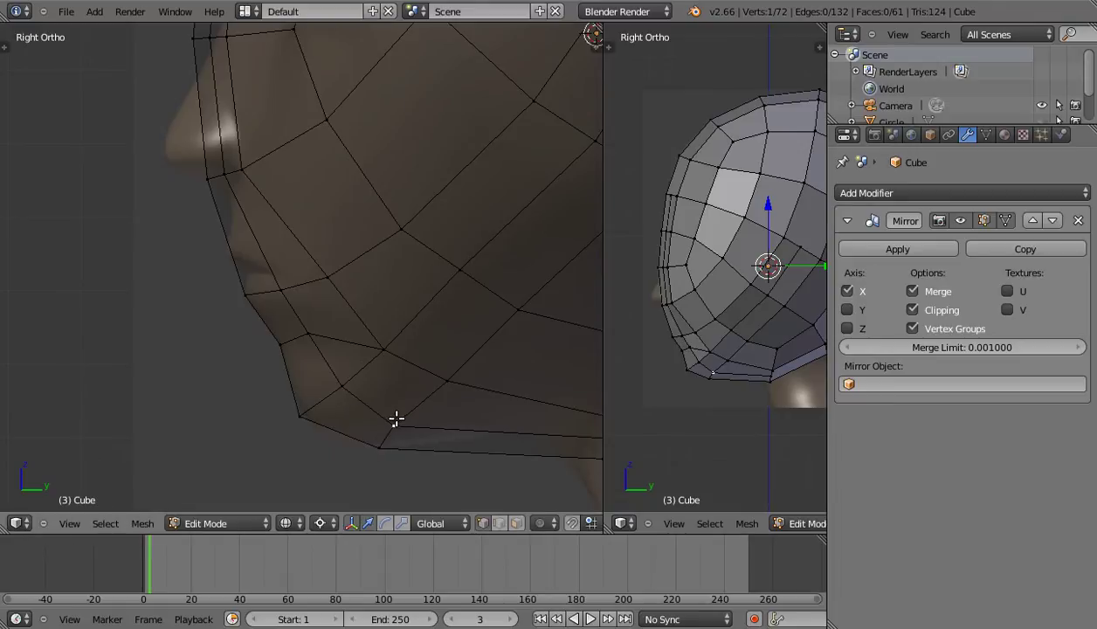
# In solid front view, reposition the center vertex at the bottom of the chin.
pyautogui.press('KP_1')
pyautogui.press('z')
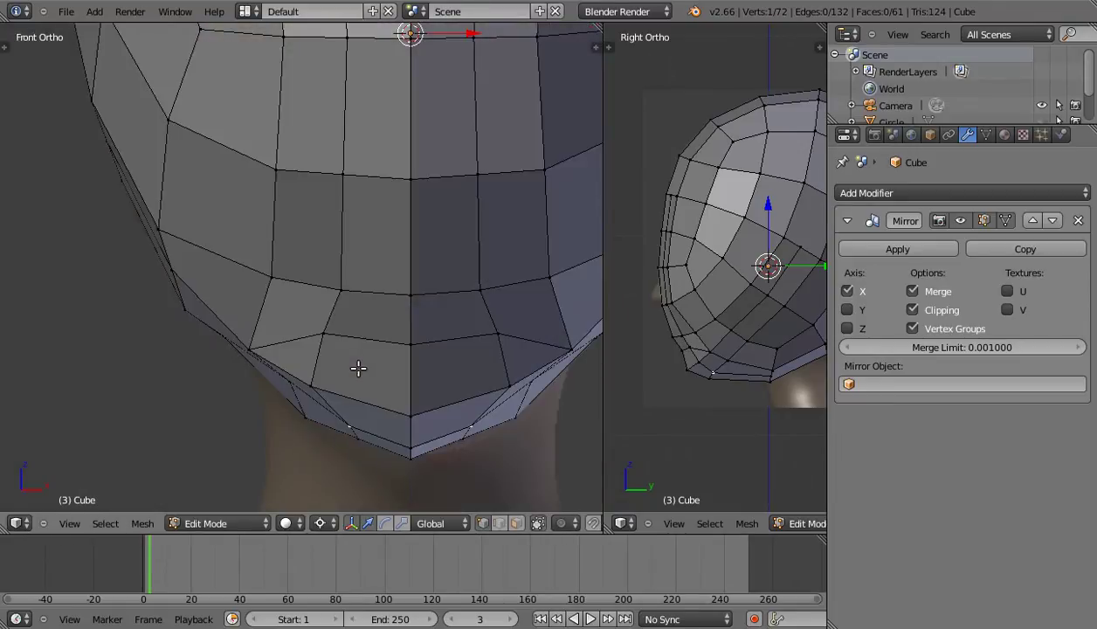
pyautogui.scroll(-1, 359, 345)
pyautogui.keyDown('shift'); pyautogui.moveTo(374, 374); pyautogui.dragTo(349, 372, button='middle'); pyautogui.keyUp('shift')
pyautogui.scroll(-1, 366, 370)
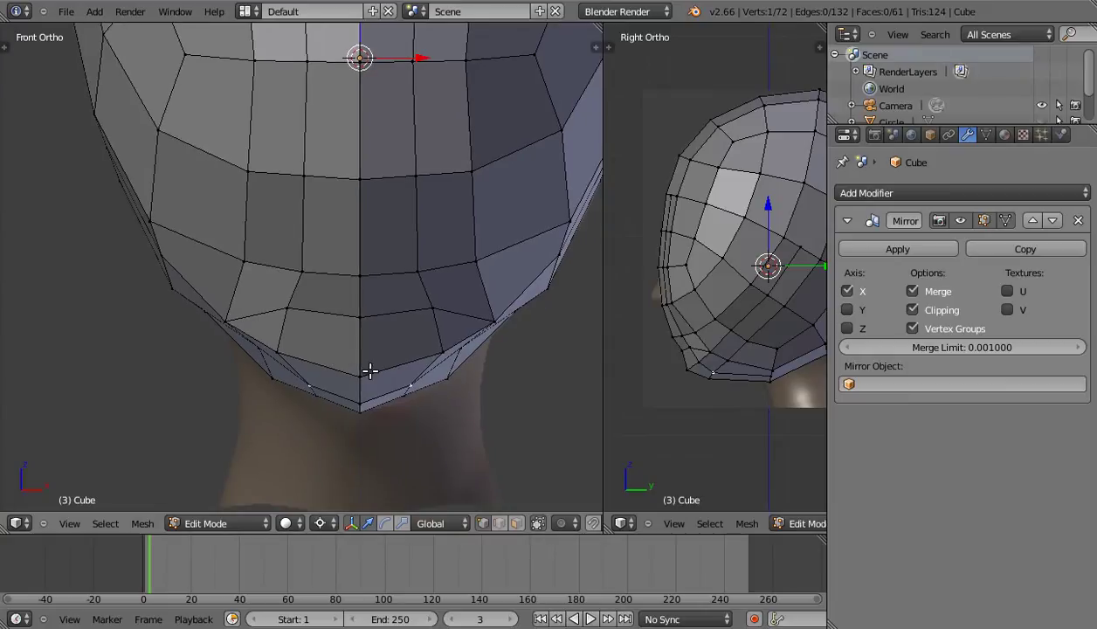
pyautogui.rightClick(365, 375)
pyautogui.press('g')
pyautogui.click(374, 342)
# Move a chin vertex 0.0137 along the Y axis, then frame the jaw in side view.
pyautogui.moveTo(374, 342)
pyautogui.mouseDown(button='middle')
pyautogui.moveTo(381, 367)
pyautogui.moveTo(301, 350)
pyautogui.mouseUp(button='middle')
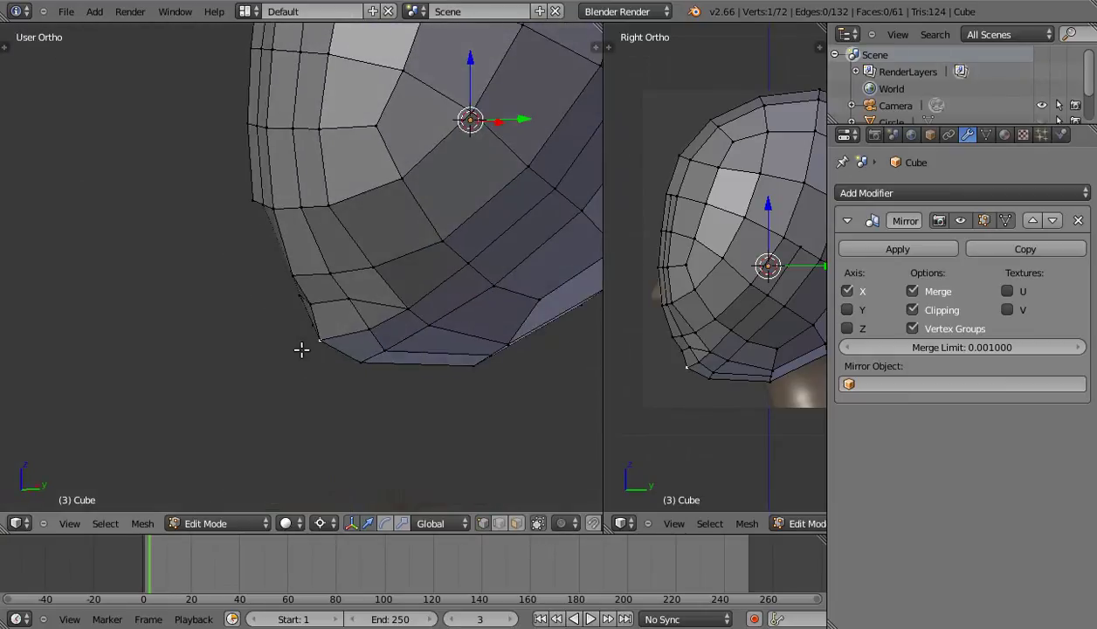
pyautogui.press('g')
pyautogui.press('y')
pyautogui.click(402, 369)
pyautogui.moveTo(401, 369)
pyautogui.mouseDown(button='middle')
pyautogui.moveTo(438, 330)
pyautogui.moveTo(293, 360)
pyautogui.moveTo(461, 353)
pyautogui.moveTo(364, 358)
pyautogui.mouseUp(button='middle')
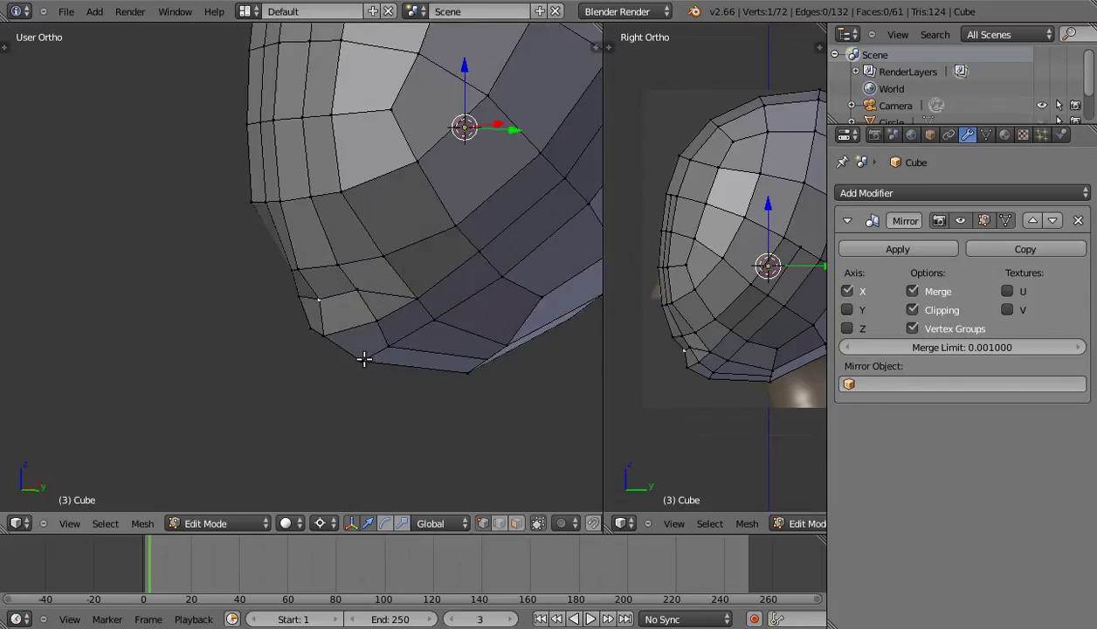
pyautogui.press('KP_3')
pyautogui.scroll(1, 252, 384)
pyautogui.scroll(1, 253, 384)
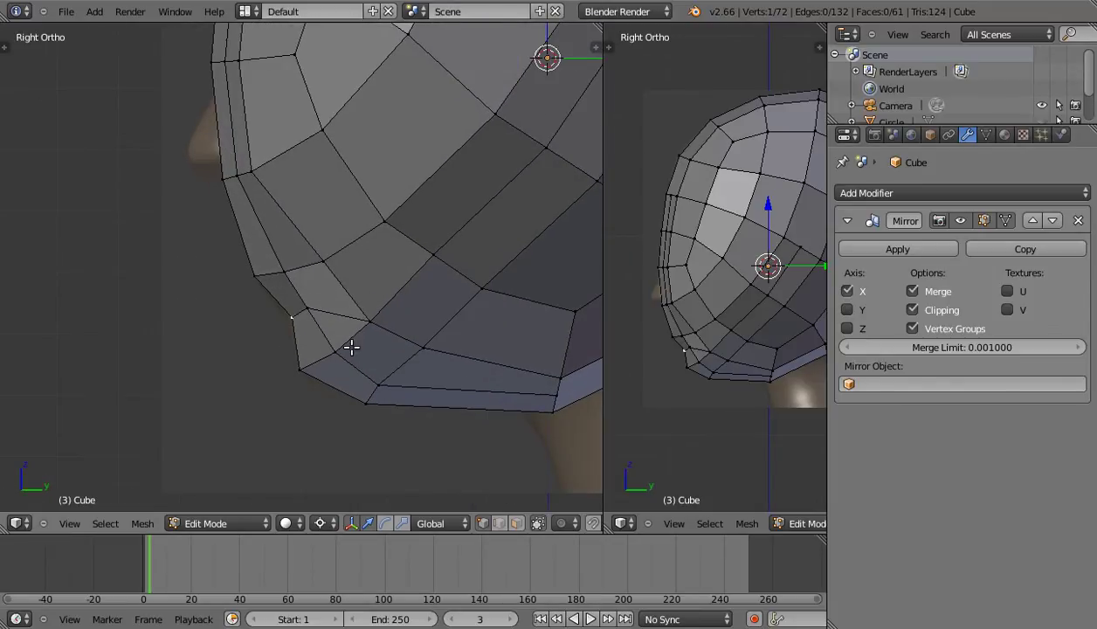
pyautogui.keyDown('shift'); pyautogui.moveTo(372, 289); pyautogui.dragTo(388, 339, button='middle'); pyautogui.keyUp('shift')
# In side wireframe, zoom into the chin and add a new vertex along the lip outline.
pyautogui.press('z')
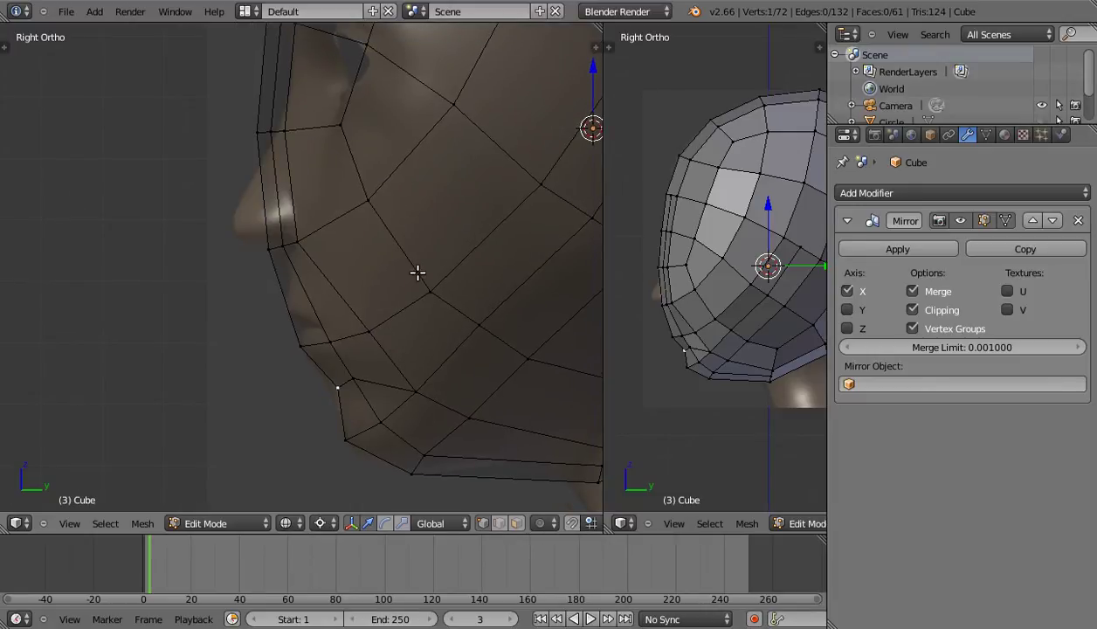
pyautogui.scroll(1, 421, 235)
pyautogui.scroll(1, 391, 328)
pyautogui.scroll(1, 401, 325)
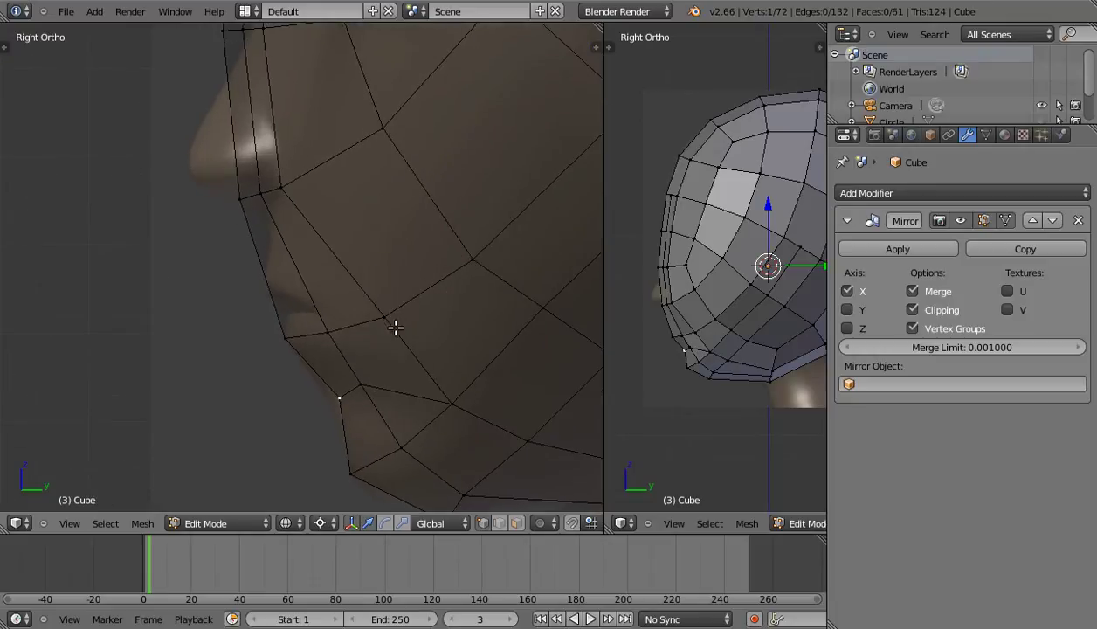
pyautogui.scroll(1, 332, 336)
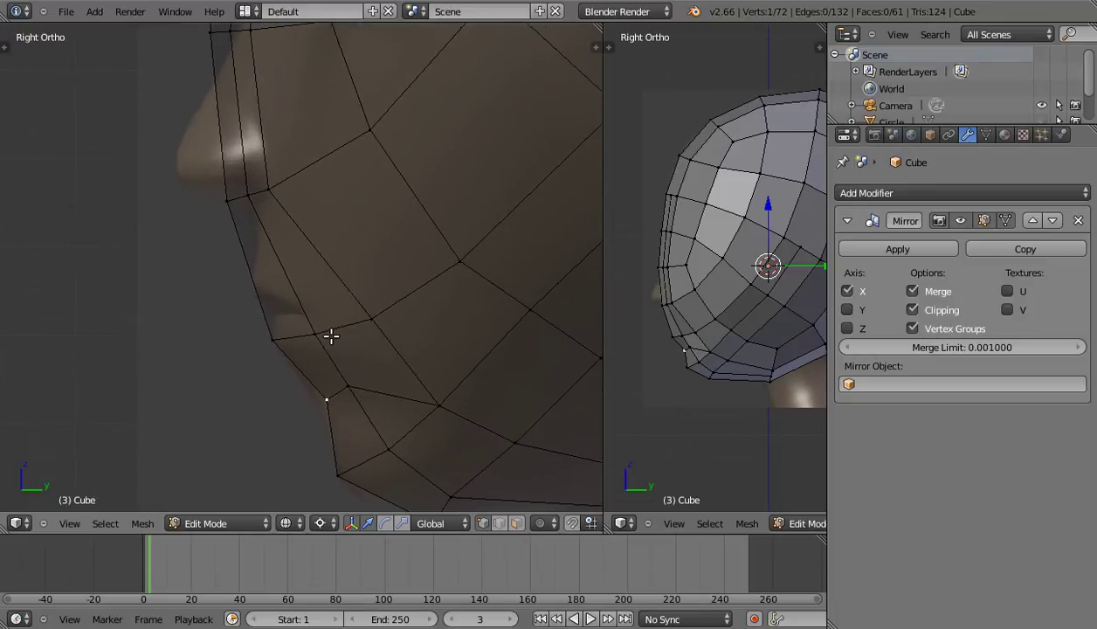
pyautogui.scroll(1, 328, 338)
pyautogui.keyDown('ctrl'); pyautogui.rightClick(261, 360); pyautogui.keyUp('ctrl')
pyautogui.press('g')
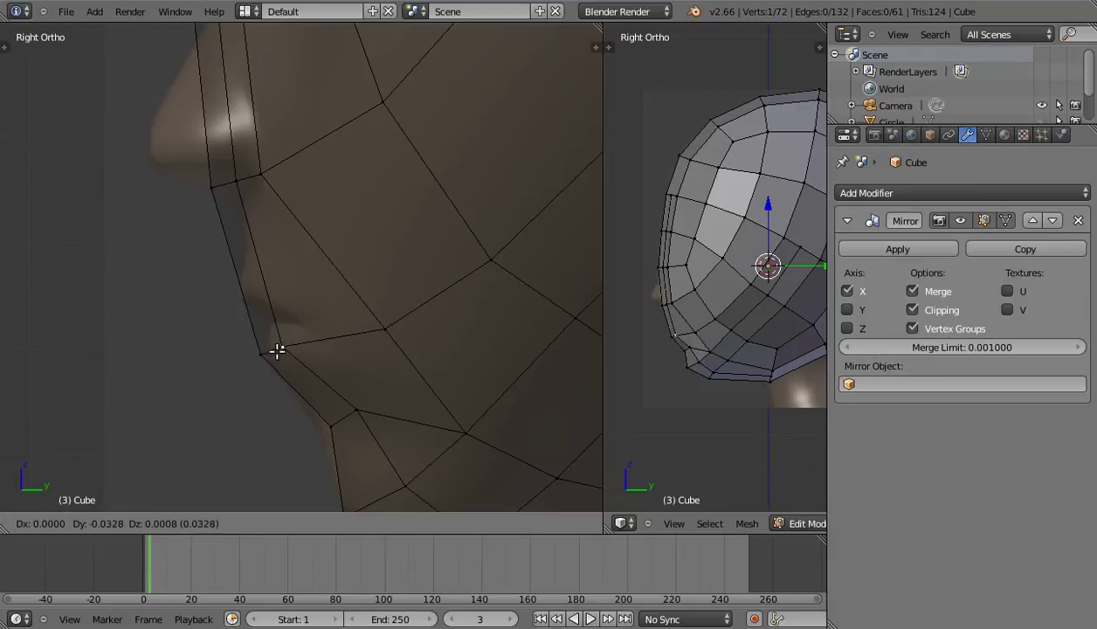
pyautogui.click(273, 348)
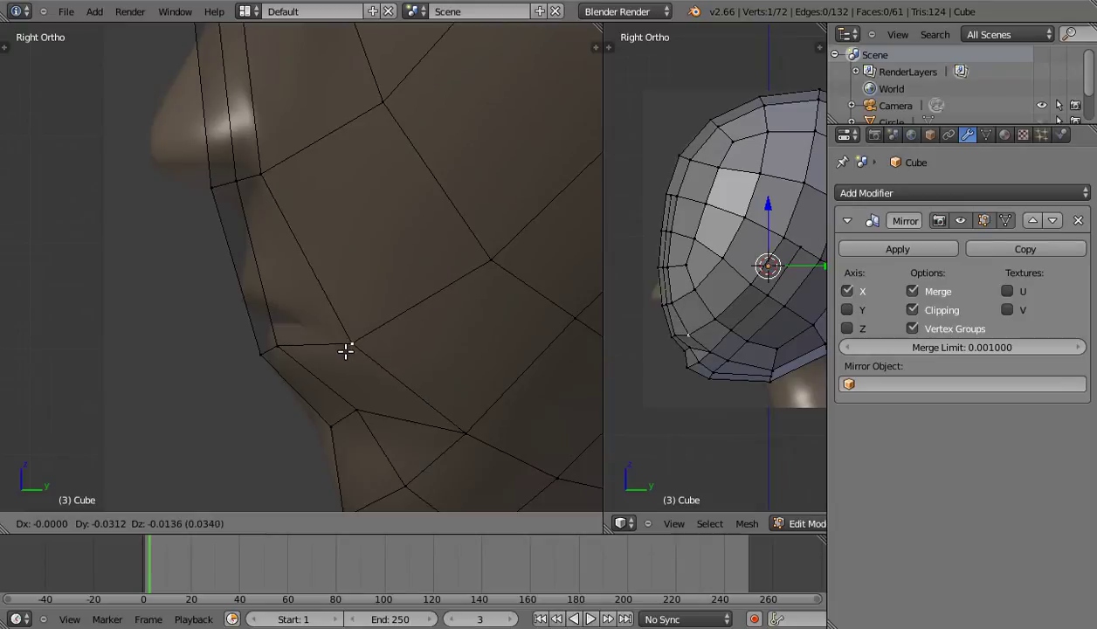
pyautogui.click(347, 355)
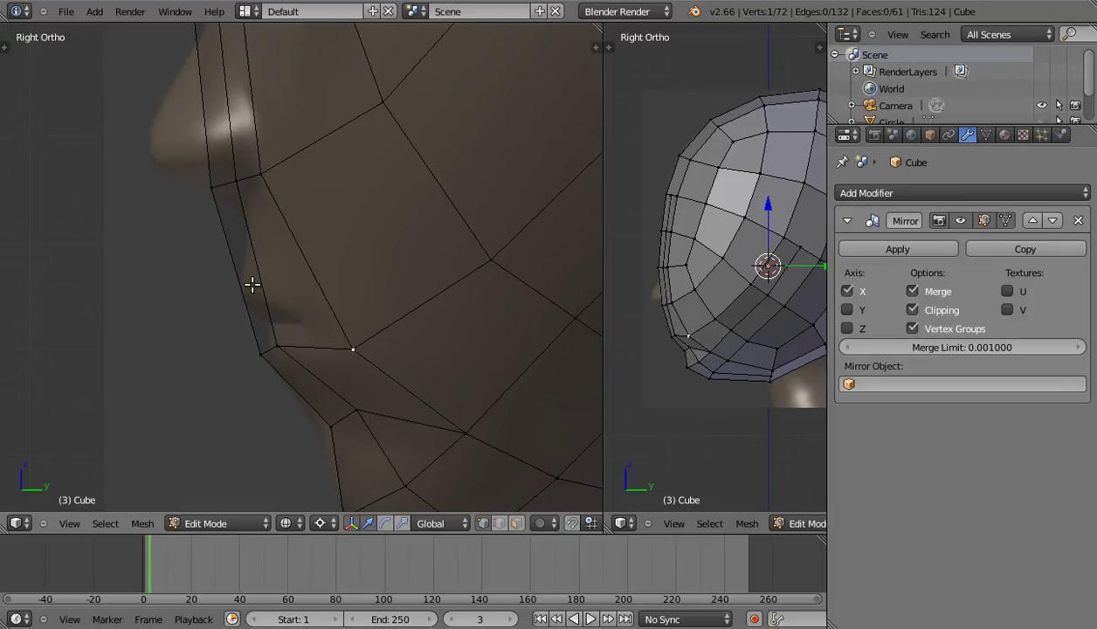
# Reposition the vertices above and beside the mouth to tighten the lip-and-chin profile.
pyautogui.rightClick(260, 193)
pyautogui.press('g')
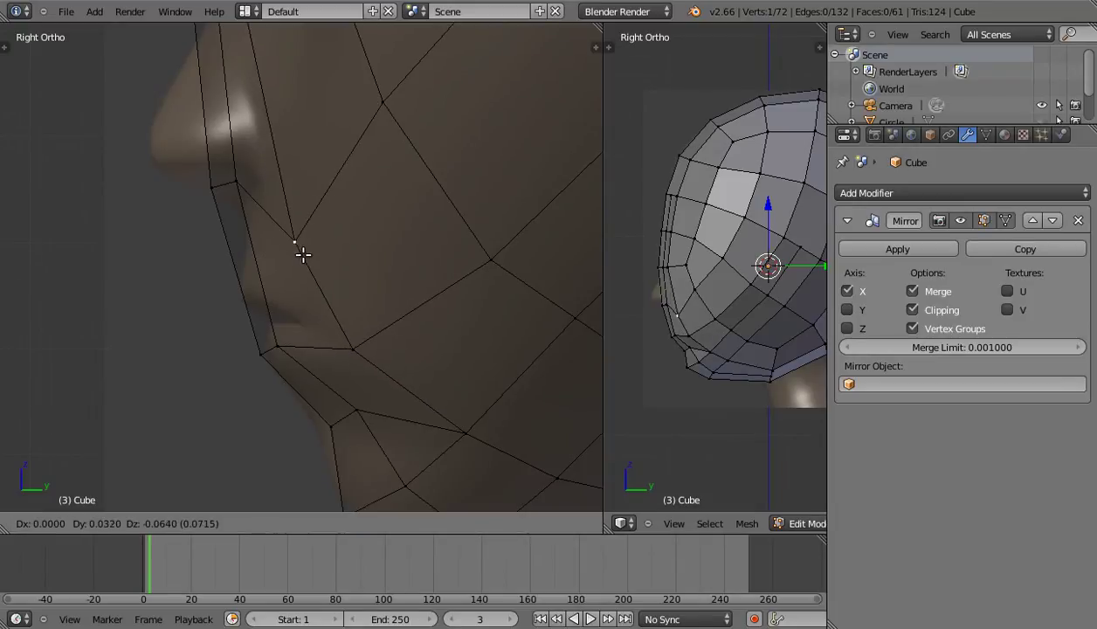
pyautogui.click(303, 254)
pyautogui.press('g')
pyautogui.click(268, 247)
pyautogui.press('g')
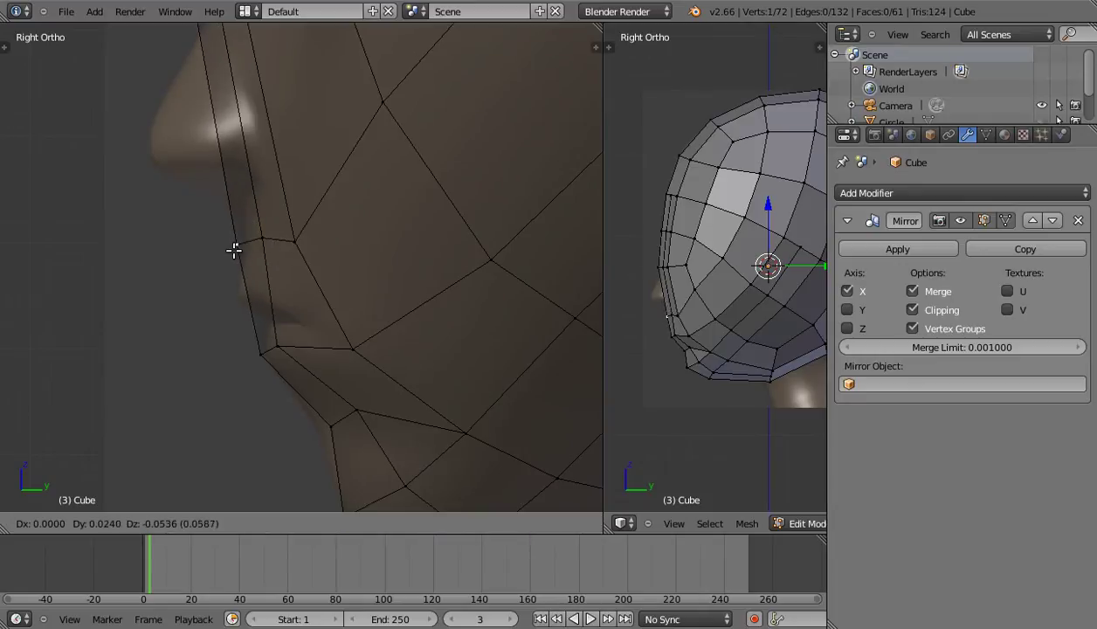
pyautogui.click(225, 252)
pyautogui.press('g')
pyautogui.click(237, 245)
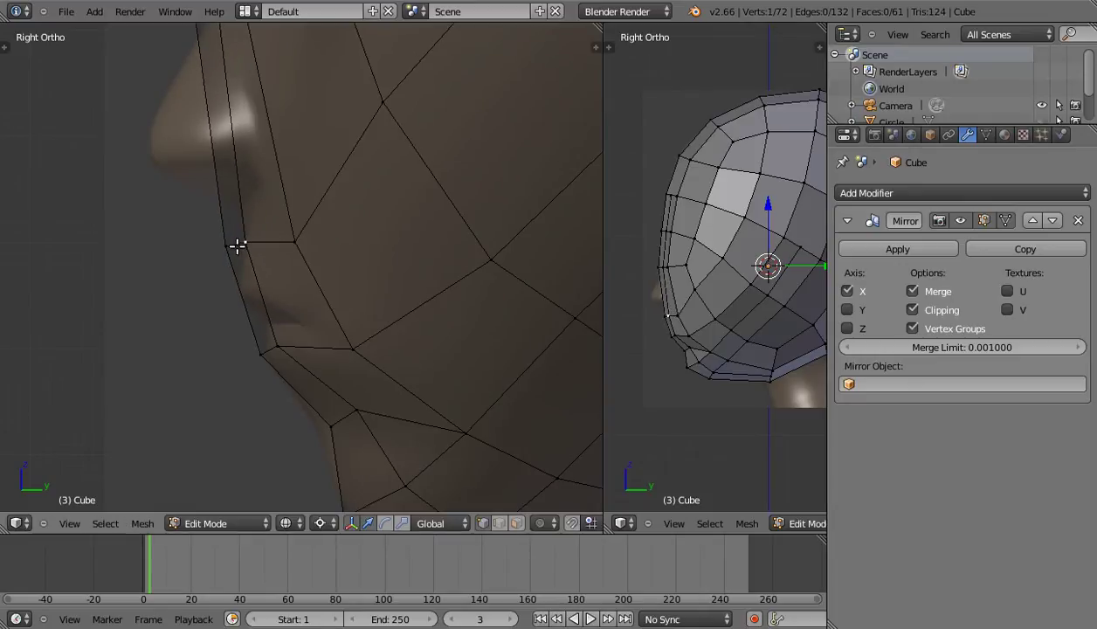
pyautogui.rightClick(298, 240)
pyautogui.scroll(2, 359, 346)
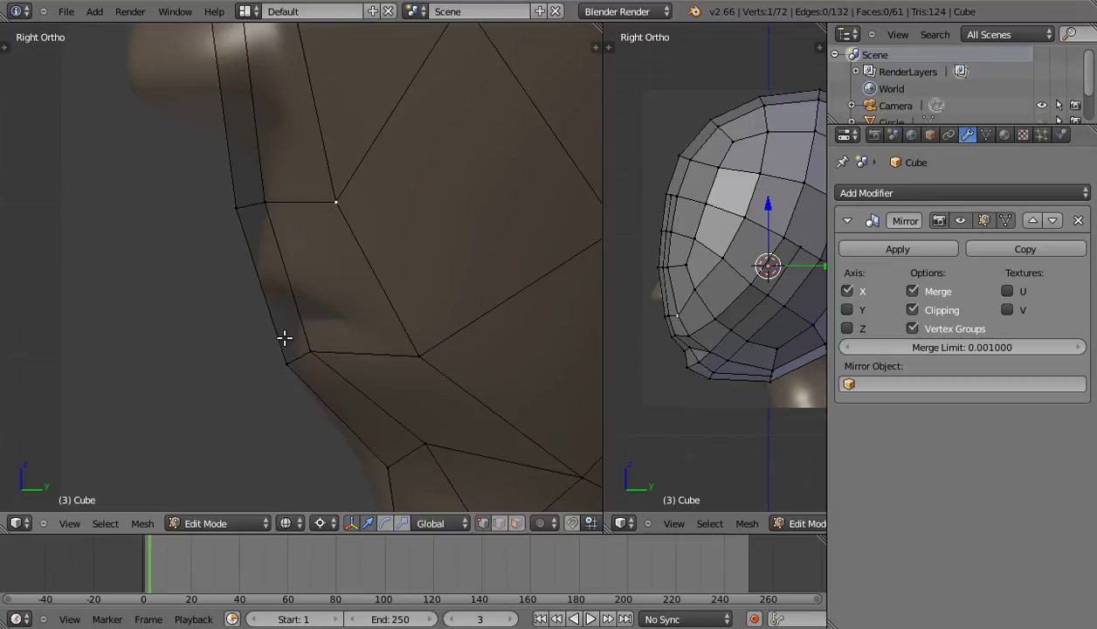
# Knife-cut new edges from the jaw vertex across the lower face to the profile edge, reaching 77 vertices.
pyautogui.press('k')
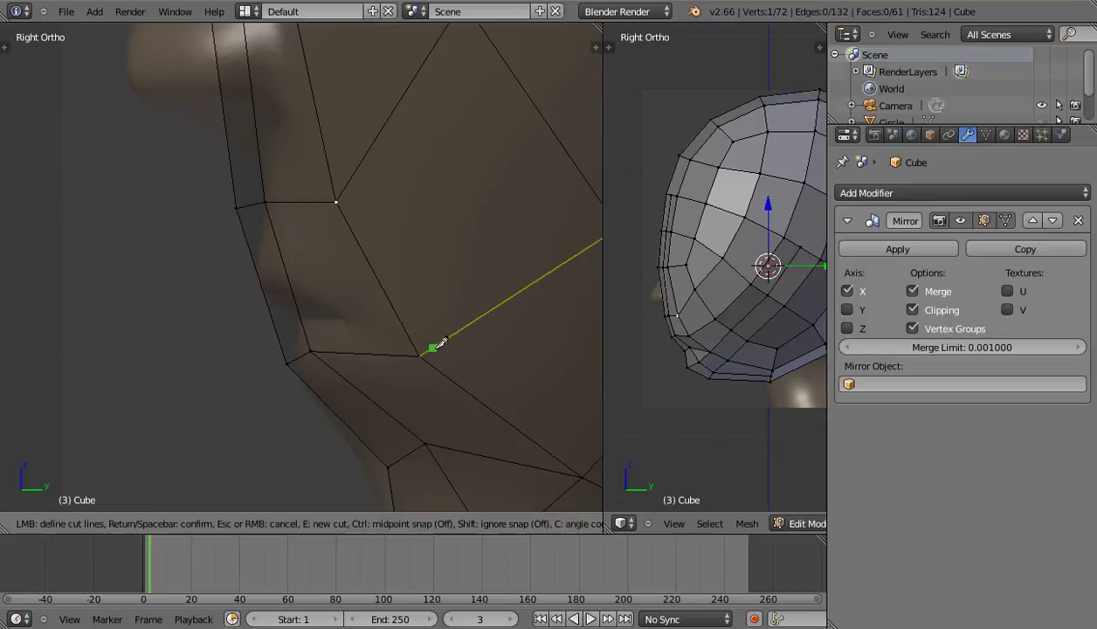
pyautogui.click(421, 353)
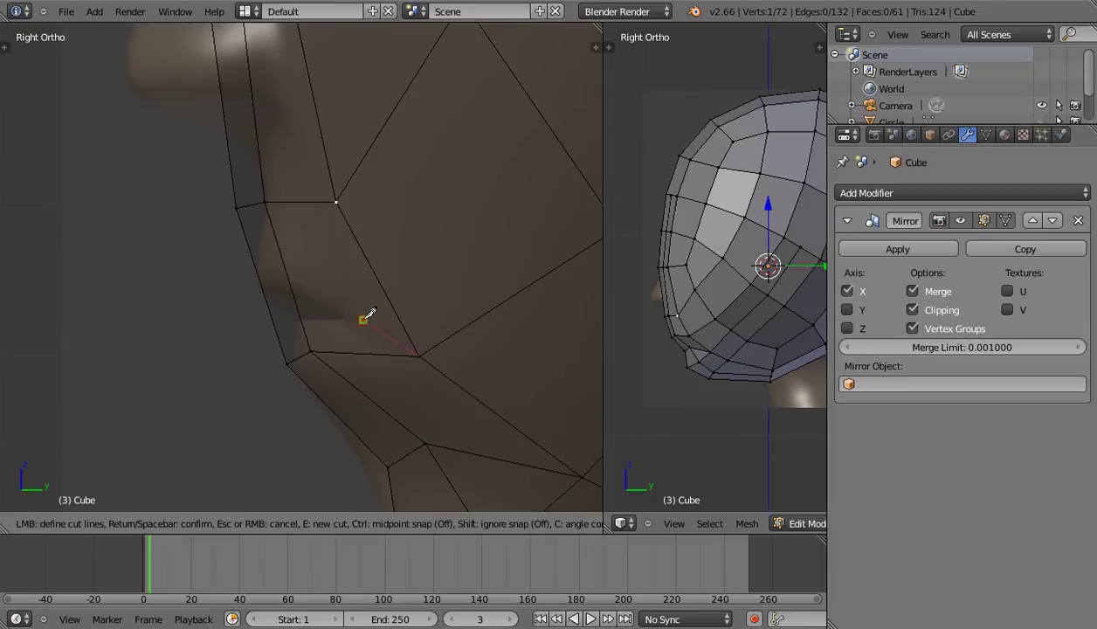
pyautogui.click(363, 320)
pyautogui.click(337, 202)
pyautogui.click(289, 277)
pyautogui.click(260, 276)
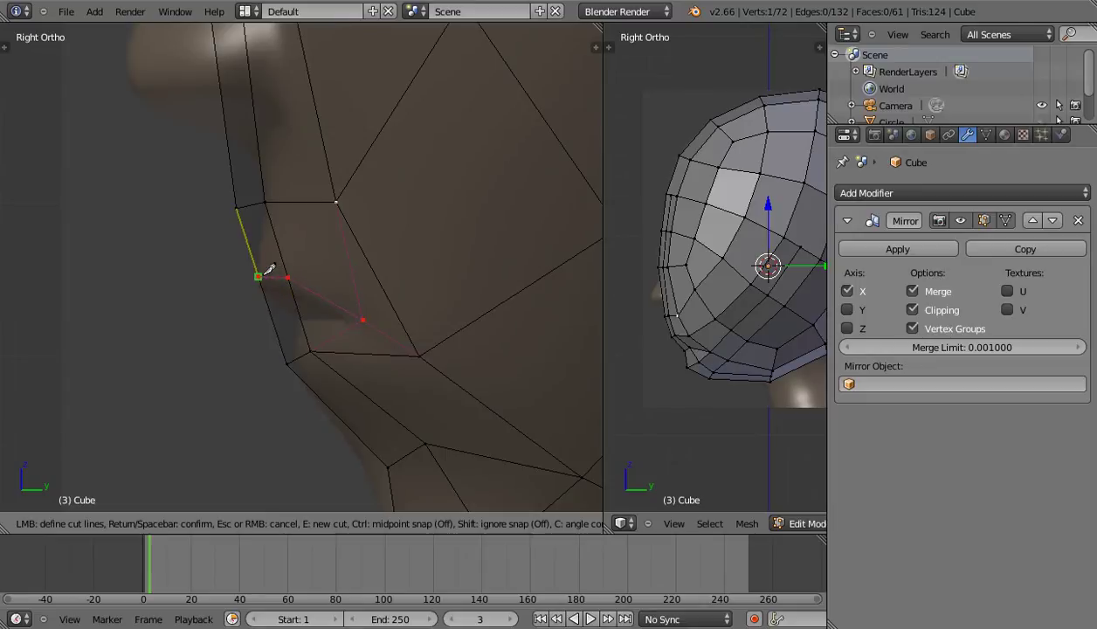
pyautogui.click(306, 316)
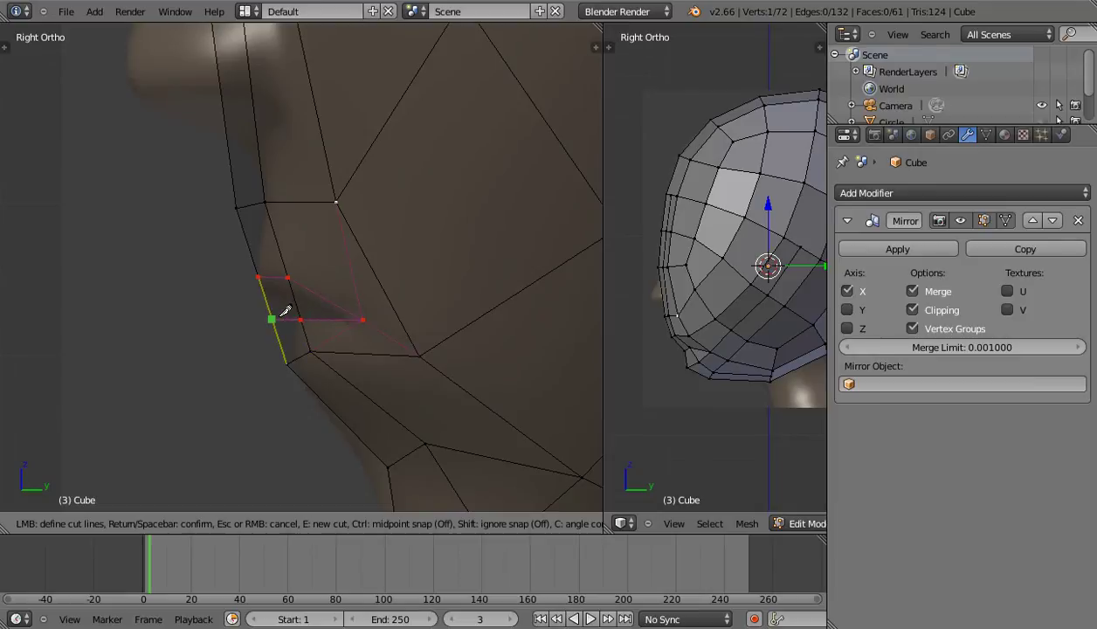
pyautogui.click(282, 314)
pyautogui.press('Return')
pyautogui.scroll(1, 282, 326)
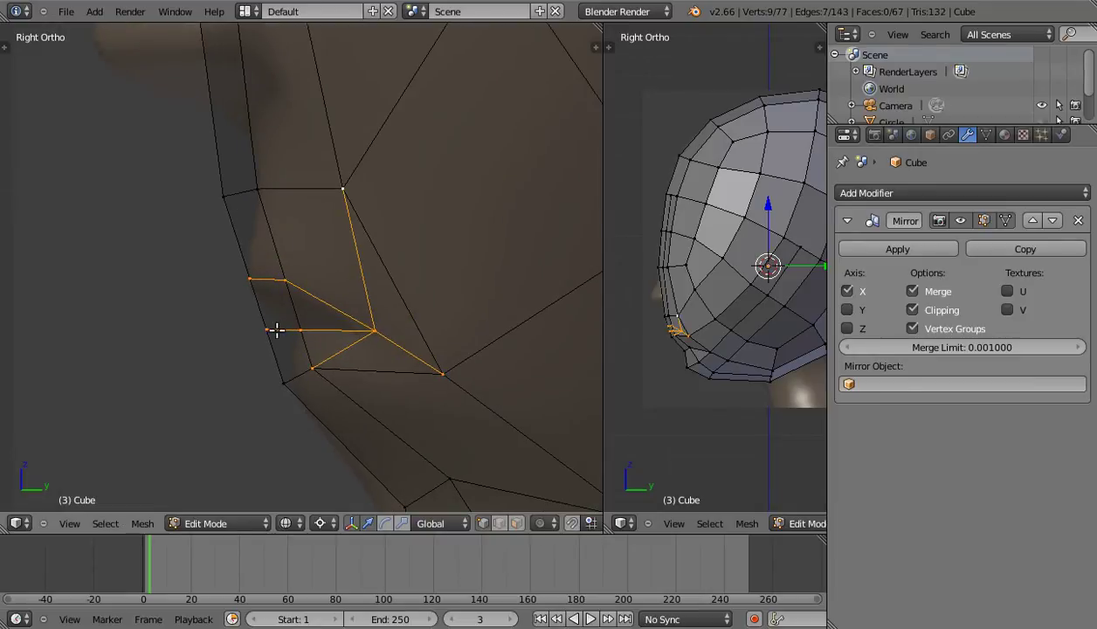
# Inspect the new cuts, then move the first new vertex toward the profile in see-through side view.
pyautogui.press('z')
pyautogui.moveTo(262, 314)
pyautogui.mouseDown(button='middle')
pyautogui.moveTo(250, 324)
pyautogui.moveTo(355, 314)
pyautogui.moveTo(424, 325)
pyautogui.moveTo(314, 340)
pyautogui.moveTo(376, 325)
pyautogui.moveTo(407, 306)
pyautogui.moveTo(405, 286)
pyautogui.moveTo(344, 336)
pyautogui.moveTo(300, 343)
pyautogui.moveTo(390, 335)
pyautogui.moveTo(368, 338)
pyautogui.mouseUp(button='middle')
pyautogui.press('KP_3')
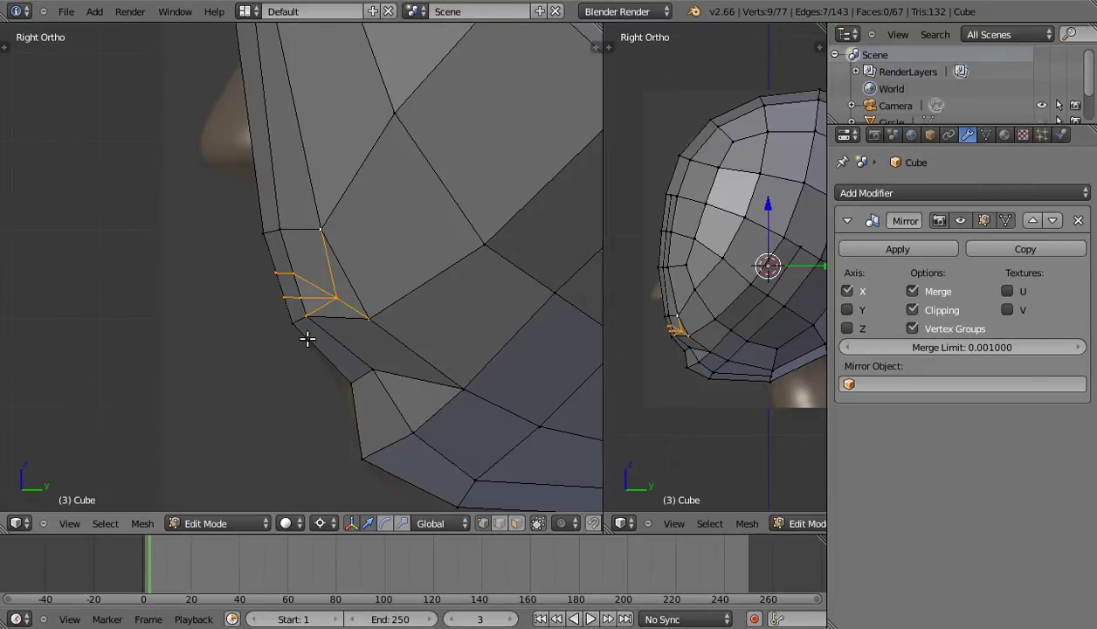
pyautogui.scroll(2, 364, 337)
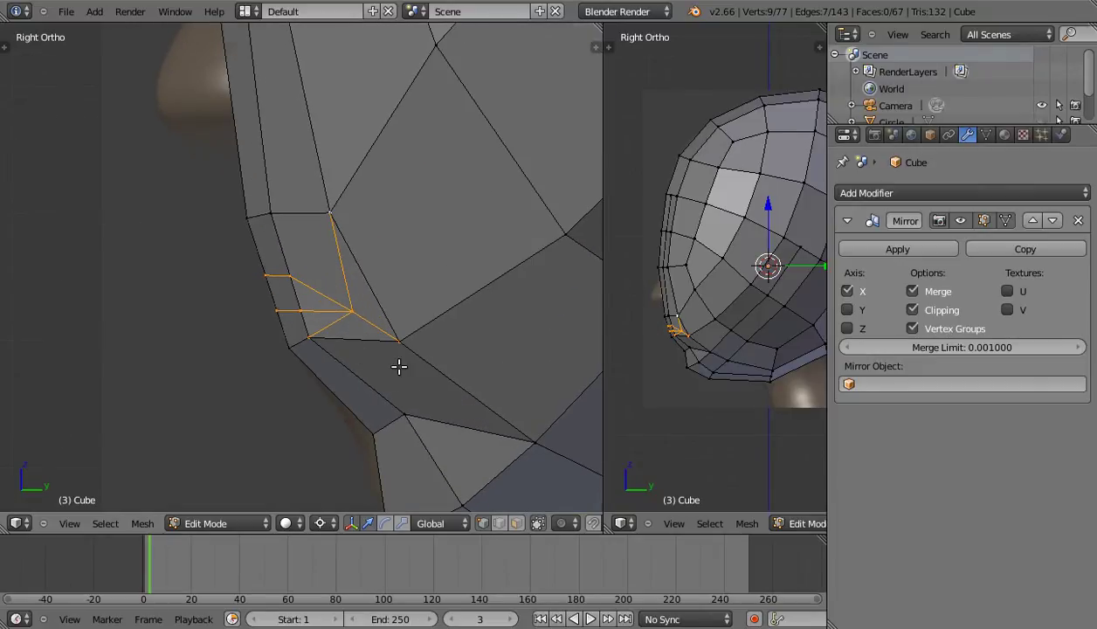
pyautogui.press('z')
pyautogui.scroll(1, 361, 339)
pyautogui.scroll(1, 367, 330)
pyautogui.scroll(1, 388, 334)
pyautogui.keyDown('shift'); pyautogui.moveTo(388, 334); pyautogui.dragTo(373, 340, button='middle'); pyautogui.keyUp('shift')
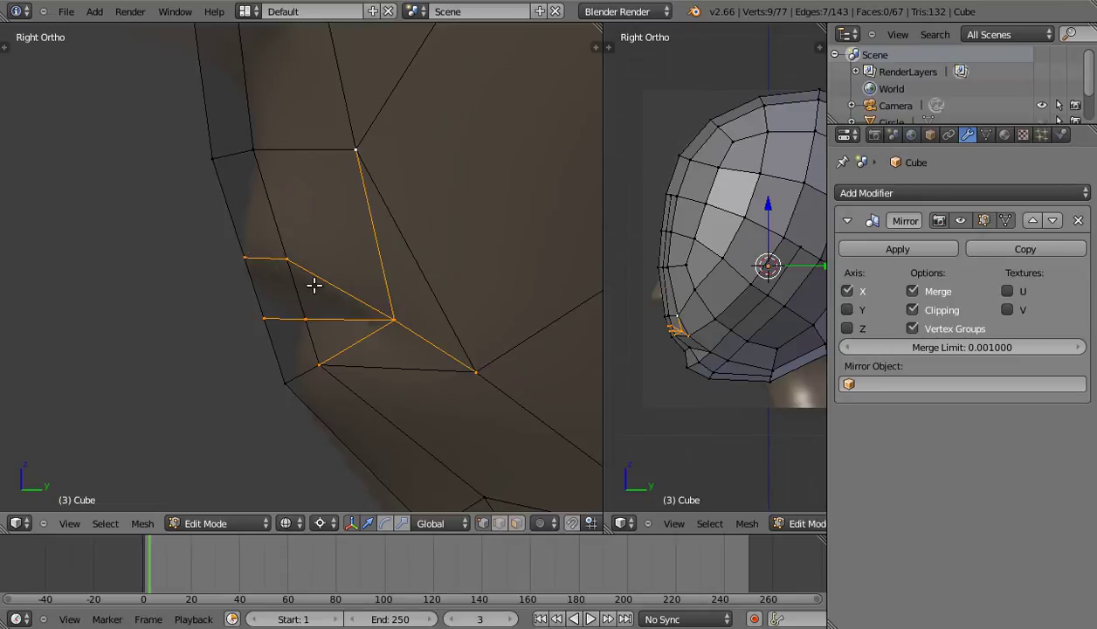
pyautogui.rightClick(272, 261)
pyautogui.press('g')
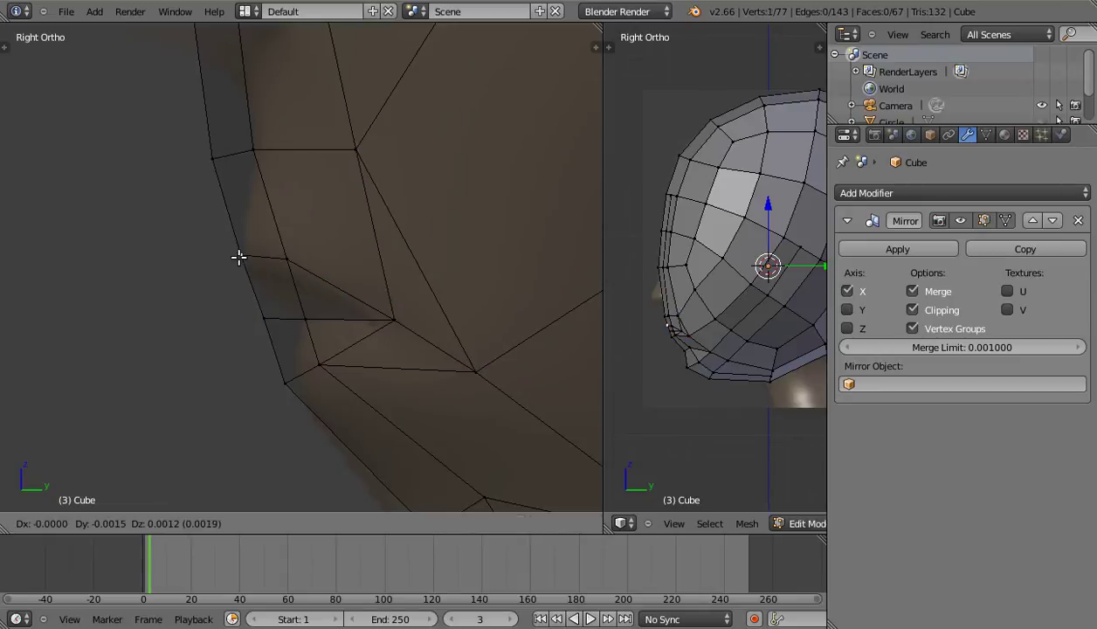
pyautogui.click(292, 275)
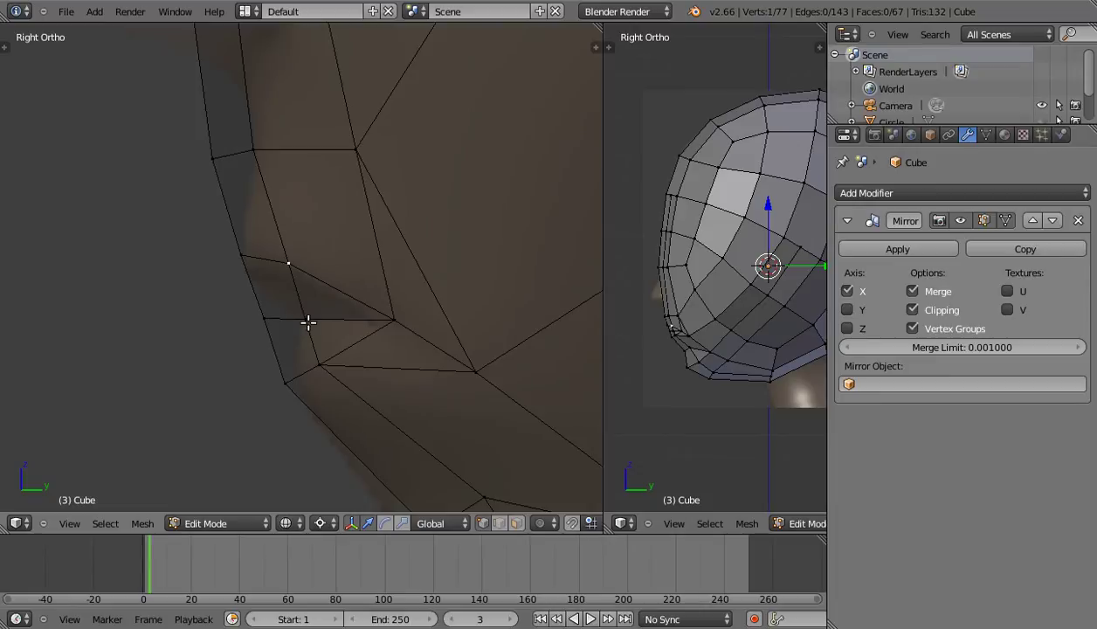
# Fit the lip and chin profile vertices and the jaw-line vertex to the side reference.
pyautogui.press('g')
pyautogui.rightClick(326, 321)
pyautogui.rightClick(275, 318)
pyautogui.press('g')
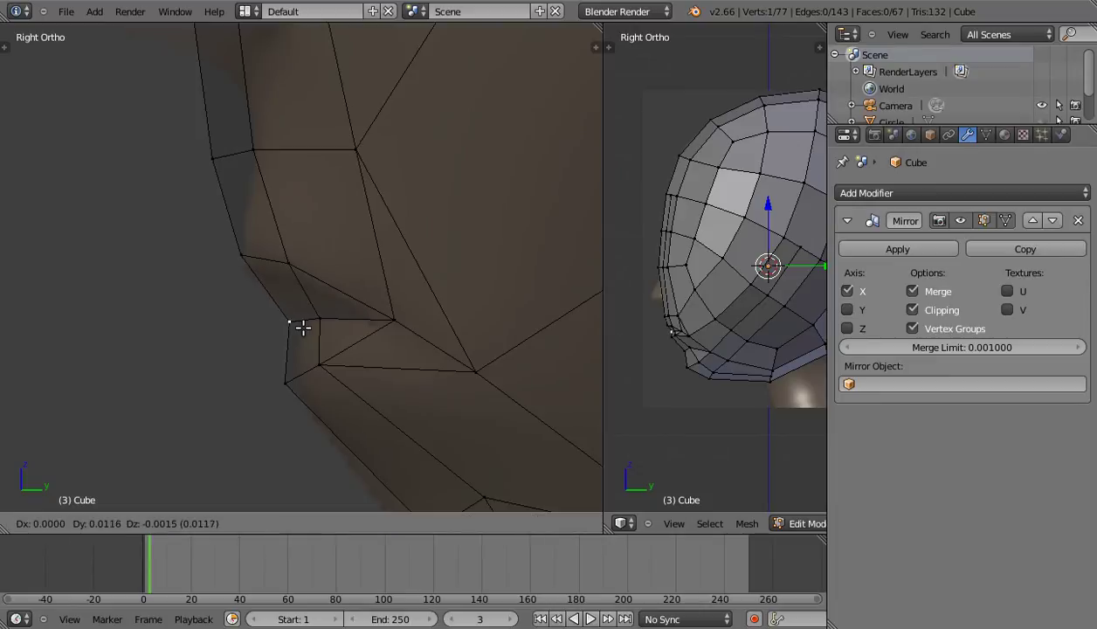
pyautogui.click(301, 325)
pyautogui.rightClick(291, 378)
pyautogui.press('g')
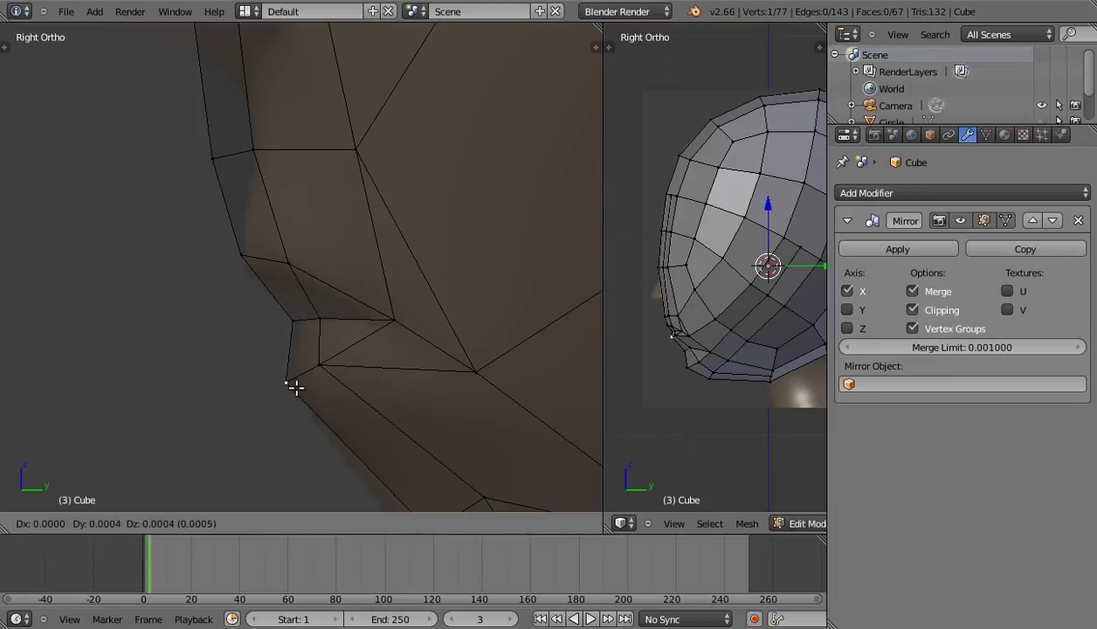
pyautogui.click(295, 388)
pyautogui.rightClick(322, 368)
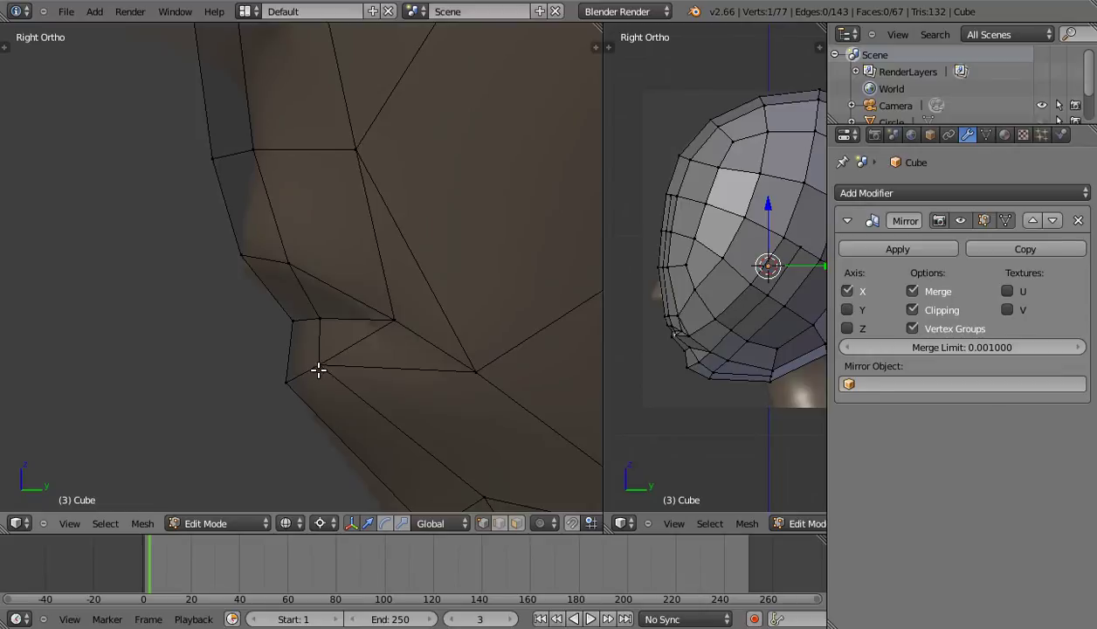
pyautogui.press('g')
pyautogui.click(332, 374)
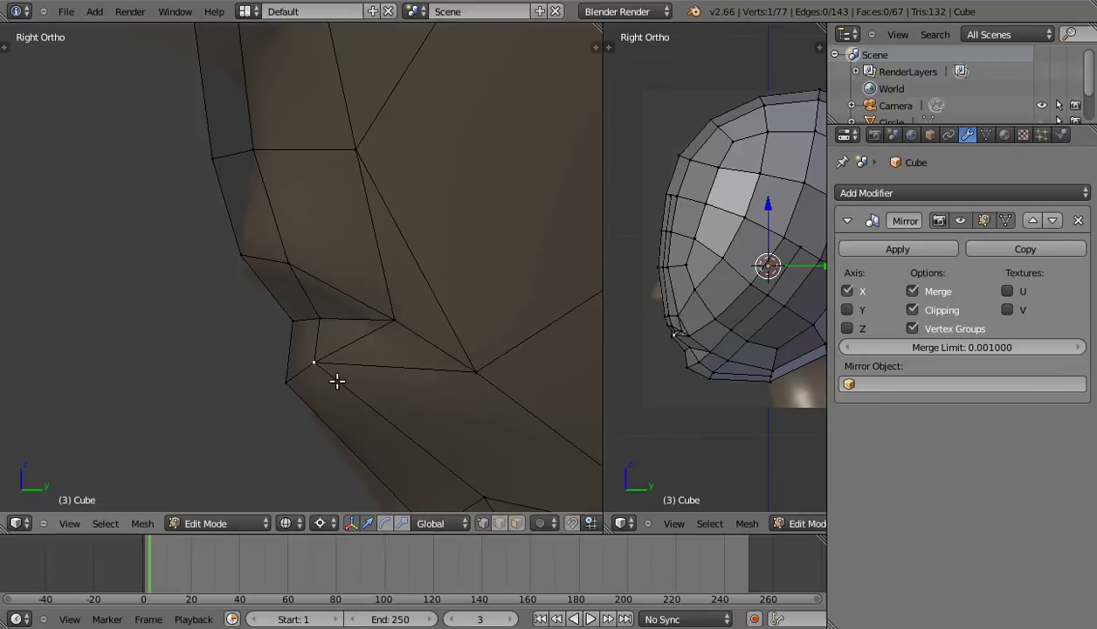
pyautogui.rightClick(395, 326)
pyautogui.press('g')
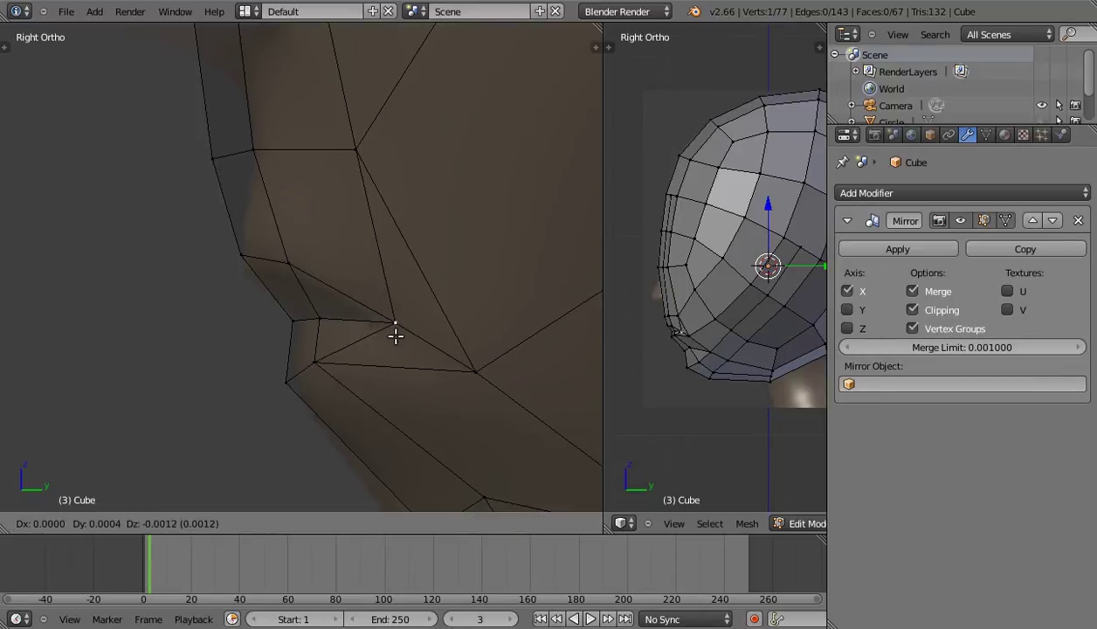
pyautogui.click(392, 336)
# Lower the remaining profile vertices and align those above the lips to the reference.
pyautogui.rightClick(239, 261)
pyautogui.press('g')
pyautogui.click(236, 273)
pyautogui.rightClick(290, 269)
pyautogui.press('g')
pyautogui.click(293, 271)
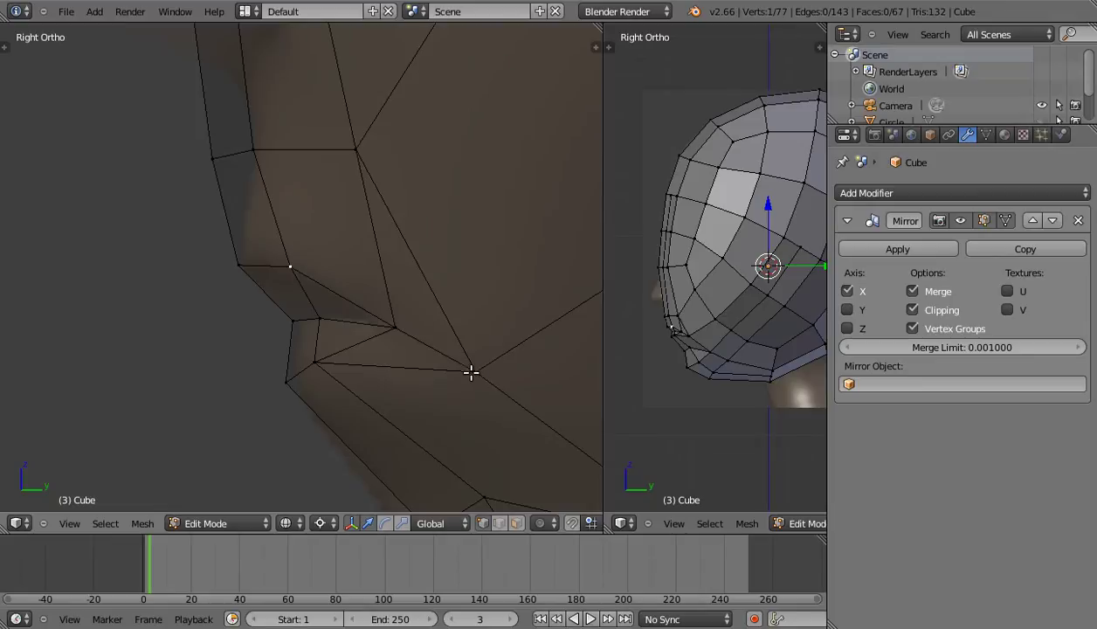
pyautogui.scroll(-3, 356, 360)
pyautogui.rightClick(265, 197)
pyautogui.press('g')
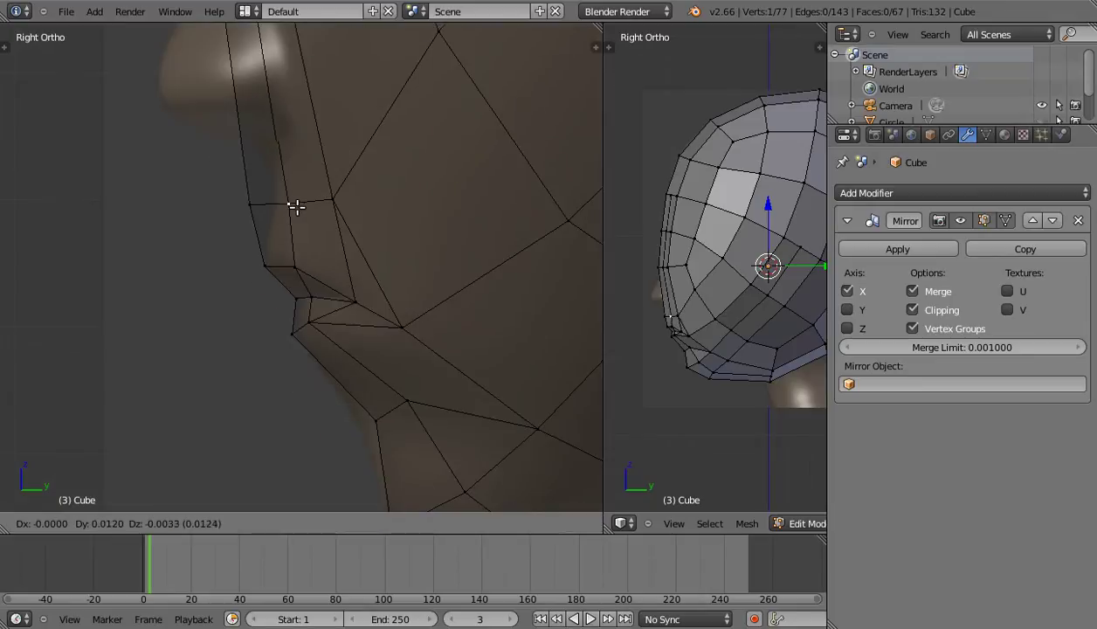
pyautogui.click(276, 203)
pyautogui.rightClick(272, 204)
pyautogui.press('g')
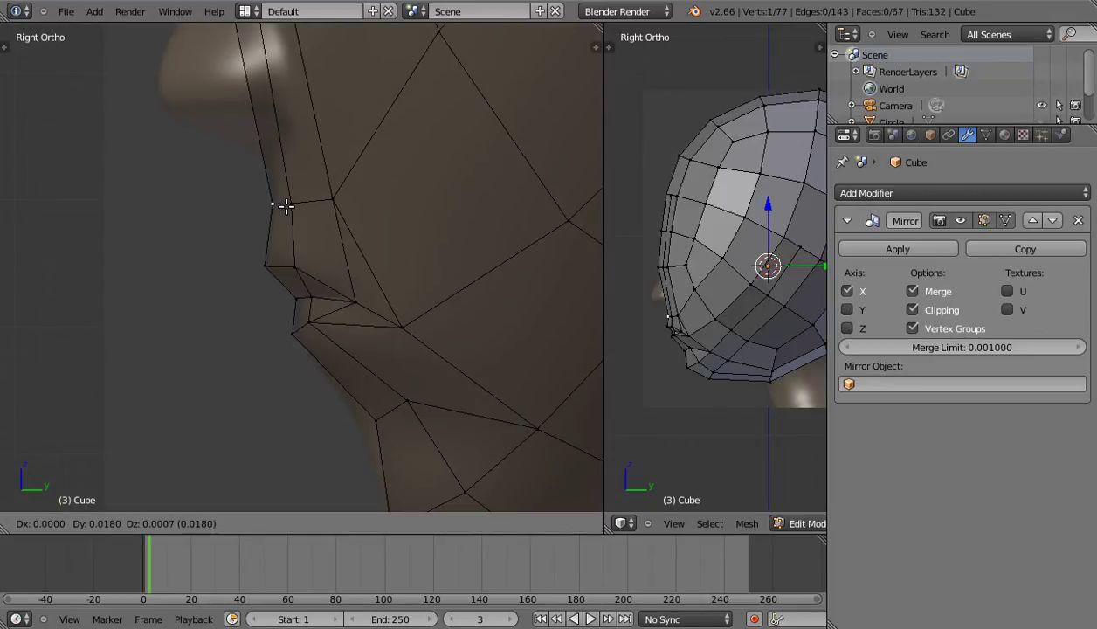
pyautogui.click(280, 208)
# In front view, shift the mouth corner left and reposition the lower-lip vertex.
pyautogui.scroll(-2, 315, 284)
pyautogui.moveTo(277, 305)
pyautogui.mouseDown(button='middle')
pyautogui.moveTo(404, 289)
pyautogui.moveTo(445, 310)
pyautogui.mouseUp(button='middle')
pyautogui.press('KP_1')
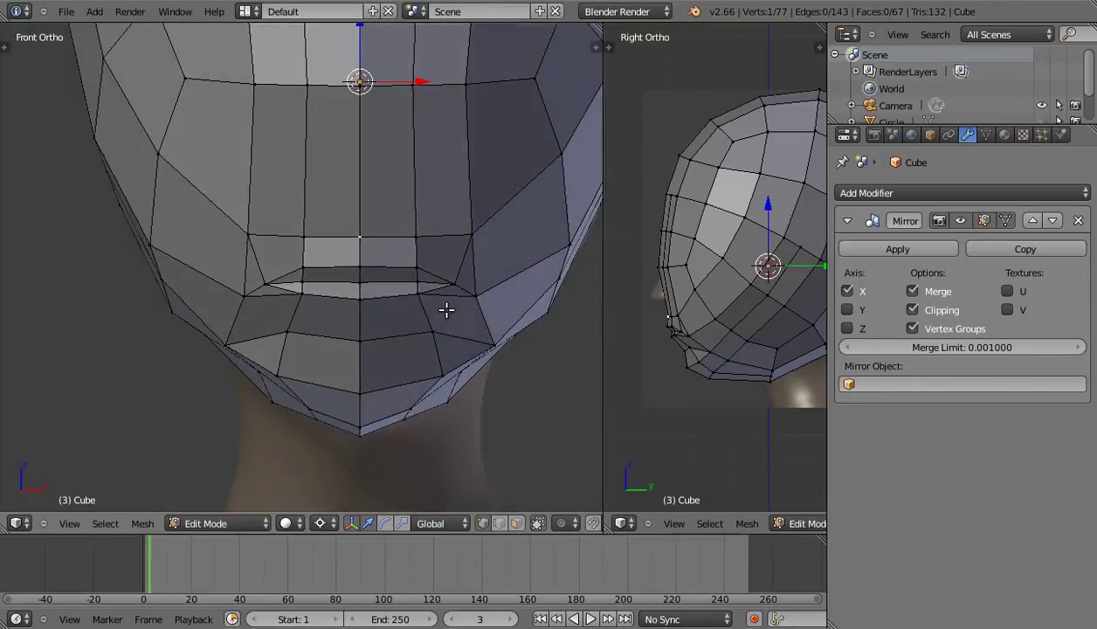
pyautogui.scroll(3, 399, 325)
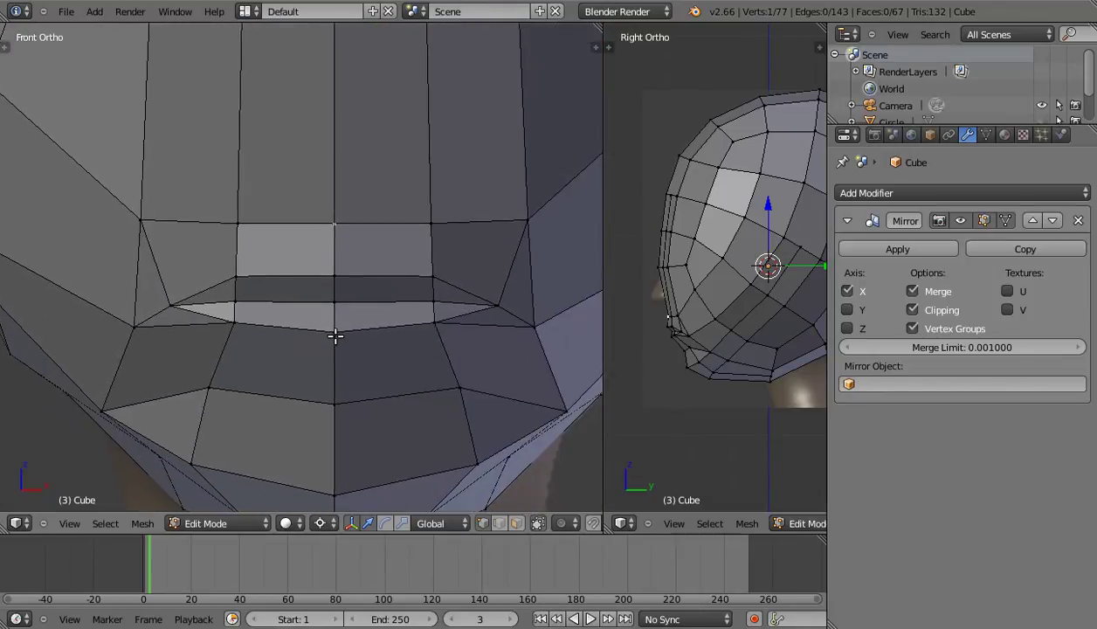
pyautogui.scroll(1, 359, 322)
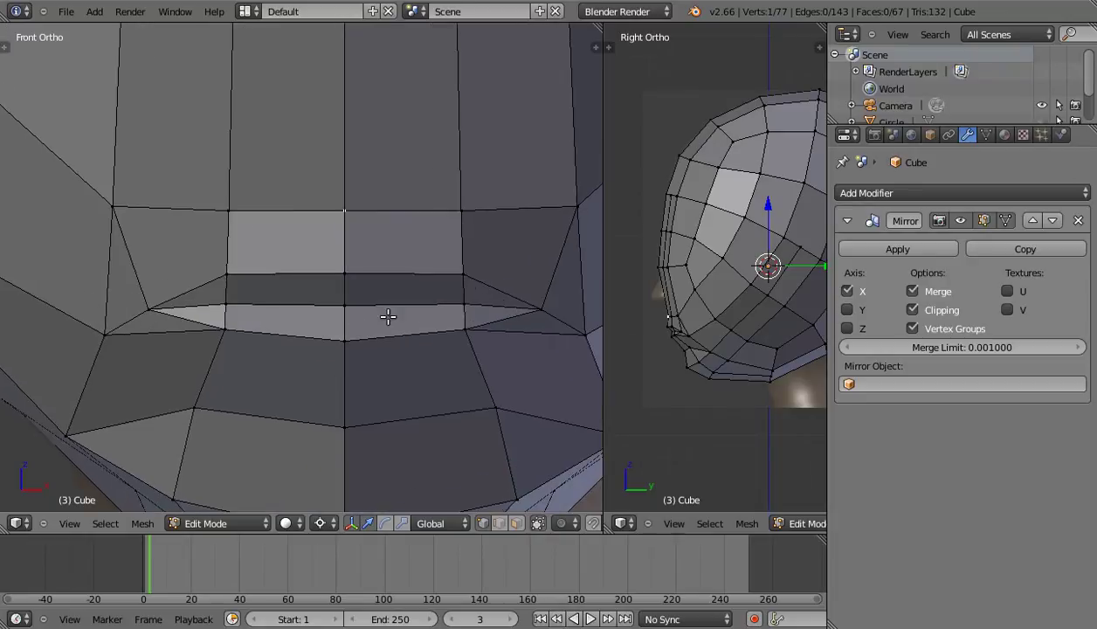
pyautogui.press('g')
pyautogui.click(470, 314)
pyautogui.rightClick(347, 340)
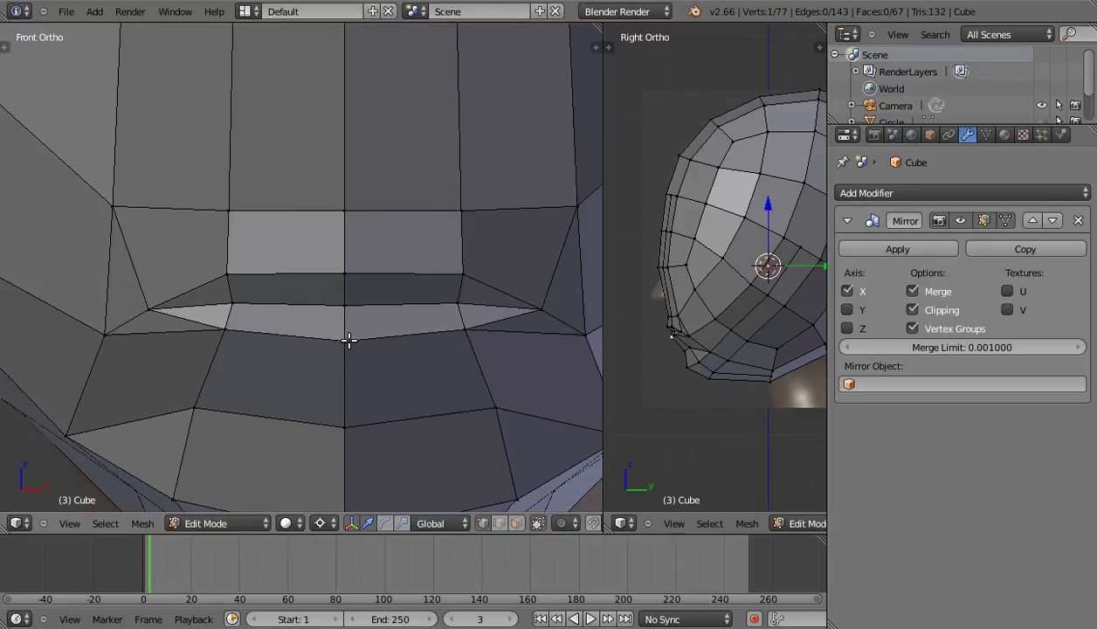
pyautogui.press('g')
pyautogui.click(357, 350)
# Lift the upper-lip centre vertex, knife-cut across the upper lip, and join the new vertices.
pyautogui.rightClick(345, 274)
pyautogui.press('g')
pyautogui.click(345, 268)
pyautogui.press('k')
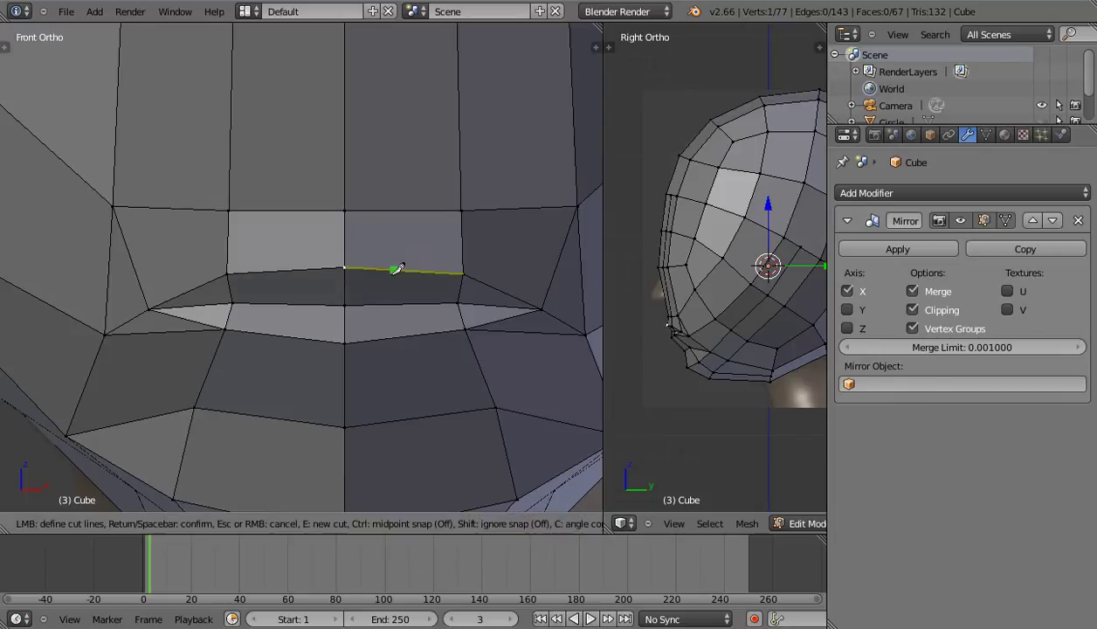
pyautogui.click(383, 269)
pyautogui.click(345, 305)
pyautogui.press('Return')
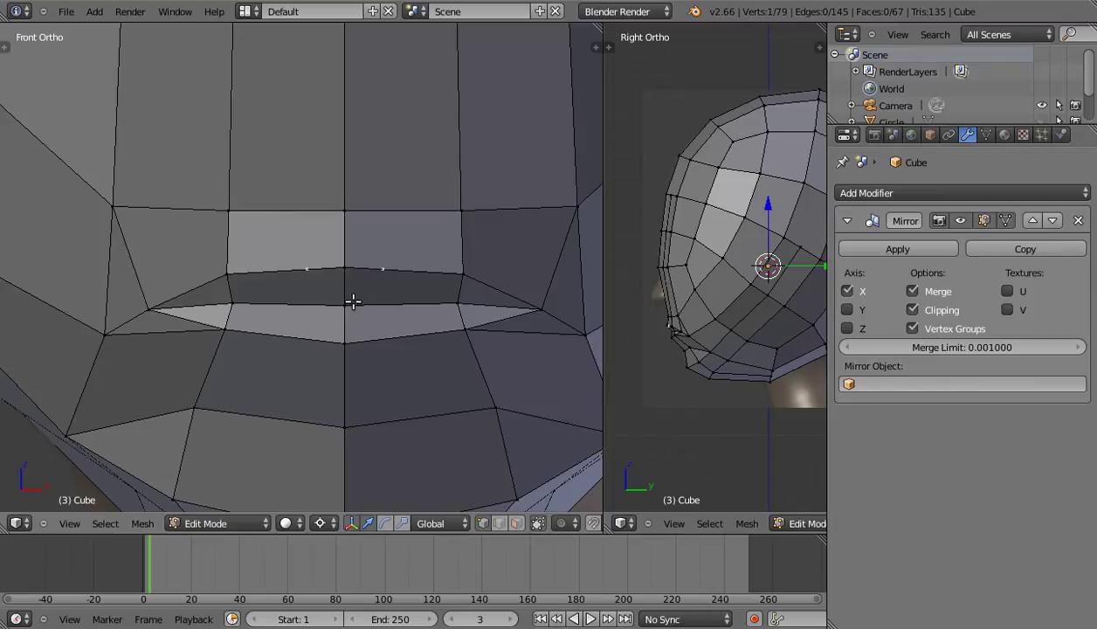
pyautogui.press('j')
# Reposition the top-centre and neighbouring lip vertices against the front reference photo.
pyautogui.rightClick(347, 270)
pyautogui.press('g')
pyautogui.click(369, 298)
pyautogui.scroll(-1, 385, 305)
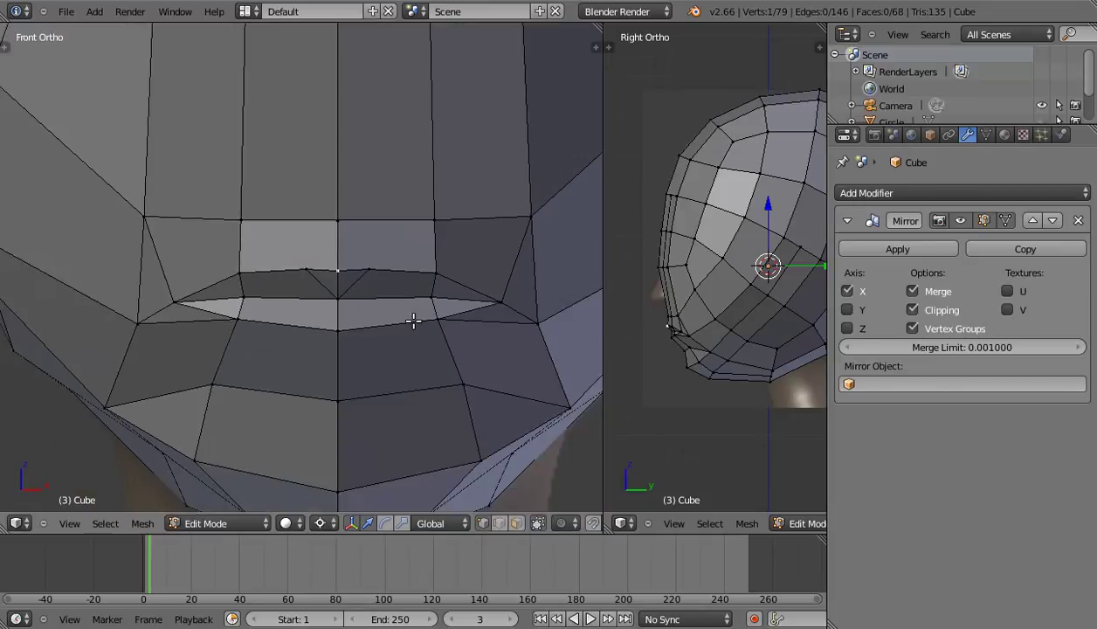
pyautogui.press('z')
pyautogui.keyDown('shift'); pyautogui.scroll(1, 363, 315); pyautogui.keyUp('shift')
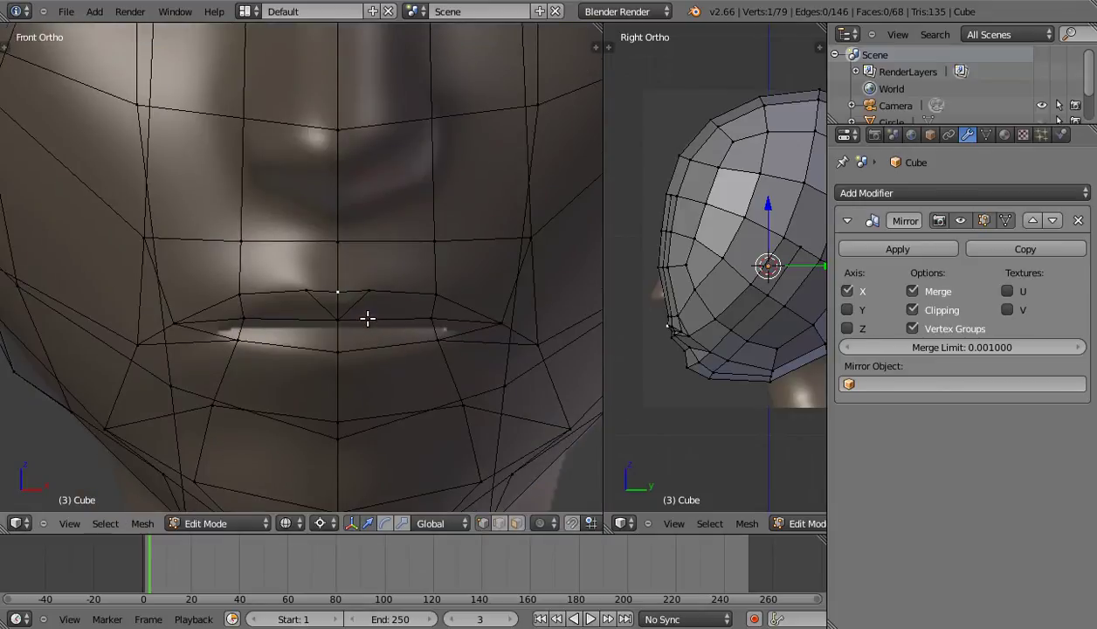
pyautogui.keyDown('shift'); pyautogui.scroll(-2, 363, 297); pyautogui.keyUp('shift')
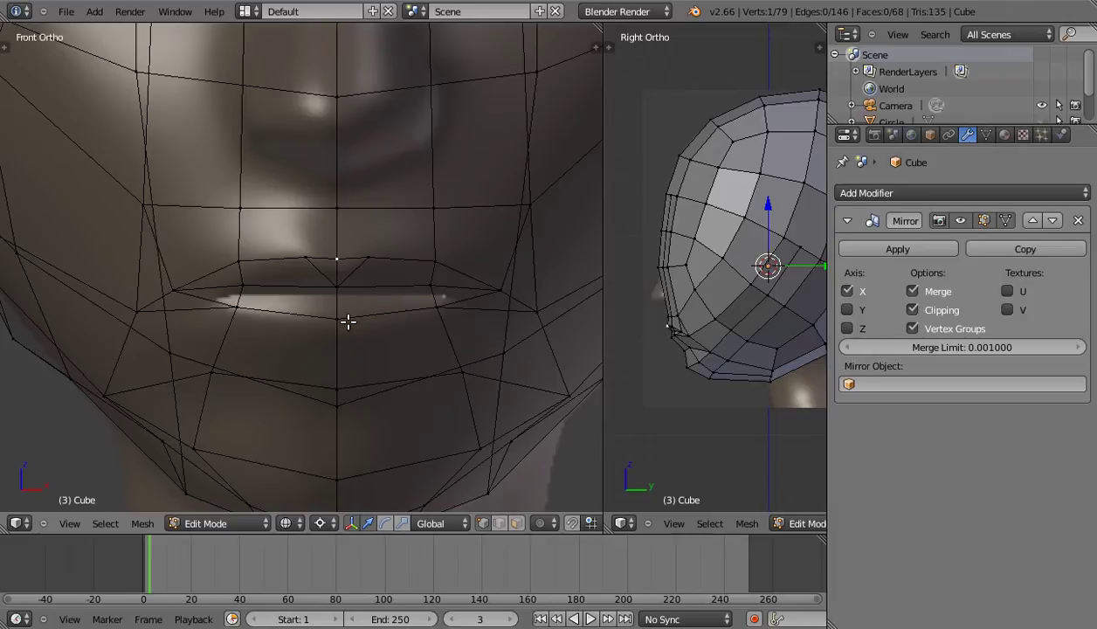
pyautogui.press('g')
pyautogui.click(430, 374)
pyautogui.rightClick(439, 309)
pyautogui.press('g')
pyautogui.click(440, 317)
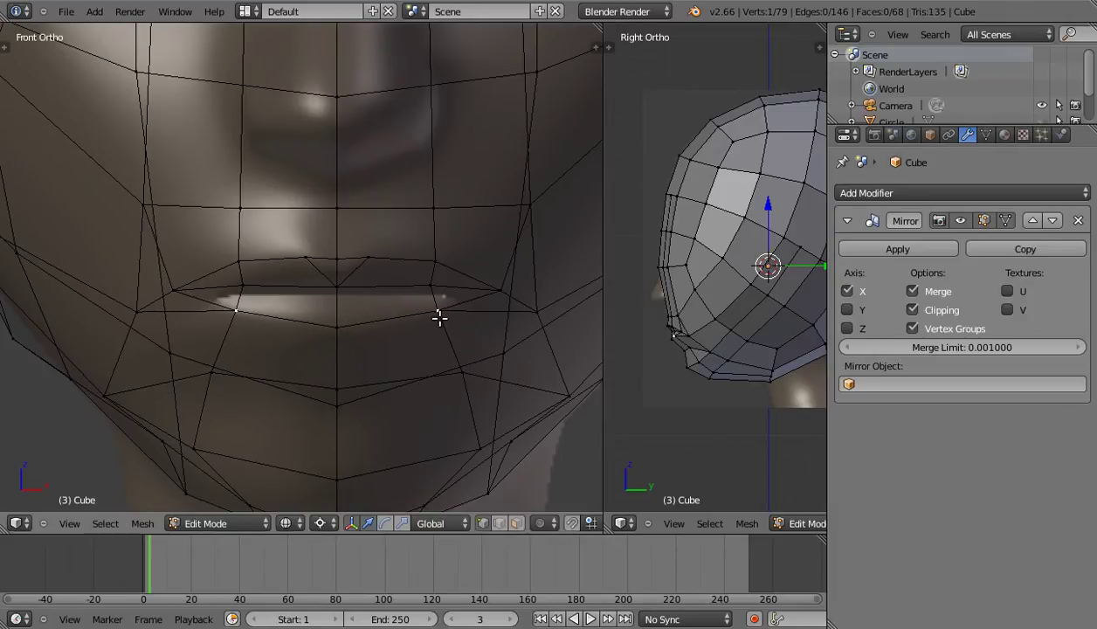
# Lower the lip vertex pair, widen the mouth corners, and select the upper-lip pair.
pyautogui.press('g')
pyautogui.click(419, 315)
pyautogui.press('g')
pyautogui.click(498, 302)
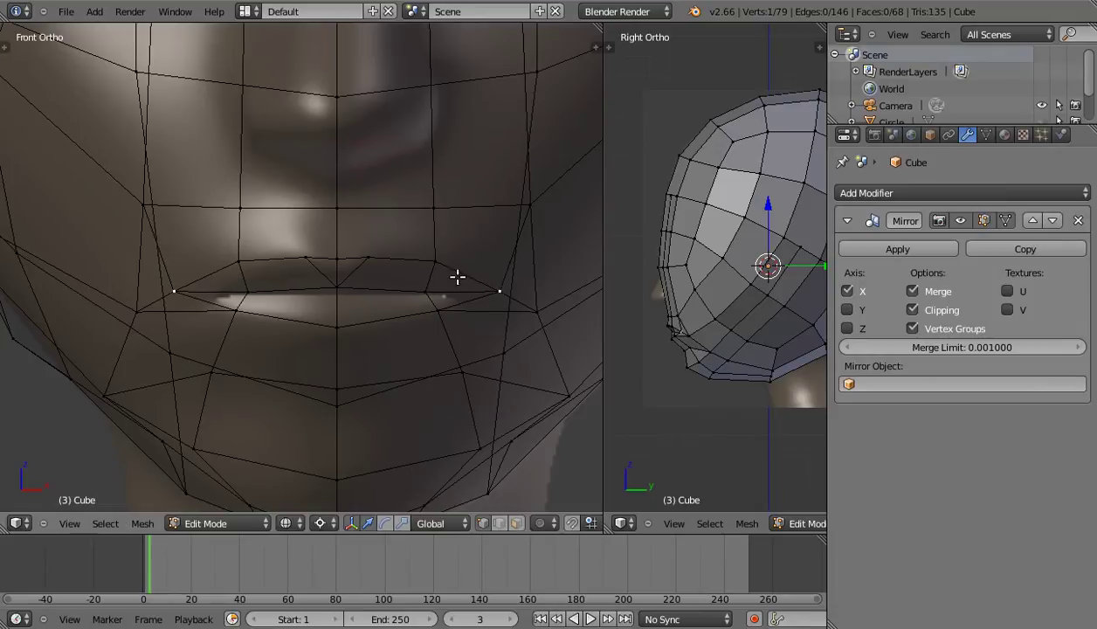
pyautogui.press('g')
pyautogui.click(542, 316)
pyautogui.moveTo(441, 261); pyautogui.dragTo(433, 262, button='right')
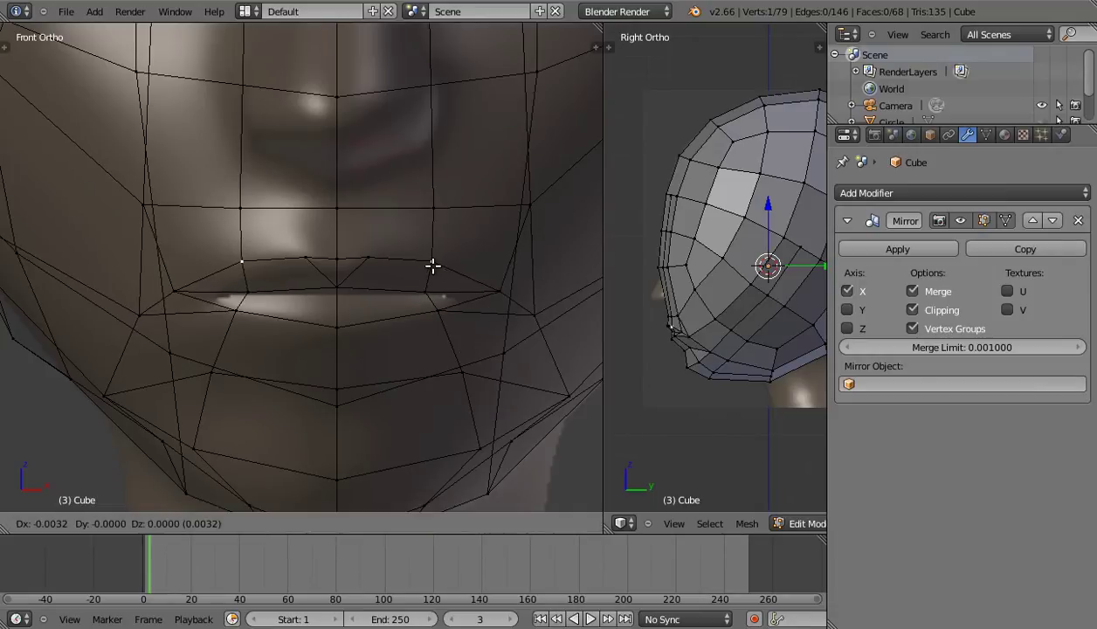
pyautogui.press('KP_3')
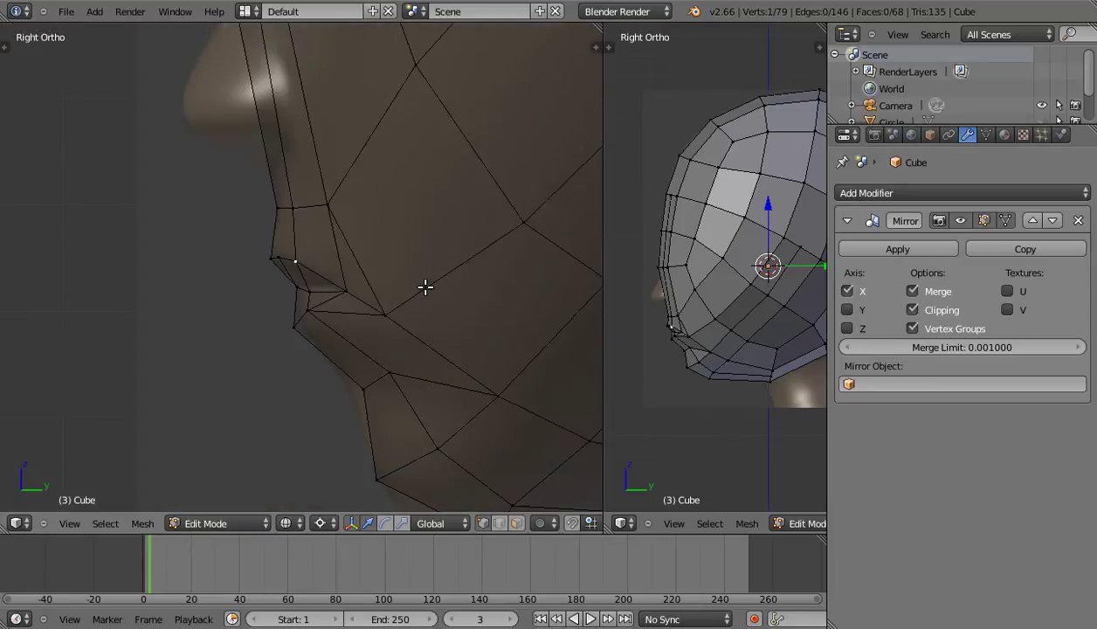
# Inspect the jaw, then move the chin vertex and a higher face vertex onto the side profile.
pyautogui.press('z')
pyautogui.moveTo(342, 249)
pyautogui.mouseDown(button='middle')
pyautogui.moveTo(279, 310)
pyautogui.moveTo(394, 293)
pyautogui.moveTo(392, 321)
pyautogui.moveTo(443, 326)
pyautogui.moveTo(262, 338)
pyautogui.moveTo(440, 316)
pyautogui.moveTo(367, 318)
pyautogui.moveTo(373, 303)
pyautogui.moveTo(390, 328)
pyautogui.moveTo(396, 311)
pyautogui.mouseUp(button='middle')
pyautogui.press('KP_3')
pyautogui.press('z')
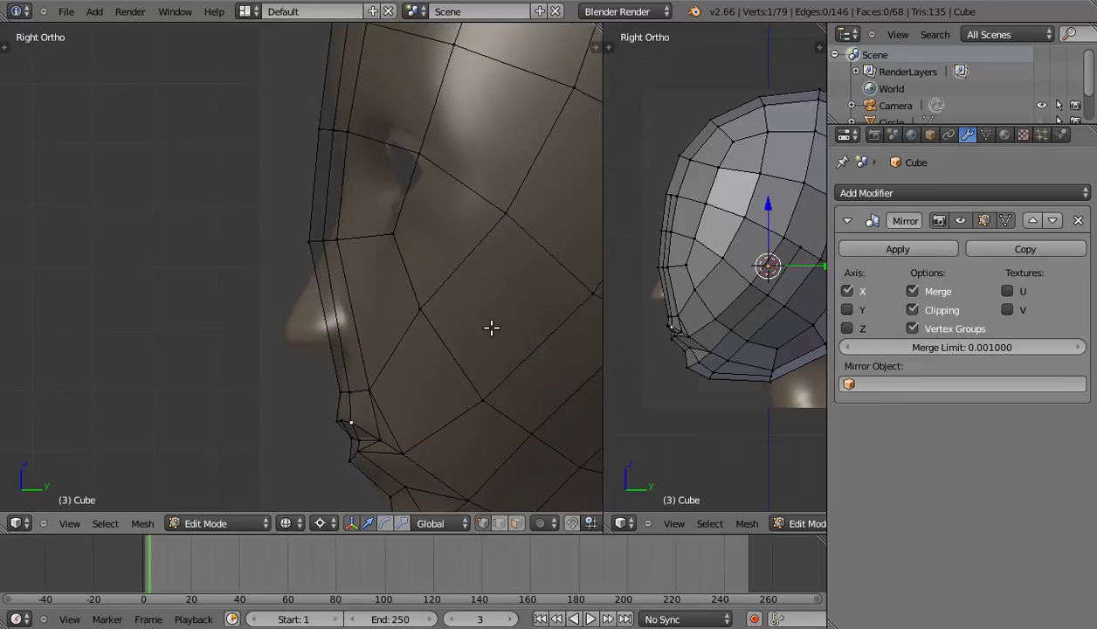
pyautogui.rightClick(424, 303)
pyautogui.press('g')
pyautogui.click(463, 305)
pyautogui.rightClick(386, 229)
pyautogui.press('g')
pyautogui.click(434, 242)
# Refine the cheek and chin vertices to match the side reference up toward the nose.
pyautogui.keyDown('shift'); pyautogui.scroll(3, 404, 186); pyautogui.keyUp('shift')
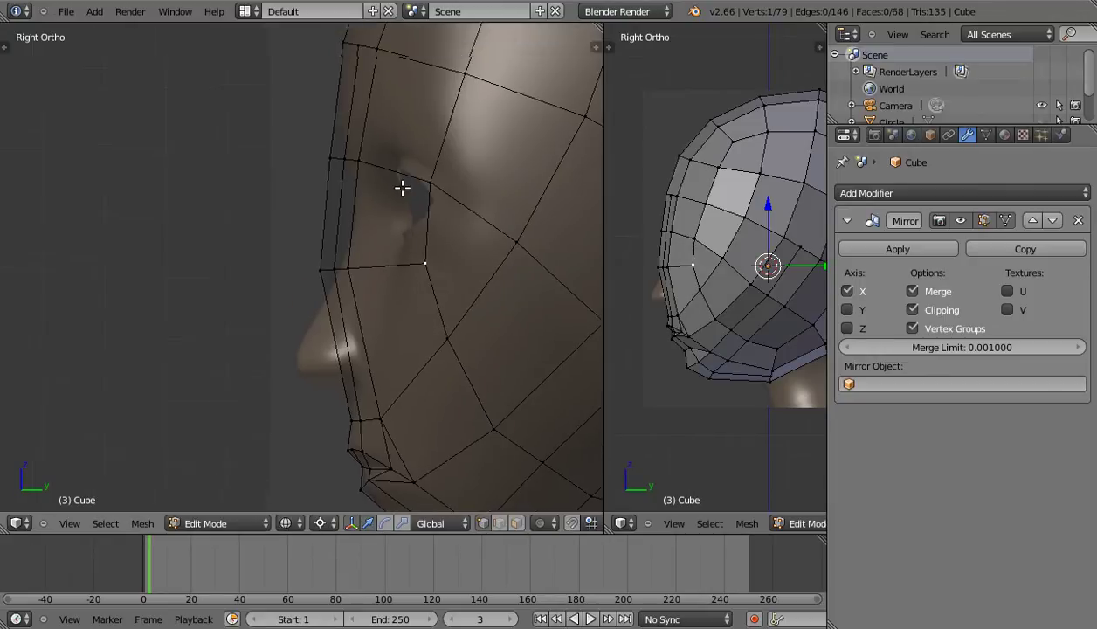
pyautogui.press('g')
pyautogui.click(426, 202)
pyautogui.keyDown('shift'); pyautogui.moveTo(405, 341); pyautogui.dragTo(381, 261, button='middle'); pyautogui.keyUp('shift')
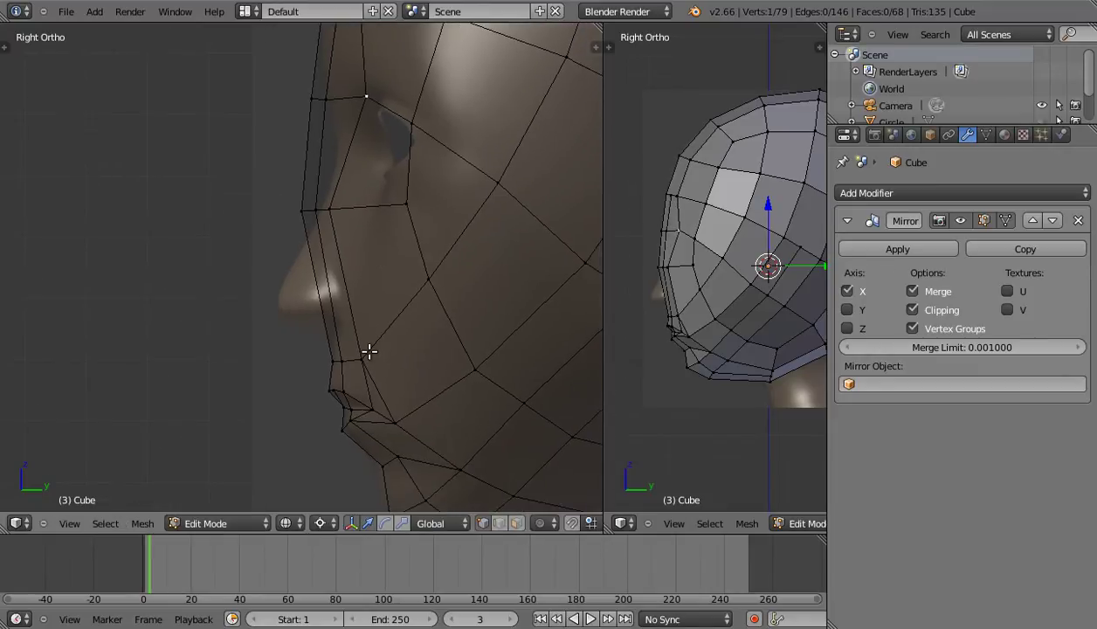
pyautogui.press('g')
pyautogui.click(430, 340)
pyautogui.rightClick(338, 209)
pyautogui.press('g')
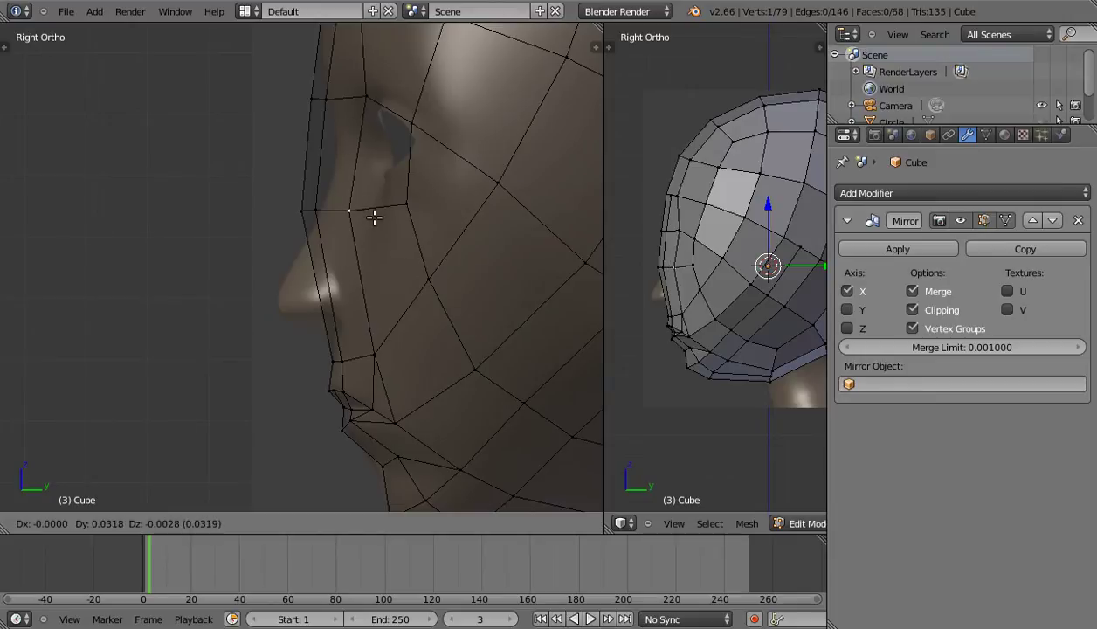
pyautogui.click(374, 217)
pyautogui.keyDown('shift'); pyautogui.moveTo(374, 300); pyautogui.dragTo(405, 249, button='middle'); pyautogui.keyUp('shift')
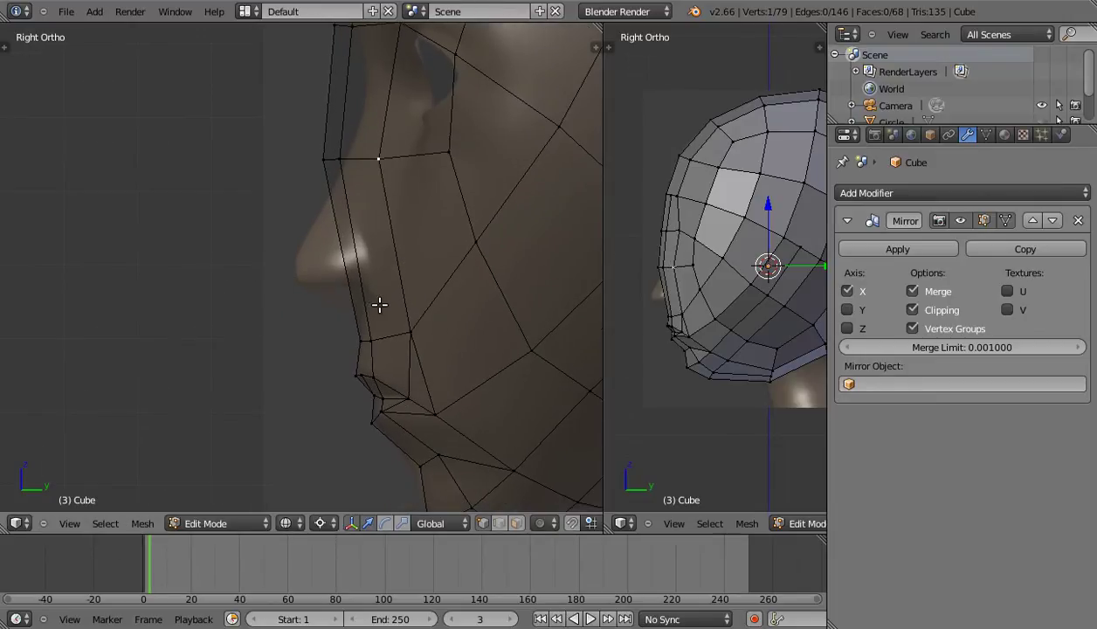
# Knife-cut a new point on the nose edge and pull the nose tip out to the side reference.
pyautogui.press('k')
pyautogui.click(363, 290)
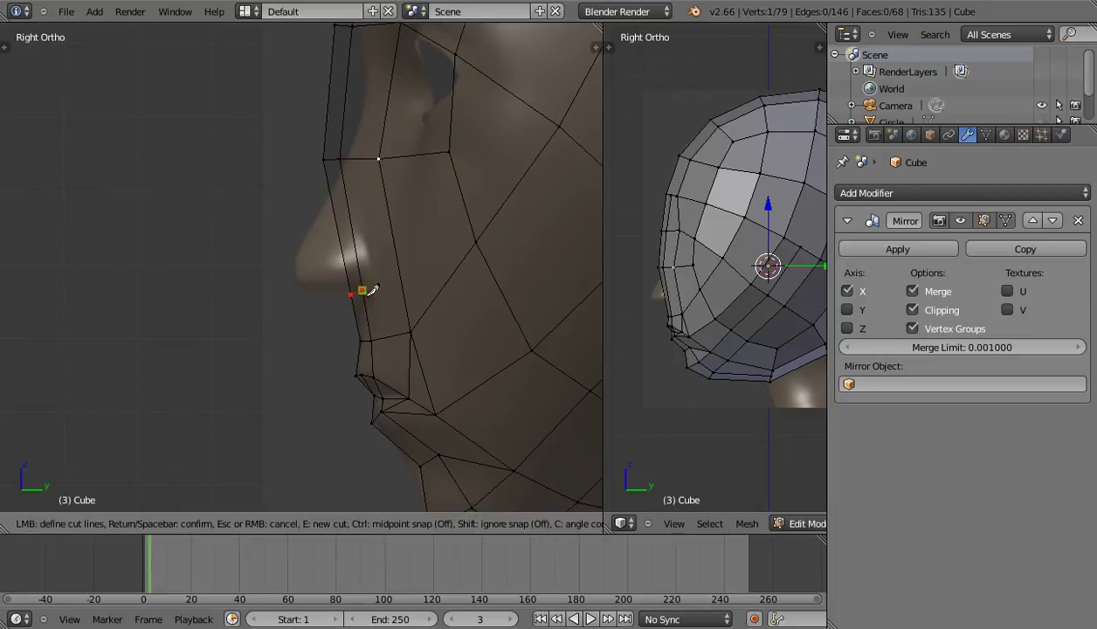
pyautogui.press('Return')
pyautogui.keyDown('shift'); pyautogui.rightClick(366, 291); pyautogui.keyUp('shift')
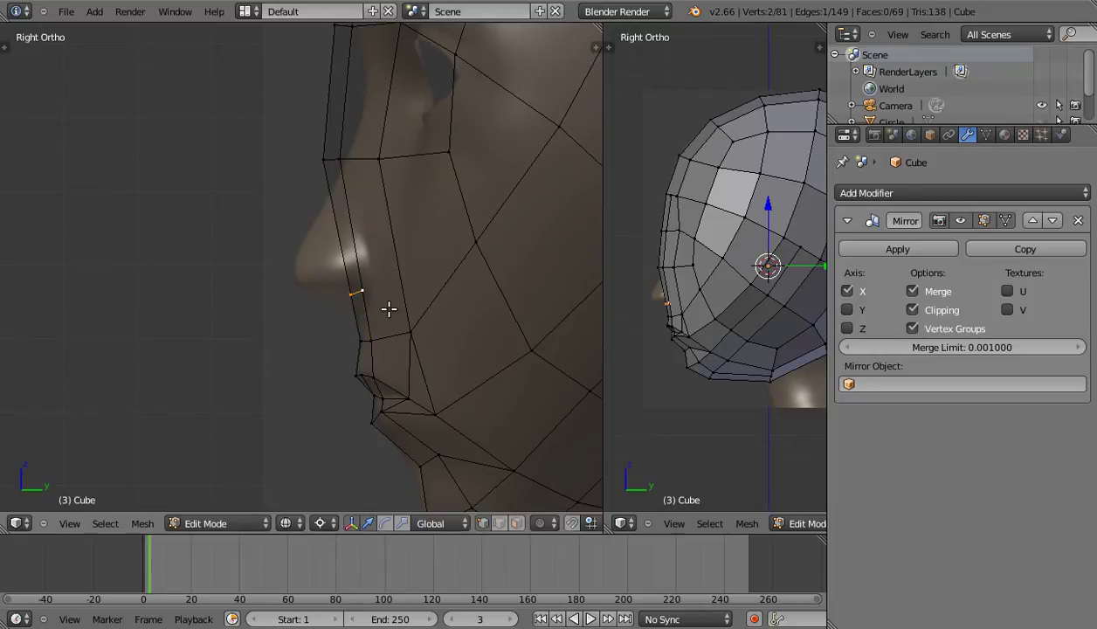
pyautogui.press('g')
pyautogui.click(315, 288)
pyautogui.rightClick(310, 280)
pyautogui.press('g')
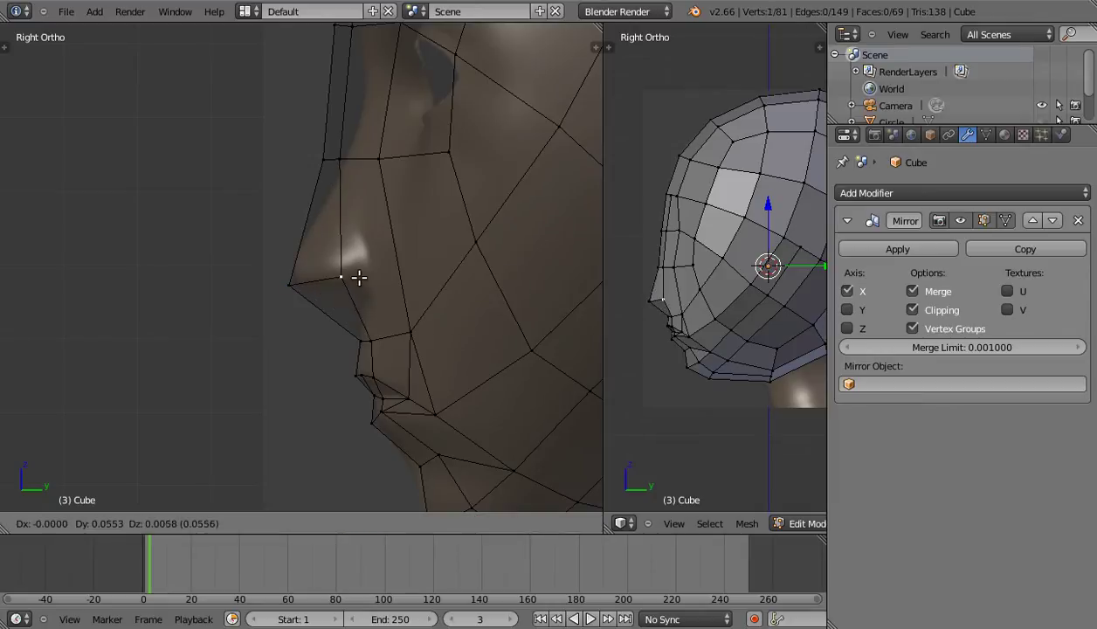
pyautogui.click(354, 280)
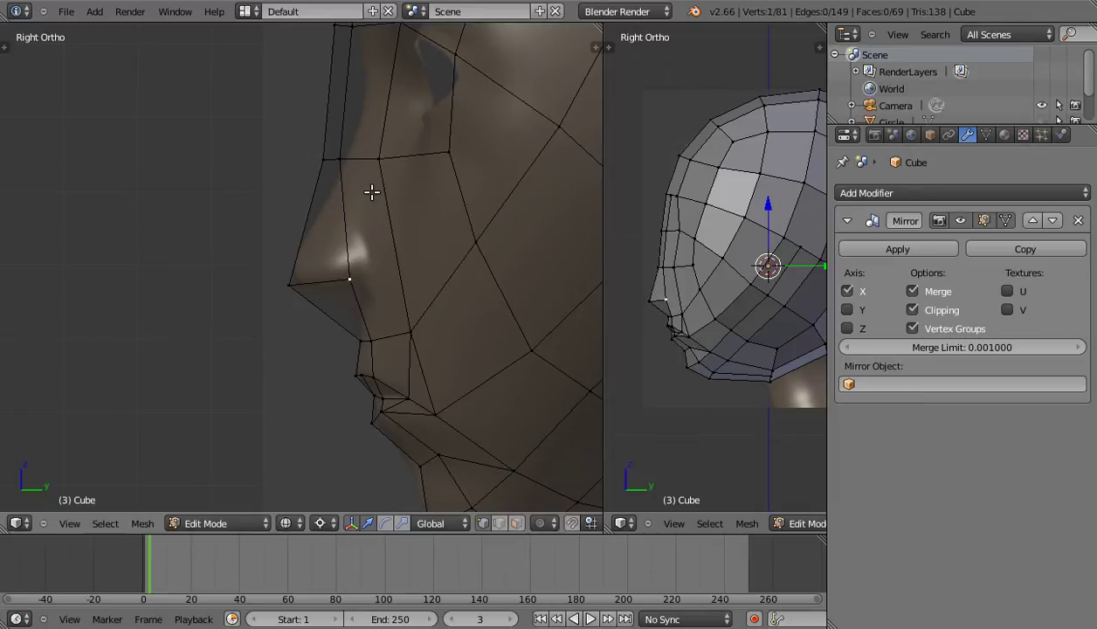
# Reposition the cheek vertex and nudge the nose vertices into place.
pyautogui.keyDown('shift'); pyautogui.moveTo(371, 192); pyautogui.dragTo(367, 294, button='middle'); pyautogui.keyUp('shift')
pyautogui.press('g')
pyautogui.click(413, 285)
pyautogui.press('g')
pyautogui.click(372, 267)
pyautogui.press('g')
pyautogui.click(351, 260)
pyautogui.press('g')
pyautogui.click(347, 265)
# Adjust the vertices around the eye and brow to follow the reference.
pyautogui.rightClick(395, 139)
pyautogui.press('g')
pyautogui.click(406, 155)
pyautogui.rightClick(354, 131)
pyautogui.press('g')
pyautogui.click(362, 153)
pyautogui.rightClick(338, 145)
pyautogui.press('g')
pyautogui.click(366, 160)
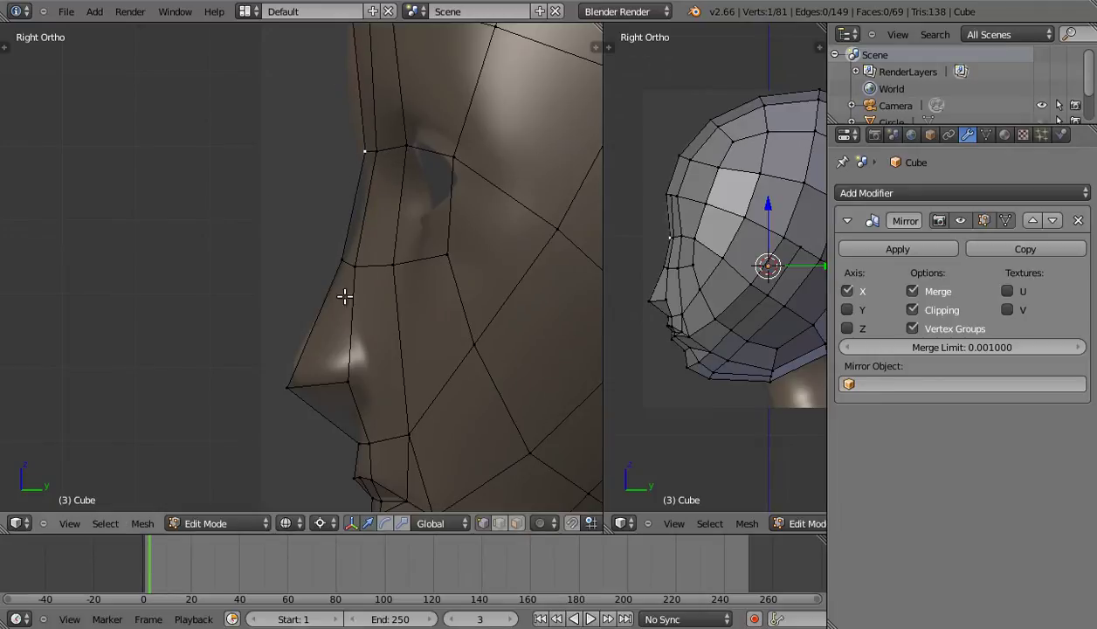
# Refine the nose-tip vertex position, then return to front view in solid shading.
pyautogui.rightClick(287, 382)
pyautogui.press('g')
pyautogui.click(281, 378)
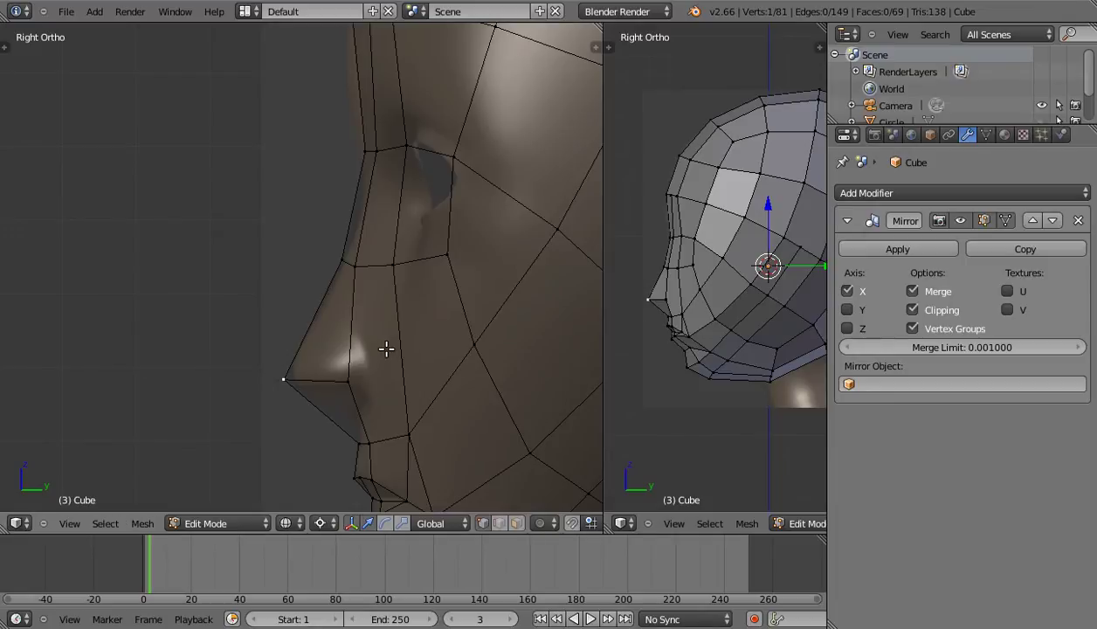
pyautogui.scroll(-1, 400, 346)
pyautogui.keyDown('shift'); pyautogui.moveTo(400, 346); pyautogui.dragTo(384, 290, button='middle'); pyautogui.keyUp('shift')
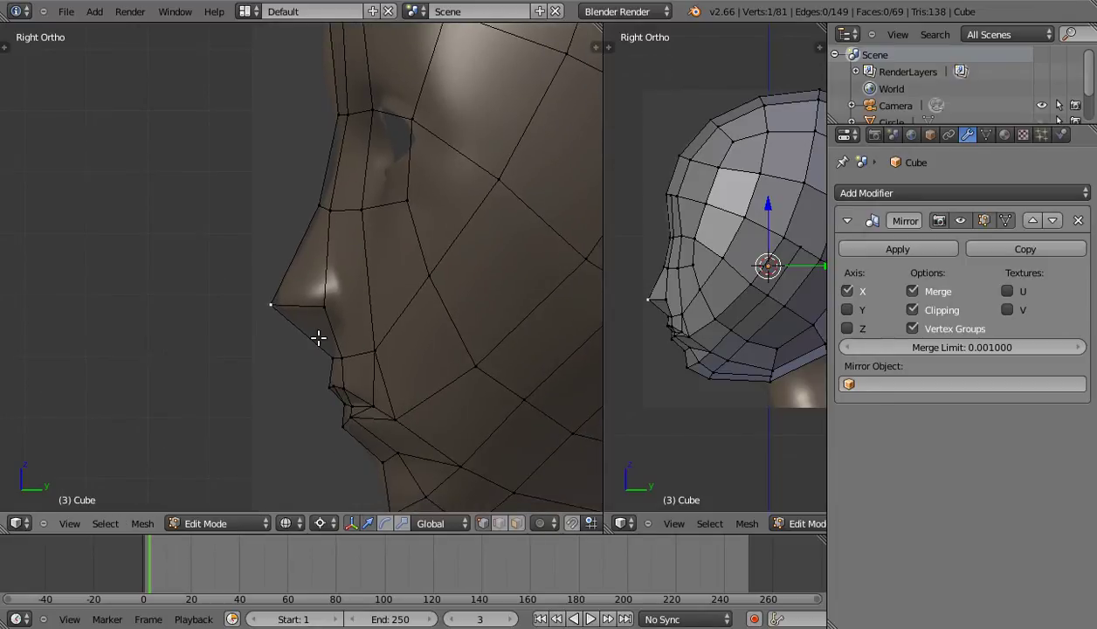
pyautogui.press('KP_1')
pyautogui.hotkey('alt', 'z')
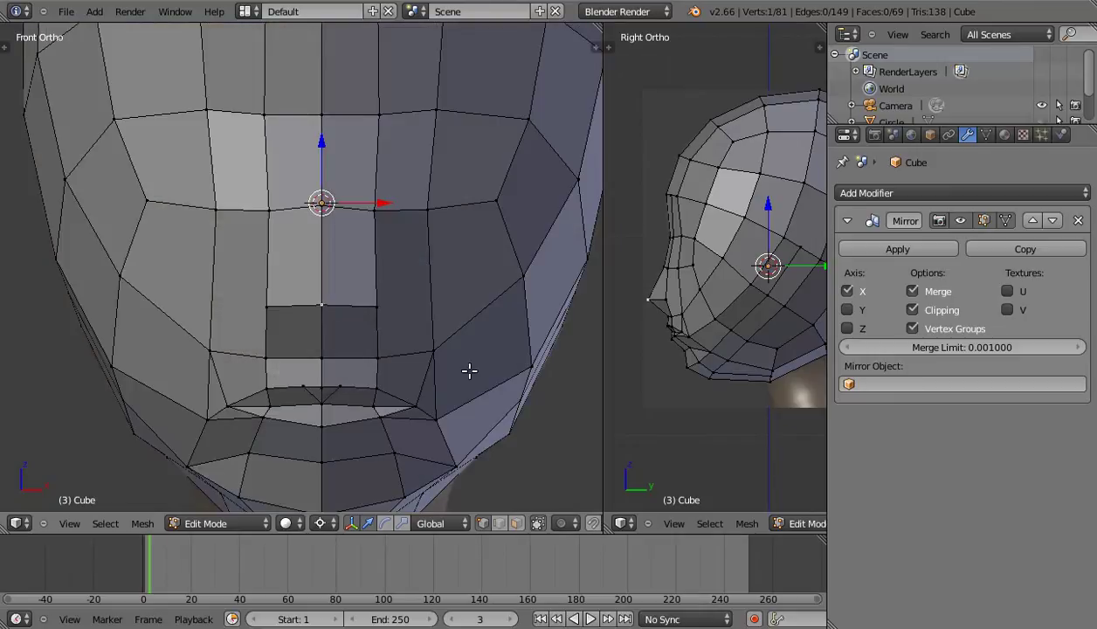
# Knife-cut a vertical edge down the nose in front view.
pyautogui.scroll(-1, 417, 299)
pyautogui.keyDown('shift'); pyautogui.moveTo(417, 299); pyautogui.dragTo(429, 311, button='middle'); pyautogui.keyUp('shift')
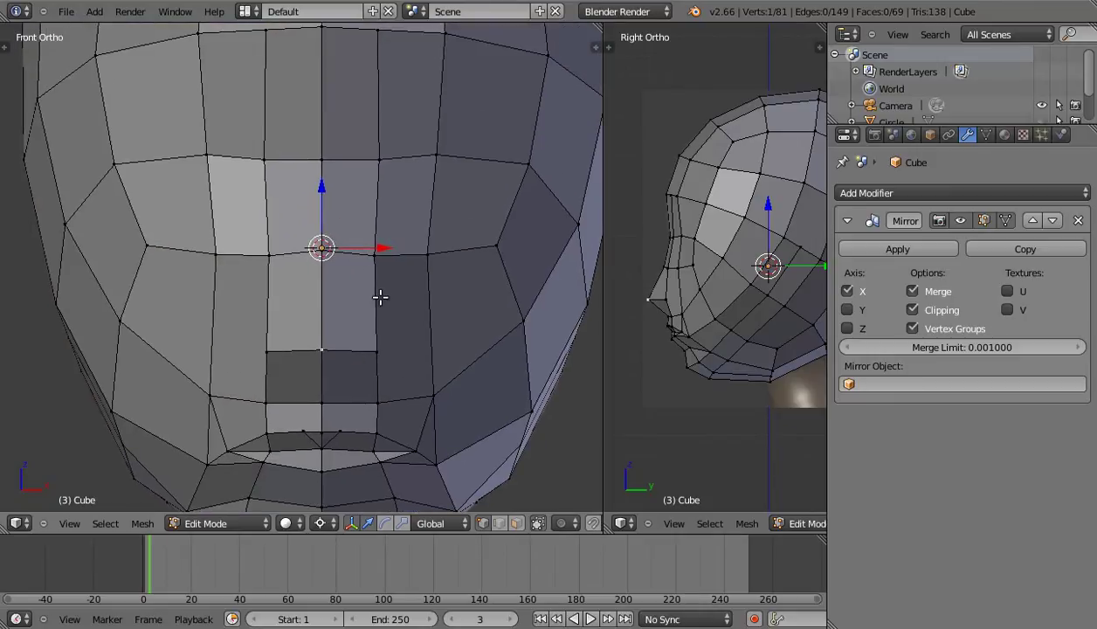
pyautogui.press('k')
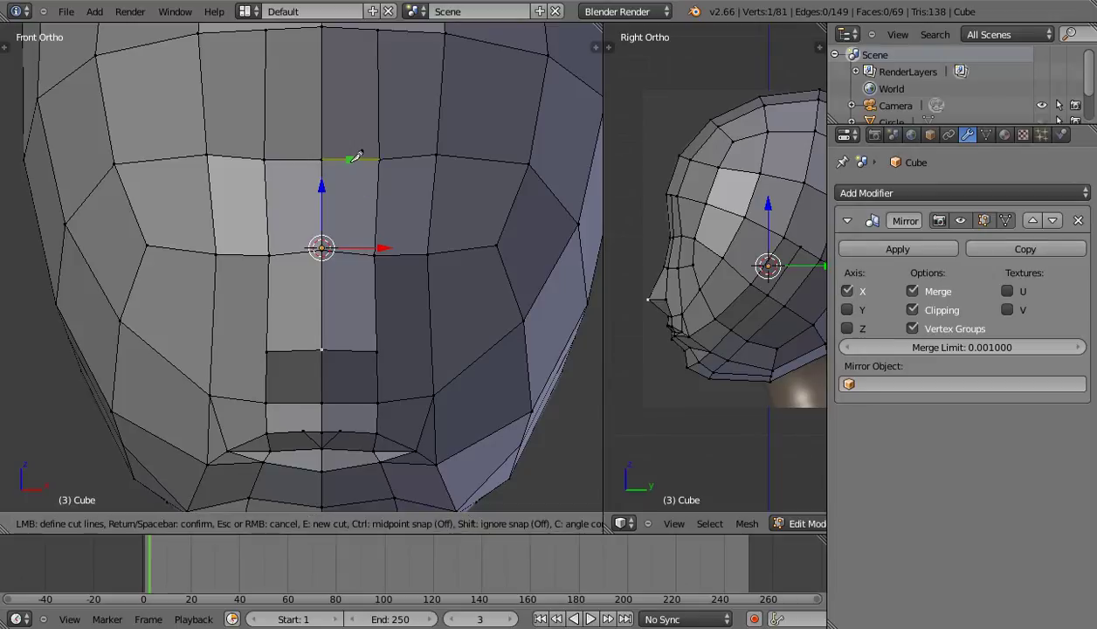
pyautogui.keyDown('ctrl'); pyautogui.click(351, 159); pyautogui.keyUp('ctrl')
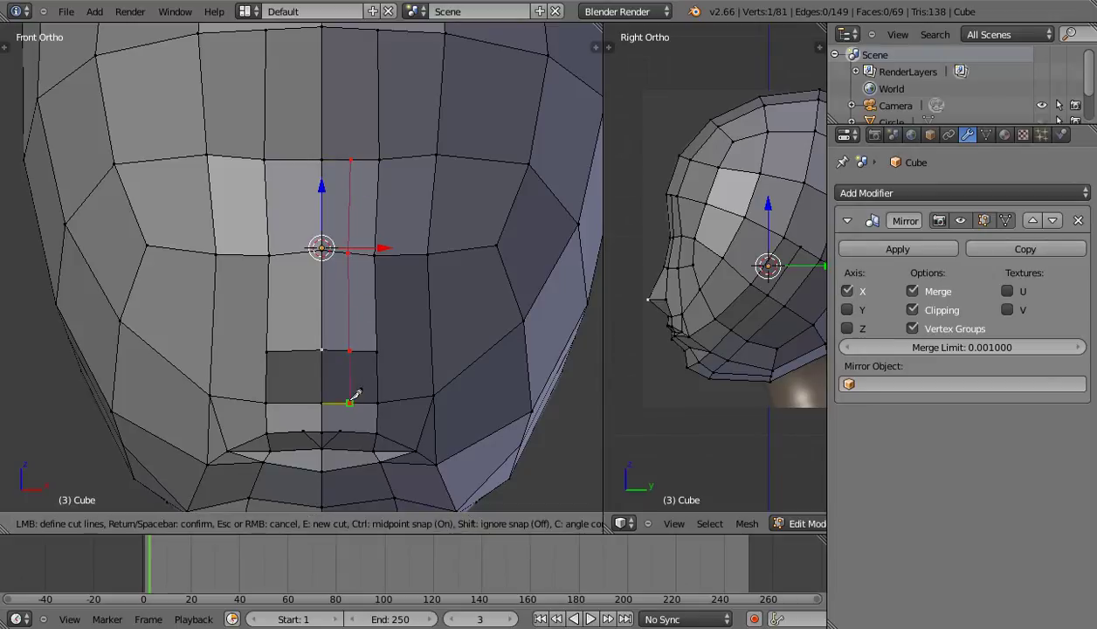
pyautogui.press('Return')
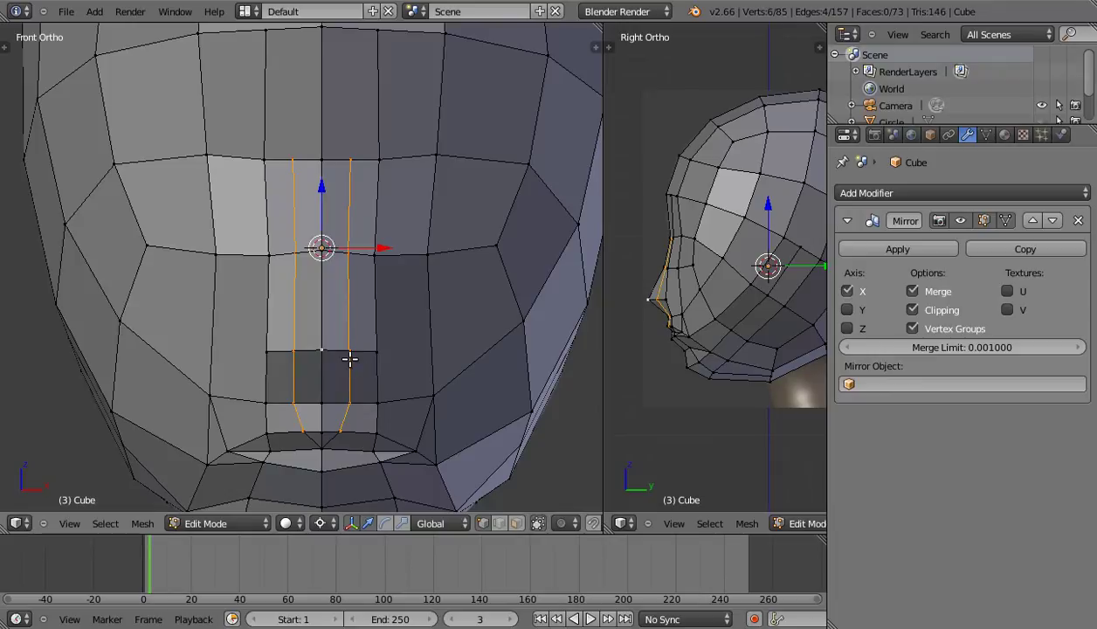
# In side view over the reference, move a nose-ridge vertex to match the profile.
pyautogui.press('KP_3')
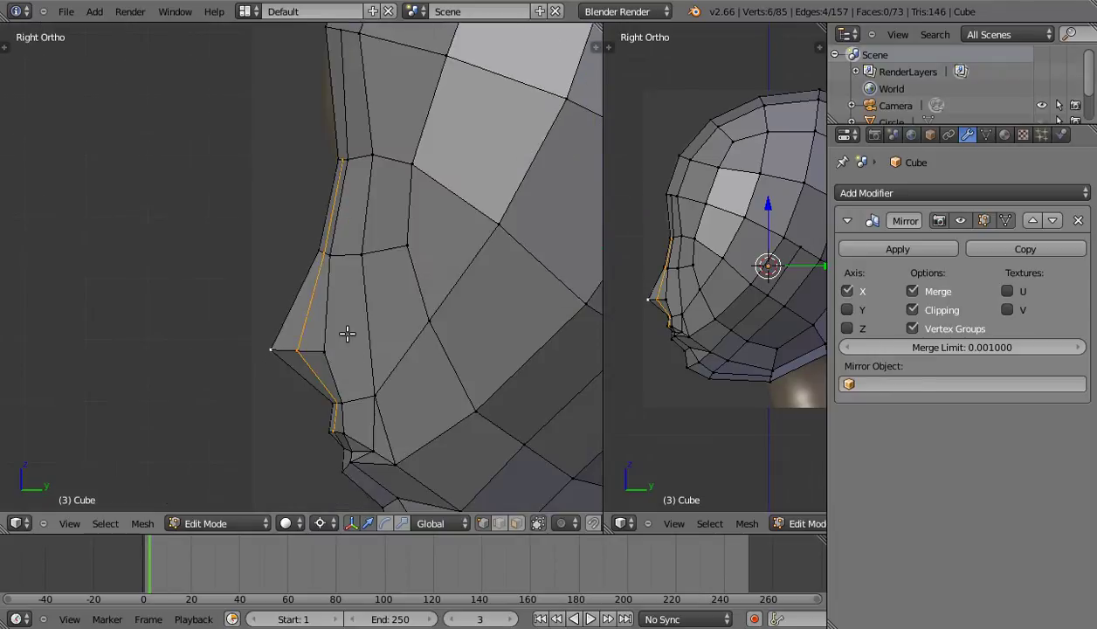
pyautogui.scroll(1, 348, 335)
pyautogui.keyDown('shift'); pyautogui.moveTo(360, 325); pyautogui.dragTo(340, 284, button='middle'); pyautogui.keyUp('shift')
pyautogui.hotkey('alt', 'z')
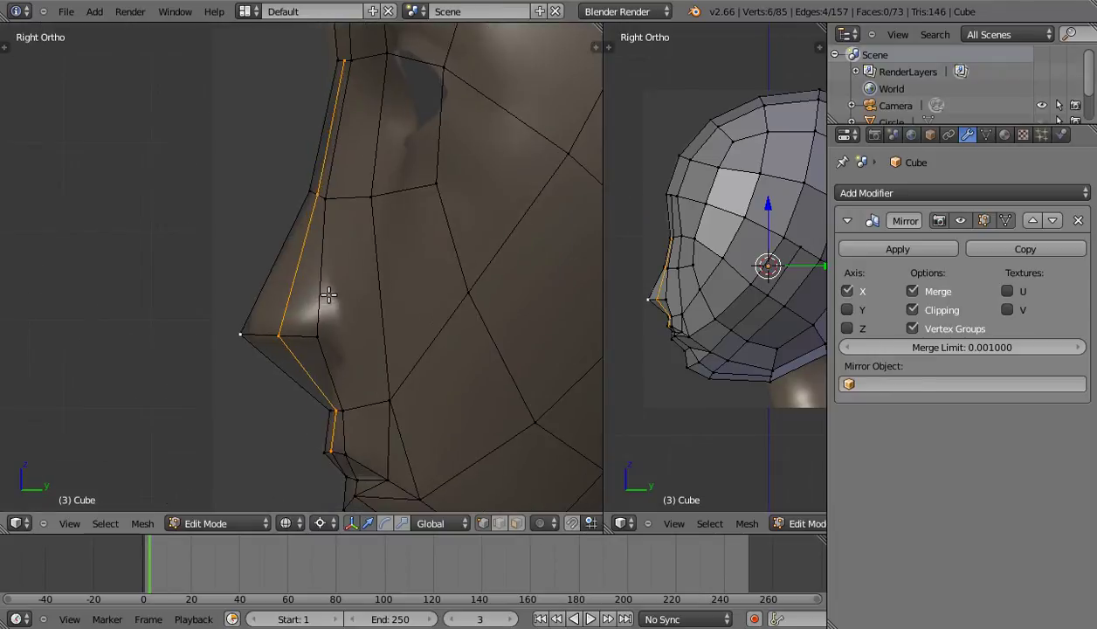
pyautogui.scroll(1, 287, 299)
pyautogui.rightClick(278, 301)
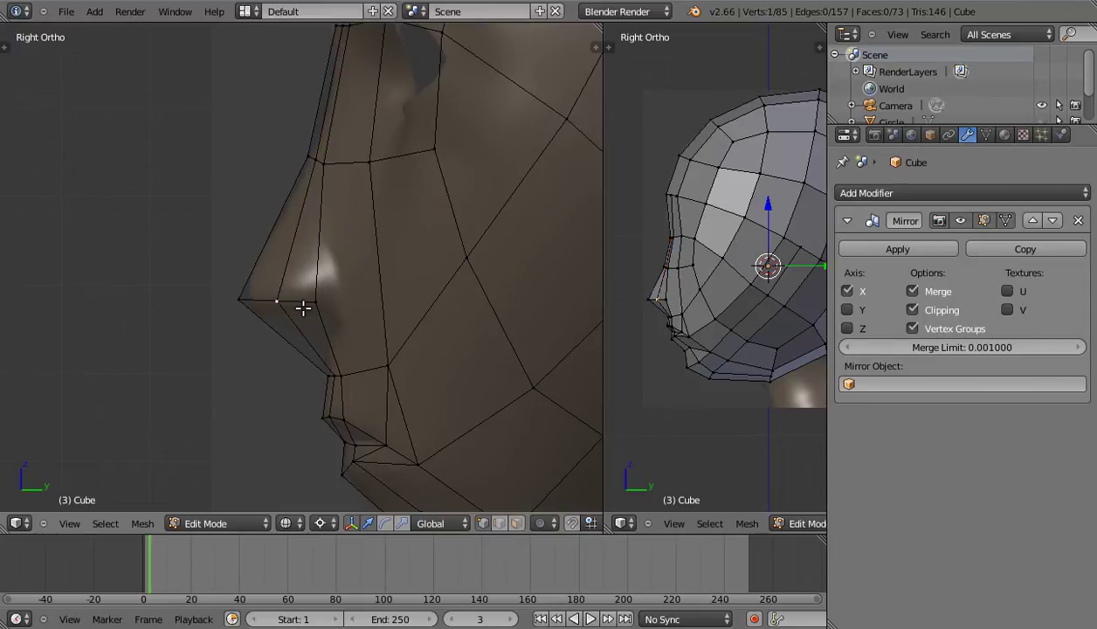
pyautogui.press('g')
pyautogui.click(284, 304)
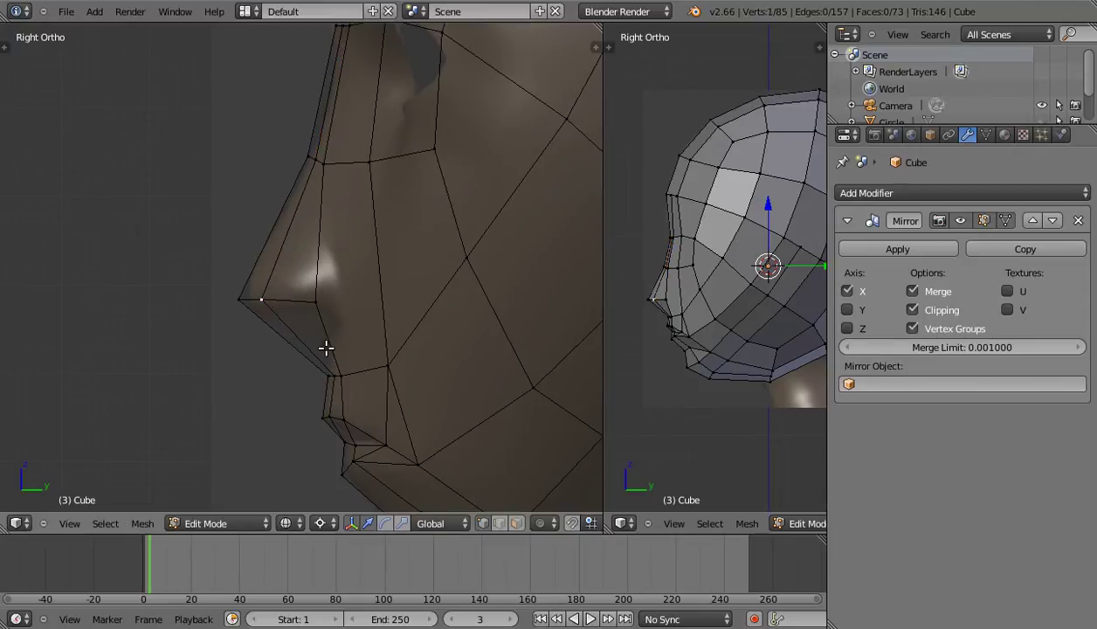
# Move a vertex slightly back and slide the selected nose edges upward.
pyautogui.press('g')
pyautogui.rightClick(342, 311)
pyautogui.keyDown('shift'); pyautogui.moveTo(350, 196); pyautogui.dragTo(340, 297, button='middle'); pyautogui.keyUp('shift')
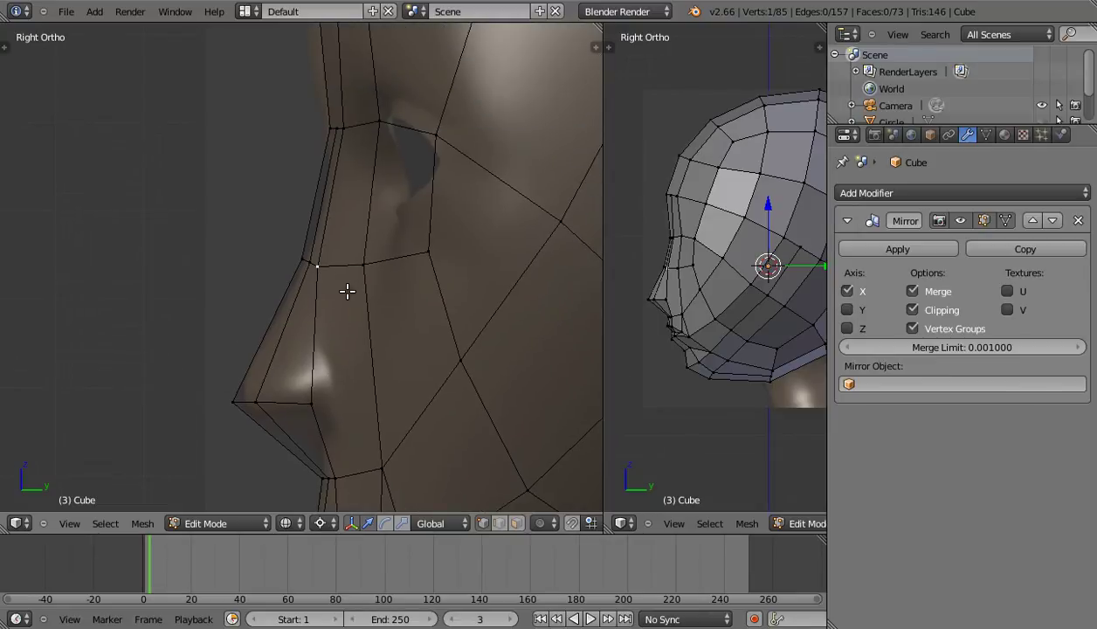
pyautogui.press('g')
pyautogui.click(363, 293)
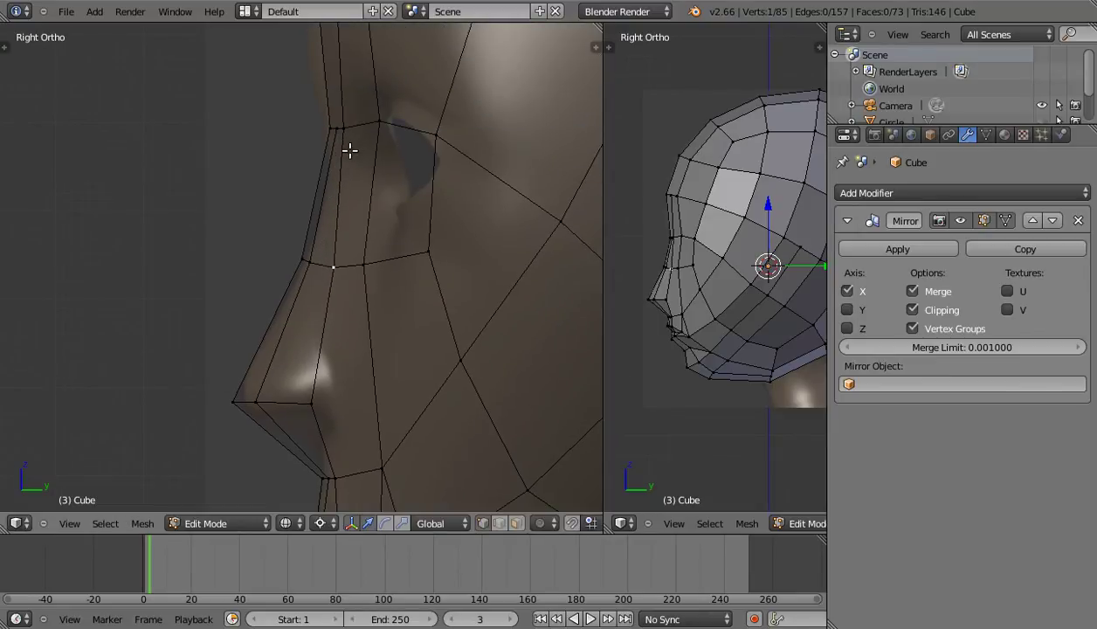
pyautogui.keyDown('ctrl'); pyautogui.rightClick(303, 259); pyautogui.keyUp('ctrl')
pyautogui.keyDown('ctrl'); pyautogui.rightClick(364, 271); pyautogui.keyUp('ctrl')
pyautogui.press('g')
pyautogui.press('g')
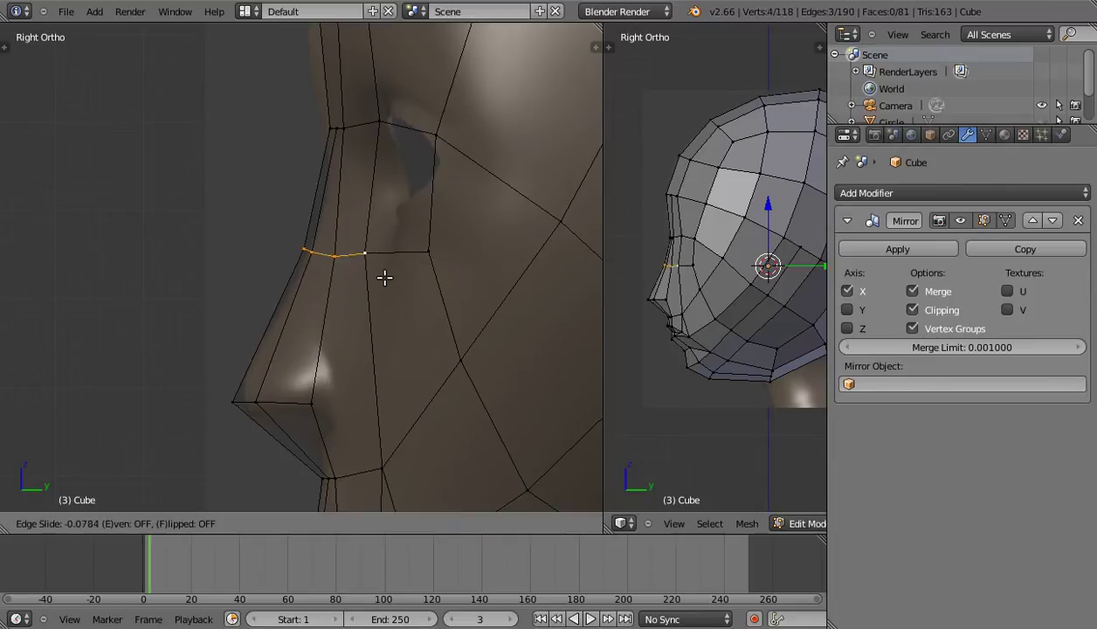
pyautogui.click(376, 248)
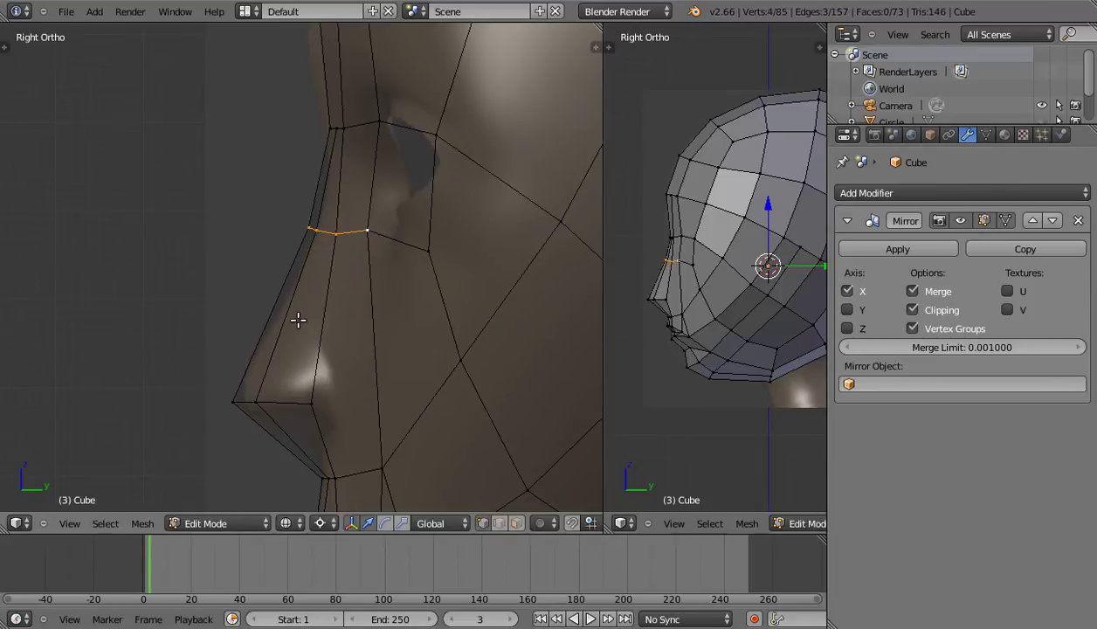
# Add a loop cut across the nose, then straighten the cheek and nose-side vertices.
pyautogui.hotkey('ctrl', 'r')
pyautogui.click(298, 319)
pyautogui.rightClick(431, 247)
pyautogui.press('g')
pyautogui.click(435, 243)
pyautogui.rightClick(371, 230)
pyautogui.press('g')
pyautogui.click(382, 237)
pyautogui.keyDown('shift'); pyautogui.moveTo(357, 385); pyautogui.dragTo(353, 321, button='middle'); pyautogui.keyUp('shift')
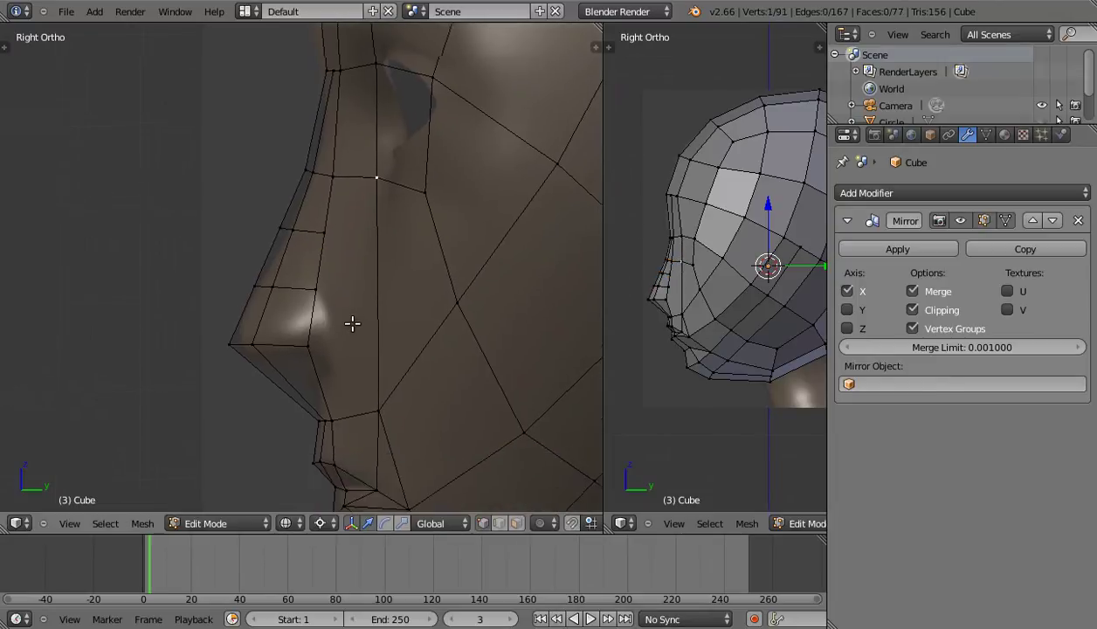
pyautogui.scroll(2, 353, 320)
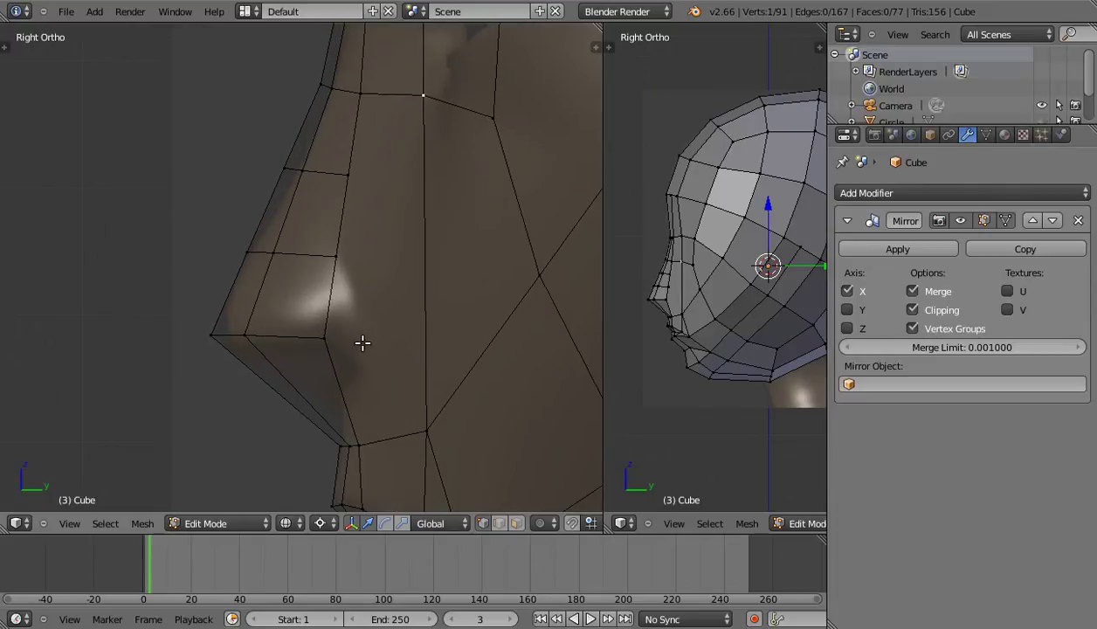
pyautogui.press('g')
pyautogui.click(343, 337)
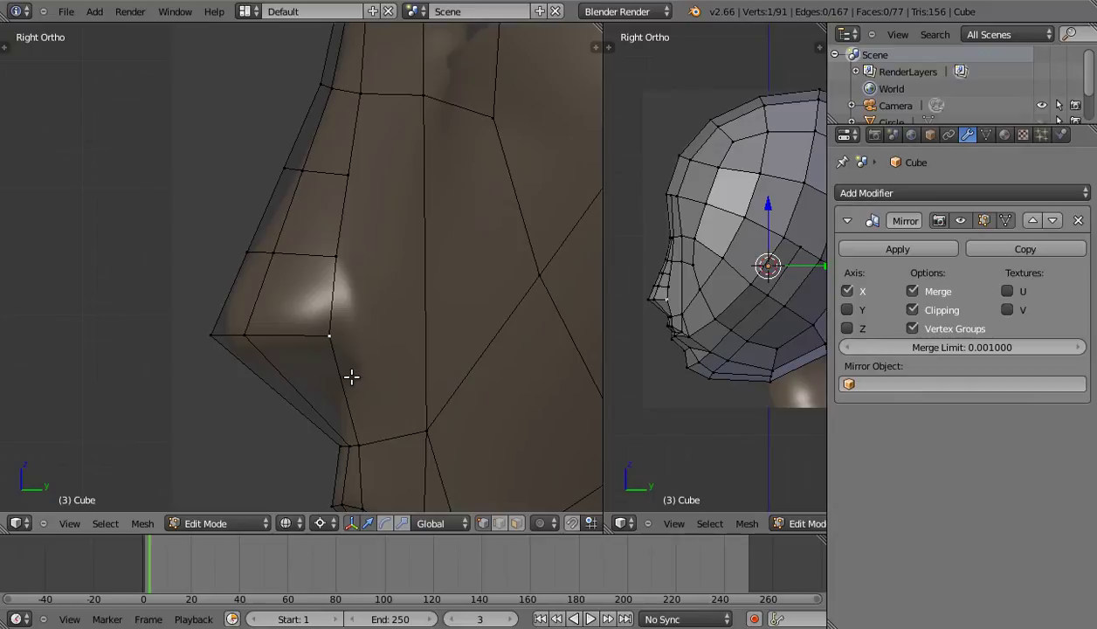
# Knife-cut across the nose base and place the new vertex under the nose.
pyautogui.press('k')
pyautogui.click(278, 393)
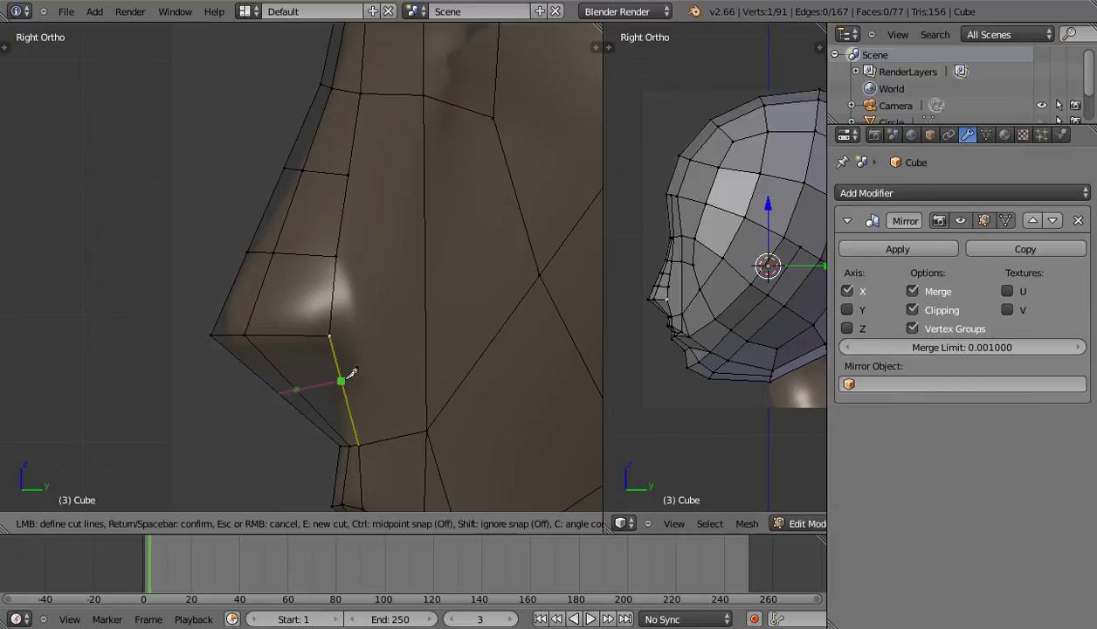
pyautogui.click(344, 378)
pyautogui.press('Return')
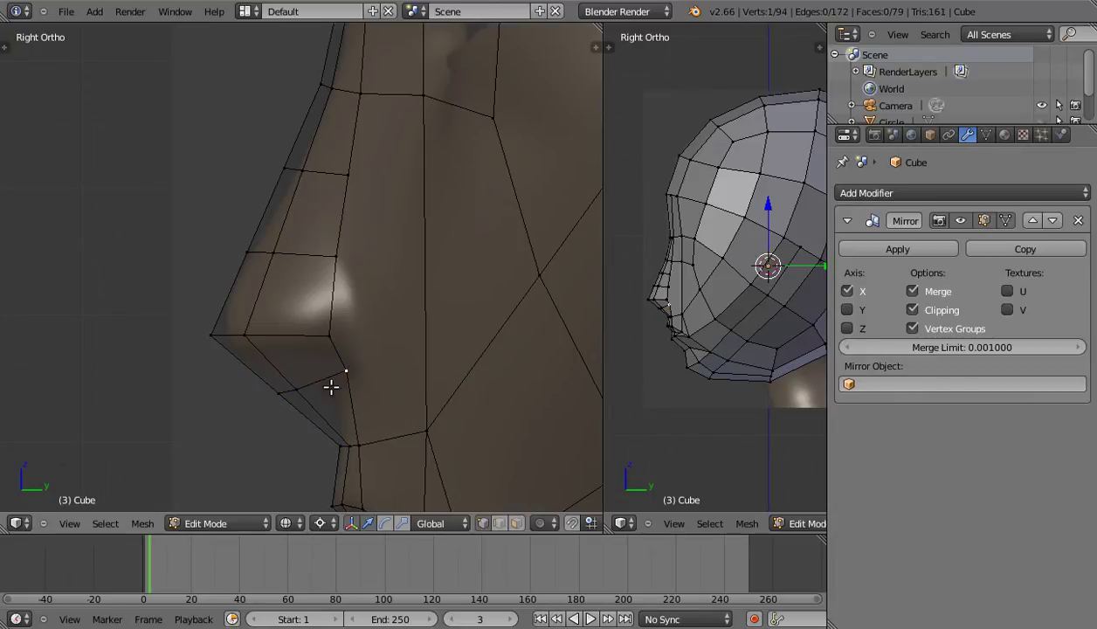
pyautogui.press('g')
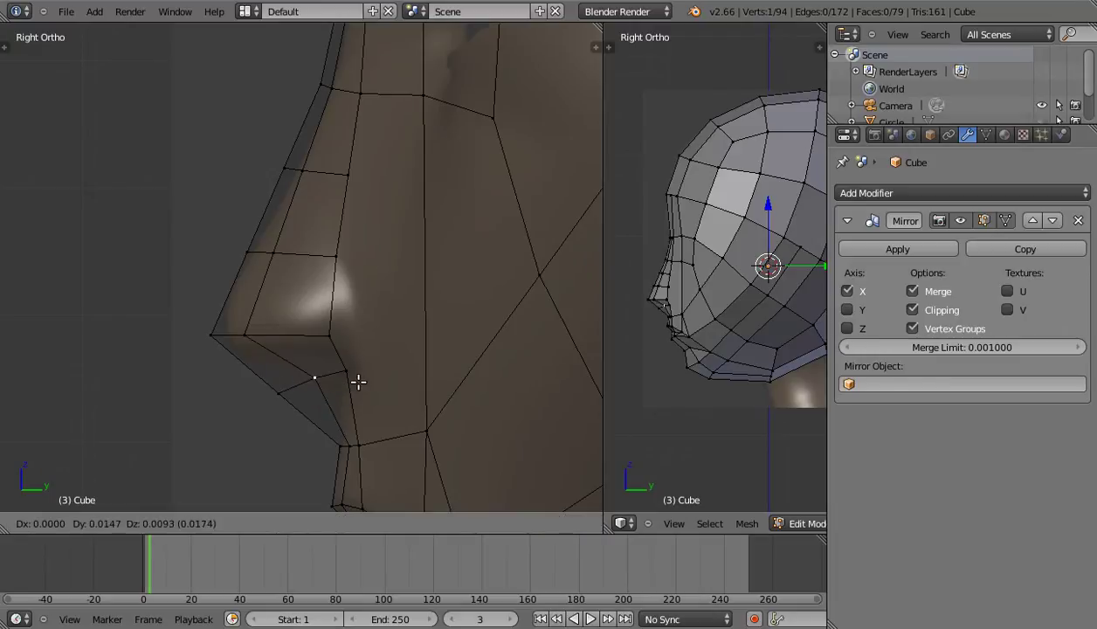
pyautogui.rightClick(284, 391)
pyautogui.press('g')
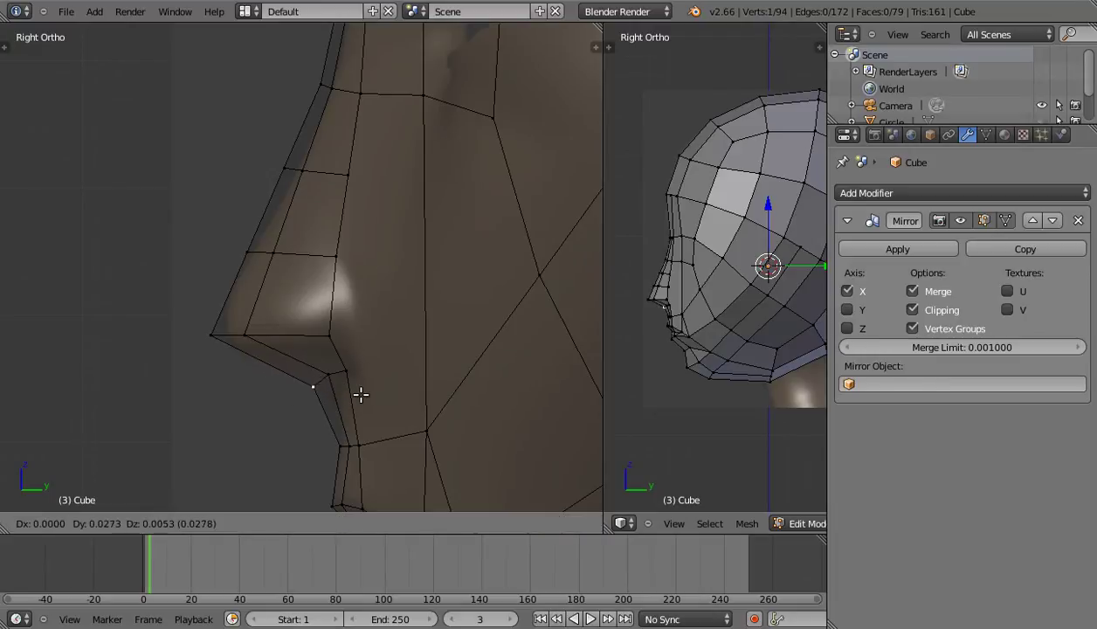
pyautogui.click(338, 377)
pyautogui.press('g')
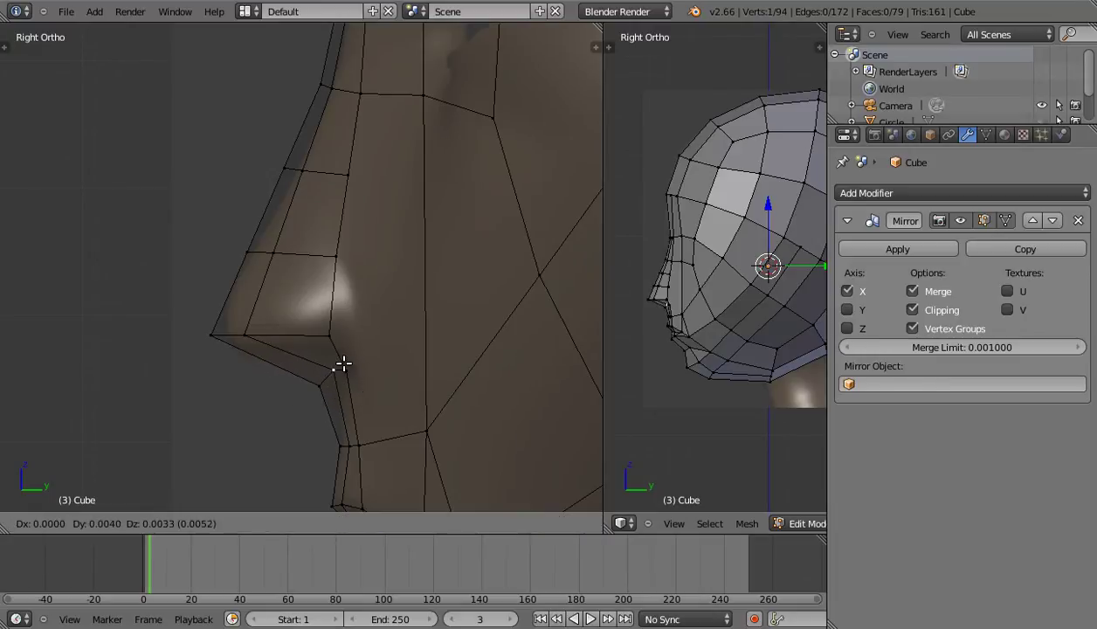
pyautogui.click(342, 364)
# Inspect the nose shape in solid shading from the front and an angle, then return to wireframe.
pyautogui.scroll(-2, 297, 293)
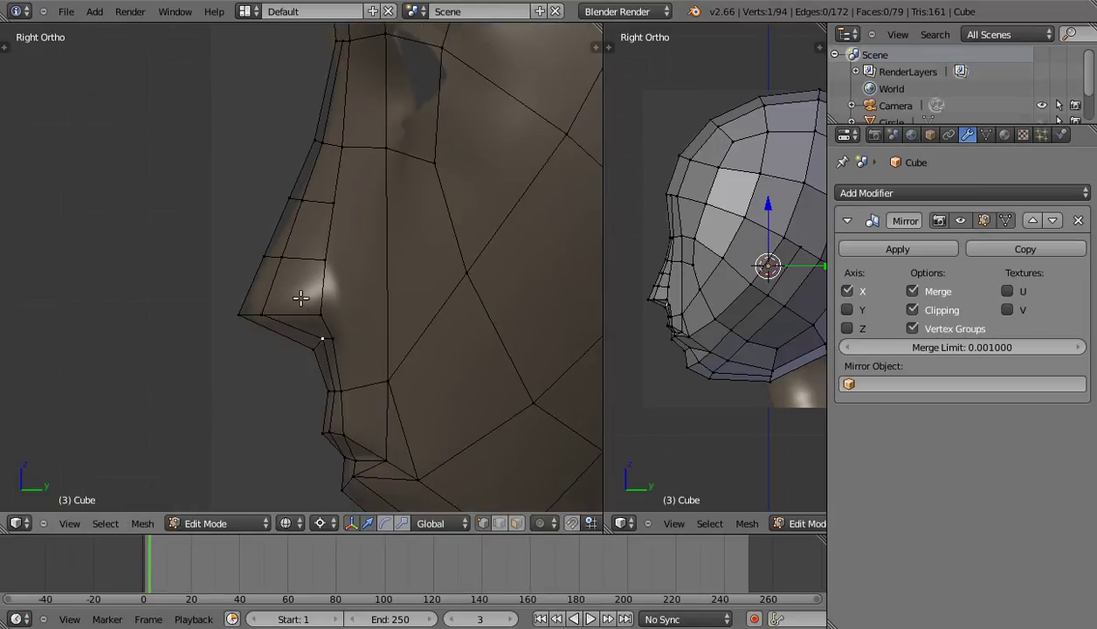
pyautogui.hotkey('alt', 'z')
pyautogui.press('KP_1')
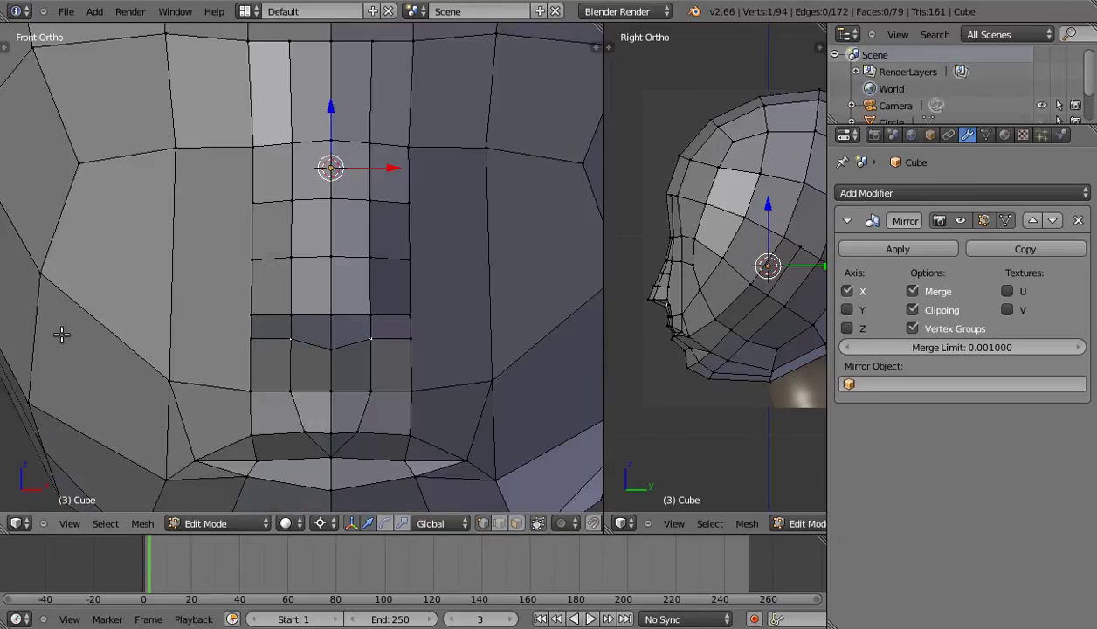
pyautogui.scroll(-2, 242, 298)
pyautogui.press('KP_8')
pyautogui.moveTo(422, 279); pyautogui.dragTo(421, 252, button='middle')
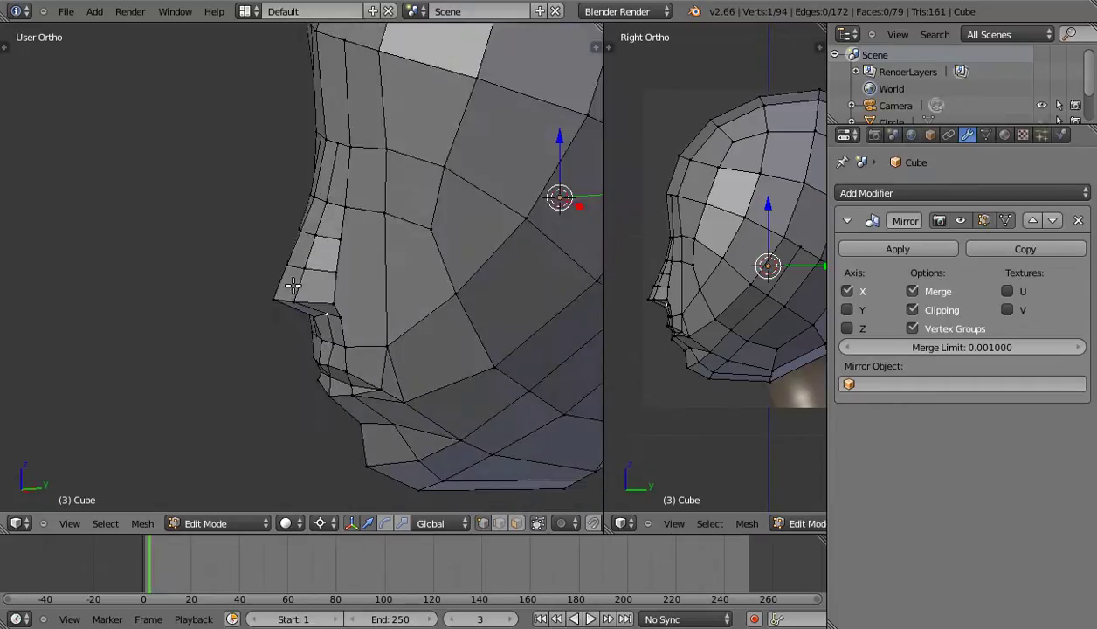
pyautogui.press('KP_1')
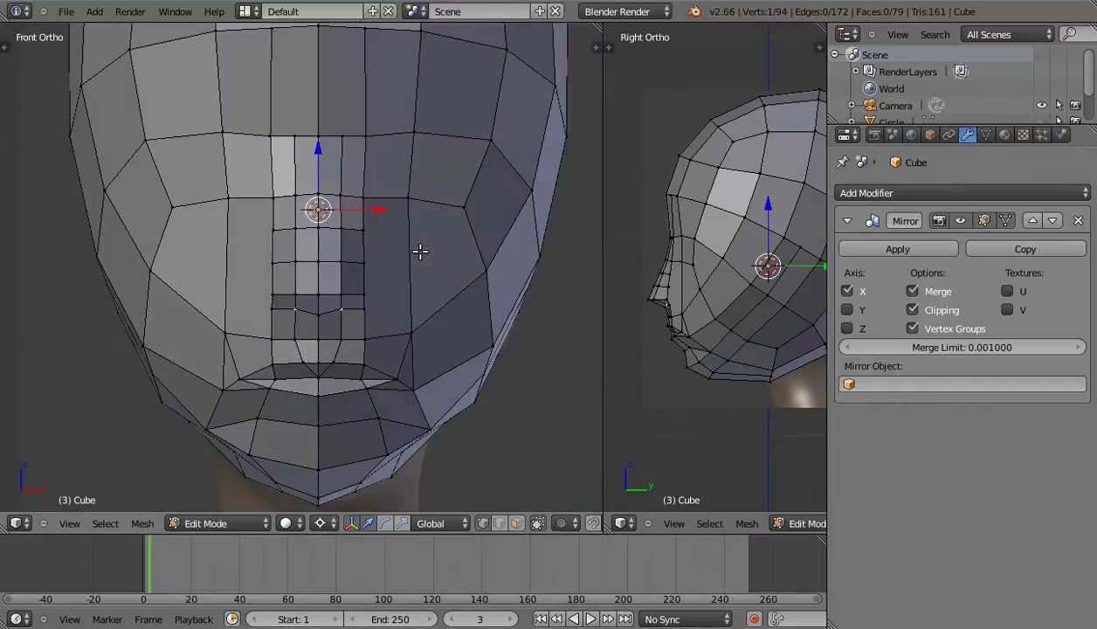
pyautogui.scroll(4, 315, 318)
pyautogui.keyDown('shift'); pyautogui.moveTo(421, 228); pyautogui.dragTo(409, 272, button='middle'); pyautogui.keyUp('shift')
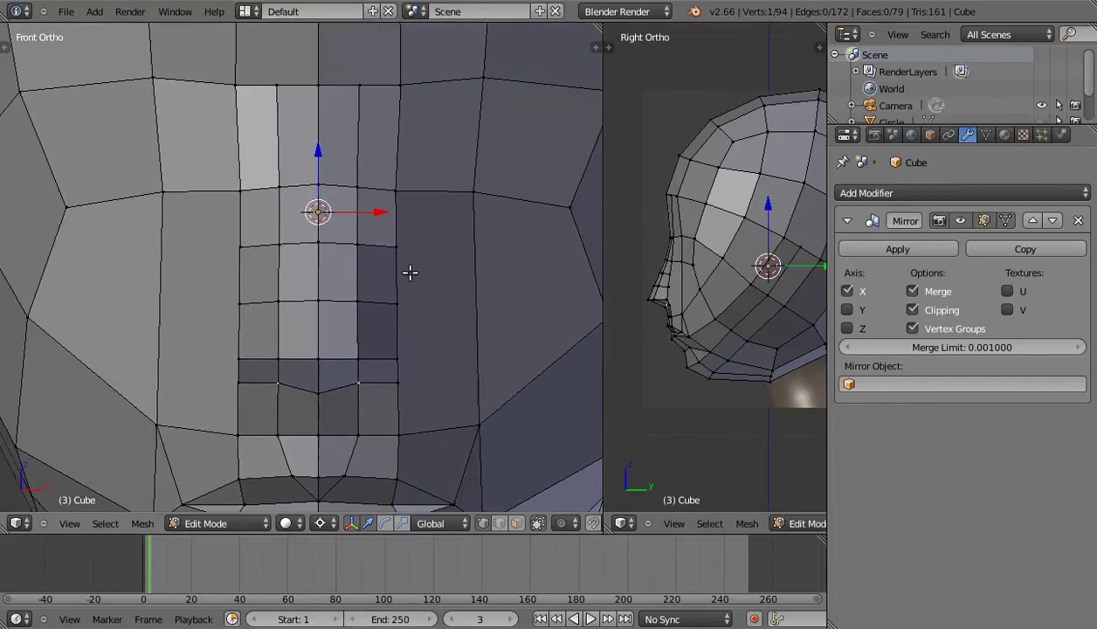
pyautogui.press('z')
pyautogui.keyDown('shift'); pyautogui.moveTo(317, 248); pyautogui.dragTo(319, 254, button='middle'); pyautogui.keyUp('shift')
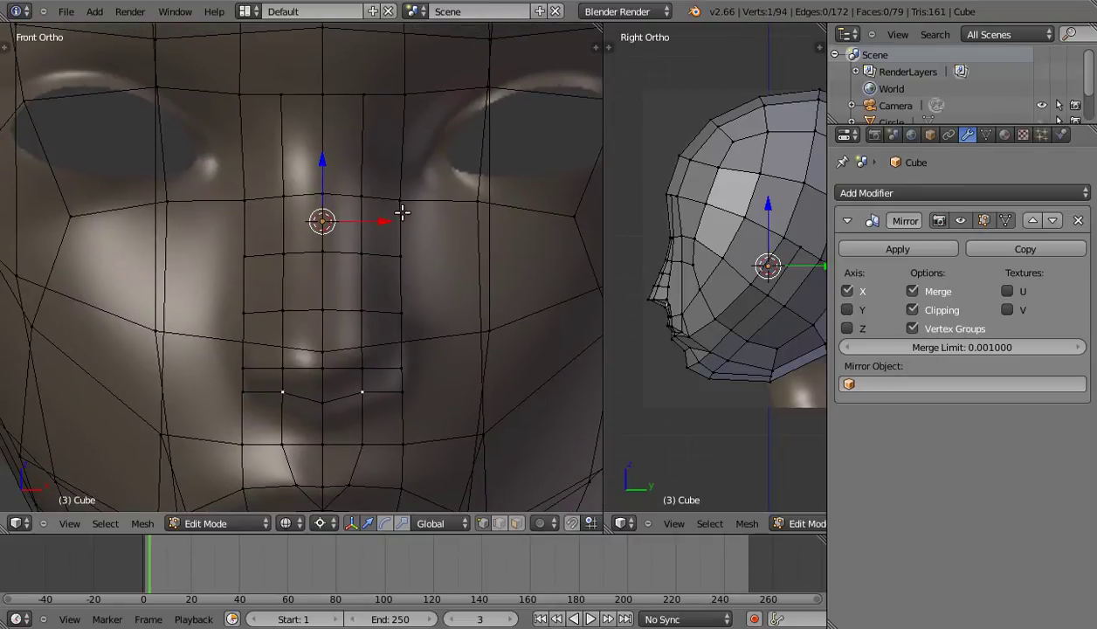
# Move the two vertices beside the nose to a new height.
pyautogui.press('g')
pyautogui.rightClick(413, 226)
pyautogui.press('g')
pyautogui.click(400, 264)
pyautogui.press('g')
pyautogui.click(408, 322)
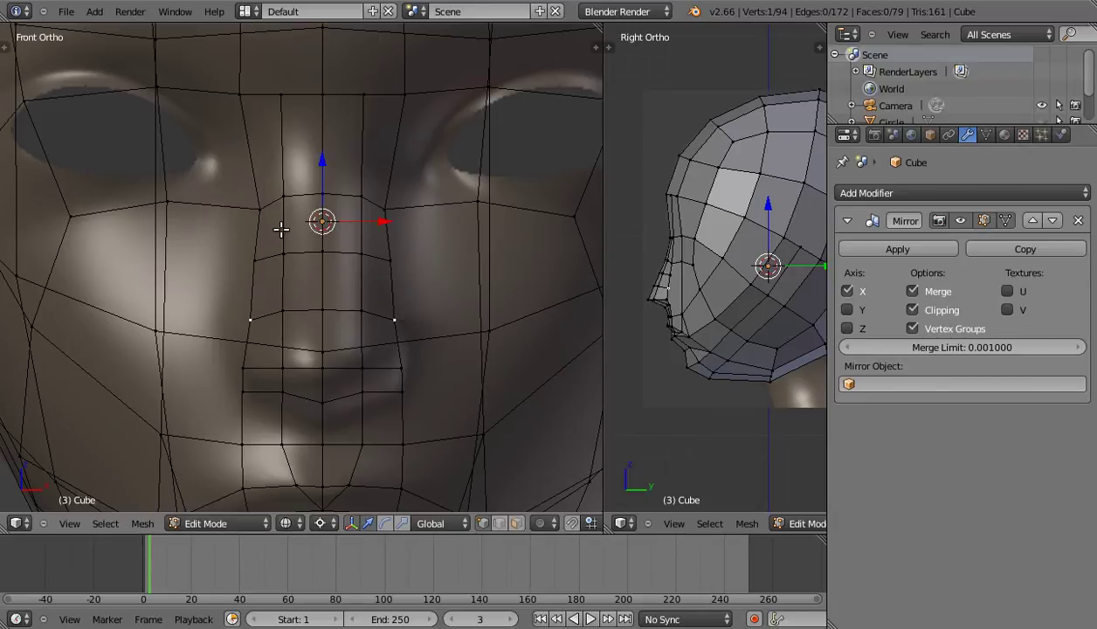
pyautogui.keyDown('shift'); pyautogui.moveTo(370, 358); pyautogui.dragTo(373, 310, button='middle'); pyautogui.keyUp('shift')
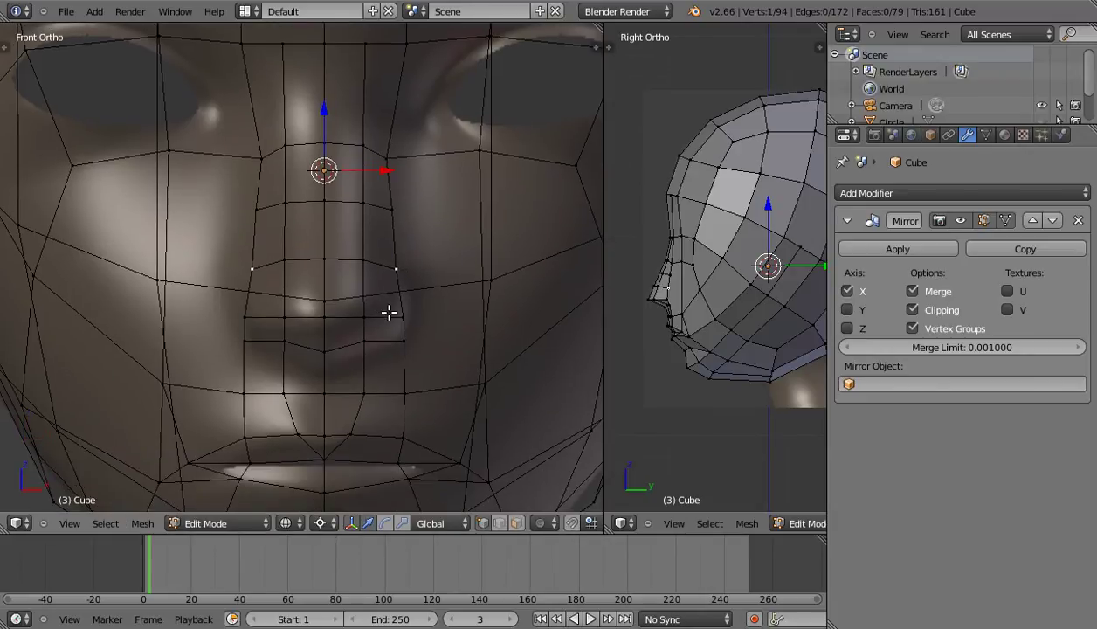
# In profile view, box-select the back half of the head and hide it.
pyautogui.press('KP_3')
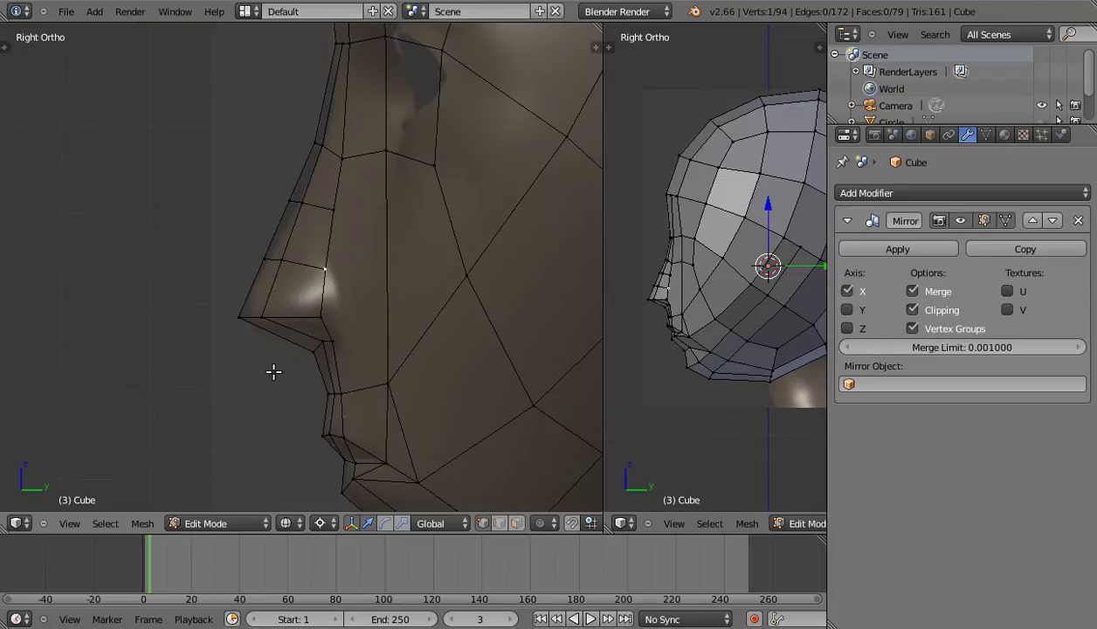
pyautogui.scroll(-2, 271, 372)
pyautogui.keyDown('shift'); pyautogui.moveTo(382, 311); pyautogui.dragTo(306, 343, button='middle'); pyautogui.keyUp('shift')
pyautogui.scroll(-3, 372, 297)
pyautogui.scroll(-3, 362, 308)
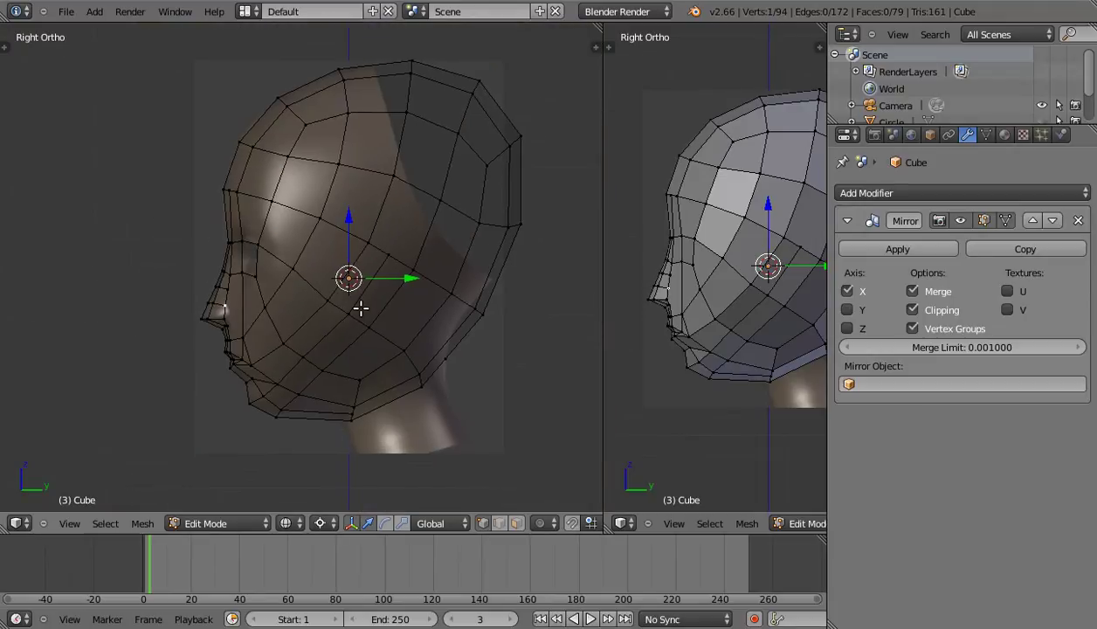
pyautogui.scroll(-2, 366, 306)
pyautogui.press('b')
pyautogui.moveTo(329, 98)
pyautogui.mouseDown()
pyautogui.moveTo(488, 402)
pyautogui.moveTo(490, 393)
pyautogui.mouseUp()
pyautogui.press('x')
pyautogui.click(494, 384)
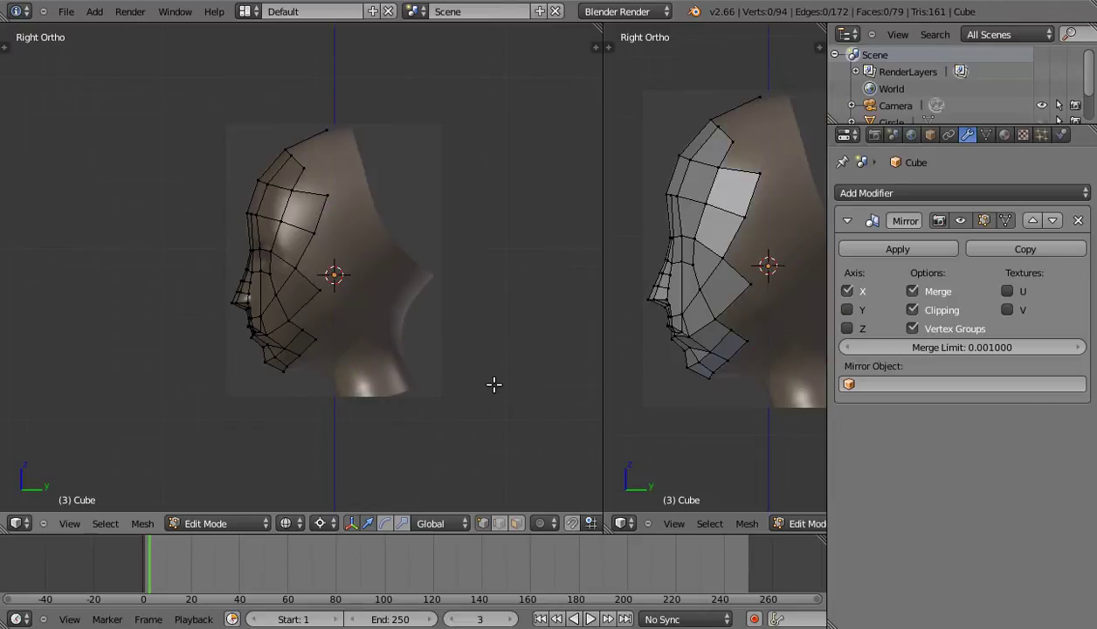
# From the front, move the nose-side vertex outward to widen the nose.
pyautogui.press('KP_1')
pyautogui.scroll(2, 380, 349)
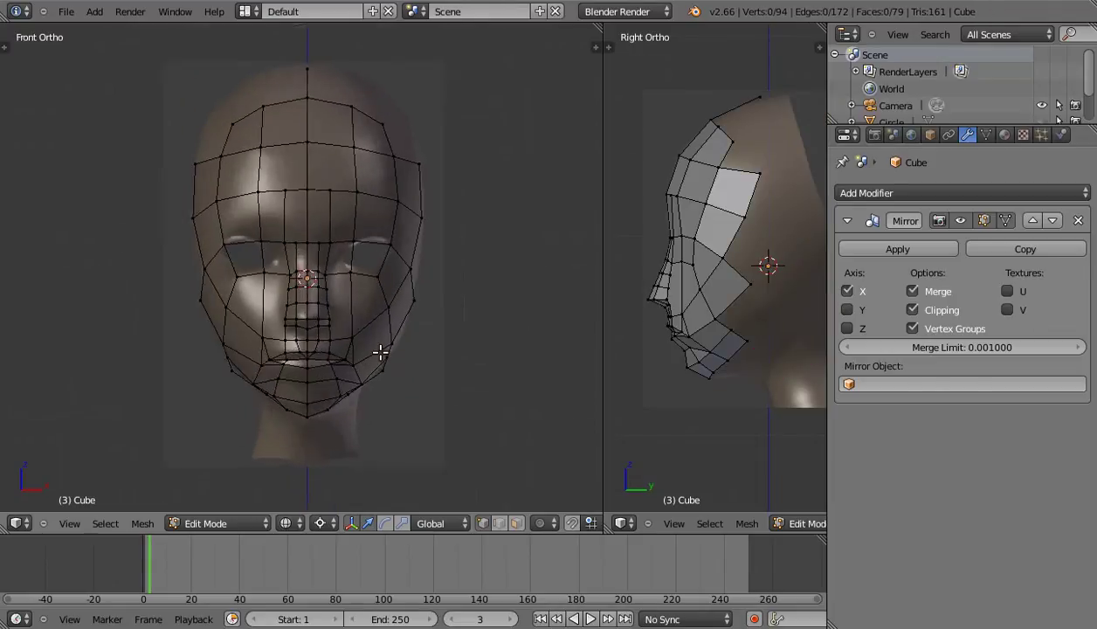
pyautogui.scroll(2, 385, 363)
pyautogui.keyDown('shift'); pyautogui.moveTo(384, 362); pyautogui.dragTo(397, 316, button='middle'); pyautogui.keyUp('shift')
pyautogui.scroll(1, 401, 328)
pyautogui.scroll(1, 395, 332)
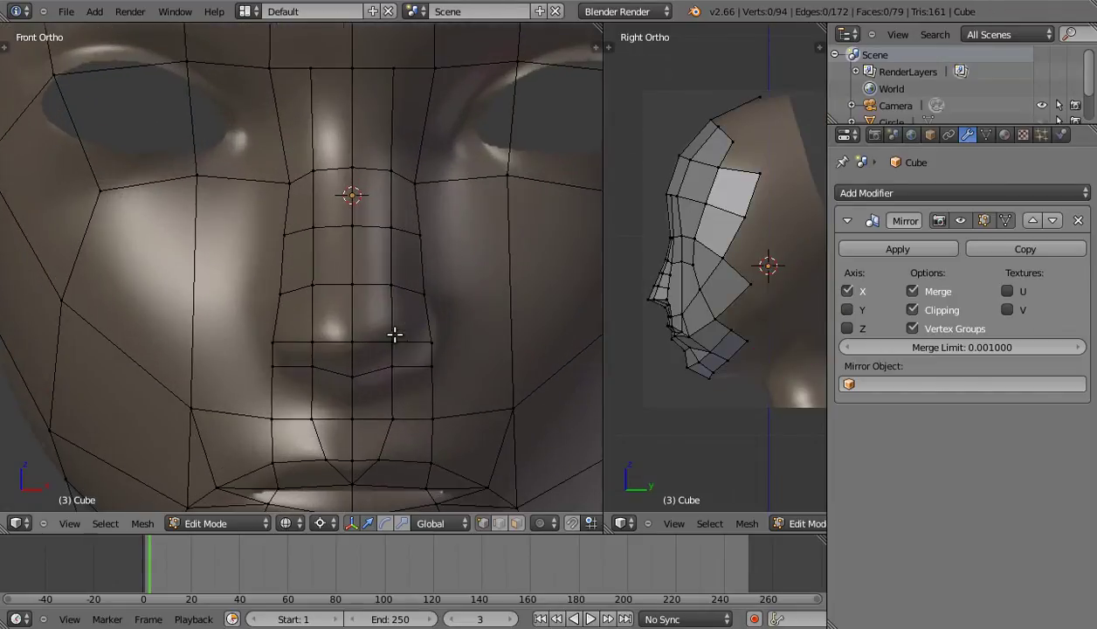
pyautogui.keyDown('shift'); pyautogui.moveTo(453, 347); pyautogui.dragTo(430, 345, button='middle'); pyautogui.keyUp('shift')
pyautogui.moveTo(420, 314); pyautogui.dragTo(422, 314, button='right')
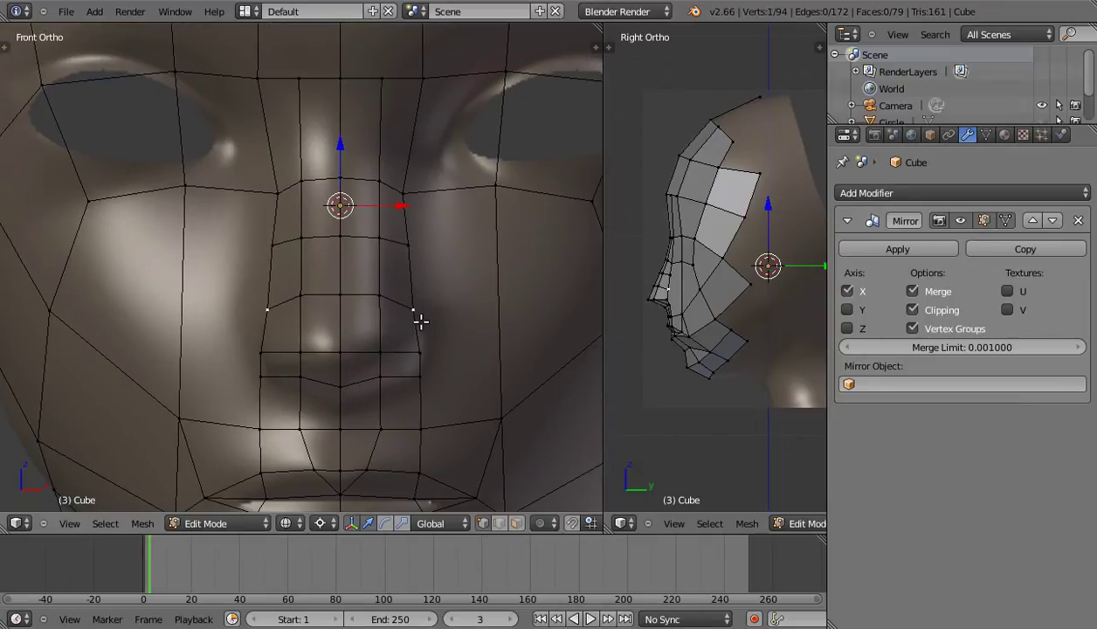
pyautogui.press('g')
pyautogui.click(428, 348)
pyautogui.press('g')
pyautogui.click(422, 369)
# Lower the left and centre upper-lip vertices, then check the face in solid shading.
pyautogui.press('g')
pyautogui.click(380, 395)
pyautogui.rightClick(341, 392)
pyautogui.press('g')
pyautogui.click(345, 404)
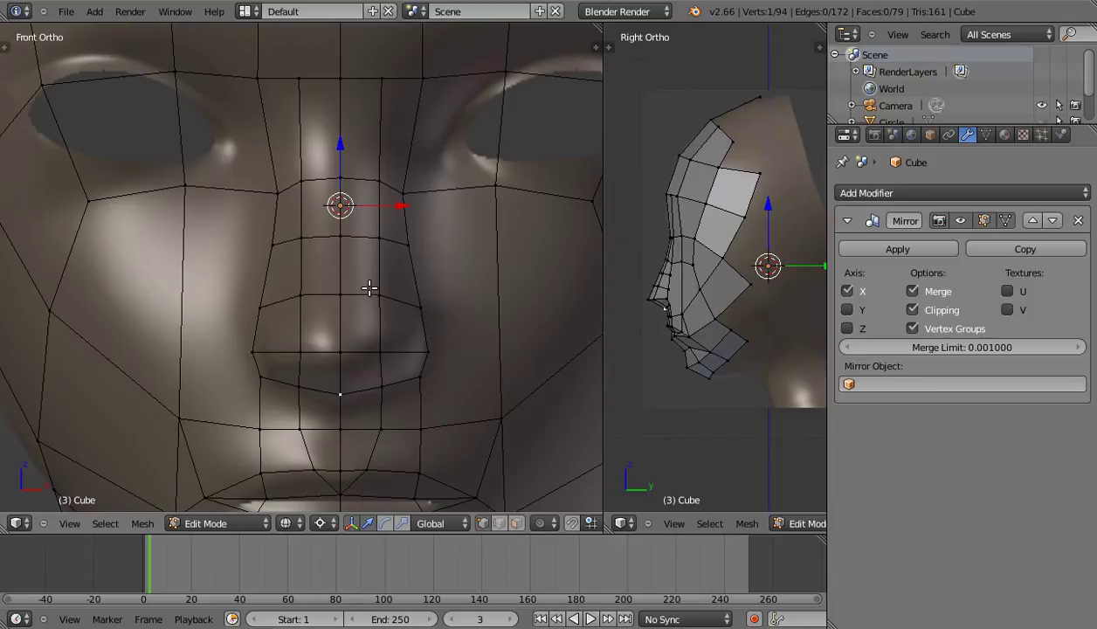
pyautogui.scroll(-1, 347, 295)
pyautogui.scroll(-1, 358, 301)
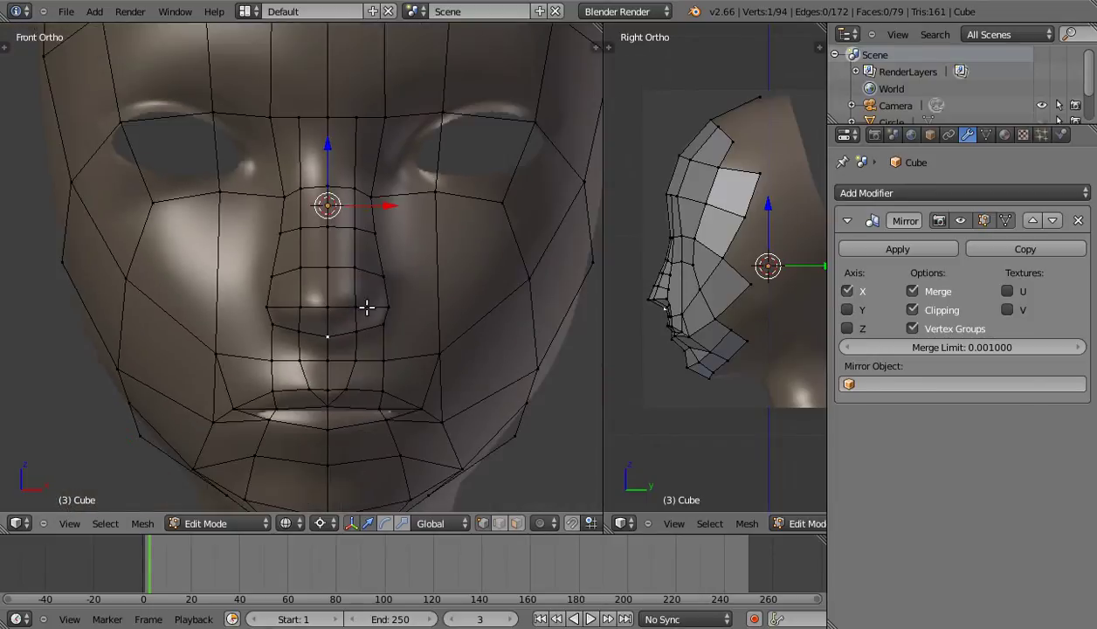
pyautogui.press('z')
pyautogui.moveTo(399, 303); pyautogui.dragTo(383, 300, button='middle')
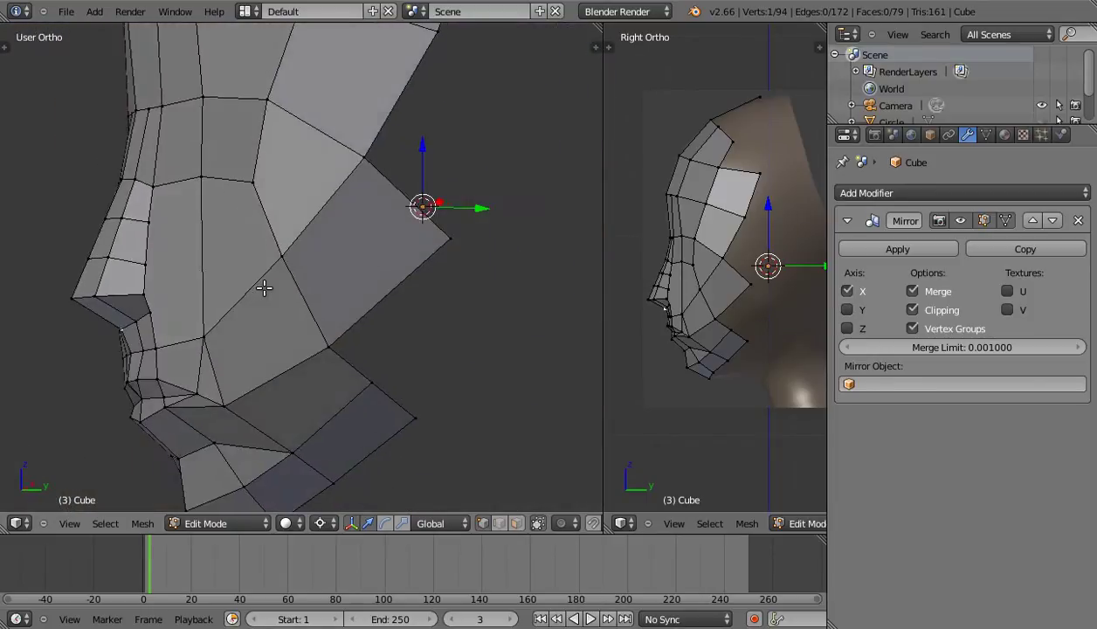
pyautogui.press('KP_1')
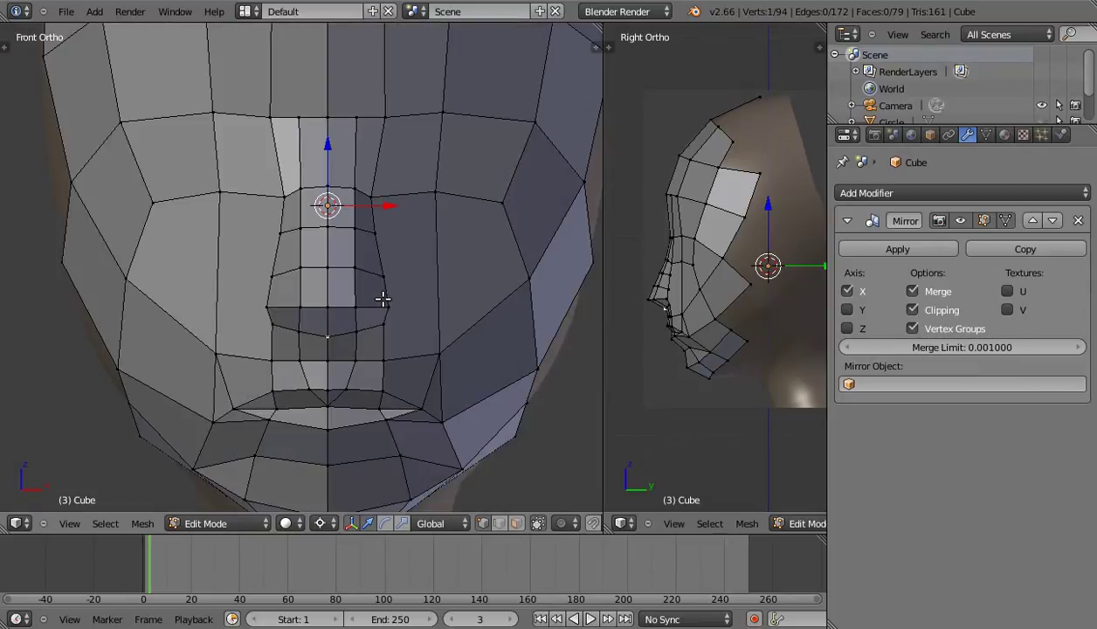
pyautogui.scroll(2, 274, 378)
# Select the nose-base edge loop and extrude it downward in Front view.
pyautogui.keyDown('shift'); pyautogui.moveTo(315, 351); pyautogui.dragTo(274, 360, button='middle'); pyautogui.keyUp('shift')
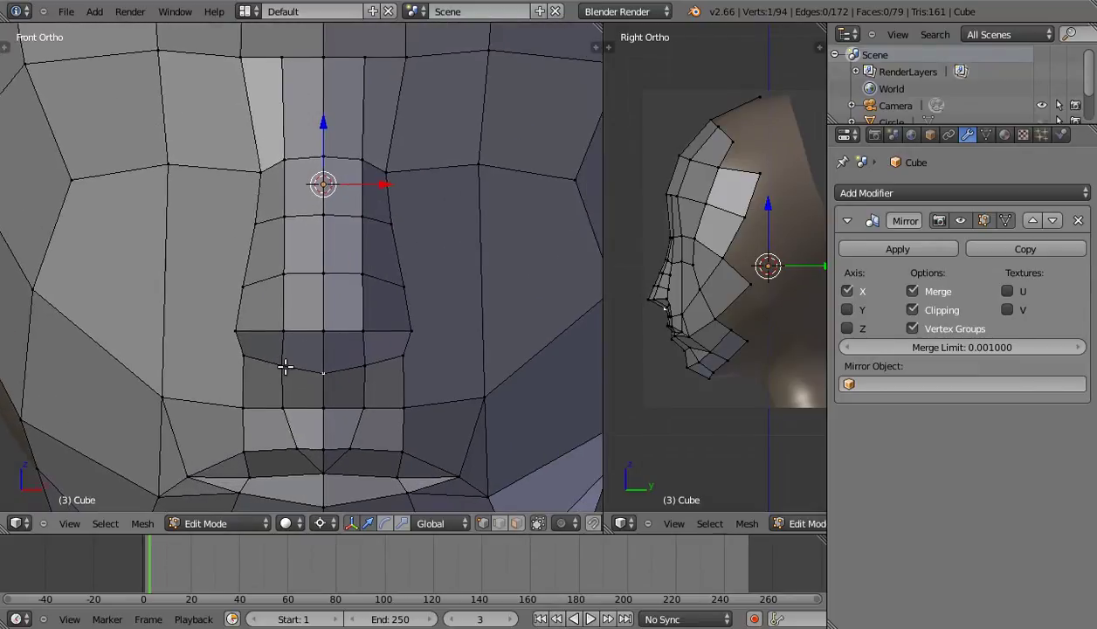
pyautogui.keyDown('alt'); pyautogui.rightClick(251, 335); pyautogui.keyUp('alt')
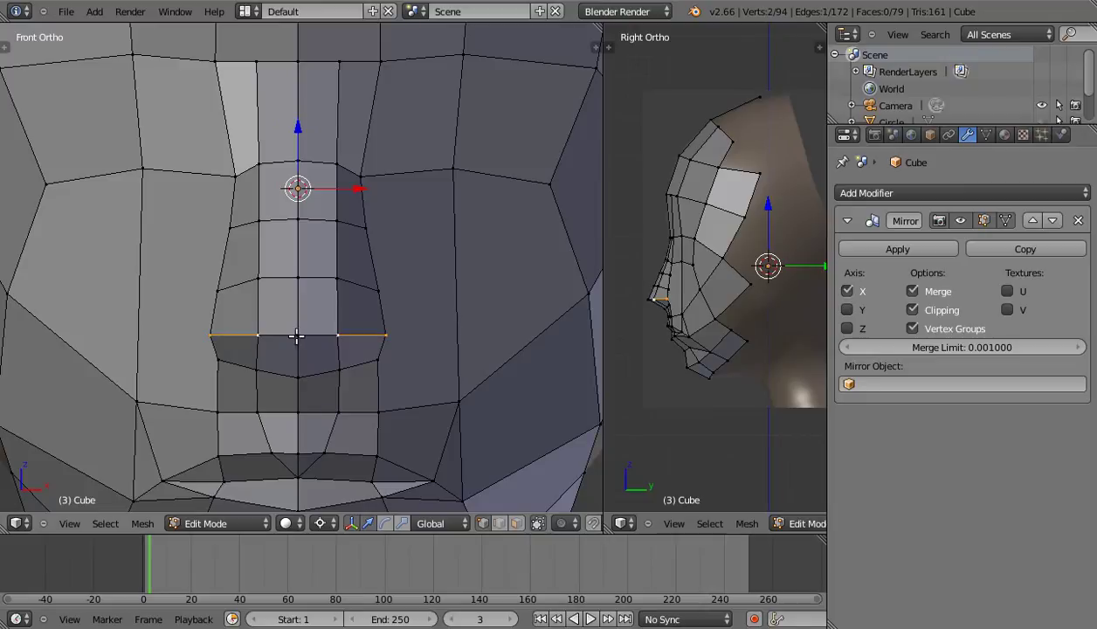
pyautogui.moveTo(424, 354)
pyautogui.mouseDown(button='middle')
pyautogui.moveTo(229, 368)
pyautogui.moveTo(448, 323)
pyautogui.mouseUp(button='middle')
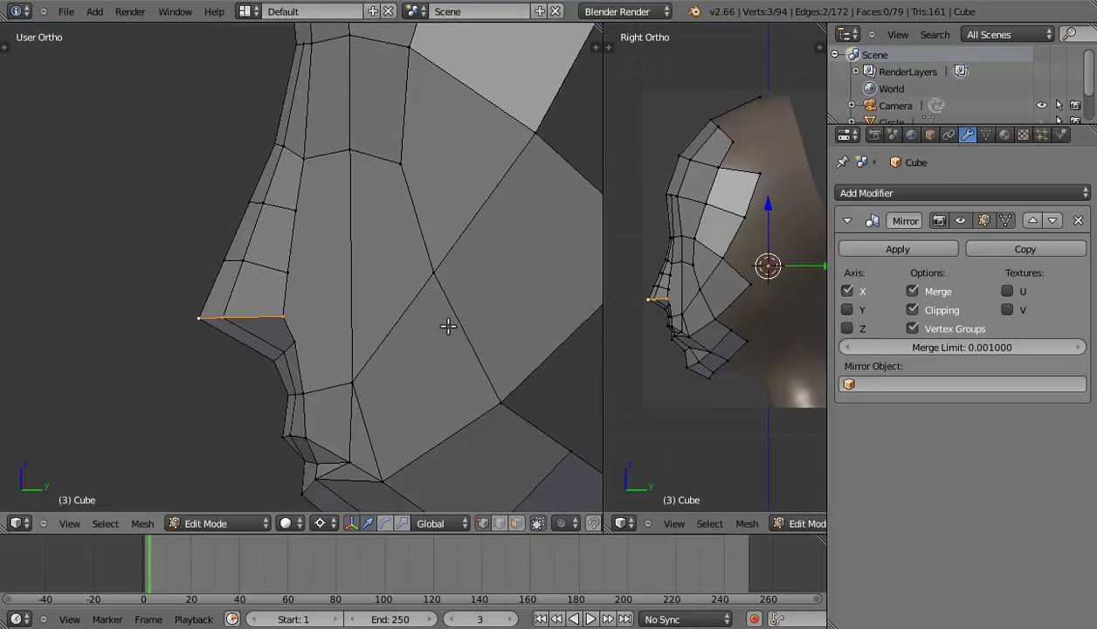
pyautogui.press('KP_1')
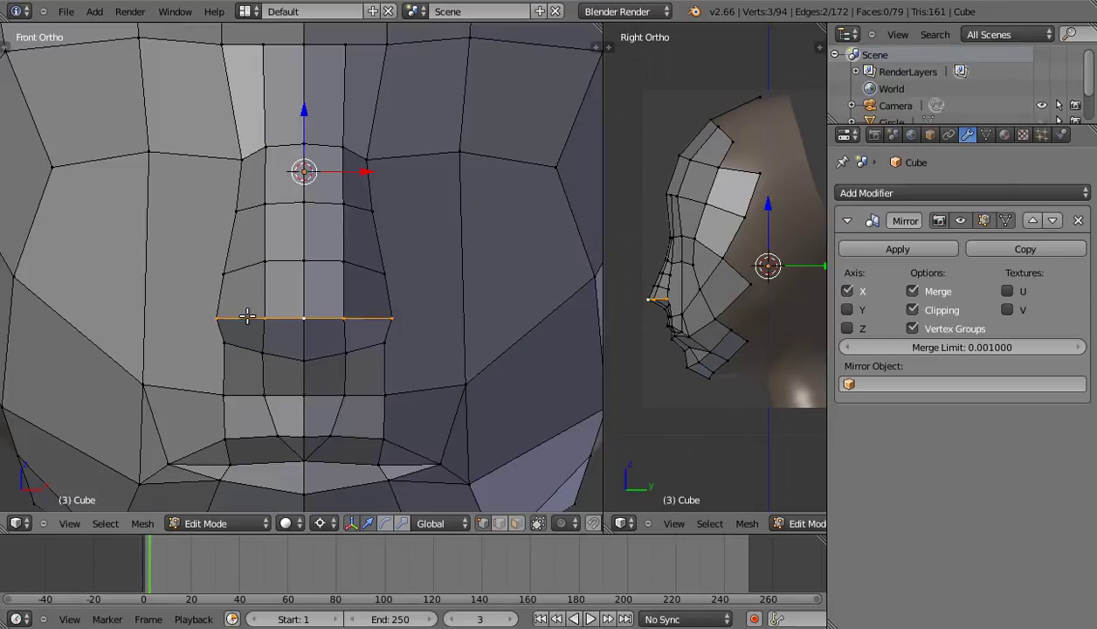
pyautogui.press('e')
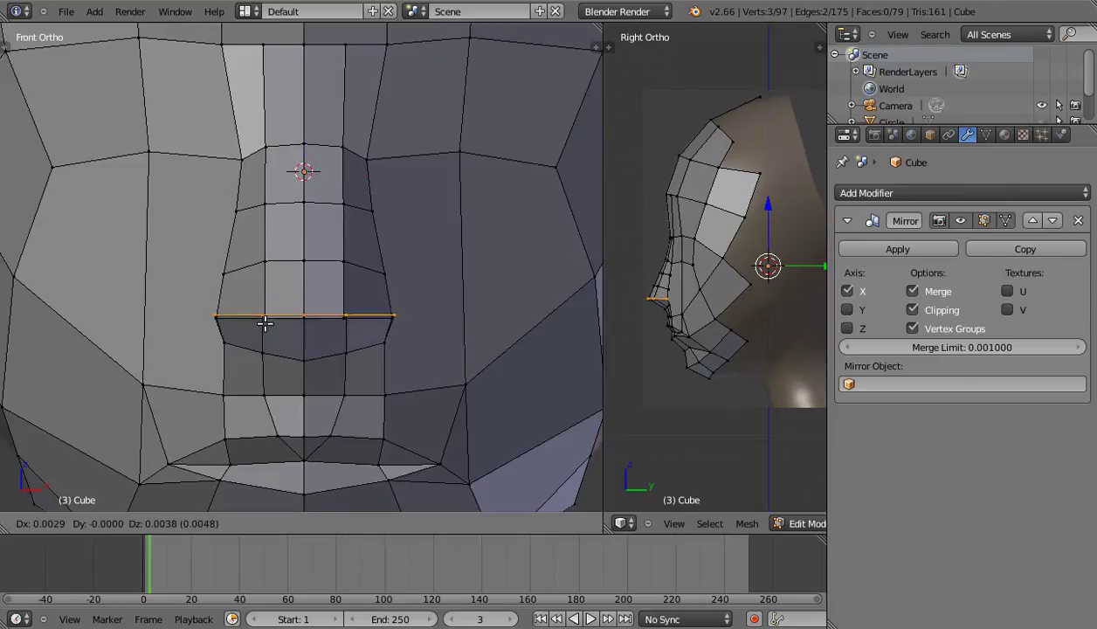
pyautogui.click(279, 341)
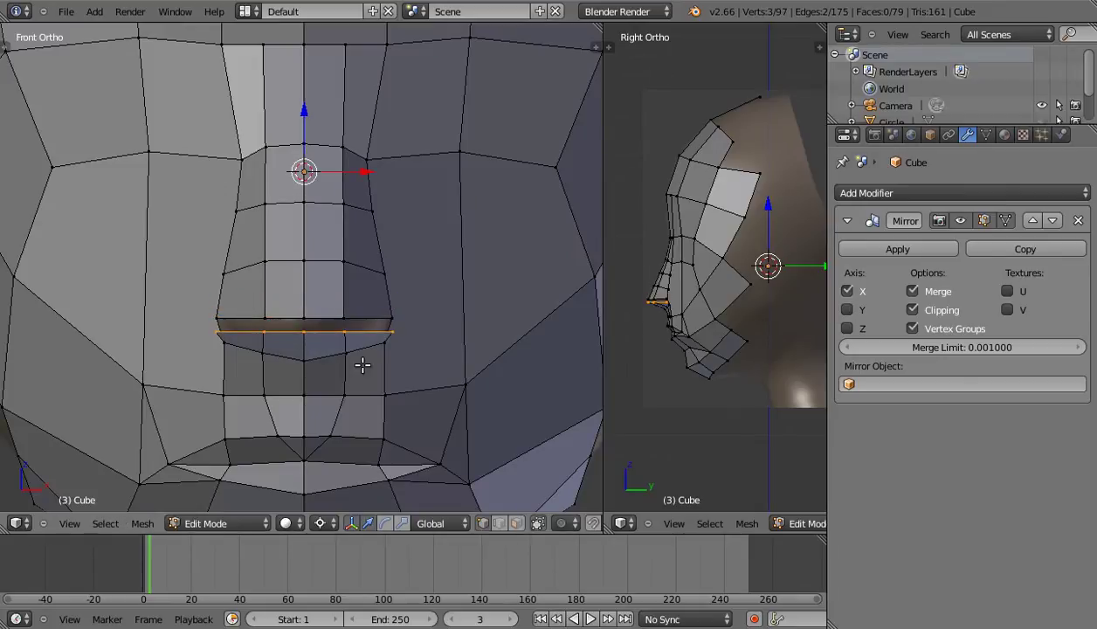
# Fill the left and right side gaps of the nose base with new faces.
pyautogui.scroll(2, 326, 352)
pyautogui.scroll(1, 306, 332)
pyautogui.rightClick(276, 299)
pyautogui.keyDown('shift'); pyautogui.rightClick(345, 288); pyautogui.keyUp('shift')
pyautogui.keyDown('shift'); pyautogui.rightClick(344, 311); pyautogui.keyUp('shift')
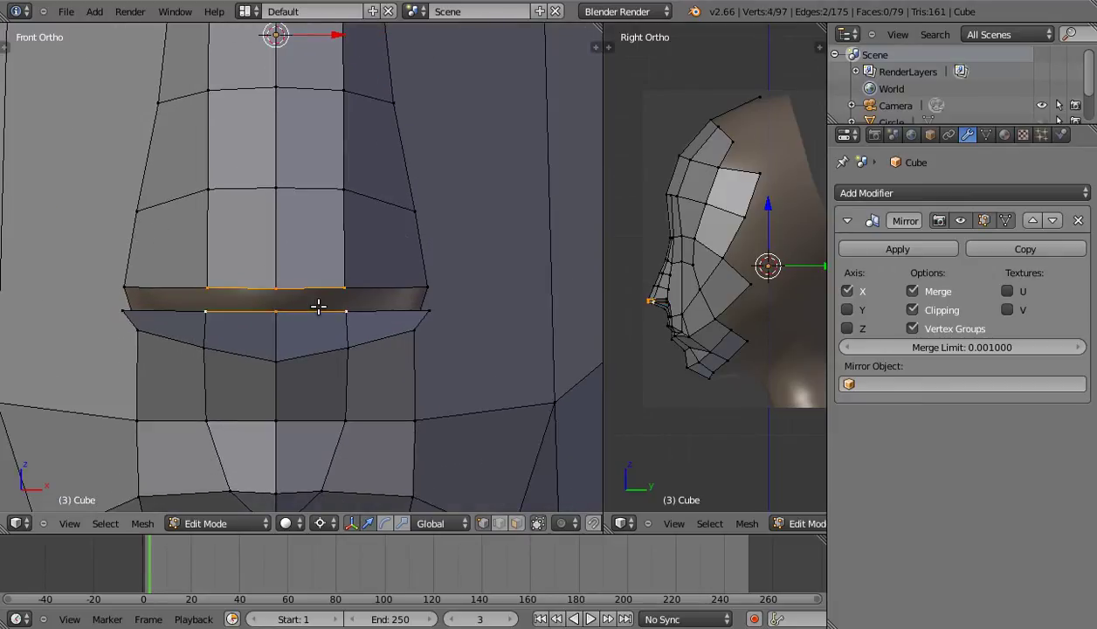
pyautogui.press('f')
pyautogui.rightClick(346, 309)
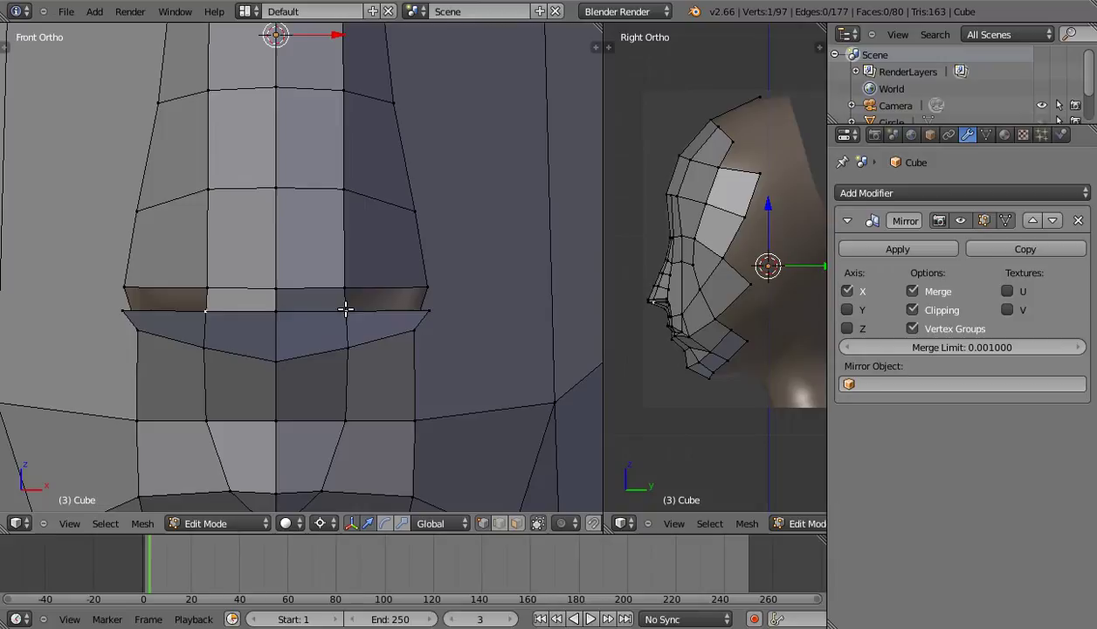
pyautogui.keyDown('shift'); pyautogui.rightClick(428, 287); pyautogui.keyUp('shift')
pyautogui.keyDown('shift'); pyautogui.rightClick(428, 310); pyautogui.keyUp('shift')
pyautogui.press('f')
# Raise the upper nose-base corner vertex and reposition the lower corner vertex.
pyautogui.moveTo(441, 337); pyautogui.dragTo(287, 342, button='middle')
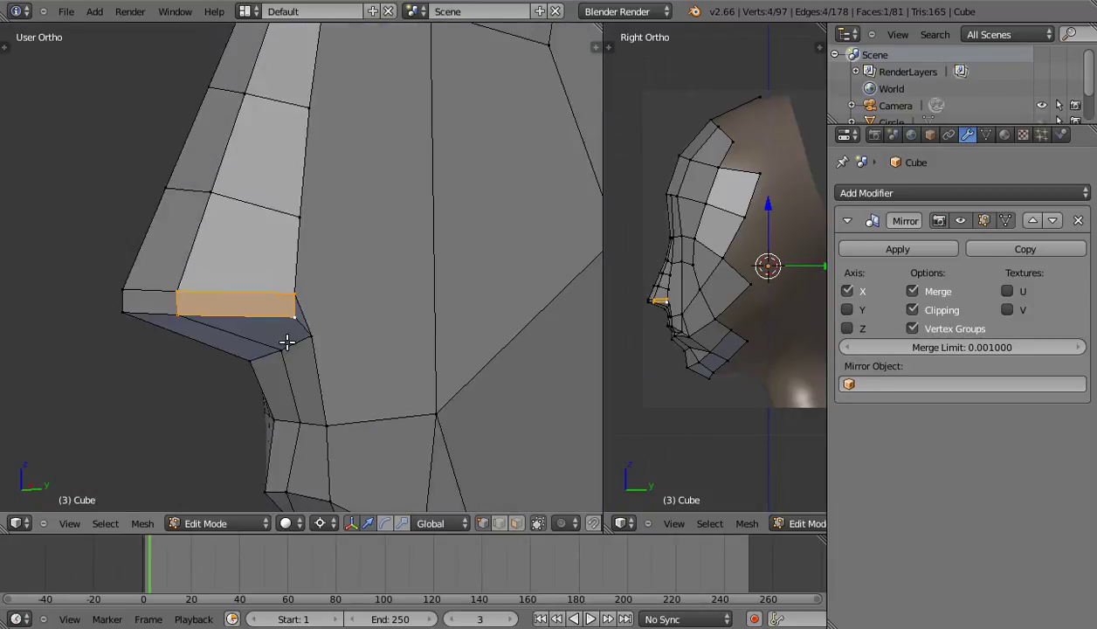
pyautogui.rightClick(284, 287)
pyautogui.press('g')
pyautogui.click(289, 261)
pyautogui.rightClick(306, 326)
pyautogui.press('g')
pyautogui.click(324, 325)
pyautogui.press('KP_1')
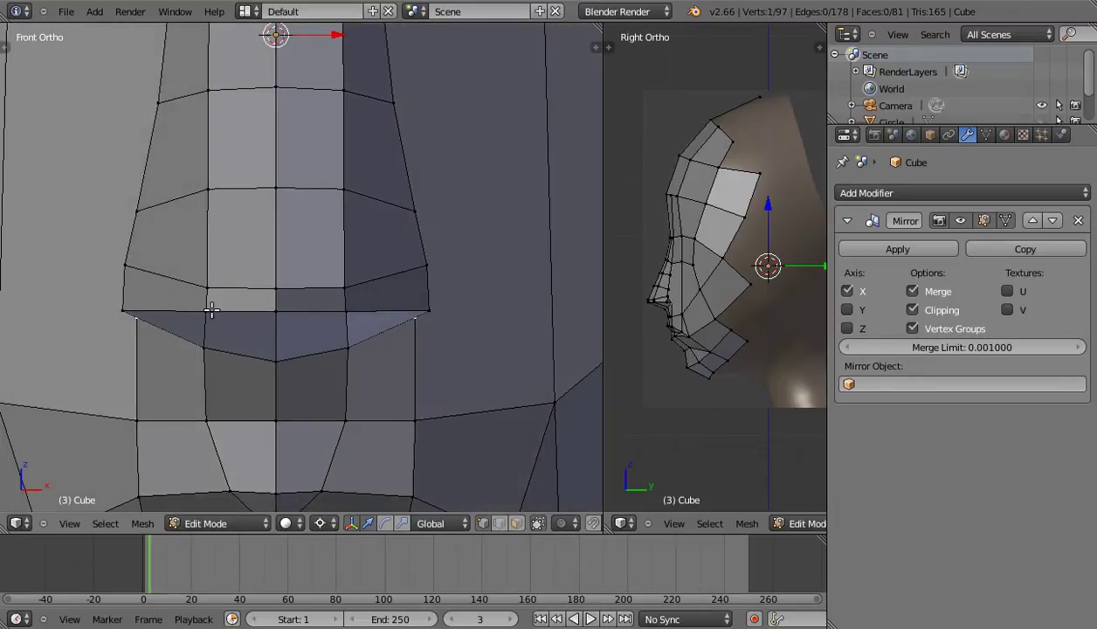
pyautogui.press('KP_Decimal')
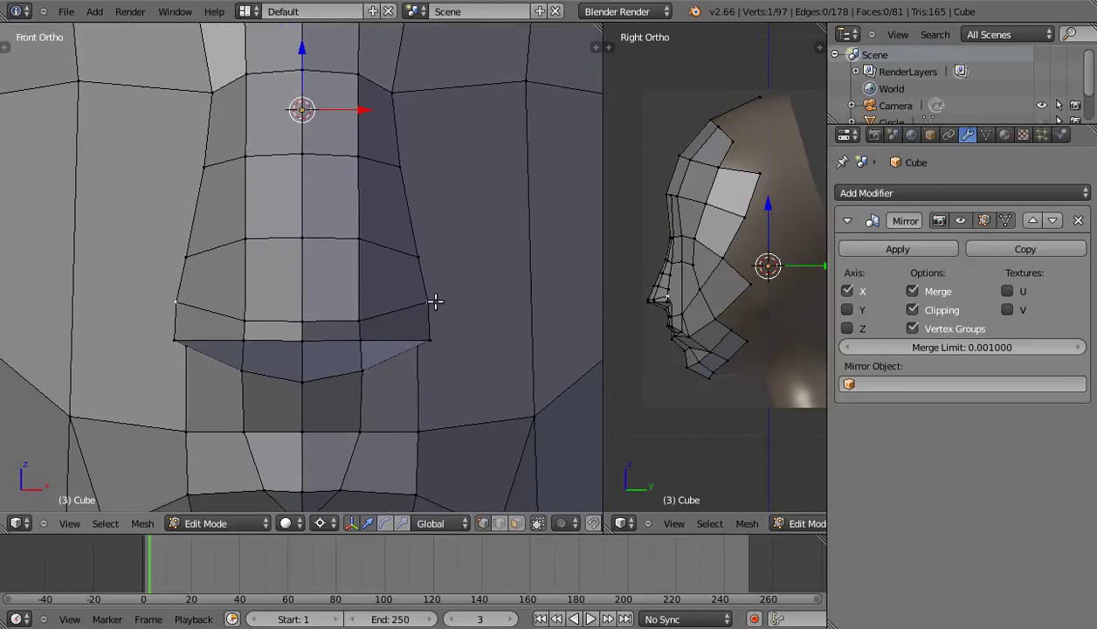
# In wireframe, raise the nose base's centre vertex and mirrored side vertices.
pyautogui.press('z')
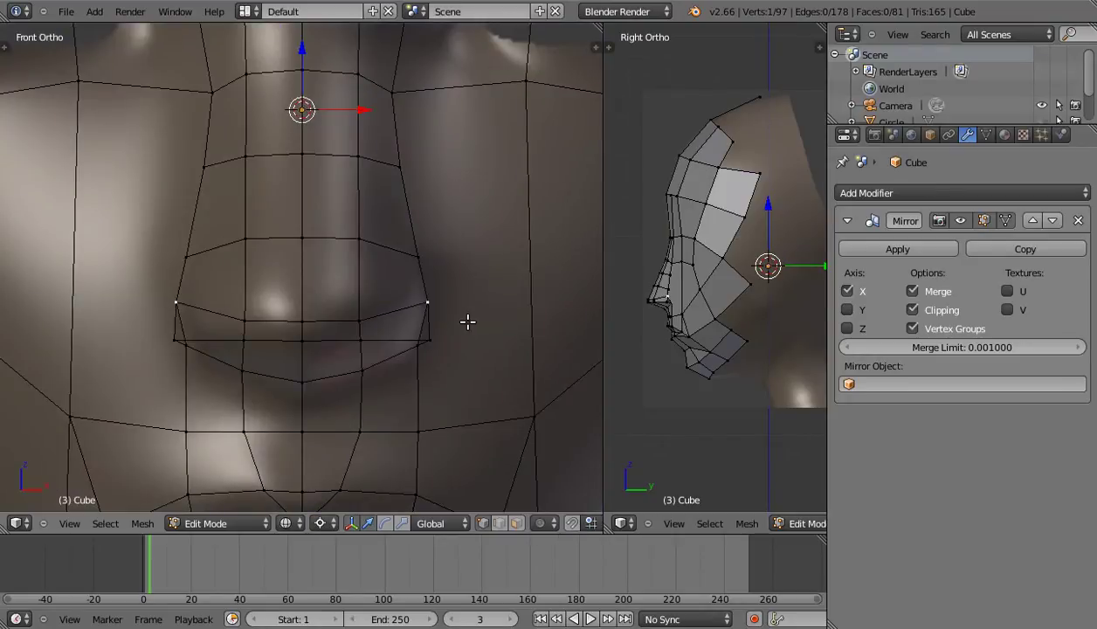
pyautogui.rightClick(302, 317)
pyautogui.press('g')
pyautogui.click(346, 282)
pyautogui.rightClick(351, 300)
pyautogui.press('g')
pyautogui.click(343, 293)
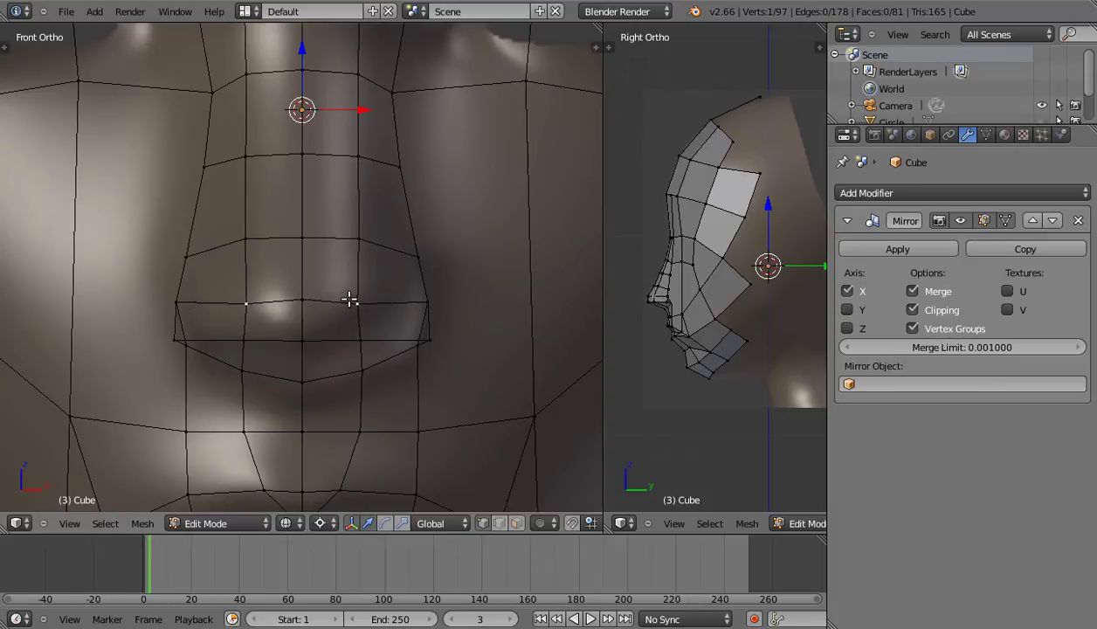
# Shift the side vertices sideways and inward, and move the outer nose-base vertex.
pyautogui.press('g')
pyautogui.click(171, 339)
pyautogui.press('g')
pyautogui.click(445, 373)
pyautogui.rightClick(360, 298)
pyautogui.press('g')
pyautogui.click(361, 289)
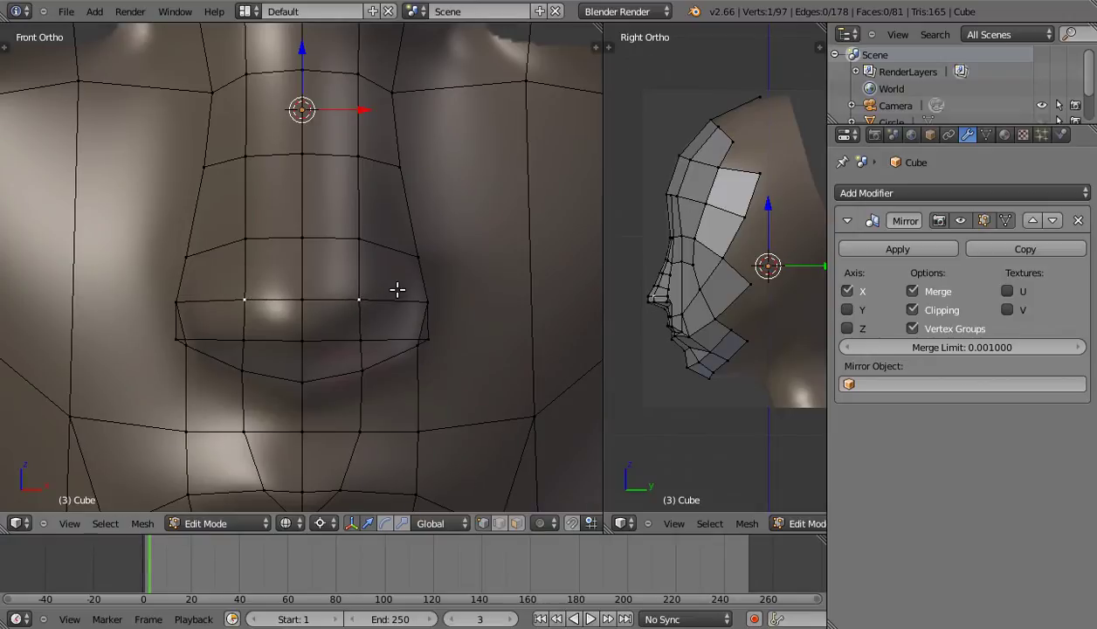
# In Right view, drag the nose-tip and underside vertices onto the side reference outline.
pyautogui.press('KP_3')
pyautogui.scroll(-1, 360, 303)
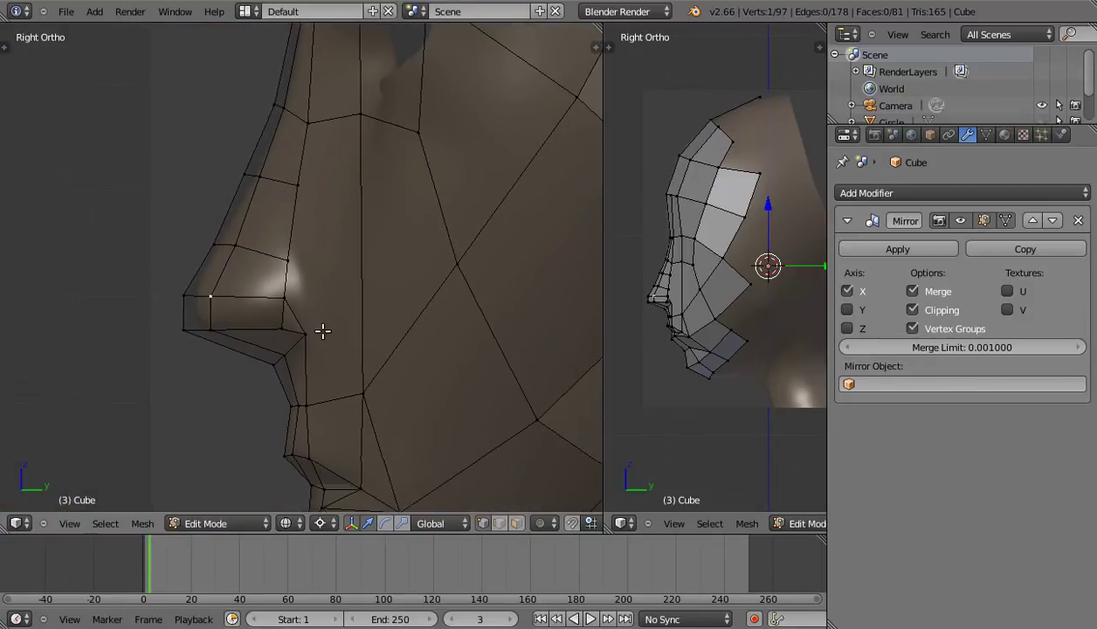
pyautogui.scroll(-1, 320, 328)
pyautogui.scroll(3, 209, 334)
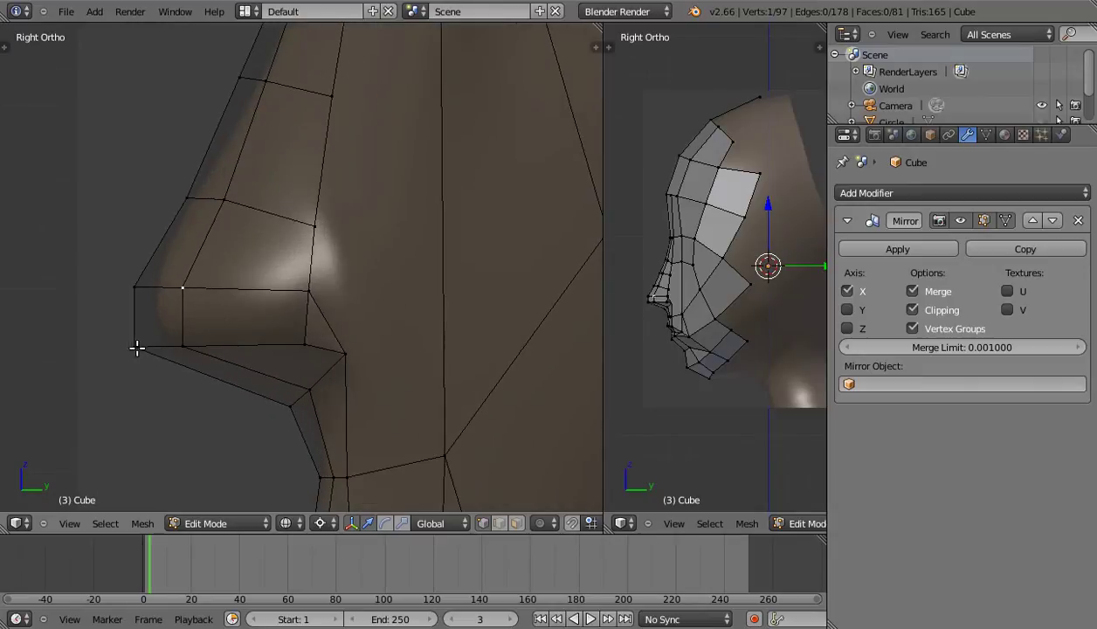
pyautogui.moveTo(137, 348); pyautogui.dragTo(150, 353, button='right')
pyautogui.moveTo(133, 281); pyautogui.dragTo(148, 281, button='right')
pyautogui.moveTo(145, 349); pyautogui.dragTo(159, 349, button='right')
pyautogui.moveTo(185, 285); pyautogui.dragTo(177, 270, button='right')
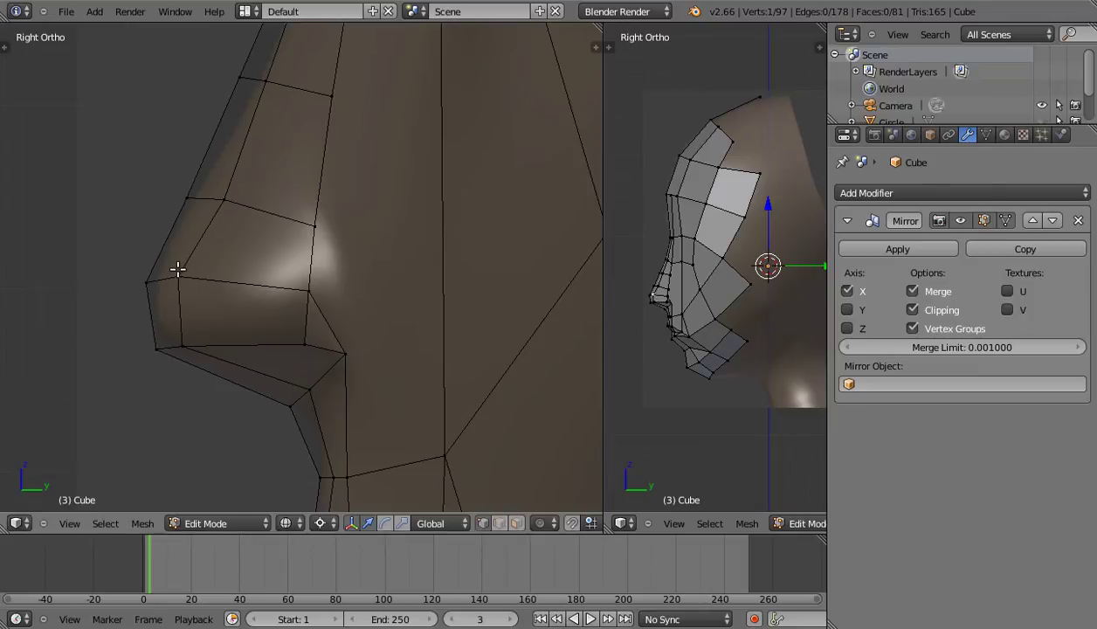
pyautogui.rightClick(184, 345)
pyautogui.press('g')
pyautogui.click(254, 332)
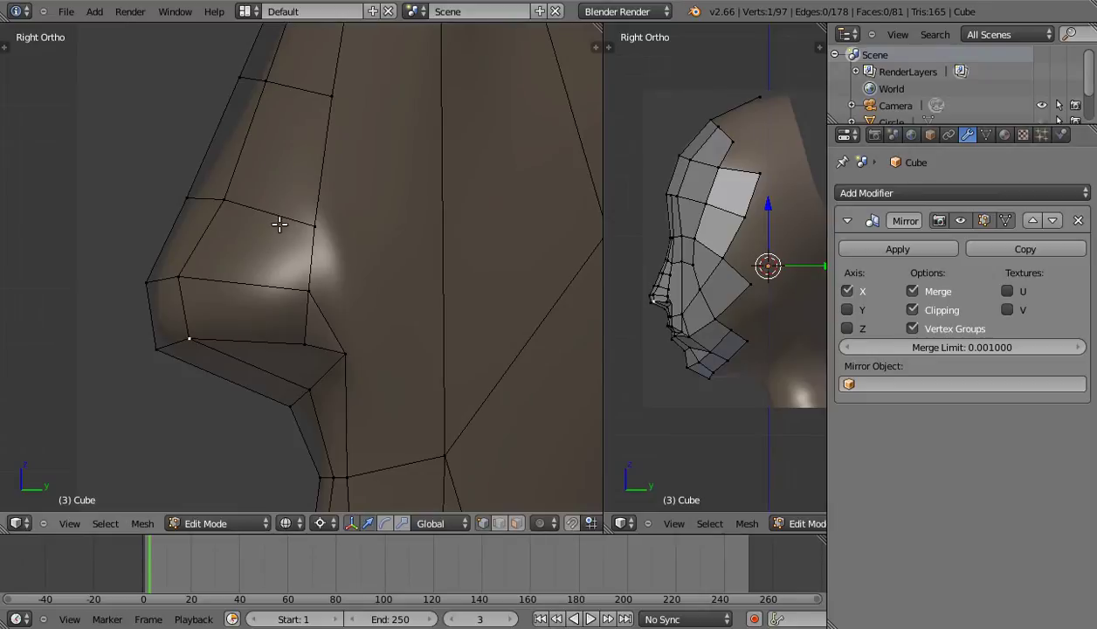
pyautogui.keyDown('shift'); pyautogui.moveTo(279, 224); pyautogui.dragTo(299, 300, button='middle'); pyautogui.keyUp('shift')
pyautogui.scroll(-2, 323, 235)
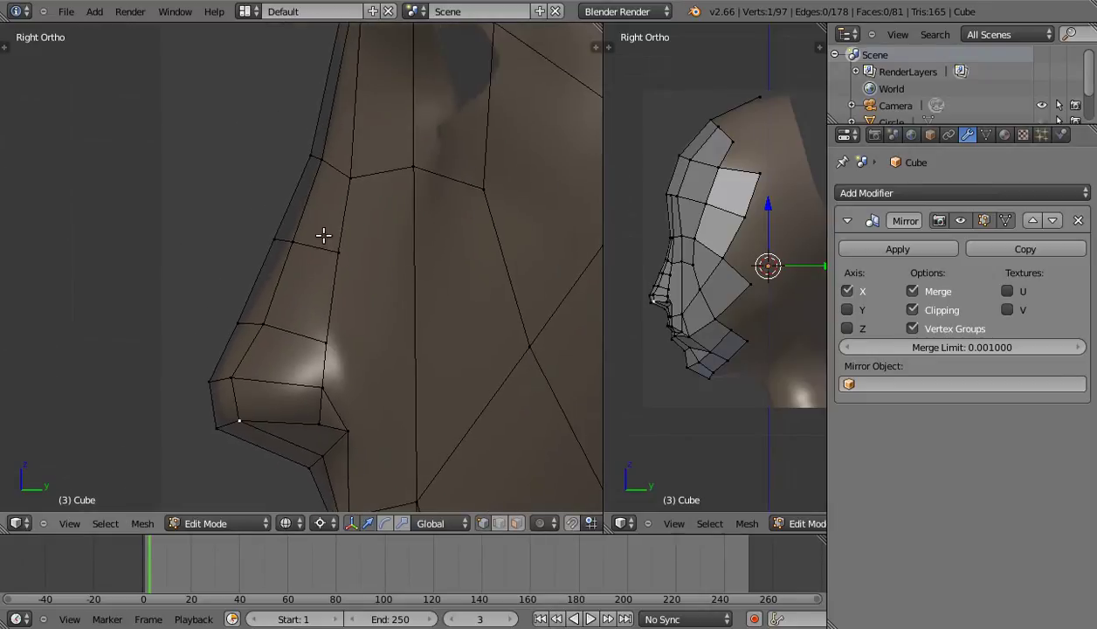
# Move the lower nose vertices and a nose-bridge vertex toward the side reference.
pyautogui.press('g')
pyautogui.click(276, 251)
pyautogui.press('g')
pyautogui.click(321, 275)
pyautogui.rightClick(325, 164)
pyautogui.press('g')
pyautogui.click(336, 175)
pyautogui.press('g')
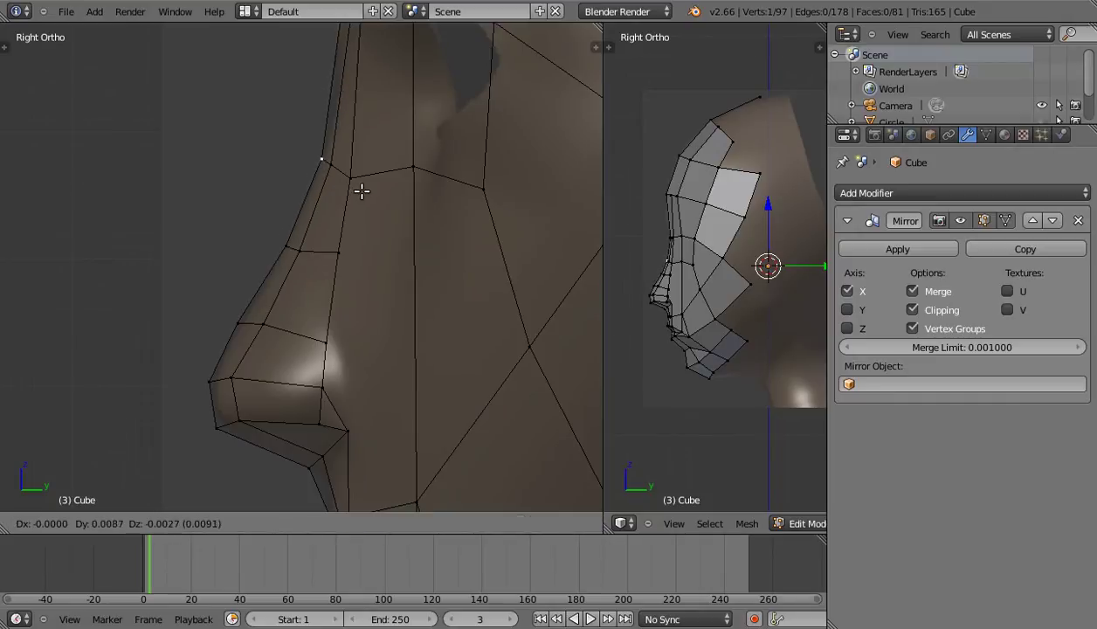
pyautogui.click(364, 186)
# Edge-slide the bridge edge down along the nose bridge.
pyautogui.keyDown('shift'); pyautogui.moveTo(365, 181); pyautogui.dragTo(356, 232, button='middle'); pyautogui.keyUp('shift')
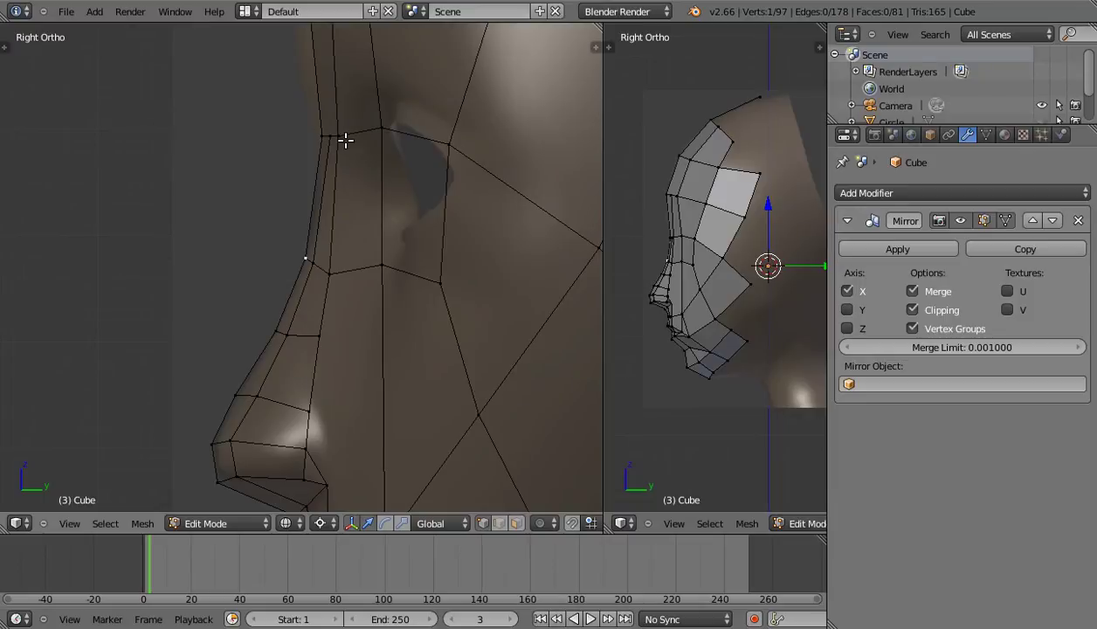
pyautogui.keyDown('shift'); pyautogui.rightClick(380, 131); pyautogui.keyUp('shift')
pyautogui.press('g')
# Nudge individual vertices on the nose side and near the tip into place.
pyautogui.press('g')
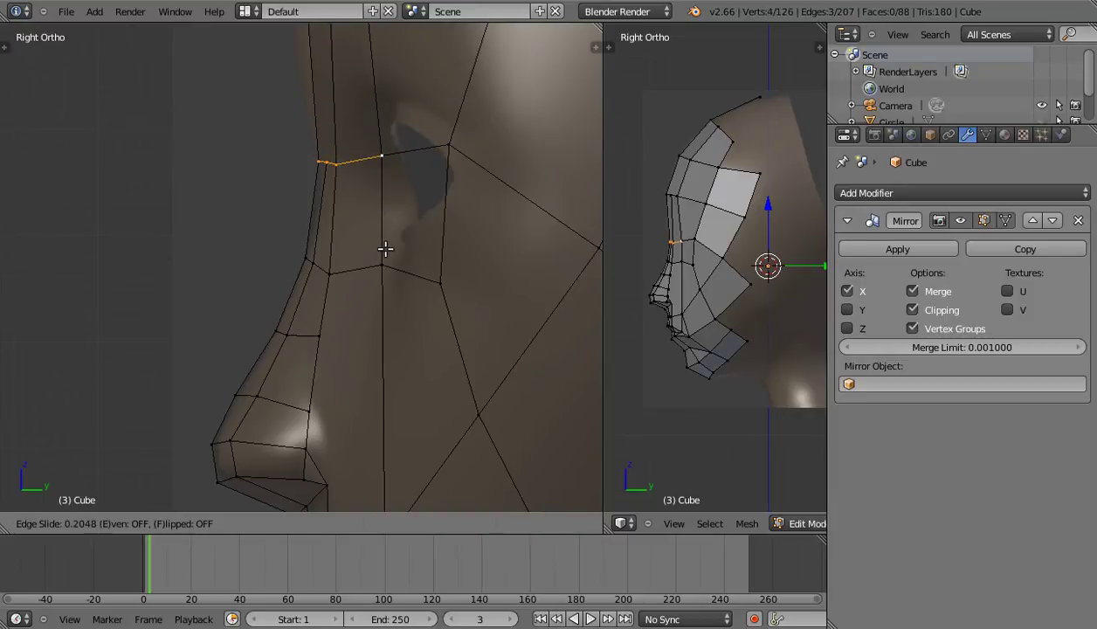
pyautogui.click(381, 248)
pyautogui.keyDown('shift'); pyautogui.moveTo(362, 321); pyautogui.dragTo(362, 239, button='middle'); pyautogui.keyUp('shift')
pyautogui.rightClick(325, 262)
pyautogui.press('g')
pyautogui.click(332, 273)
pyautogui.rightClick(338, 188)
pyautogui.press('g')
pyautogui.click(342, 190)
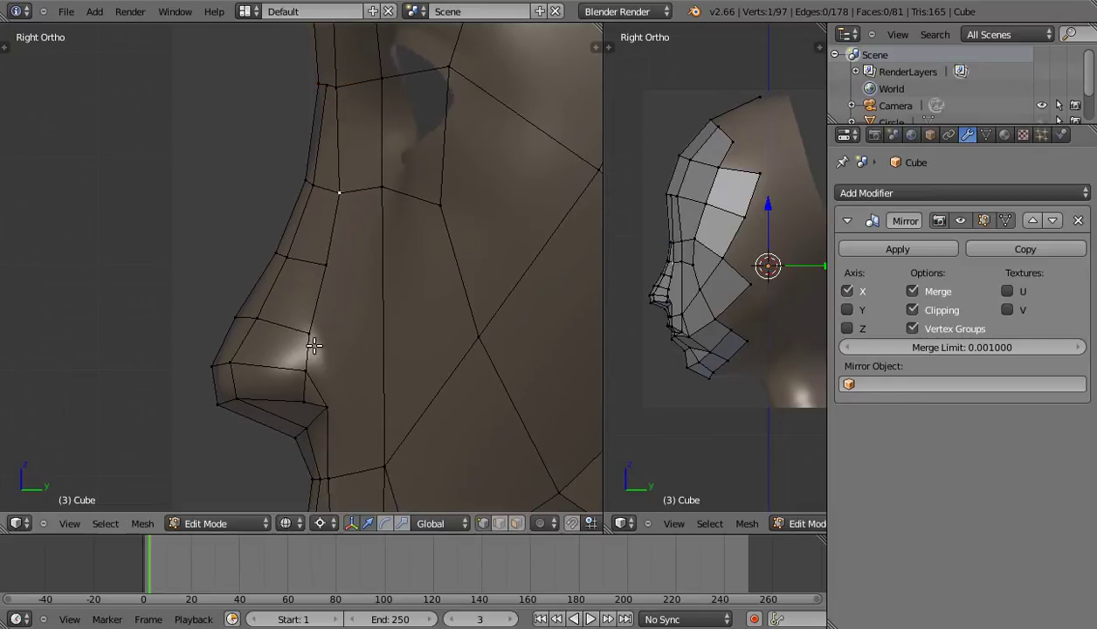
pyautogui.rightClick(313, 341)
pyautogui.press('g')
pyautogui.click(317, 331)
# Return to solid shading and move the nostril-corner vertex slightly back in side view.
pyautogui.scroll(-2, 325, 359)
pyautogui.scroll(-1, 340, 336)
pyautogui.hotkey('alt', 'z')
pyautogui.moveTo(340, 336)
pyautogui.mouseDown(button='middle')
pyautogui.moveTo(417, 339)
pyautogui.moveTo(399, 312)
pyautogui.moveTo(320, 346)
pyautogui.mouseUp(button='middle')
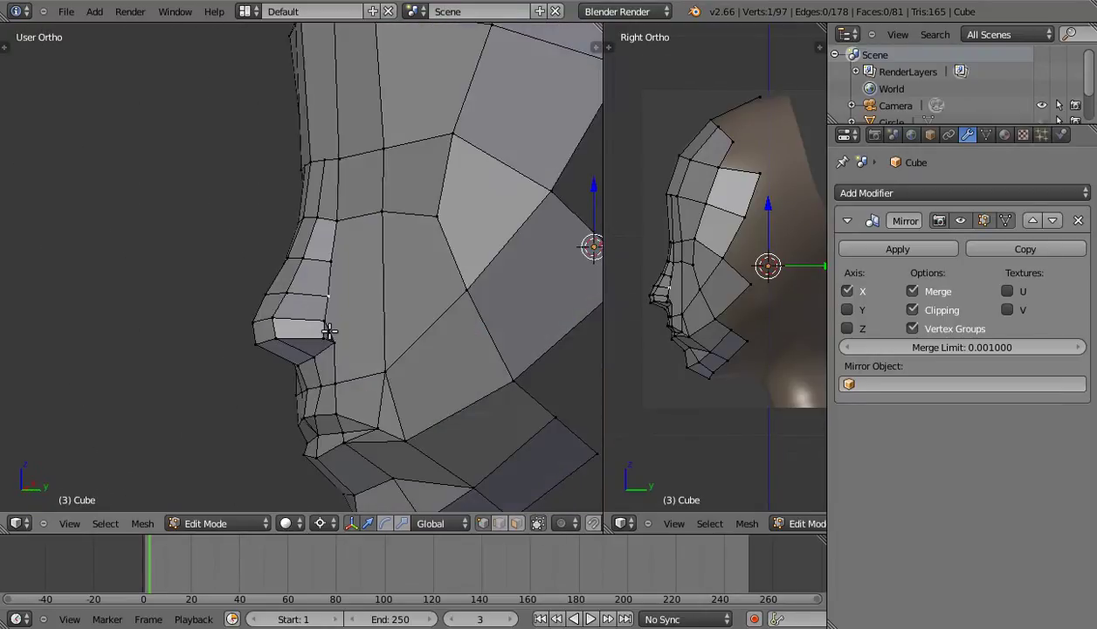
pyautogui.press('KP_3')
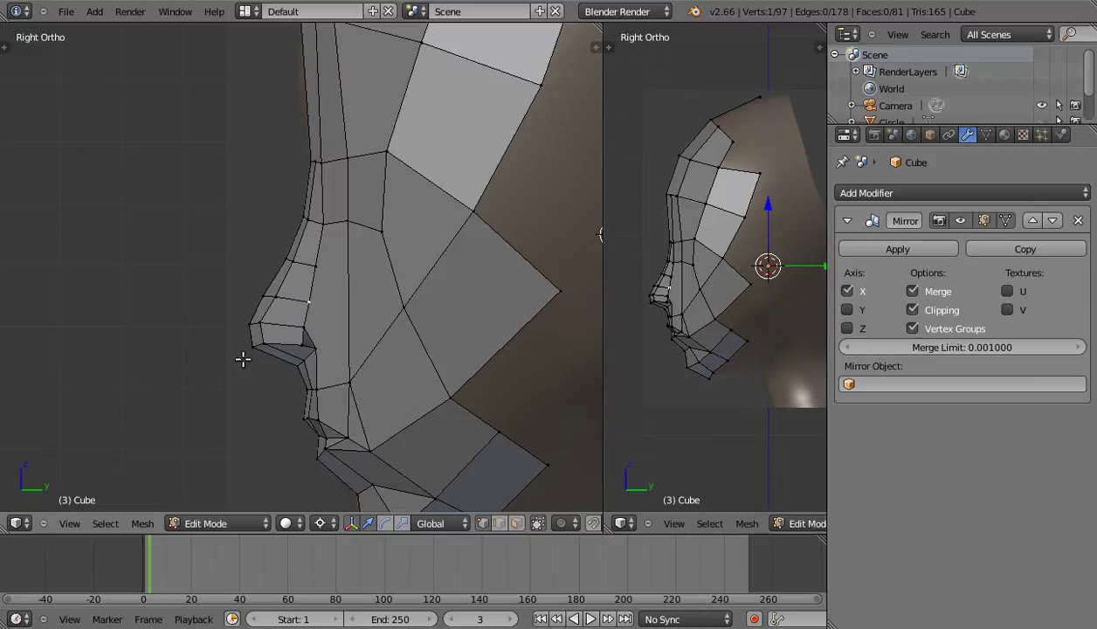
pyautogui.scroll(1, 333, 367)
pyautogui.scroll(1, 323, 360)
pyautogui.scroll(1, 323, 360)
pyautogui.scroll(1, 332, 313)
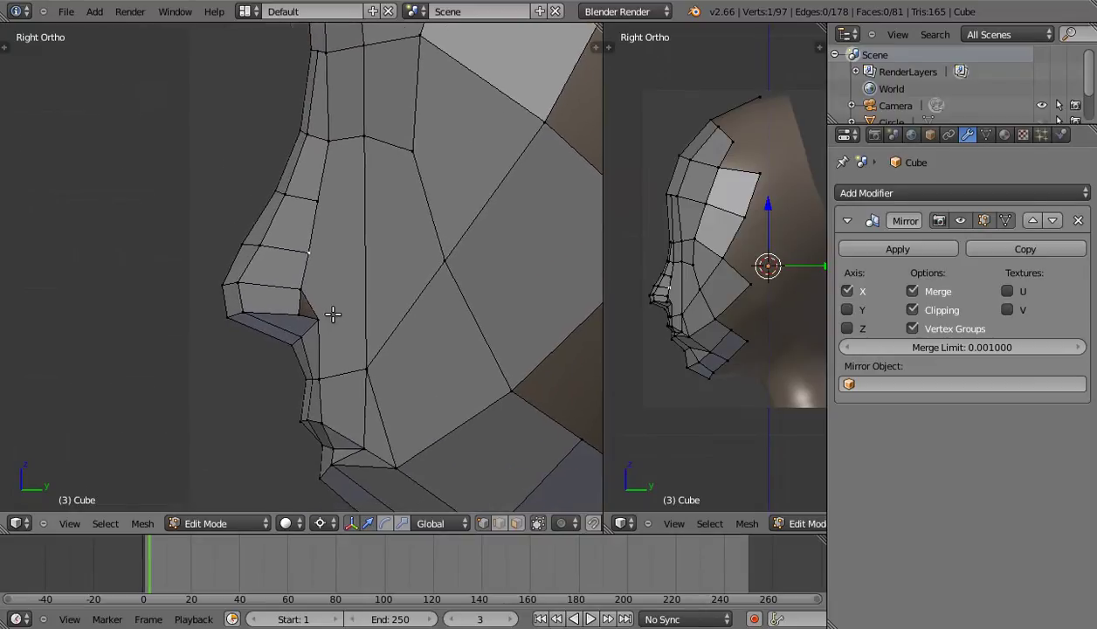
pyautogui.scroll(2, 345, 328)
pyautogui.scroll(1, 349, 327)
pyautogui.keyDown('shift'); pyautogui.moveTo(349, 327); pyautogui.dragTo(357, 284, button='middle'); pyautogui.keyUp('shift')
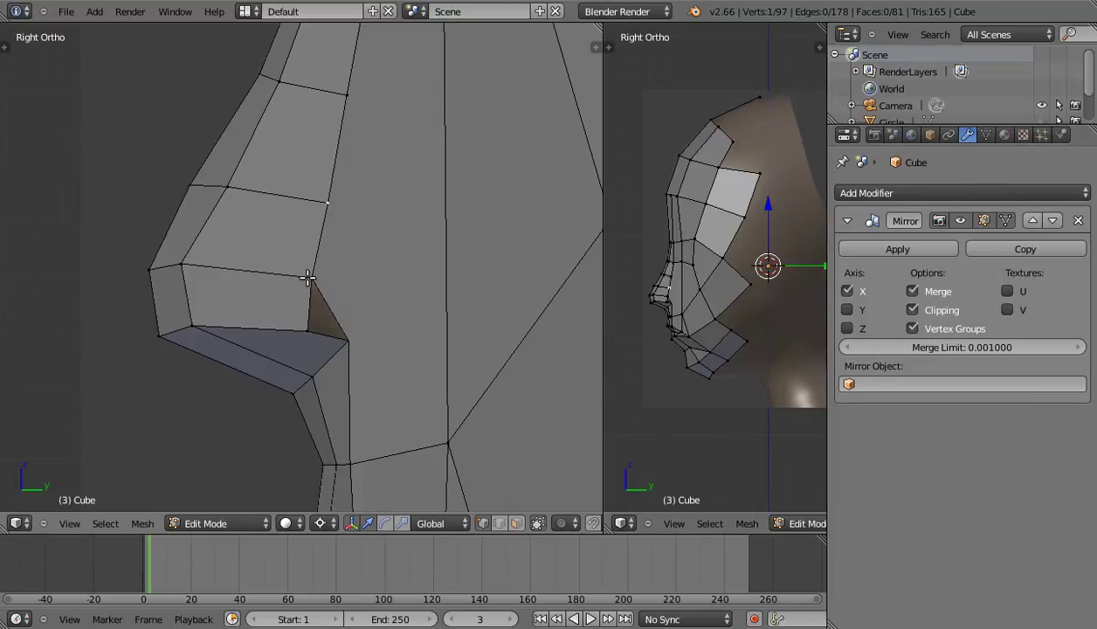
pyautogui.moveTo(308, 277); pyautogui.dragTo(313, 277, button='right')
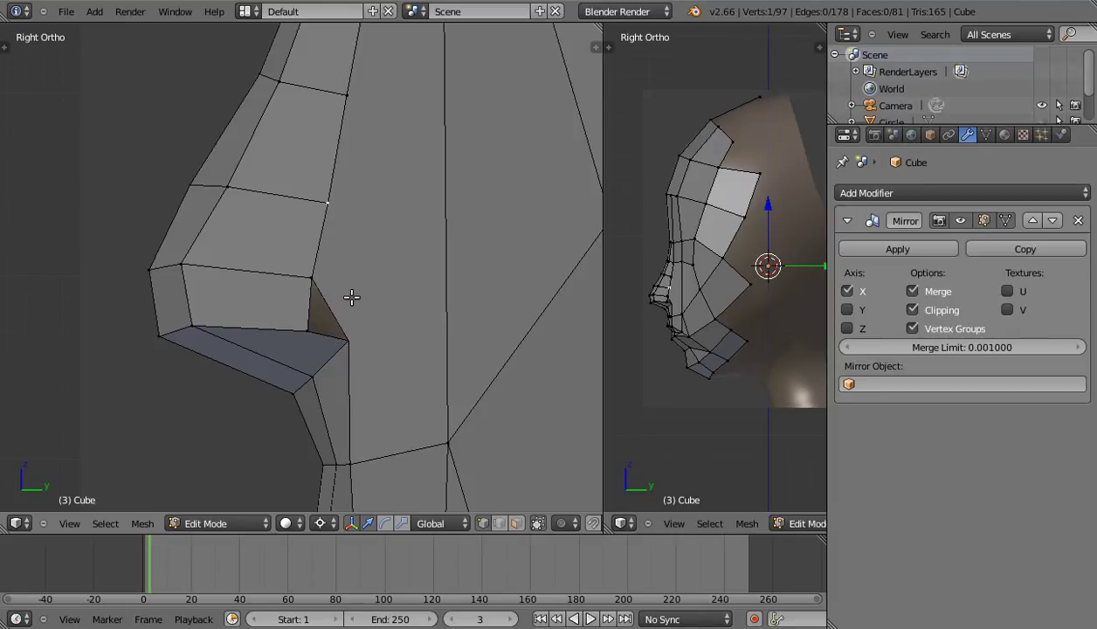
# Knife-cut a new edge across the nostril face from the corner vertex to the lower vertex.
pyautogui.press('k')
pyautogui.click(313, 278)
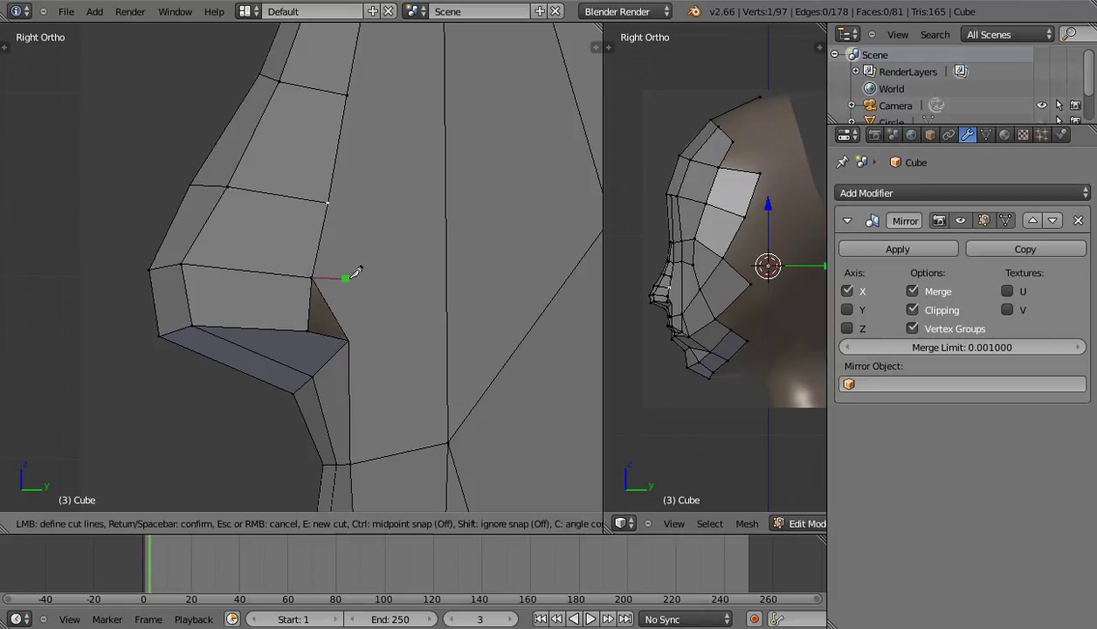
pyautogui.click(354, 278)
pyautogui.click(358, 329)
pyautogui.press('Return')
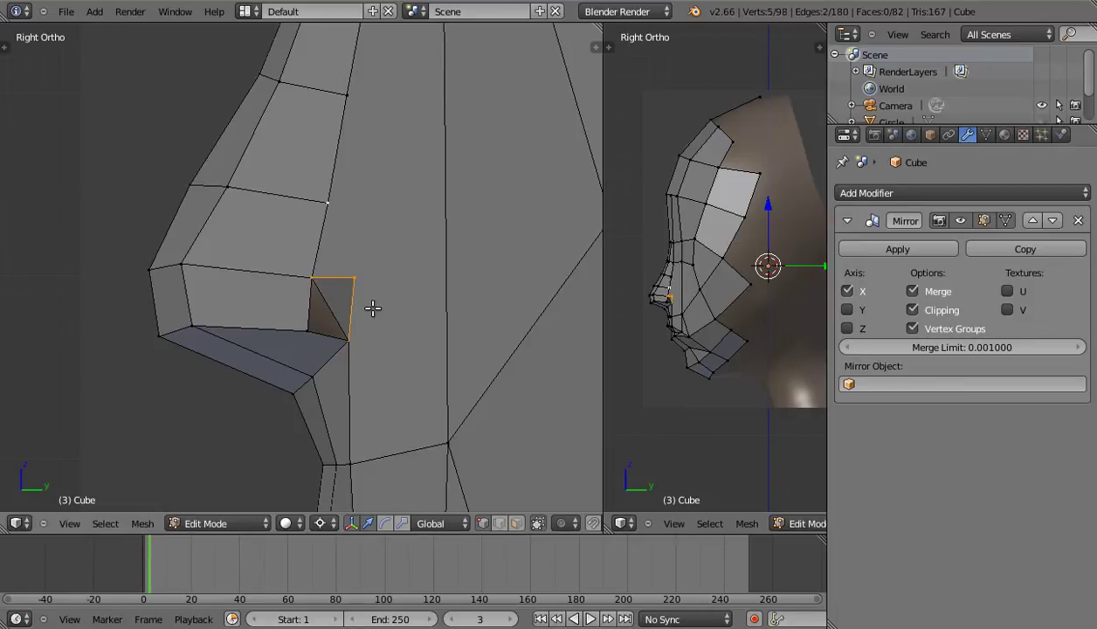
# Delete the diagonal nose edge using Only Edges & Faces.
pyautogui.click(352, 319)
pyautogui.rightClick(341, 318)
pyautogui.press('x')
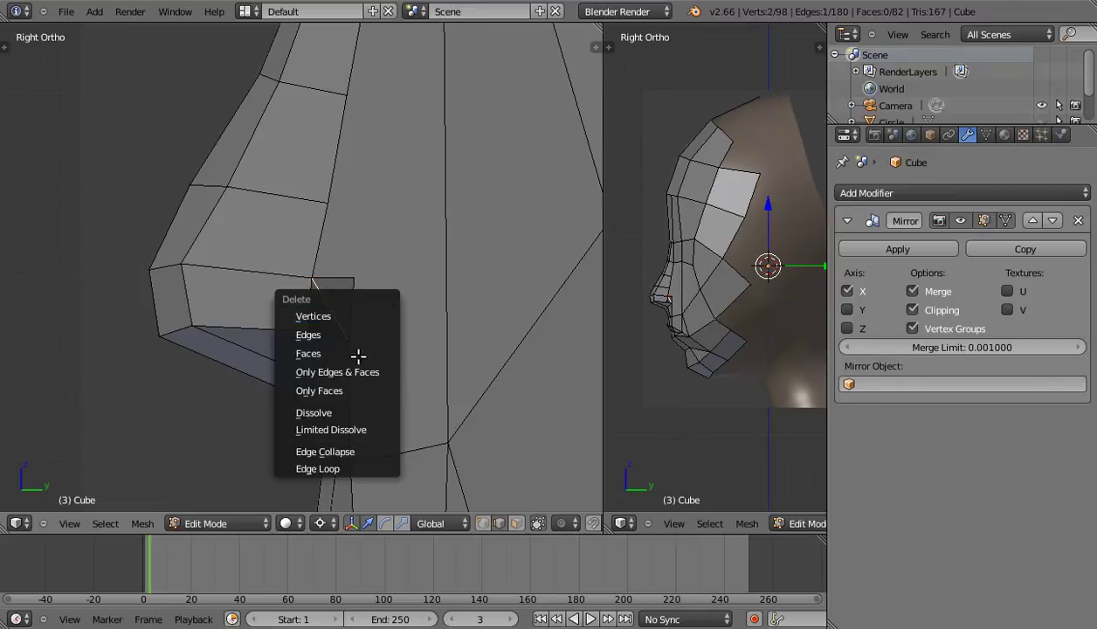
pyautogui.click(357, 368)
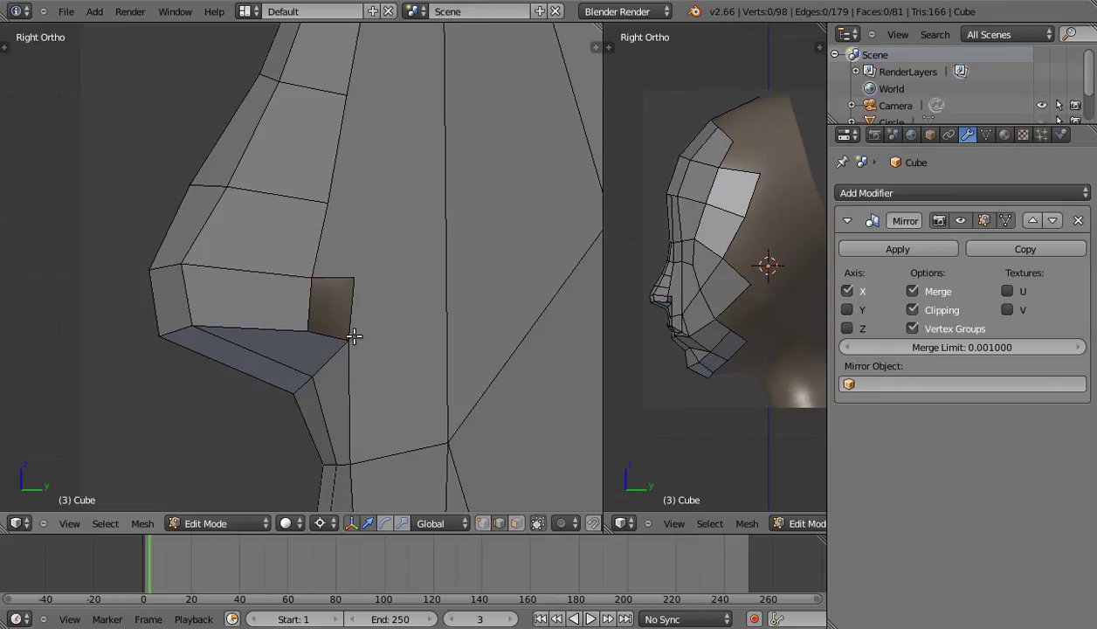
# Fill the nostril corner, lower and top-right vertices with a new four-sided face.
pyautogui.hotkey('ctrl', 'Tab')
pyautogui.click(345, 316)
pyautogui.rightClick(311, 277)
pyautogui.keyDown('shift'); pyautogui.rightClick(326, 333); pyautogui.keyUp('shift')
pyautogui.keyDown('shift'); pyautogui.rightClick(371, 283); pyautogui.keyUp('shift')
pyautogui.press('f')
pyautogui.moveTo(367, 306)
pyautogui.mouseDown(button='middle')
pyautogui.moveTo(384, 306)
pyautogui.moveTo(374, 293)
pyautogui.moveTo(430, 329)
pyautogui.moveTo(399, 289)
pyautogui.moveTo(443, 311)
pyautogui.moveTo(480, 308)
pyautogui.moveTo(391, 293)
pyautogui.moveTo(472, 247)
pyautogui.moveTo(422, 262)
pyautogui.moveTo(407, 286)
pyautogui.mouseUp(button='middle')
pyautogui.rightClick(385, 276)
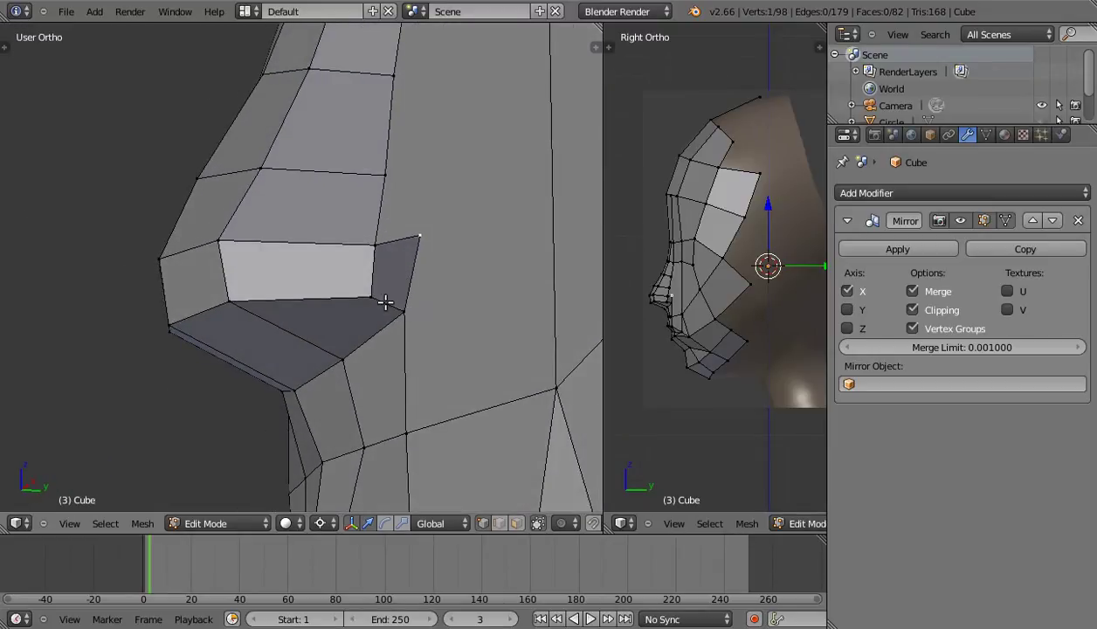
# Merge the short nostril-corner edge into a single vertex at center.
pyautogui.moveTo(373, 293)
pyautogui.mouseDown(button='middle')
pyautogui.moveTo(419, 287)
pyautogui.moveTo(461, 237)
pyautogui.moveTo(414, 277)
pyautogui.mouseUp(button='middle')
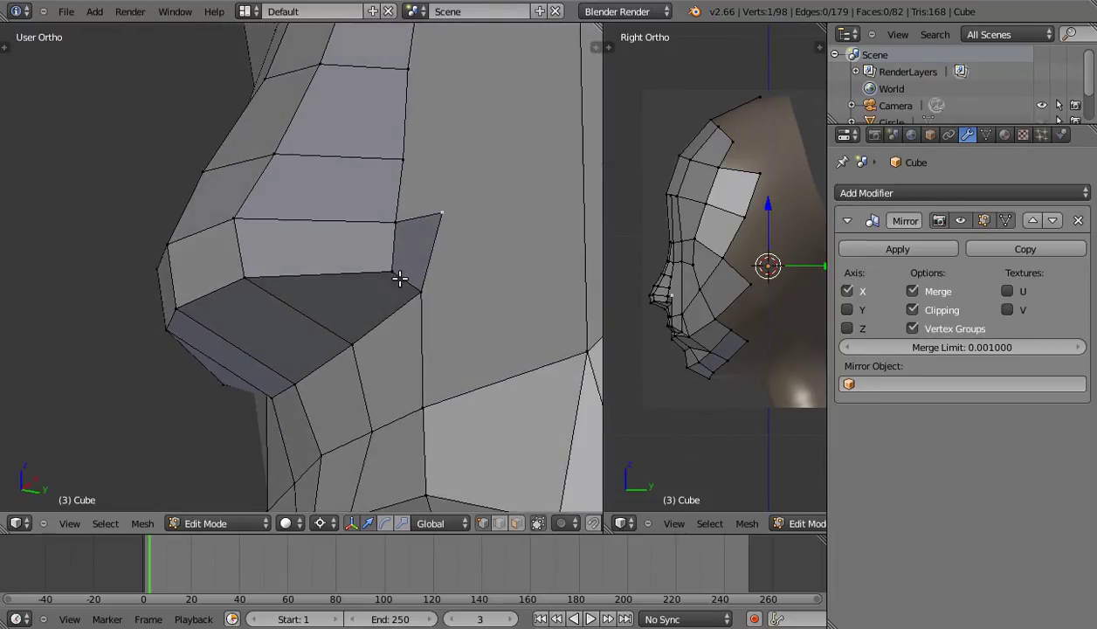
pyautogui.keyDown('alt'); pyautogui.rightClick(402, 280); pyautogui.keyUp('alt')
pyautogui.hotkey('alt', 'm')
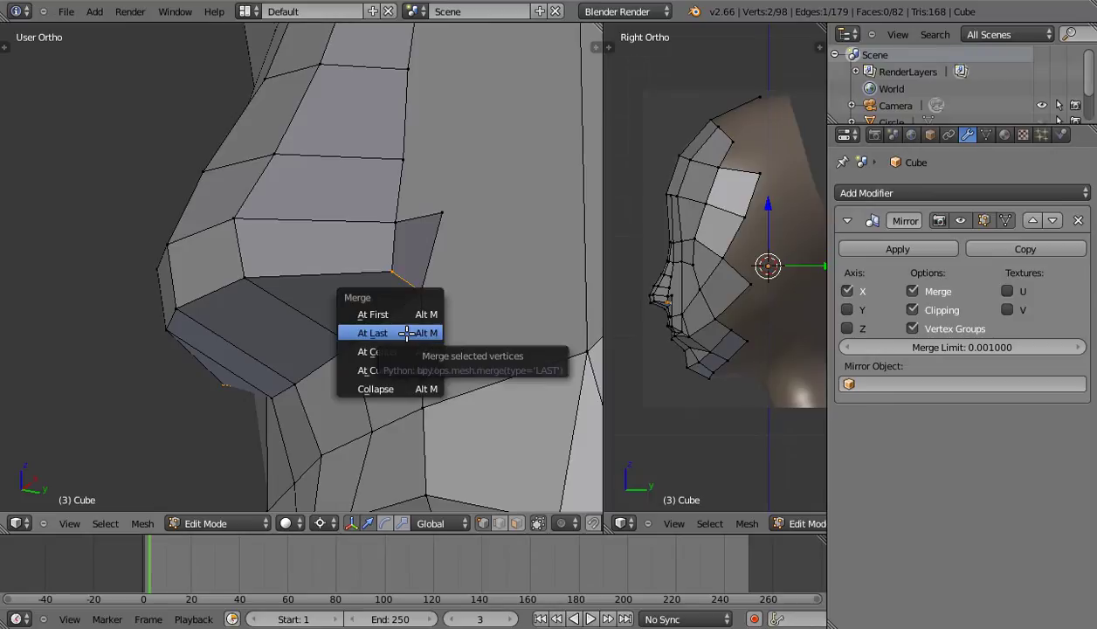
pyautogui.click(401, 351)
# Subdivide the nostril-tip edge and move its new midpoint outward to form a quad.
pyautogui.moveTo(421, 289)
pyautogui.mouseDown(button='middle')
pyautogui.moveTo(387, 301)
pyautogui.moveTo(378, 295)
pyautogui.moveTo(388, 287)
pyautogui.mouseUp(button='middle')
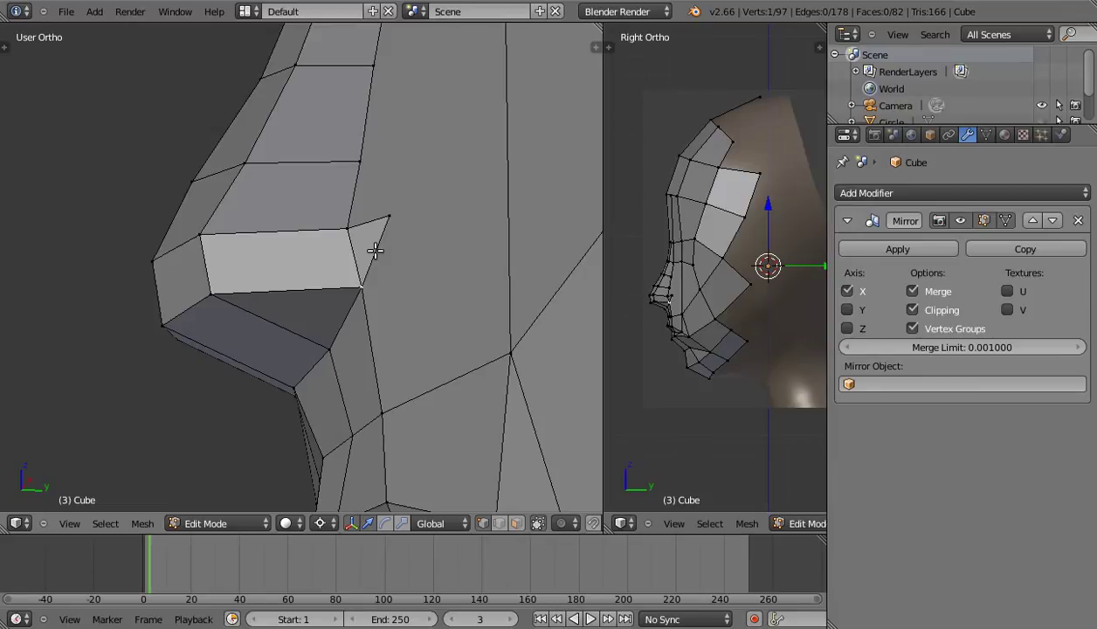
pyautogui.rightClick(386, 218)
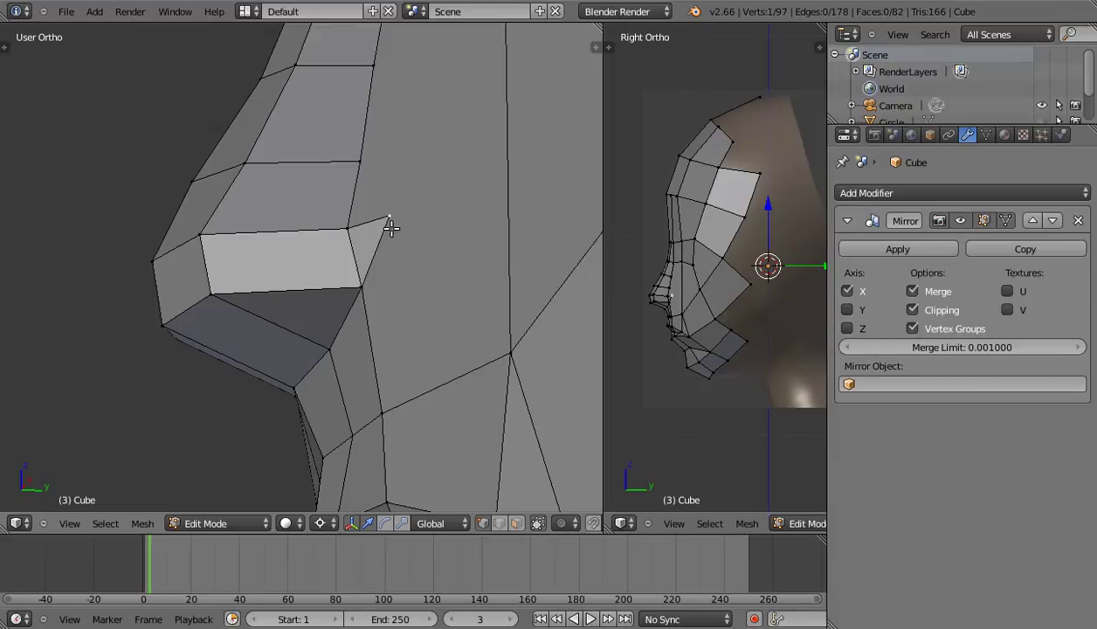
pyautogui.keyDown('shift'); pyautogui.rightClick(363, 285); pyautogui.keyUp('shift')
pyautogui.moveTo(384, 277); pyautogui.dragTo(387, 287, button='middle')
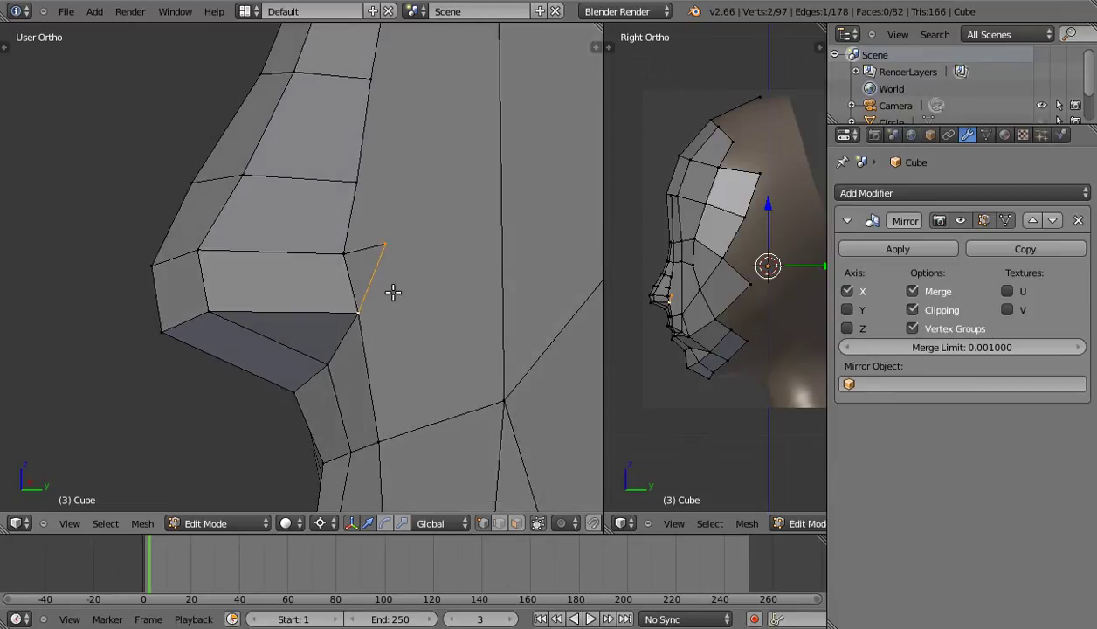
pyautogui.press('w')
pyautogui.click(373, 271)
pyautogui.rightClick(372, 273)
pyautogui.press('g')
pyautogui.click(399, 306)
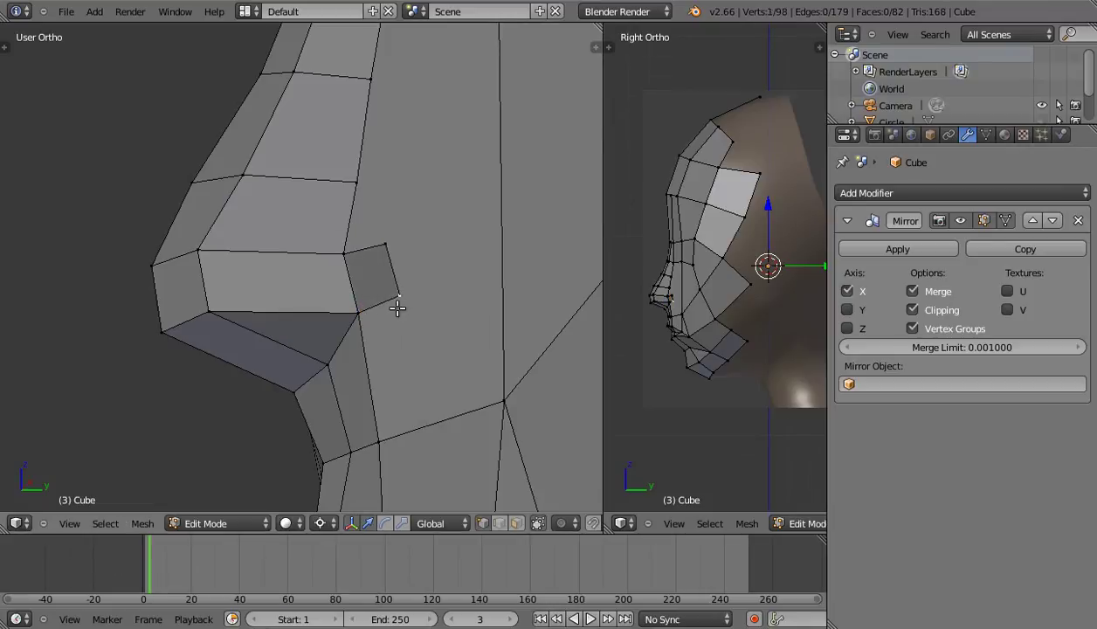
# Fill a new face between the nose side vertex and the outer nostril vertex.
pyautogui.moveTo(398, 307); pyautogui.dragTo(416, 233, button='middle')
pyautogui.rightClick(385, 202)
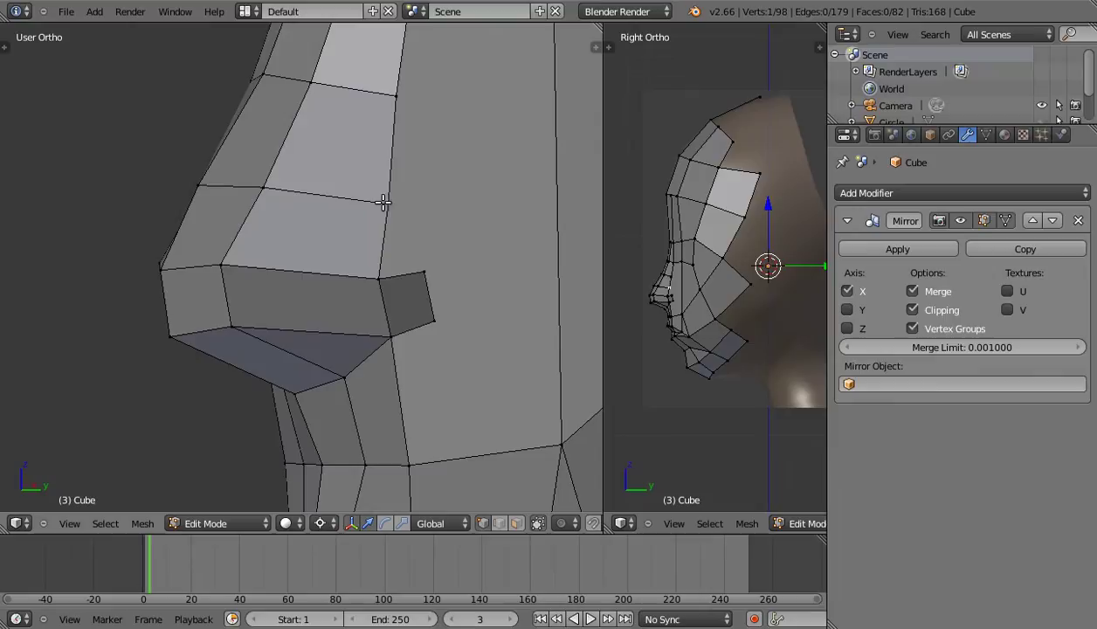
pyautogui.keyDown('shift'); pyautogui.rightClick(425, 271); pyautogui.keyUp('shift')
pyautogui.press('f')
pyautogui.moveTo(403, 238)
pyautogui.mouseDown(button='middle')
pyautogui.moveTo(367, 244)
pyautogui.moveTo(458, 240)
pyautogui.moveTo(405, 260)
pyautogui.mouseUp(button='middle')
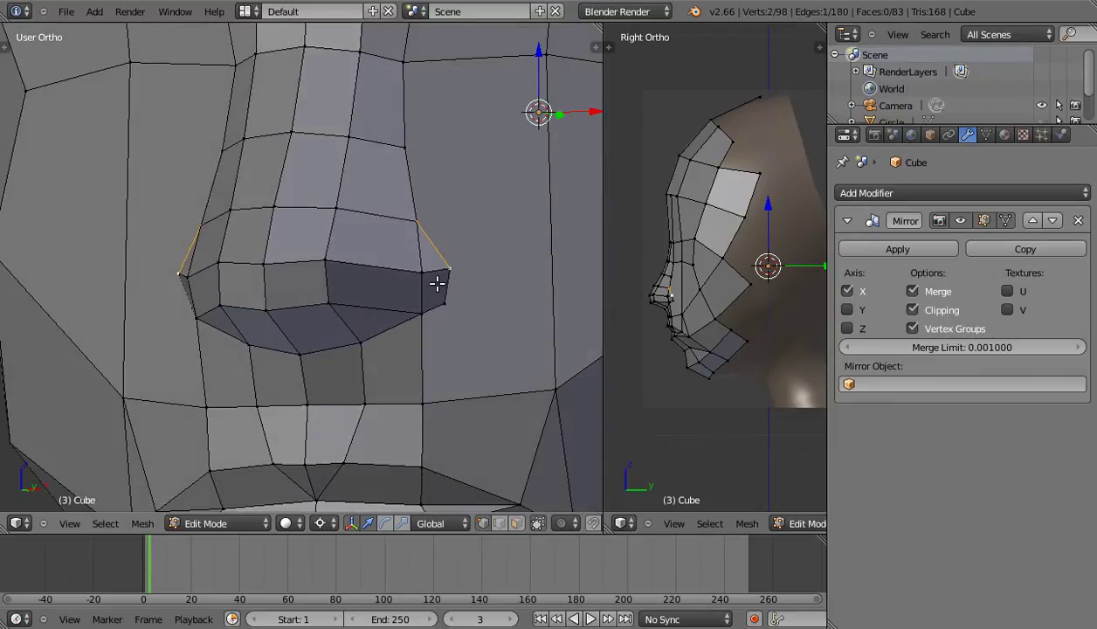
# In right side view with textured shading, shift the nose vertex and nostril vertex leftward.
pyautogui.press('KP_3')
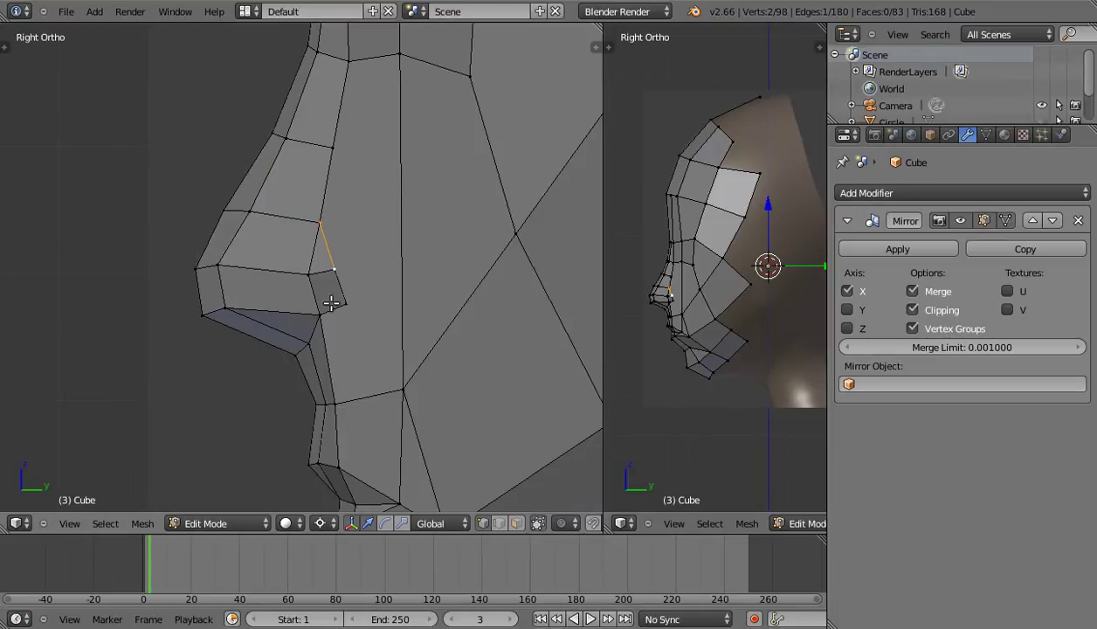
pyautogui.scroll(1, 331, 303)
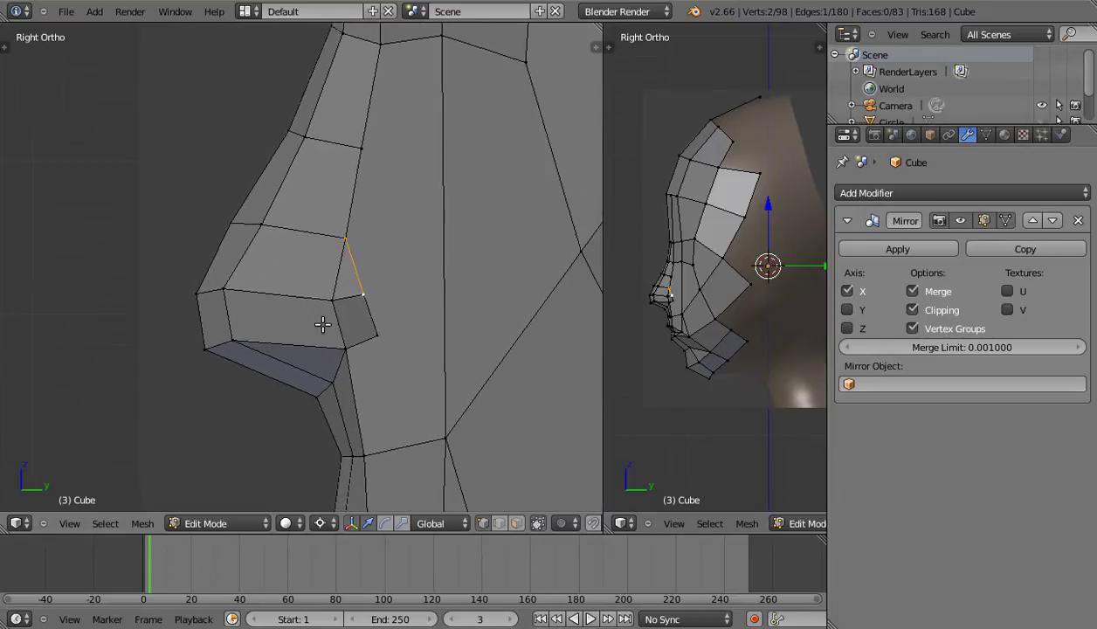
pyautogui.keyDown('shift'); pyautogui.moveTo(323, 324); pyautogui.dragTo(314, 304, button='middle'); pyautogui.keyUp('shift')
pyautogui.click(318, 266)
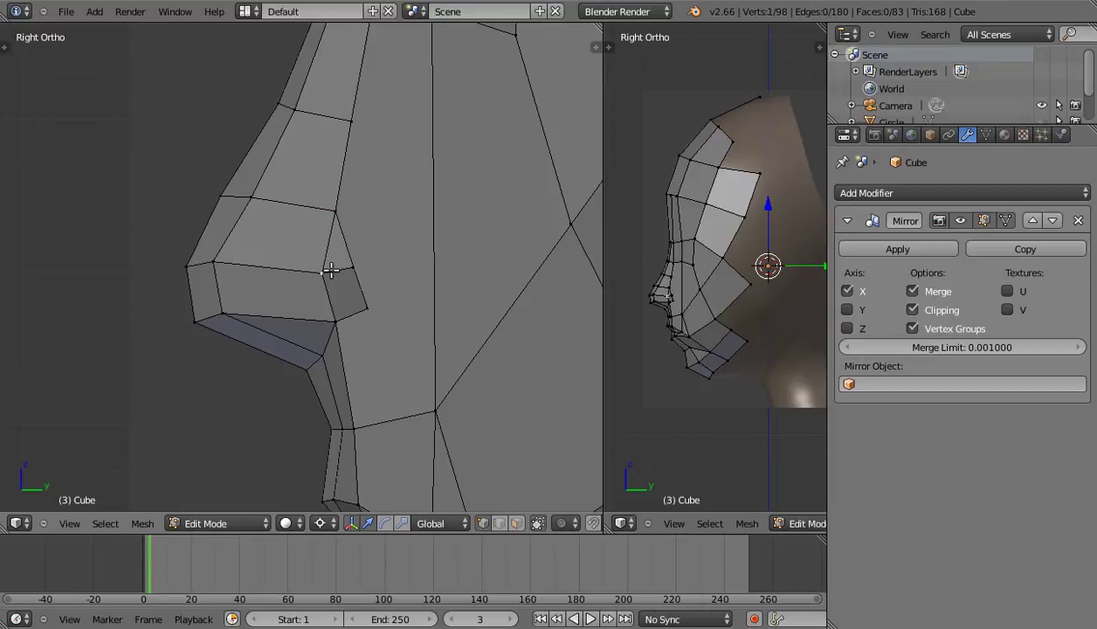
pyautogui.moveTo(326, 312)
pyautogui.keyDown('shift'); pyautogui.mouseDown(button='middle')
pyautogui.moveTo(332, 342)
pyautogui.moveTo(362, 369)
pyautogui.mouseUp(button='middle'); pyautogui.keyUp('shift')
pyautogui.hotkey('alt', 'z')
pyautogui.press('g')
pyautogui.click(300, 314)
pyautogui.press('g')
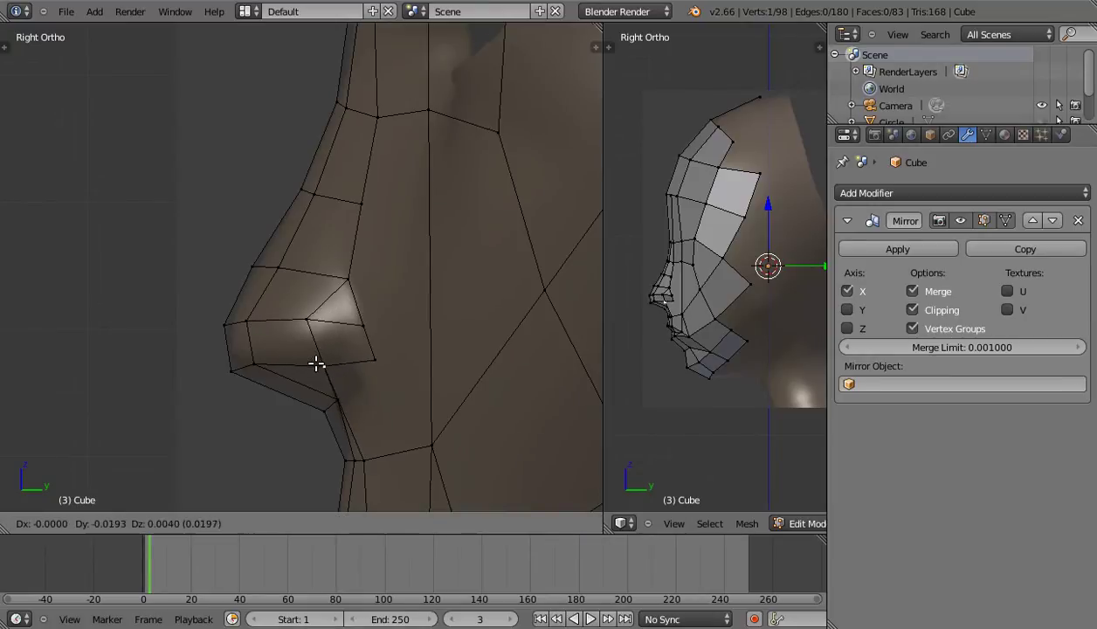
pyautogui.click(319, 362)
pyautogui.click(323, 368)
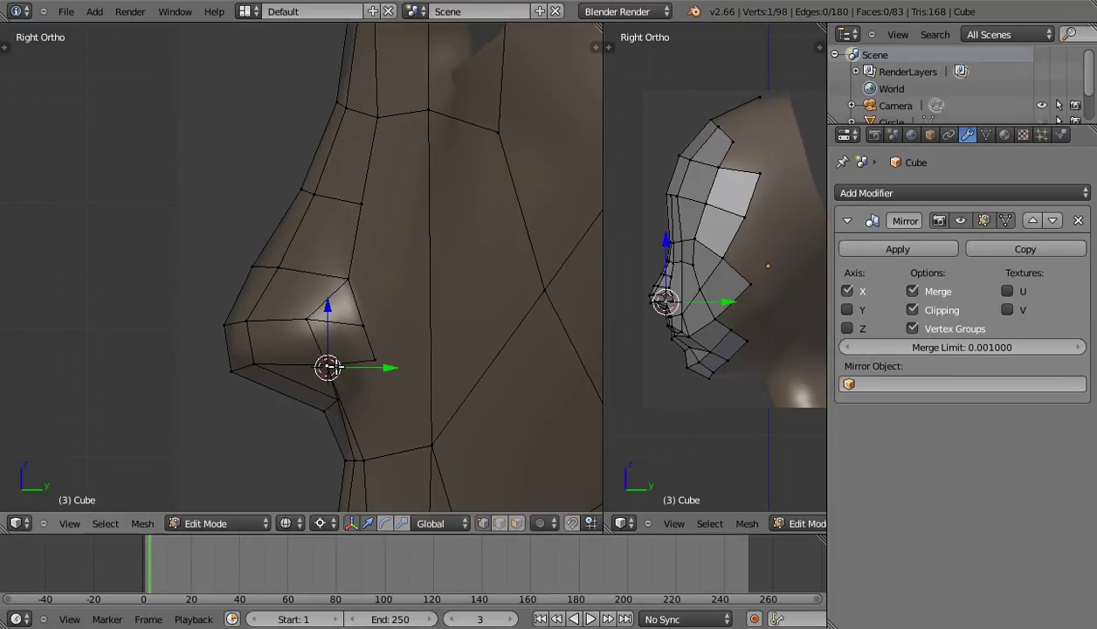
pyautogui.press('g')
pyautogui.click(361, 368)
# Reposition a series of nostril vertices, settling them lower along the nostril.
pyautogui.press('g')
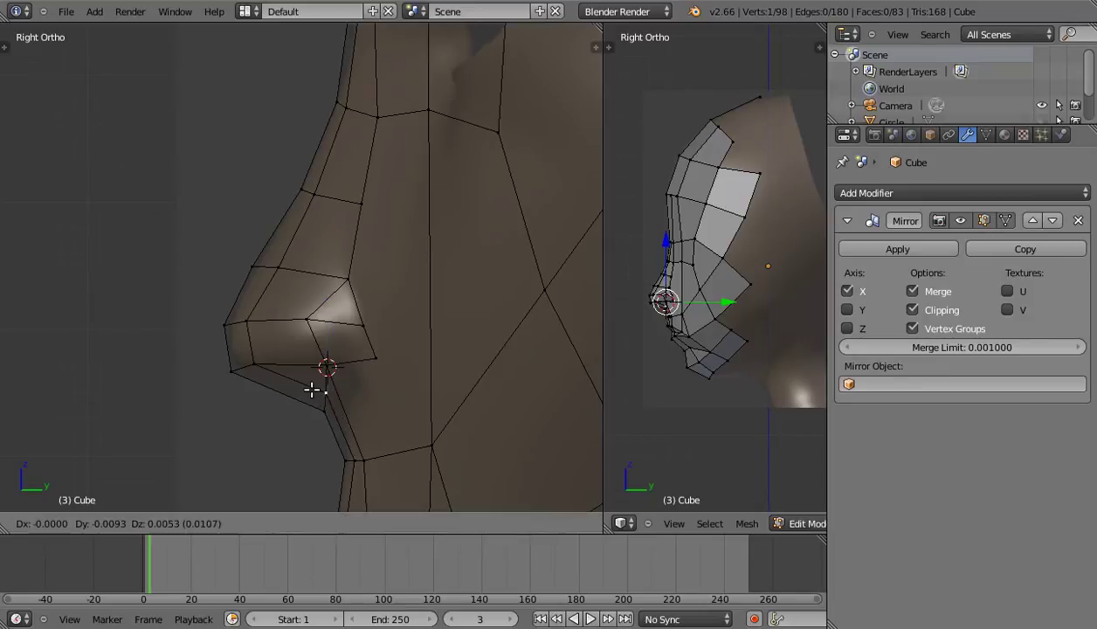
pyautogui.click(316, 407)
pyautogui.press('g')
pyautogui.click(319, 394)
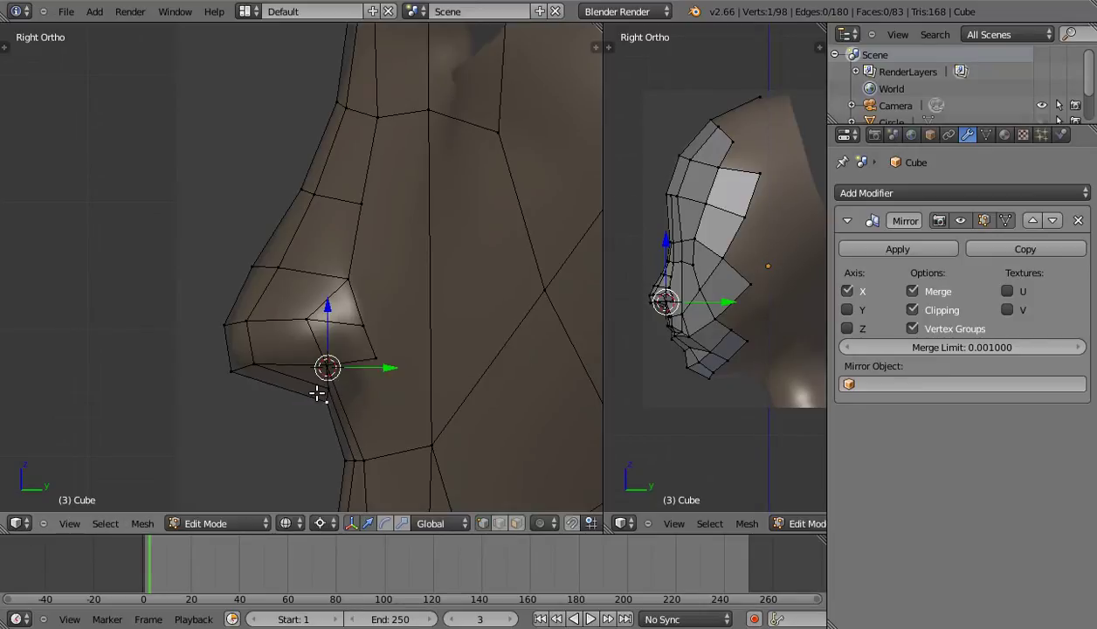
pyautogui.press('g')
pyautogui.click(340, 382)
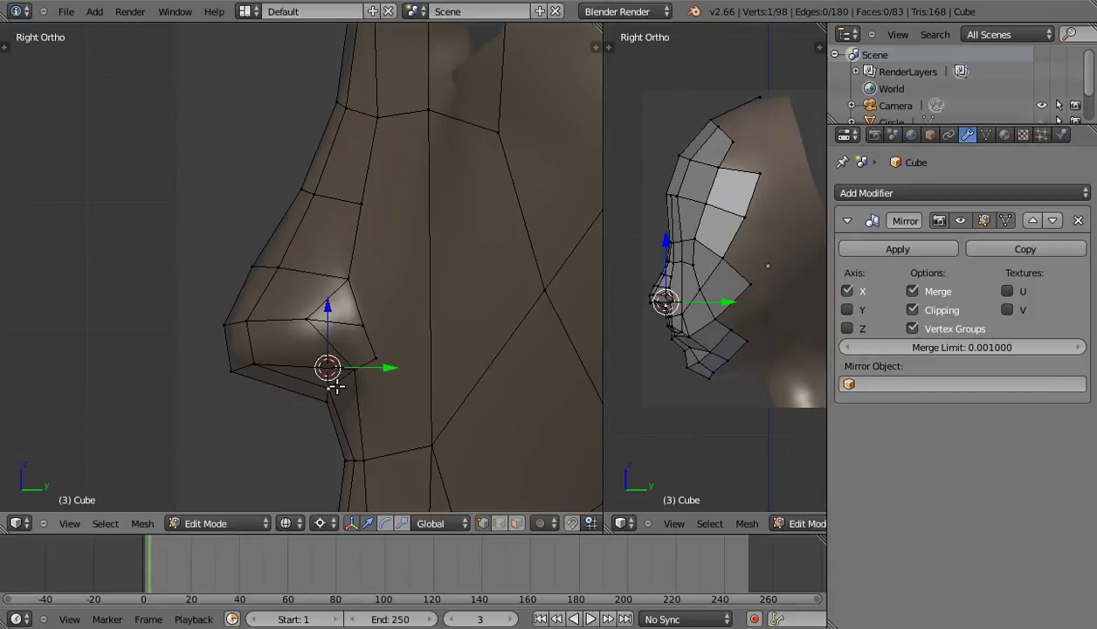
pyautogui.press('g')
pyautogui.click(360, 397)
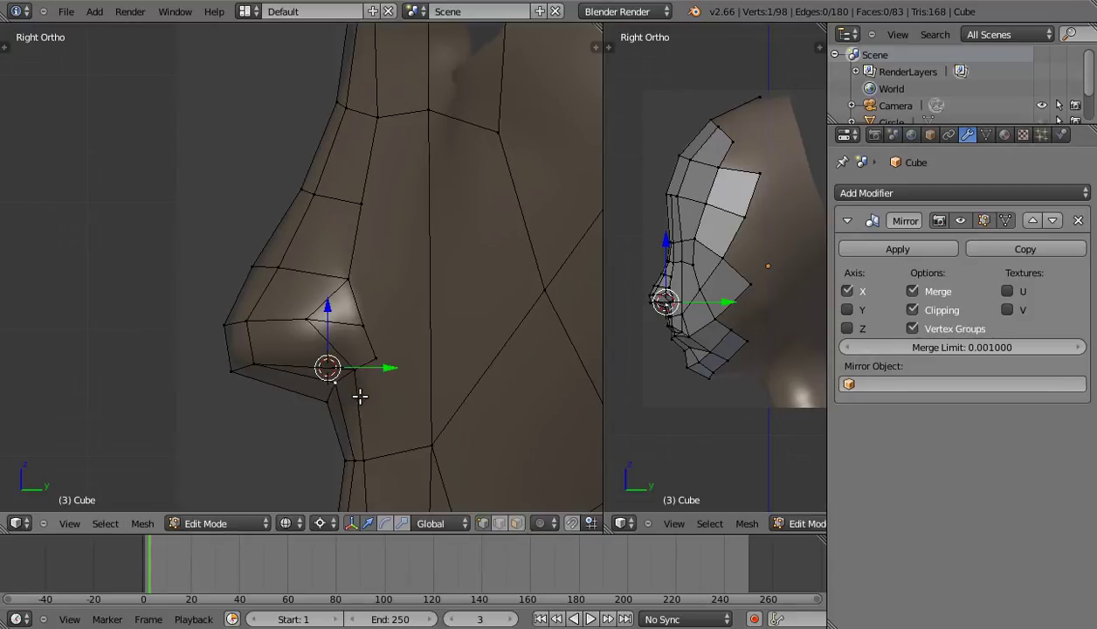
pyautogui.press('g')
pyautogui.click(311, 385)
pyautogui.press('g')
pyautogui.click(264, 319)
# Move the vertex under the nose tip and the neighbouring nostril vertices up and right.
pyautogui.rightClick(261, 359)
pyautogui.press('g')
pyautogui.click(277, 354)
pyautogui.press('g')
pyautogui.click(316, 323)
pyautogui.press('g')
pyautogui.click(328, 315)
pyautogui.rightClick(363, 321)
pyautogui.press('g')
pyautogui.click(381, 329)
pyautogui.rightClick(377, 352)
pyautogui.press('g')
pyautogui.click(386, 341)
# Raise and nudge the nose-tip and lower nostril vertices, then turn off textured display.
pyautogui.keyDown('shift'); pyautogui.moveTo(291, 340); pyautogui.dragTo(328, 367, button='middle'); pyautogui.keyUp('shift')
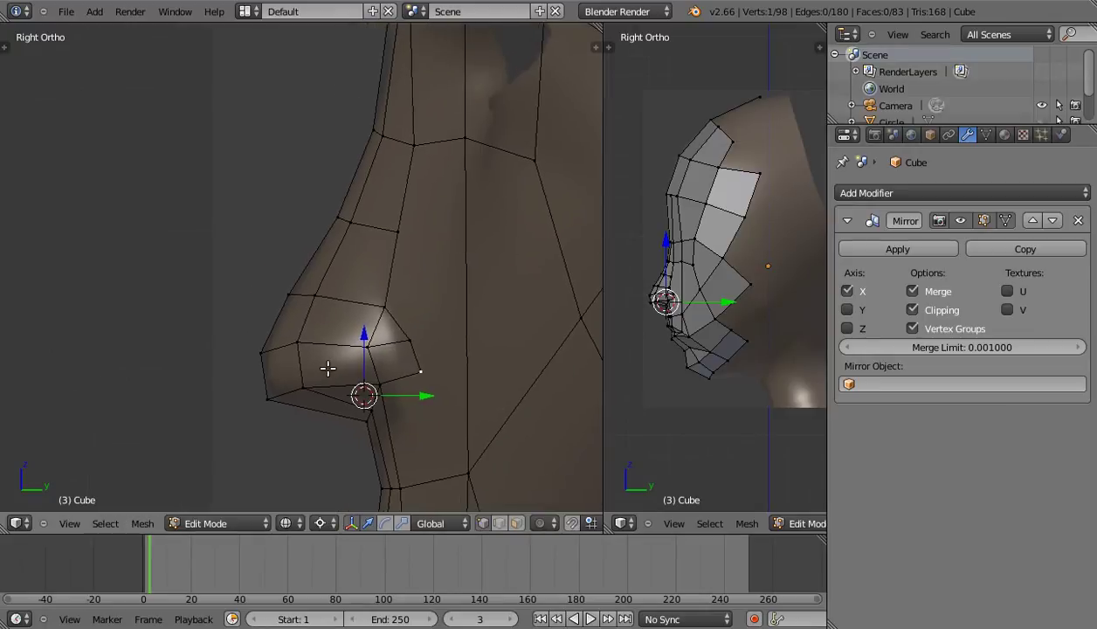
pyautogui.rightClick(261, 347)
pyautogui.press('g')
pyautogui.click(262, 333)
pyautogui.press('g')
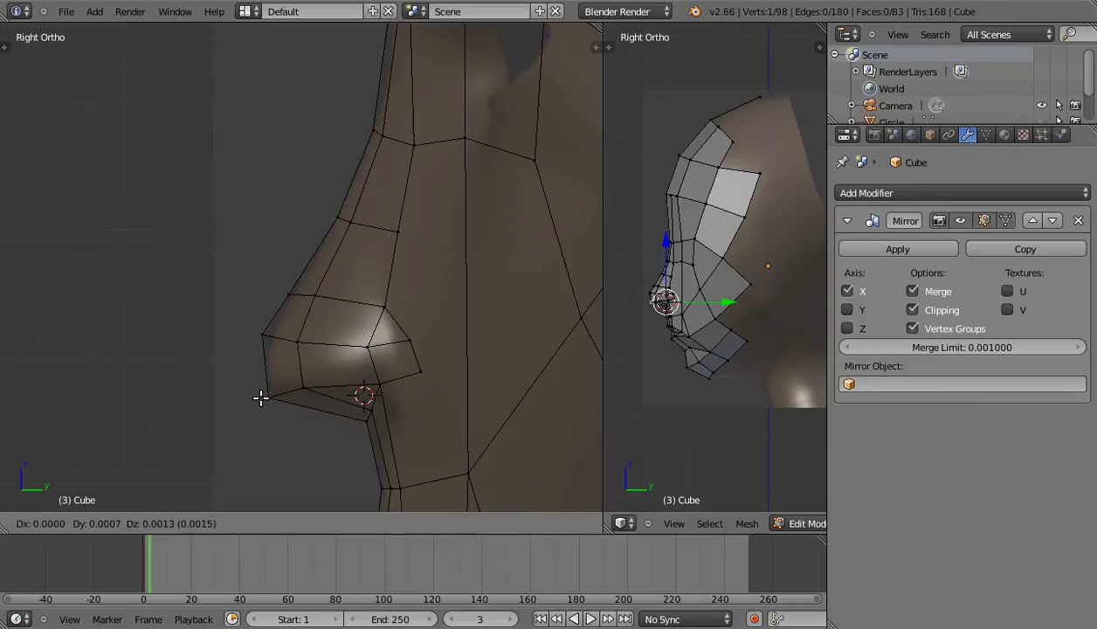
pyautogui.click(267, 399)
pyautogui.press('g')
pyautogui.click(316, 343)
pyautogui.rightClick(301, 387)
pyautogui.press('g')
pyautogui.click(312, 375)
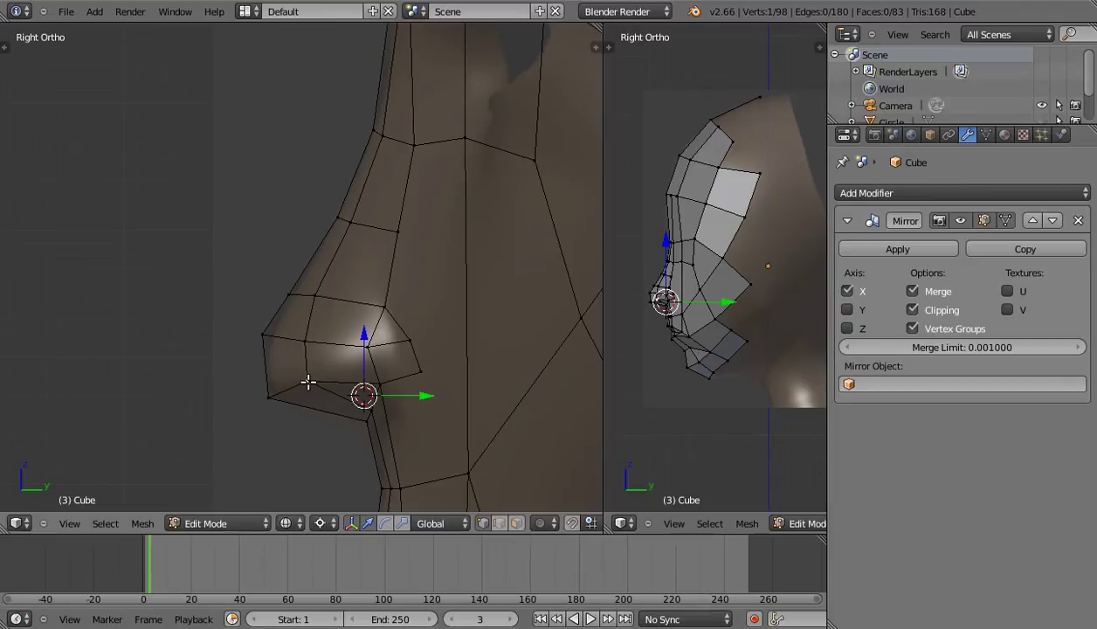
pyautogui.press('g')
pyautogui.click(318, 398)
pyautogui.press('g')
pyautogui.click(331, 373)
pyautogui.moveTo(330, 373)
pyautogui.mouseDown(button='middle')
pyautogui.moveTo(293, 372)
pyautogui.moveTo(372, 357)
pyautogui.mouseUp(button='middle')
pyautogui.press('z')
pyautogui.press('z')
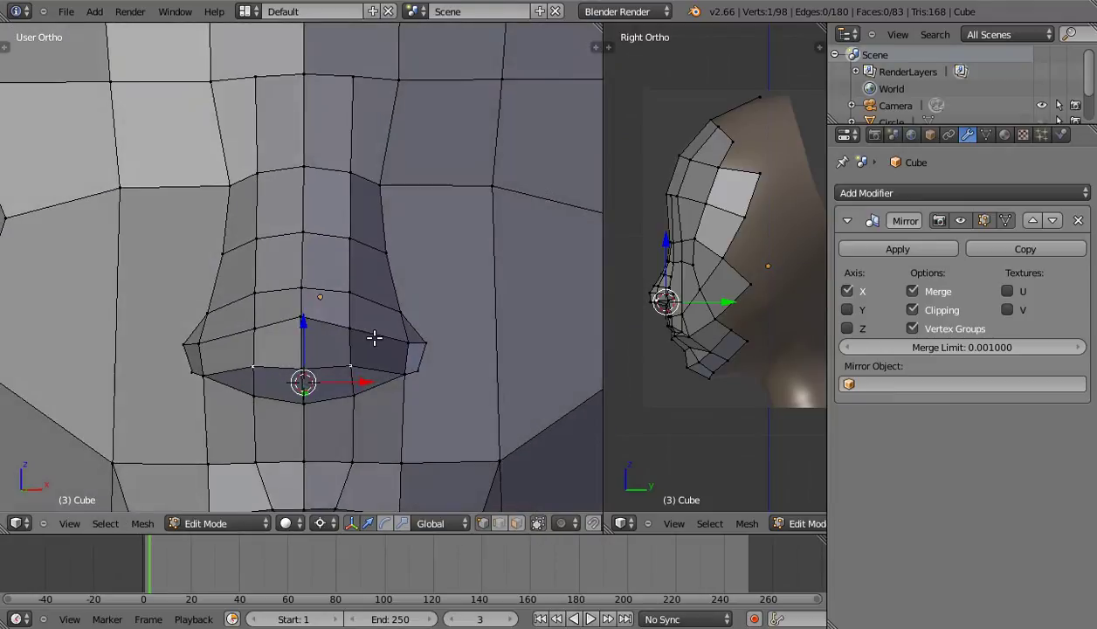
# In front view, lower the nostril-bottom and nose-base vertices slightly.
pyautogui.press('KP_1')
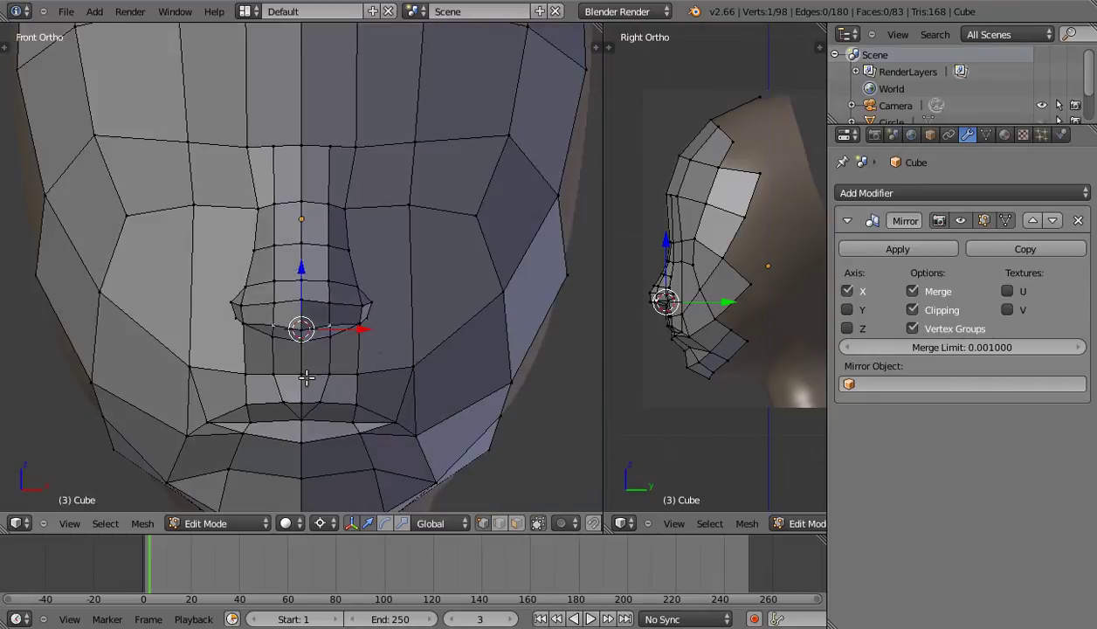
pyautogui.scroll(2, 306, 377)
pyautogui.scroll(1, 313, 367)
pyautogui.keyDown('shift'); pyautogui.moveTo(336, 361); pyautogui.dragTo(359, 347, button='middle'); pyautogui.keyUp('shift')
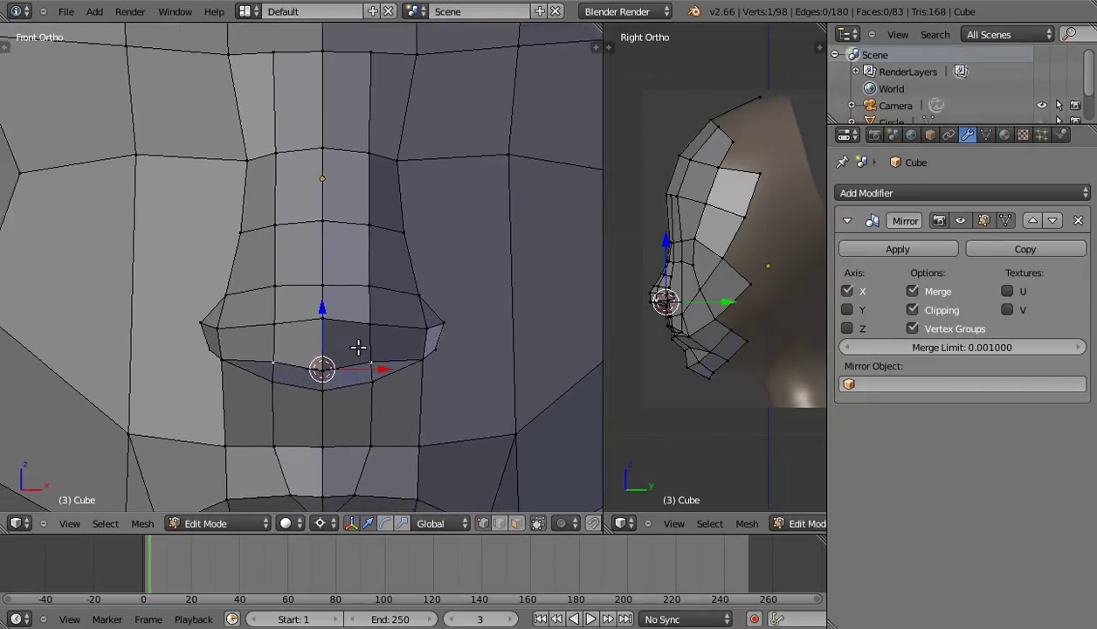
pyautogui.press('g')
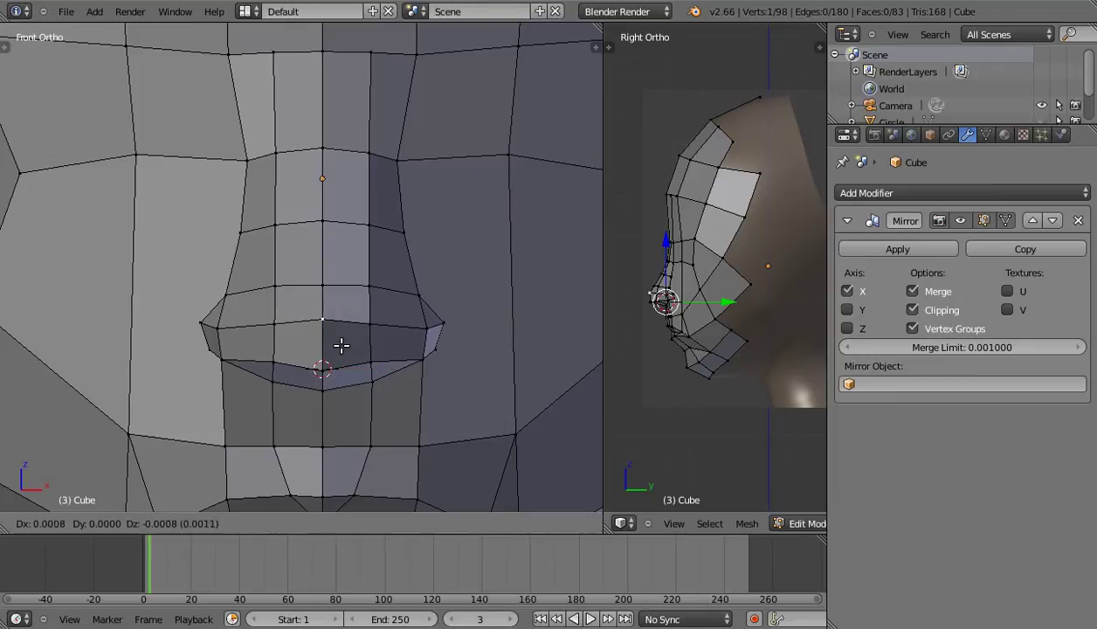
pyautogui.click(340, 355)
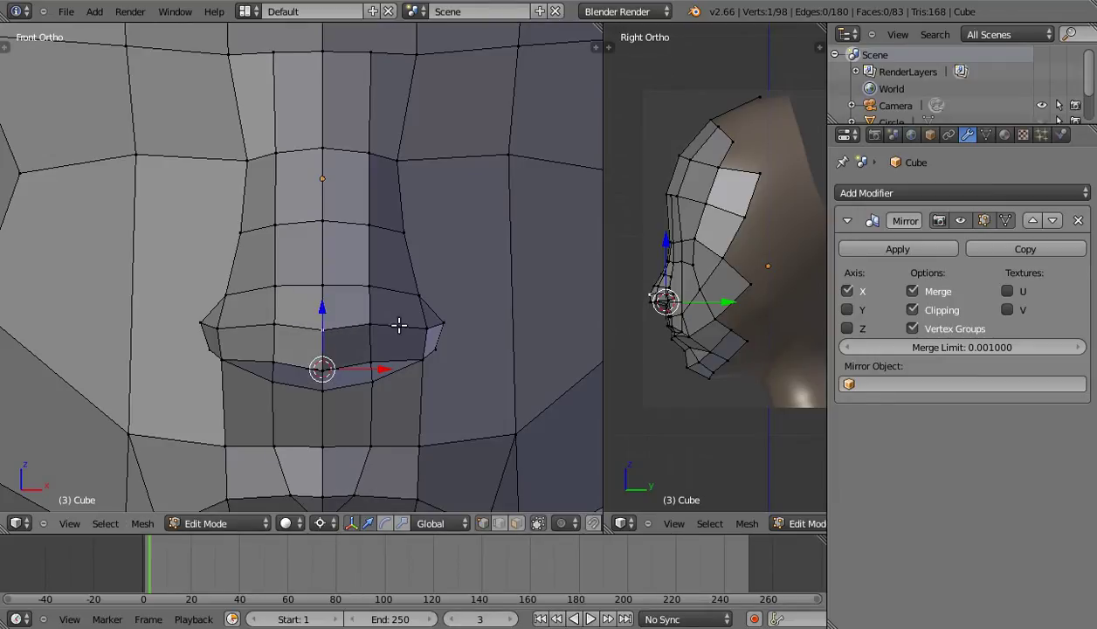
pyautogui.press('g')
pyautogui.click(331, 397)
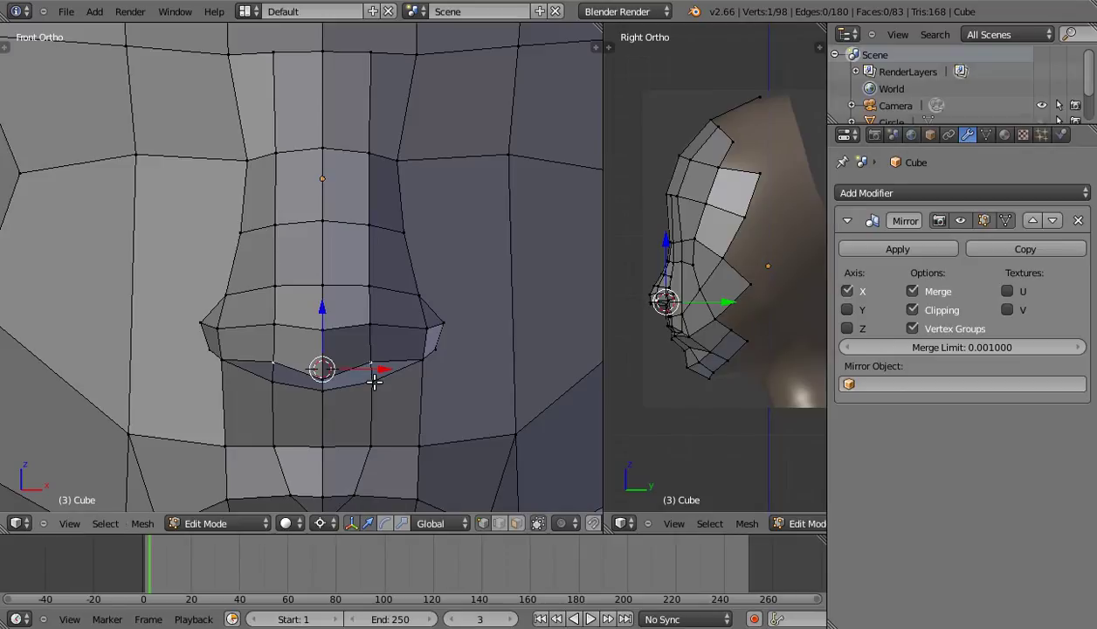
pyautogui.press('g')
pyautogui.click(353, 390)
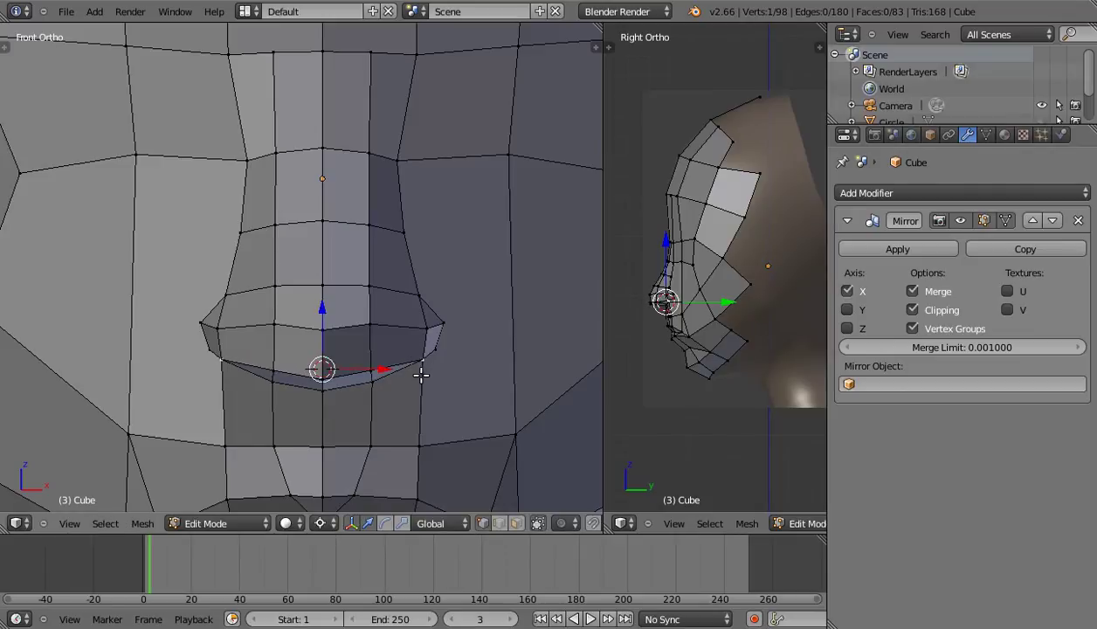
# Orbit the view to look at the nose from underneath.
pyautogui.press('KP_8')
pyautogui.press('KP_4')
pyautogui.moveTo(422, 373)
pyautogui.mouseDown(button='middle')
pyautogui.moveTo(423, 333)
pyautogui.moveTo(391, 384)
pyautogui.moveTo(386, 404)
pyautogui.moveTo(396, 410)
pyautogui.moveTo(362, 411)
pyautogui.moveTo(386, 392)
pyautogui.moveTo(409, 469)
pyautogui.moveTo(330, 409)
pyautogui.moveTo(380, 424)
pyautogui.moveTo(379, 391)
pyautogui.mouseUp(button='middle')
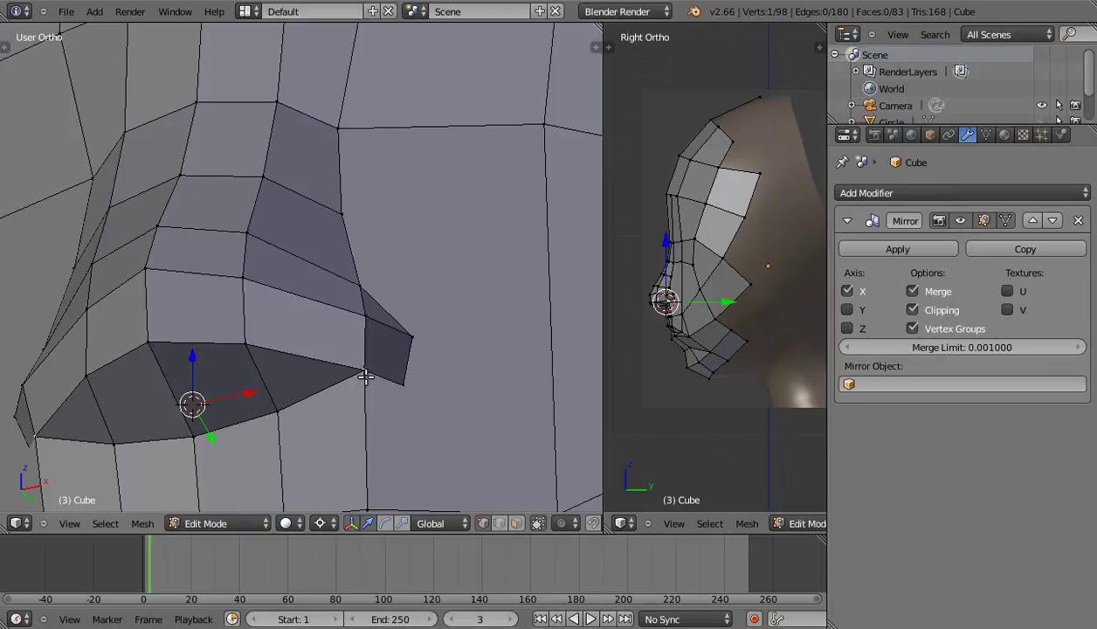
# Extrude a new vertex from the nose edge and reposition the nose-corner vertex.
pyautogui.click(767, 4)
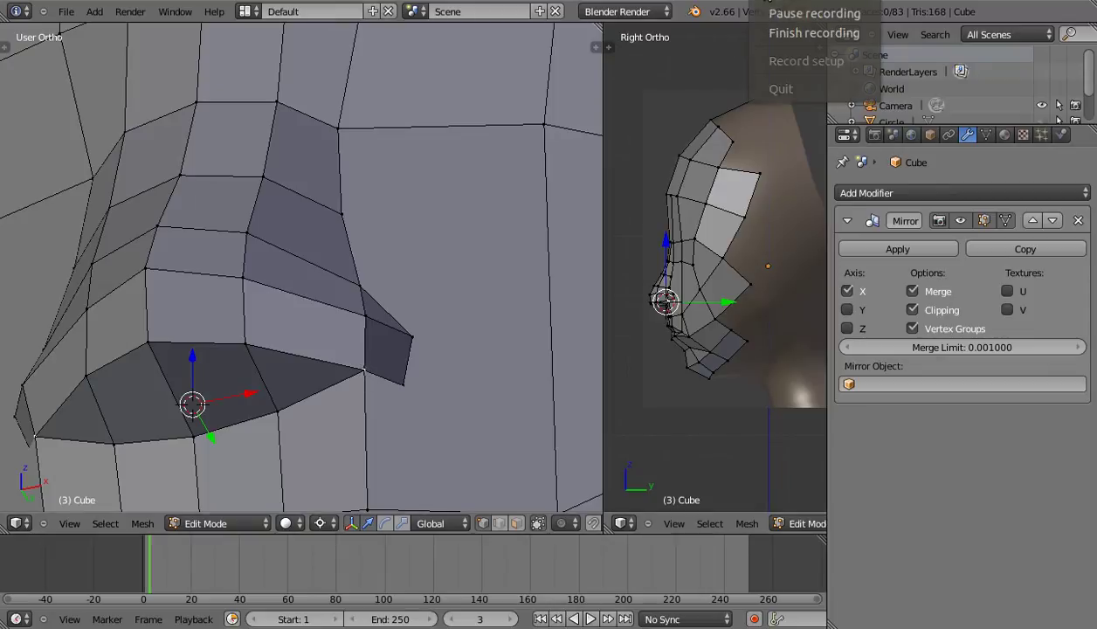
pyautogui.click(767, 18)
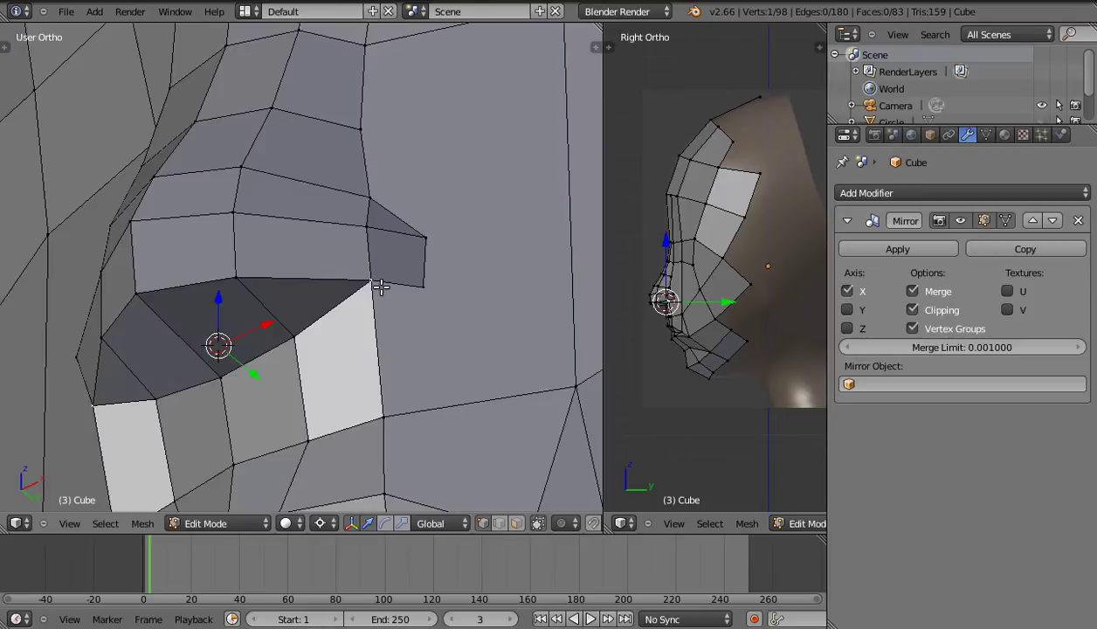
pyautogui.scroll(1, 380, 286)
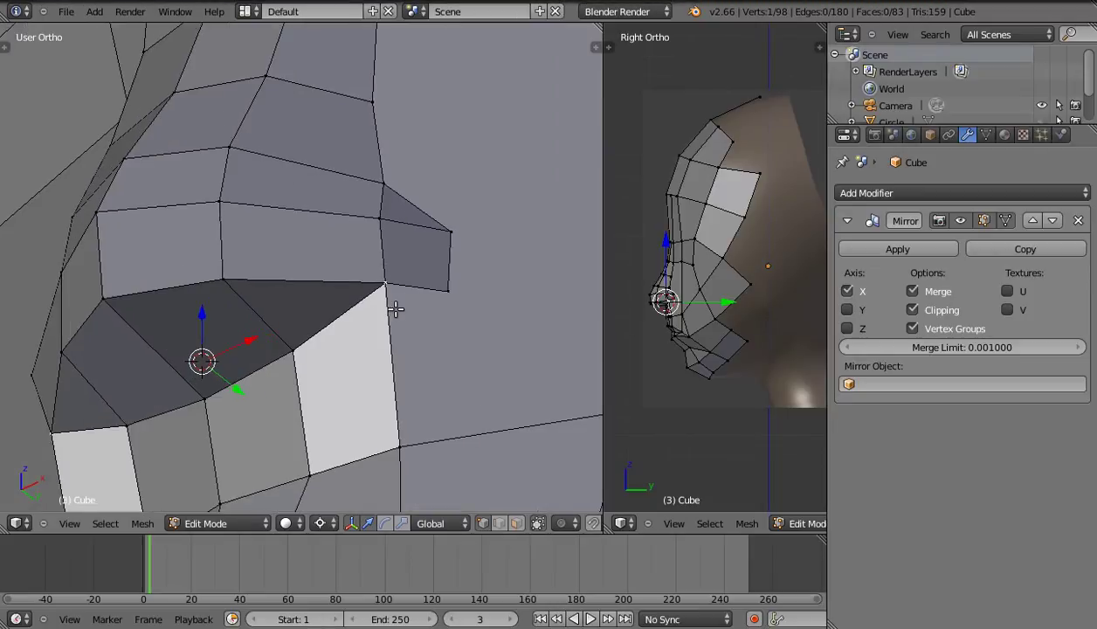
pyautogui.press('e')
pyautogui.click(404, 336)
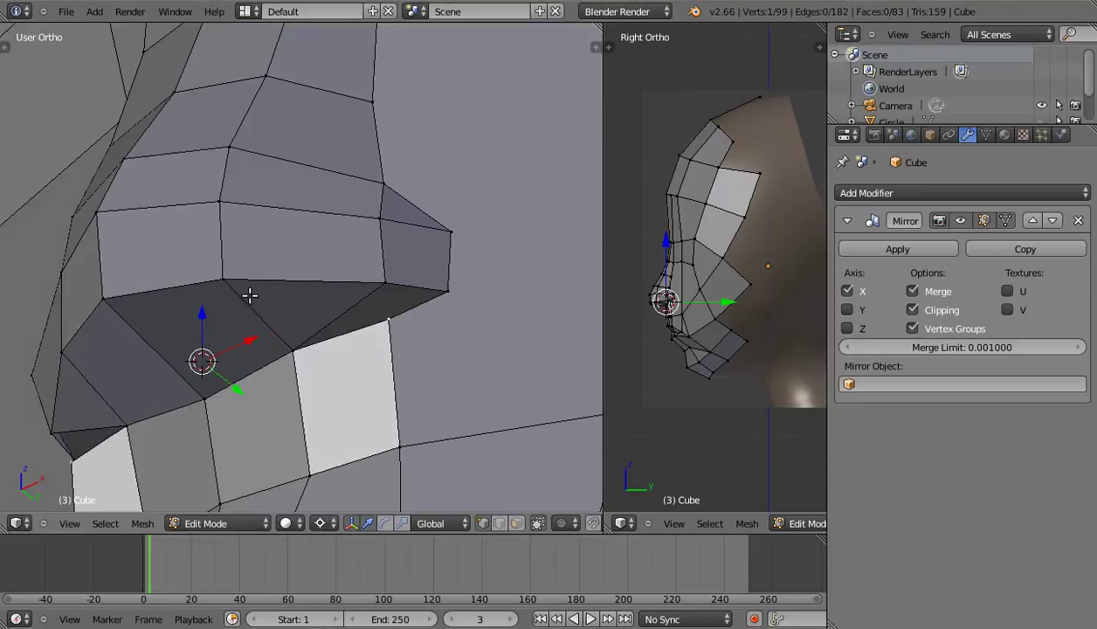
pyautogui.rightClick(385, 283)
pyautogui.press('g')
pyautogui.click(365, 267)
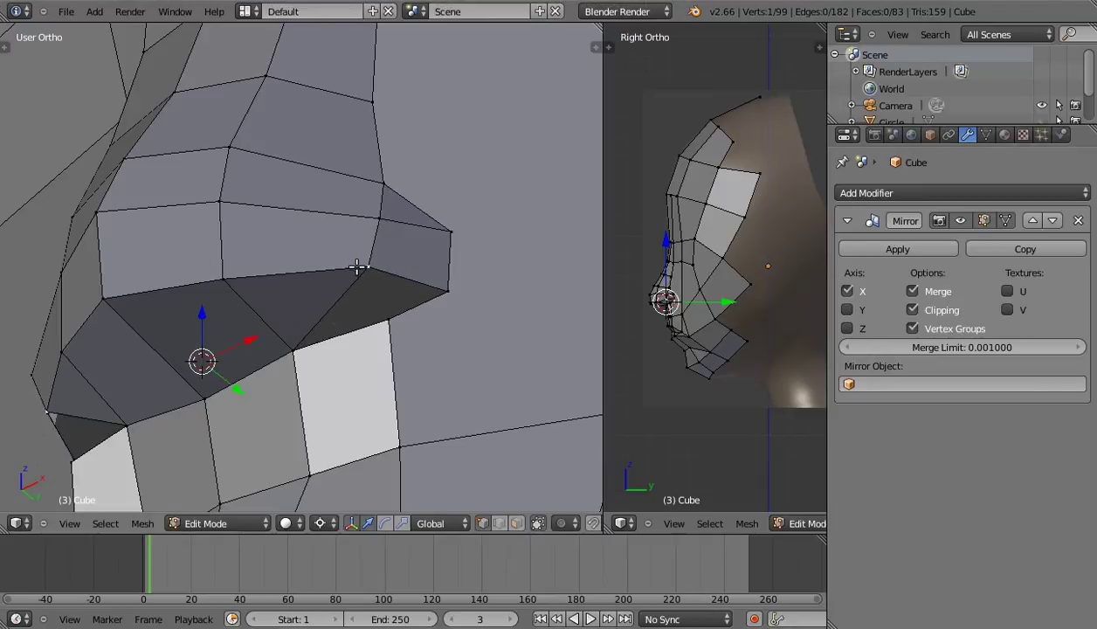
# Merge the nose-corner vertex into the cheek vertex at the last-selected position.
pyautogui.rightClick(446, 291)
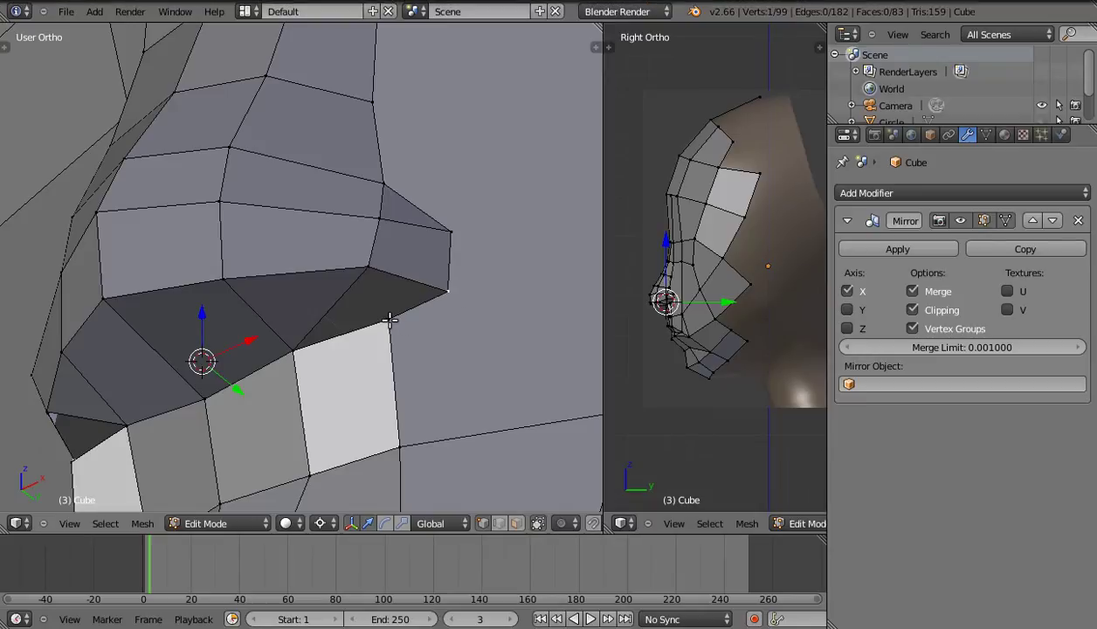
pyautogui.keyDown('shift'); pyautogui.rightClick(390, 321); pyautogui.keyUp('shift')
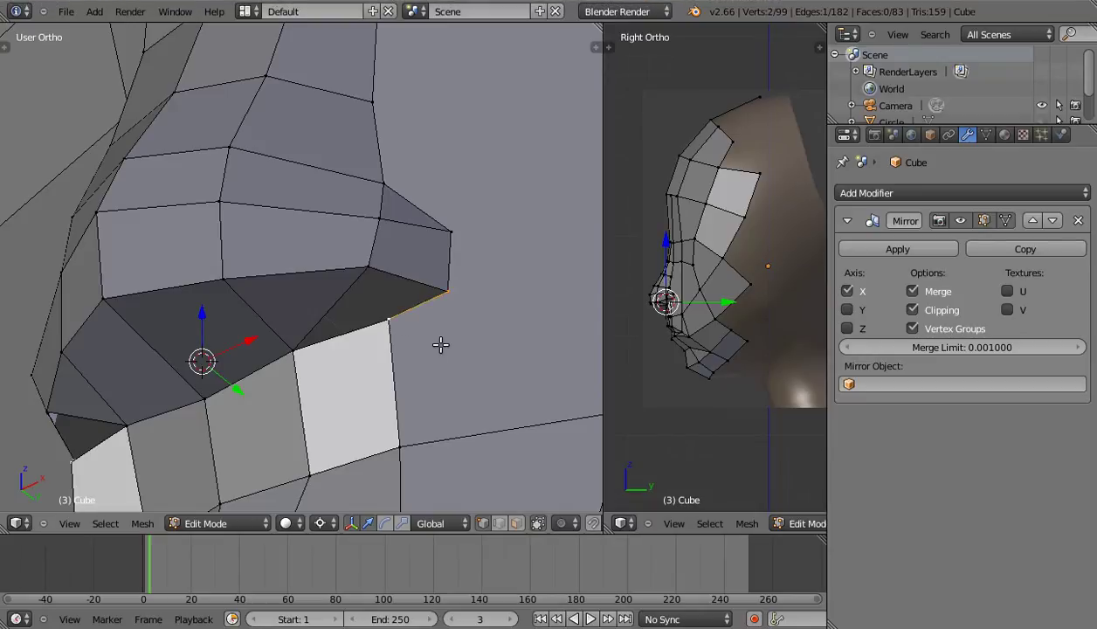
pyautogui.hotkey('alt', 'm')
pyautogui.click(422, 325)
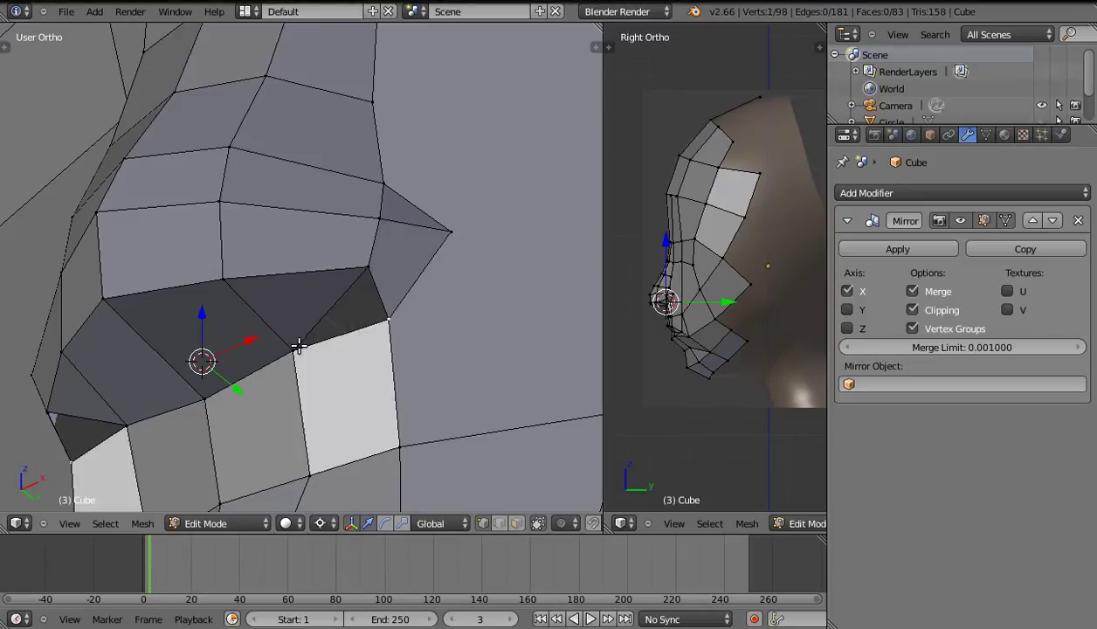
# Fill a triangle face between the nose wing and cheek, and dissolve the unwanted edge.
pyautogui.keyDown('shift'); pyautogui.click(369, 270); pyautogui.keyUp('shift')
pyautogui.keyDown('shift'); pyautogui.click(380, 314); pyautogui.keyUp('shift')
pyautogui.press('f')
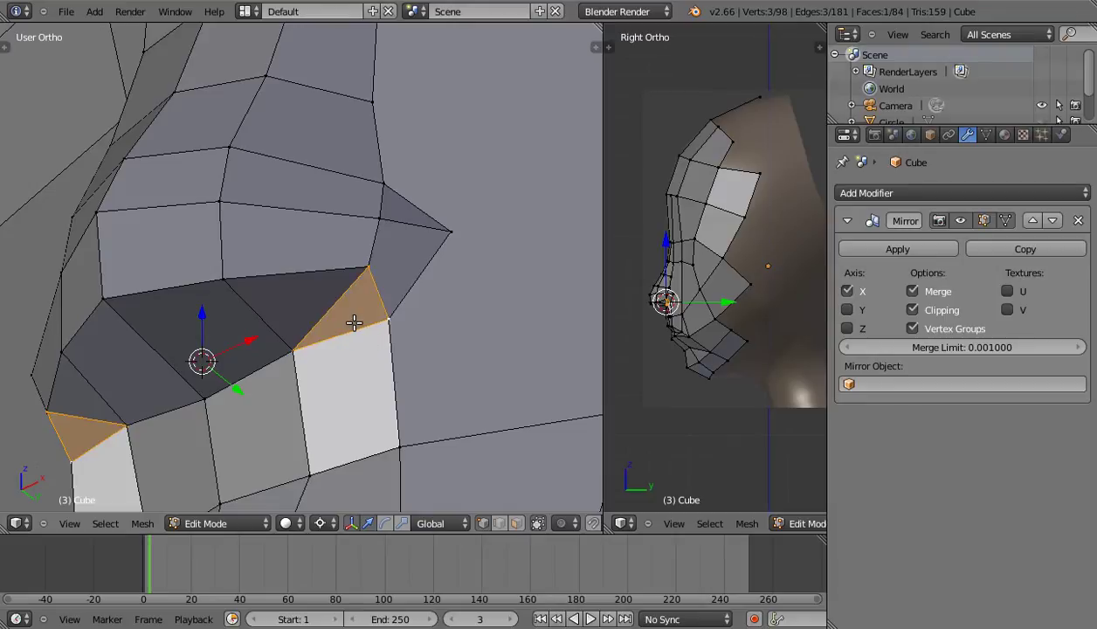
pyautogui.hotkey('ctrl', 'Tab')
pyautogui.click(338, 325)
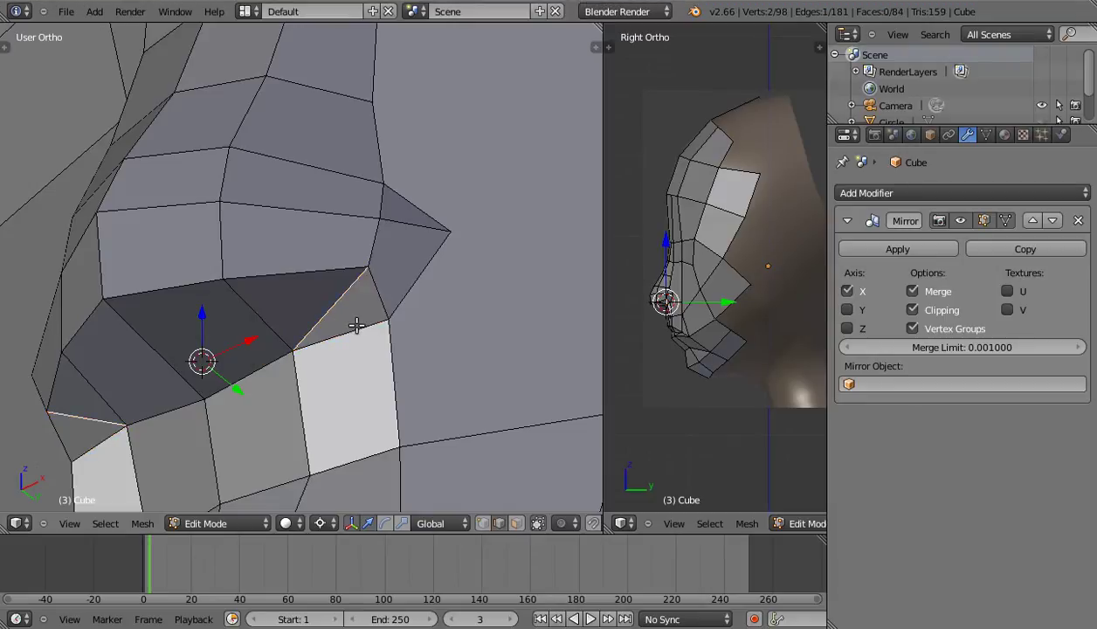
pyautogui.press('x')
pyautogui.click(334, 368)
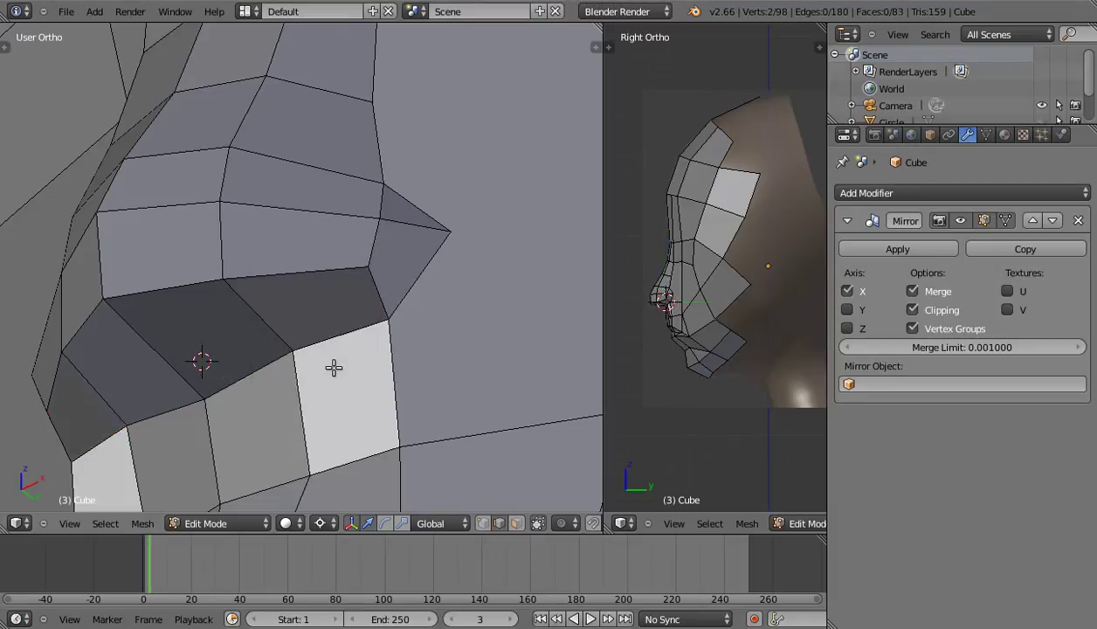
pyautogui.moveTo(334, 368); pyautogui.dragTo(334, 356, button='middle')
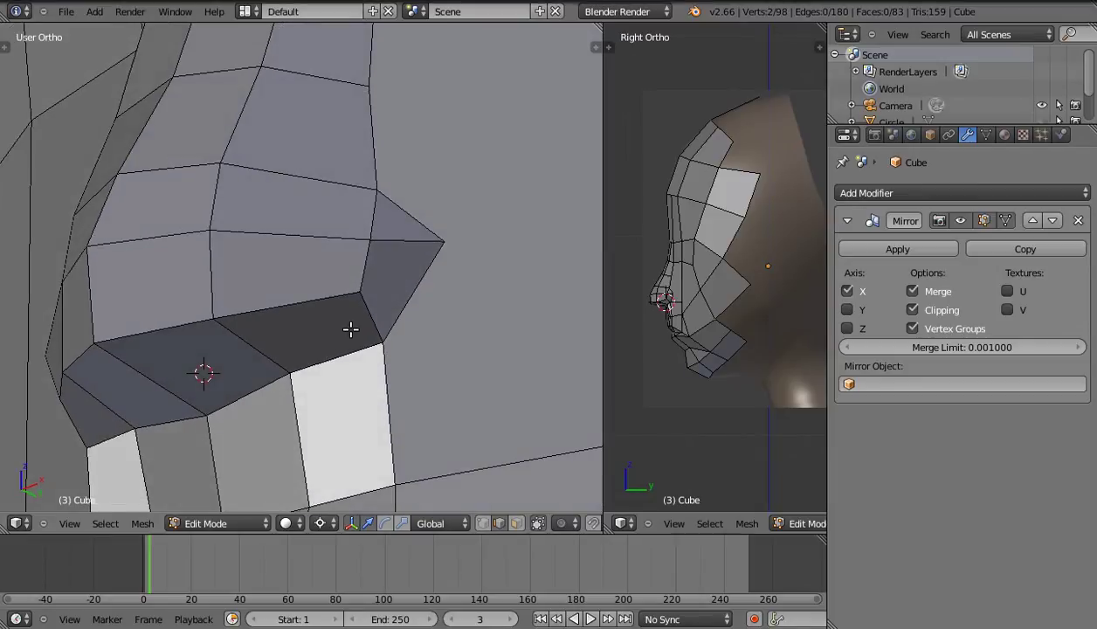
# Back in vertex selection, reposition the nose-tip vertex.
pyautogui.hotkey('ctrl', 'Tab')
pyautogui.click(382, 314)
pyautogui.moveTo(431, 292); pyautogui.dragTo(387, 318, button='middle')
pyautogui.rightClick(406, 254)
pyautogui.press('g')
pyautogui.click(384, 256)
# In Right Ortho with textured shading, align the nose-front vertex to the side reference.
pyautogui.press('KP_3')
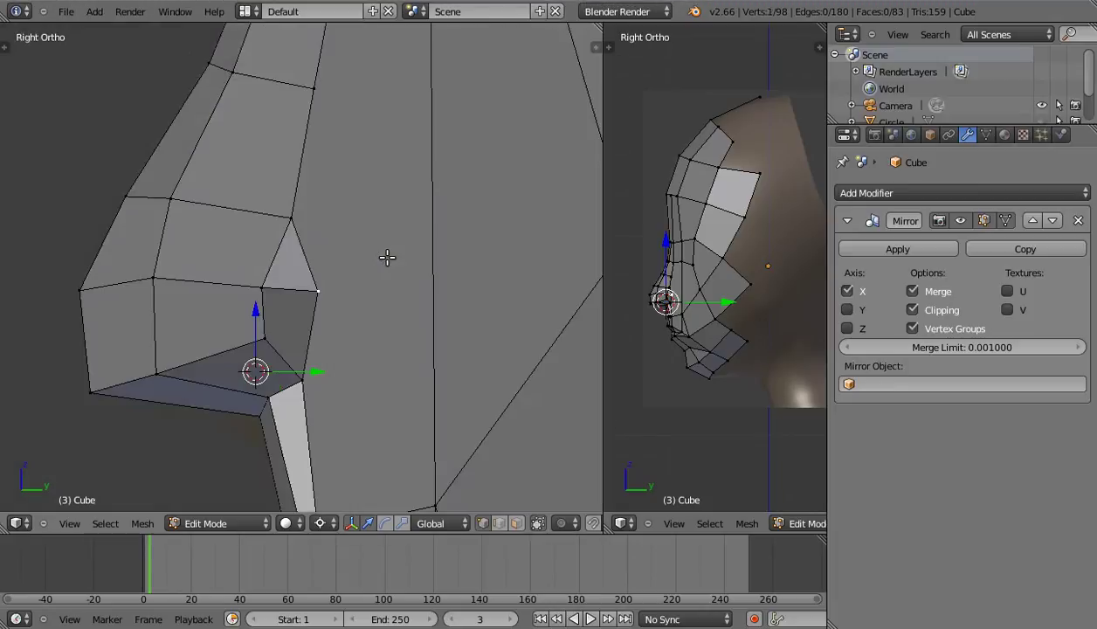
pyautogui.keyDown('shift'); pyautogui.moveTo(387, 349); pyautogui.dragTo(427, 315, button='middle'); pyautogui.keyUp('shift')
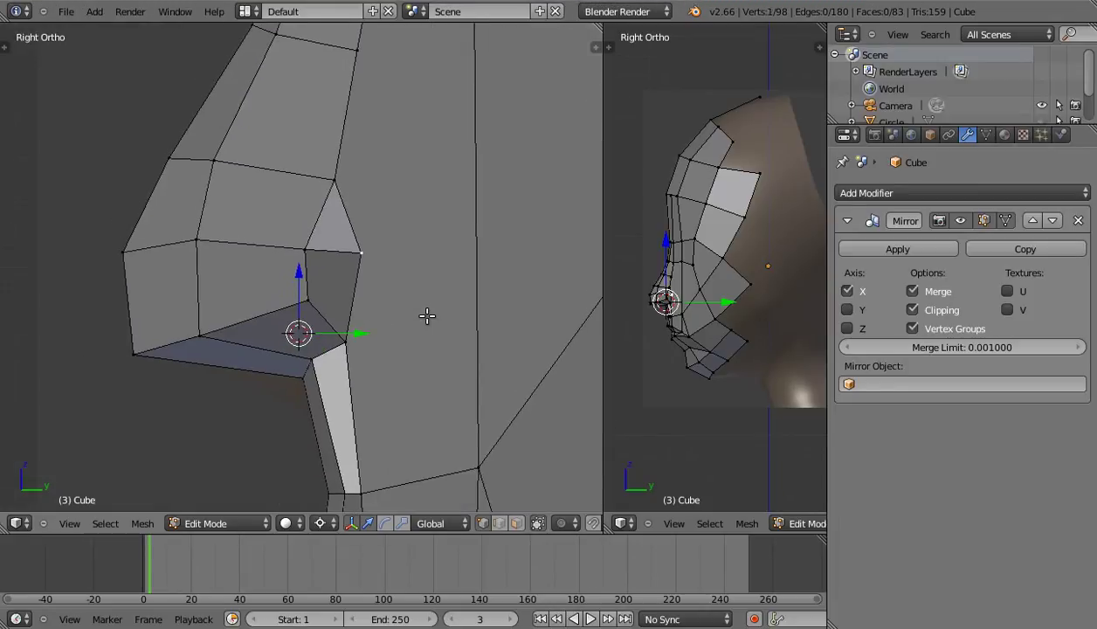
pyautogui.moveTo(318, 331)
pyautogui.keyDown('shift'); pyautogui.mouseDown(button='middle')
pyautogui.moveTo(354, 345)
pyautogui.moveTo(337, 339)
pyautogui.mouseUp(button='middle'); pyautogui.keyUp('shift')
pyautogui.hotkey('alt', 'z')
pyautogui.press('g')
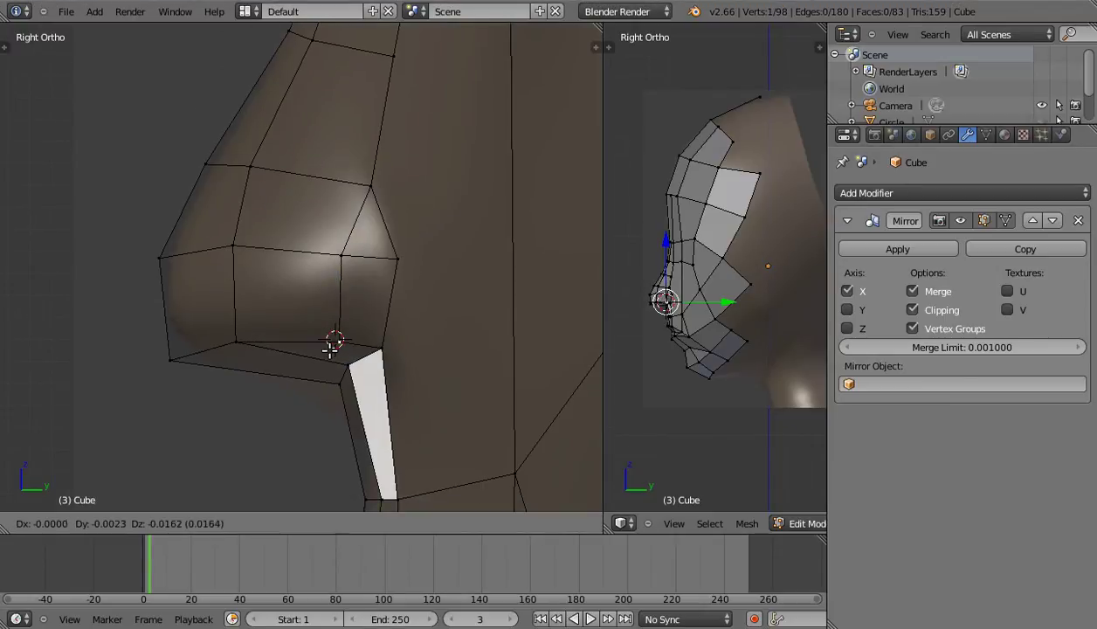
pyautogui.rightClick(332, 347)
pyautogui.scroll(-1, 321, 314)
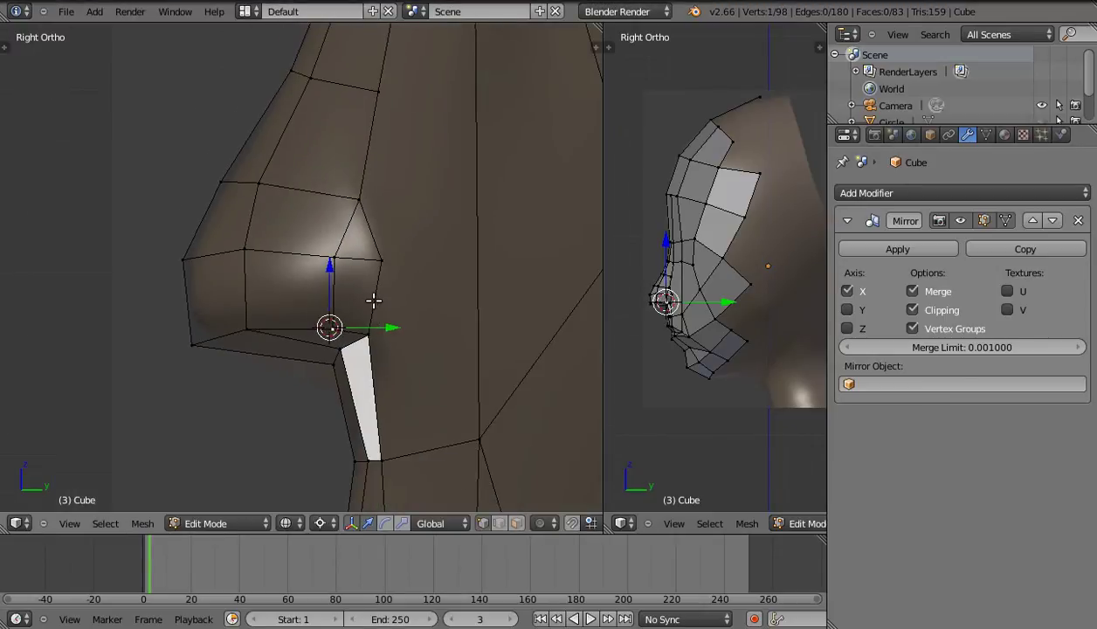
pyautogui.keyDown('shift'); pyautogui.moveTo(373, 300); pyautogui.dragTo(381, 334, button='middle'); pyautogui.keyUp('shift')
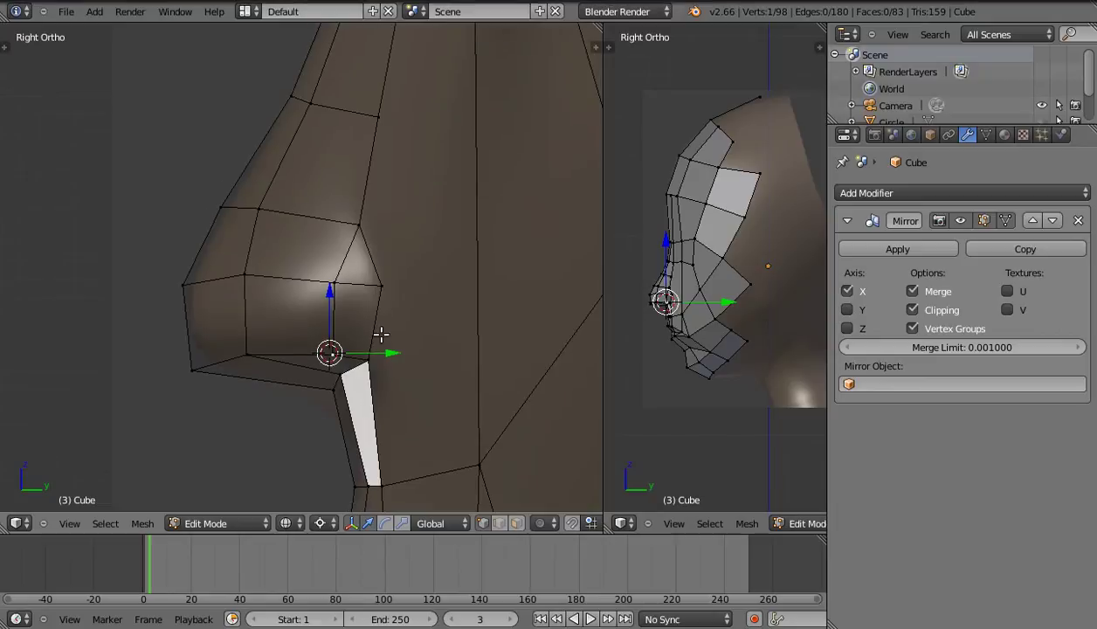
pyautogui.rightClick(376, 288)
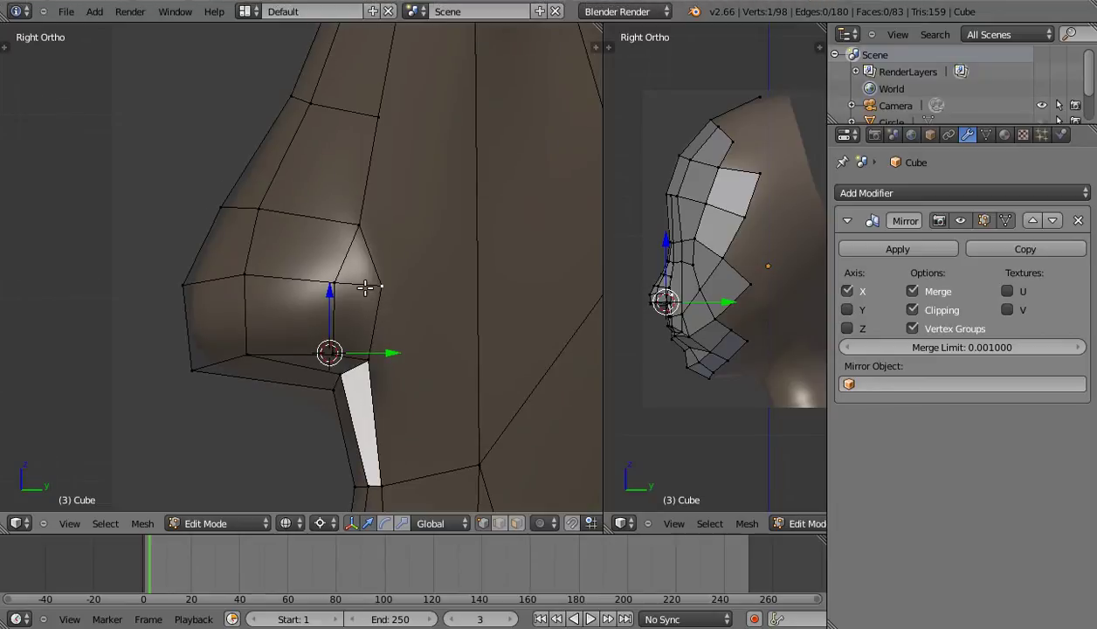
pyautogui.press('g')
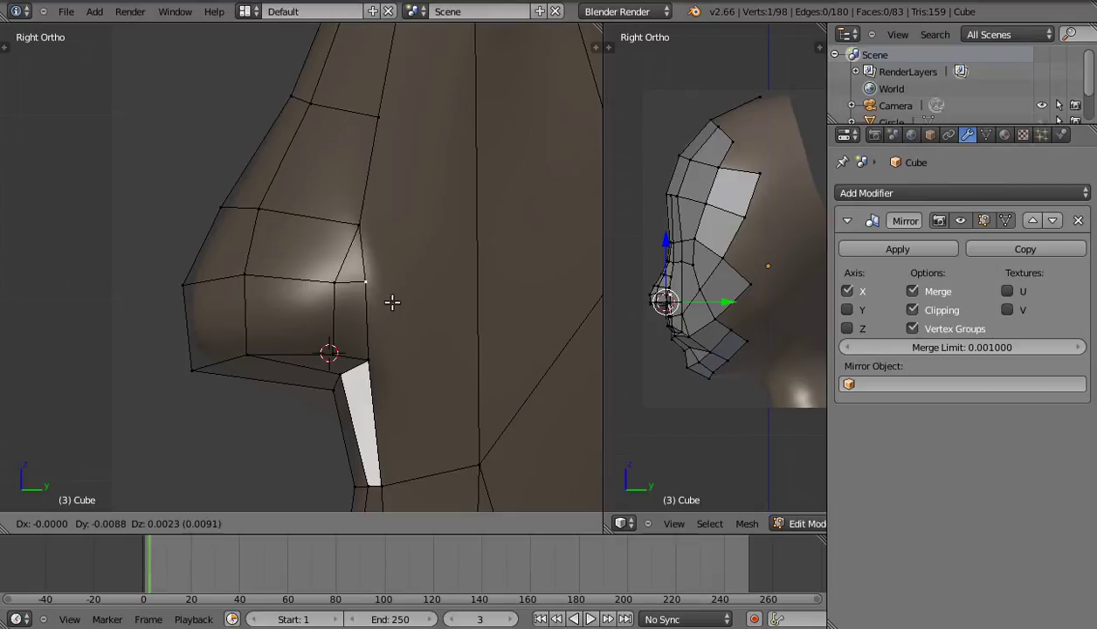
pyautogui.click(392, 302)
pyautogui.press('g')
pyautogui.rightClick(354, 297)
# Adjust the under-nose and nose-tip vertices to match the reference profile.
pyautogui.rightClick(374, 350)
pyautogui.press('g')
pyautogui.click(400, 352)
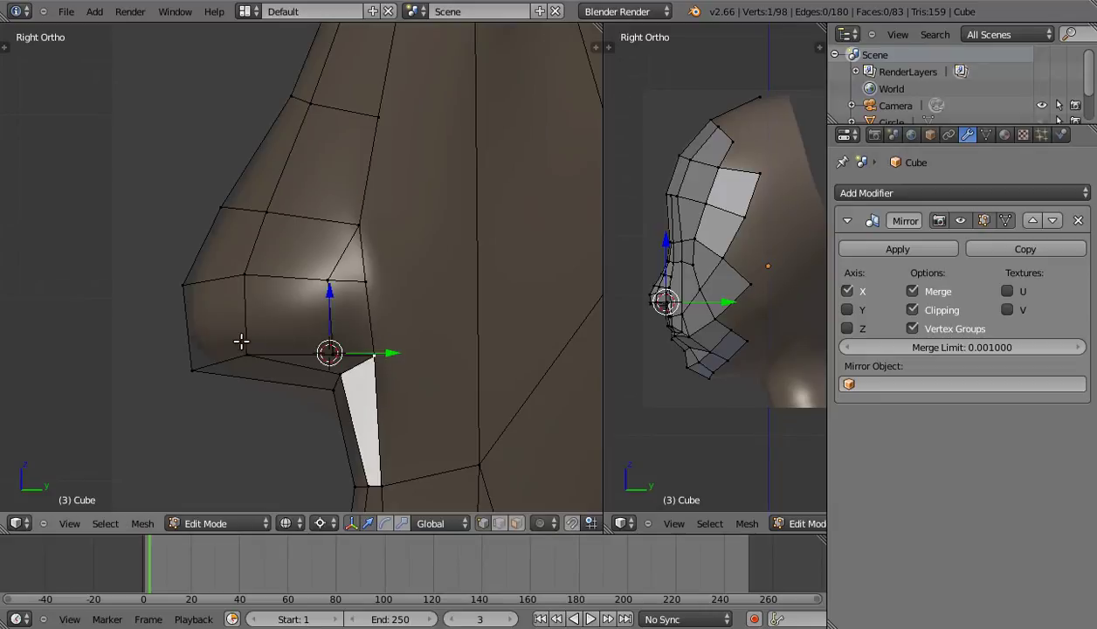
pyautogui.press('g')
pyautogui.click(177, 278)
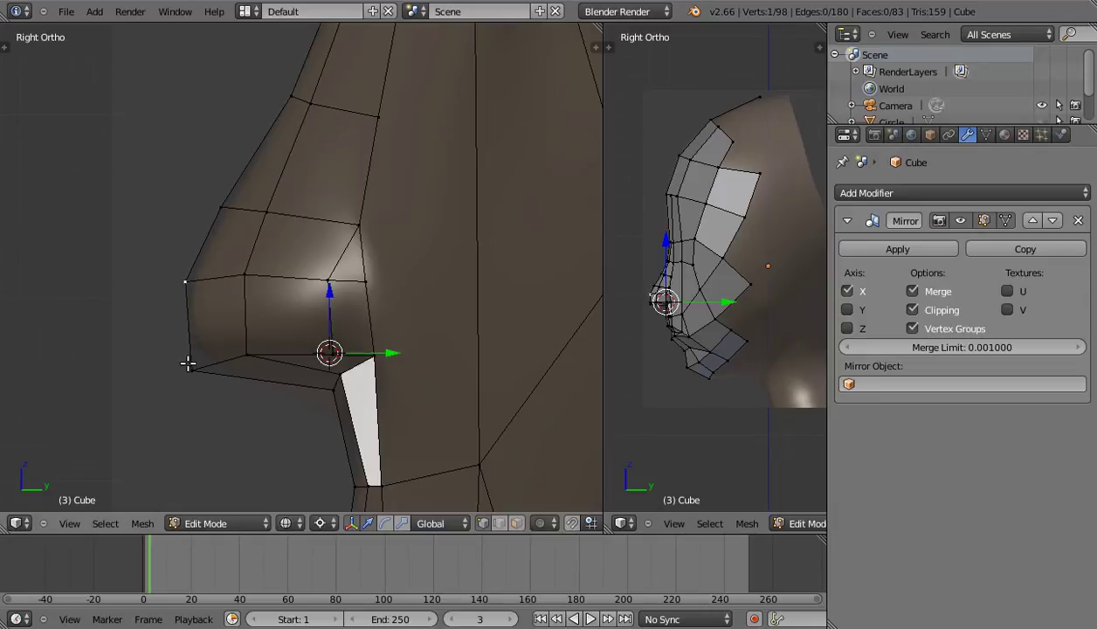
pyautogui.press('g')
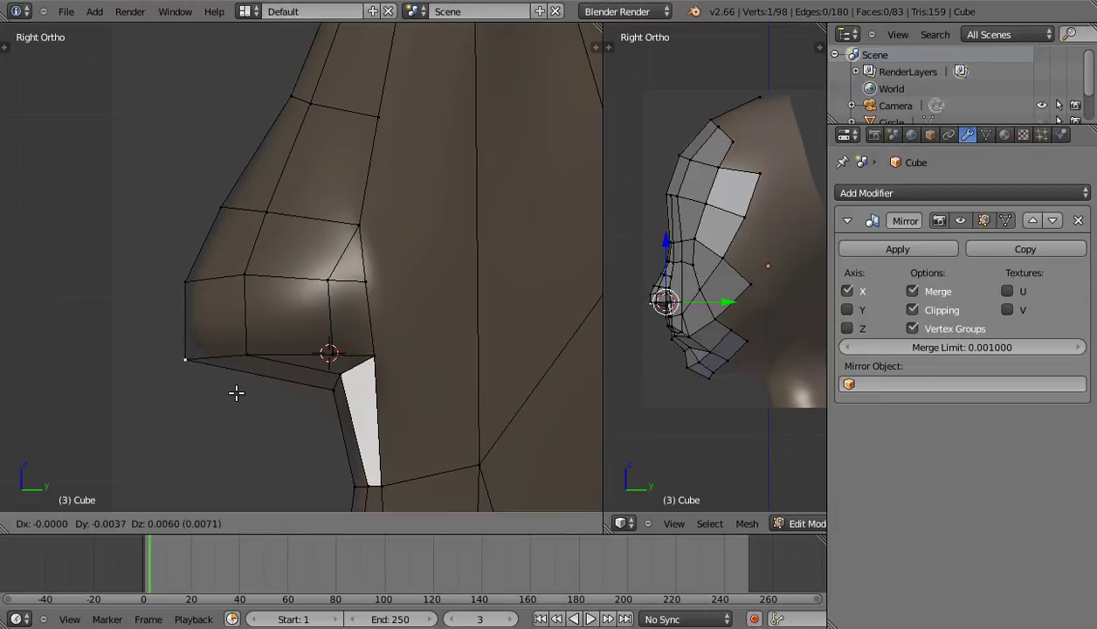
pyautogui.click(235, 392)
pyautogui.scroll(-1, 384, 279)
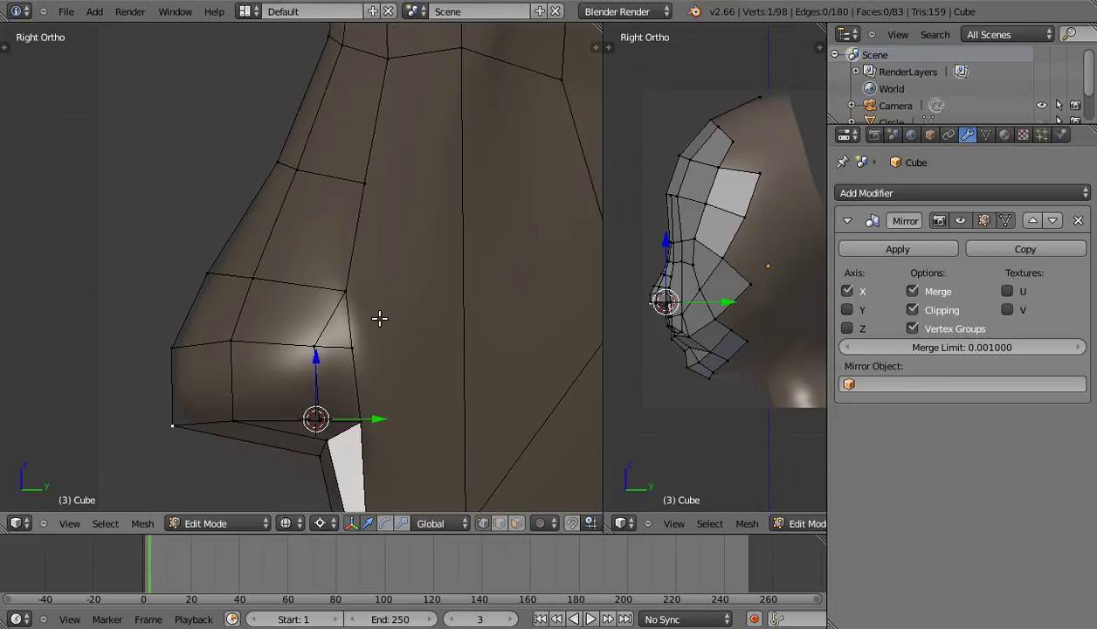
pyautogui.scroll(-1, 380, 318)
pyautogui.scroll(-1, 351, 318)
pyautogui.keyDown('shift'); pyautogui.moveTo(343, 319); pyautogui.dragTo(349, 313, button='middle'); pyautogui.keyUp('shift')
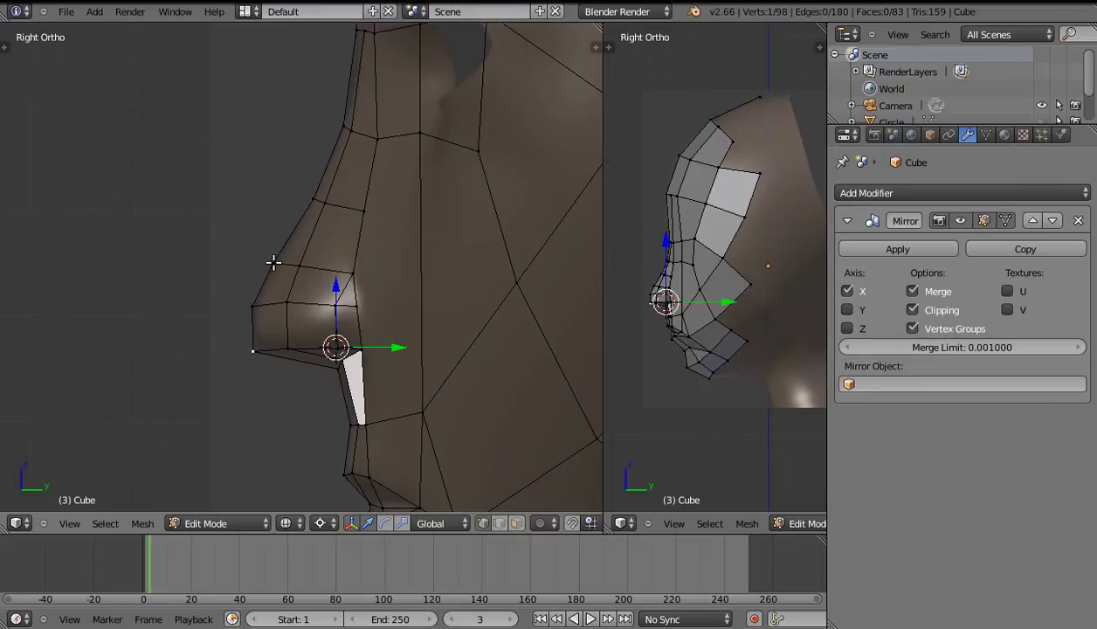
pyautogui.keyDown('shift'); pyautogui.moveTo(373, 324); pyautogui.dragTo(367, 344, button='middle'); pyautogui.keyUp('shift')
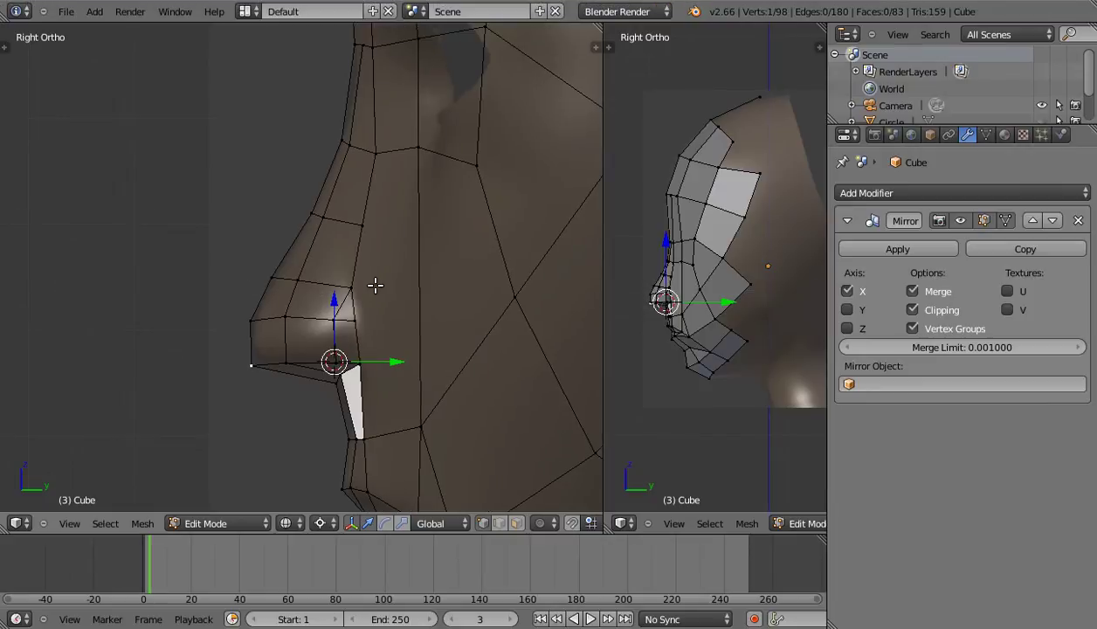
pyautogui.scroll(-1, 379, 276)
pyautogui.scroll(-1, 379, 293)
pyautogui.scroll(-2, 374, 269)
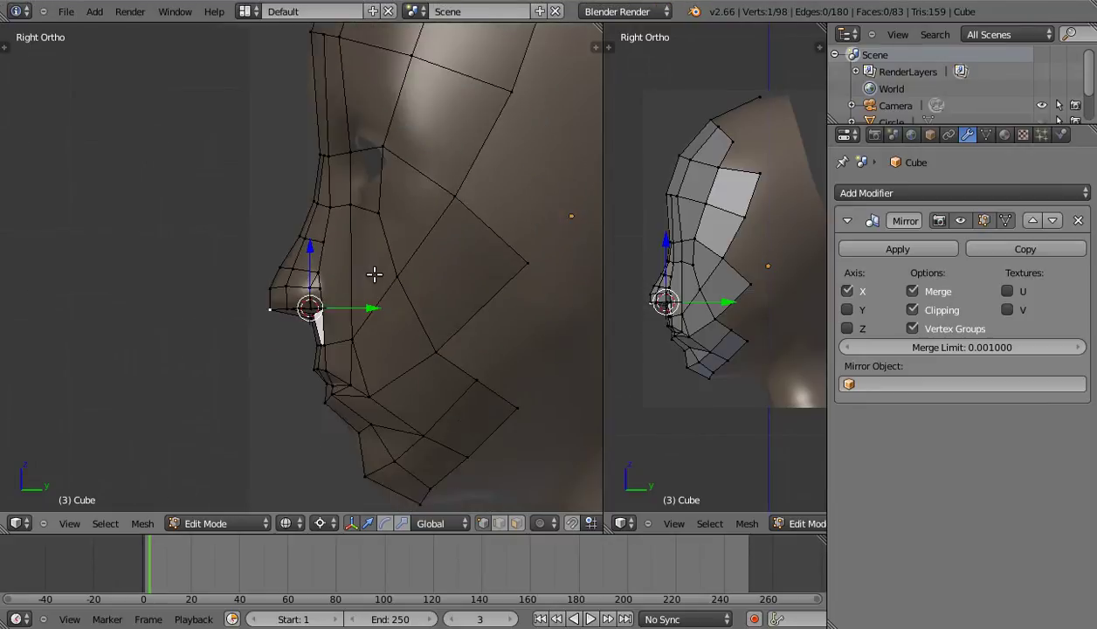
pyautogui.scroll(2, 374, 276)
pyautogui.scroll(1, 372, 277)
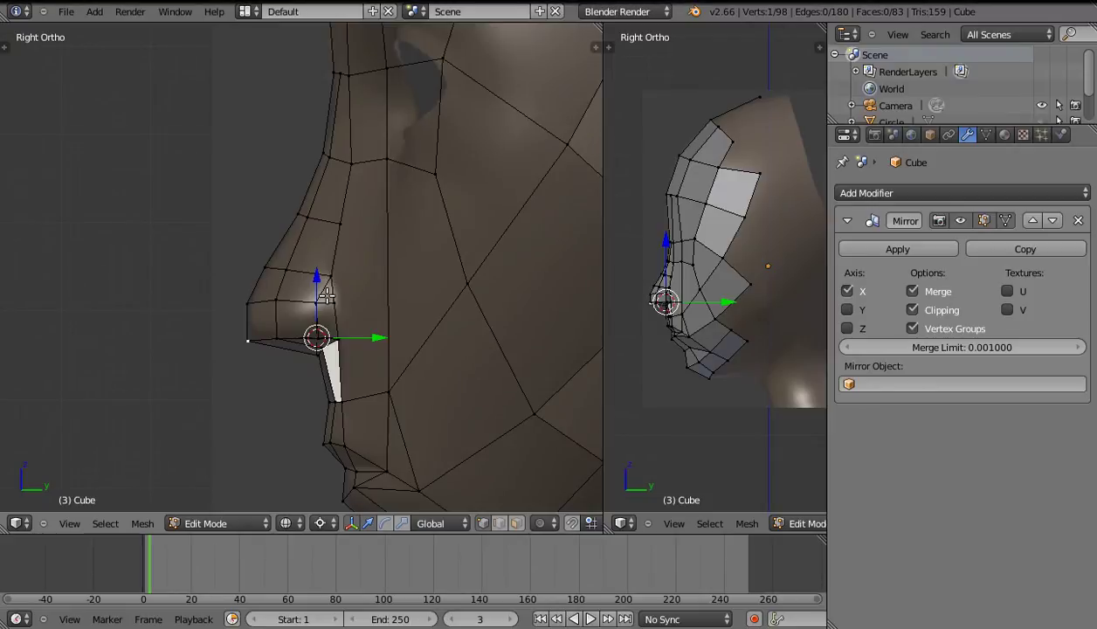
pyautogui.scroll(2, 325, 295)
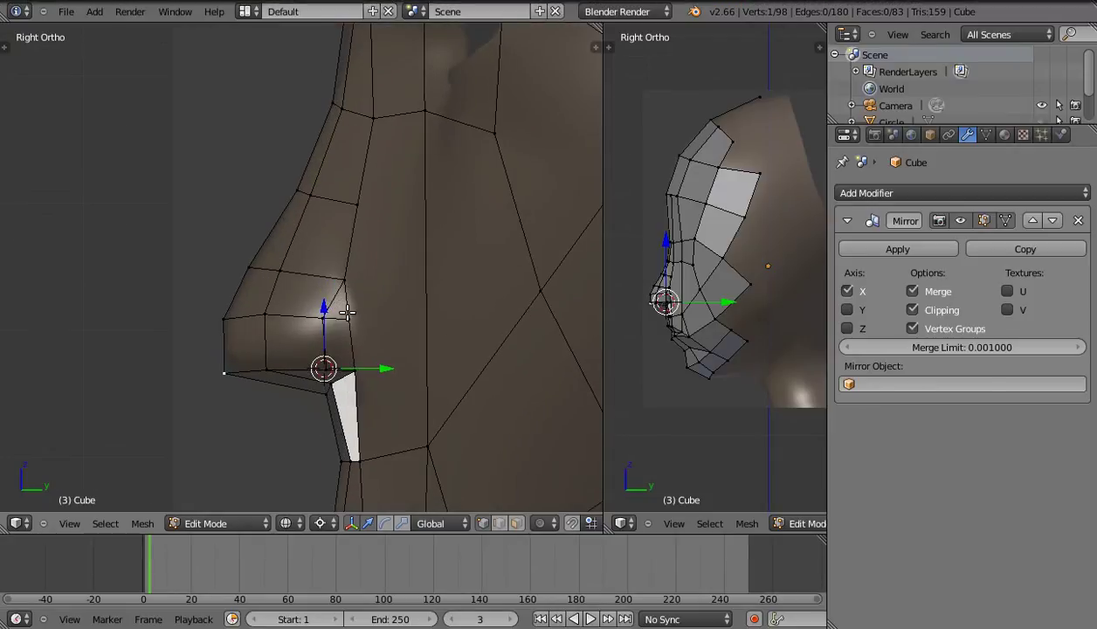
# In Front Ortho, narrow the nostril flares and pull a nose-side vertex inward.
pyautogui.press('KP_1')
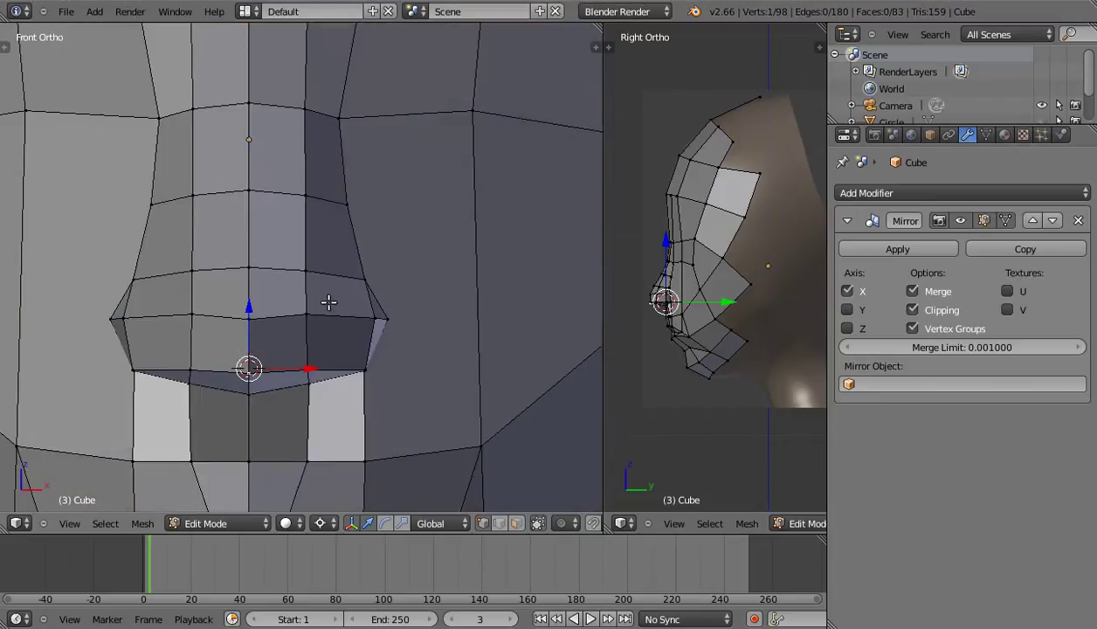
pyautogui.scroll(-1, 328, 302)
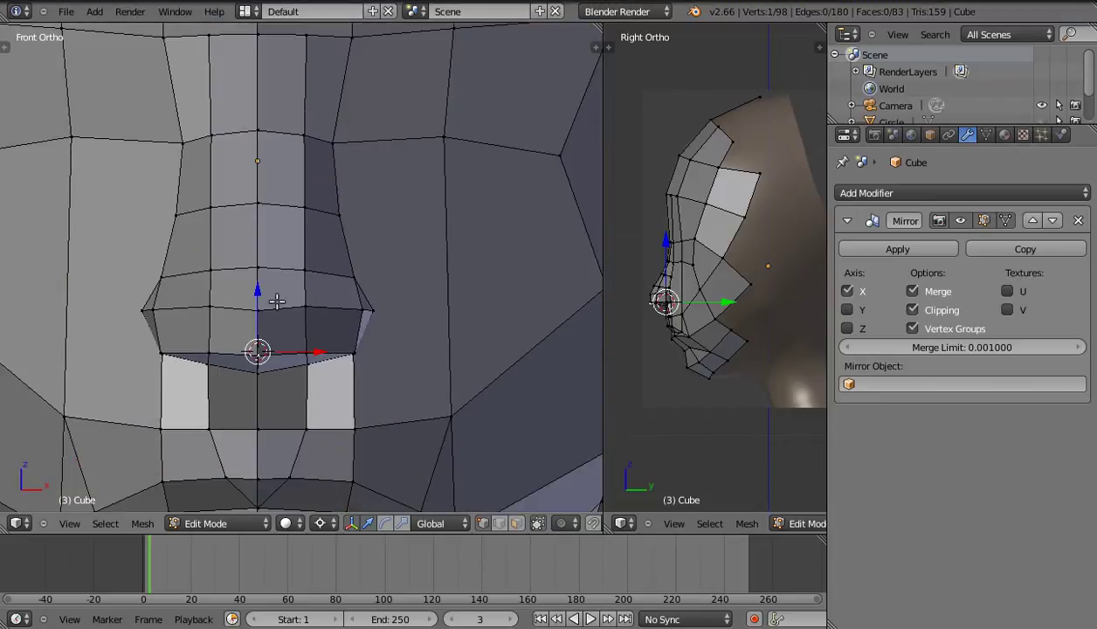
pyautogui.press('g')
pyautogui.click(369, 360)
pyautogui.rightClick(341, 219)
pyautogui.keyDown('shift'); pyautogui.moveTo(343, 220); pyautogui.dragTo(373, 277, button='middle'); pyautogui.keyUp('shift')
pyautogui.press('g')
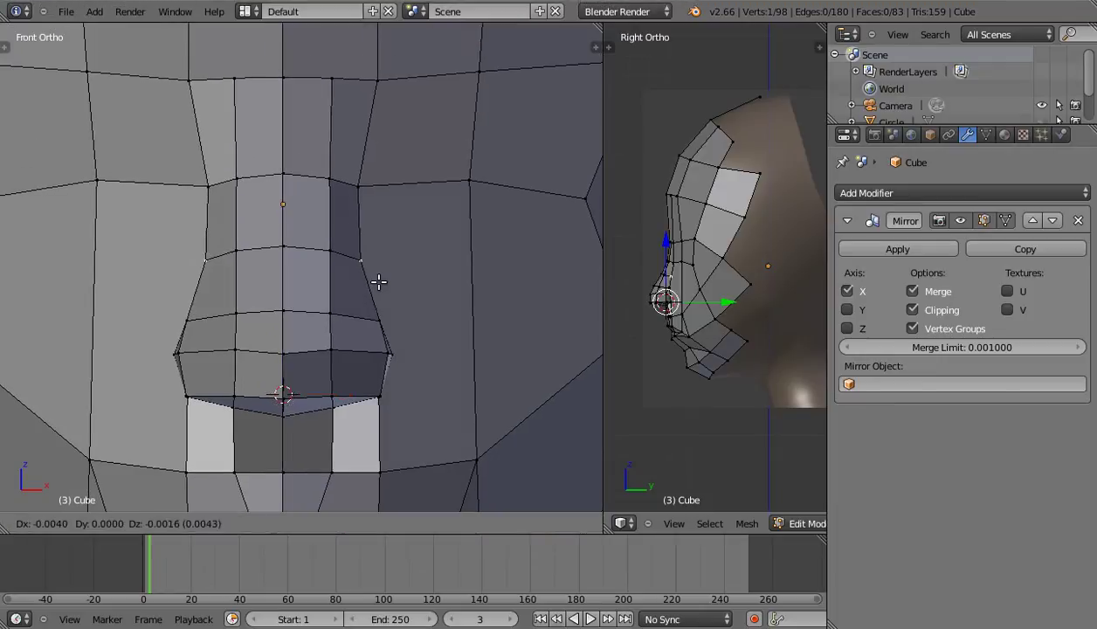
pyautogui.click(370, 276)
# Move the lower and upper nose-side vertices slightly inward.
pyautogui.rightClick(382, 316)
pyautogui.press('g')
pyautogui.click(377, 313)
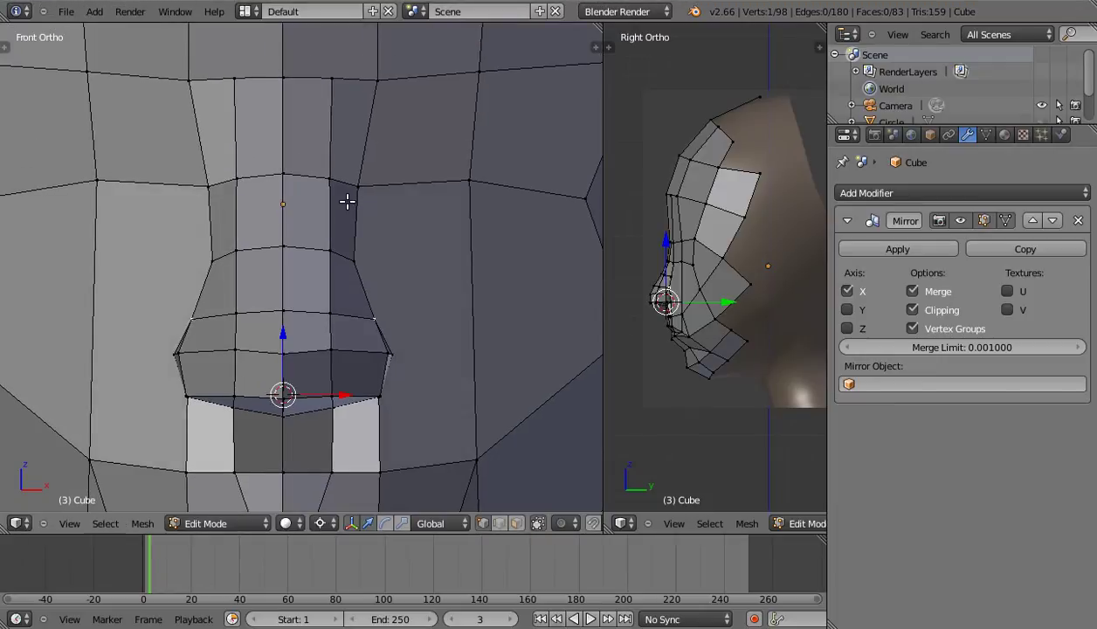
pyautogui.rightClick(336, 180)
pyautogui.press('g')
pyautogui.click(360, 192)
pyautogui.rightClick(366, 189)
pyautogui.press('g')
pyautogui.click(348, 192)
# Refine the top nose vertex, then orbit to inspect the cheek beside the nose.
pyautogui.scroll(-2, 353, 183)
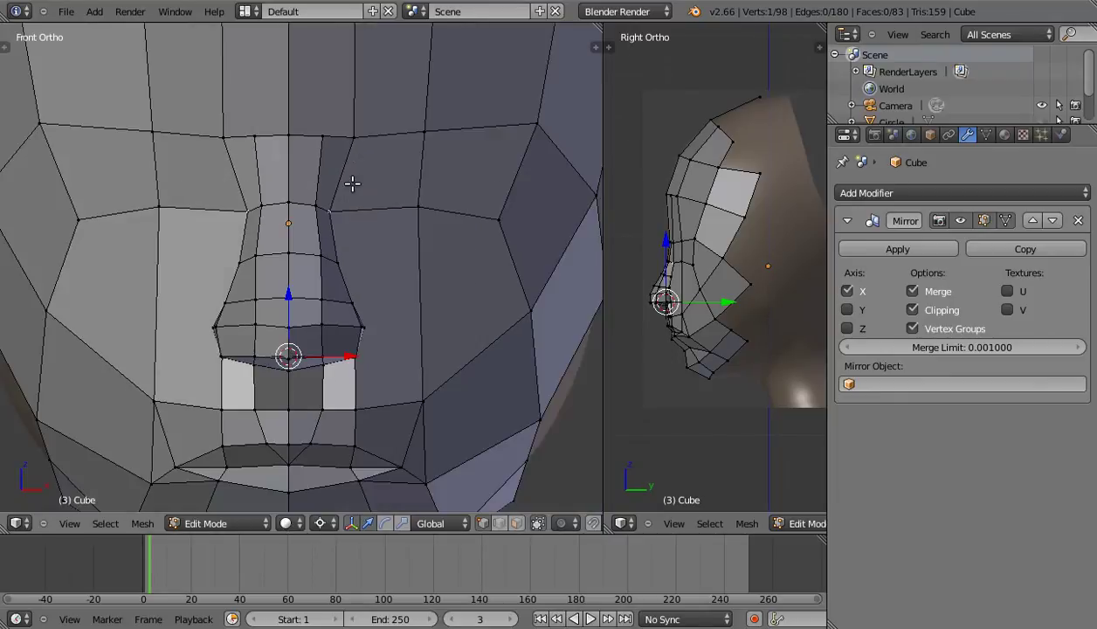
pyautogui.press('g')
pyautogui.click(367, 157)
pyautogui.press('g')
pyautogui.click(345, 159)
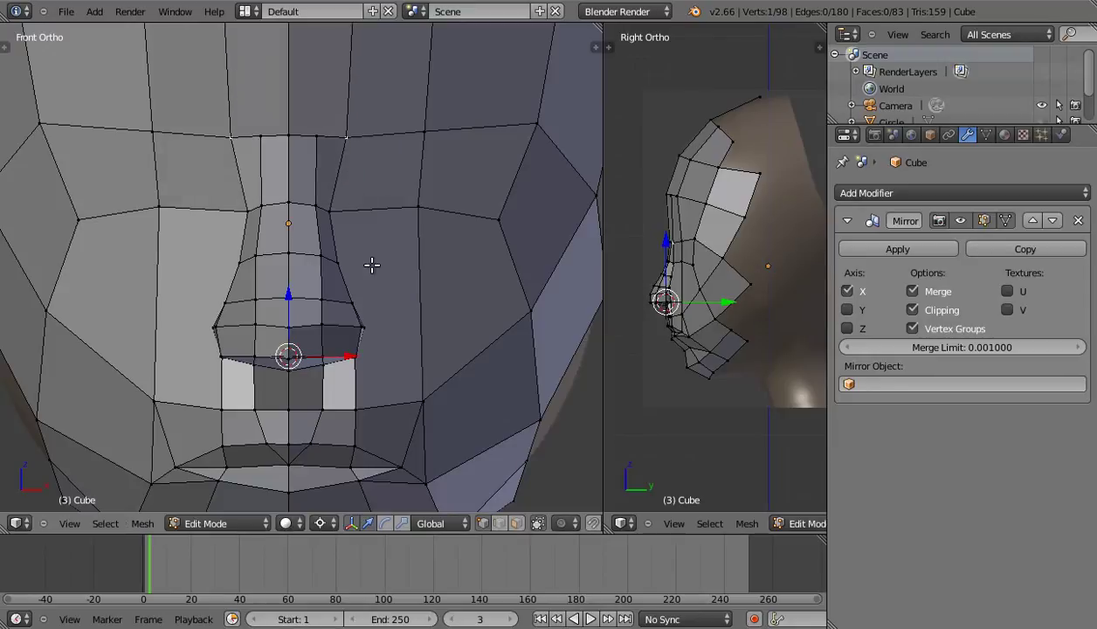
pyautogui.scroll(-1, 367, 301)
pyautogui.scroll(-1, 360, 302)
pyautogui.moveTo(358, 300); pyautogui.dragTo(323, 280, button='middle')
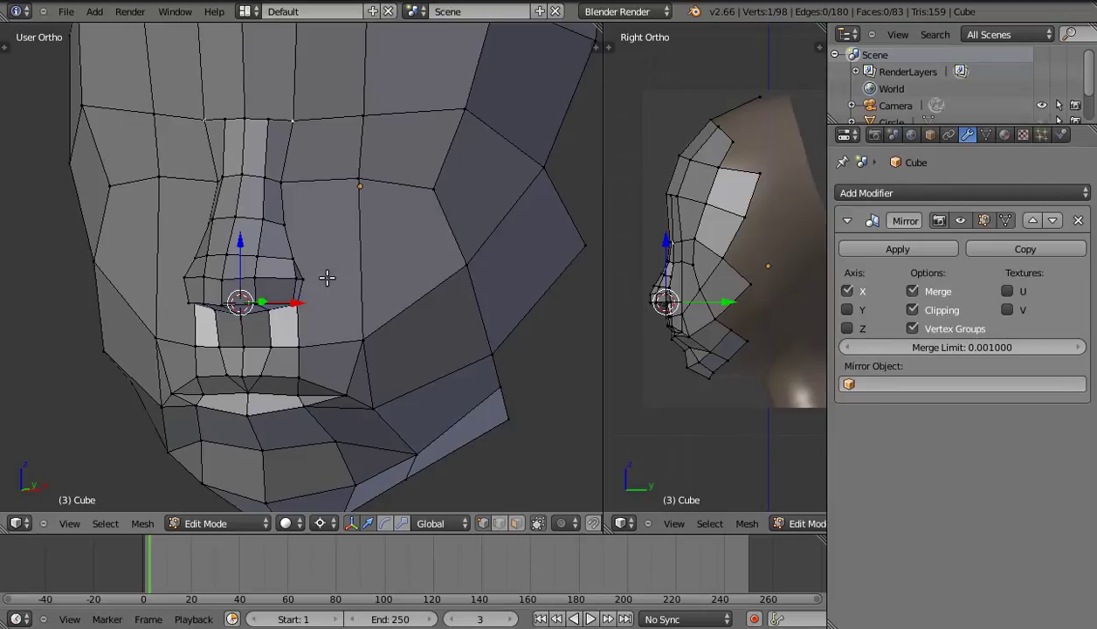
pyautogui.scroll(2, 328, 281)
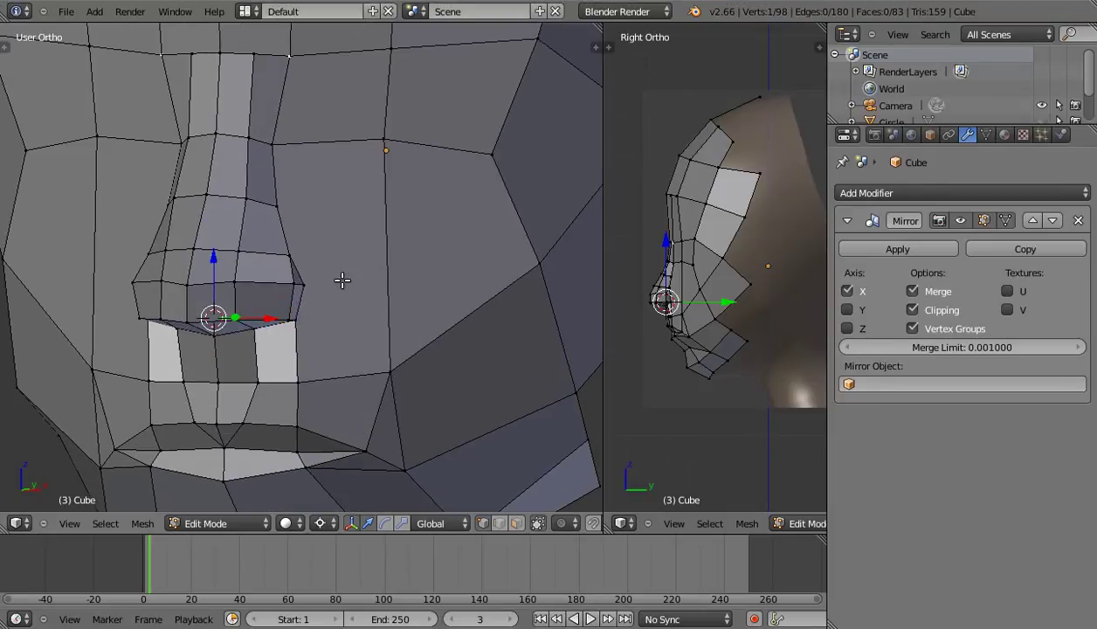
pyautogui.keyDown('shift'); pyautogui.moveTo(350, 284); pyautogui.dragTo(352, 299, button='middle'); pyautogui.keyUp('shift')
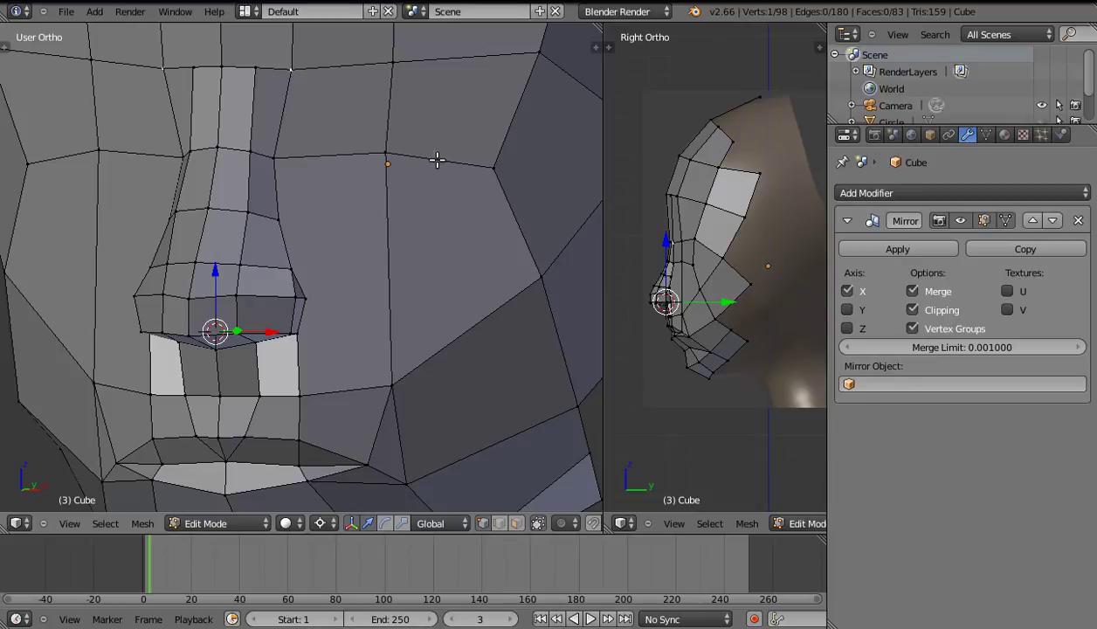
pyautogui.moveTo(449, 276)
pyautogui.mouseDown(button='middle')
pyautogui.moveTo(435, 296)
pyautogui.moveTo(421, 286)
pyautogui.moveTo(338, 289)
pyautogui.moveTo(332, 306)
pyautogui.moveTo(345, 294)
pyautogui.moveTo(309, 280)
pyautogui.moveTo(287, 303)
pyautogui.moveTo(289, 293)
pyautogui.mouseUp(button='middle')
pyautogui.moveTo(307, 224); pyautogui.dragTo(303, 256, button='middle')
pyautogui.moveTo(310, 321); pyautogui.dragTo(307, 325, button='middle')
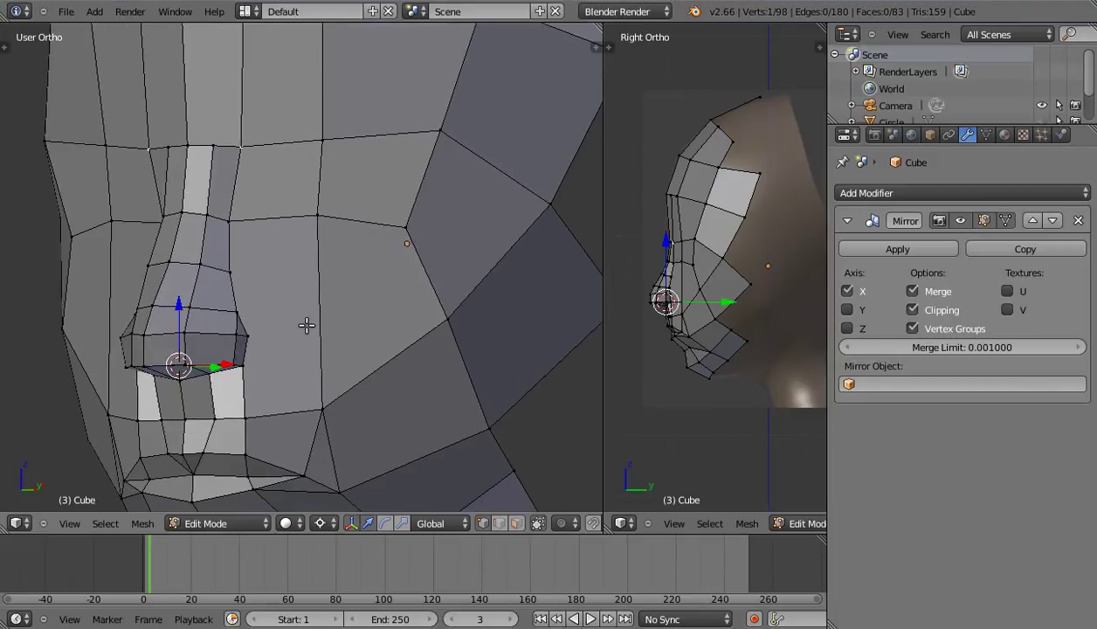
# Knife-cut from the side of the nose across the cheek edge to the outer cheek vertex.
pyautogui.press('k')
pyautogui.click(242, 365)
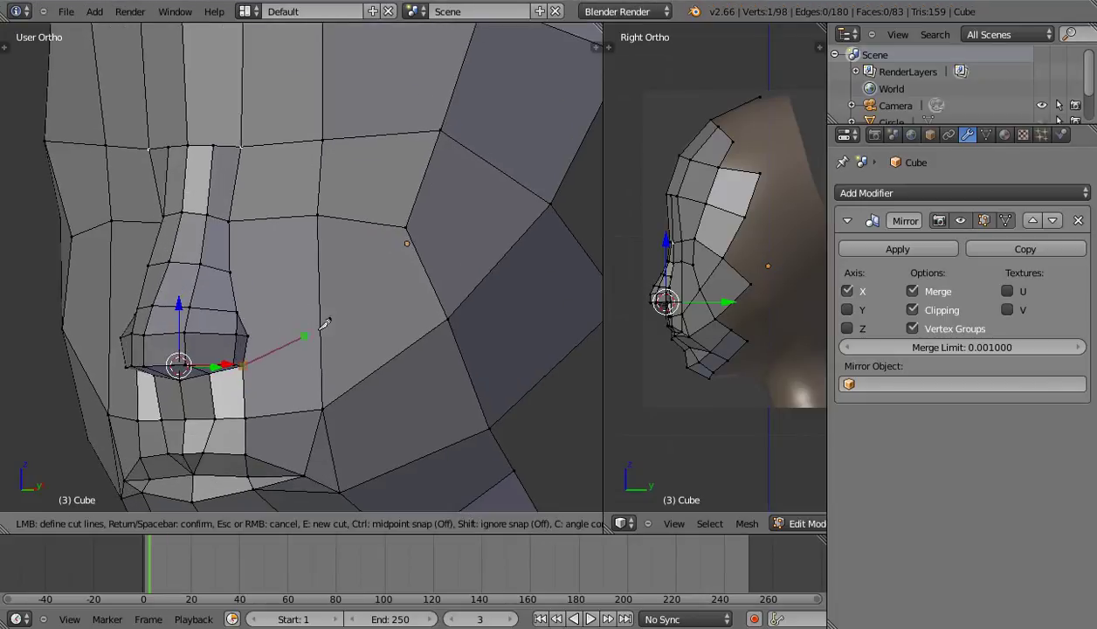
pyautogui.click(321, 310)
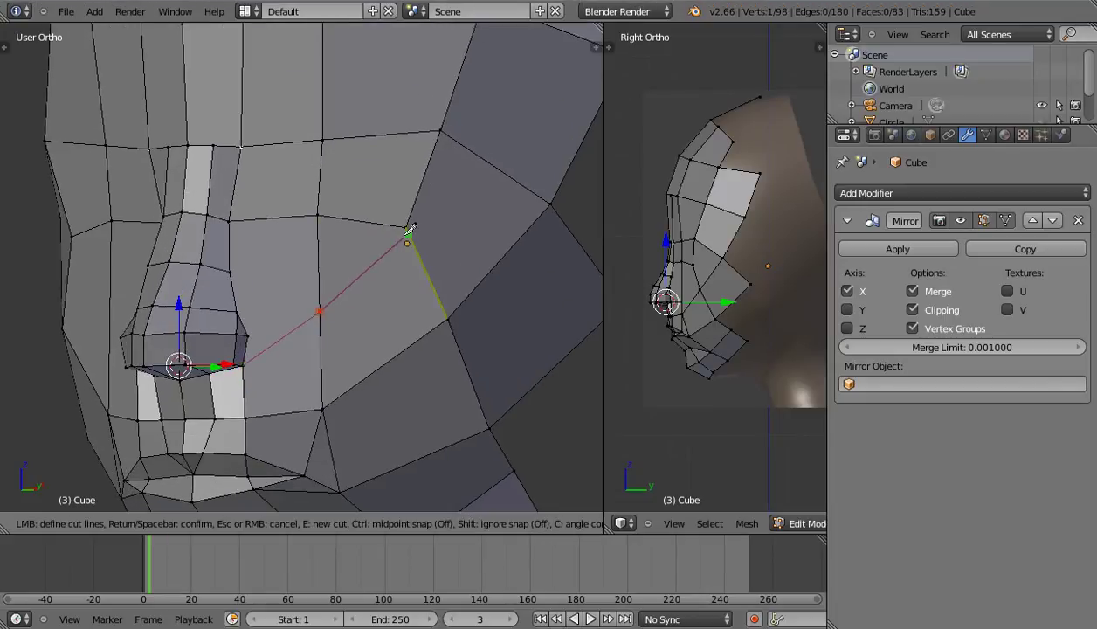
pyautogui.click(395, 242)
pyautogui.press('Return')
pyautogui.moveTo(367, 262); pyautogui.dragTo(362, 283, button='middle')
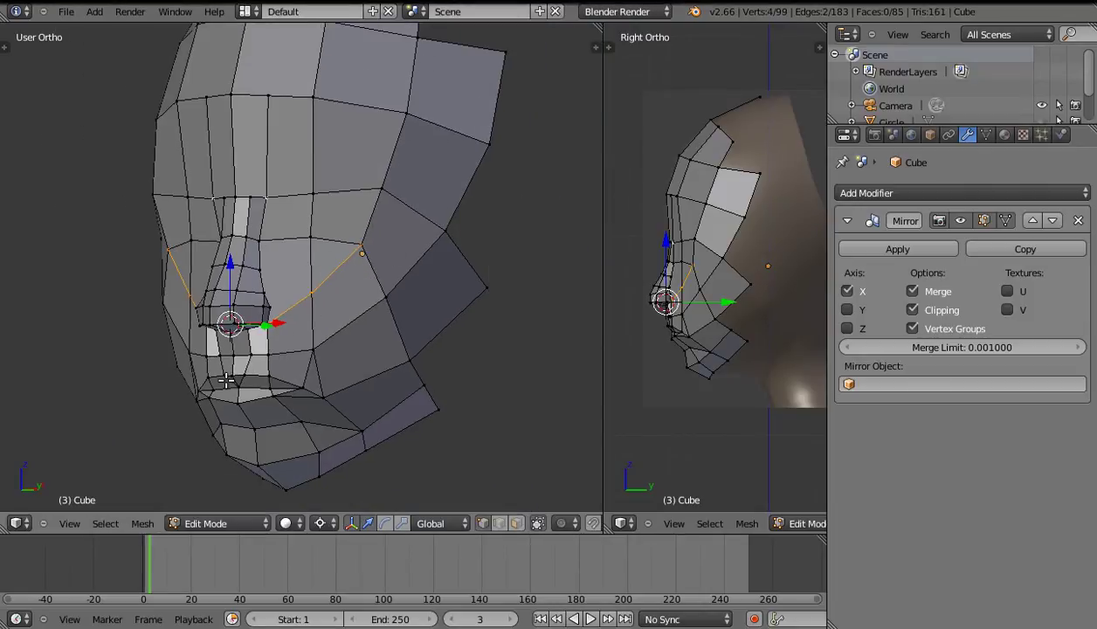
pyautogui.moveTo(279, 335)
pyautogui.mouseDown(button='middle')
pyautogui.moveTo(340, 335)
pyautogui.moveTo(363, 296)
pyautogui.mouseUp(button='middle')
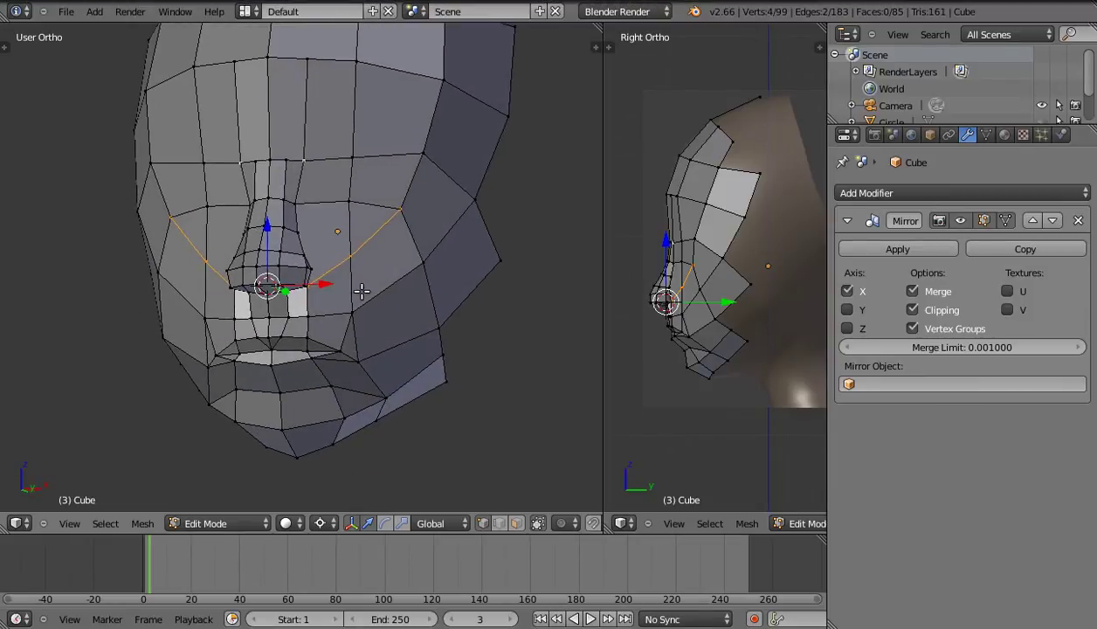
pyautogui.moveTo(272, 311); pyautogui.dragTo(255, 318, button='middle')
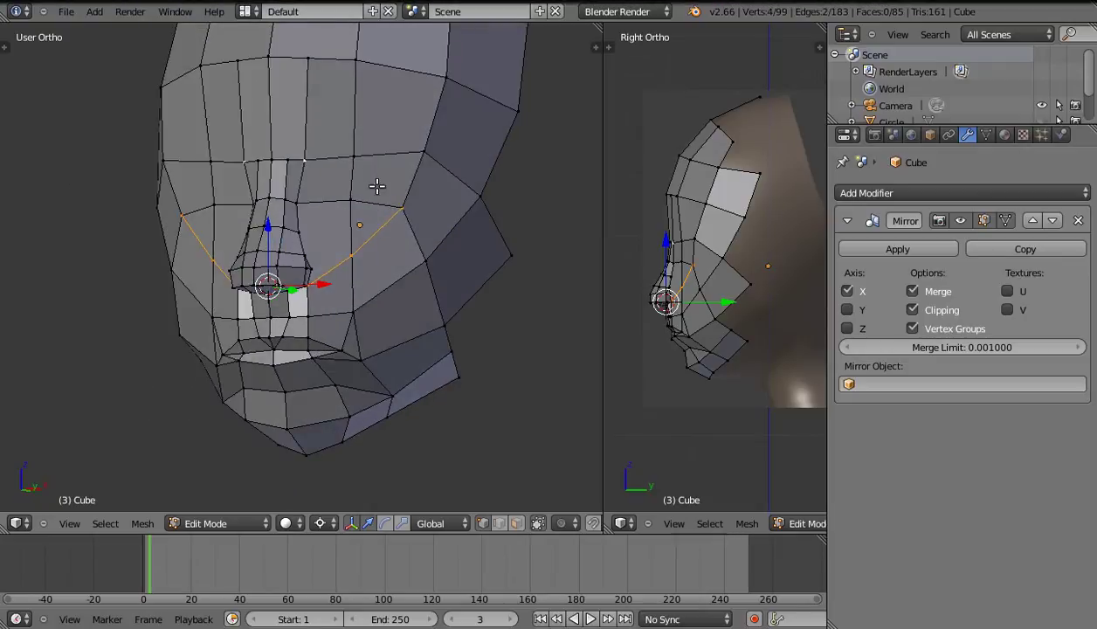
pyautogui.moveTo(368, 256); pyautogui.dragTo(366, 272, button='middle')
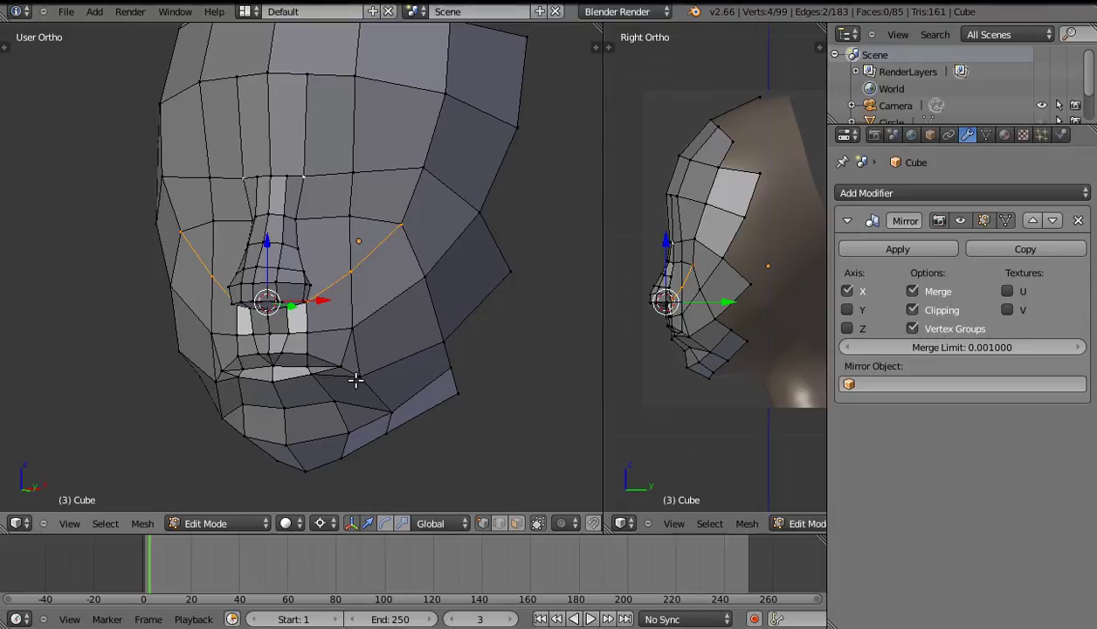
pyautogui.moveTo(378, 327)
pyautogui.mouseDown(button='middle')
pyautogui.moveTo(421, 252)
pyautogui.moveTo(366, 249)
pyautogui.moveTo(398, 238)
pyautogui.moveTo(354, 255)
pyautogui.mouseUp(button='middle')
# Nudge the new cut vertex and two upper cheek vertices slightly lower.
pyautogui.scroll(1, 354, 255)
pyautogui.scroll(1, 357, 254)
pyautogui.scroll(1, 382, 238)
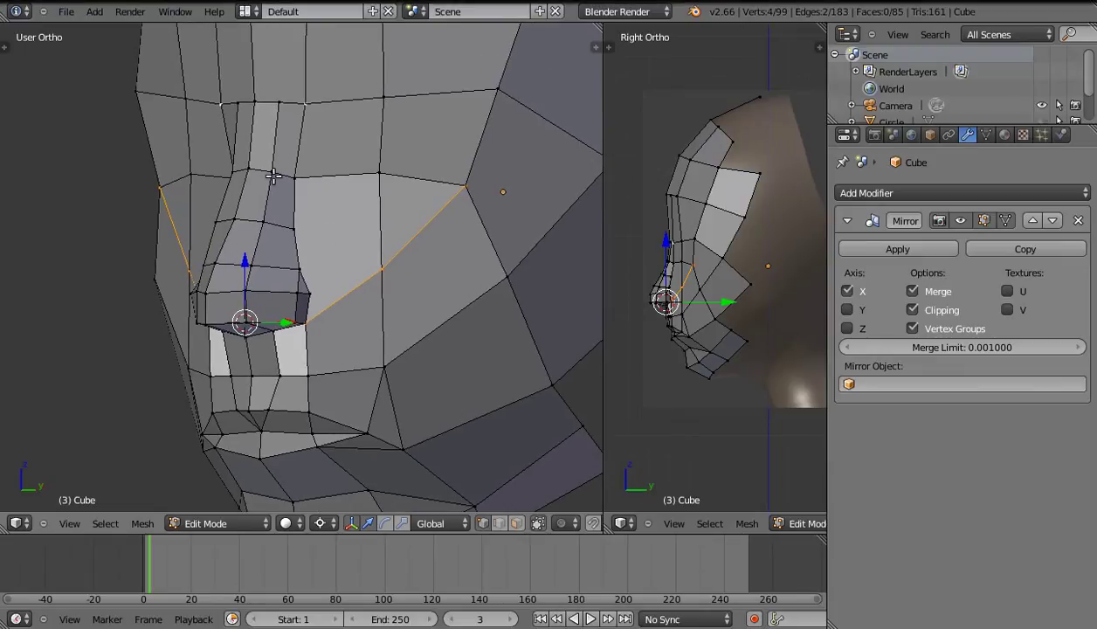
pyautogui.keyDown('shift'); pyautogui.moveTo(342, 250); pyautogui.dragTo(311, 225, button='middle'); pyautogui.keyUp('shift')
pyautogui.rightClick(332, 253)
pyautogui.press('g')
pyautogui.click(325, 263)
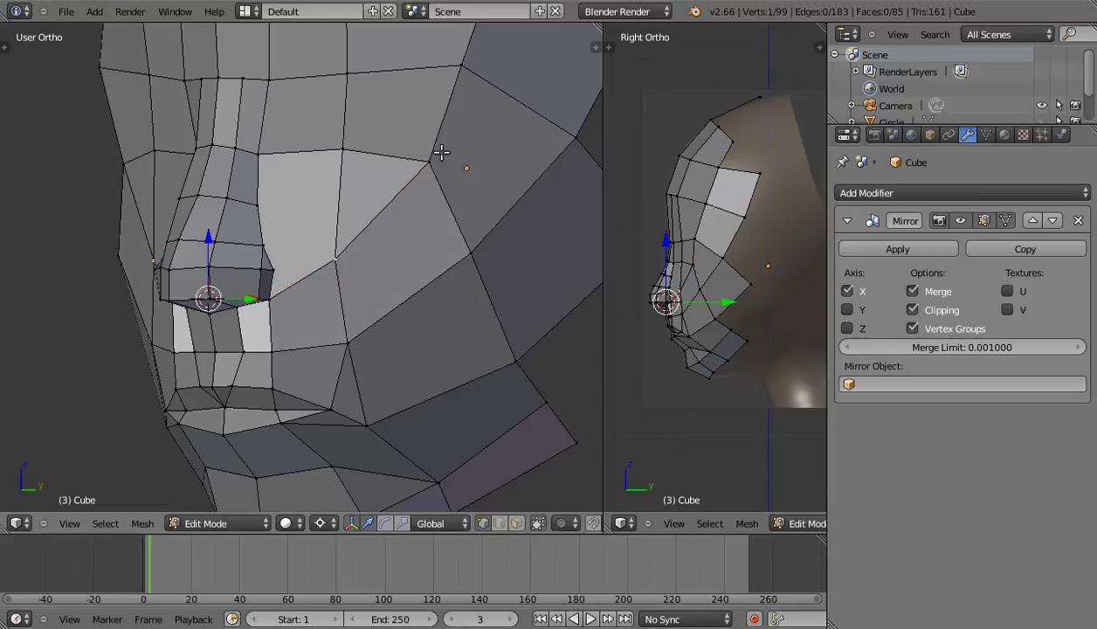
pyautogui.rightClick(439, 156)
pyautogui.press('g')
pyautogui.click(401, 183)
pyautogui.rightClick(332, 152)
pyautogui.press('g')
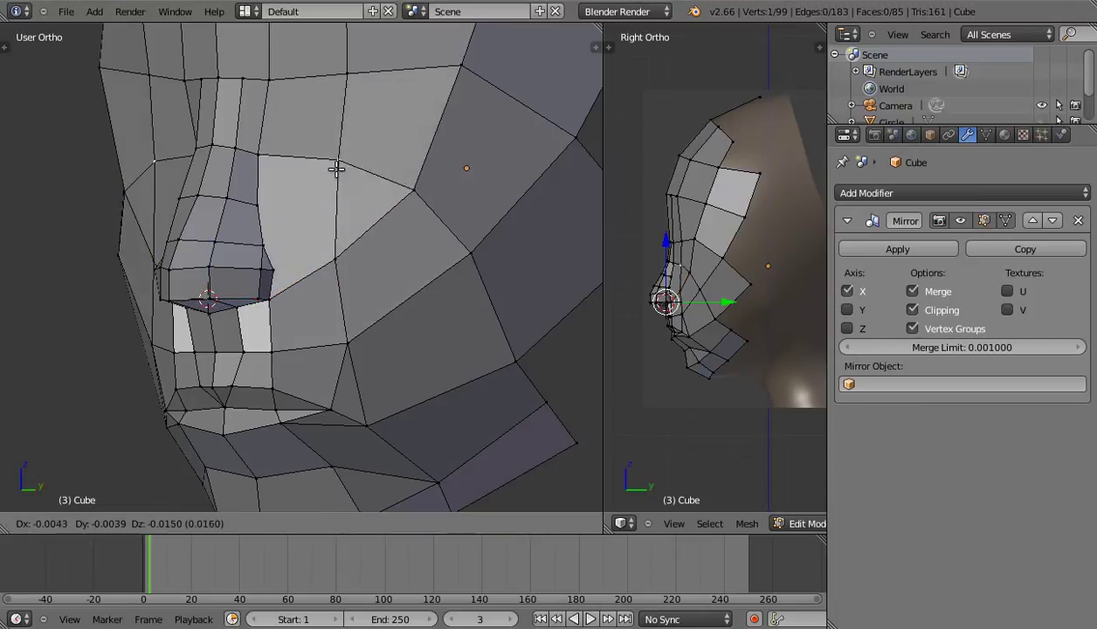
pyautogui.click(325, 169)
pyautogui.keyDown('shift'); pyautogui.moveTo(392, 246); pyautogui.dragTo(382, 231, button='middle'); pyautogui.keyUp('shift')
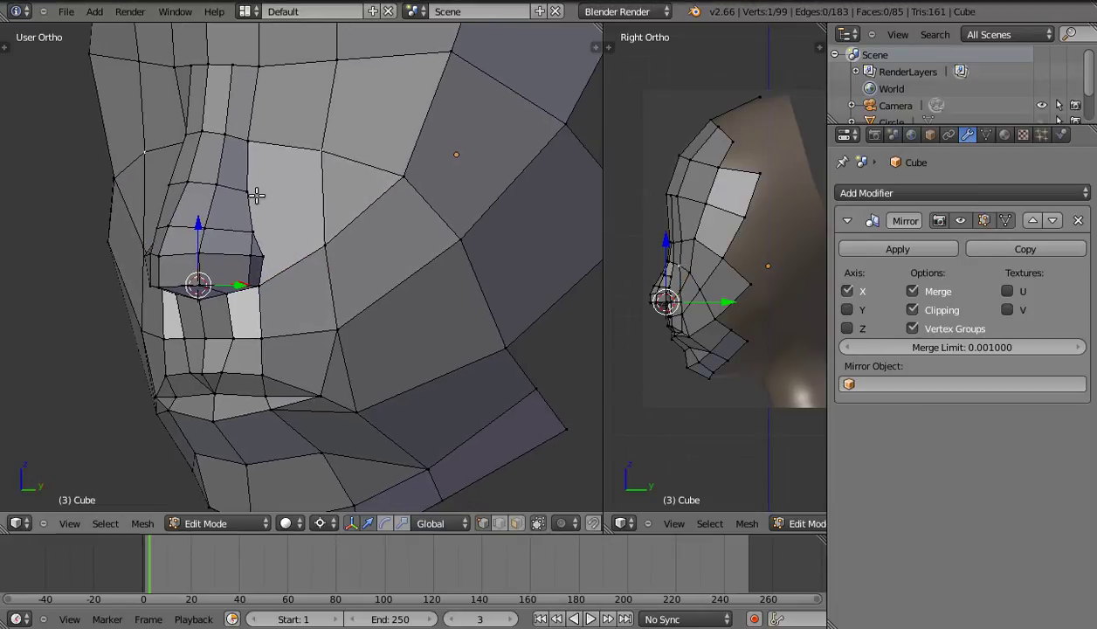
# Add another knife cut beside the nose and dissolve the leftover cheek edge.
pyautogui.press('k')
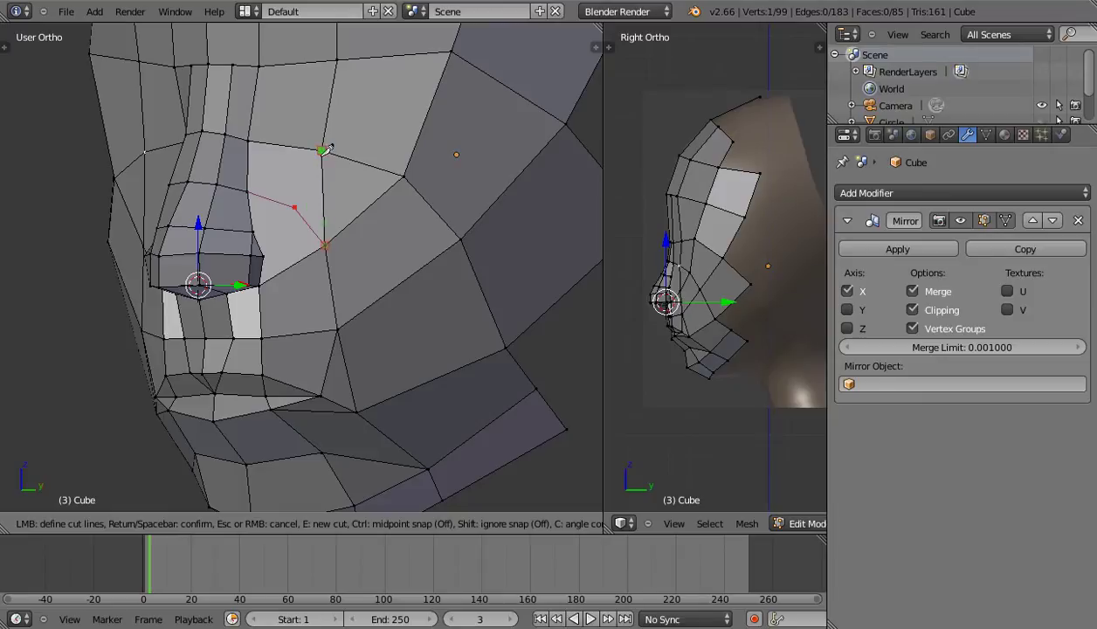
pyautogui.press('Return')
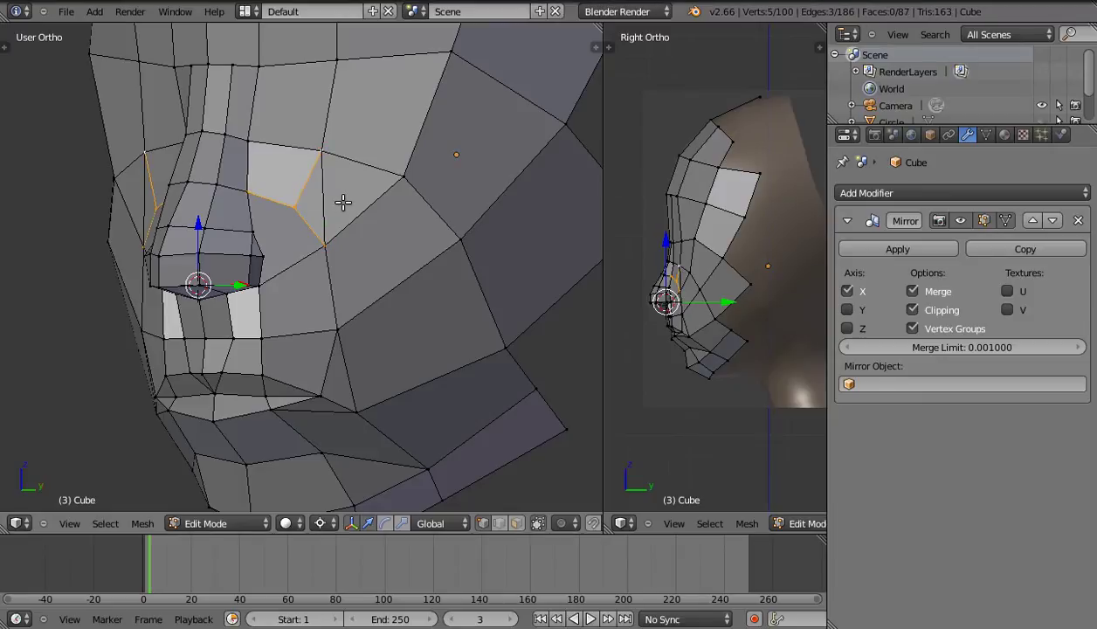
pyautogui.hotkey('ctrl', 'Tab')
pyautogui.click(335, 215)
pyautogui.rightClick(325, 203)
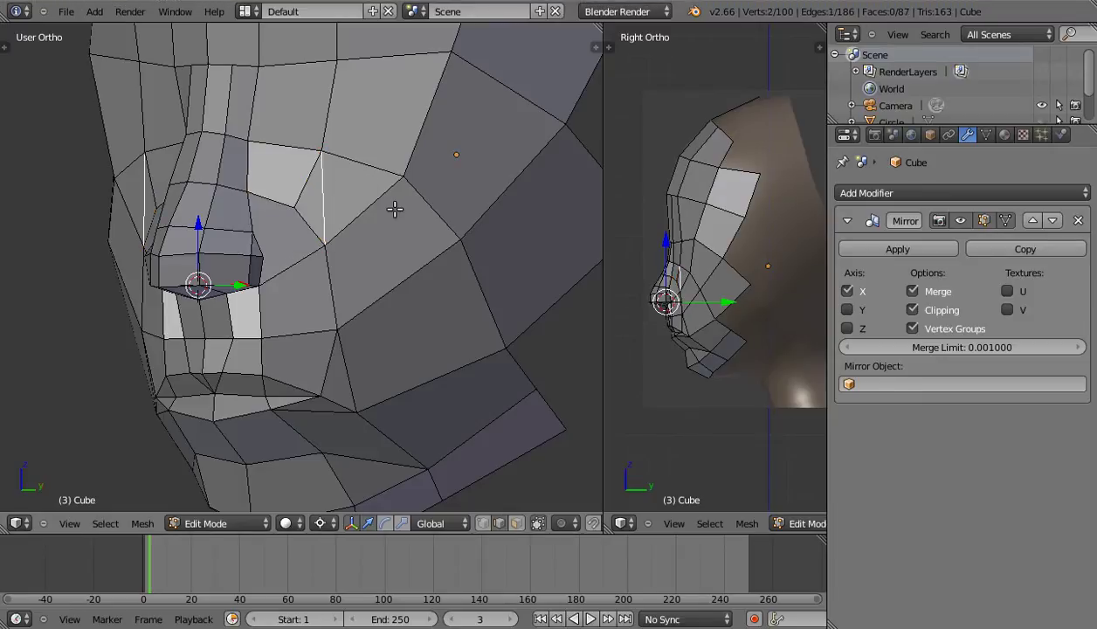
pyautogui.press('x')
pyautogui.click(394, 210)
pyautogui.moveTo(328, 279)
pyautogui.keyDown('shift'); pyautogui.mouseDown(button='middle')
pyautogui.moveTo(347, 297)
pyautogui.moveTo(409, 296)
pyautogui.moveTo(379, 308)
pyautogui.moveTo(292, 193)
pyautogui.mouseUp(button='middle'); pyautogui.keyUp('shift')
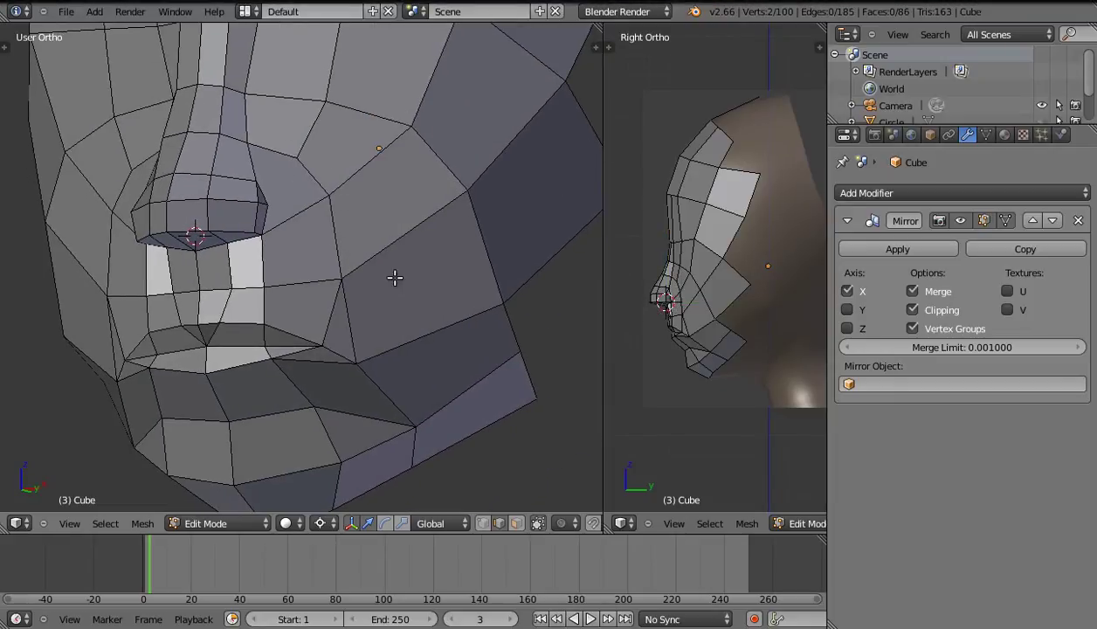
pyautogui.moveTo(363, 362); pyautogui.dragTo(379, 354, button='right')
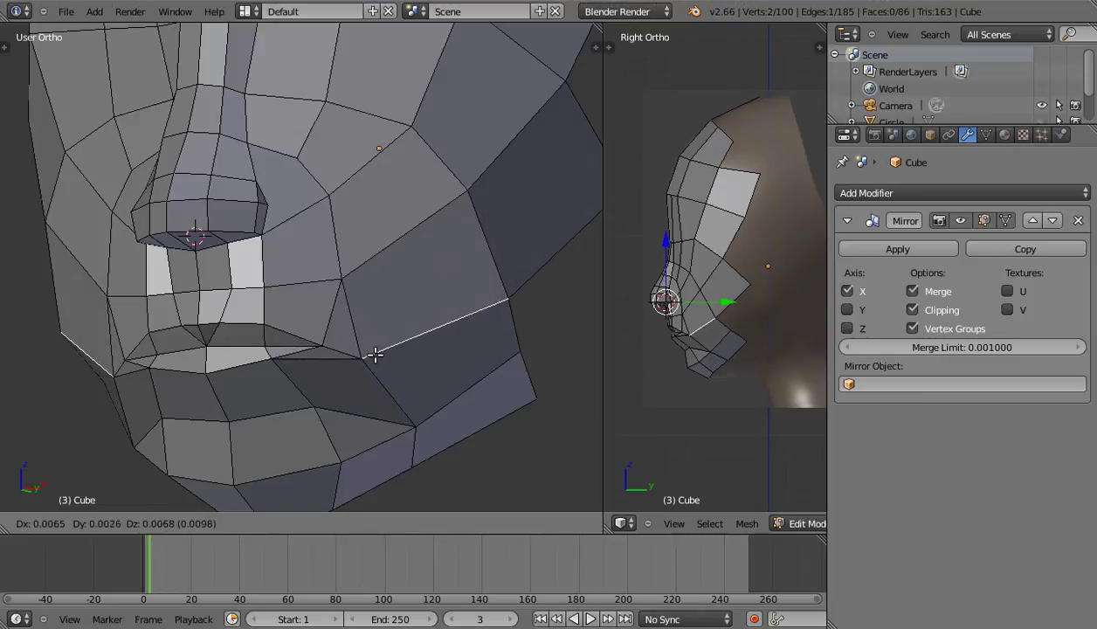
# Reposition the vertex near the mouth corner and check the face from the front.
pyautogui.rightClick(376, 355)
pyautogui.hotkey('ctrl', 'Tab')
pyautogui.click(375, 318)
pyautogui.rightClick(353, 361)
pyautogui.press('g')
pyautogui.click(365, 357)
pyautogui.moveTo(451, 147)
pyautogui.mouseDown(button='middle')
pyautogui.moveTo(353, 225)
pyautogui.moveTo(320, 231)
pyautogui.mouseUp(button='middle')
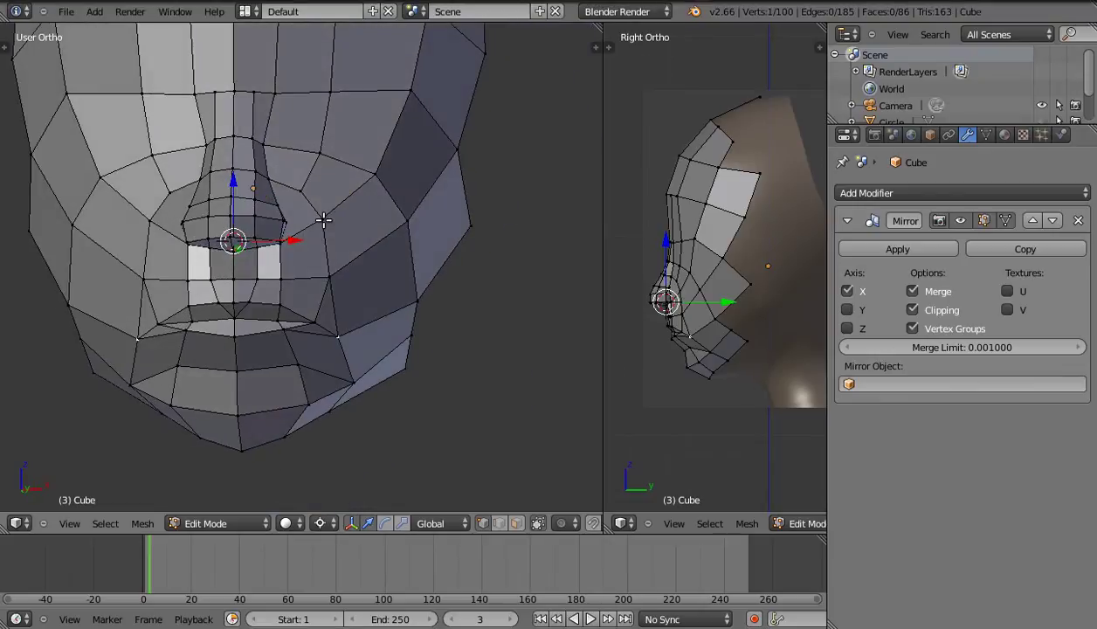
pyautogui.moveTo(322, 192); pyautogui.dragTo(328, 242, button='middle')
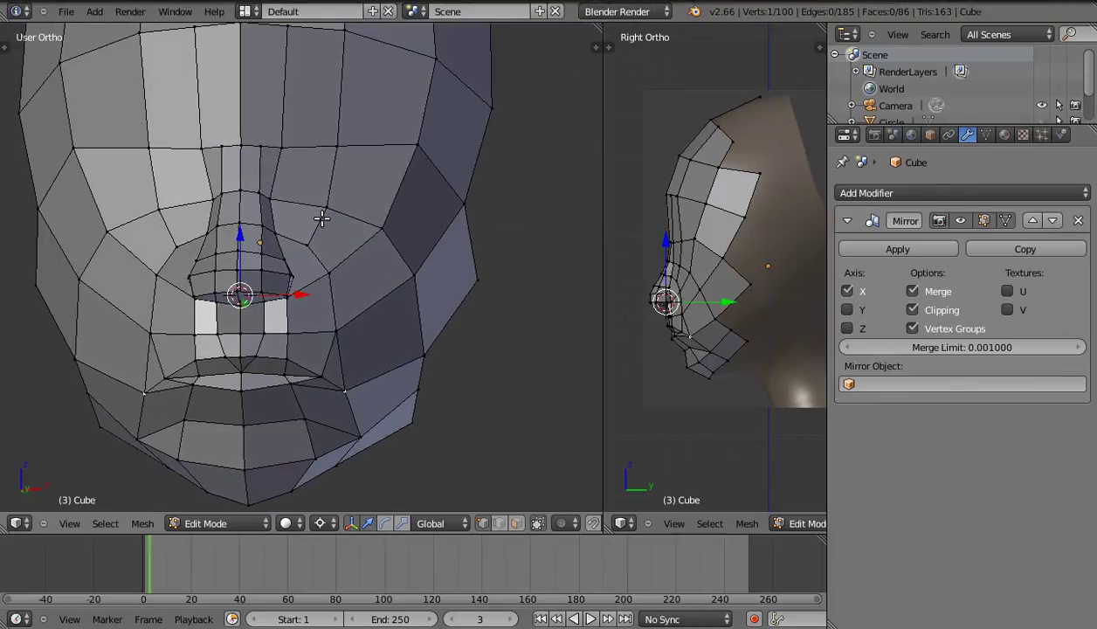
# Select the face loop, the faces beside the nose and the cheek faces, then deselect everything.
pyautogui.keyDown('alt'); pyautogui.click(301, 210); pyautogui.keyUp('alt')
pyautogui.keyDown('alt'); pyautogui.keyDown('shift'); pyautogui.click(290, 234); pyautogui.keyUp('shift'); pyautogui.keyUp('alt')
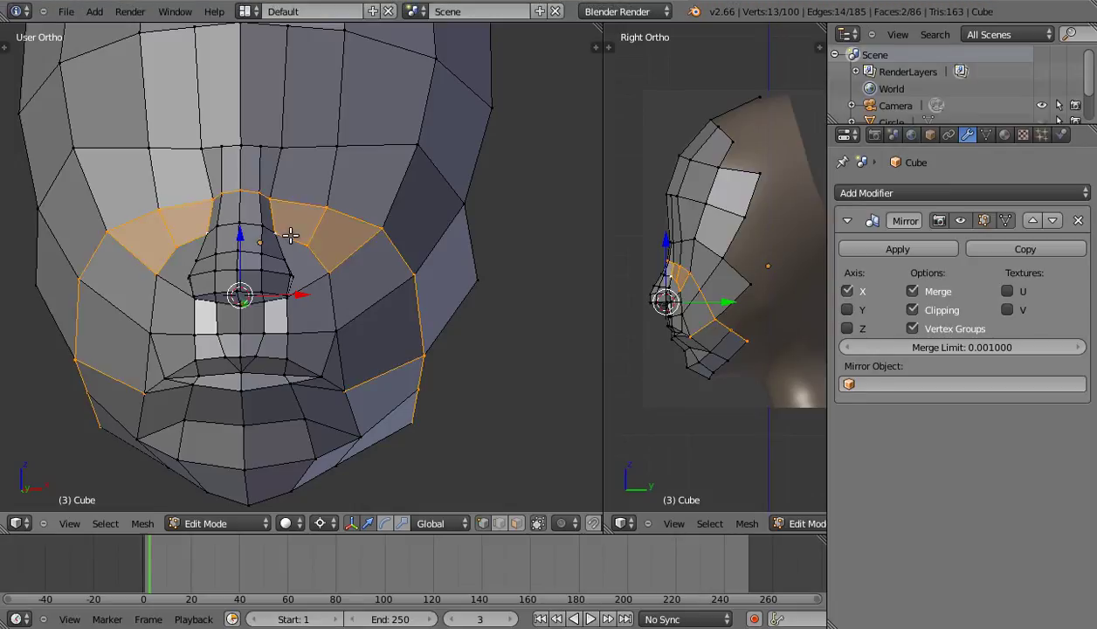
pyautogui.keyDown('alt'); pyautogui.keyDown('shift'); pyautogui.click(333, 303); pyautogui.keyUp('shift'); pyautogui.keyUp('alt')
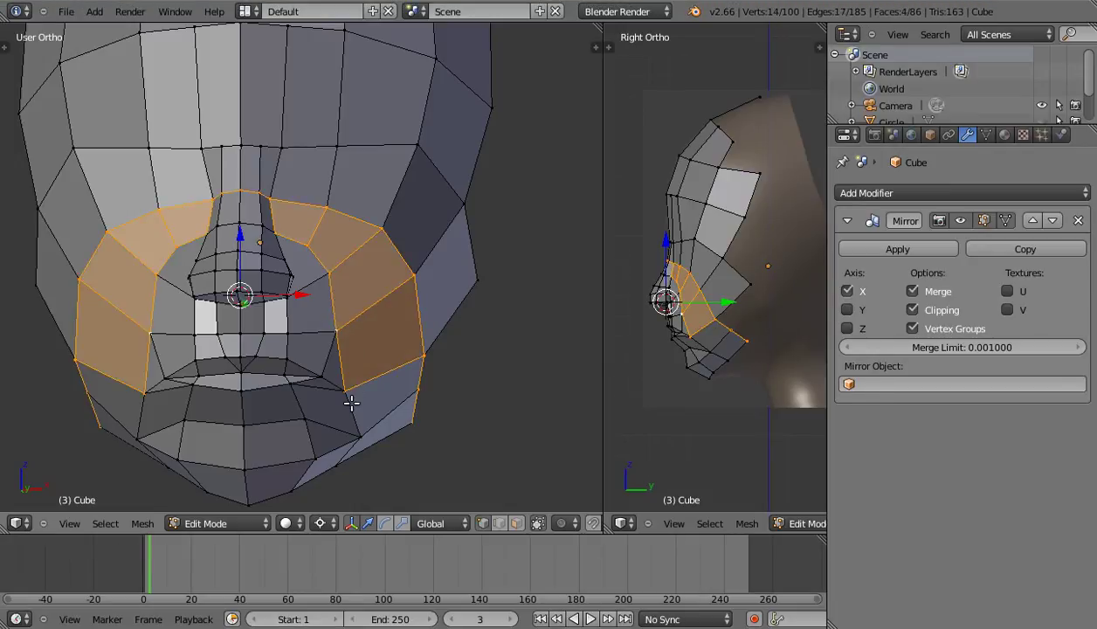
pyautogui.keyDown('shift'); pyautogui.click(351, 402); pyautogui.keyUp('shift')
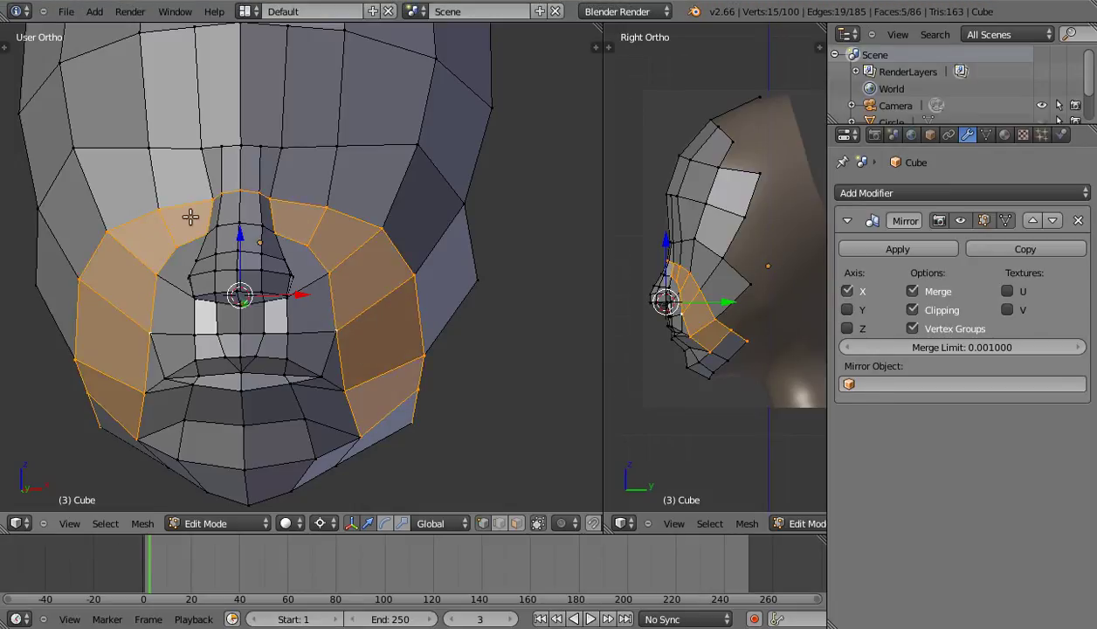
pyautogui.click(769, 2)
pyautogui.click(770, 14)
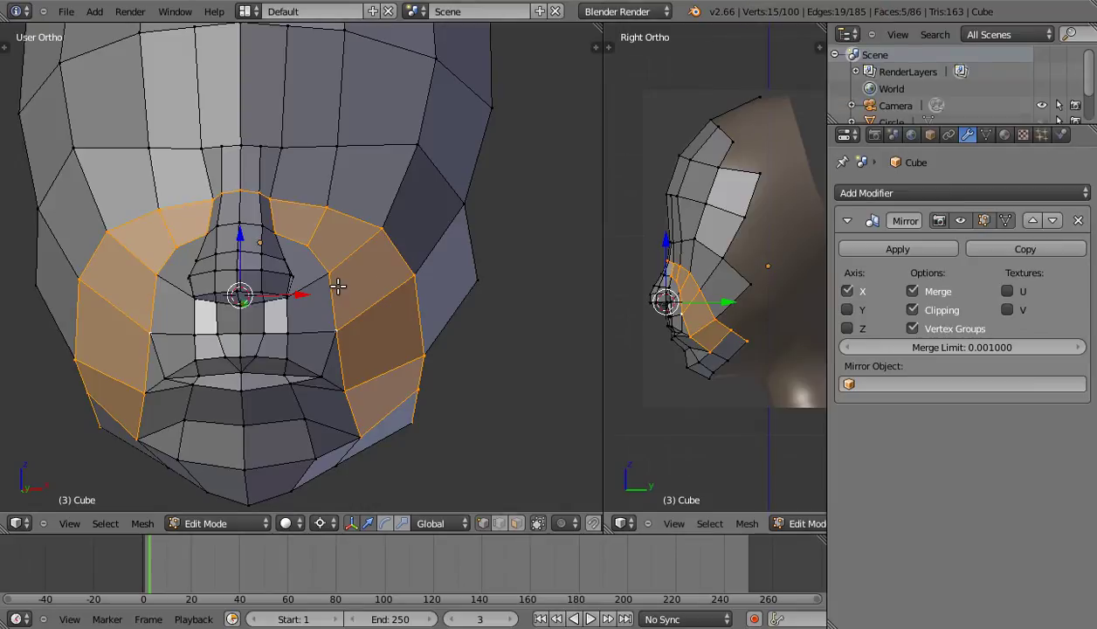
pyautogui.press('a')
# In an angled, zoomed-in view, nudge the vertex beside the nose into place.
pyautogui.moveTo(372, 277)
pyautogui.mouseDown(button='middle')
pyautogui.moveTo(412, 284)
pyautogui.moveTo(312, 297)
pyautogui.mouseUp(button='middle')
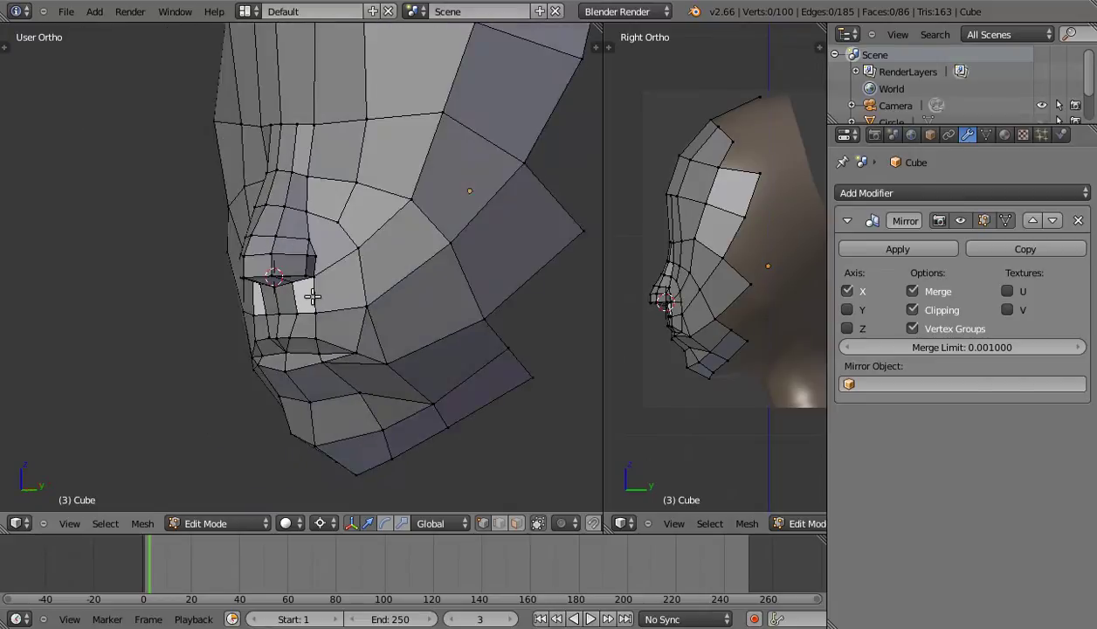
pyautogui.scroll(2, 324, 289)
pyautogui.scroll(1, 349, 275)
pyautogui.scroll(1, 362, 274)
pyautogui.rightClick(308, 234)
pyautogui.press('g')
pyautogui.click(317, 243)
# Connect the lower nose-side vertex to the cheek vertex with a new edge.
pyautogui.rightClick(272, 319)
pyautogui.keyDown('shift'); pyautogui.rightClick(339, 284); pyautogui.keyUp('shift')
pyautogui.keyDown('shift'); pyautogui.rightClick(314, 245); pyautogui.keyUp('shift')
pyautogui.keyDown('shift'); pyautogui.rightClick(284, 274); pyautogui.keyUp('shift')
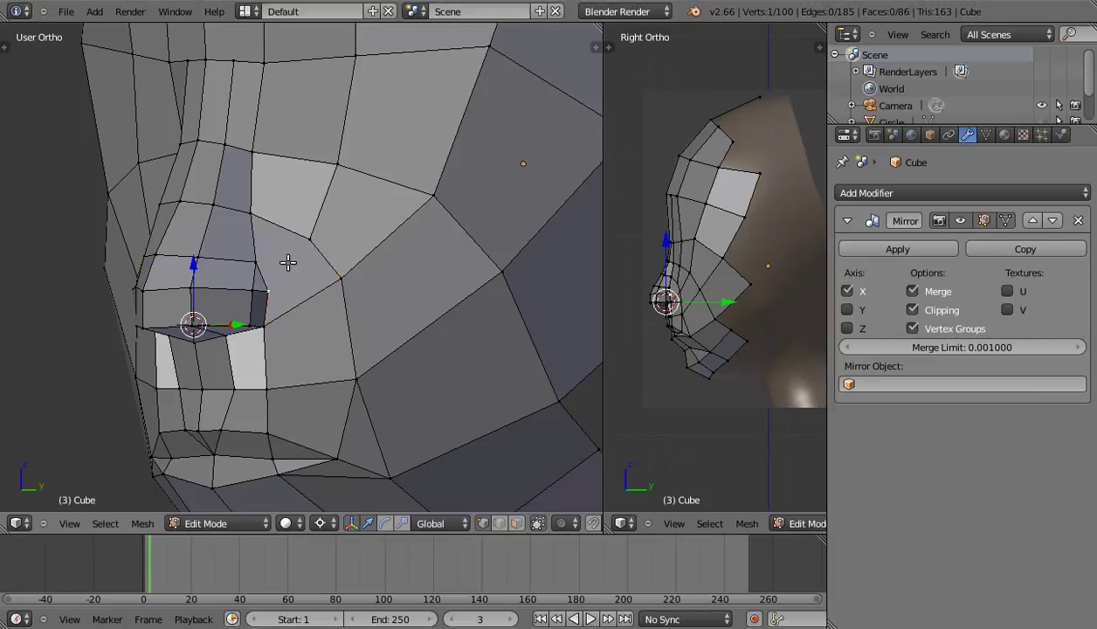
pyautogui.press('j')
pyautogui.moveTo(307, 268)
pyautogui.mouseDown(button='middle')
pyautogui.moveTo(326, 291)
pyautogui.moveTo(265, 302)
pyautogui.mouseUp(button='middle')
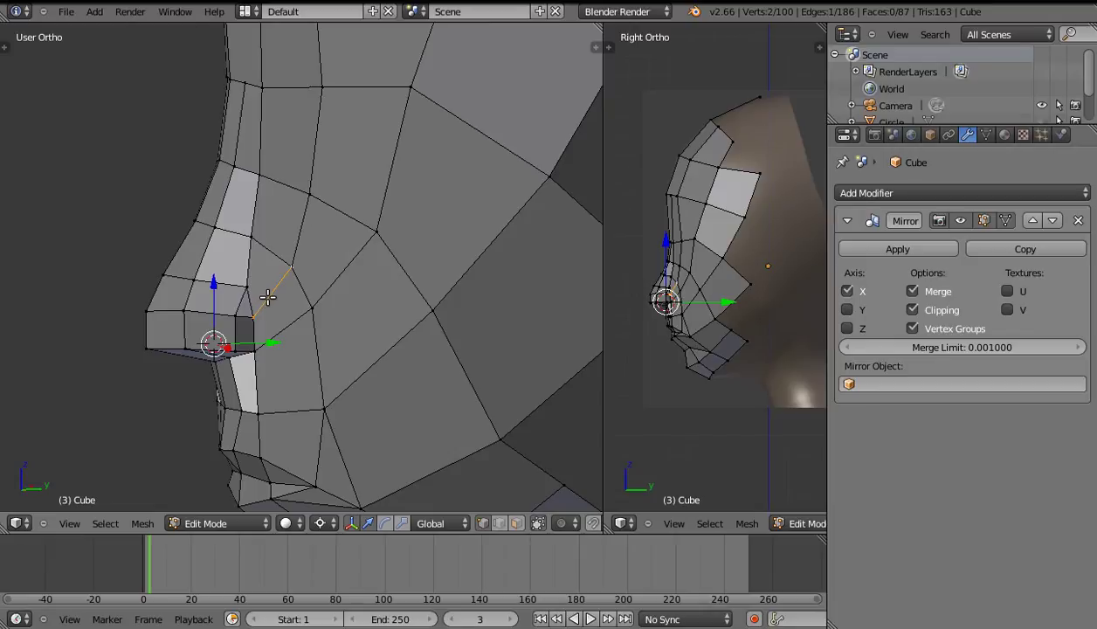
pyautogui.hotkey('ctrl', 'z')
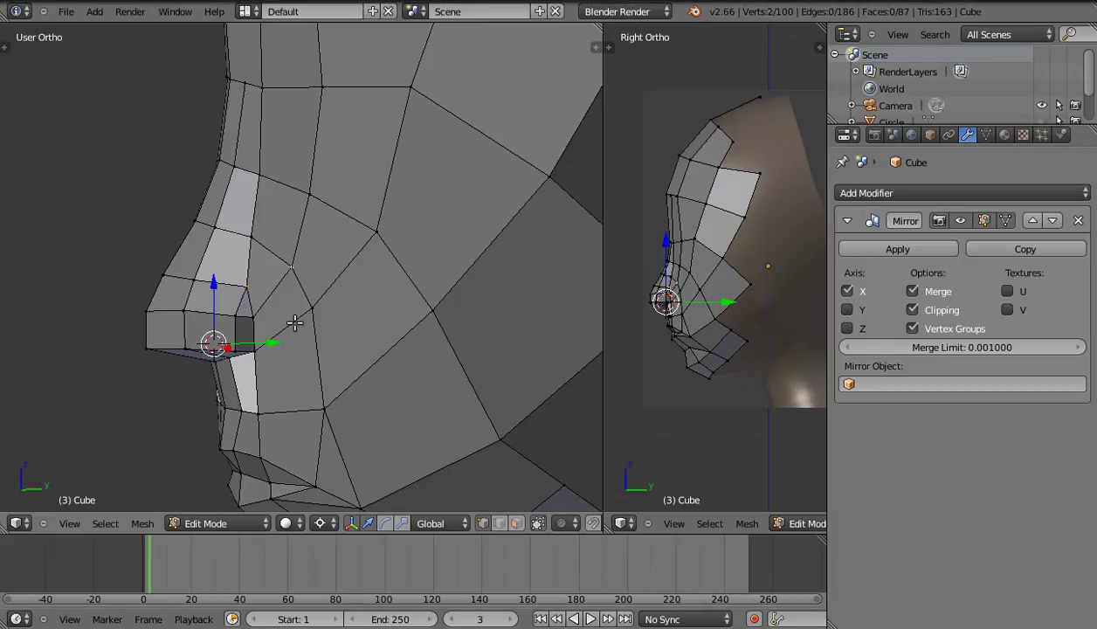
pyautogui.press('f')
# In the right side view, move the selected nose vertex into a cleaner position.
pyautogui.moveTo(294, 320); pyautogui.dragTo(373, 315, button='middle')
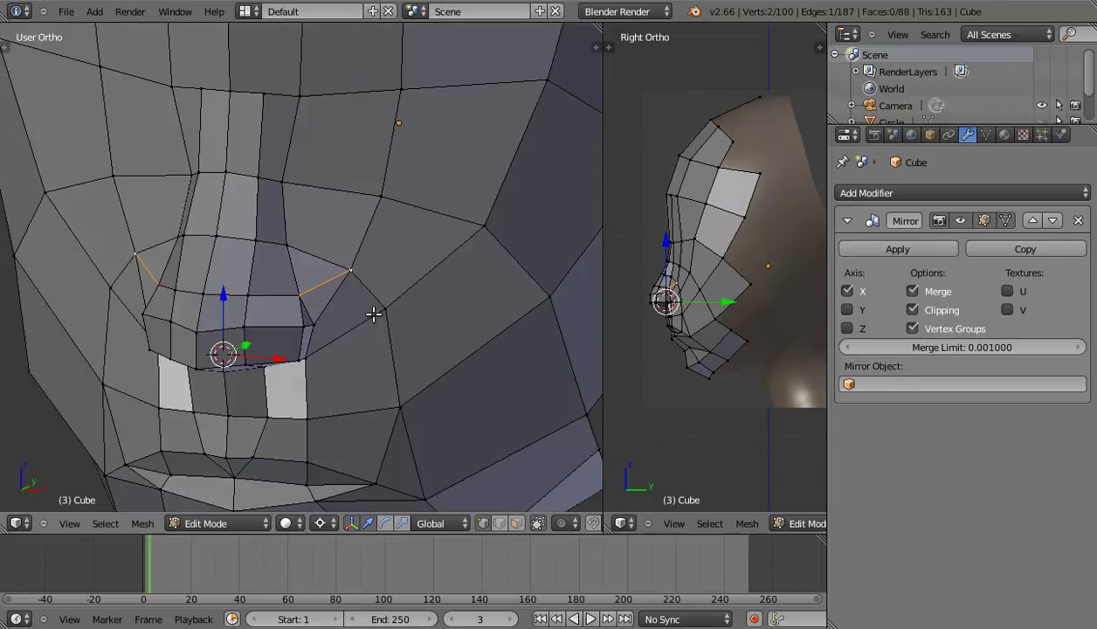
pyautogui.press('KP_3')
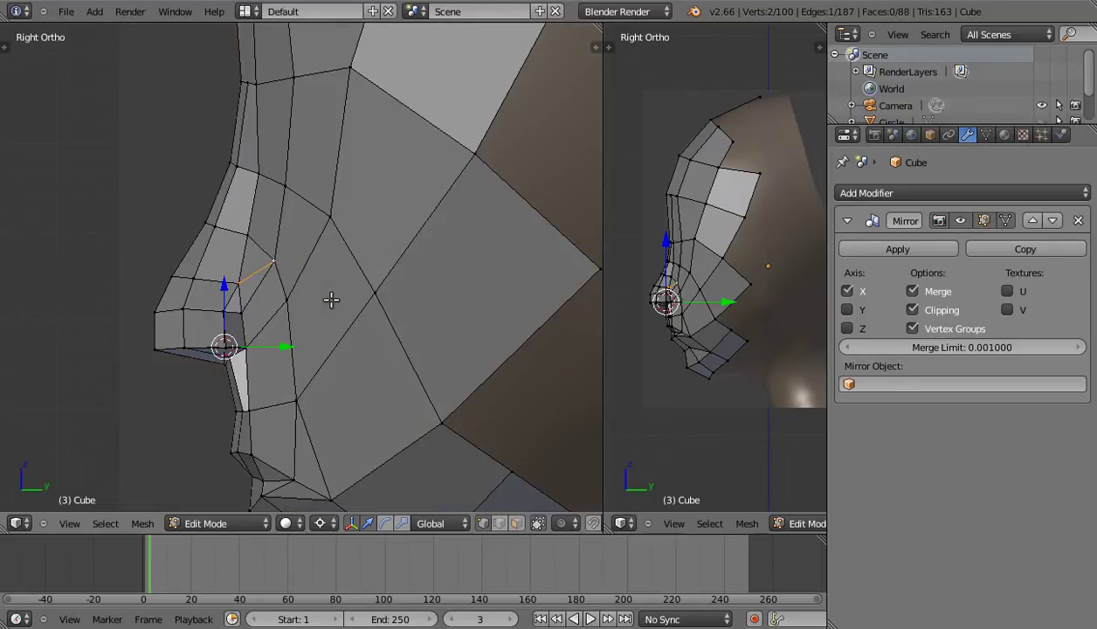
pyautogui.scroll(1, 311, 311)
pyautogui.scroll(2, 332, 306)
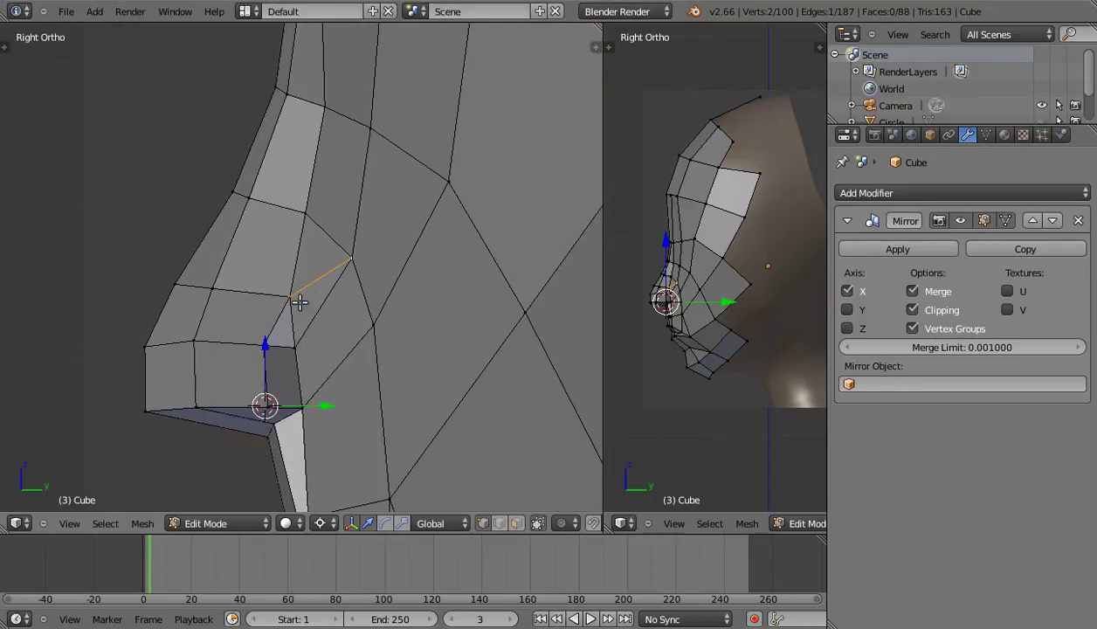
pyautogui.press('g')
pyautogui.click(261, 281)
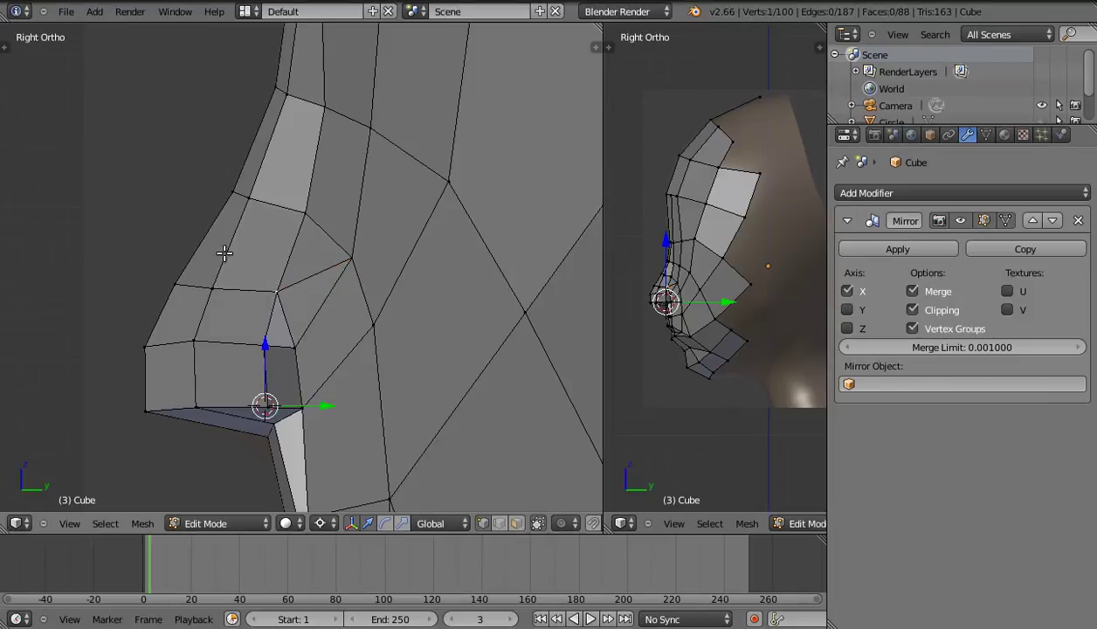
# Nudge two more nose-profile vertices, then return to the front view.
pyautogui.rightClick(179, 280)
pyautogui.press('g')
pyautogui.click(211, 279)
pyautogui.rightClick(355, 259)
pyautogui.press('g')
pyautogui.click(345, 264)
pyautogui.moveTo(312, 350)
pyautogui.keyDown('shift'); pyautogui.mouseDown(button='middle')
pyautogui.moveTo(323, 352)
pyautogui.moveTo(296, 241)
pyautogui.moveTo(404, 323)
pyautogui.moveTo(446, 314)
pyautogui.mouseUp(button='middle'); pyautogui.keyUp('shift')
pyautogui.press('KP_1')
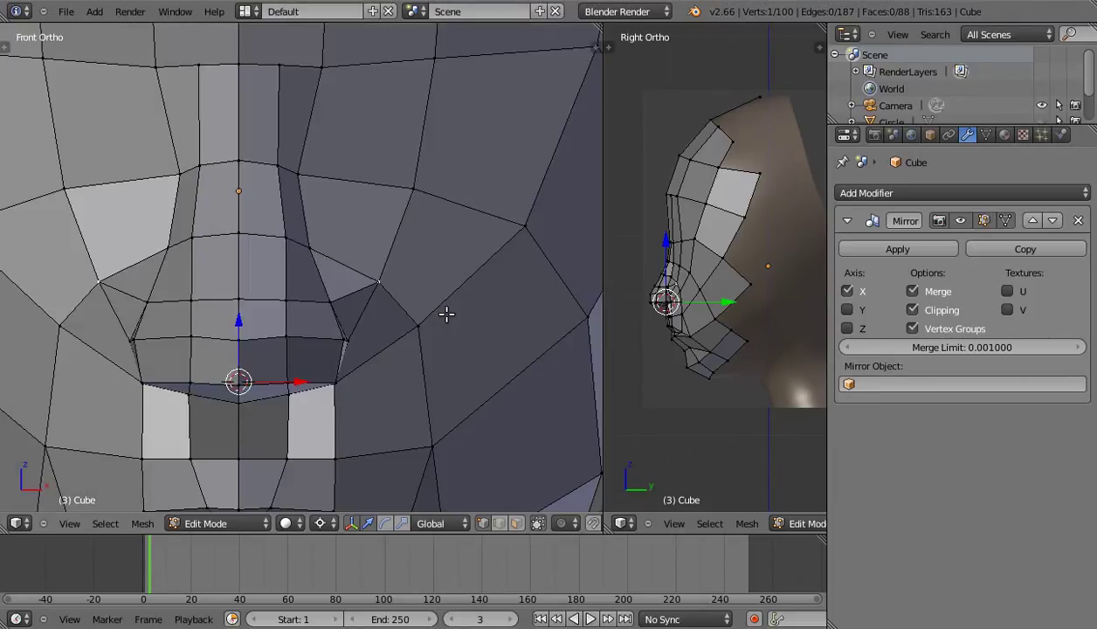
# Frame the eye area and extrude the brow edge above the eye downward.
pyautogui.scroll(-3, 419, 301)
pyautogui.scroll(-2, 349, 232)
pyautogui.moveTo(374, 303)
pyautogui.keyDown('shift'); pyautogui.mouseDown(button='middle')
pyautogui.moveTo(361, 269)
pyautogui.moveTo(340, 262)
pyautogui.mouseUp(button='middle'); pyautogui.keyUp('shift')
pyautogui.press('z')
pyautogui.scroll(1, 349, 249)
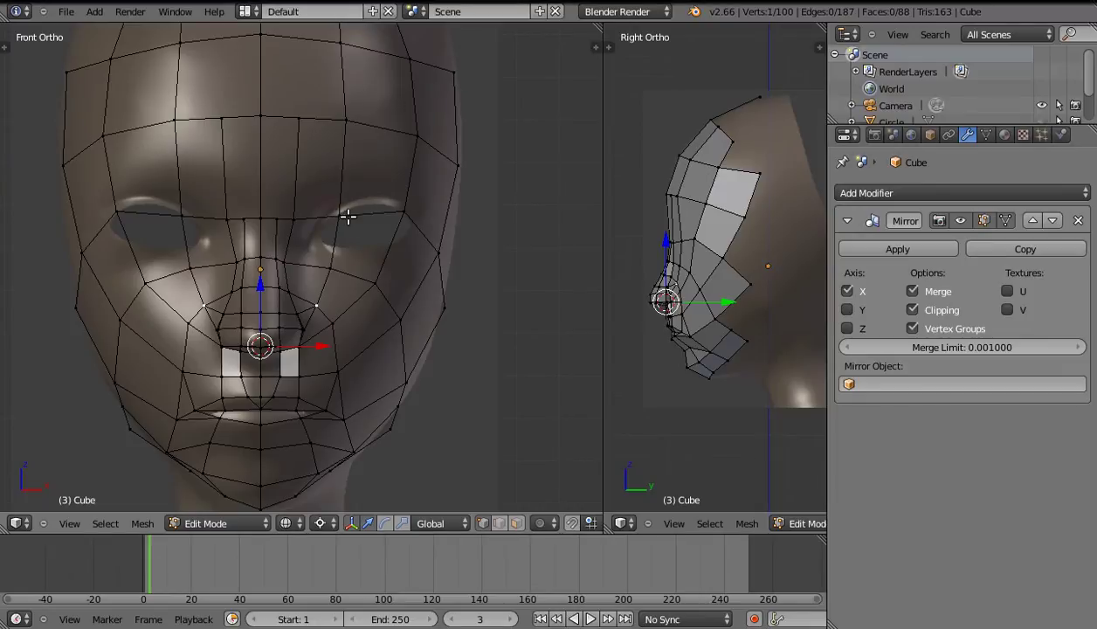
pyautogui.scroll(2, 384, 235)
pyautogui.keyDown('shift'); pyautogui.moveTo(380, 235); pyautogui.dragTo(368, 253, button='middle'); pyautogui.keyUp('shift')
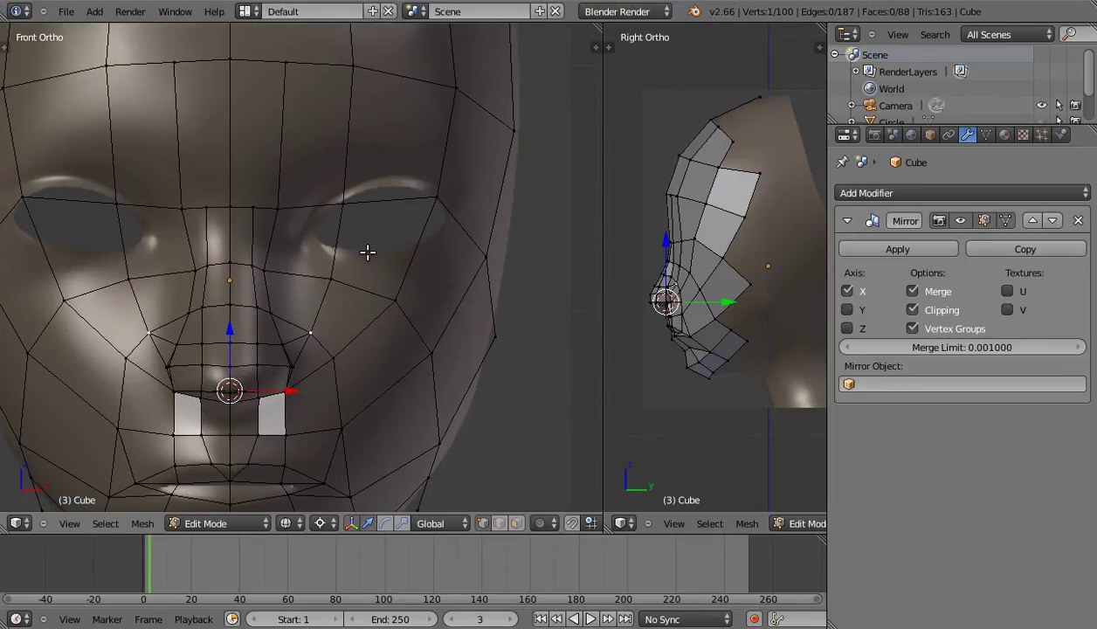
pyautogui.press('z')
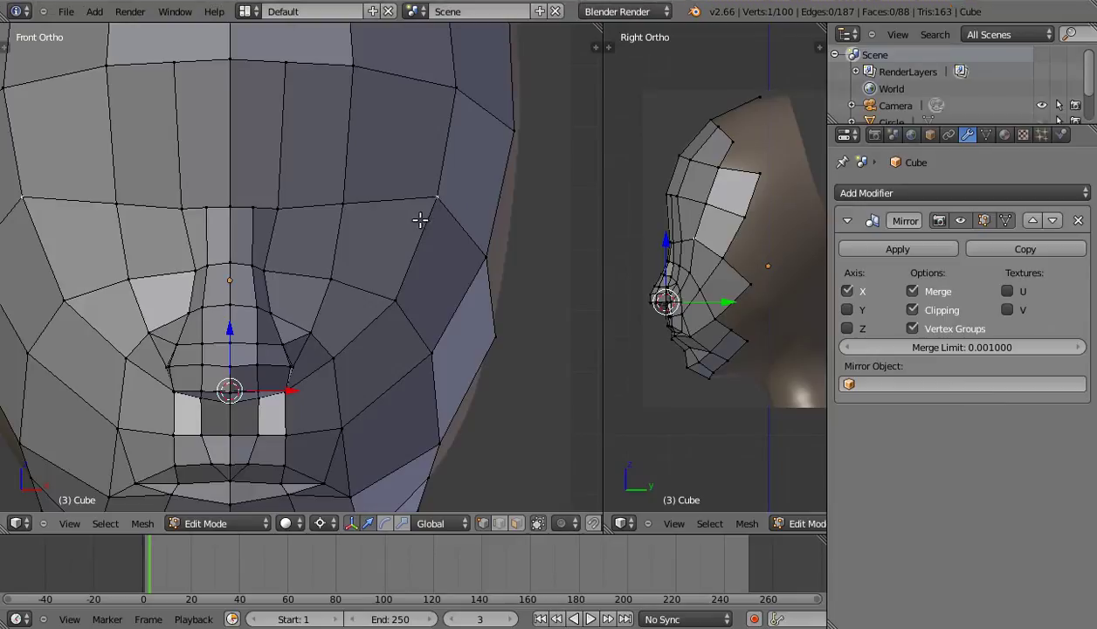
pyautogui.rightClick(362, 208)
pyautogui.press('e')
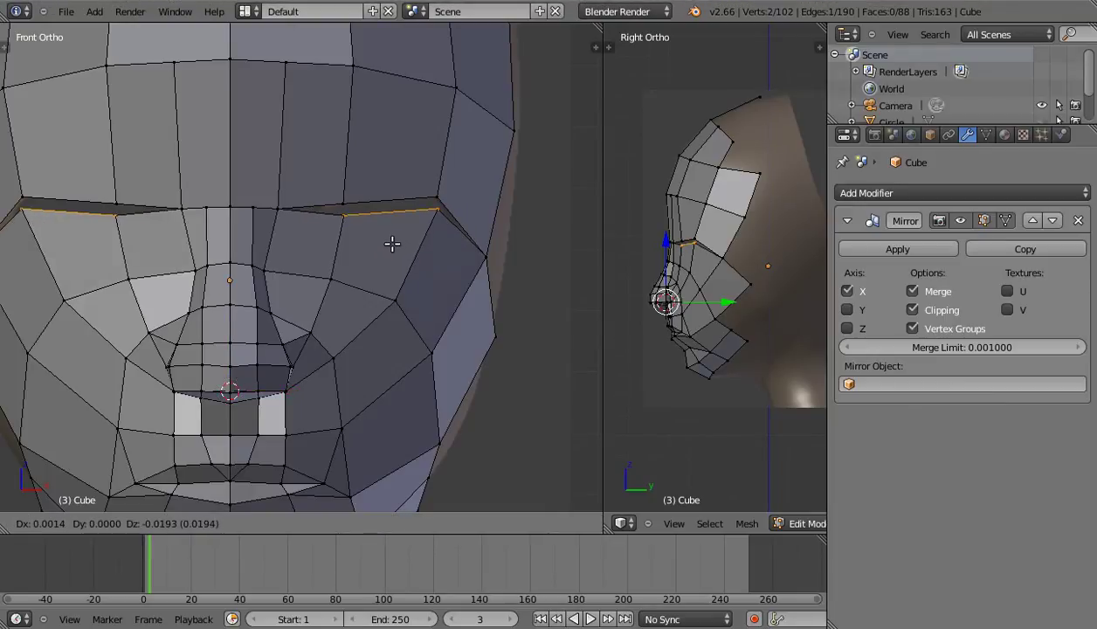
pyautogui.click(383, 242)
# Vertex-slide the new edge's outer vertex and the eye-corner vertex down their edges.
pyautogui.rightClick(341, 215)
pyautogui.hotkey('shift', 'v')
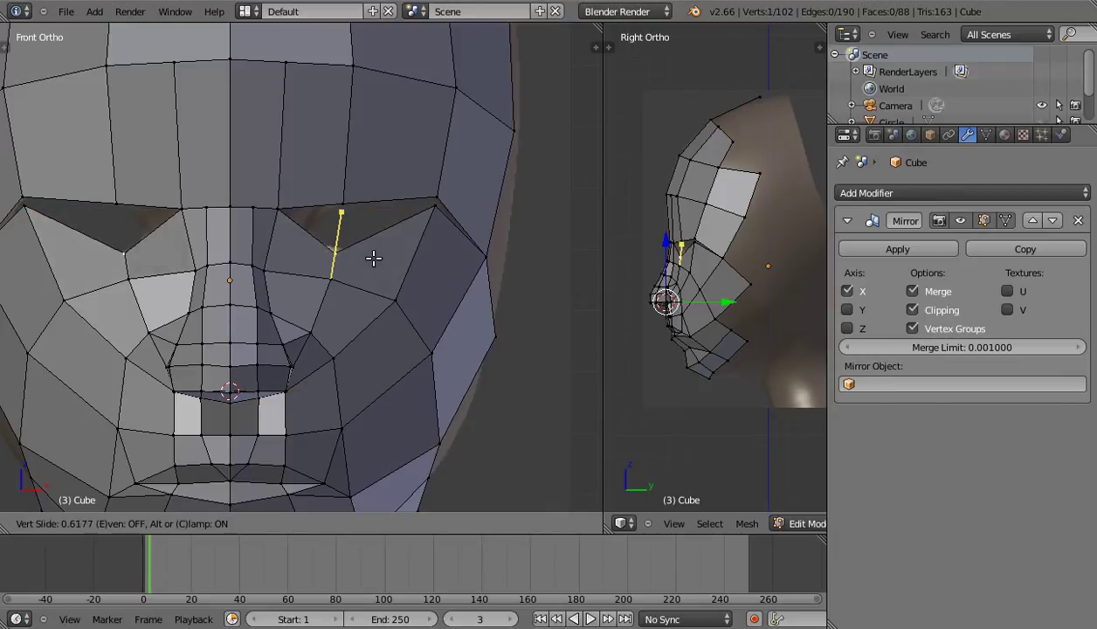
pyautogui.click(362, 272)
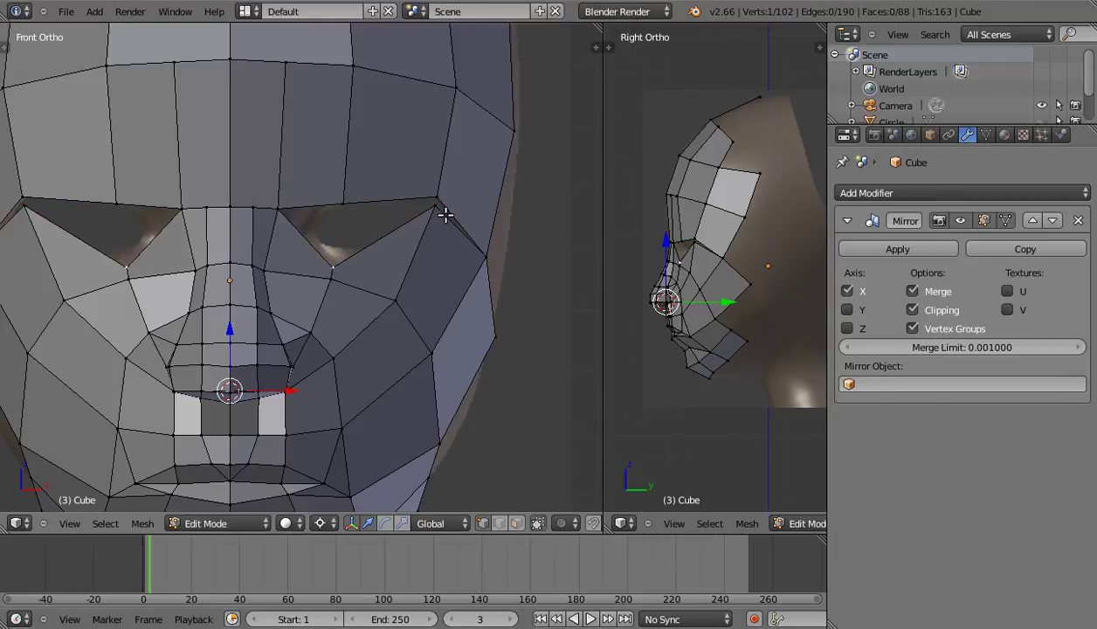
pyautogui.hotkey('shift', 'v')
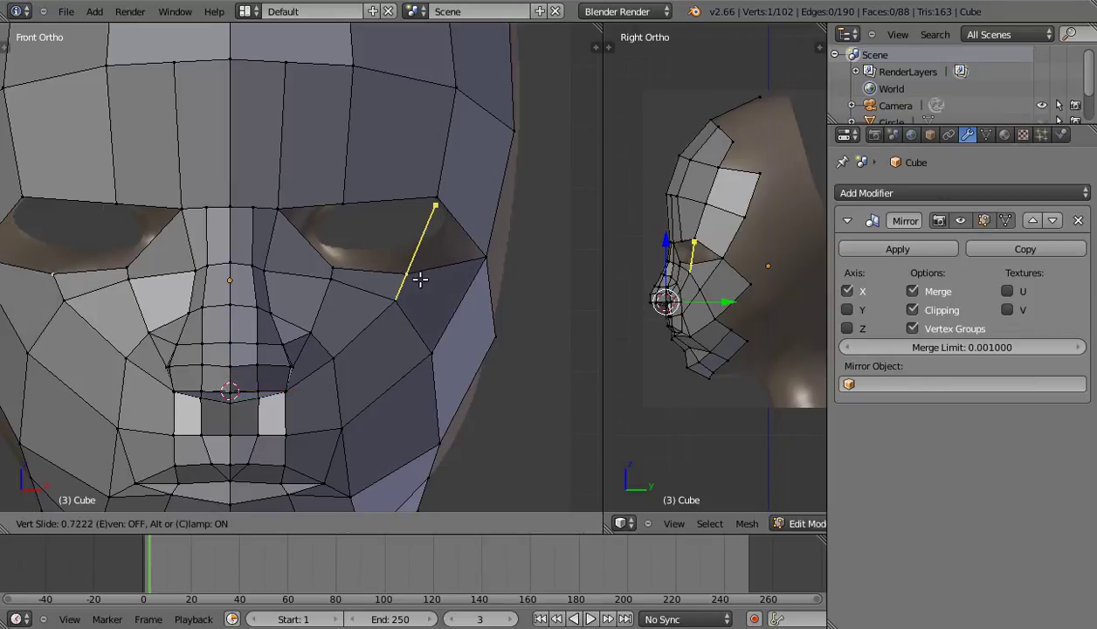
pyautogui.click(418, 281)
# Slide the brow vertex and the outer vertex beside the eye upward.
pyautogui.rightClick(346, 204)
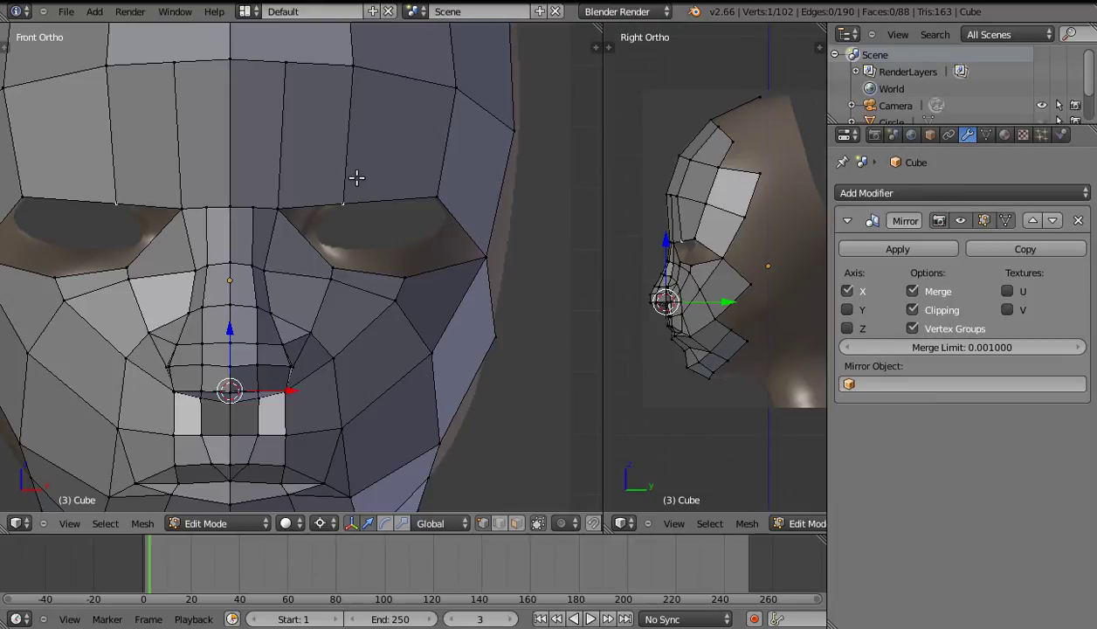
pyautogui.hotkey('shift', 'v')
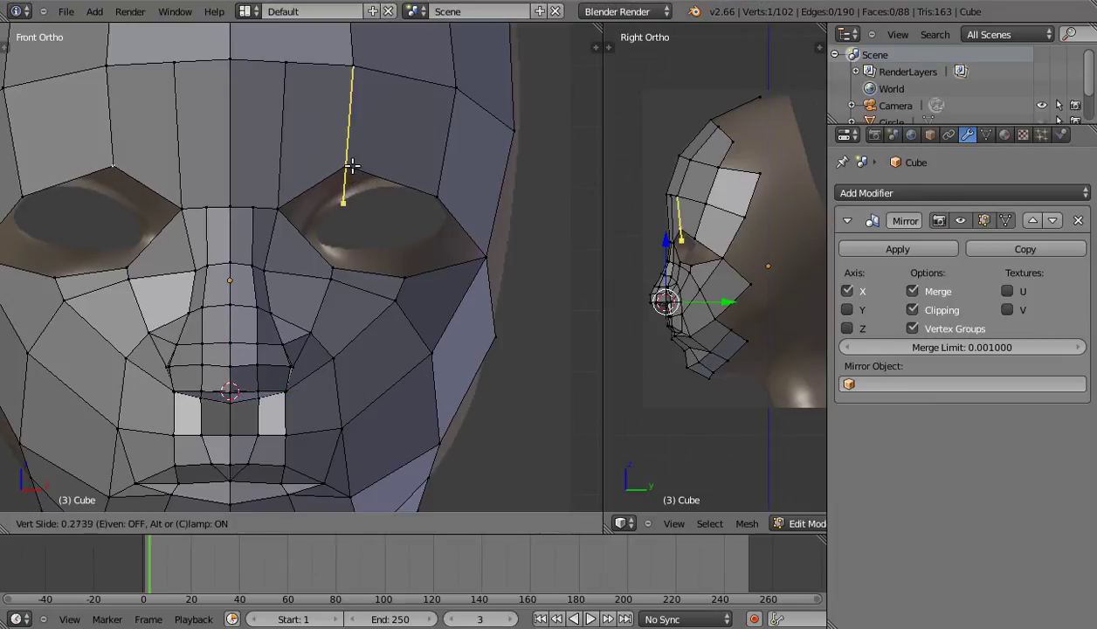
pyautogui.click(352, 165)
pyautogui.rightClick(435, 194)
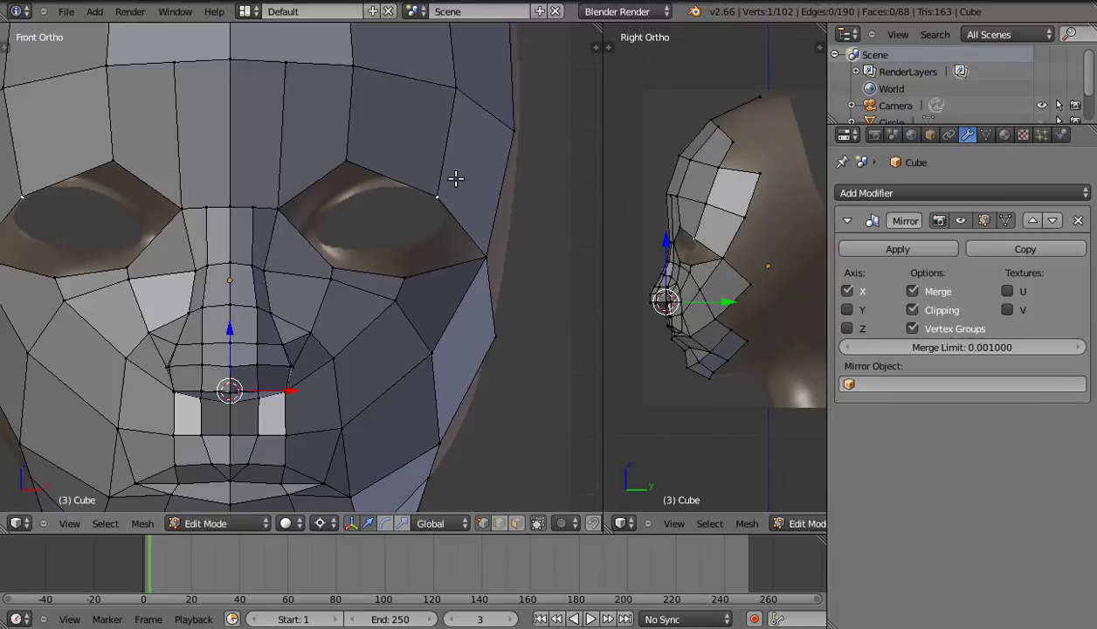
pyautogui.press('g')
pyautogui.press('g')
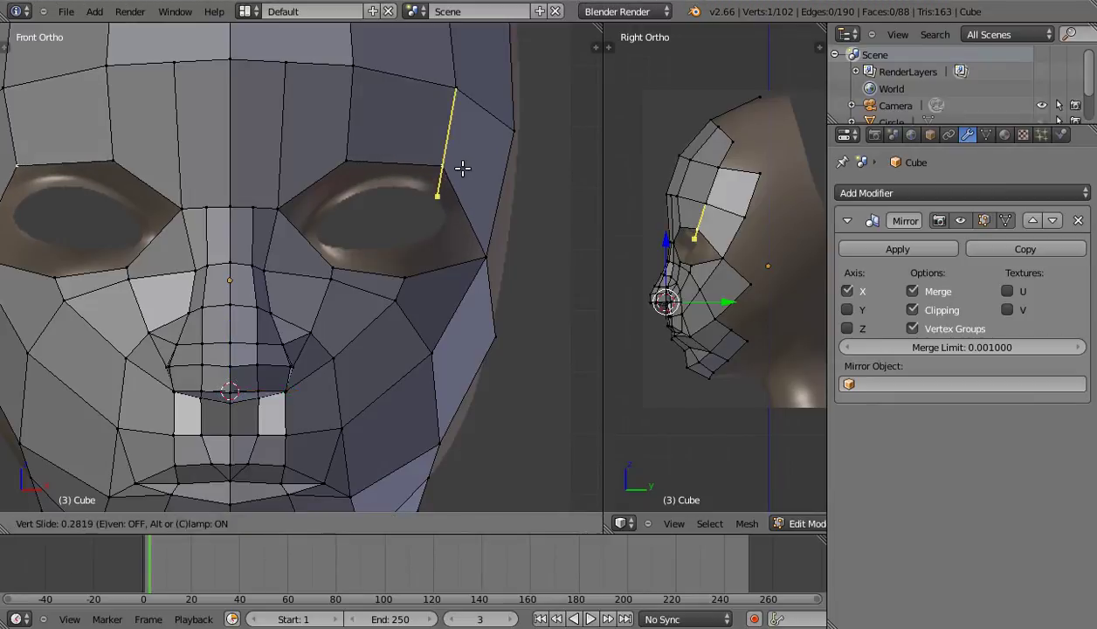
pyautogui.click(465, 160)
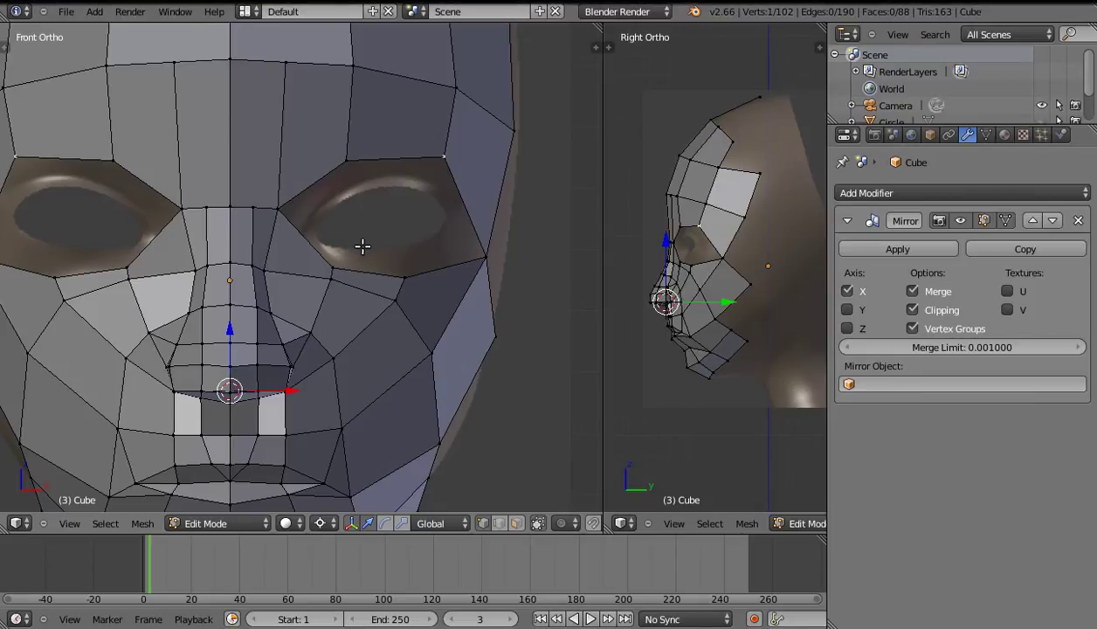
# Arrange the front and side views and place the 3D cursor at the eye centre.
pyautogui.keyDown('shift'); pyautogui.moveTo(387, 264); pyautogui.dragTo(350, 260, button='middle'); pyautogui.keyUp('shift')
pyautogui.scroll(4, 668, 282)
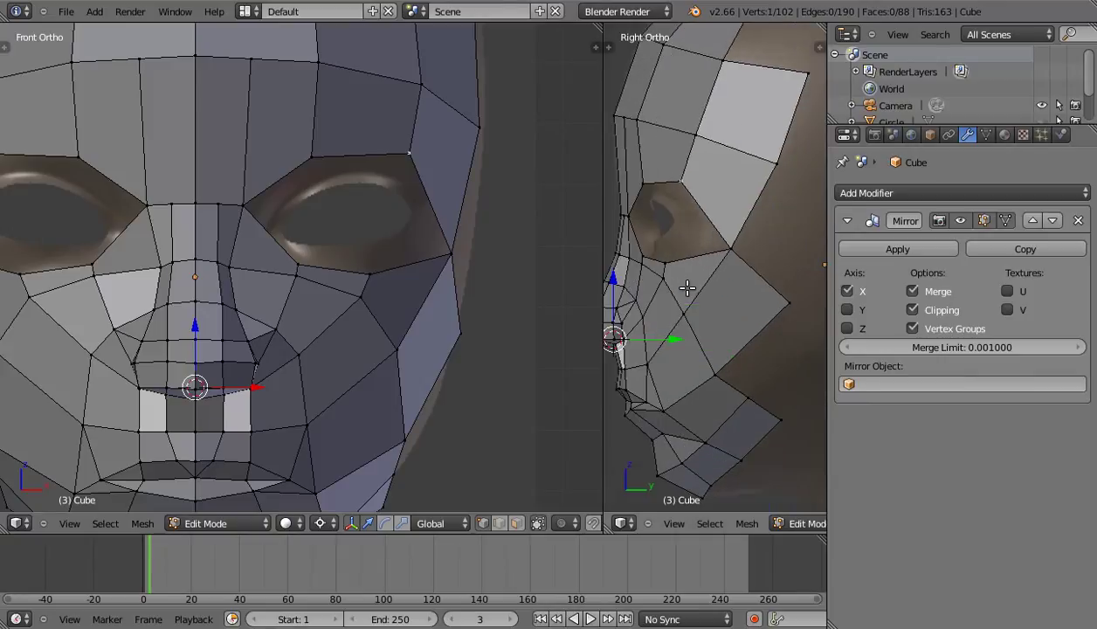
pyautogui.moveTo(604, 302); pyautogui.dragTo(583, 297)
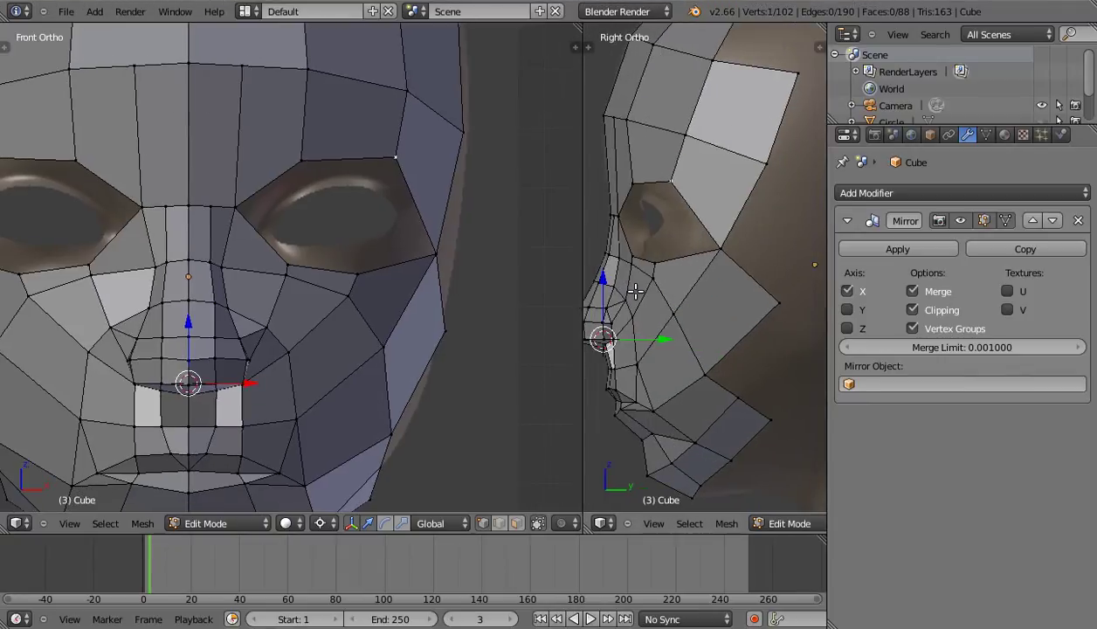
pyautogui.keyDown('shift'); pyautogui.moveTo(661, 290); pyautogui.dragTo(699, 295, button='middle'); pyautogui.keyUp('shift')
pyautogui.scroll(3, 699, 295)
pyautogui.scroll(3, 698, 293)
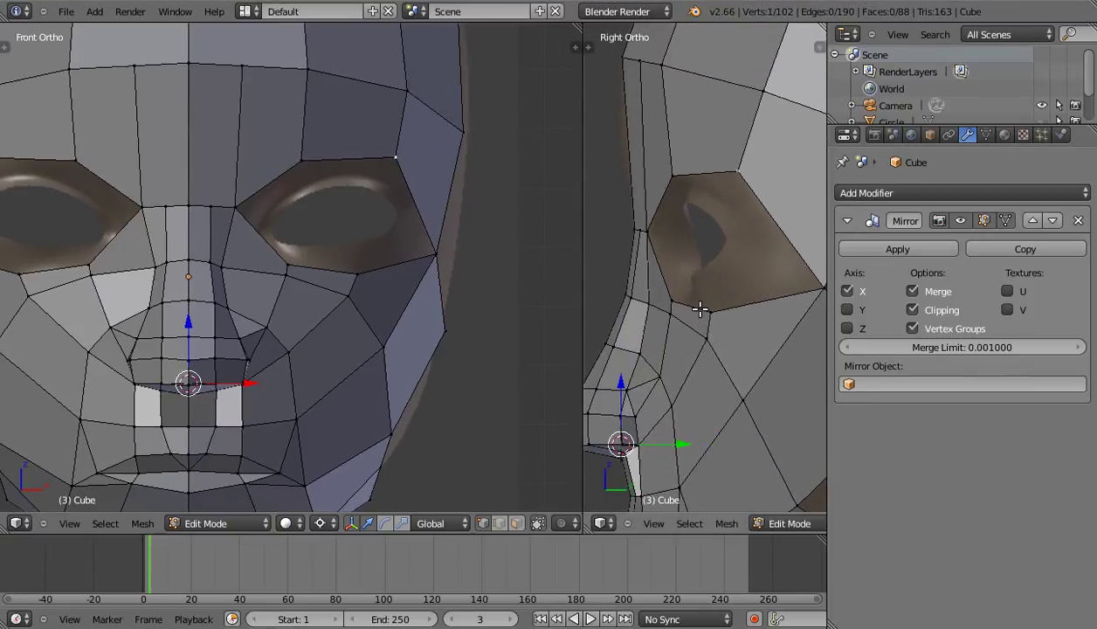
pyautogui.click(695, 243)
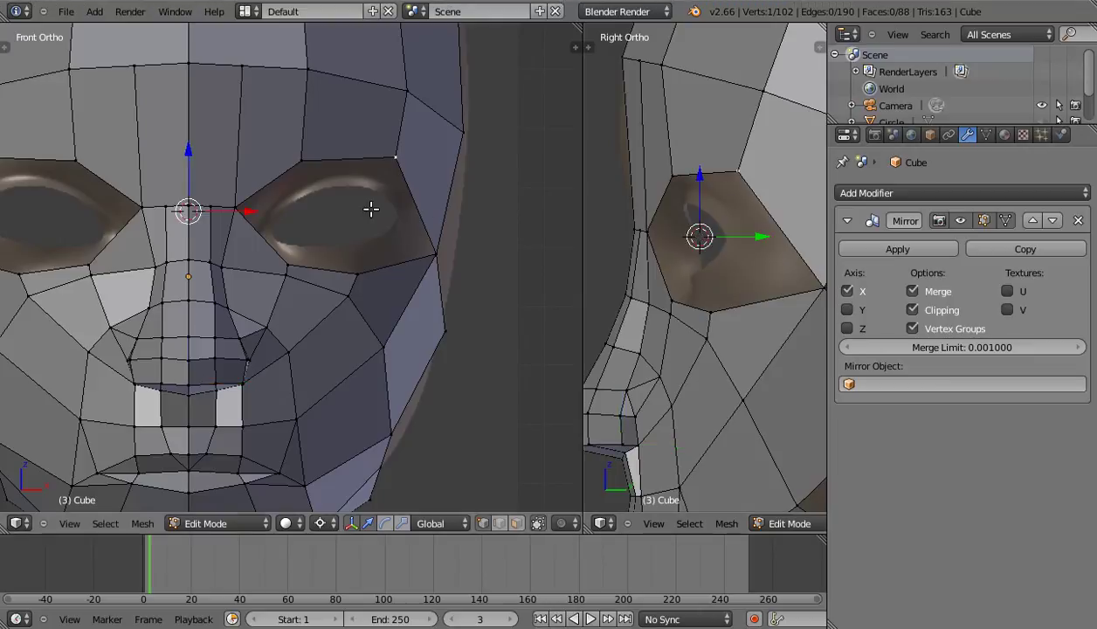
pyautogui.click(336, 215)
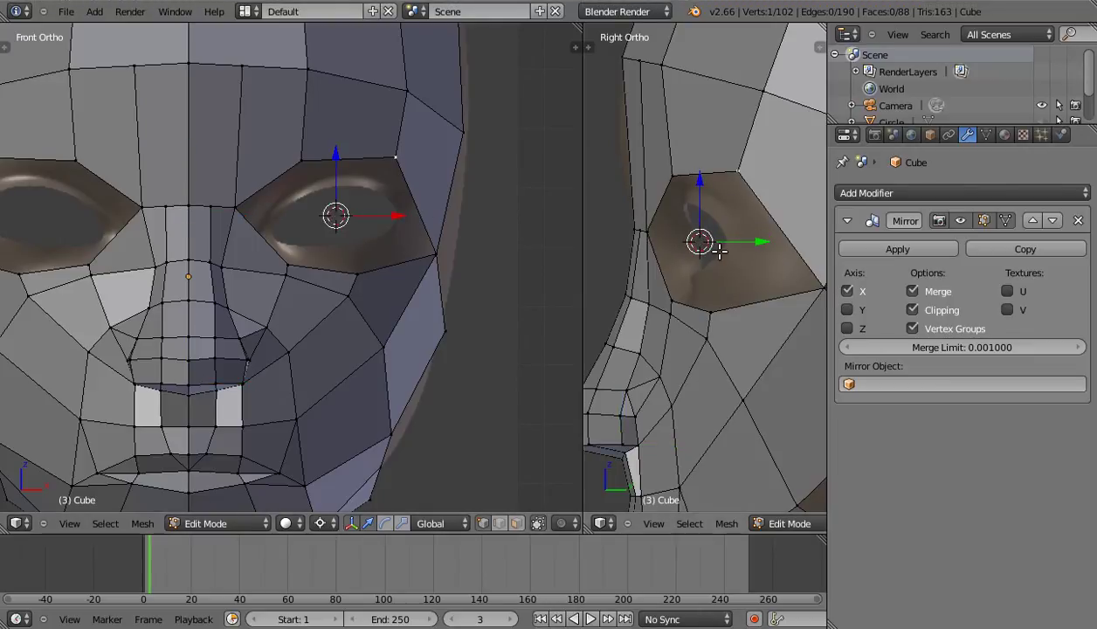
pyautogui.scroll(1, 353, 233)
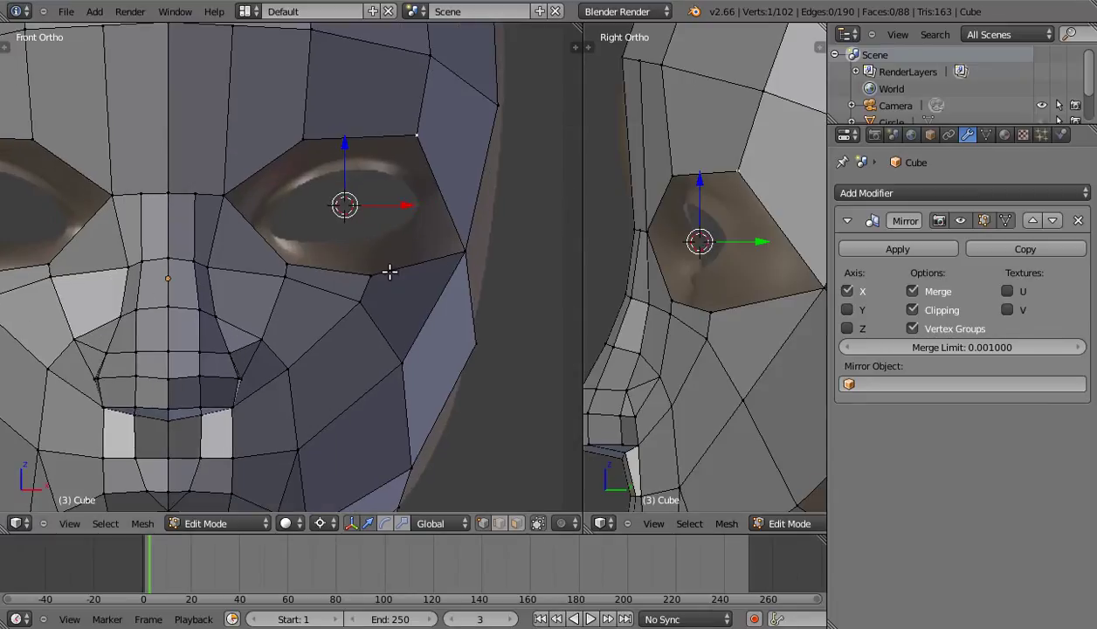
# Add a circle mesh at the eye with 8 vertices.
pyautogui.hotkey('shift', 'a')
pyautogui.click(388, 312)
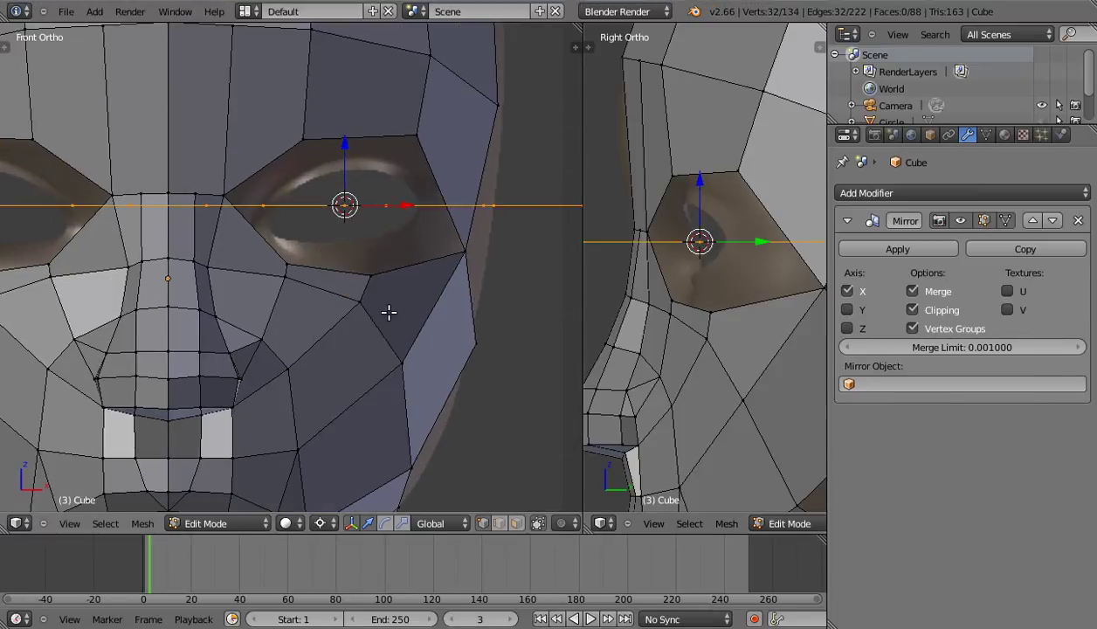
pyautogui.scroll(-1, 343, 313)
pyautogui.press('t')
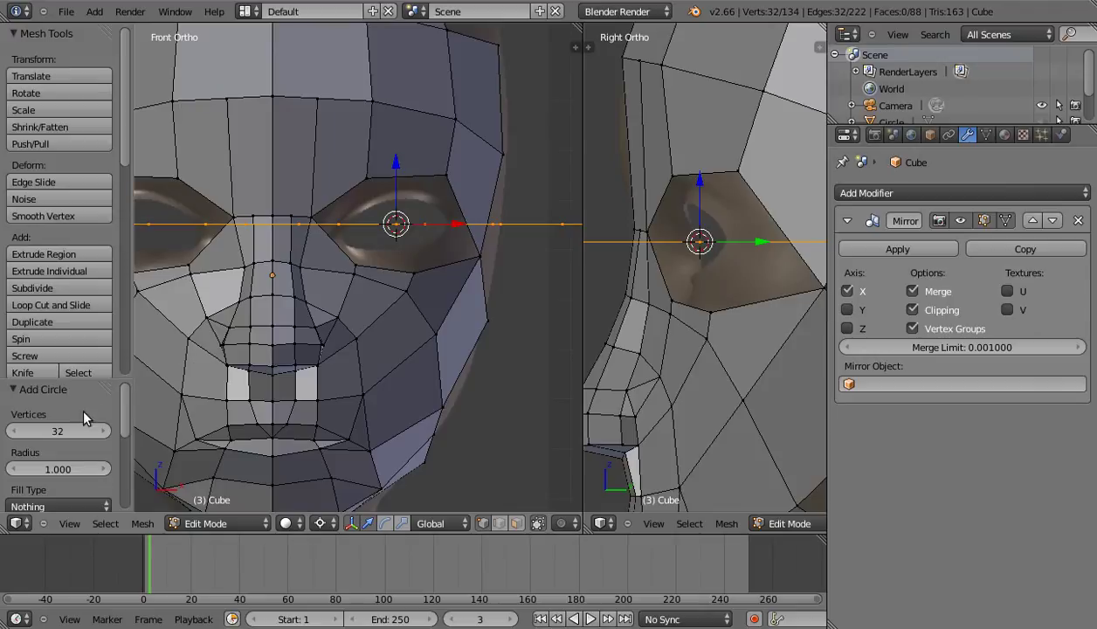
pyautogui.click(66, 428)
pyautogui.write('8')
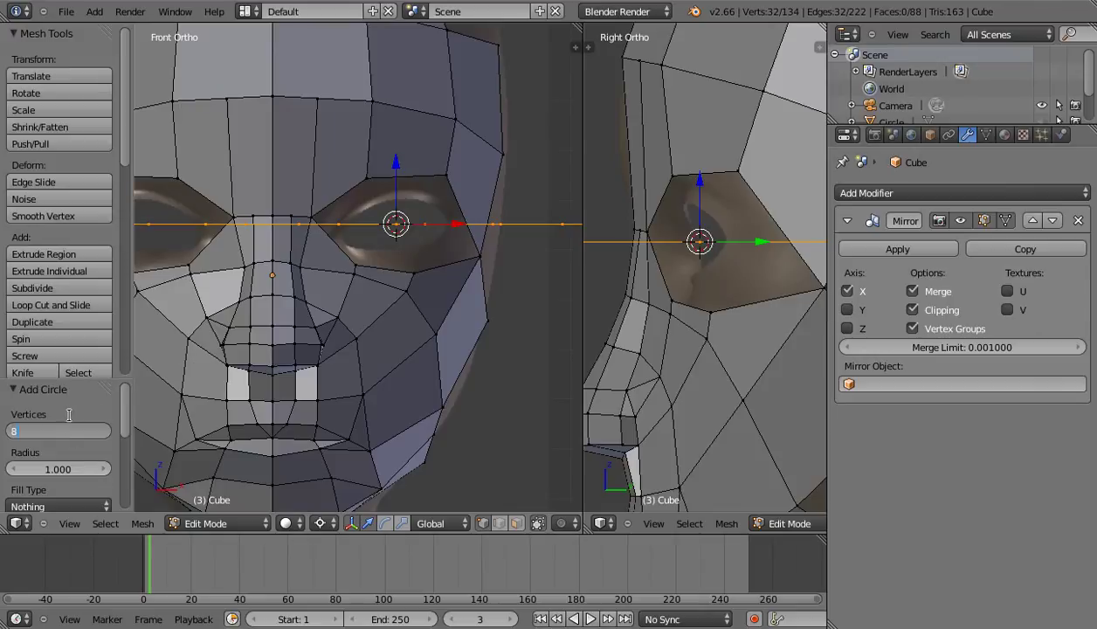
pyautogui.press('Return')
# Turn off mirror clipping and rotate the circle 90° about X to face front.
pyautogui.press('t')
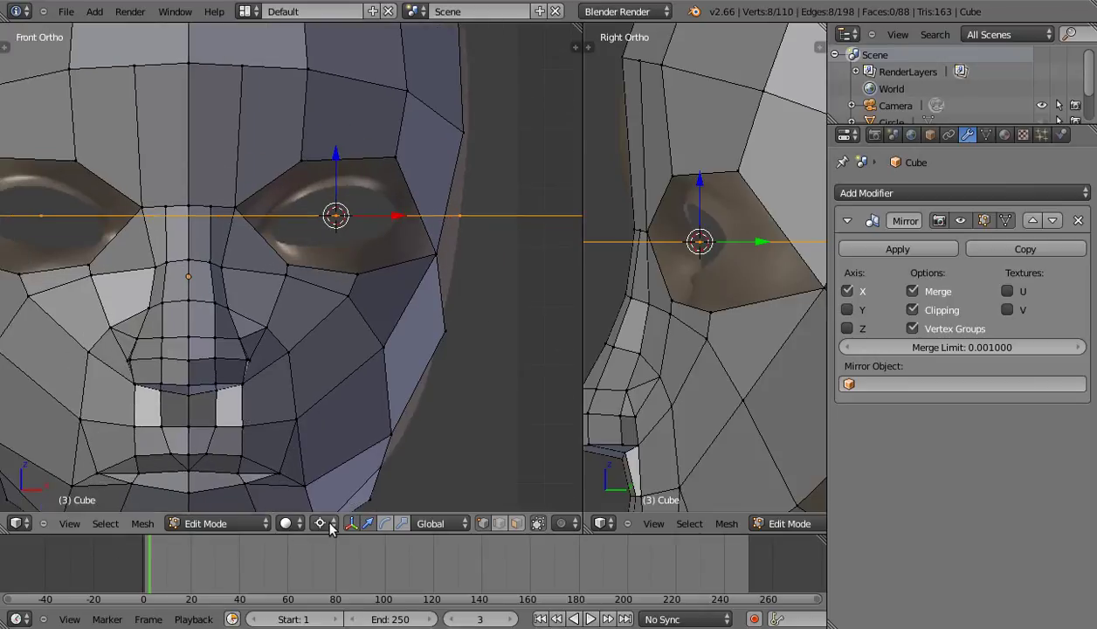
pyautogui.click(323, 524)
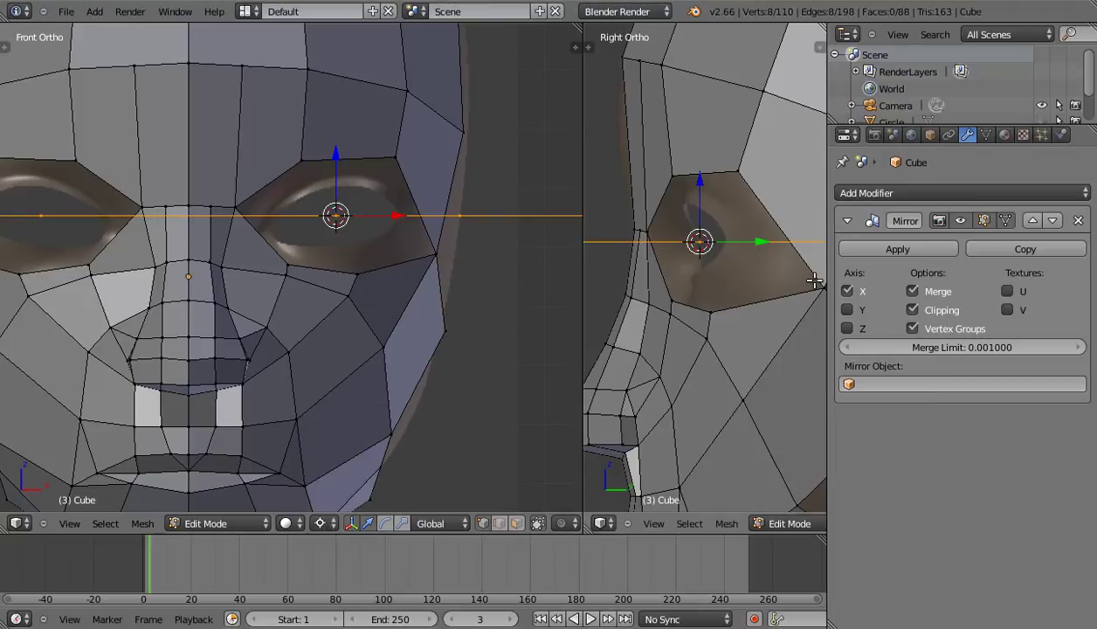
pyautogui.click(915, 311)
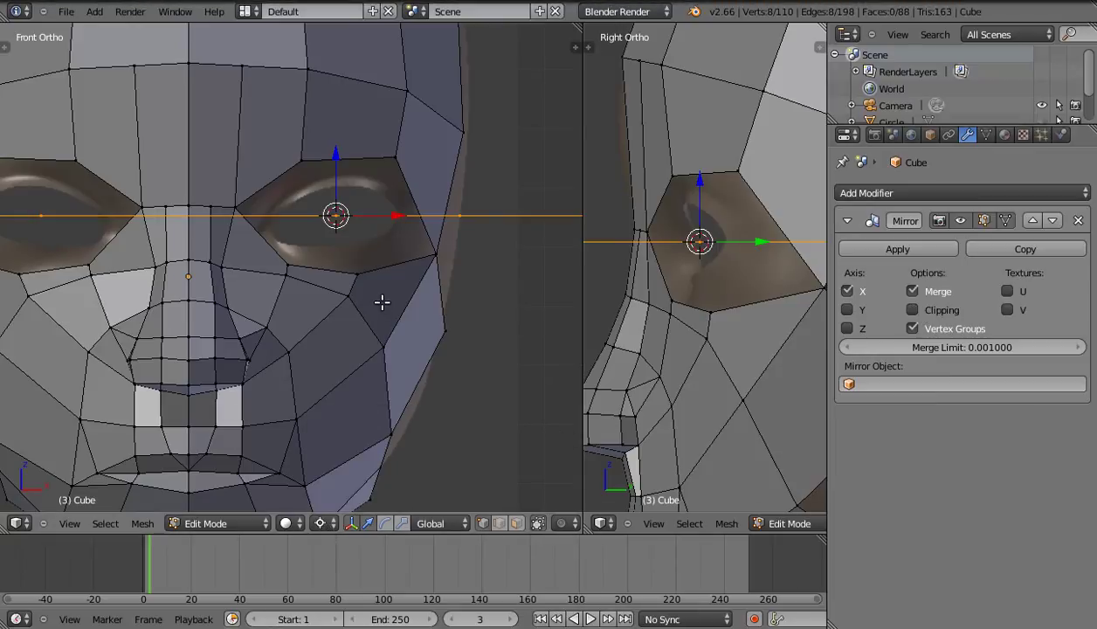
pyautogui.scroll(-2, 367, 330)
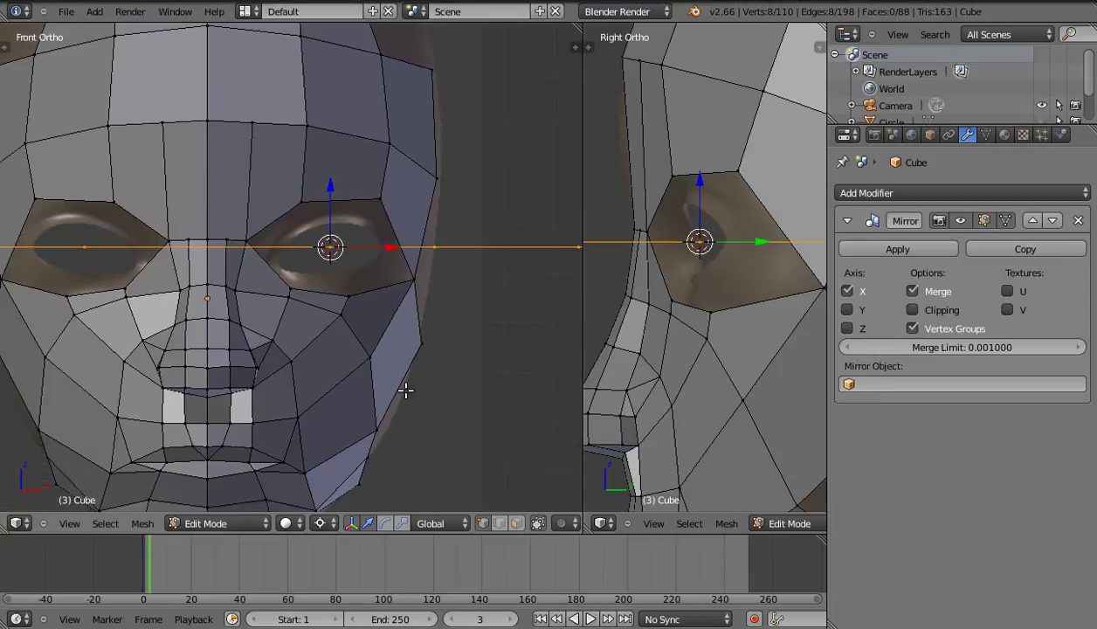
pyautogui.write('rx90')
pyautogui.press('Return')
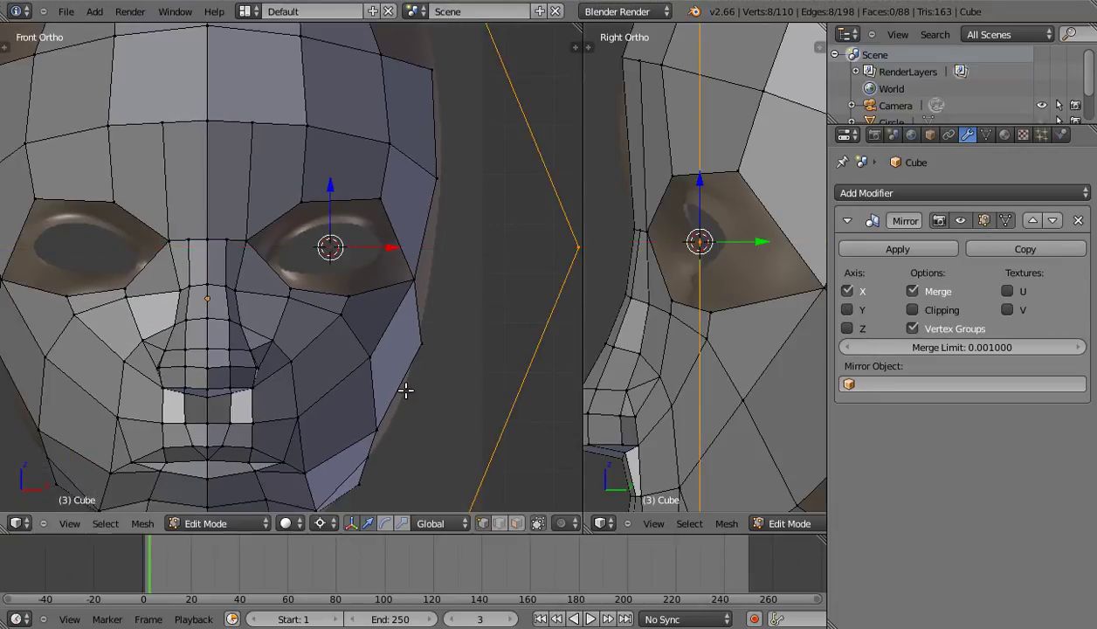
pyautogui.scroll(-2, 398, 395)
pyautogui.scroll(-1, 402, 393)
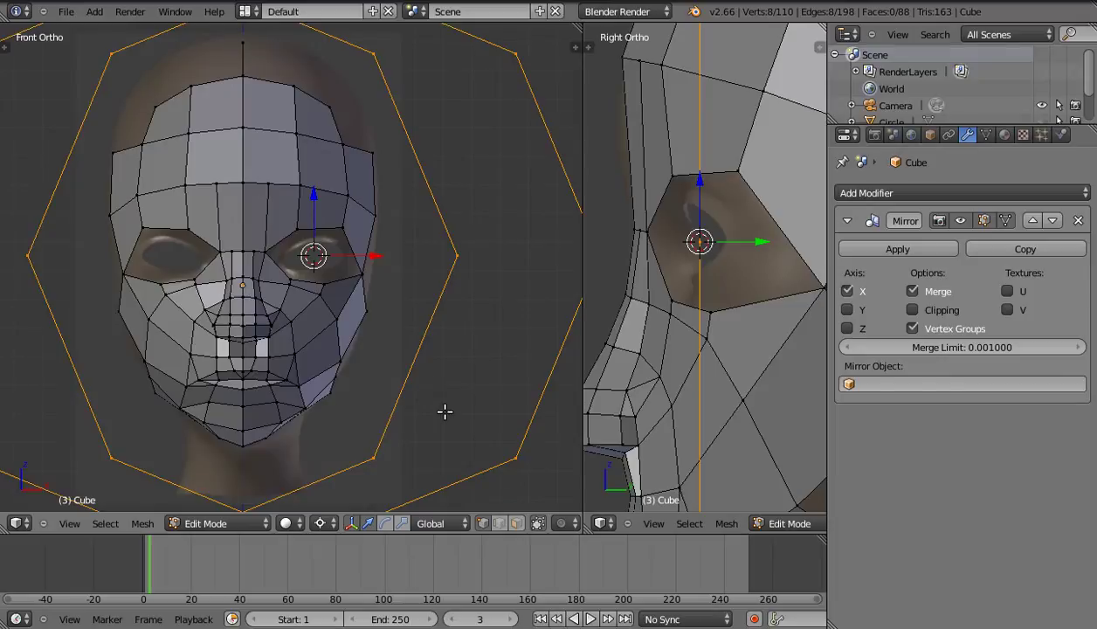
# Scale the ring down to eye size and turn mirror clipping back on.
pyautogui.press('s')
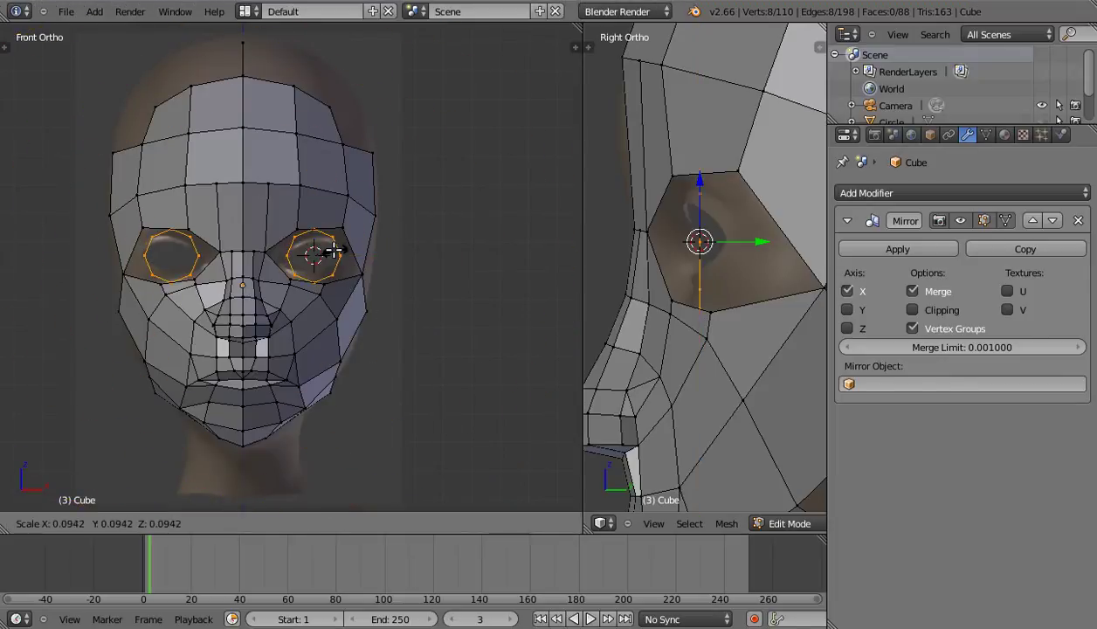
pyautogui.click(335, 251)
pyautogui.scroll(2, 326, 275)
pyautogui.scroll(1, 341, 284)
pyautogui.scroll(1, 358, 275)
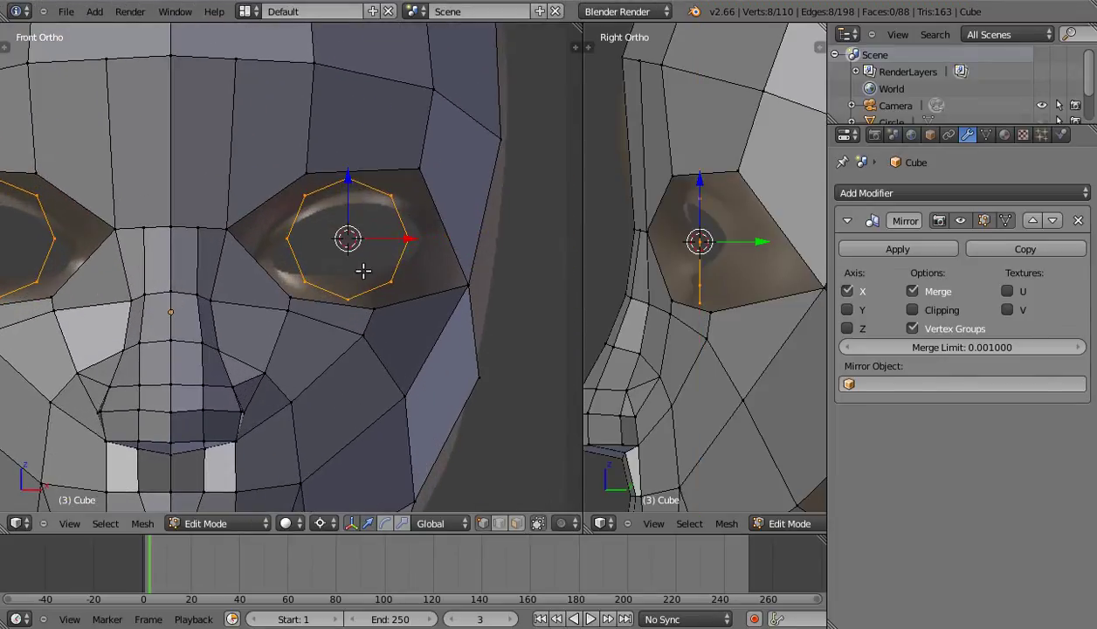
pyautogui.scroll(1, 363, 271)
pyautogui.scroll(1, 348, 297)
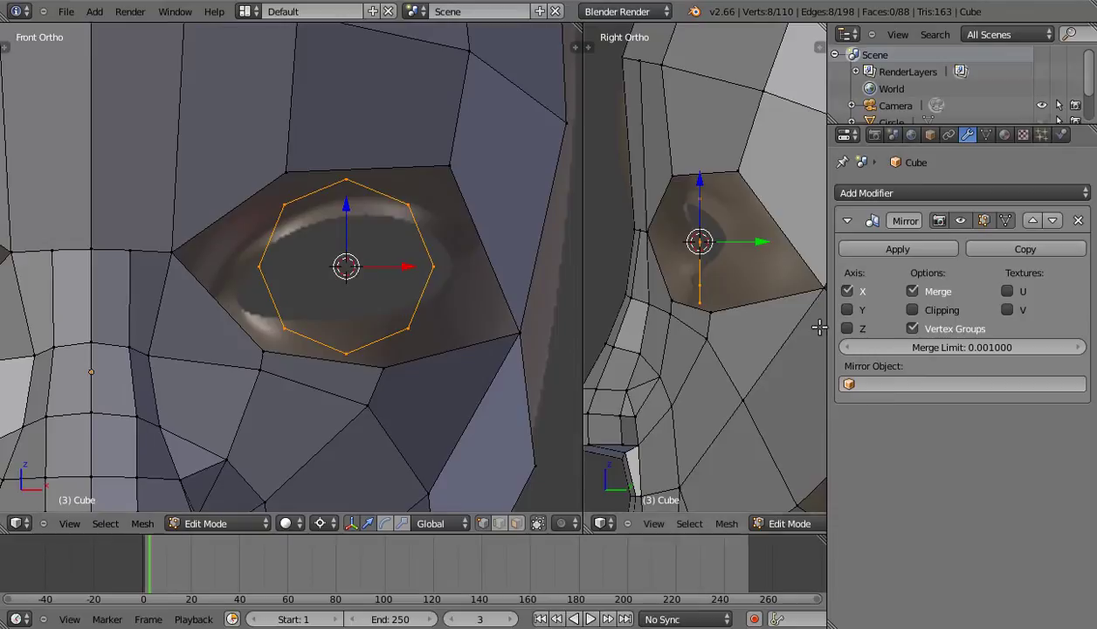
pyautogui.click(949, 312)
# Move the right, upper-right, top and upper-left ring vertices onto the outer corner and upper eyelid.
pyautogui.rightClick(436, 268)
pyautogui.press('g')
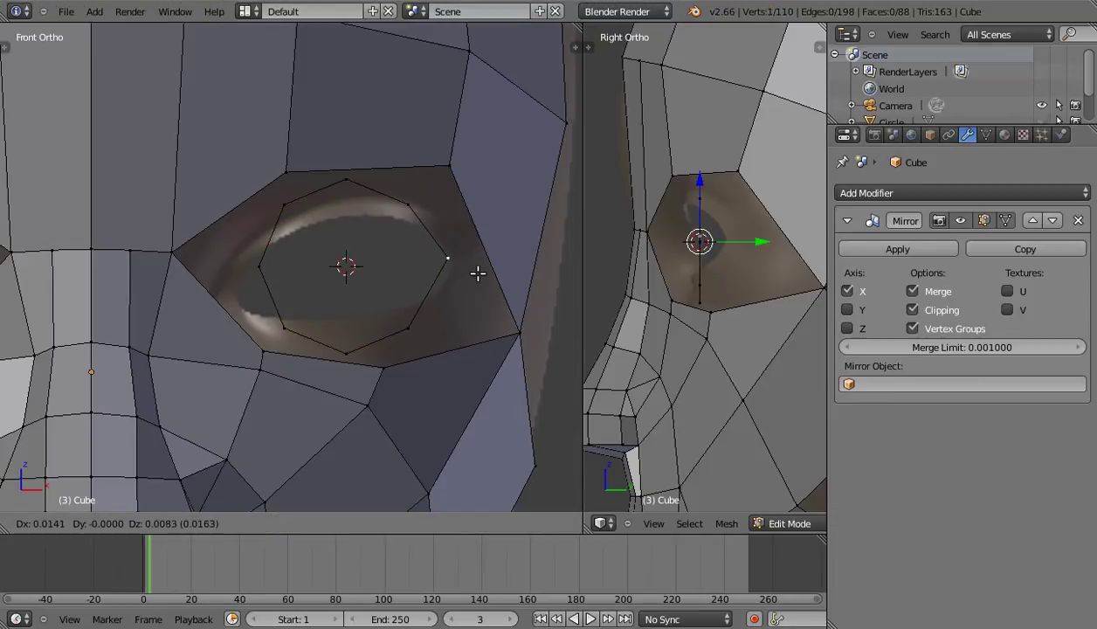
pyautogui.click(477, 270)
pyautogui.rightClick(408, 203)
pyautogui.press('g')
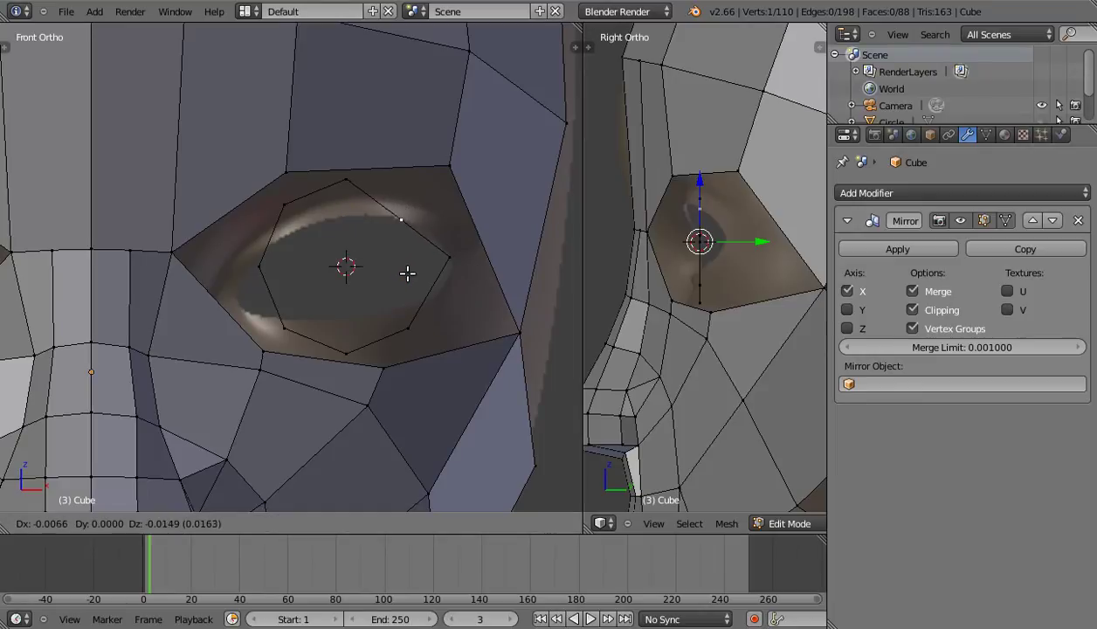
pyautogui.click(409, 272)
pyautogui.rightClick(346, 187)
pyautogui.press('g')
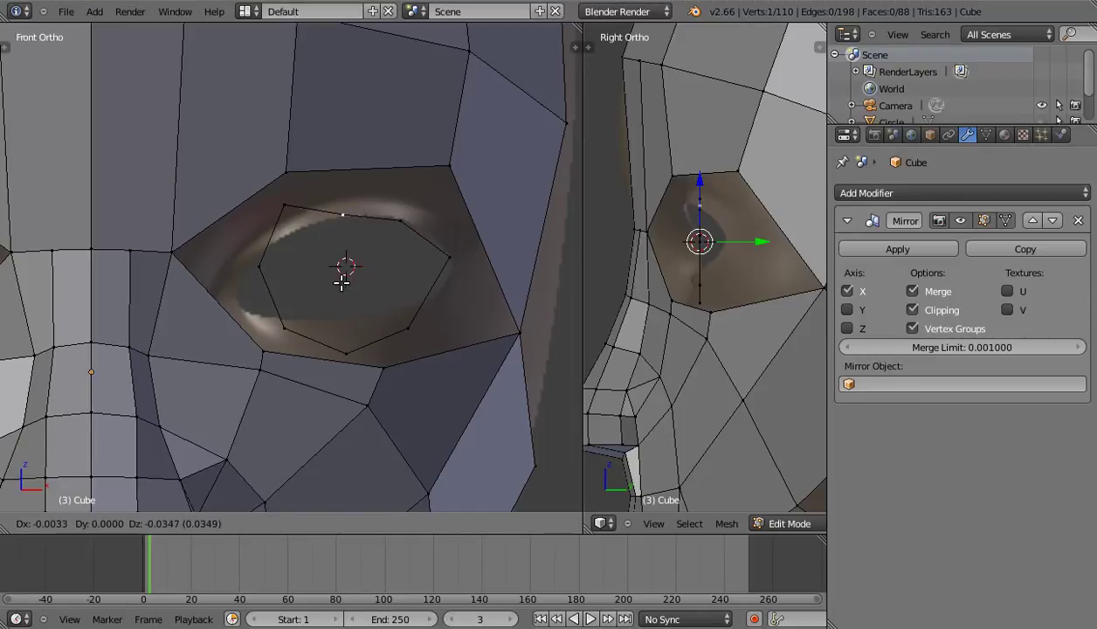
pyautogui.click(319, 253)
pyautogui.rightClick(286, 205)
pyautogui.press('g')
pyautogui.click(286, 288)
# Move the left, lower-left, bottom and lower-right ring vertices onto the inner corner and lower lid.
pyautogui.rightClick(258, 267)
pyautogui.press('g')
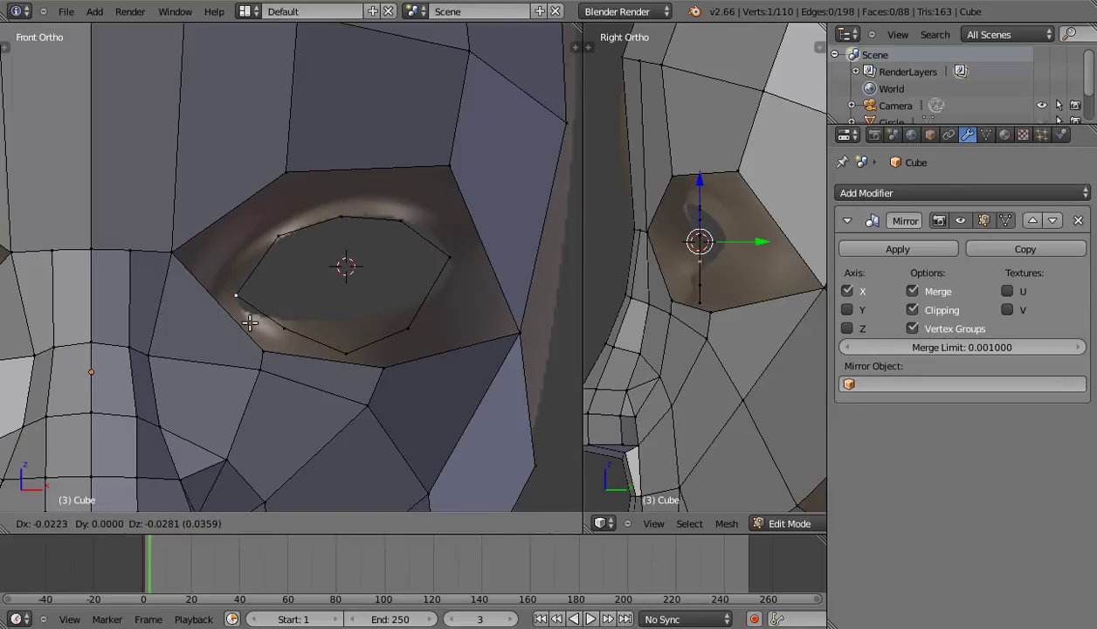
pyautogui.click(247, 319)
pyautogui.rightClick(278, 325)
pyautogui.press('g')
pyautogui.click(312, 322)
pyautogui.rightClick(344, 349)
pyautogui.press('g')
pyautogui.click(372, 312)
pyautogui.rightClick(411, 327)
pyautogui.press('g')
pyautogui.click(419, 306)
# In the side view, set the depth of the ring's outer-corner and upper-right vertices along Y.
pyautogui.scroll(2, 719, 254)
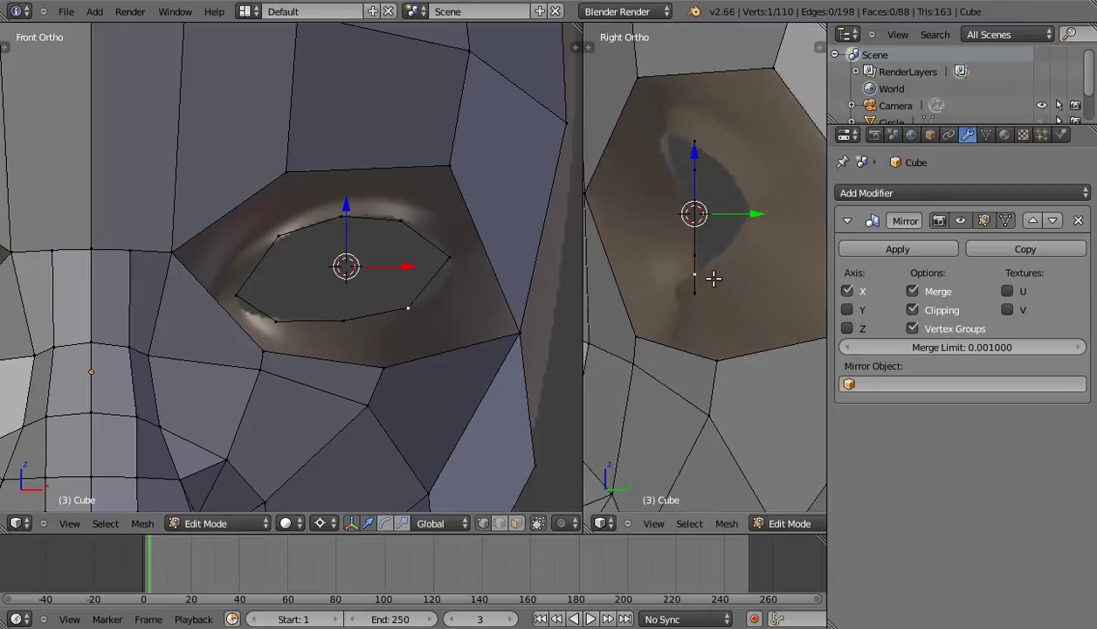
pyautogui.scroll(2, 717, 254)
pyautogui.keyDown('shift'); pyautogui.moveTo(714, 250); pyautogui.dragTo(685, 318, button='middle'); pyautogui.keyUp('shift')
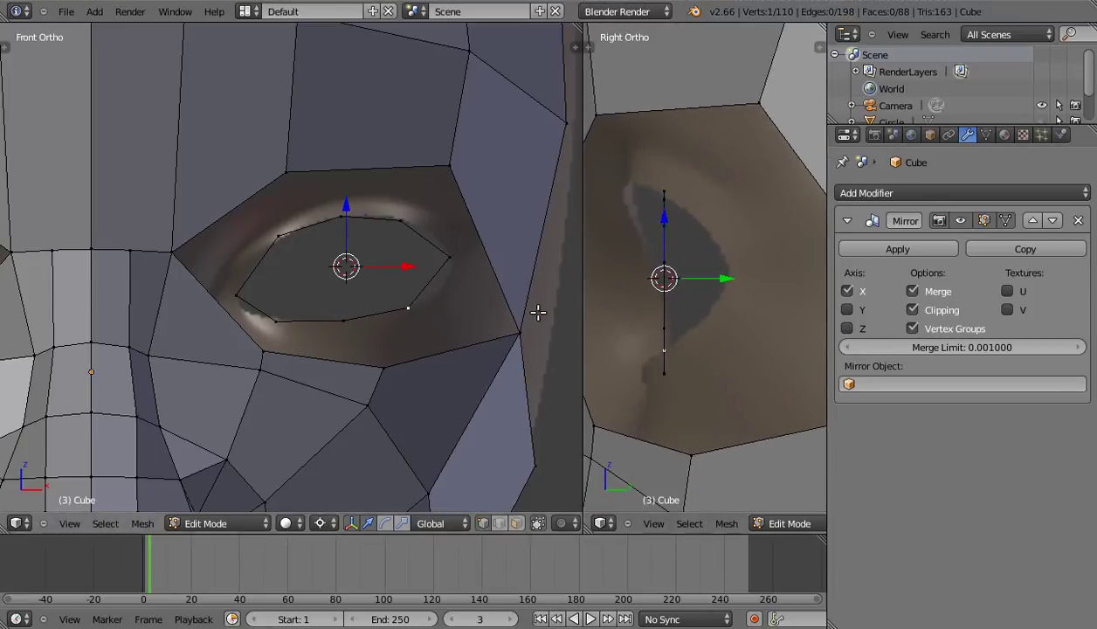
pyautogui.rightClick(454, 257)
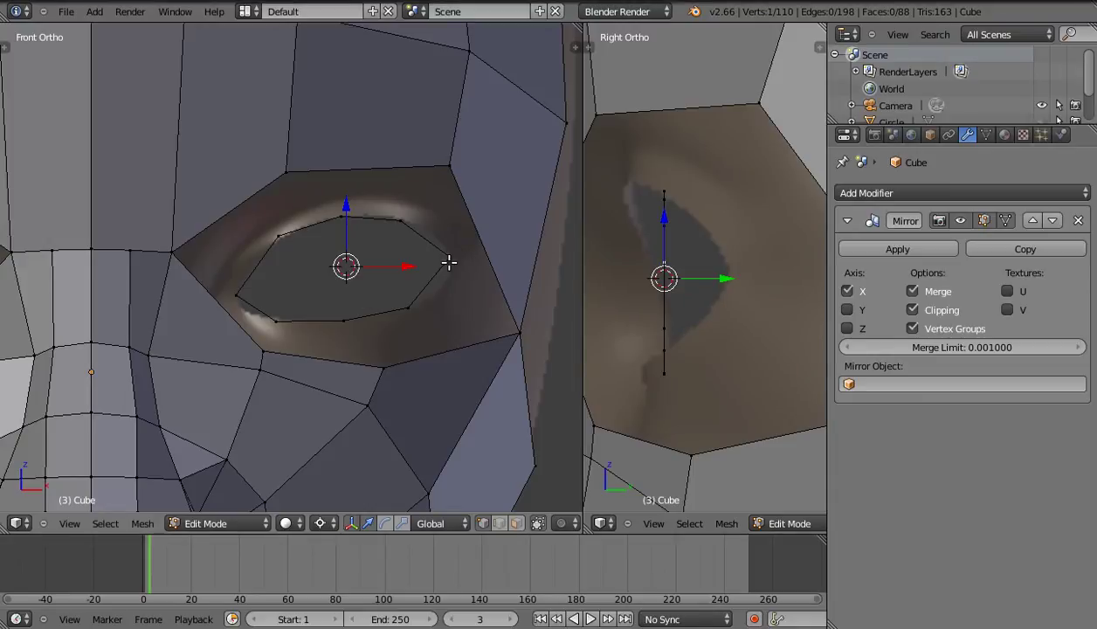
pyautogui.press('g')
pyautogui.press('y')
pyautogui.click(807, 303)
pyautogui.rightClick(400, 220)
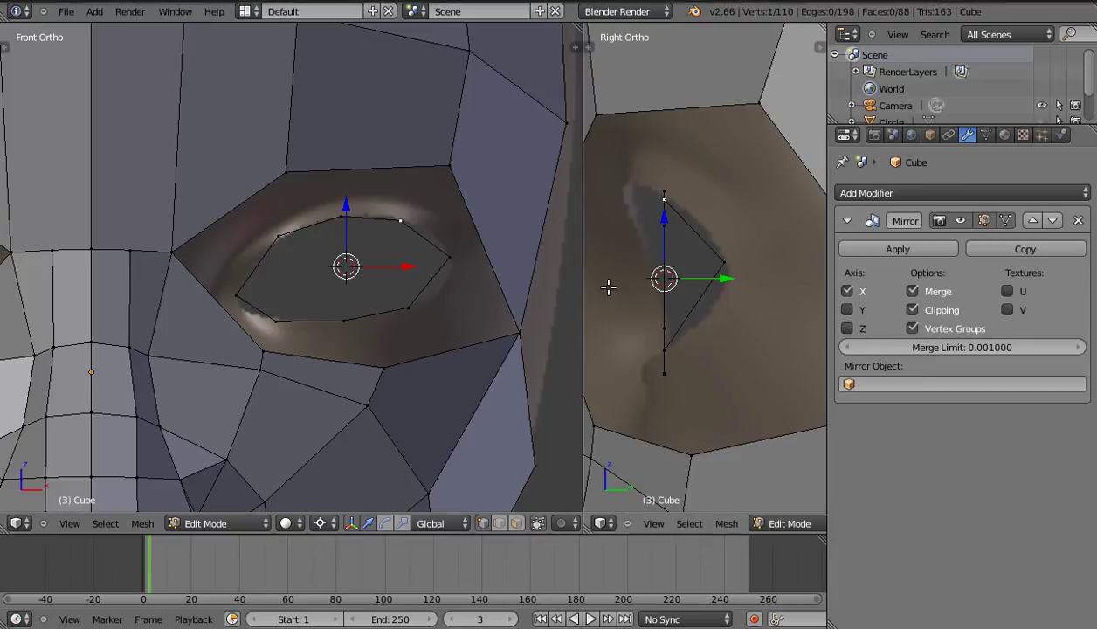
pyautogui.press('g')
pyautogui.press('y')
pyautogui.click(666, 303)
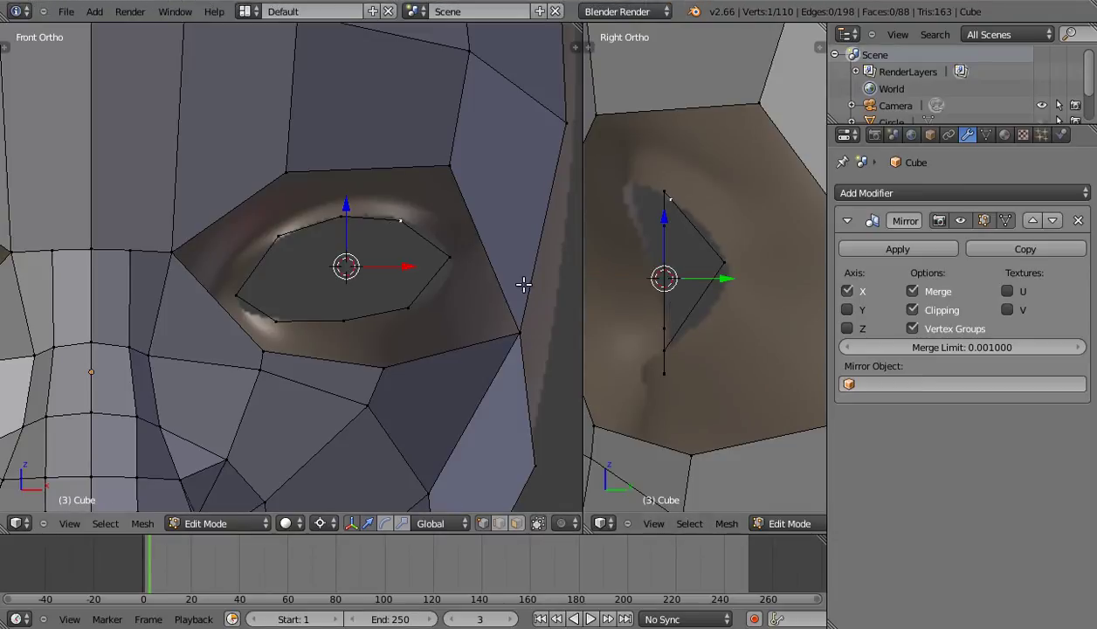
# Set the depth along Y of the top, upper-left and inner-corner ring vertices.
pyautogui.rightClick(340, 224)
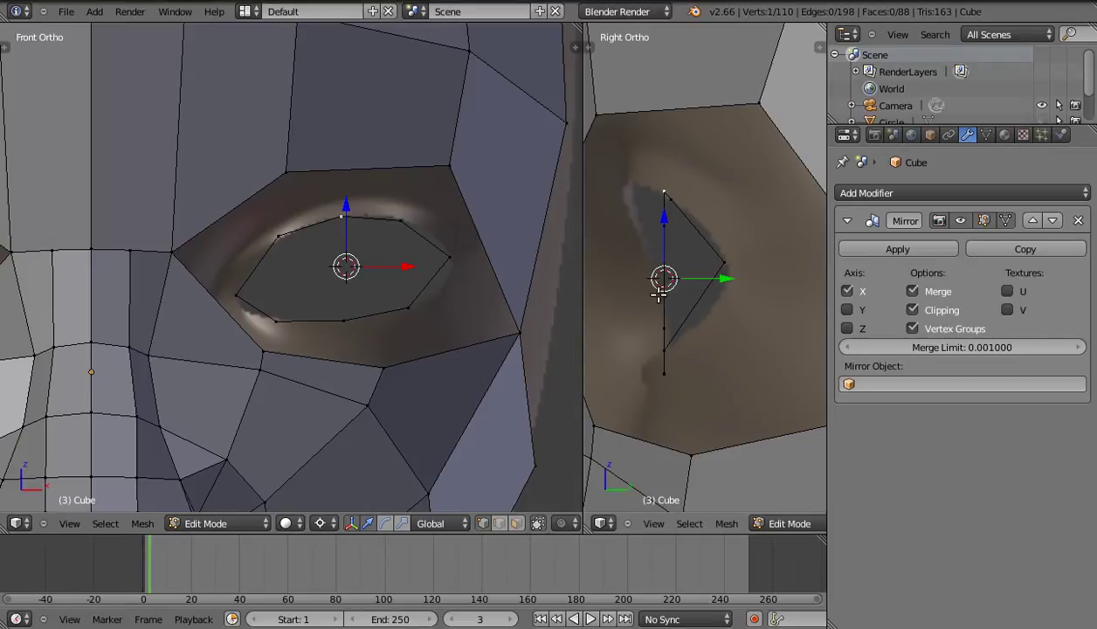
pyautogui.press('g')
pyautogui.press('y')
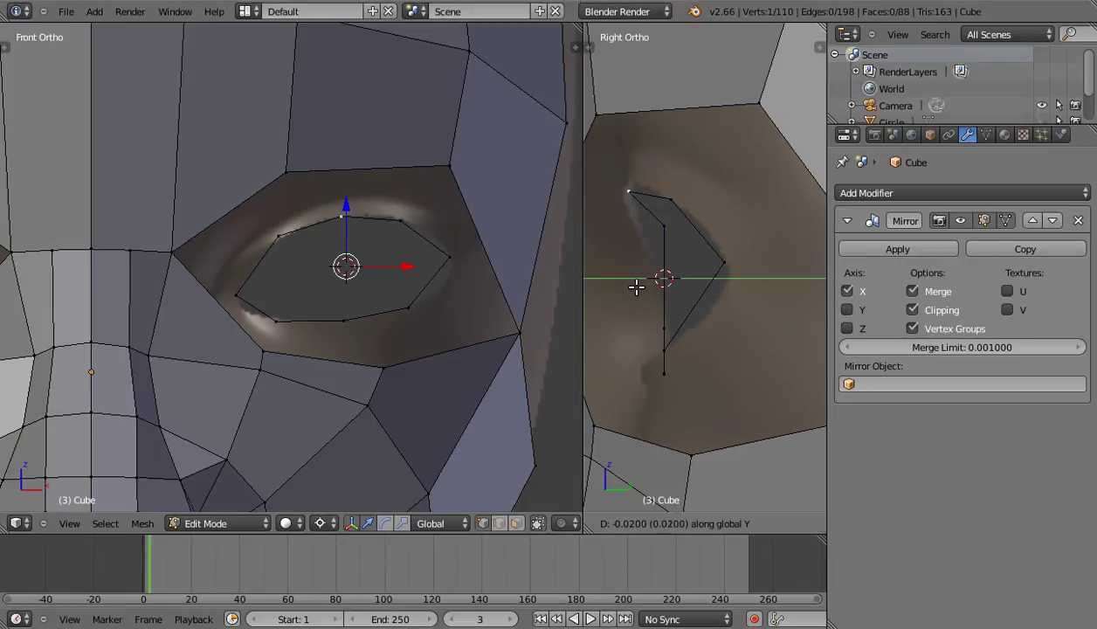
pyautogui.click(636, 287)
pyautogui.rightClick(279, 236)
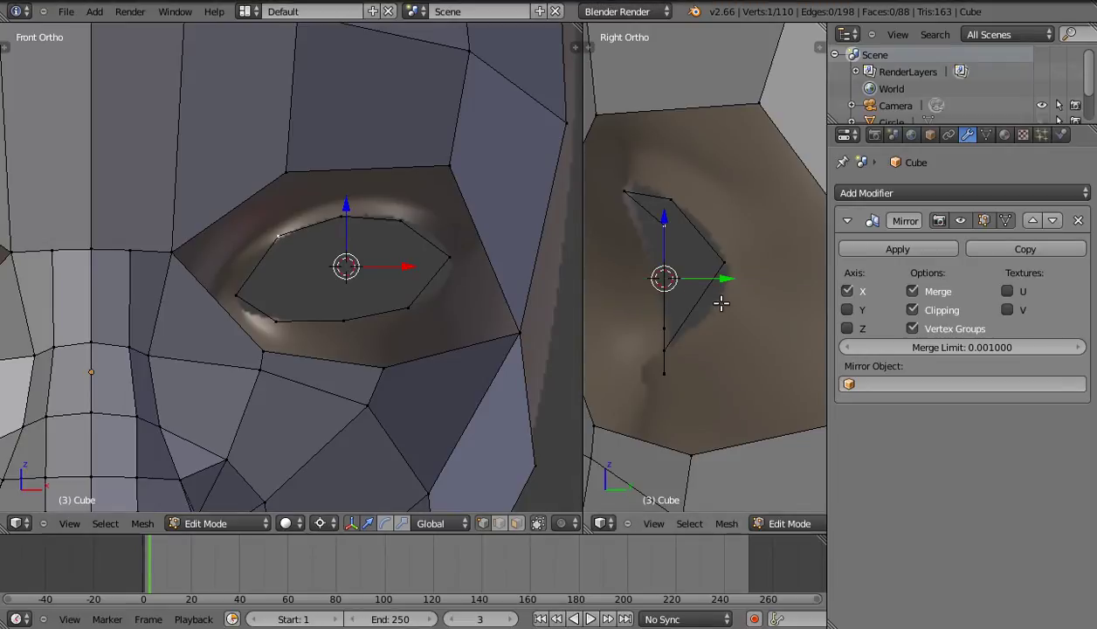
pyautogui.press('g')
pyautogui.press('y')
pyautogui.click(688, 302)
pyautogui.rightClick(238, 294)
pyautogui.press('g')
pyautogui.press('y')
pyautogui.click(710, 321)
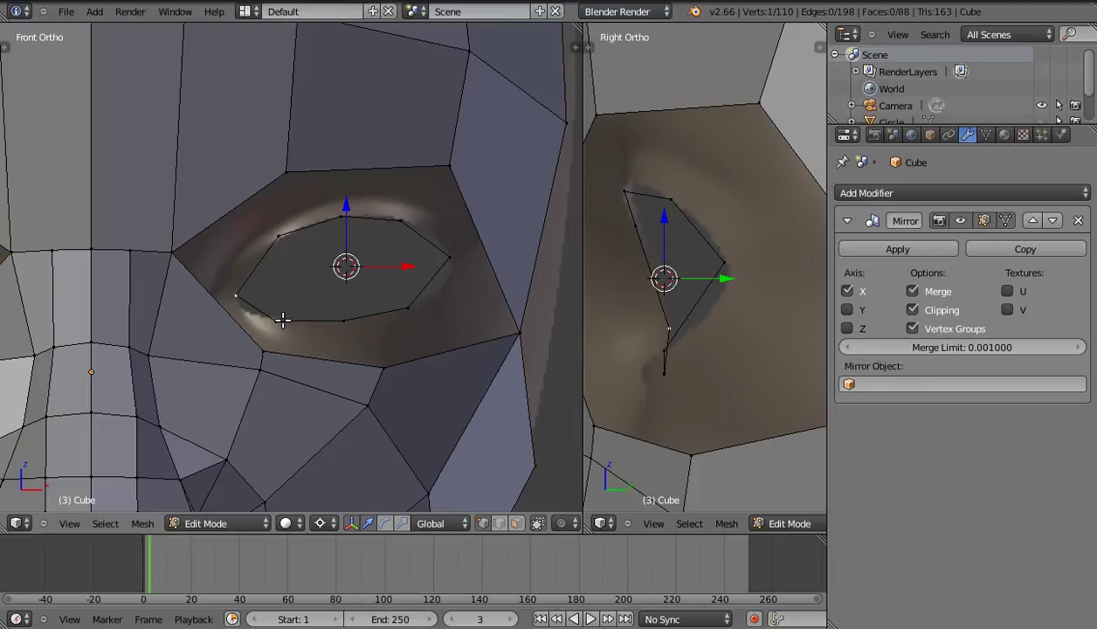
# Adjust the lower-right ring vertex's depth along Y, leaving the lower vertex unchanged.
pyautogui.rightClick(282, 319)
pyautogui.press('g')
pyautogui.press('y')
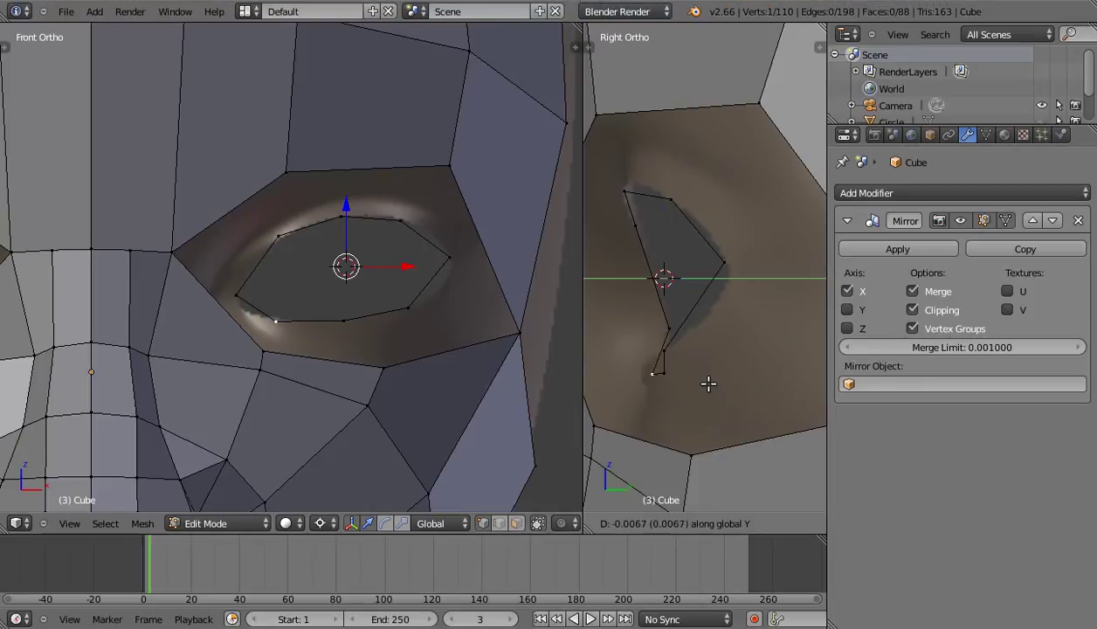
pyautogui.press('Escape')
pyautogui.rightClick(353, 328)
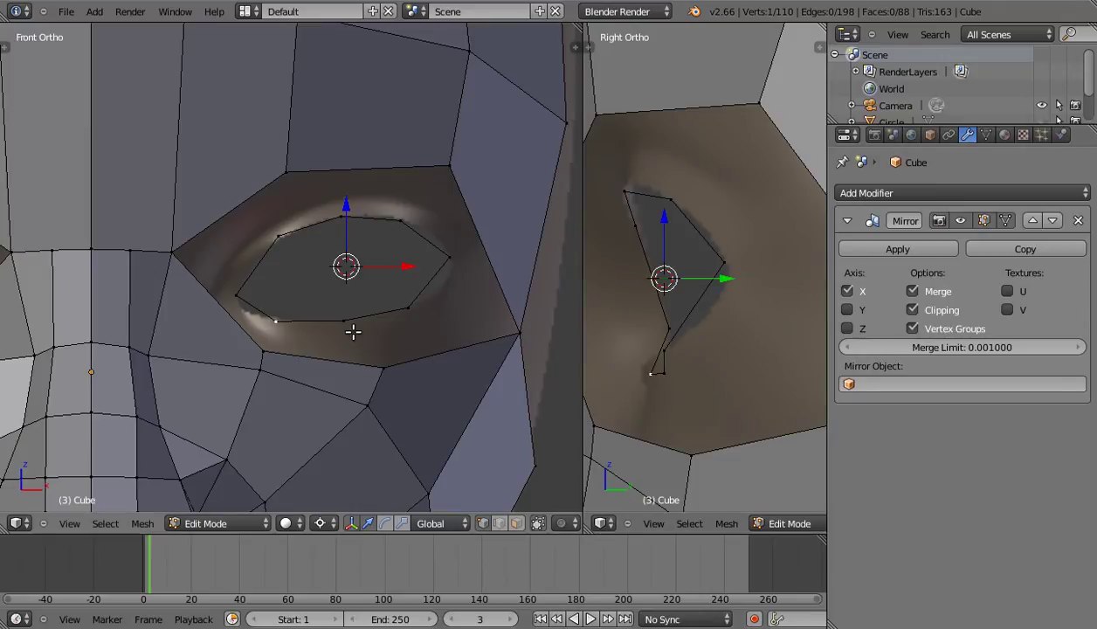
pyautogui.rightClick(461, 341)
pyautogui.press('g')
pyautogui.press('y')
pyautogui.click(734, 367)
# Orbit to check the ring's curvature, then return to the front view.
pyautogui.scroll(-3, 394, 328)
pyautogui.scroll(-2, 330, 365)
pyautogui.moveTo(330, 364)
pyautogui.mouseDown(button='middle')
pyautogui.moveTo(293, 300)
pyautogui.moveTo(228, 330)
pyautogui.moveTo(299, 365)
pyautogui.mouseUp(button='middle')
pyautogui.scroll(2, 234, 286)
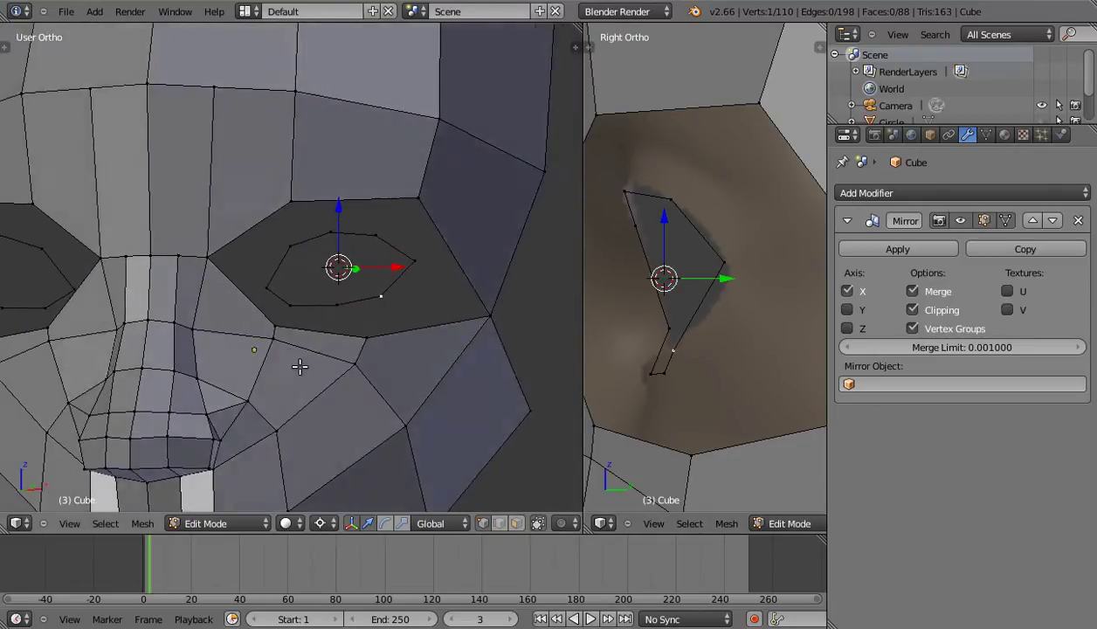
pyautogui.press('KP_1')
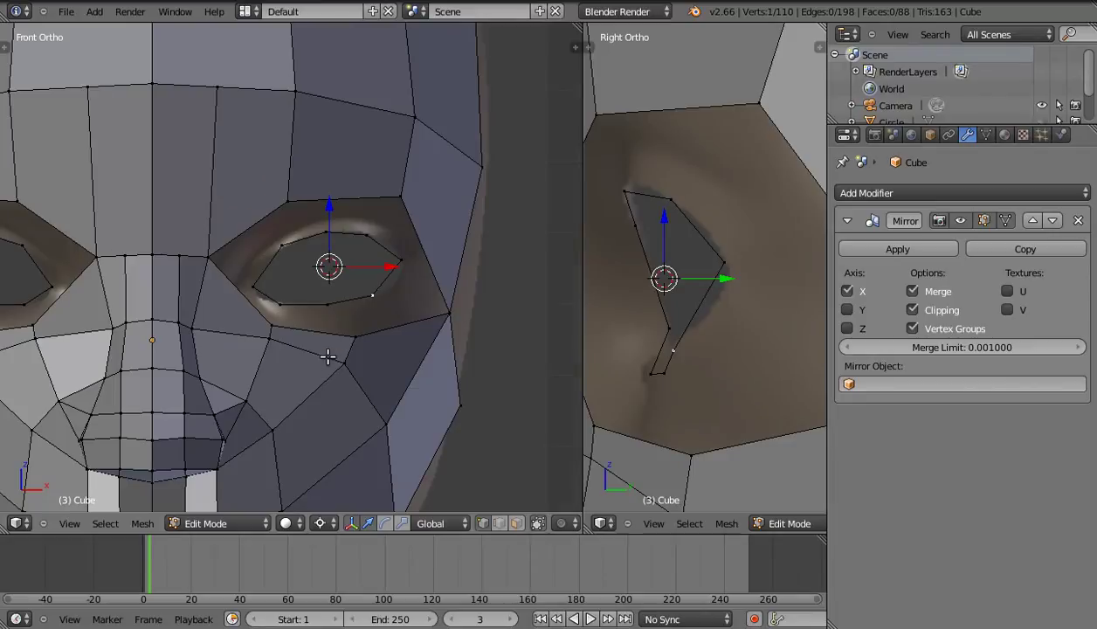
pyautogui.scroll(2, 328, 356)
pyautogui.scroll(1, 326, 305)
pyautogui.scroll(1, 368, 299)
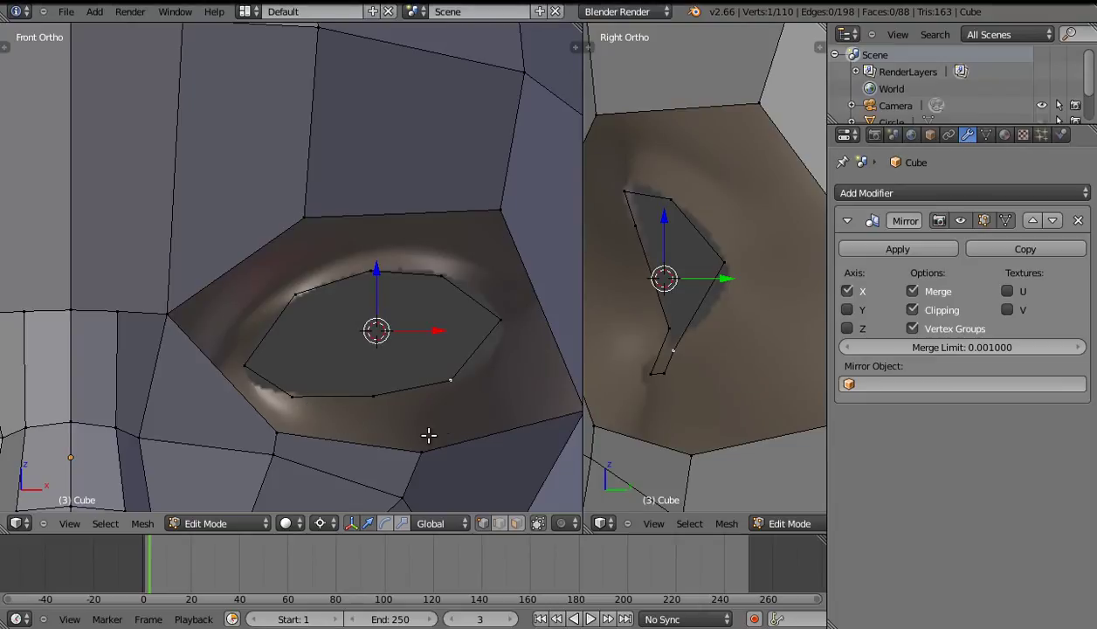
# Extrude three upper ring vertices up toward the brow.
pyautogui.keyDown('shift'); pyautogui.moveTo(348, 313); pyautogui.dragTo(342, 342, button='middle'); pyautogui.keyUp('shift')
pyautogui.click(296, 323)
pyautogui.keyDown('shift'); pyautogui.click(377, 299); pyautogui.keyUp('shift')
pyautogui.keyDown('shift'); pyautogui.click(437, 306); pyautogui.keyUp('shift')
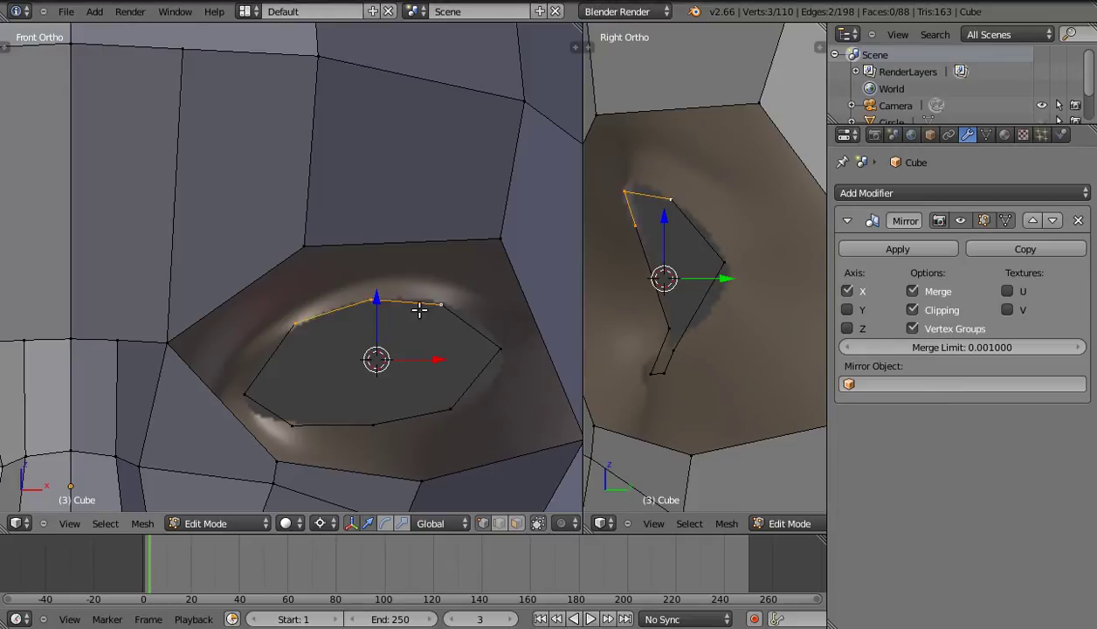
pyautogui.press('e')
pyautogui.click(438, 307)
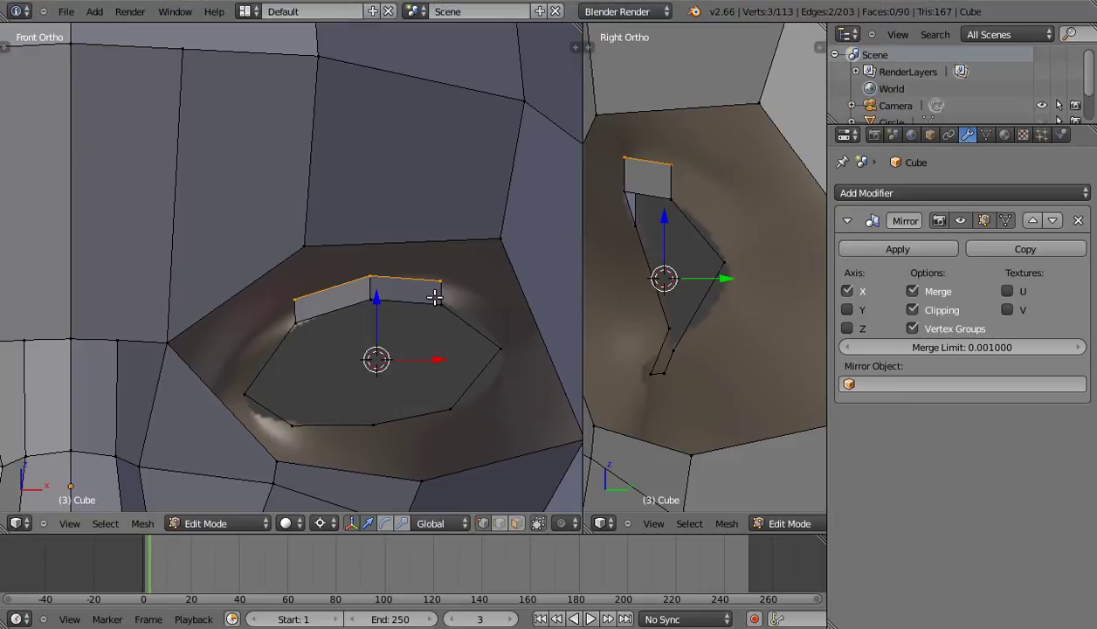
# Nudge the upper-gap vertices into place in the front view, raising the top-right one.
pyautogui.moveTo(451, 312)
pyautogui.keyDown('shift'); pyautogui.mouseDown(button='middle')
pyautogui.moveTo(428, 275)
pyautogui.moveTo(388, 255)
pyautogui.mouseUp(button='middle'); pyautogui.keyUp('shift')
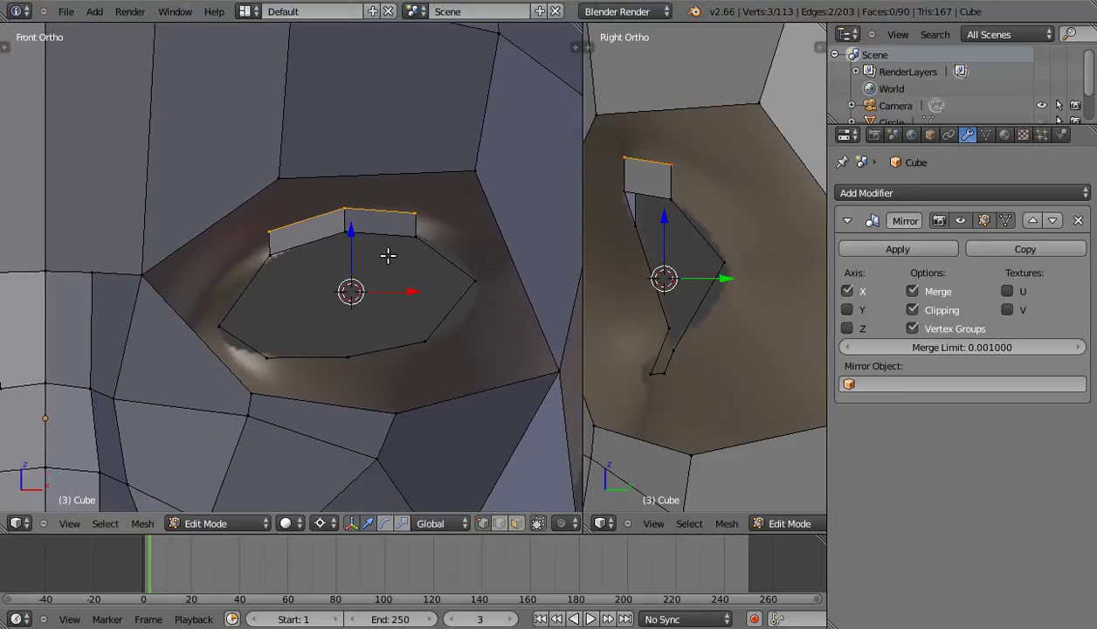
pyautogui.rightClick(261, 236)
pyautogui.press('g')
pyautogui.click(251, 240)
pyautogui.press('g')
pyautogui.click(337, 204)
pyautogui.rightClick(417, 210)
pyautogui.press('g')
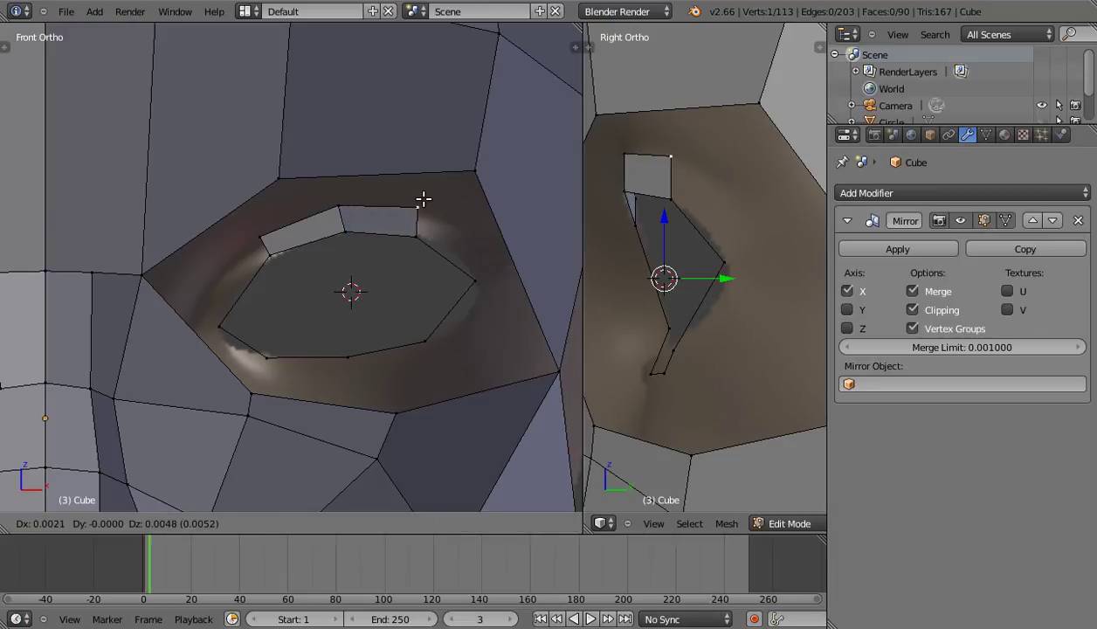
pyautogui.click(423, 195)
# In the side view, set the depth along Y of the top-right and top-left eye vertices.
pyautogui.keyDown('shift'); pyautogui.scroll(1, 723, 255); pyautogui.keyUp('shift')
pyautogui.keyDown('shift'); pyautogui.moveTo(723, 255); pyautogui.dragTo(737, 295, button='middle'); pyautogui.keyUp('shift')
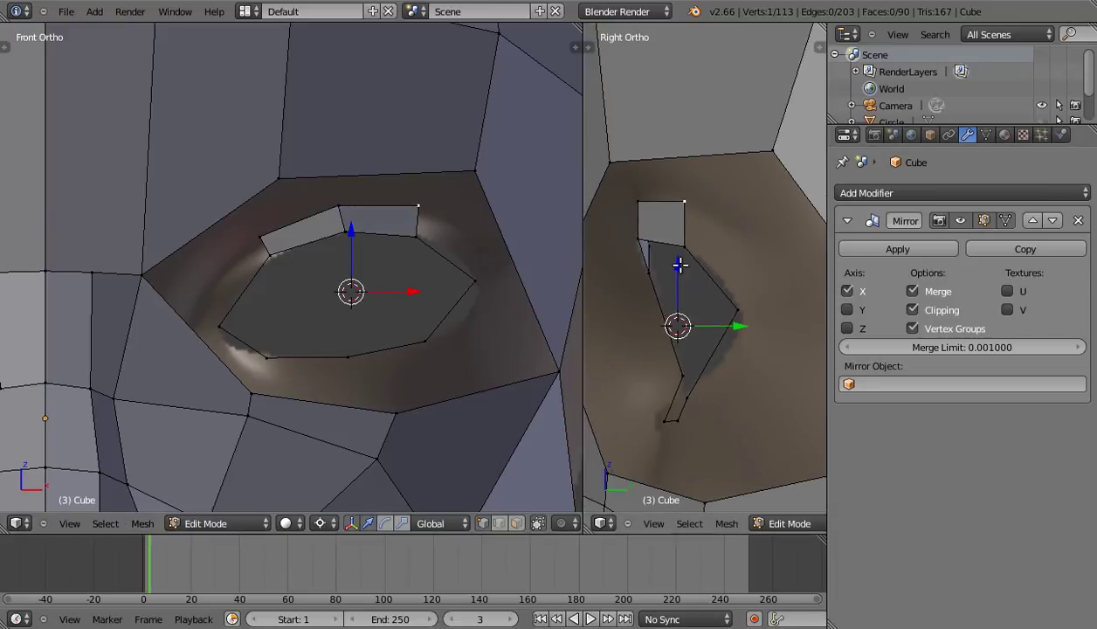
pyautogui.press('g')
pyautogui.press('y')
pyautogui.click(741, 274)
pyautogui.rightClick(339, 206)
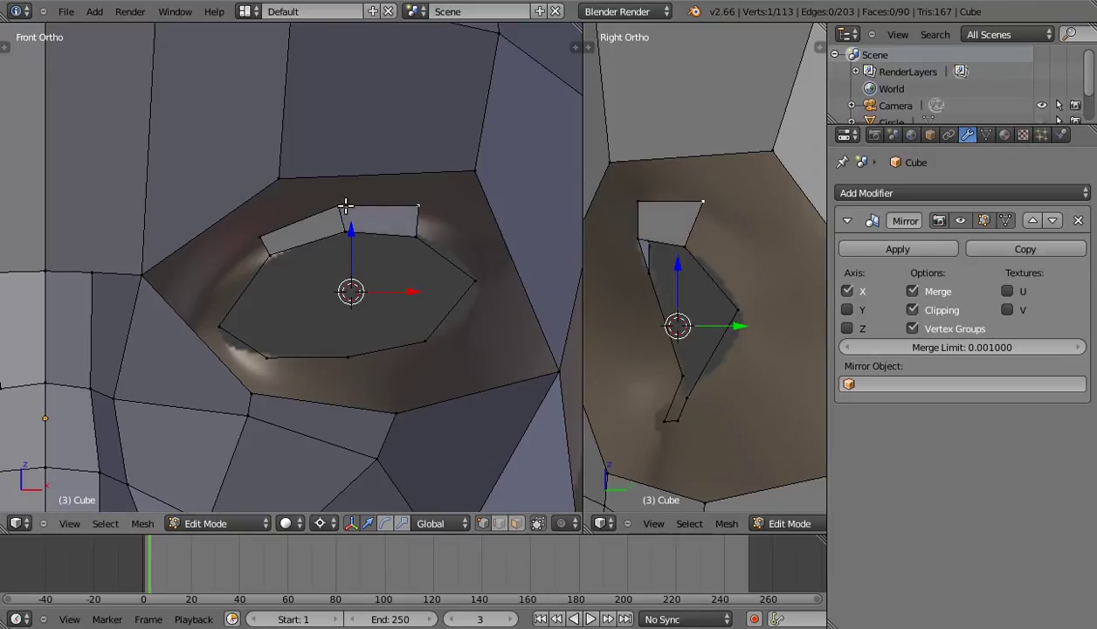
pyautogui.press('g')
pyautogui.press('y')
pyautogui.click(743, 291)
# Set the left eye vertex's depth along Y and select two lower eye-edge vertices.
pyautogui.rightClick(252, 222)
pyautogui.press('g')
pyautogui.press('y')
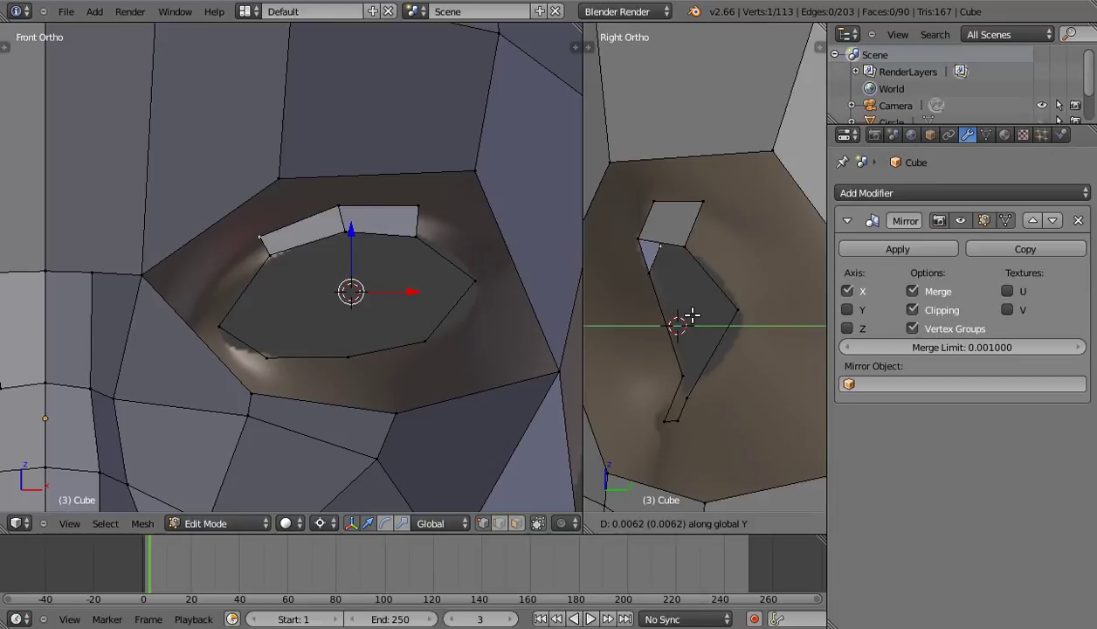
pyautogui.click(692, 315)
pyautogui.keyDown('shift'); pyautogui.scroll(-3, 409, 321); pyautogui.keyUp('shift')
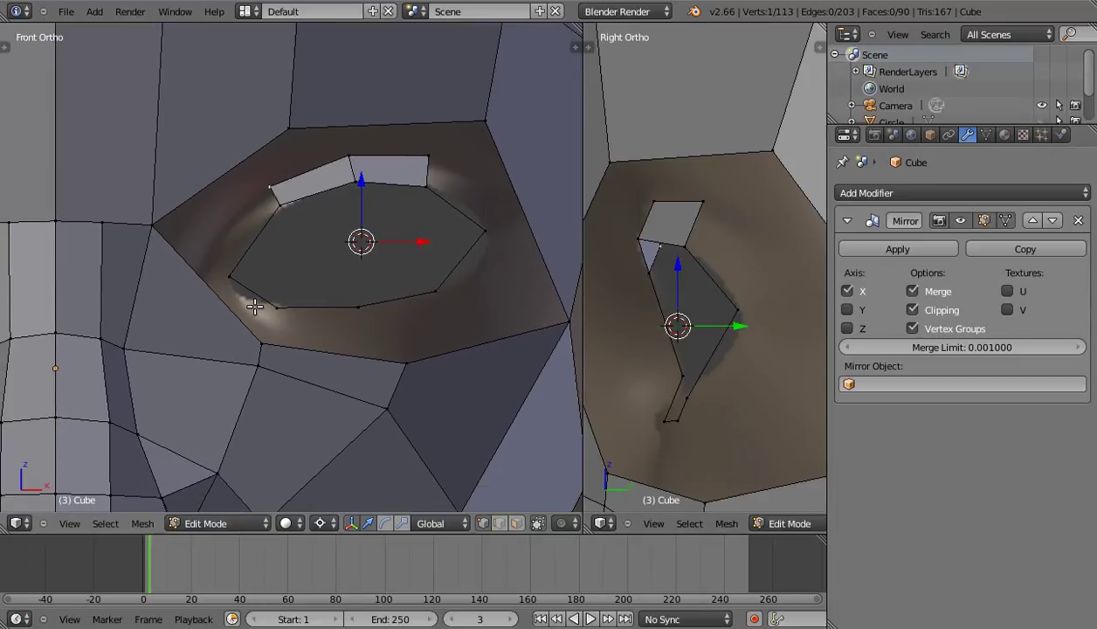
pyautogui.keyDown('shift'); pyautogui.rightClick(358, 307); pyautogui.keyUp('shift')
pyautogui.keyDown('shift'); pyautogui.rightClick(435, 291); pyautogui.keyUp('shift')
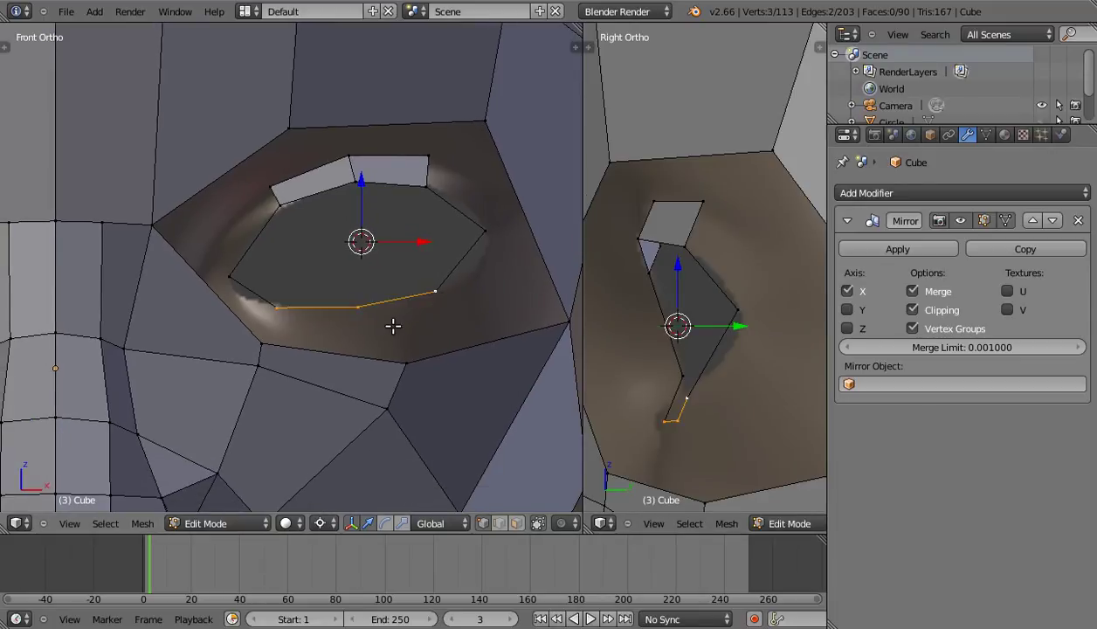
# Extrude the lower eye edge into two faces and position their new vertices.
pyautogui.press('e')
pyautogui.click(418, 338)
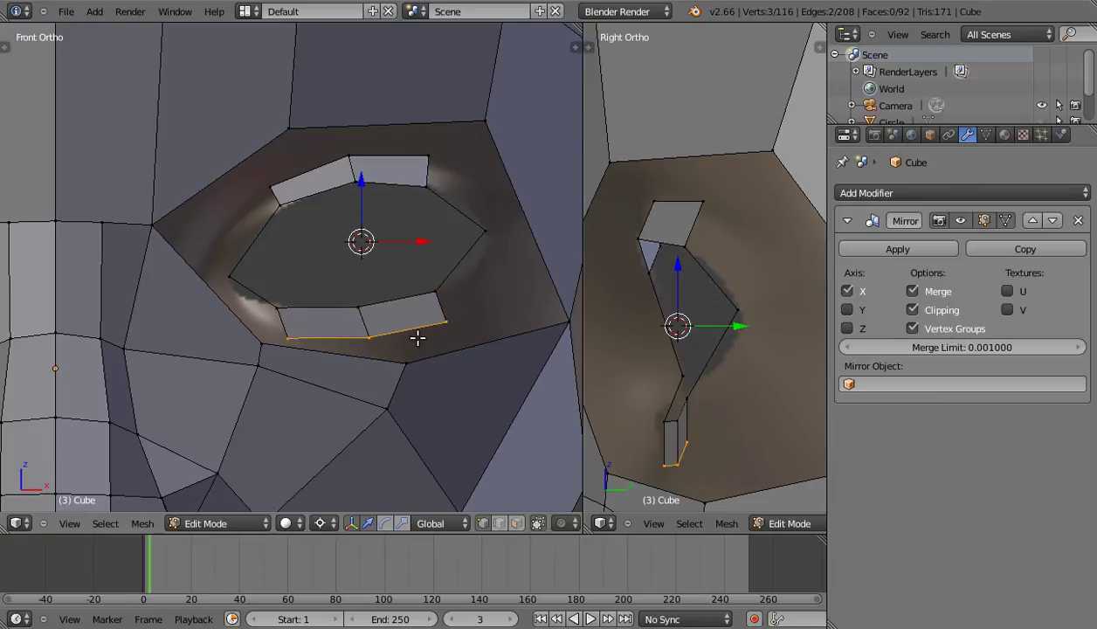
pyautogui.rightClick(287, 322)
pyautogui.press('g')
pyautogui.click(264, 314)
pyautogui.press('g')
pyautogui.click(363, 349)
pyautogui.rightClick(446, 321)
pyautogui.press('g')
pyautogui.click(454, 310)
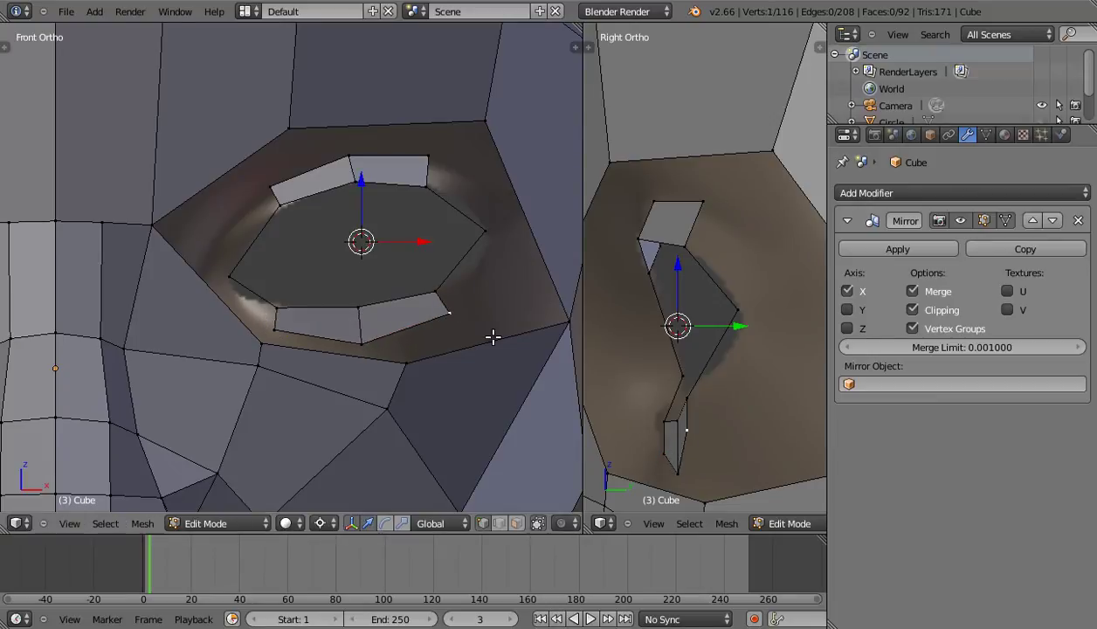
# In the side view, adjust the depth of the new faces' left and bottom vertices.
pyautogui.moveTo(714, 405)
pyautogui.keyDown('shift'); pyautogui.mouseDown(button='middle')
pyautogui.moveTo(699, 345)
pyautogui.moveTo(709, 348)
pyautogui.mouseUp(button='middle'); pyautogui.keyUp('shift')
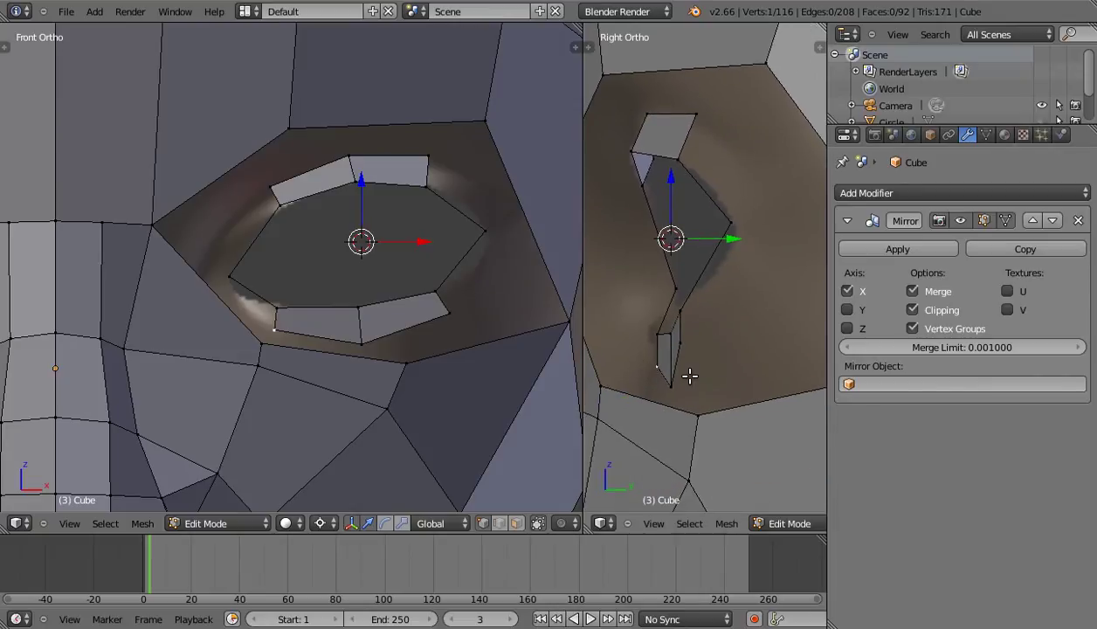
pyautogui.press('g')
pyautogui.click(679, 374)
pyautogui.rightClick(685, 389)
pyautogui.press('g')
pyautogui.click(701, 365)
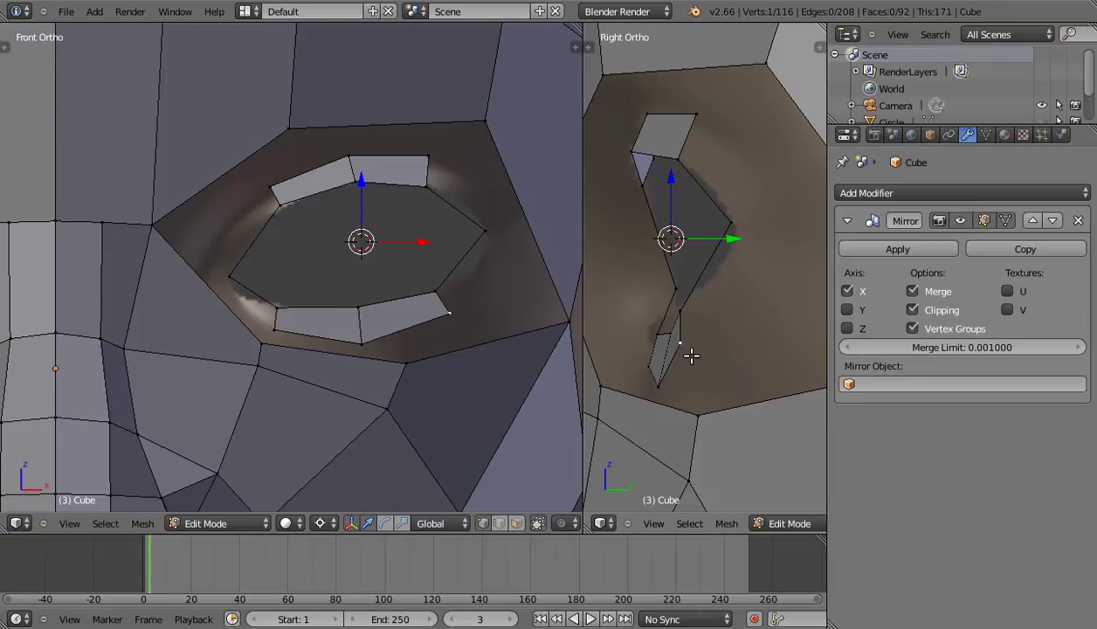
pyautogui.press('g')
pyautogui.click(698, 362)
# Adjust one vertex along Y while orbiting to inspect the eye hole, then return to front.
pyautogui.moveTo(466, 355)
pyautogui.mouseDown(button='middle')
pyautogui.moveTo(444, 327)
pyautogui.moveTo(436, 259)
pyautogui.moveTo(380, 326)
pyautogui.moveTo(324, 338)
pyautogui.moveTo(382, 320)
pyautogui.mouseUp(button='middle')
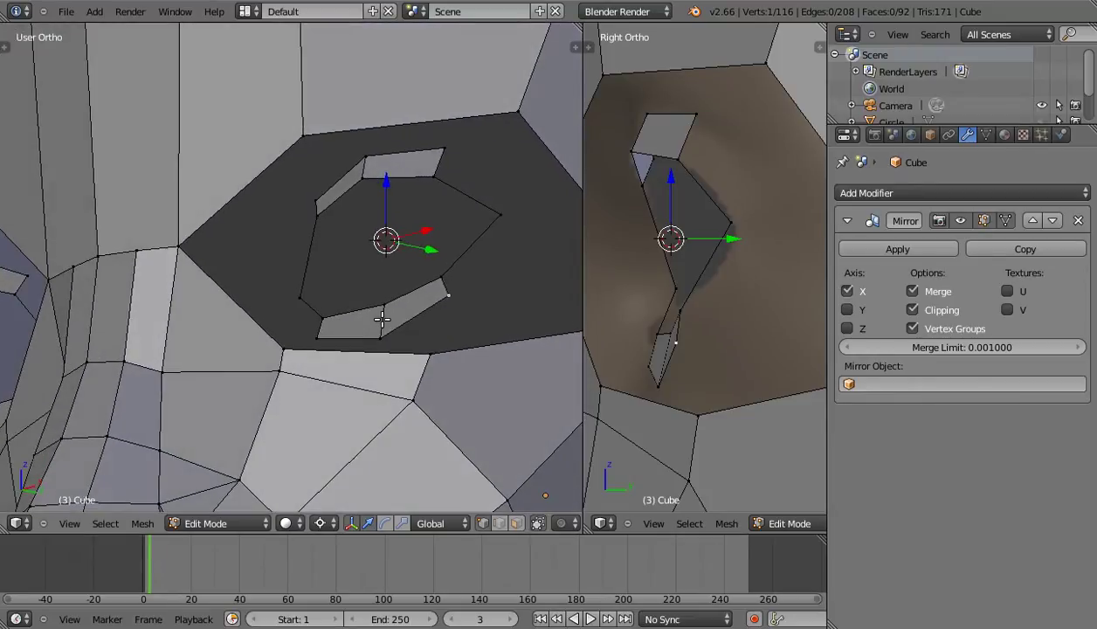
pyautogui.press('g')
pyautogui.press('y')
pyautogui.click(443, 342)
pyautogui.moveTo(443, 342)
pyautogui.mouseDown(button='middle')
pyautogui.moveTo(380, 358)
pyautogui.moveTo(421, 357)
pyautogui.moveTo(326, 306)
pyautogui.mouseUp(button='middle')
pyautogui.moveTo(434, 308)
pyautogui.mouseDown(button='middle')
pyautogui.moveTo(424, 235)
pyautogui.moveTo(407, 332)
pyautogui.mouseUp(button='middle')
pyautogui.moveTo(350, 265)
pyautogui.mouseDown(button='middle')
pyautogui.moveTo(371, 289)
pyautogui.moveTo(326, 247)
pyautogui.moveTo(378, 230)
pyautogui.mouseUp(button='middle')
pyautogui.press('KP_1')
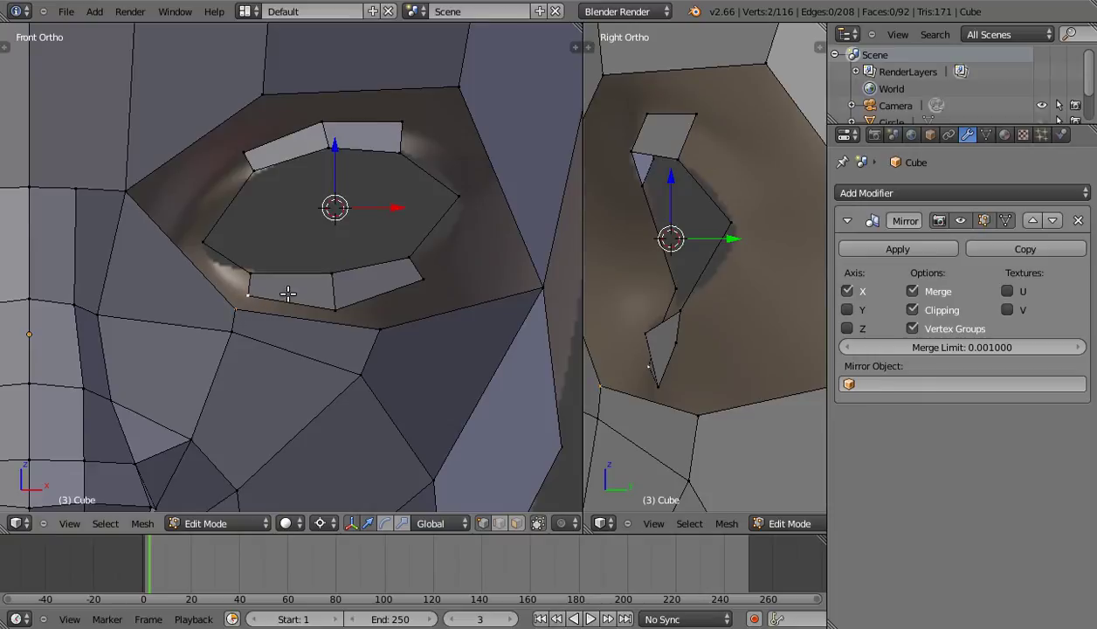
# Merge the vertices below the eye At Last, slide the result, and weld the strip's corner.
pyautogui.hotkey('alt', 'm')
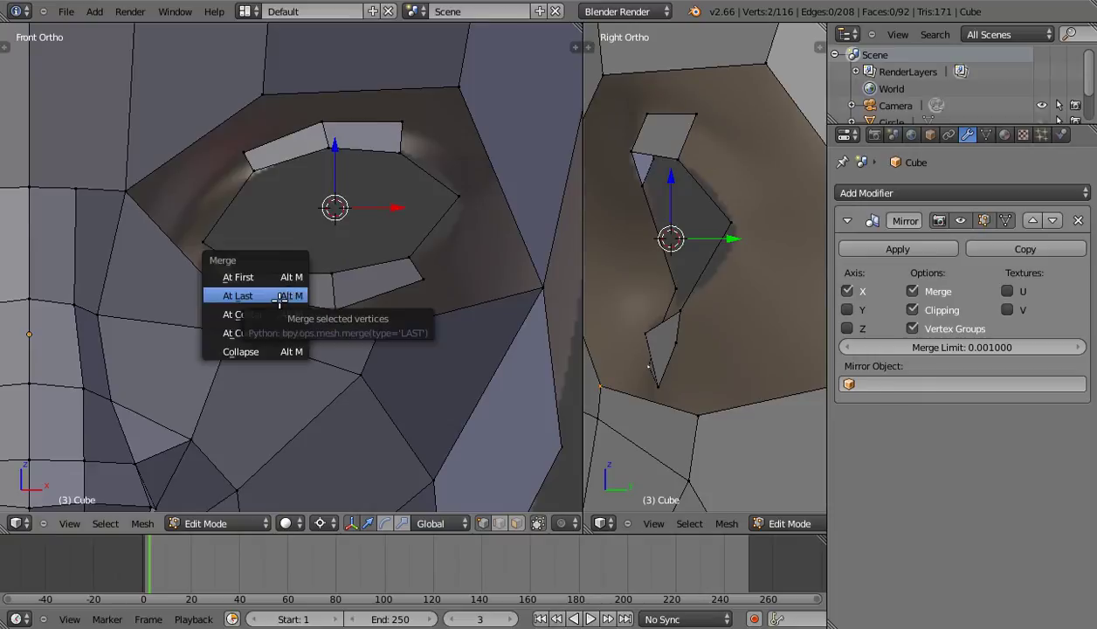
pyautogui.click(280, 300)
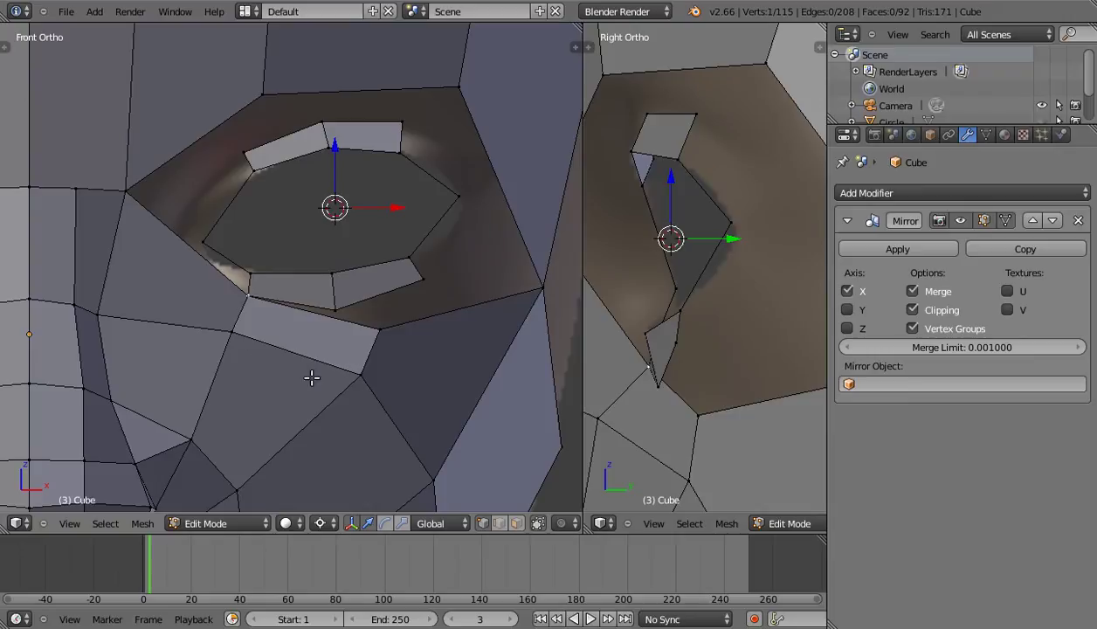
pyautogui.press('g')
pyautogui.press('Escape')
pyautogui.hotkey('shift', 'v')
pyautogui.click(331, 370)
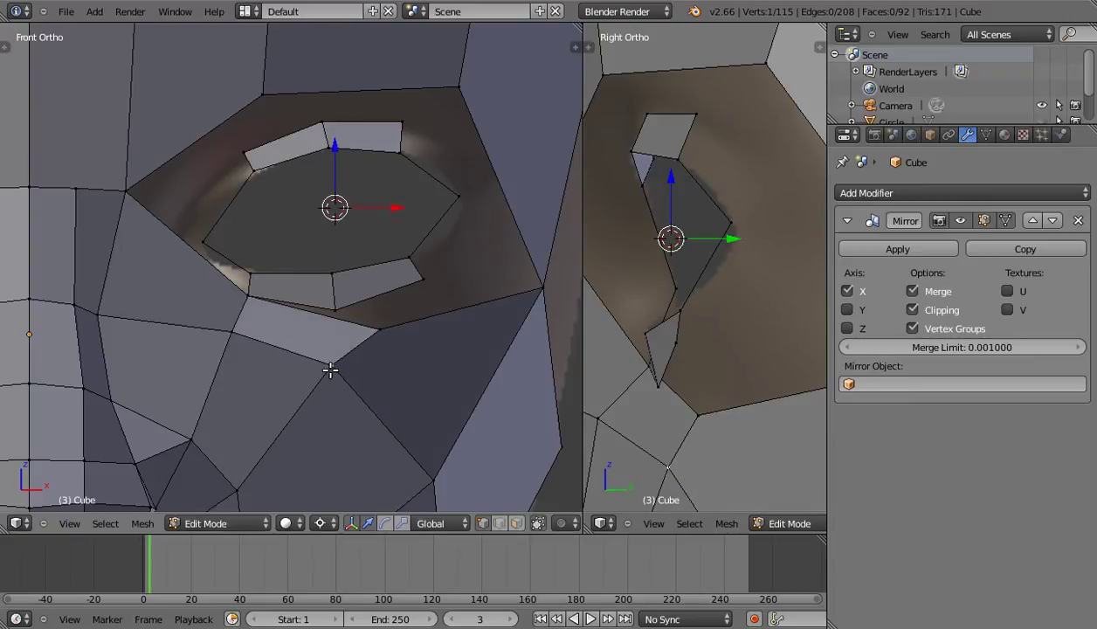
pyautogui.keyDown('shift'); pyautogui.rightClick(384, 318); pyautogui.keyUp('shift')
pyautogui.hotkey('alt', 'm')
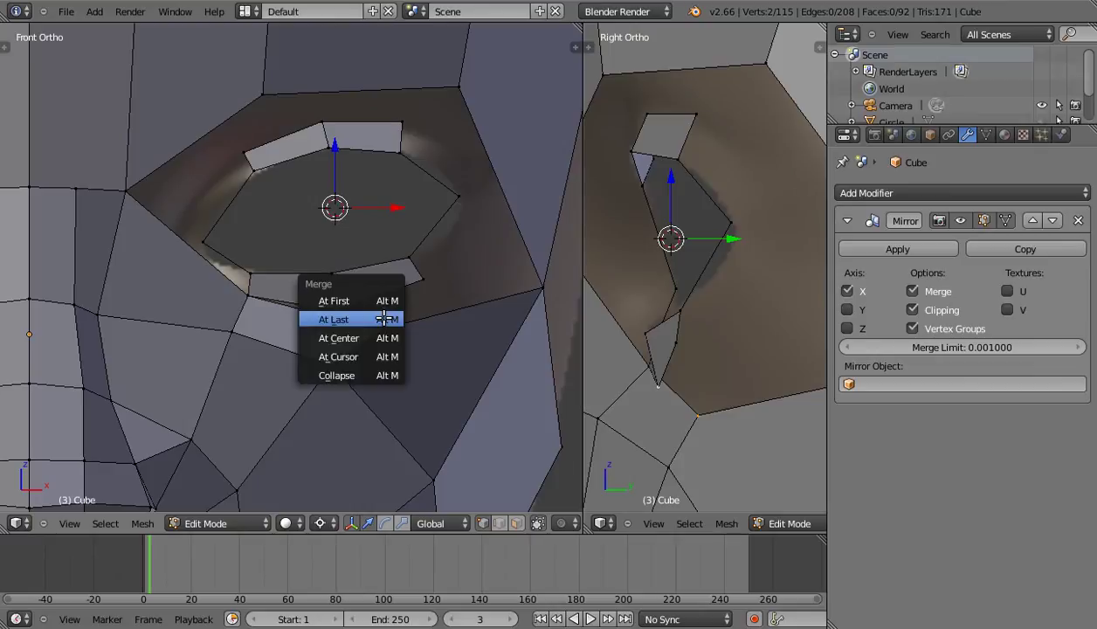
pyautogui.click(383, 320)
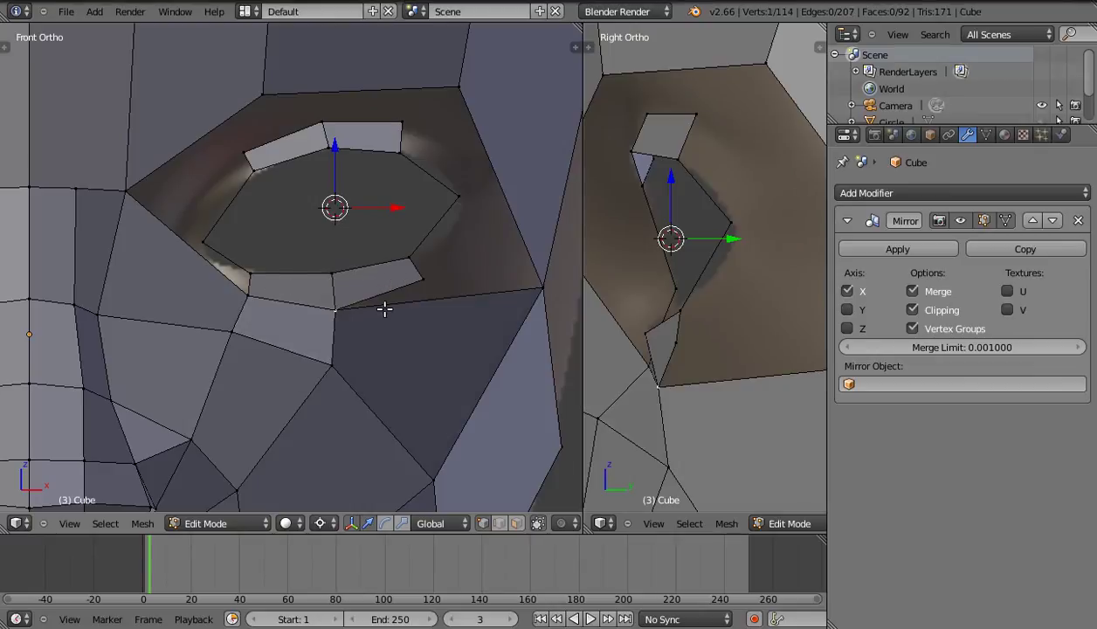
# Extrude a new vertex from the eye's upper-left vertex and set its depth along Y.
pyautogui.keyDown('shift'); pyautogui.moveTo(300, 294); pyautogui.dragTo(325, 318, button='middle'); pyautogui.keyUp('shift')
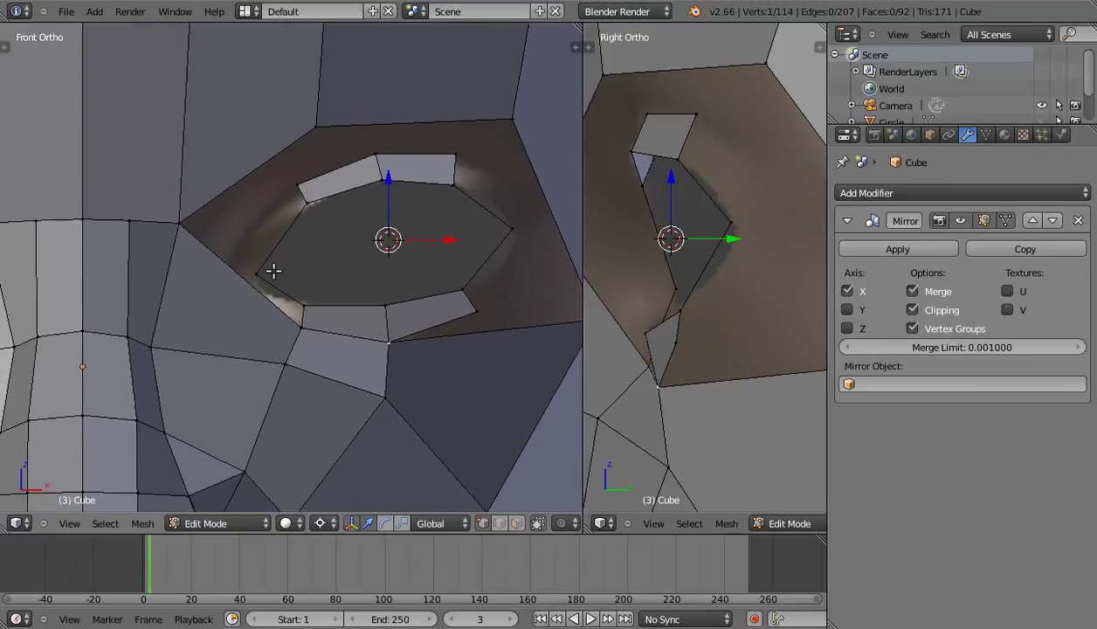
pyautogui.scroll(-1, 286, 269)
pyautogui.keyDown('shift'); pyautogui.moveTo(291, 254); pyautogui.dragTo(326, 257, button='middle'); pyautogui.keyUp('shift')
pyautogui.scroll(2, 326, 263)
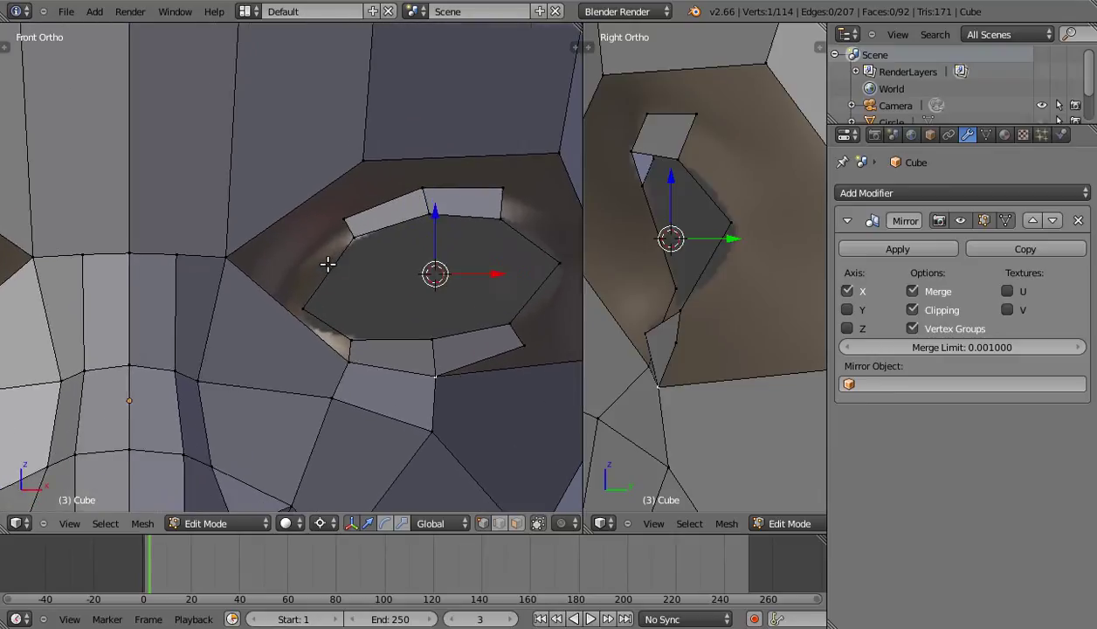
pyautogui.rightClick(352, 212)
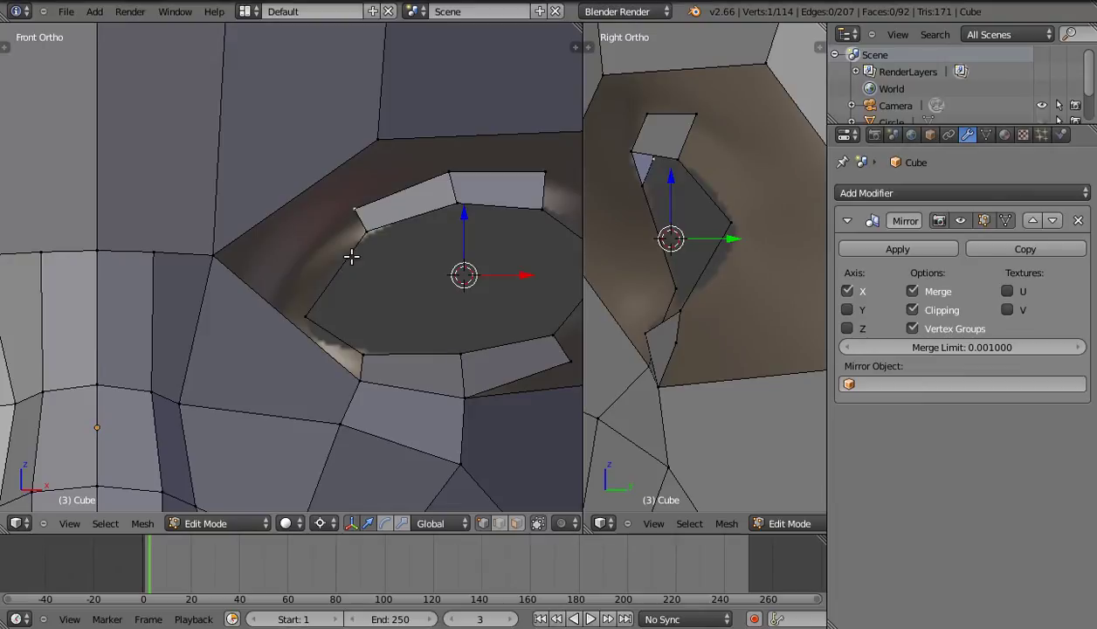
pyautogui.press('e')
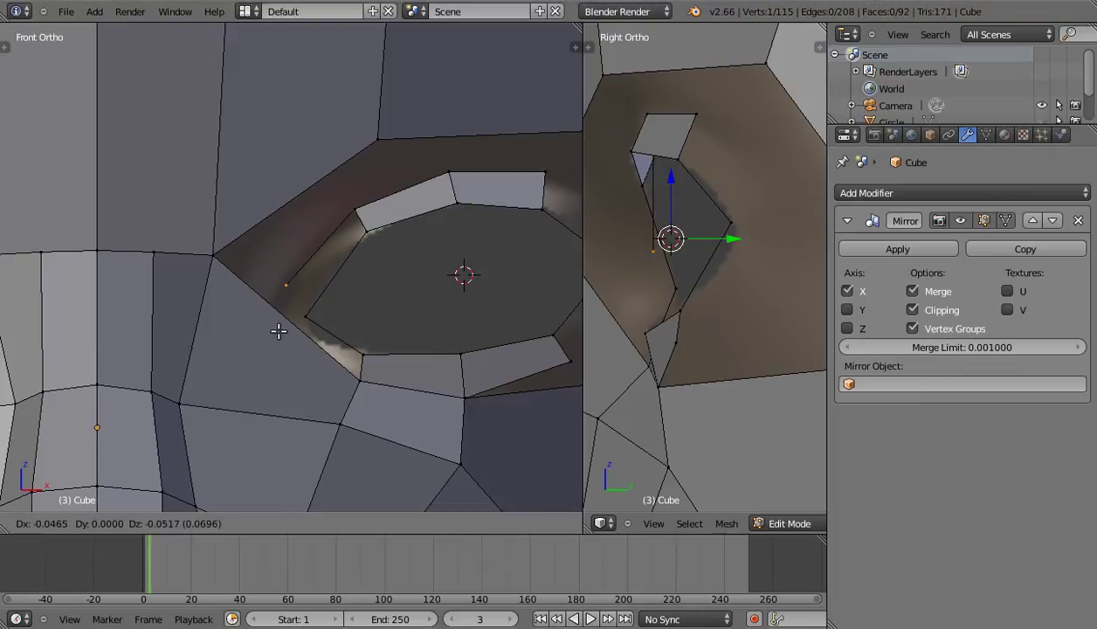
pyautogui.click(276, 333)
pyautogui.scroll(-1, 621, 288)
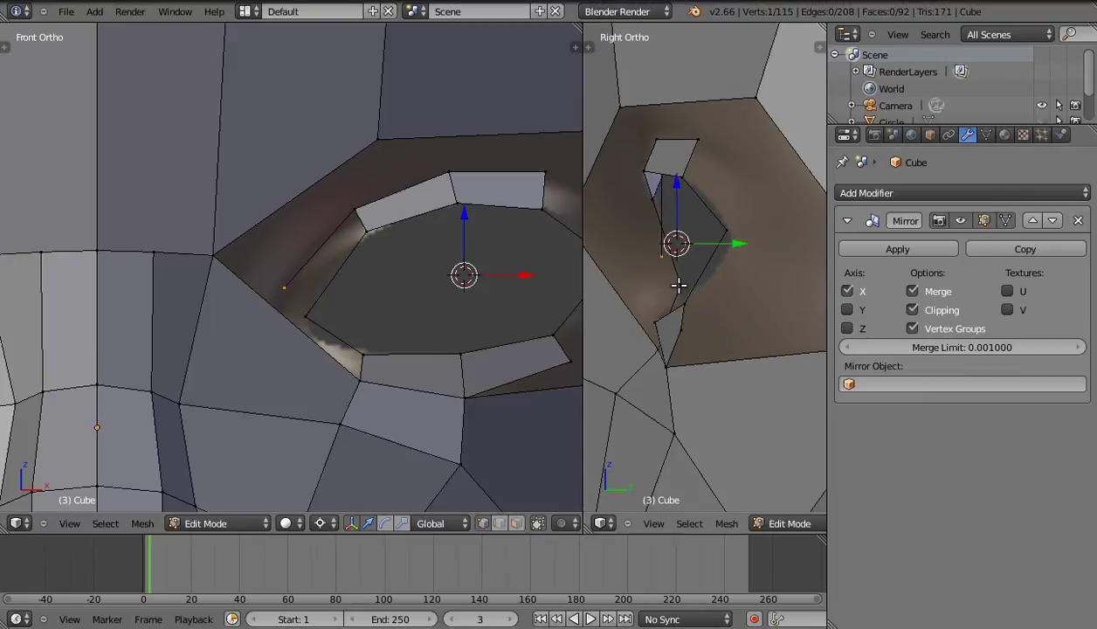
pyautogui.press('g')
pyautogui.press('y')
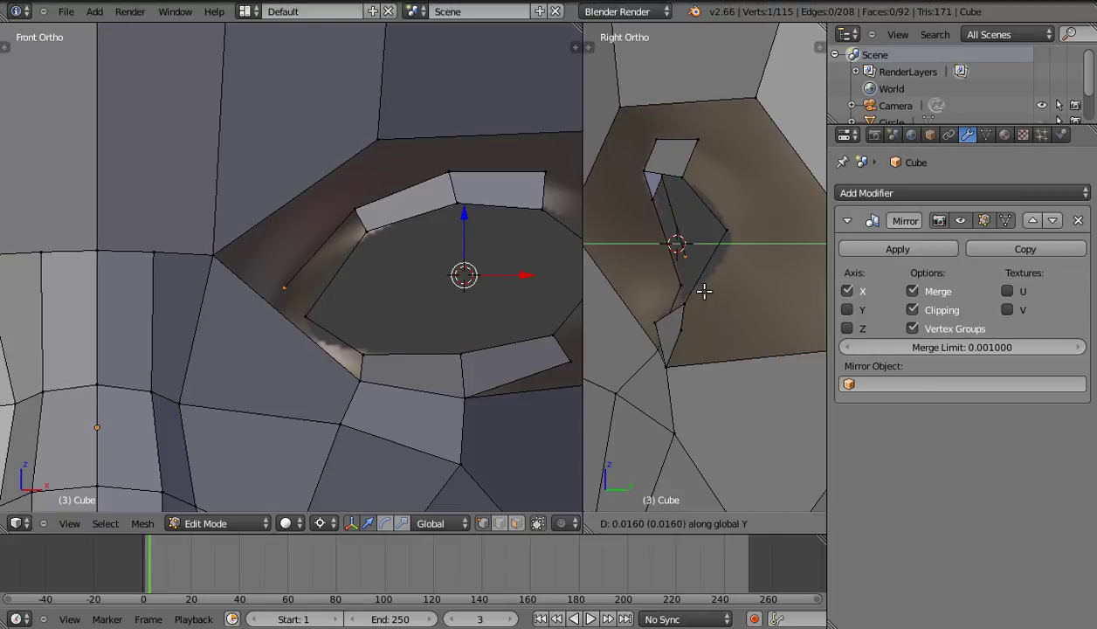
pyautogui.click(704, 291)
# Fill a face across the four vertices at the eye ring's inner-corner gap.
pyautogui.keyDown('shift'); pyautogui.moveTo(346, 276); pyautogui.dragTo(352, 279, button='middle'); pyautogui.keyUp('shift')
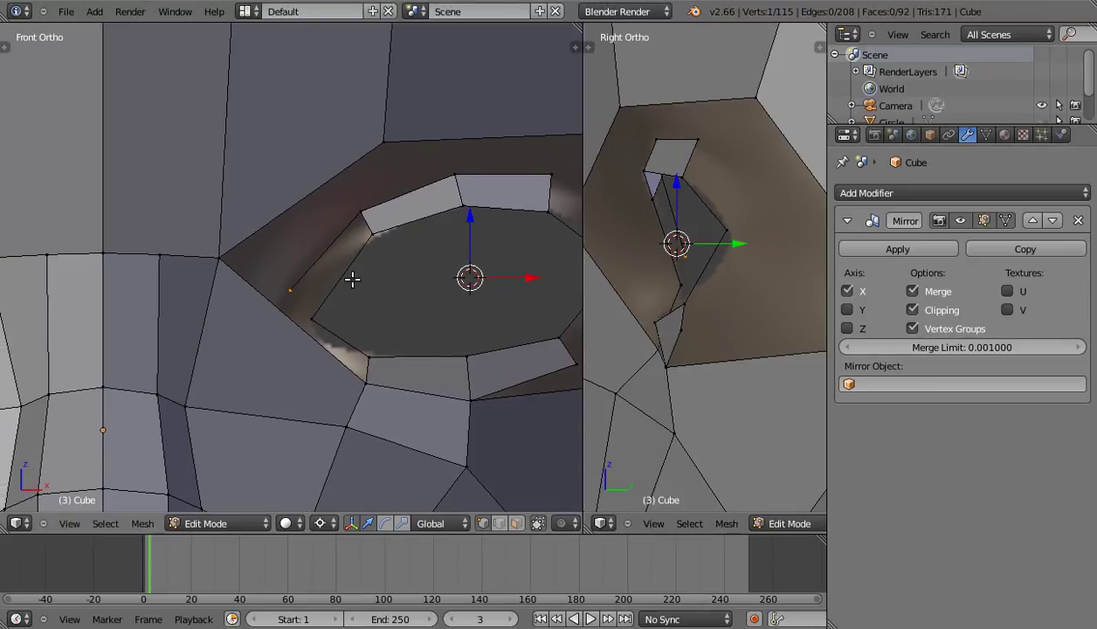
pyautogui.keyDown('shift'); pyautogui.rightClick(362, 214); pyautogui.keyUp('shift')
pyautogui.keyDown('shift'); pyautogui.rightClick(373, 234); pyautogui.keyUp('shift')
pyautogui.press('f')
pyautogui.moveTo(316, 276)
pyautogui.keyDown('shift'); pyautogui.mouseDown(button='middle')
pyautogui.moveTo(311, 246)
pyautogui.moveTo(209, 257)
pyautogui.mouseUp(button='middle'); pyautogui.keyUp('shift')
pyautogui.scroll(1, 311, 253)
pyautogui.moveTo(379, 190)
pyautogui.keyDown('shift'); pyautogui.mouseDown(button='middle')
pyautogui.moveTo(275, 302)
pyautogui.moveTo(316, 276)
pyautogui.moveTo(312, 252)
pyautogui.mouseUp(button='middle'); pyautogui.keyUp('shift')
pyautogui.scroll(-2, 280, 279)
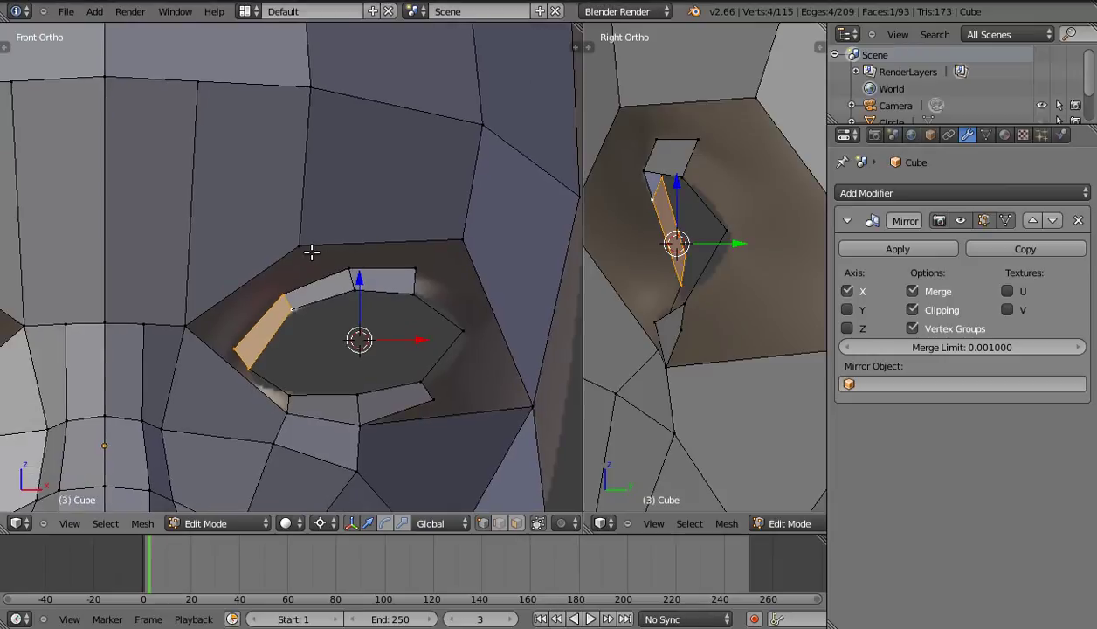
# Start moving the vertex above the eye, cancel, and reframe the side view around the eye.
pyautogui.rightClick(304, 240)
pyautogui.press('g')
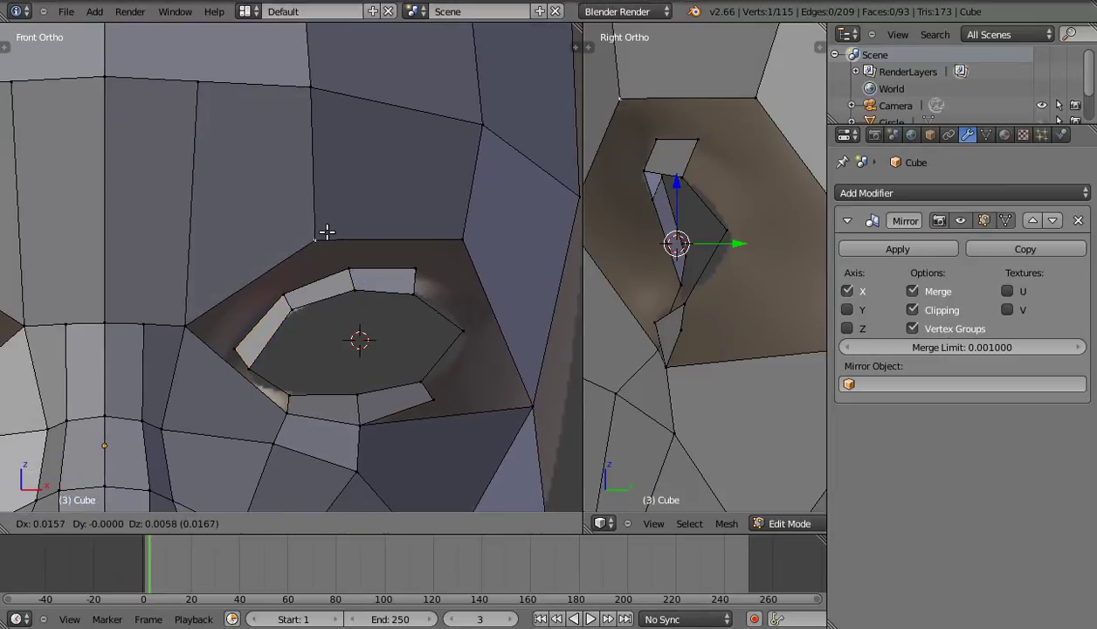
pyautogui.press('Escape')
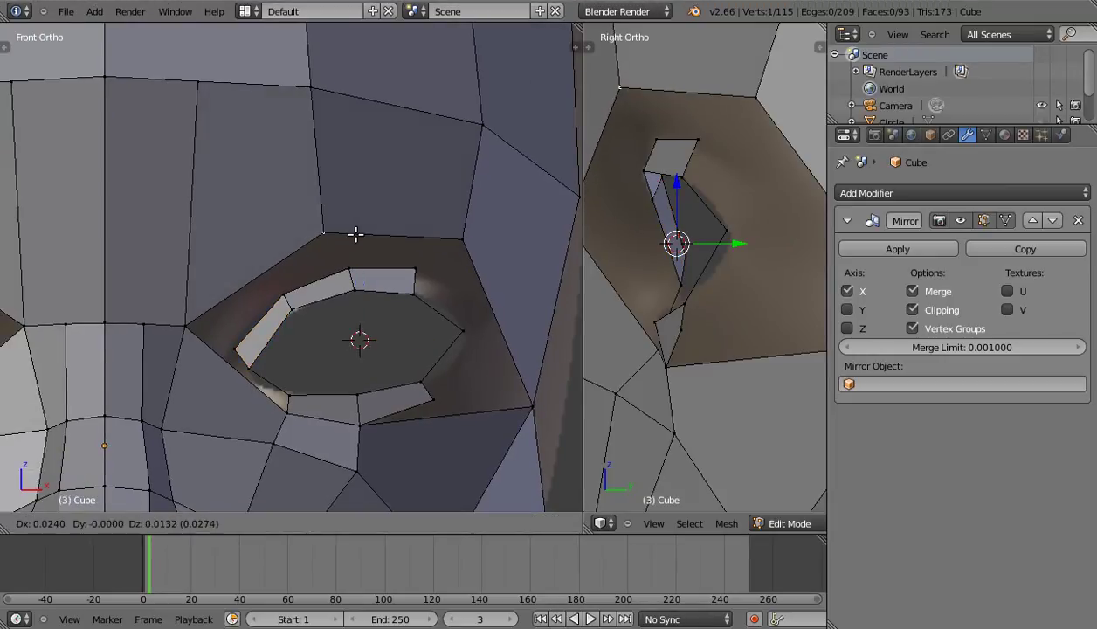
pyautogui.scroll(-1, 358, 228)
pyautogui.scroll(-1, 440, 239)
pyautogui.keyDown('shift'); pyautogui.moveTo(640, 202); pyautogui.dragTo(672, 259, button='middle'); pyautogui.keyUp('shift')
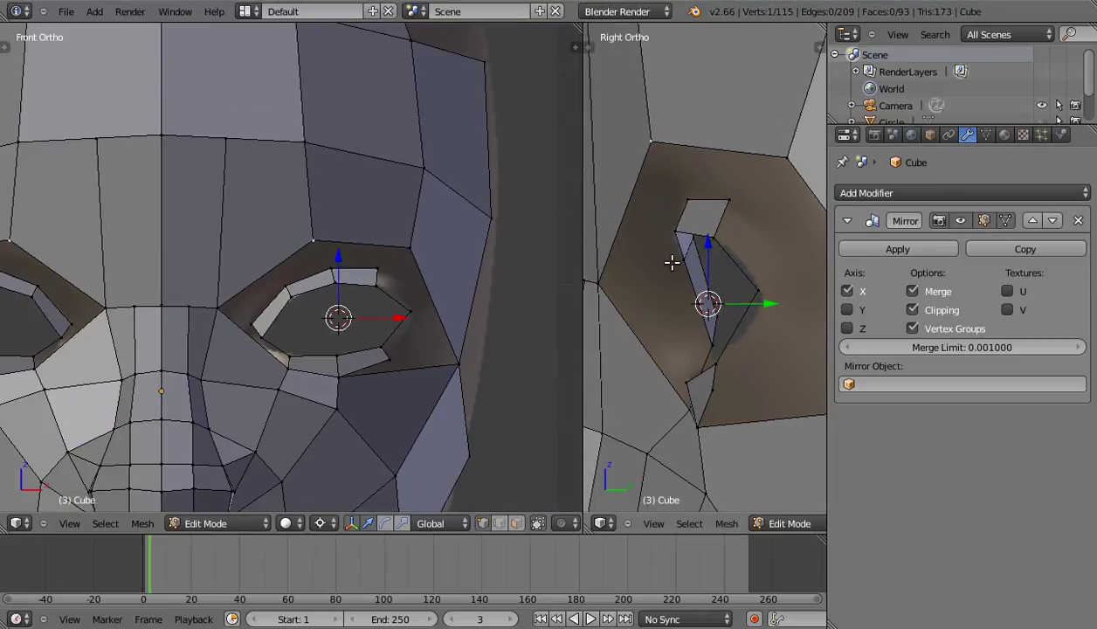
pyautogui.scroll(-2, 672, 260)
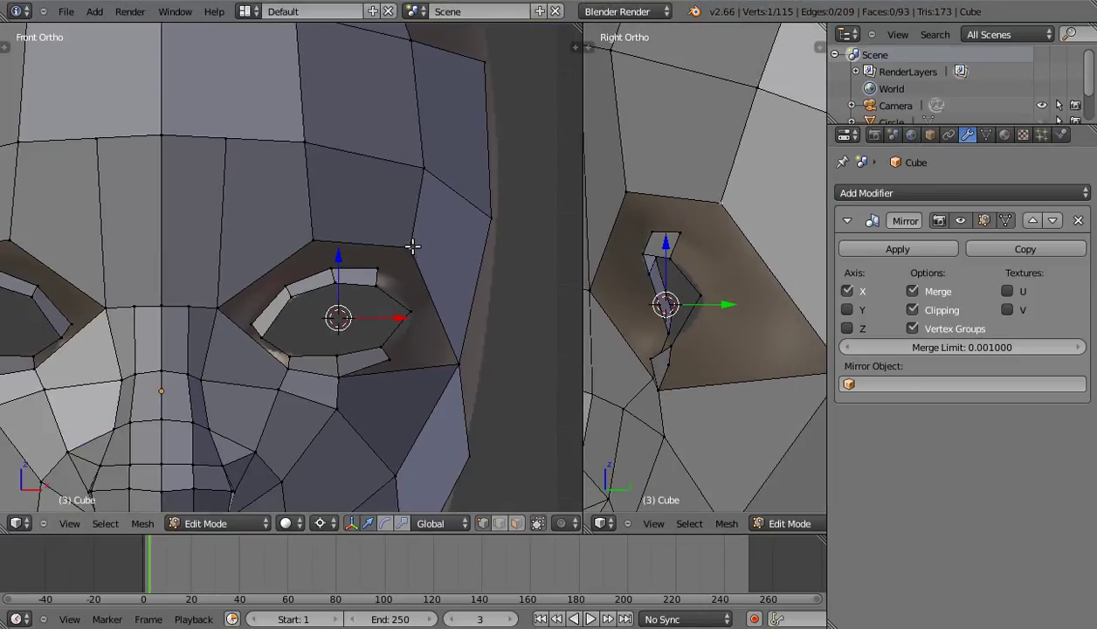
pyautogui.scroll(-1, 699, 254)
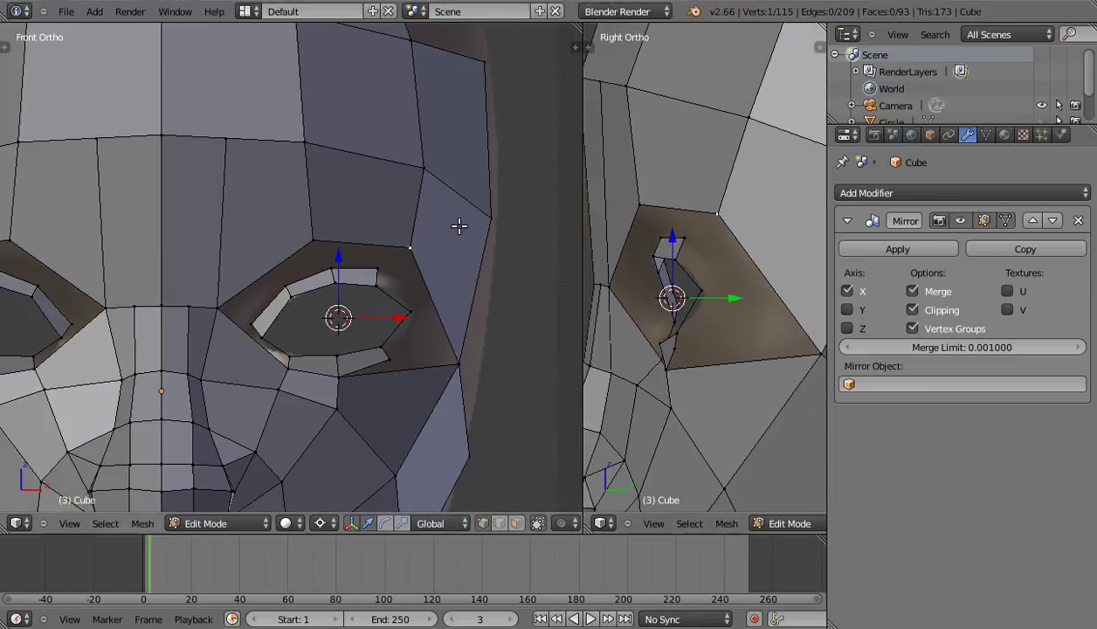
# Reposition the eye-corner vertices, adjusting their depth in the side view.
pyautogui.rightClick(218, 306)
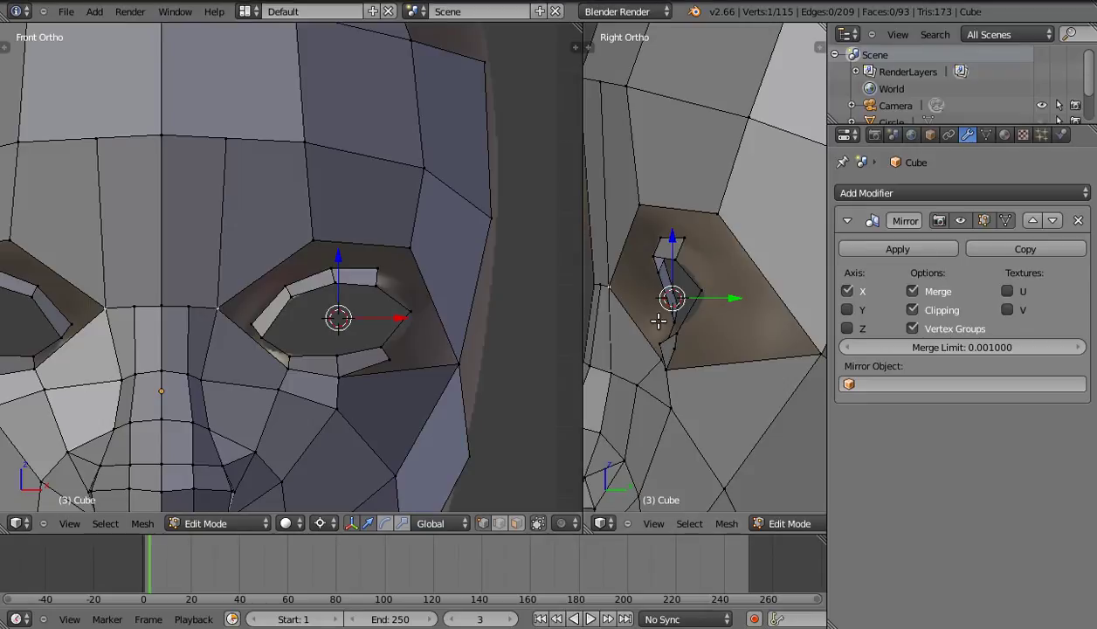
pyautogui.press('g')
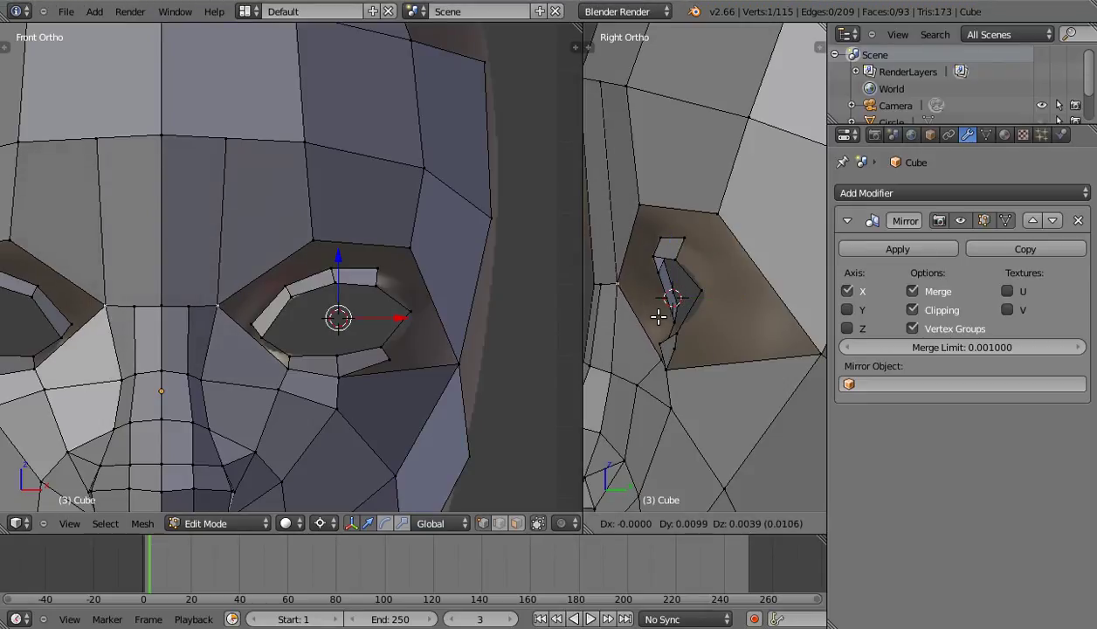
pyautogui.click(660, 317)
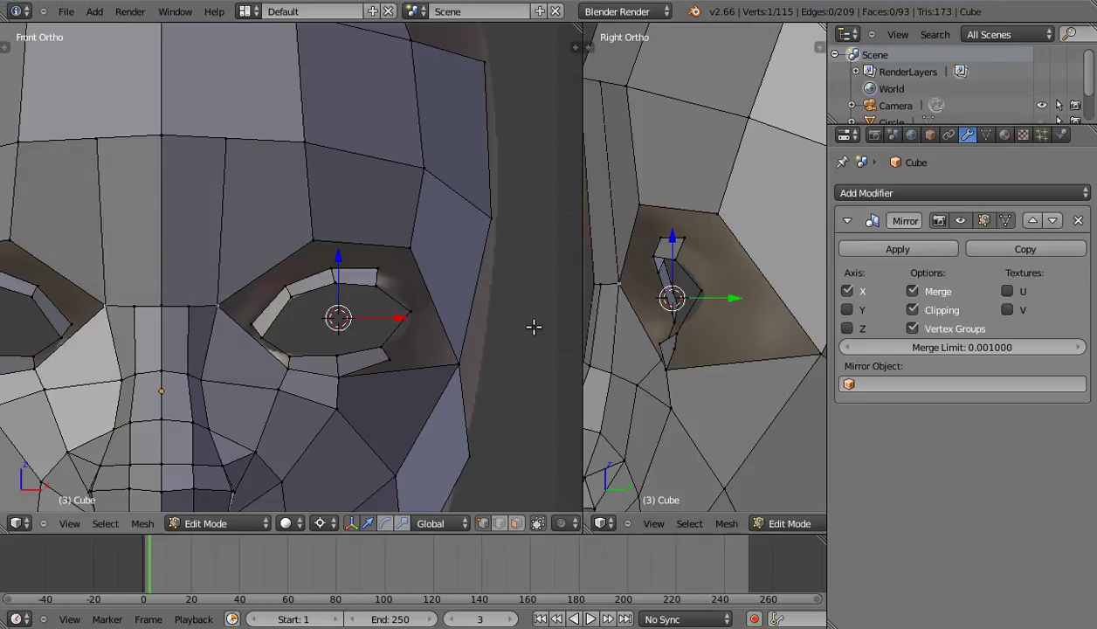
pyautogui.rightClick(792, 372)
pyautogui.press('g')
pyautogui.click(746, 340)
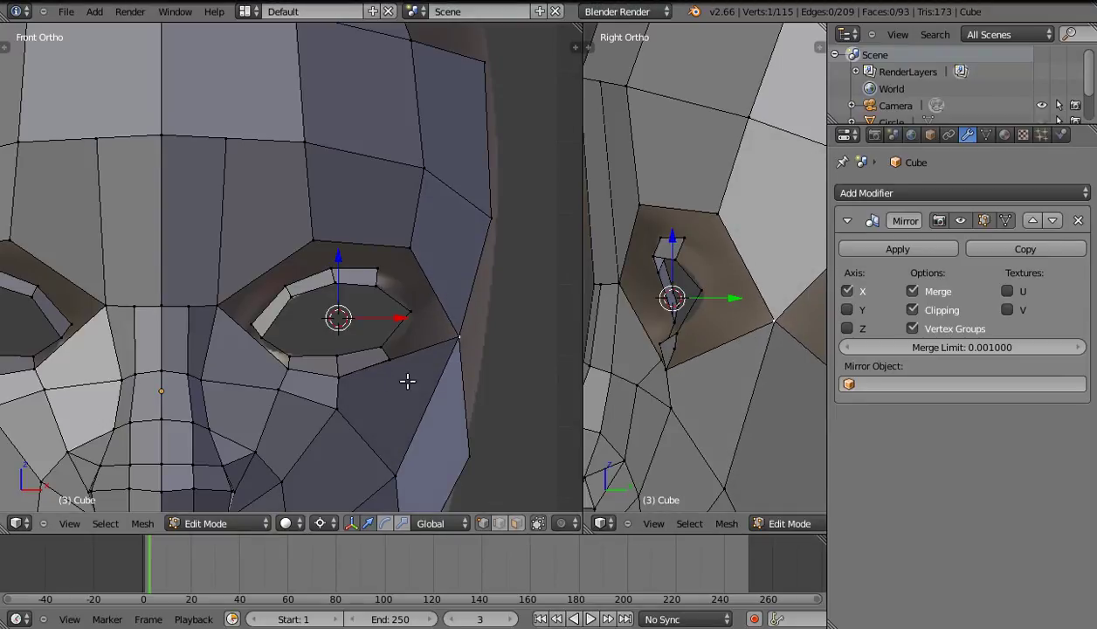
pyautogui.press('g')
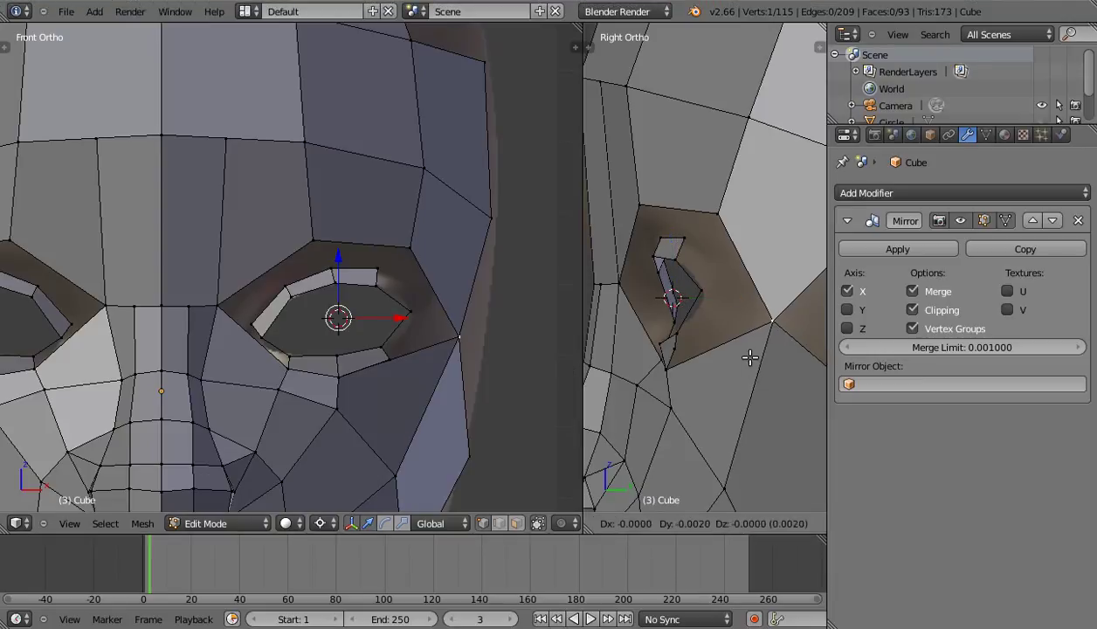
pyautogui.click(722, 352)
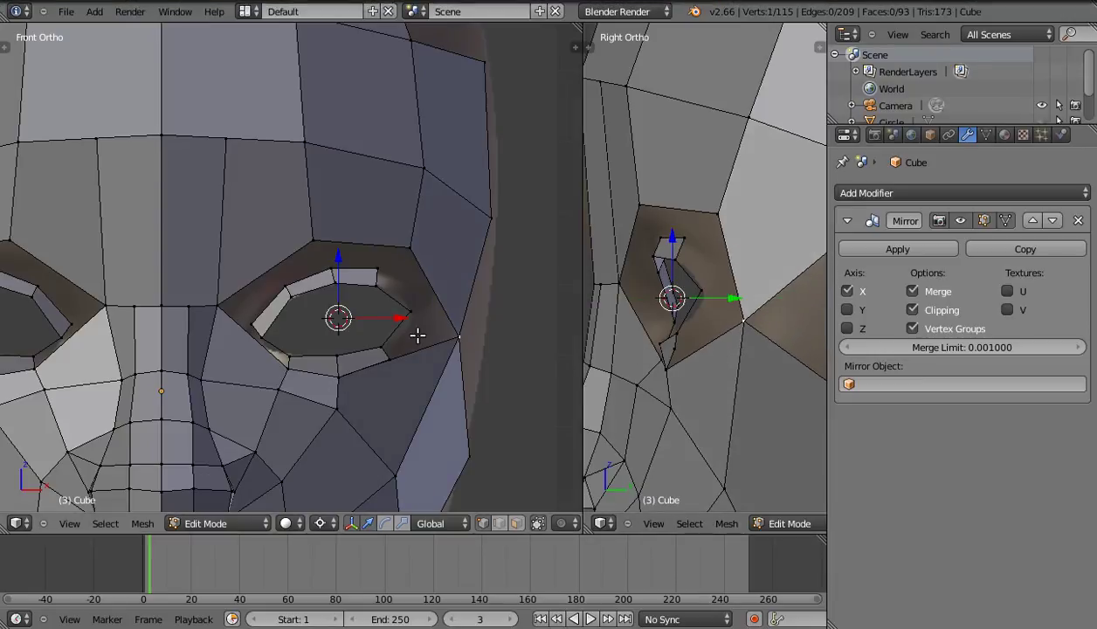
# Nudge a socket rim vertex slightly right, toward the eye ring.
pyautogui.scroll(1, 417, 325)
pyautogui.scroll(1, 410, 302)
pyautogui.rightClick(297, 249)
pyautogui.rightClick(392, 290)
pyautogui.press('g')
pyautogui.click(430, 275)
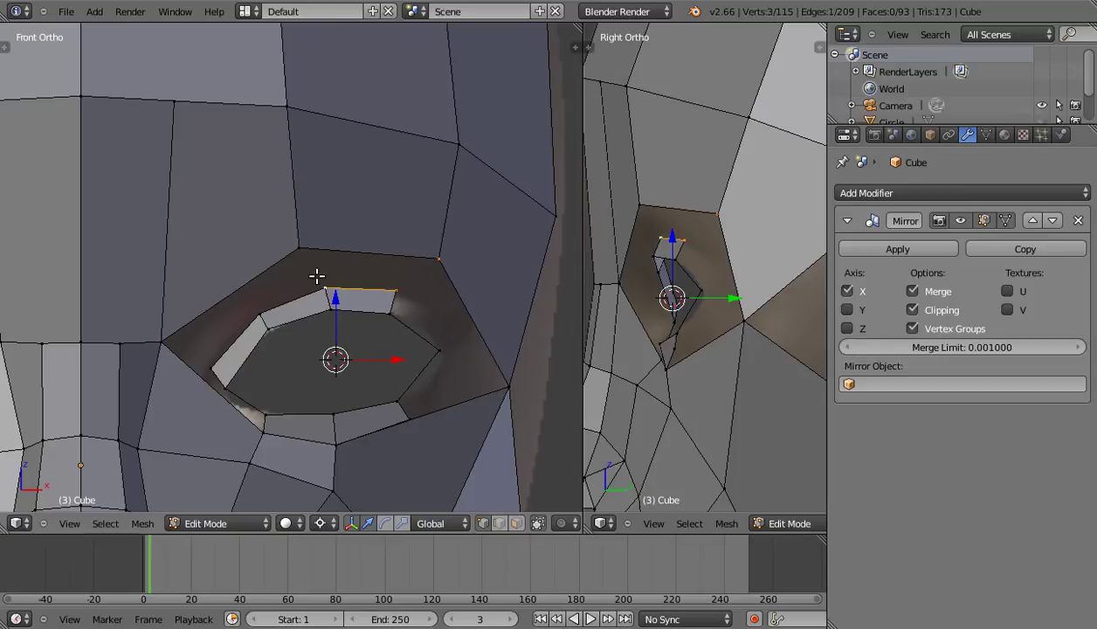
# Fill a face across the top of the eye socket and return to Front Ortho view.
pyautogui.keyDown('shift'); pyautogui.rightClick(302, 248); pyautogui.keyUp('shift')
pyautogui.press('f')
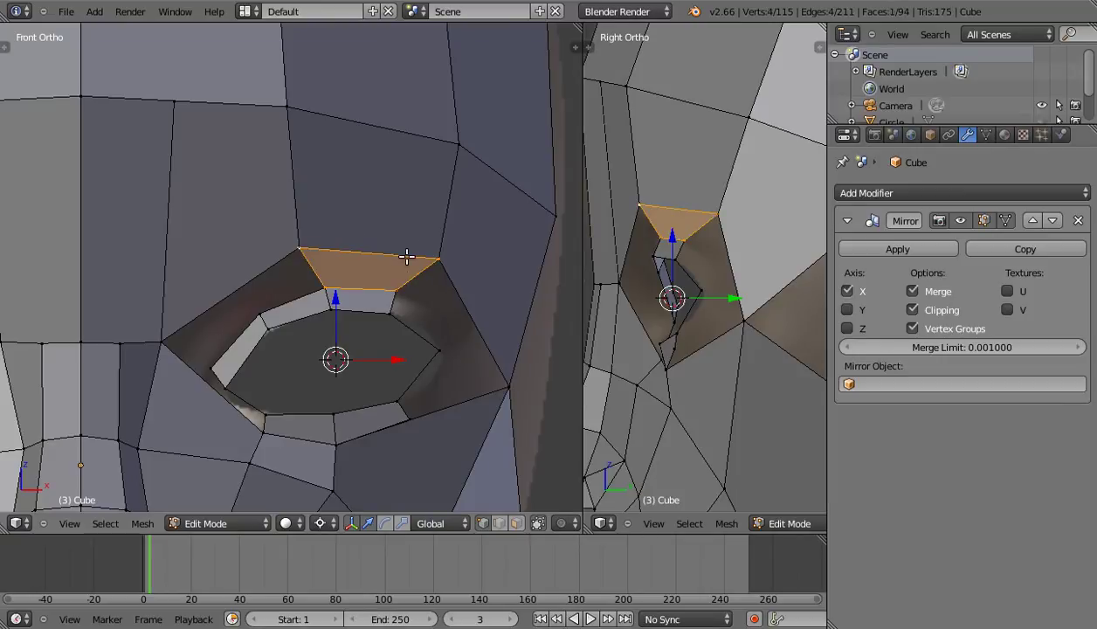
pyautogui.scroll(-2, 360, 297)
pyautogui.moveTo(360, 297)
pyautogui.mouseDown(button='middle')
pyautogui.moveTo(375, 296)
pyautogui.moveTo(318, 228)
pyautogui.moveTo(242, 216)
pyautogui.moveTo(281, 274)
pyautogui.moveTo(310, 284)
pyautogui.moveTo(324, 306)
pyautogui.mouseUp(button='middle')
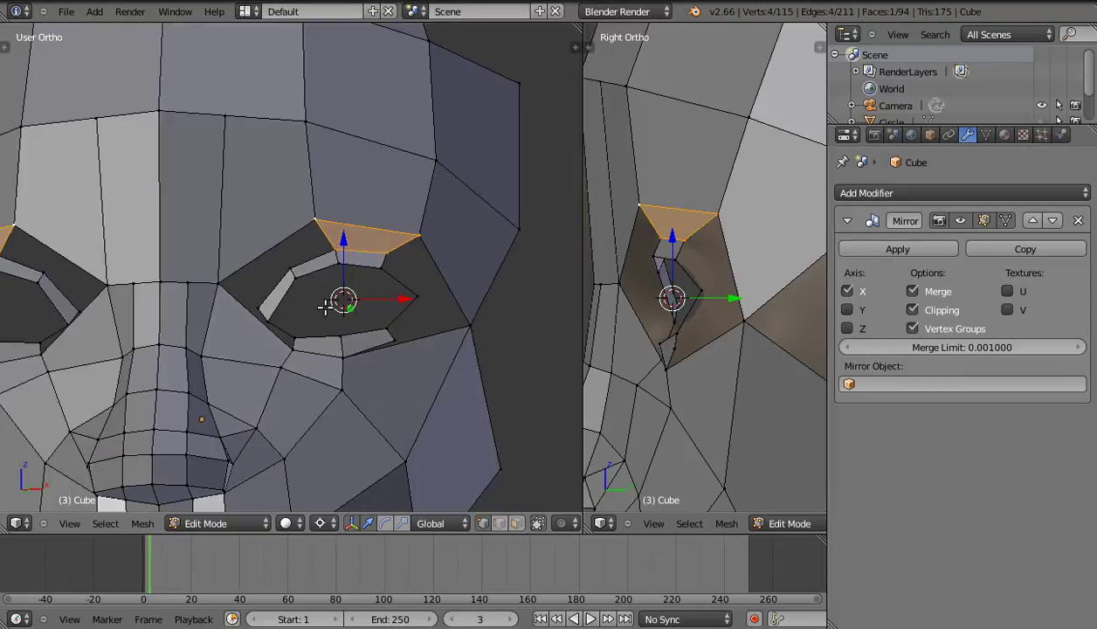
pyautogui.press('KP_1')
pyautogui.scroll(1, 317, 307)
pyautogui.scroll(1, 308, 319)
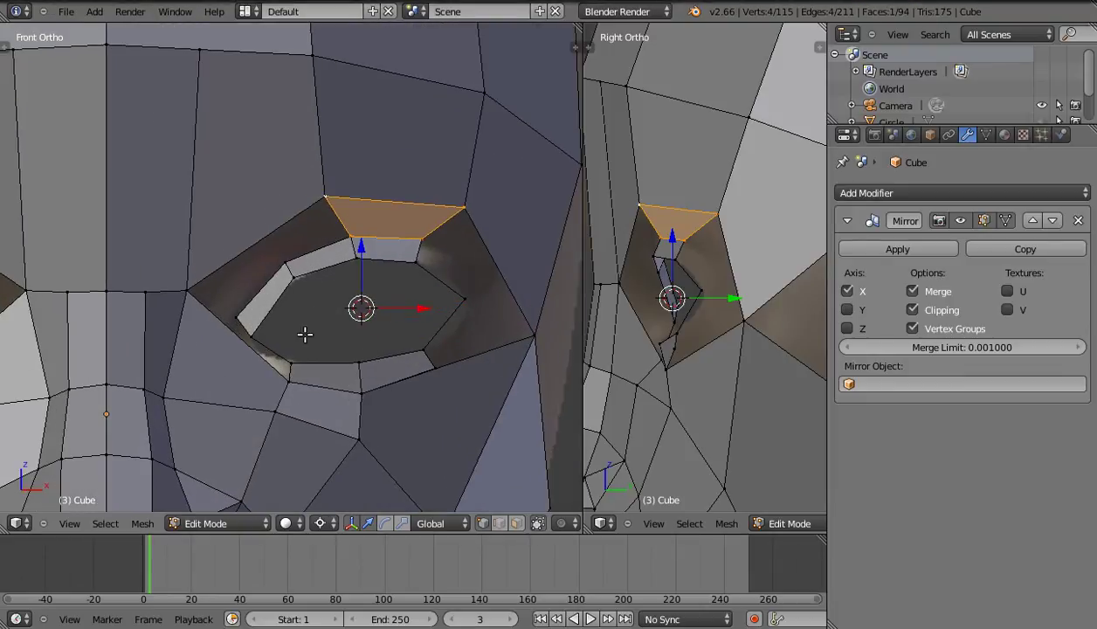
pyautogui.scroll(1, 289, 319)
pyautogui.scroll(-3, 280, 229)
# Knife-cut a new edge from the brow edge down to the eye socket.
pyautogui.press('k')
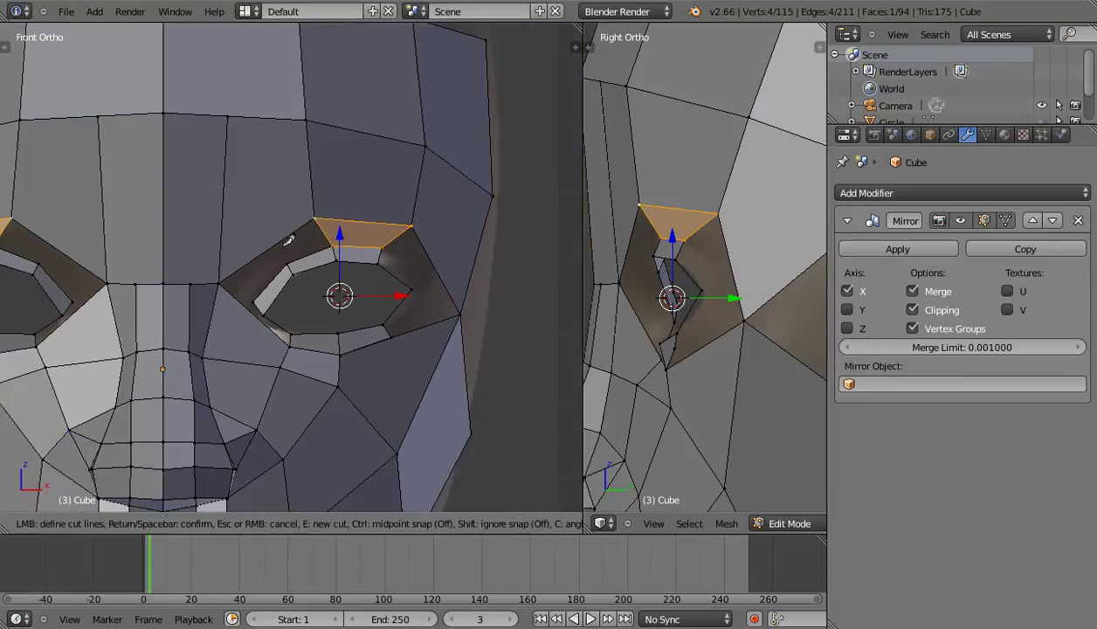
pyautogui.click(227, 200)
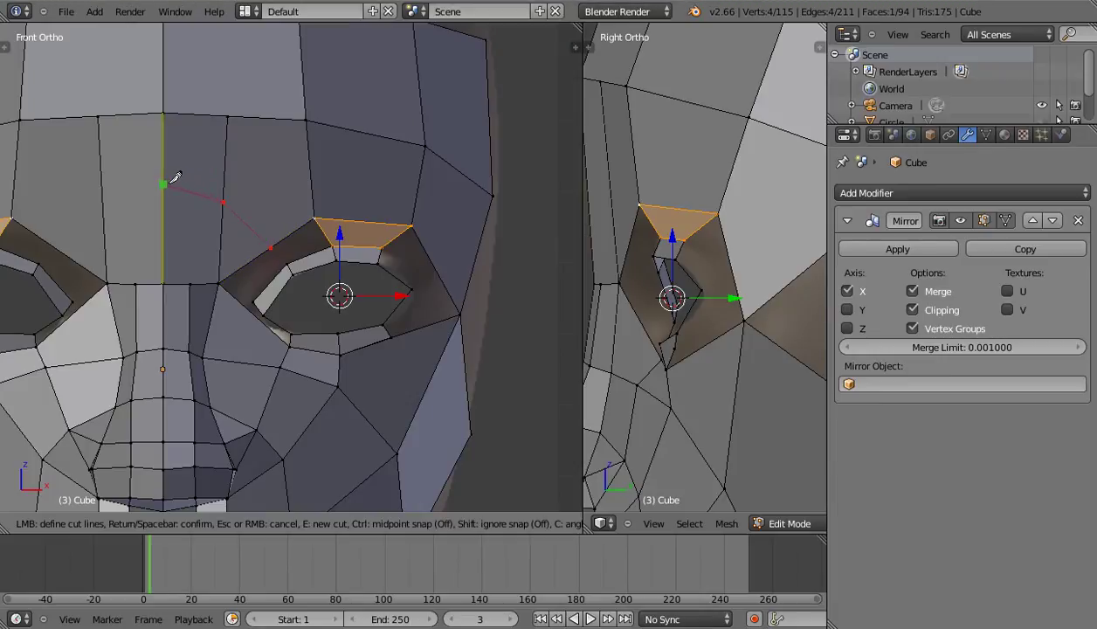
pyautogui.click(174, 179)
pyautogui.press('Return')
# Fill a quad face between the new cut vertex and three socket vertices.
pyautogui.scroll(1, 236, 244)
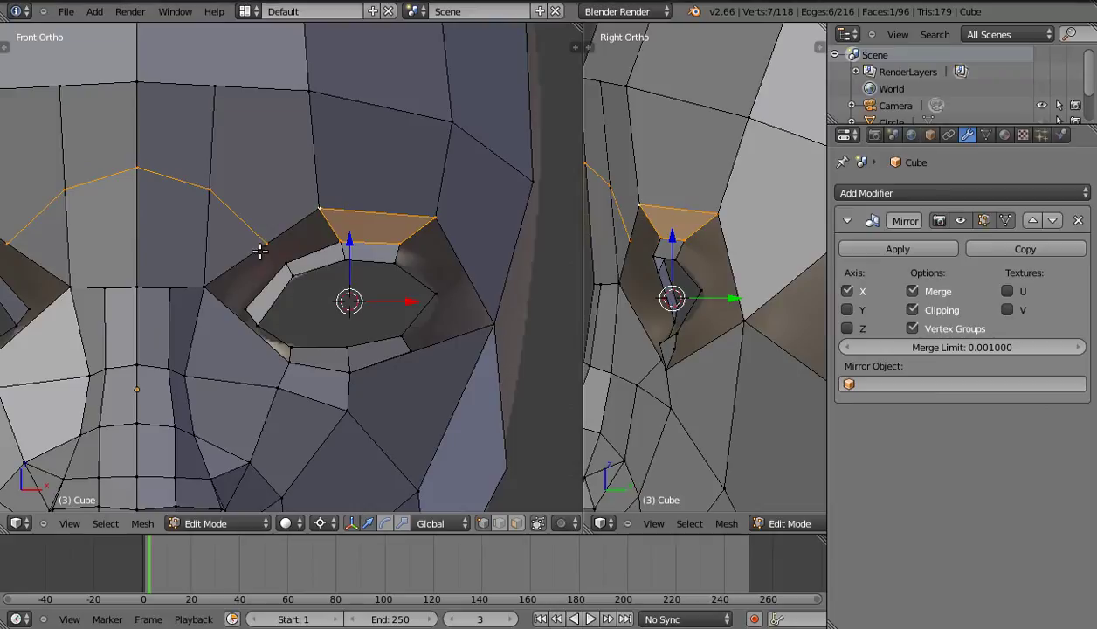
pyautogui.rightClick(265, 246)
pyautogui.keyDown('shift'); pyautogui.rightClick(288, 260); pyautogui.keyUp('shift')
pyautogui.keyDown('shift'); pyautogui.rightClick(317, 212); pyautogui.keyUp('shift')
pyautogui.keyDown('shift'); pyautogui.rightClick(334, 242); pyautogui.keyUp('shift')
pyautogui.press('f')
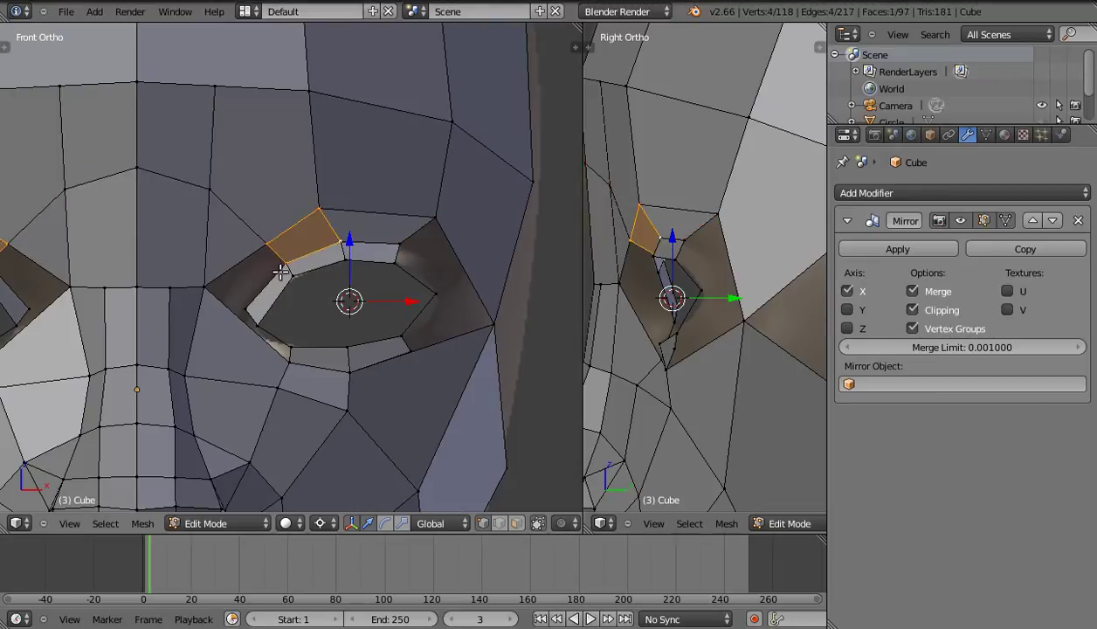
pyautogui.scroll(1, 253, 279)
pyautogui.scroll(2, 301, 262)
pyautogui.scroll(1, 300, 298)
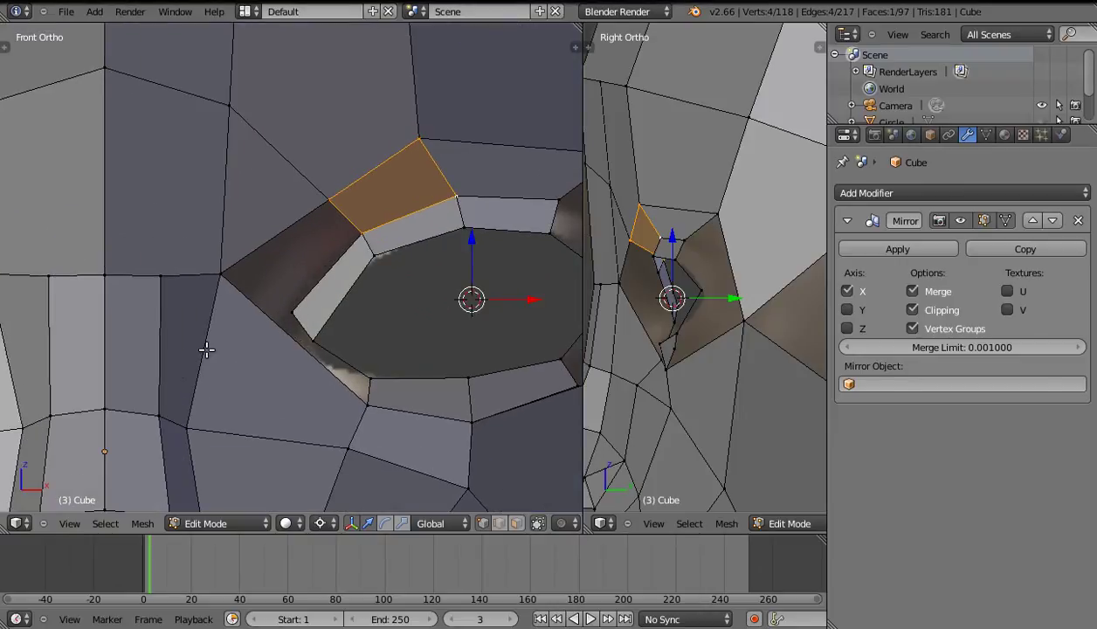
pyautogui.scroll(-1, 203, 346)
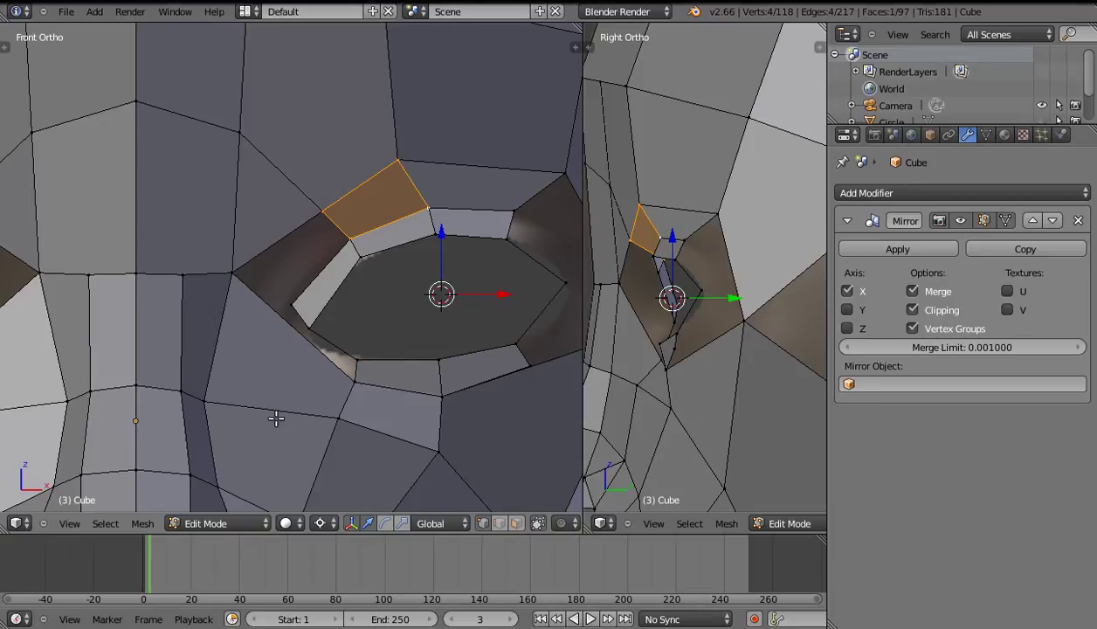
pyautogui.scroll(-3, 276, 419)
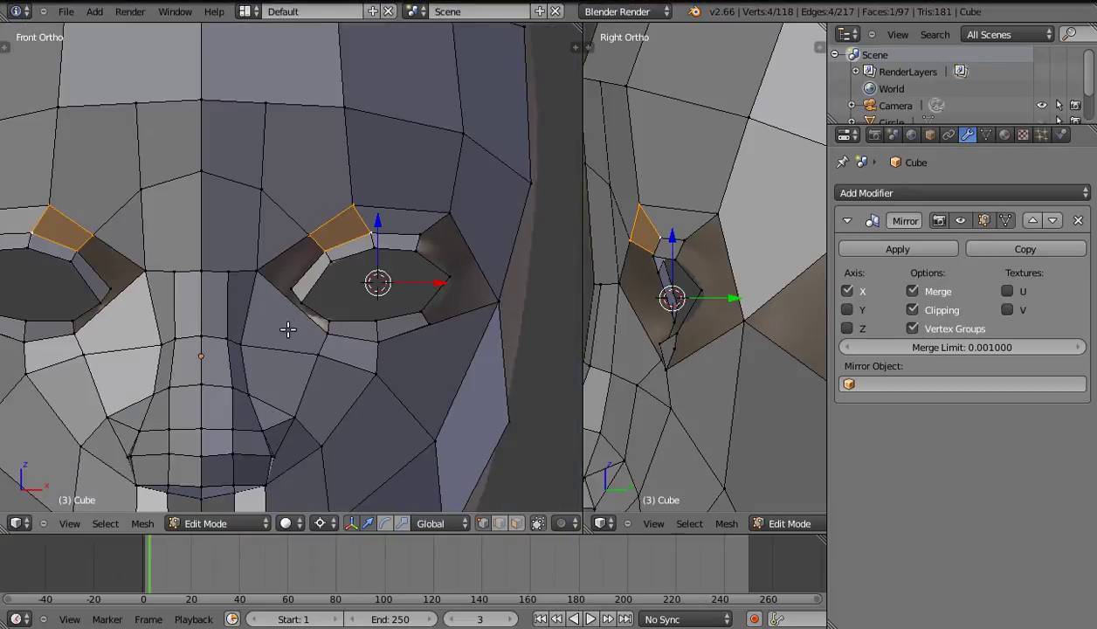
pyautogui.scroll(2, 288, 325)
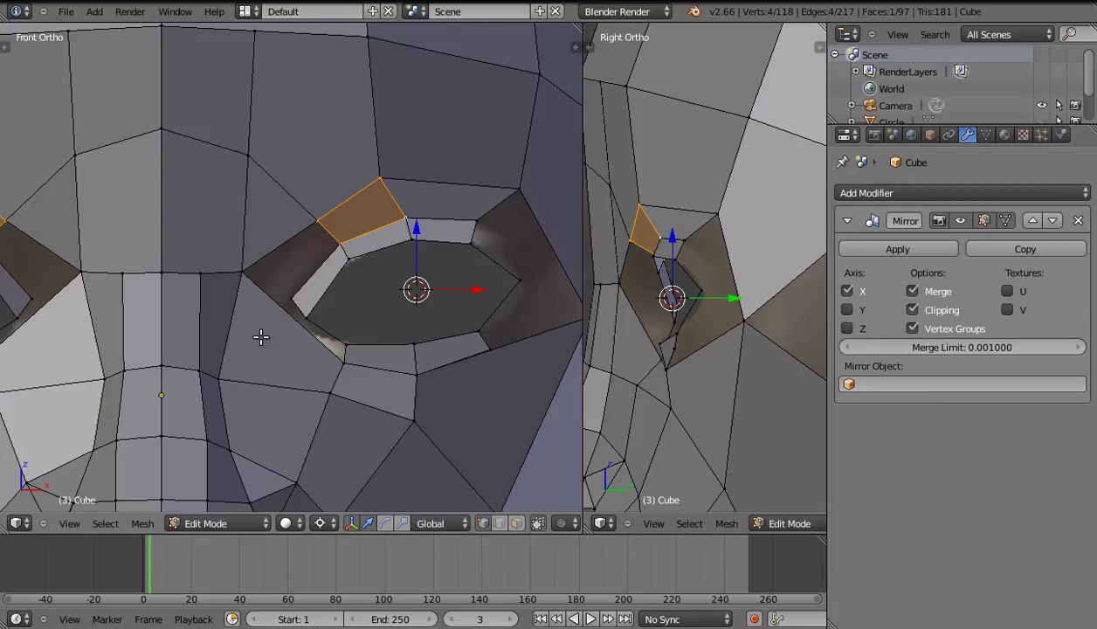
pyautogui.scroll(1, 264, 335)
# Deselect all and fill a face from the edges at the socket's inner corner.
pyautogui.press('a')
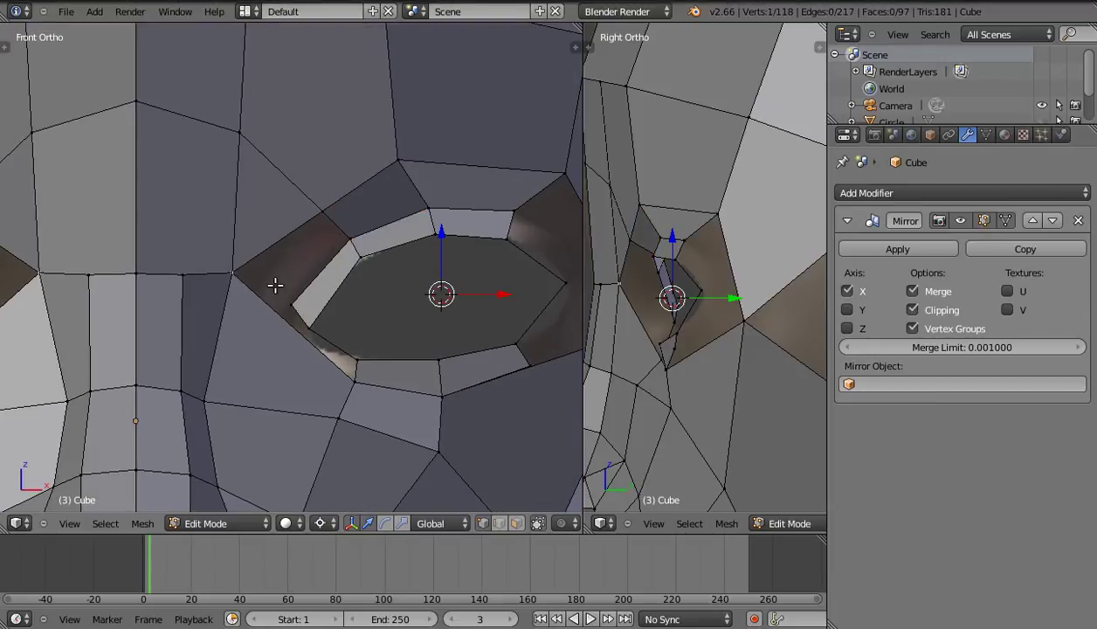
pyautogui.keyDown('alt'); pyautogui.rightClick(313, 225); pyautogui.keyUp('alt')
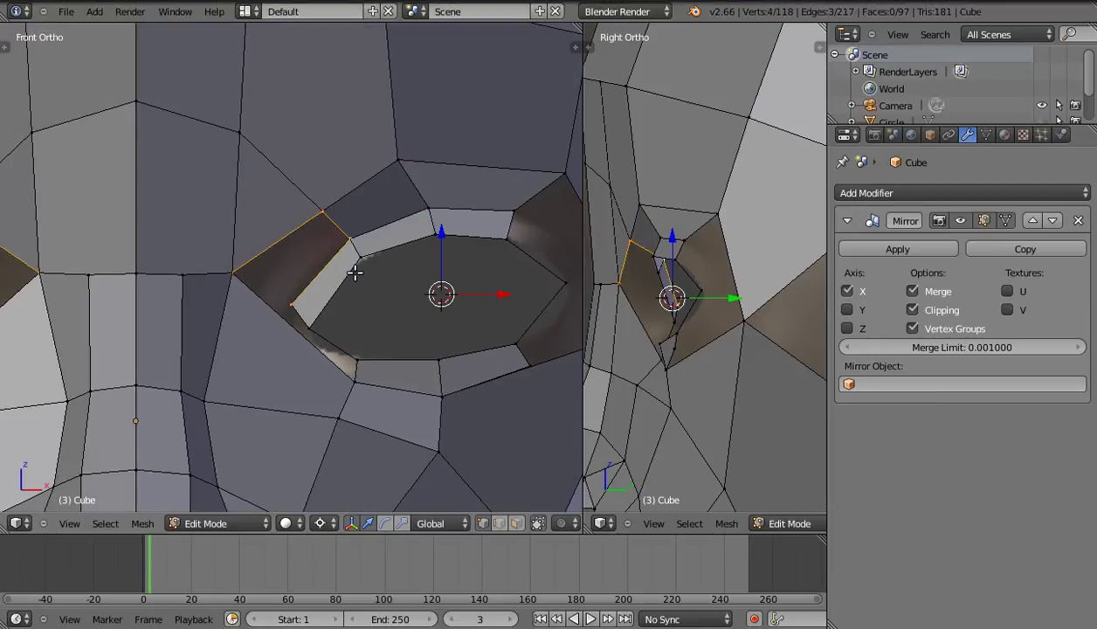
pyautogui.press('f')
pyautogui.scroll(2, 305, 314)
pyautogui.keyDown('shift'); pyautogui.moveTo(306, 325); pyautogui.dragTo(318, 274, button='middle'); pyautogui.keyUp('shift')
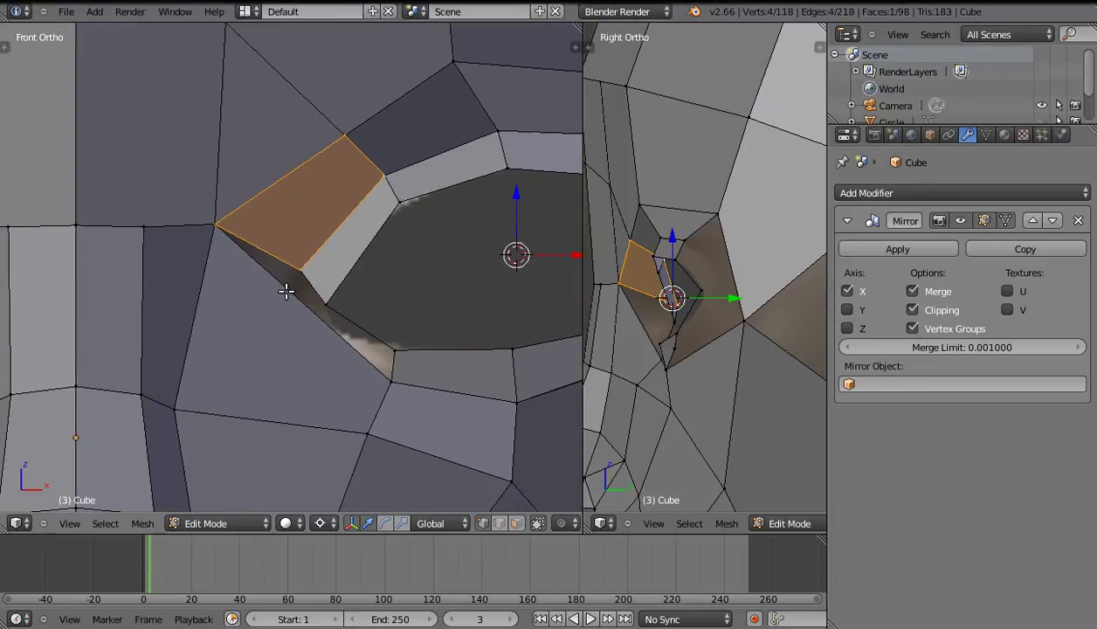
pyautogui.scroll(-3, 281, 378)
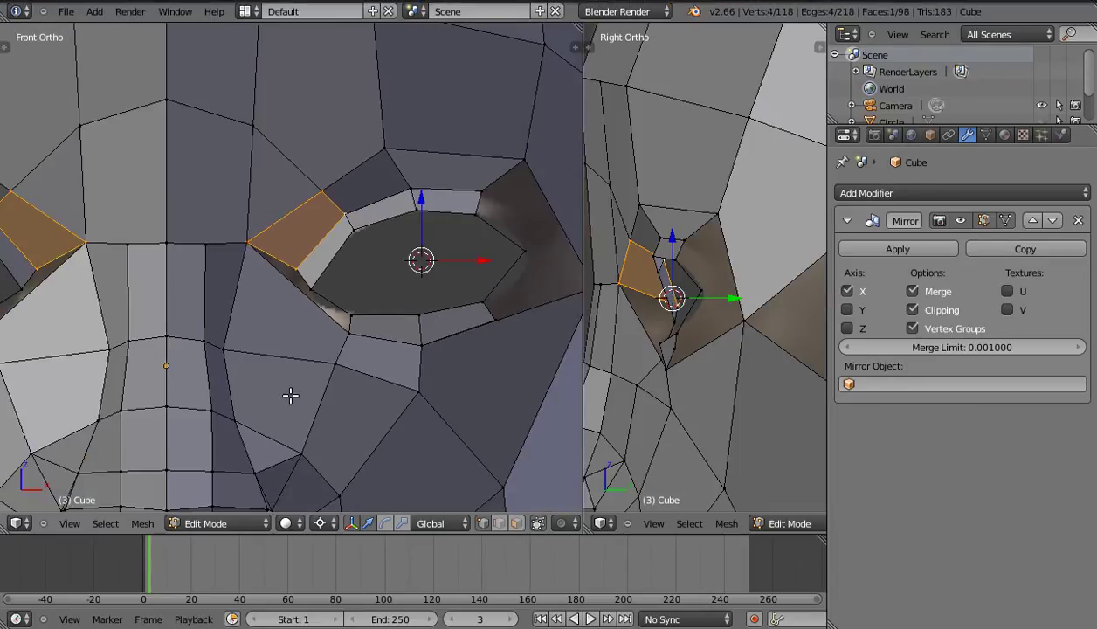
pyautogui.scroll(-4, 288, 401)
pyautogui.scroll(5, 284, 397)
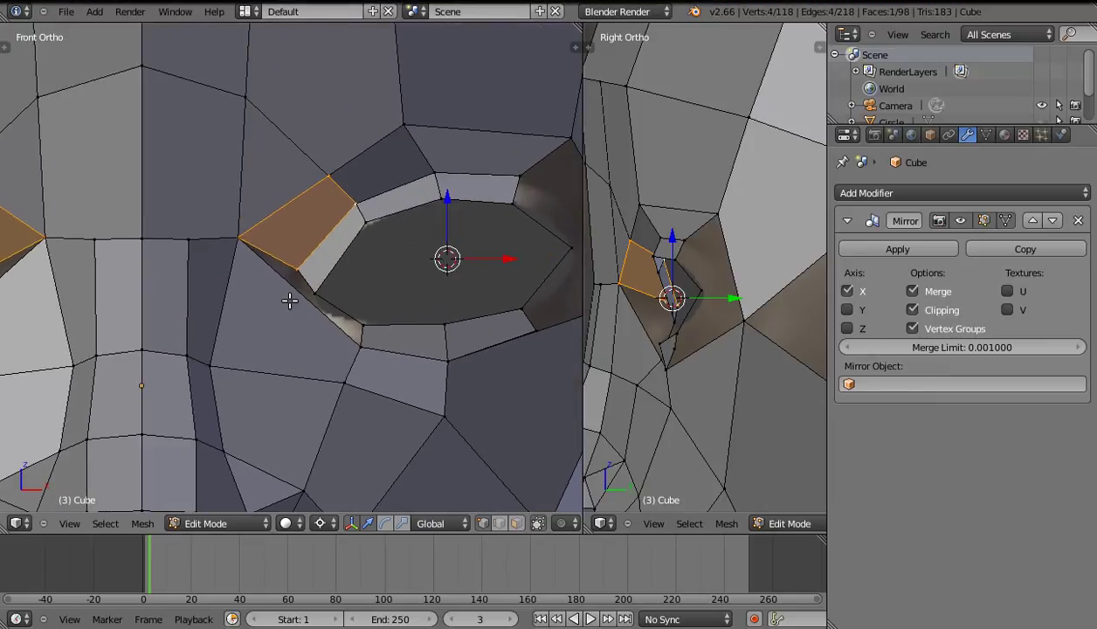
pyautogui.scroll(-2, 227, 304)
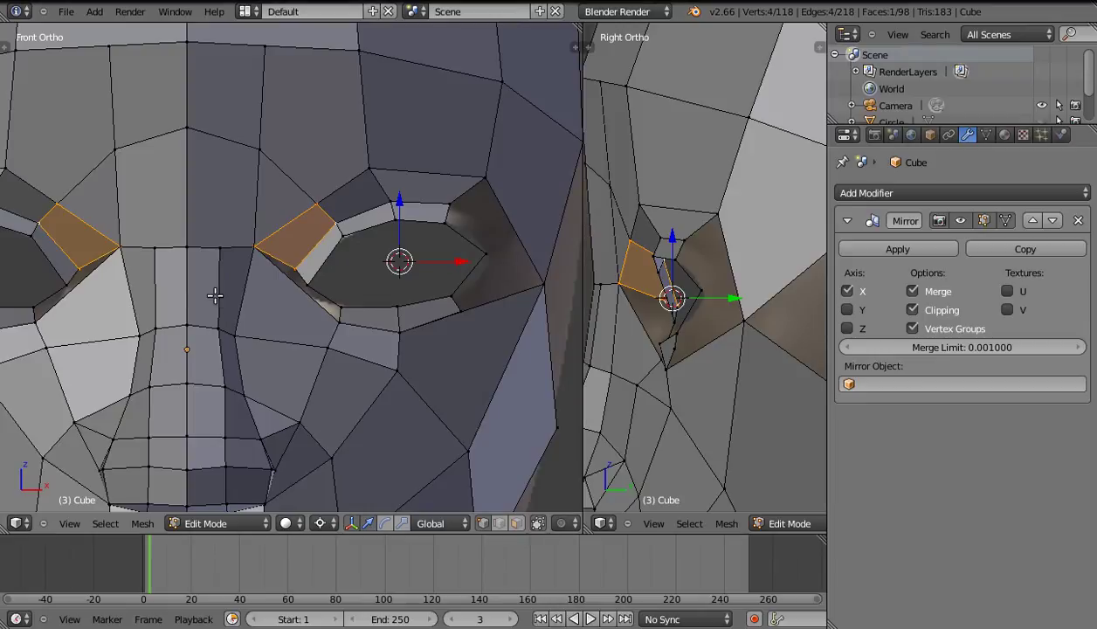
pyautogui.scroll(2, 245, 291)
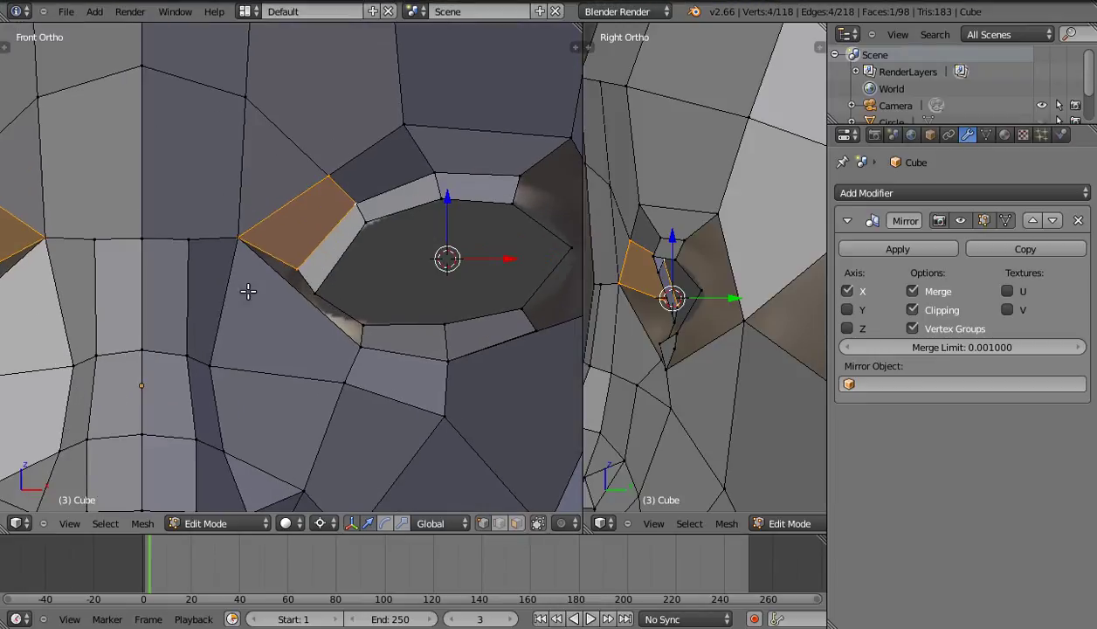
pyautogui.scroll(-3, 251, 291)
pyautogui.scroll(2, 251, 291)
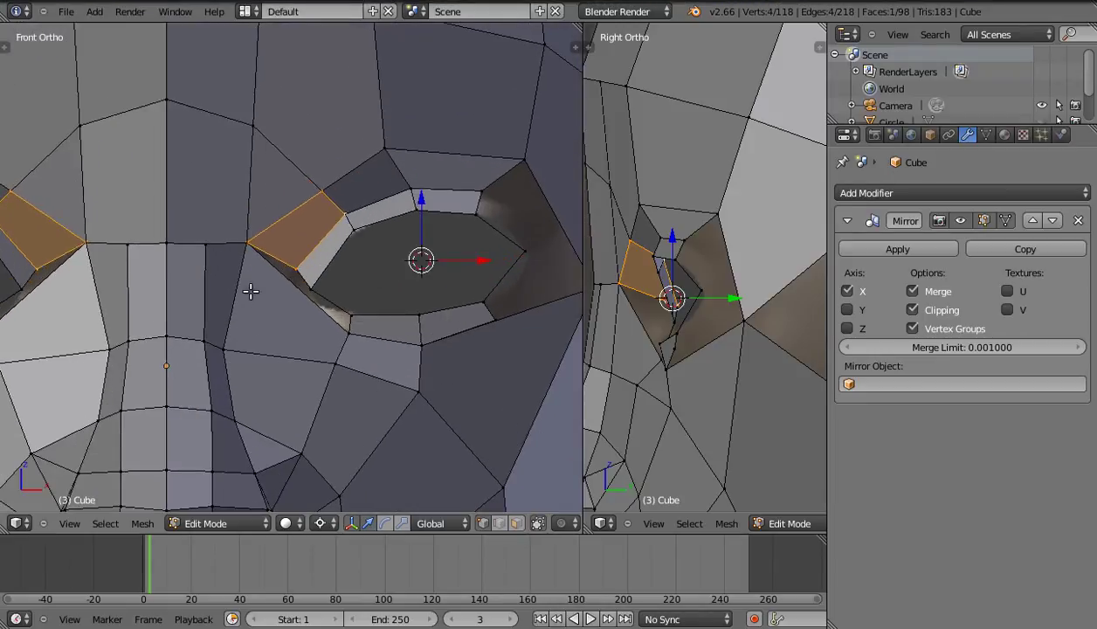
pyautogui.press('k')
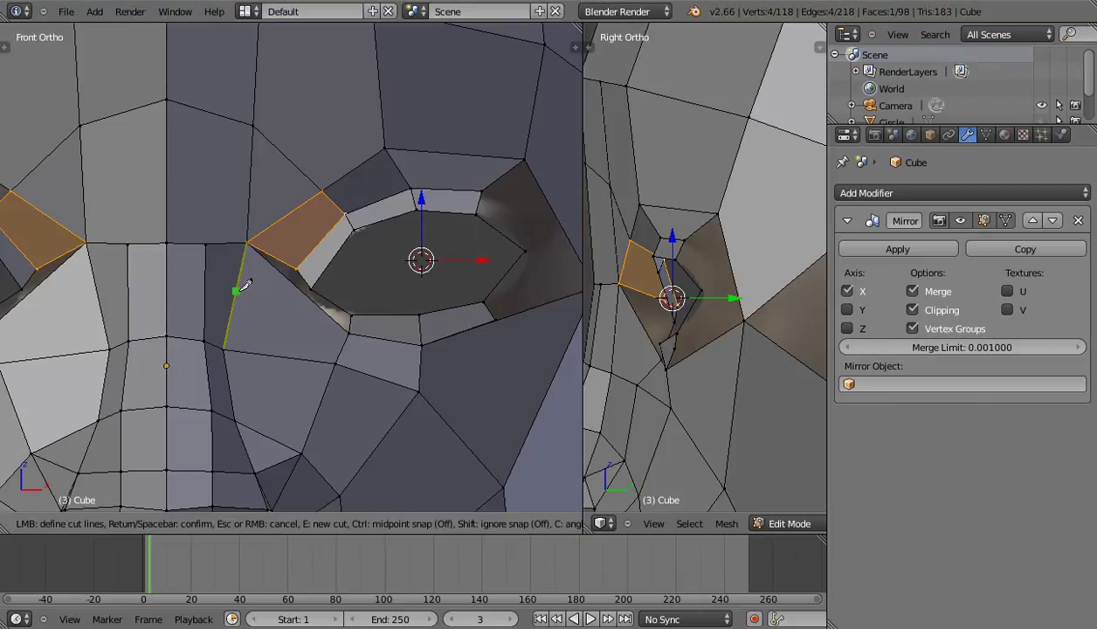
# Knife-cut beside the nose and from the cheek to the eye ring corner.
pyautogui.press('Return')
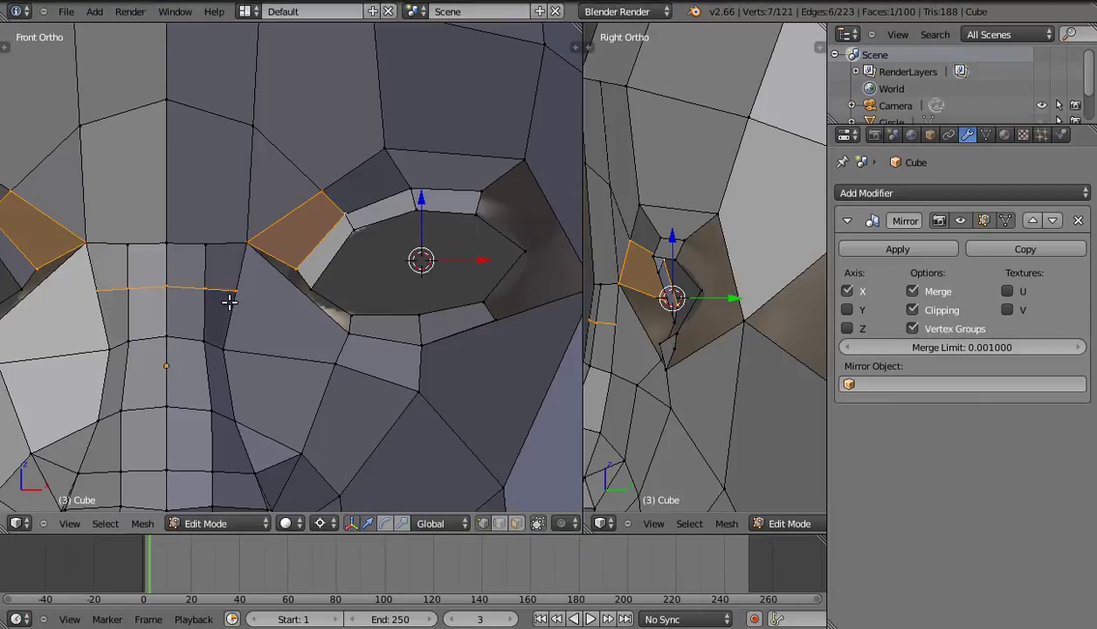
pyautogui.scroll(1, 226, 303)
pyautogui.rightClick(211, 302)
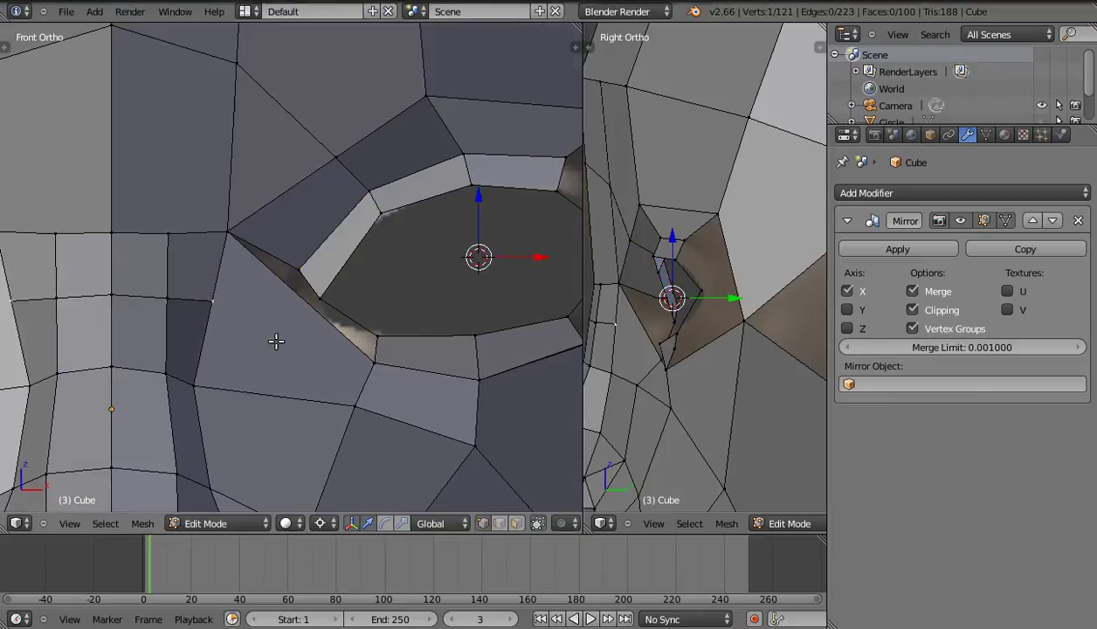
pyautogui.press('k')
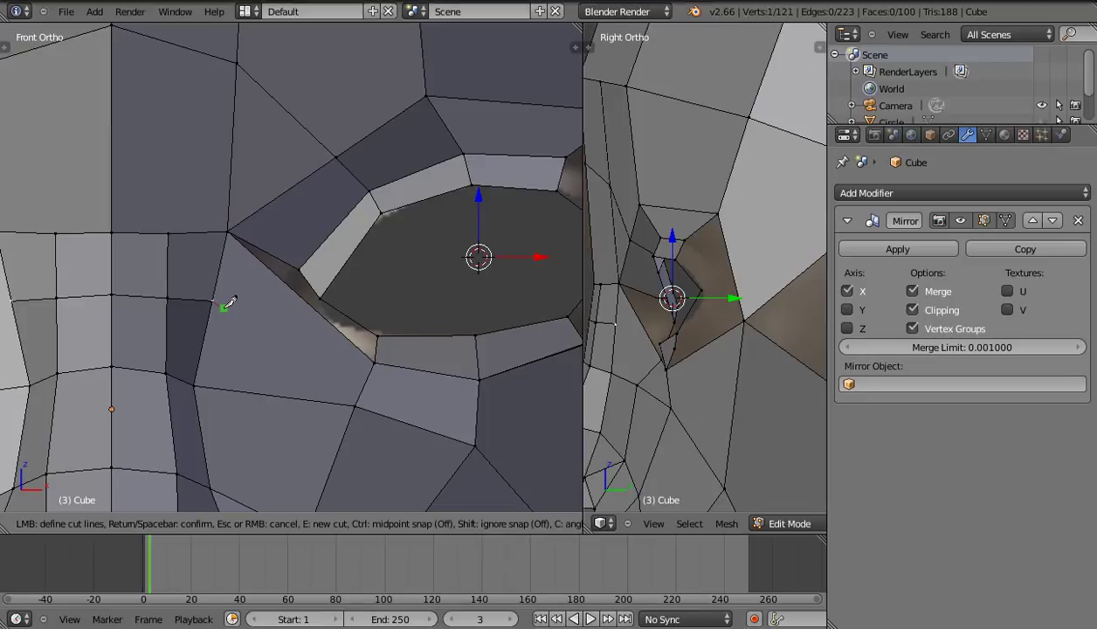
pyautogui.click(374, 360)
pyautogui.press('Return')
# Undo both knife cuts, restoring the mesh to 118 vertices and 98 faces.
pyautogui.scroll(1, 310, 319)
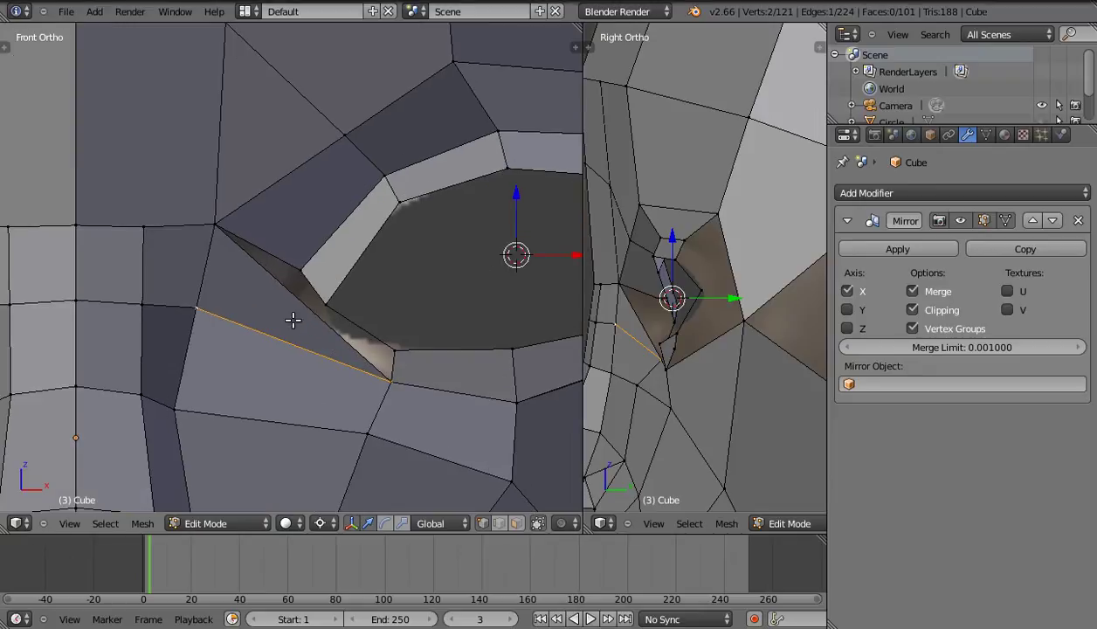
pyautogui.scroll(-1, 291, 319)
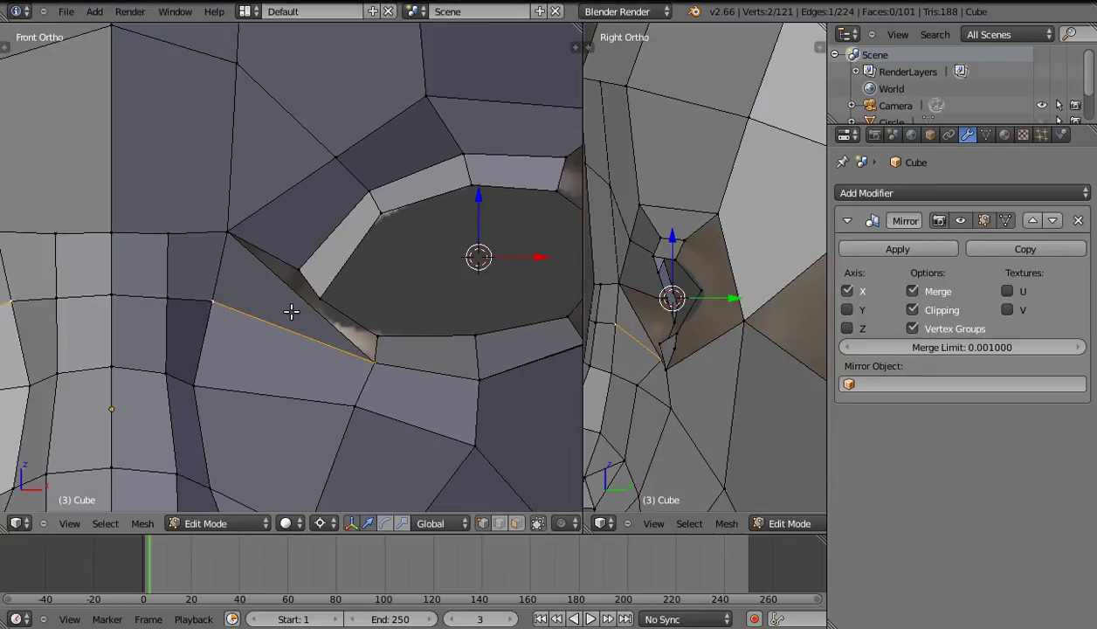
pyautogui.scroll(-1, 294, 303)
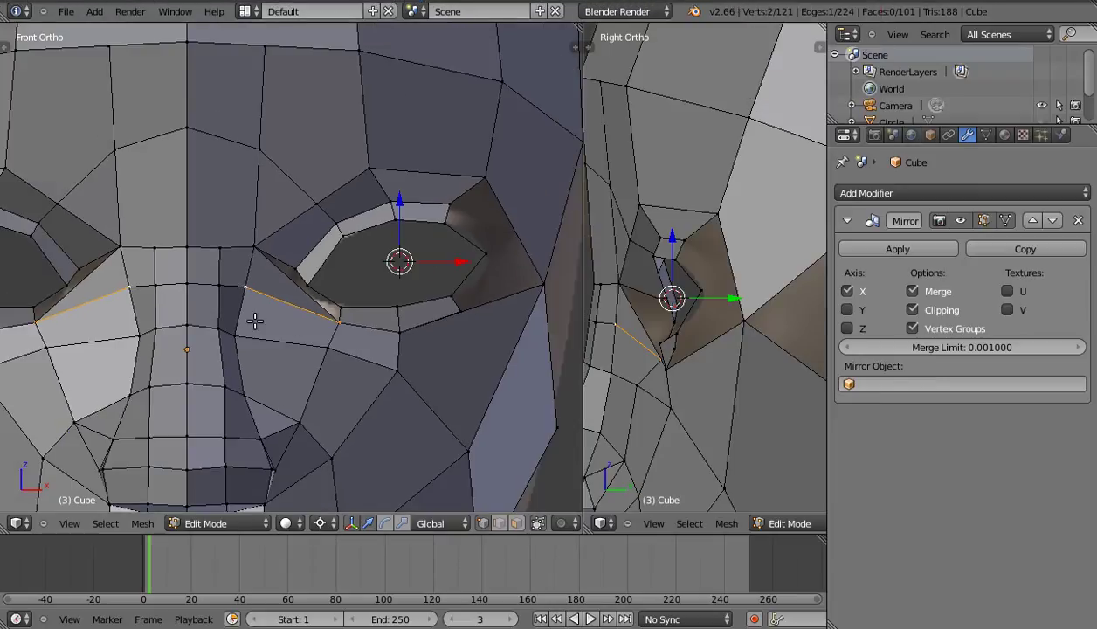
pyautogui.hotkey('ctrl', 'z')
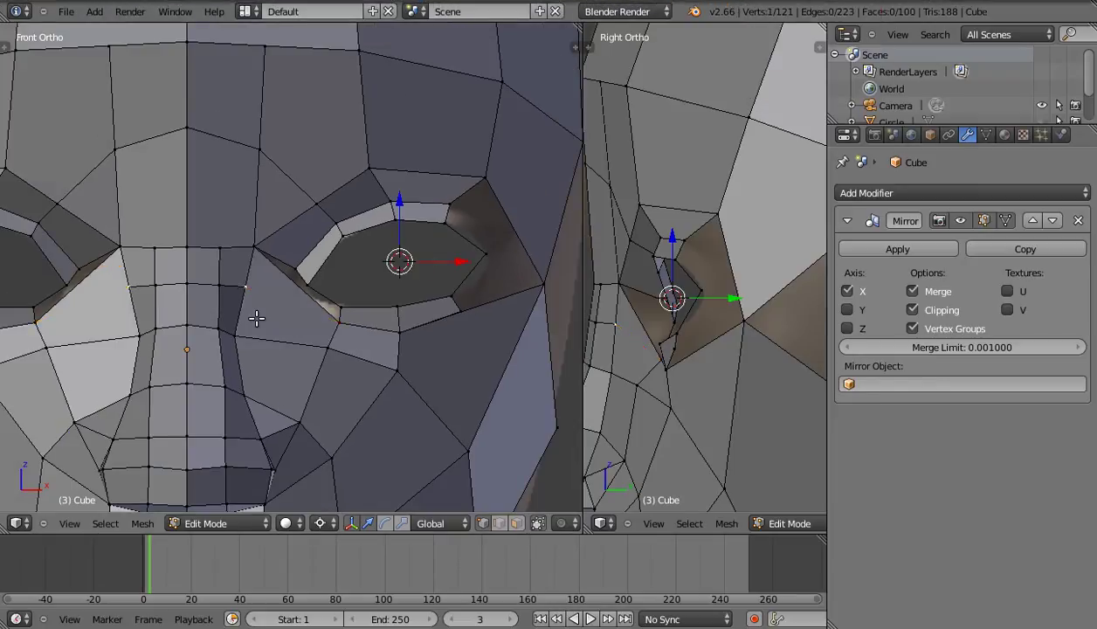
pyautogui.hotkey('ctrl', 'z')
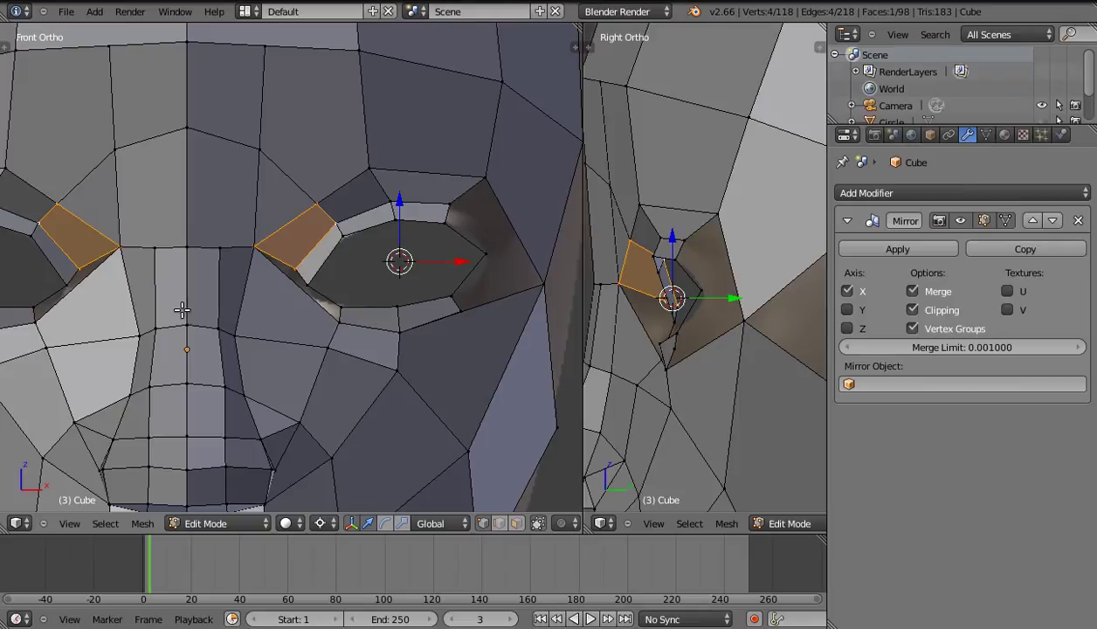
pyautogui.scroll(1, 241, 287)
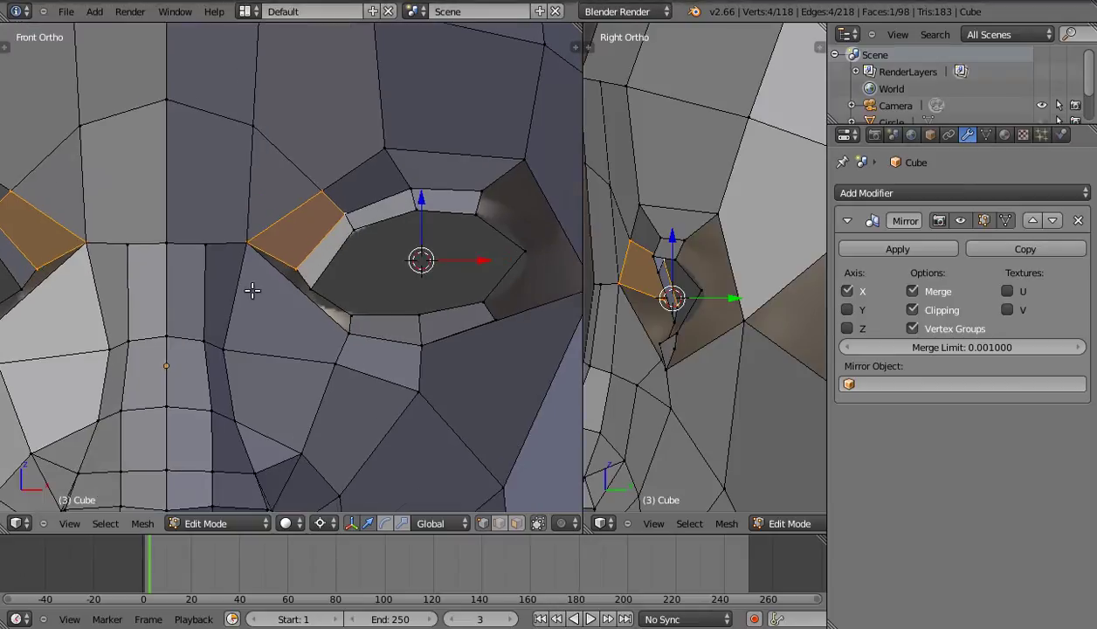
pyautogui.scroll(1, 243, 287)
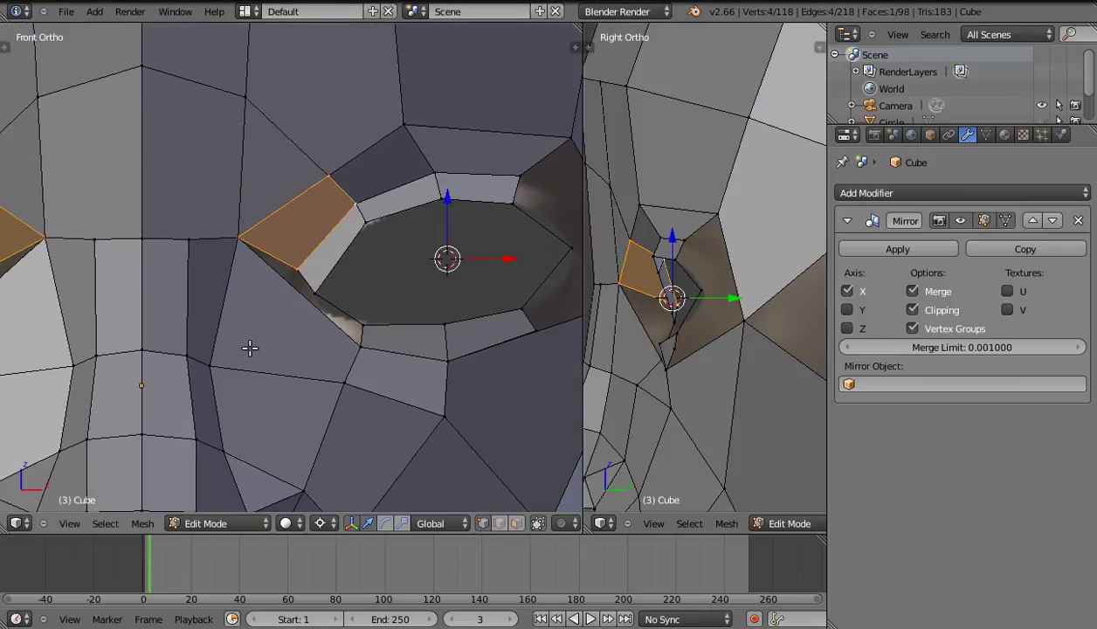
# Knife-cut an edge from the cheek below the eye to the eye ring's lower corner.
pyautogui.press('k')
pyautogui.click(211, 365)
pyautogui.click(317, 305)
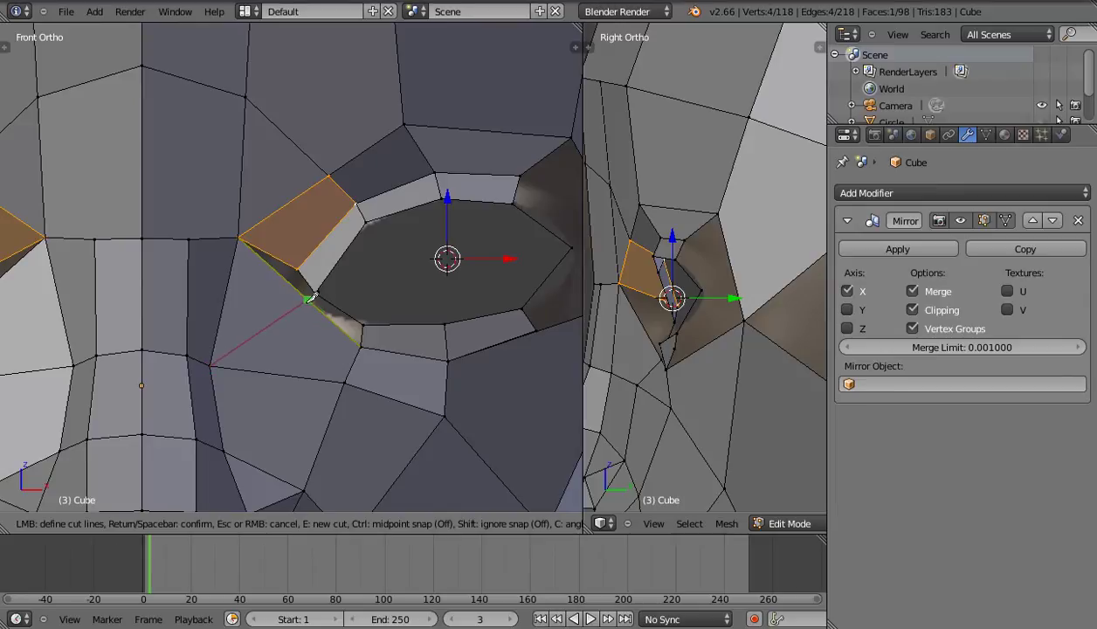
pyautogui.press('Return')
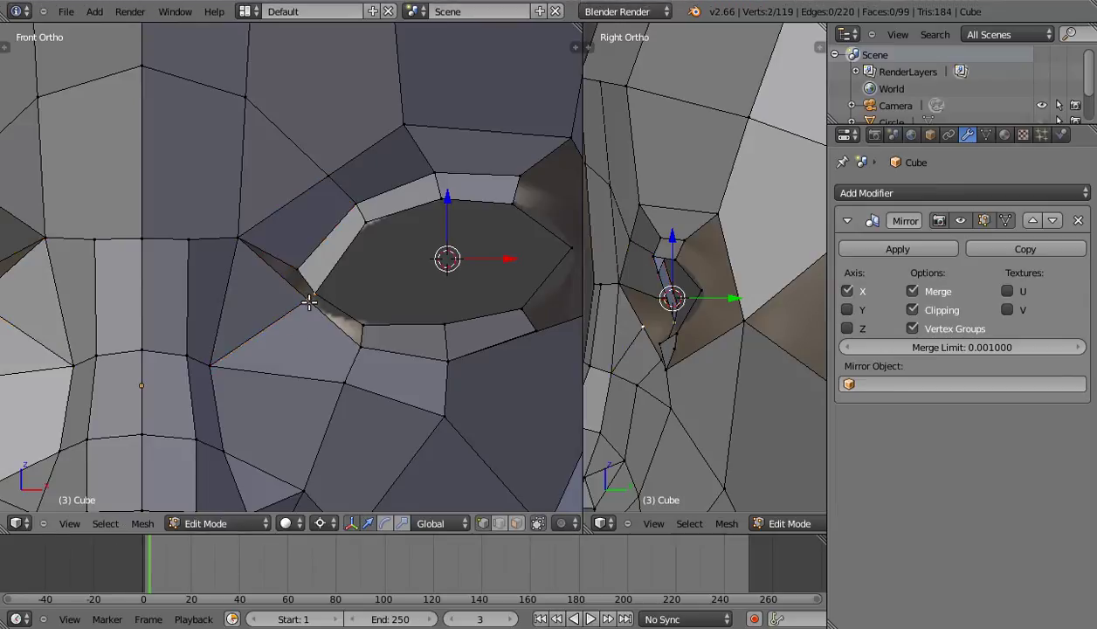
# Fill the gap beside the eye hole with a face between its two border edges.
pyautogui.rightClick(310, 325)
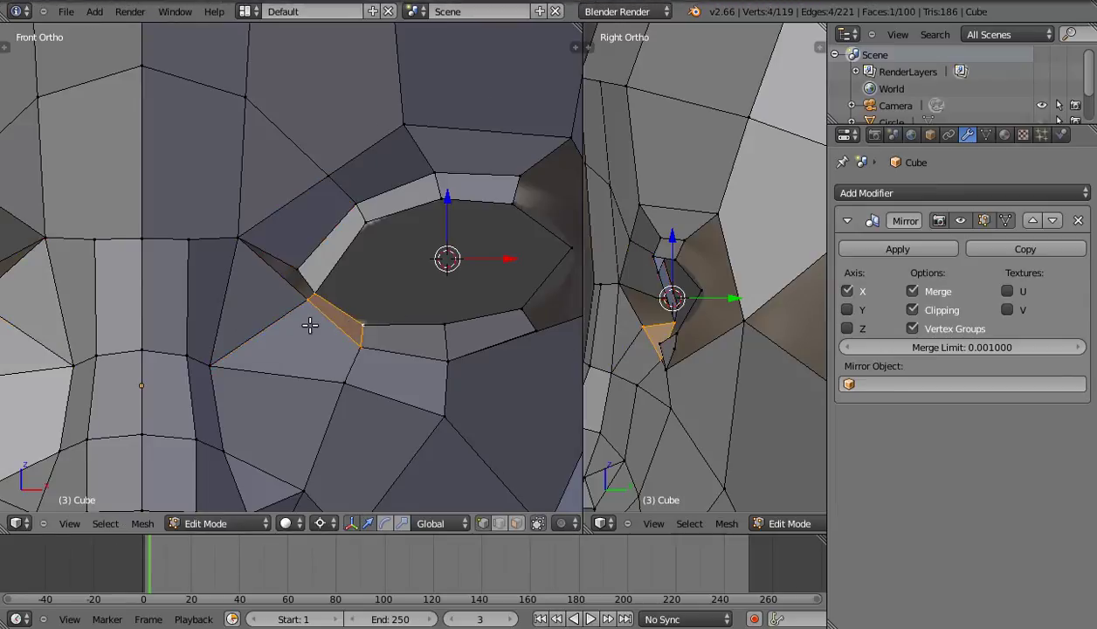
pyautogui.scroll(1, 310, 325)
pyautogui.rightClick(229, 234)
pyautogui.keyDown('shift'); pyautogui.rightClick(317, 306); pyautogui.keyUp('shift')
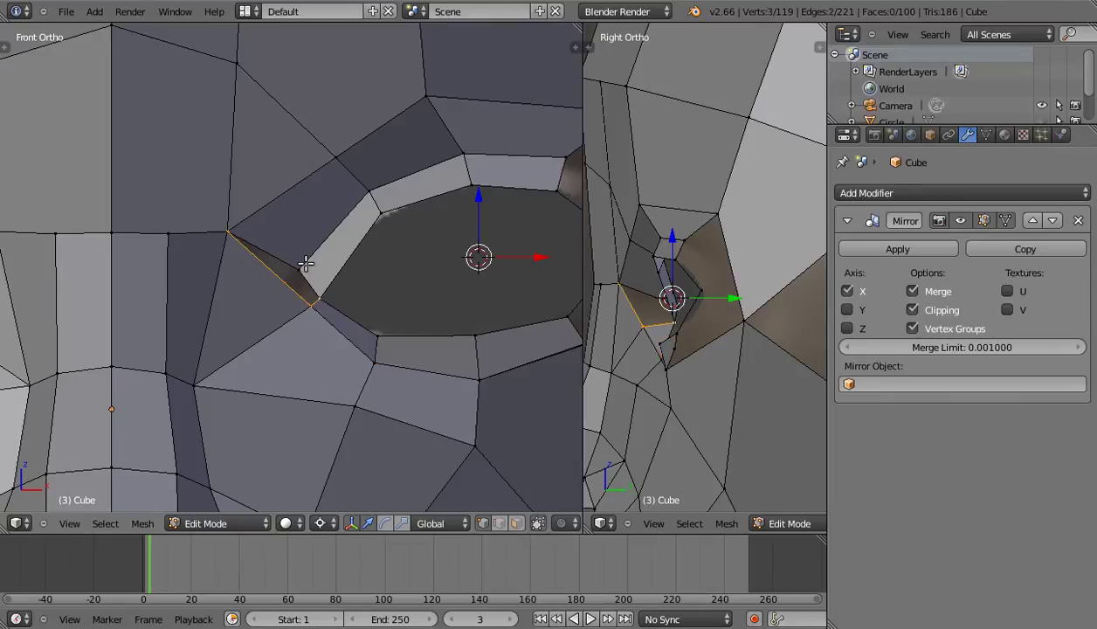
pyautogui.press('f')
pyautogui.scroll(-3, 347, 297)
pyautogui.moveTo(349, 304)
pyautogui.mouseDown(button='middle')
pyautogui.moveTo(257, 306)
pyautogui.moveTo(311, 292)
pyautogui.mouseUp(button='middle')
pyautogui.rightClick(311, 292)
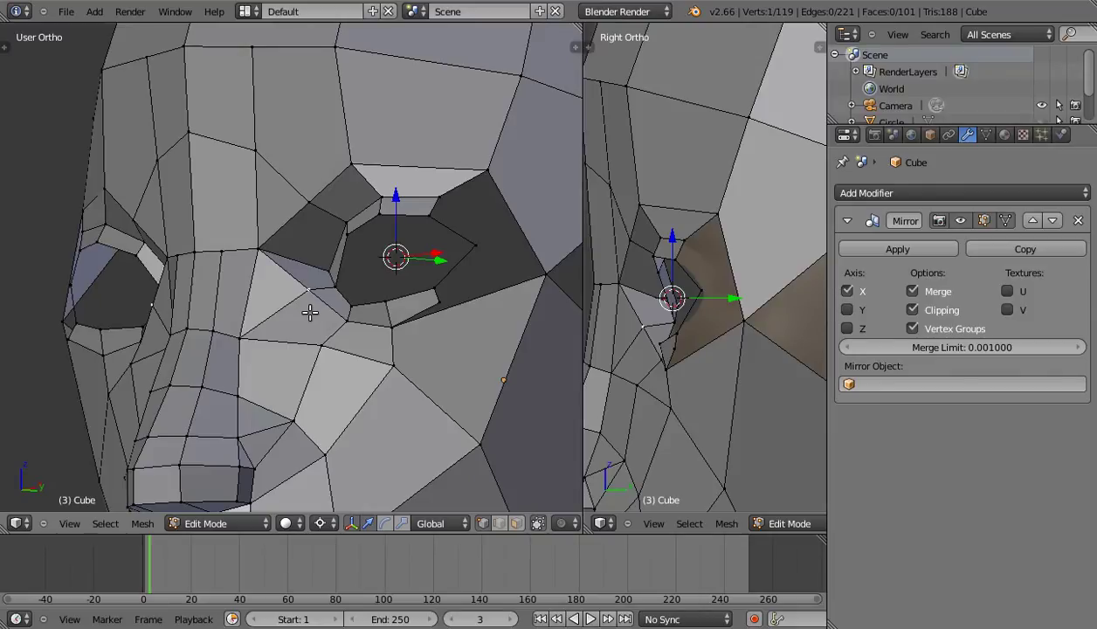
# Nudge the inner-corner vertex, then adjust a vertex beside the eye in textured Right Ortho view.
pyautogui.press('g')
pyautogui.click(314, 341)
pyautogui.moveTo(314, 340); pyautogui.dragTo(351, 350, button='middle')
pyautogui.press('KP_3')
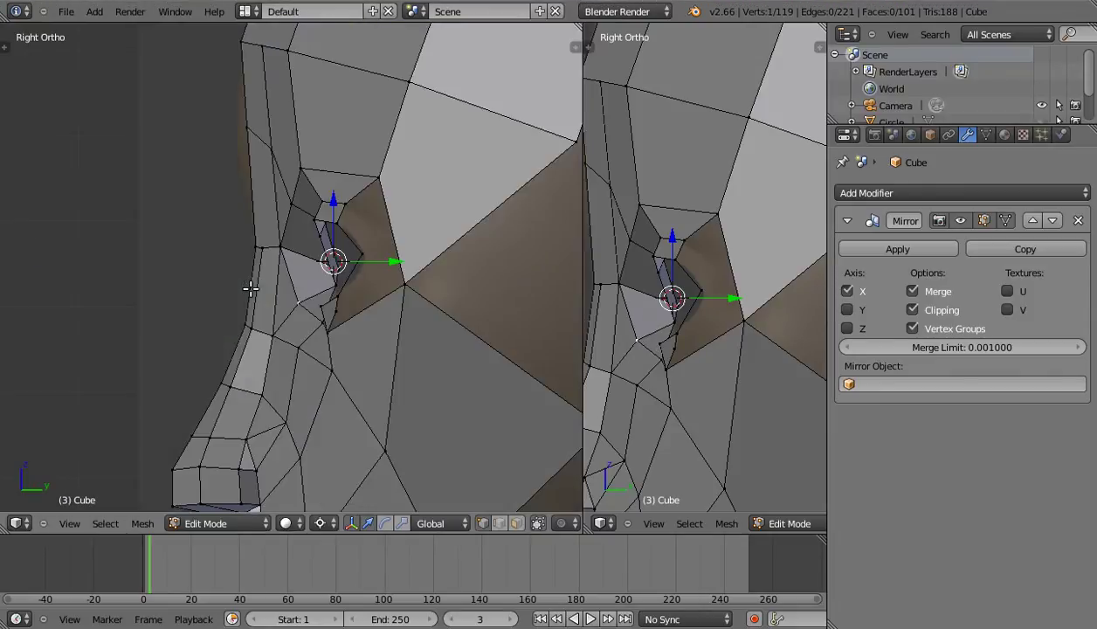
pyautogui.hotkey('shift', 'z')
pyautogui.keyDown('shift'); pyautogui.moveTo(312, 296); pyautogui.dragTo(372, 293, button='middle'); pyautogui.keyUp('shift')
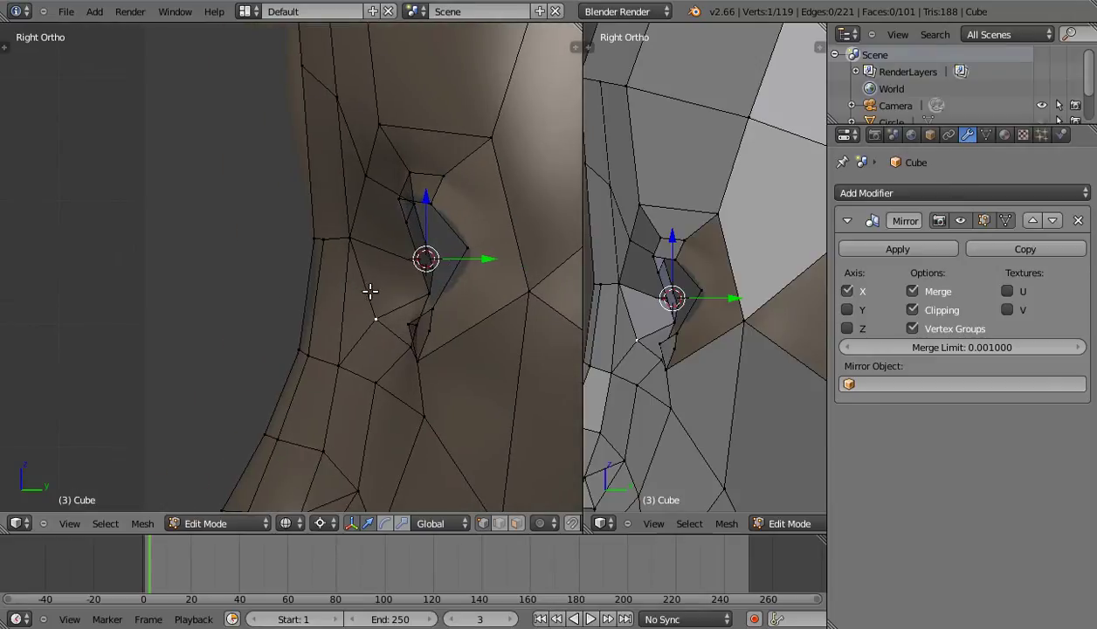
pyautogui.keyDown('shift'); pyautogui.scroll(2, 316, 181); pyautogui.keyUp('shift')
pyautogui.press('g')
pyautogui.click(284, 169)
pyautogui.press('g')
pyautogui.click(312, 179)
# Move a vertex under the eye in side view, then return to solid-shaded Front Ortho.
pyautogui.scroll(3, 360, 272)
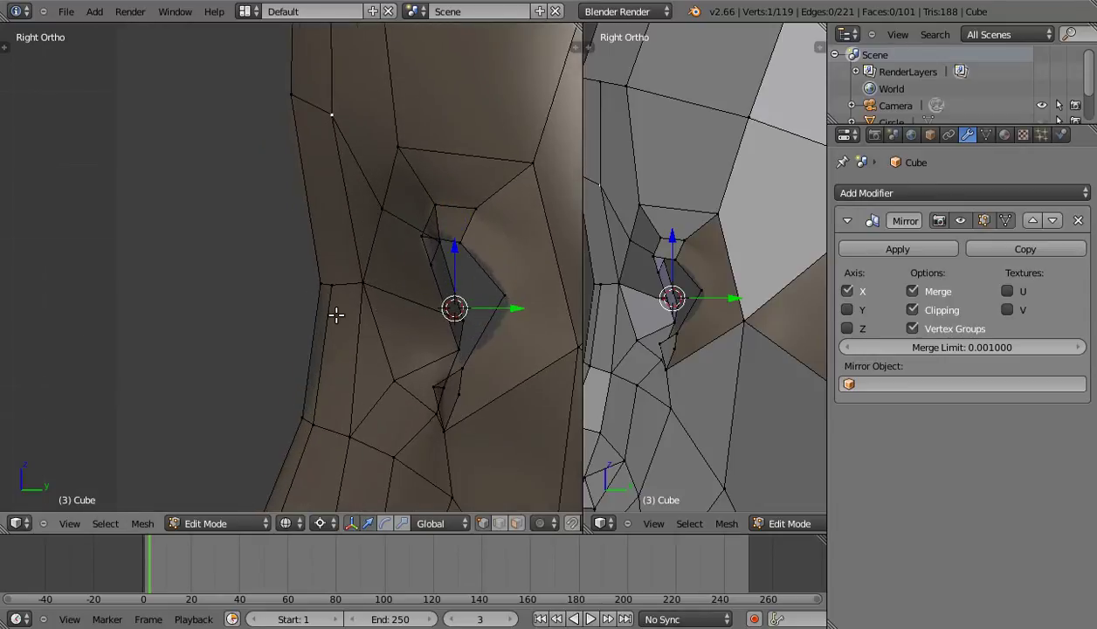
pyautogui.keyDown('shift'); pyautogui.moveTo(336, 315); pyautogui.dragTo(270, 258, button='middle'); pyautogui.keyUp('shift')
pyautogui.press('g')
pyautogui.click(337, 271)
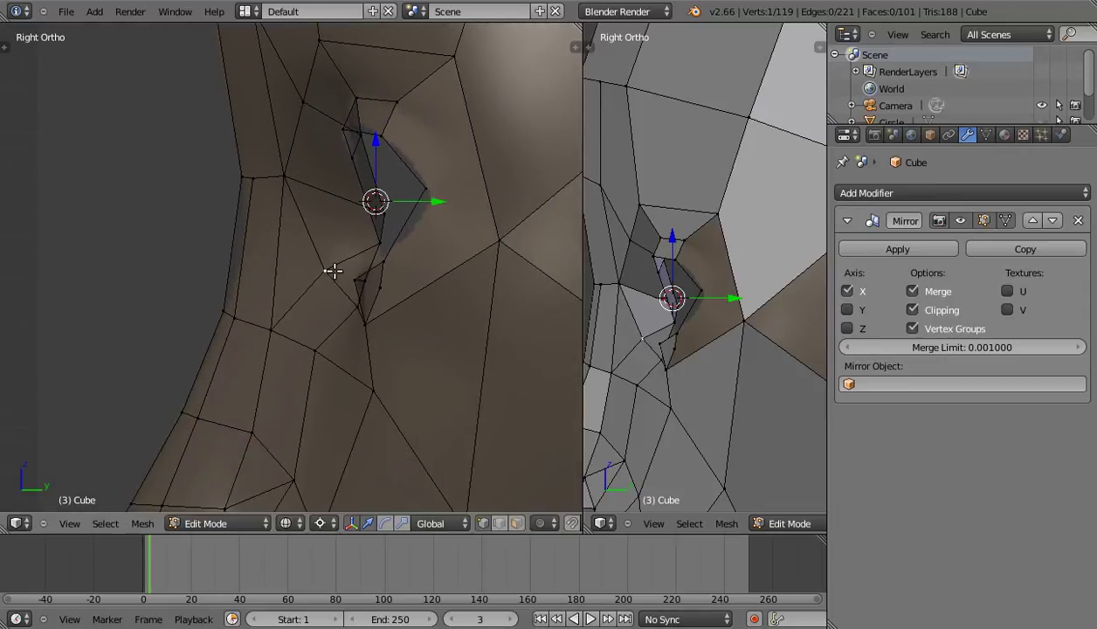
pyautogui.scroll(-3, 314, 298)
pyautogui.press('KP_1')
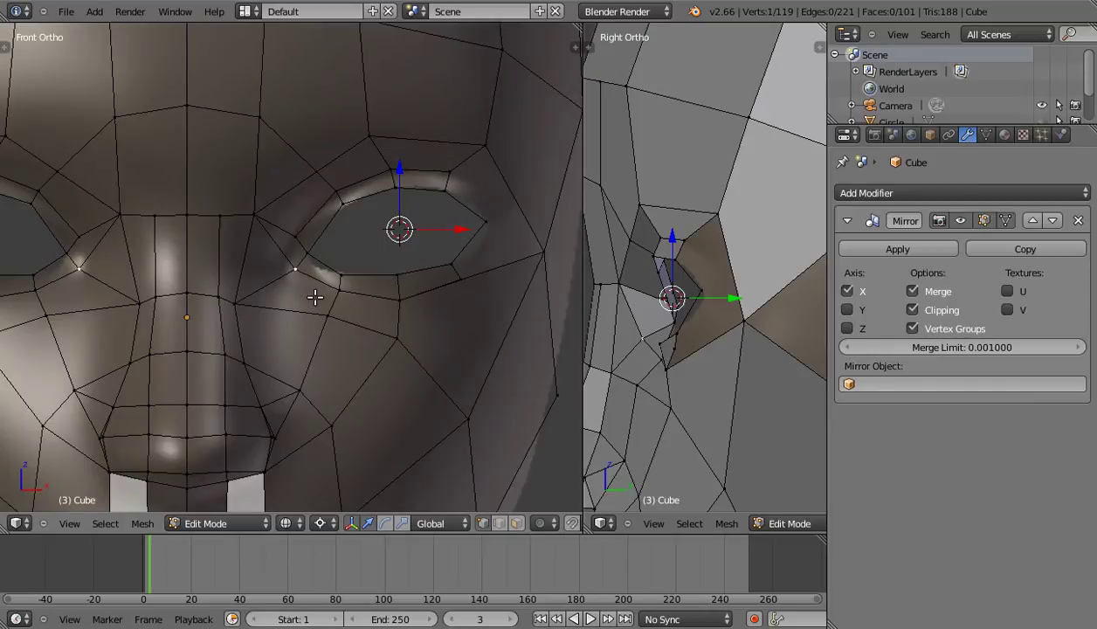
pyautogui.hotkey('alt', 'z')
pyautogui.moveTo(315, 298)
pyautogui.mouseDown(button='middle')
pyautogui.moveTo(269, 299)
pyautogui.moveTo(379, 330)
pyautogui.moveTo(294, 310)
pyautogui.moveTo(298, 284)
pyautogui.moveTo(289, 308)
pyautogui.moveTo(272, 284)
pyautogui.moveTo(321, 298)
pyautogui.mouseUp(button='middle')
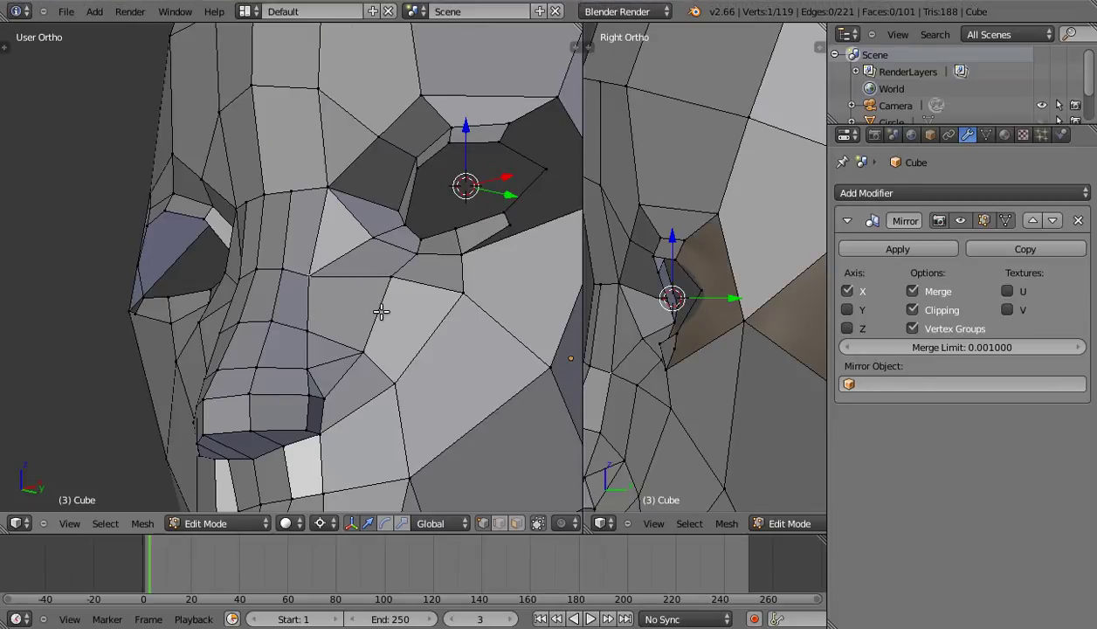
pyautogui.press('KP_1')
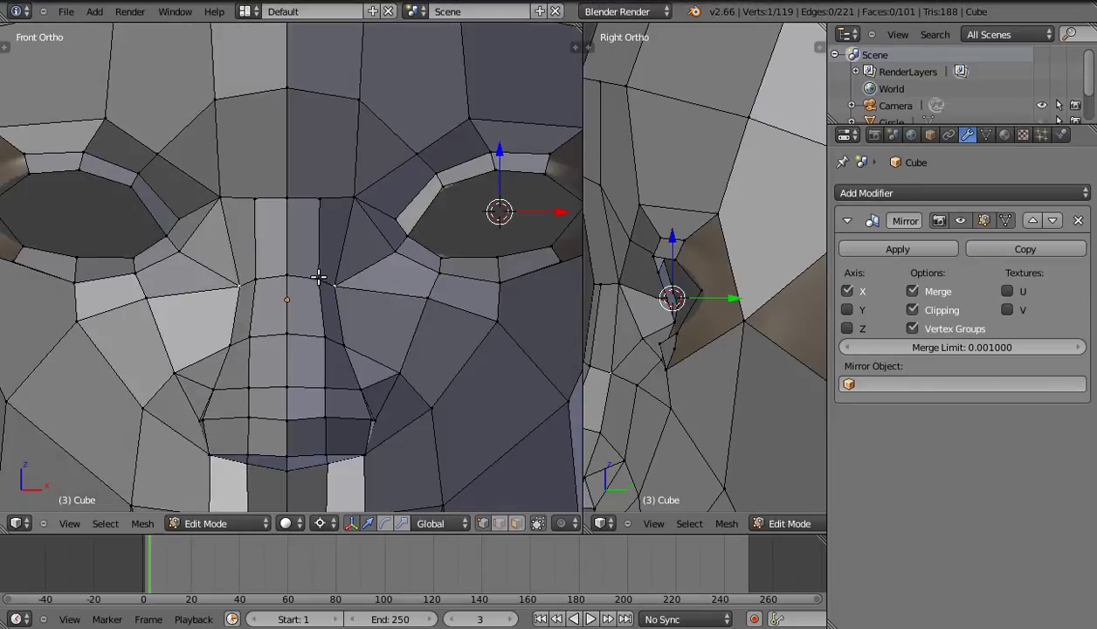
# Nudge the vertex beside the nose, then select the next nose-side vertex and trial-move it.
pyautogui.press('g')
pyautogui.click(349, 307)
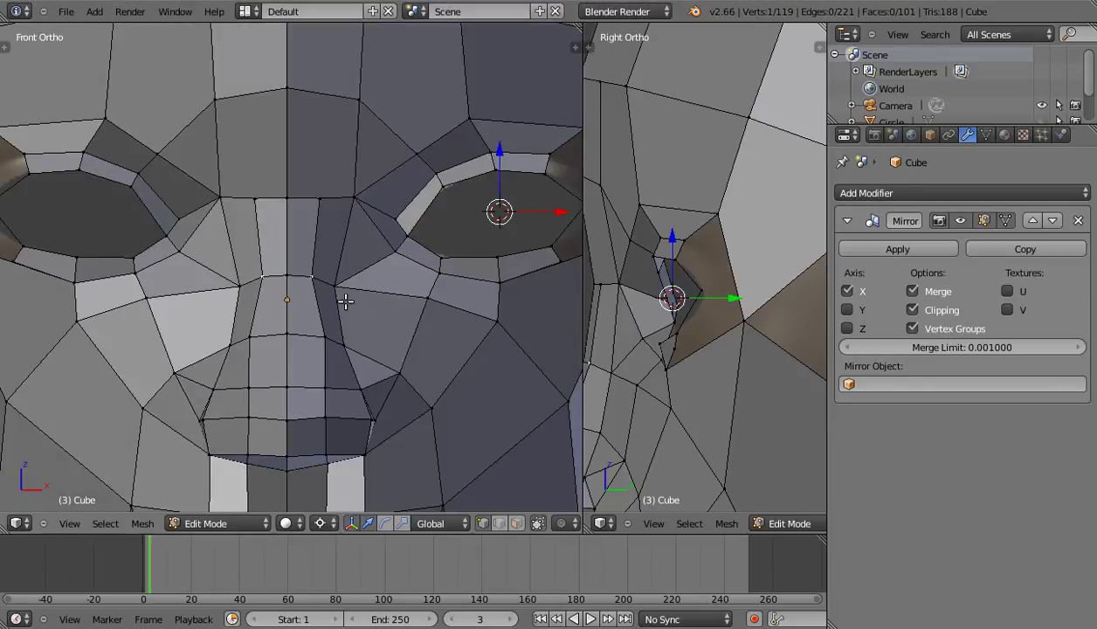
pyautogui.rightClick(316, 198)
pyautogui.press('g')
pyautogui.press('Escape')
pyautogui.press('g')
pyautogui.press('Escape')
# Reposition a lower cheek vertex, then push it front-to-back along Y from a side view.
pyautogui.rightClick(325, 340)
pyautogui.press('g')
pyautogui.click(340, 342)
pyautogui.moveTo(380, 320)
pyautogui.mouseDown(button='middle')
pyautogui.moveTo(232, 291)
pyautogui.moveTo(232, 315)
pyautogui.moveTo(288, 300)
pyautogui.mouseUp(button='middle')
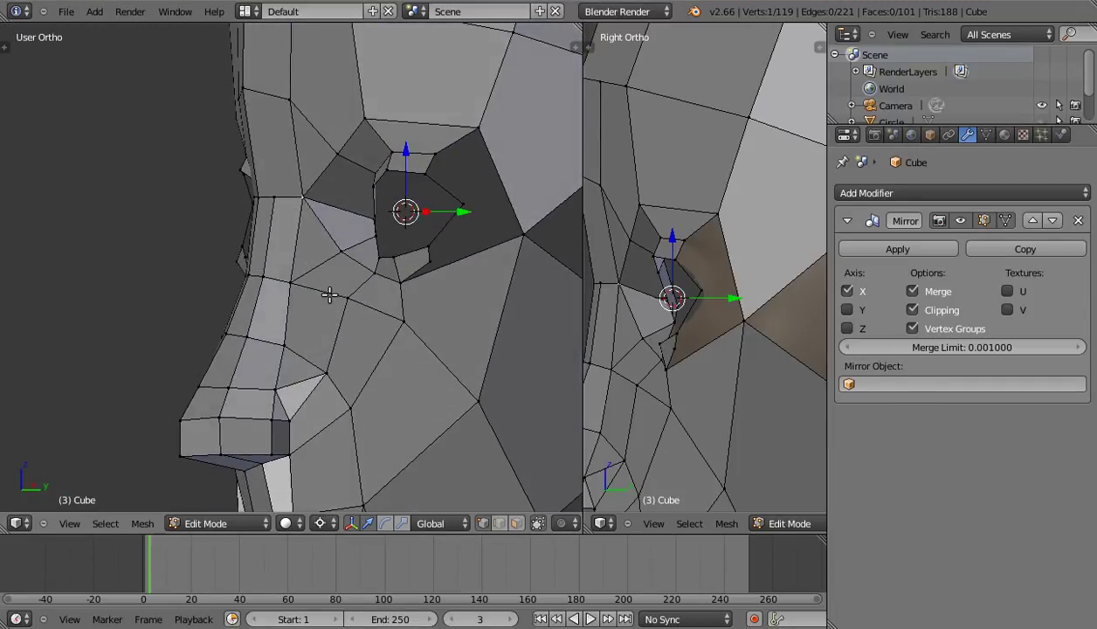
pyautogui.press('g')
pyautogui.press('Escape')
pyautogui.press('g')
pyautogui.press('y')
pyautogui.click(354, 298)
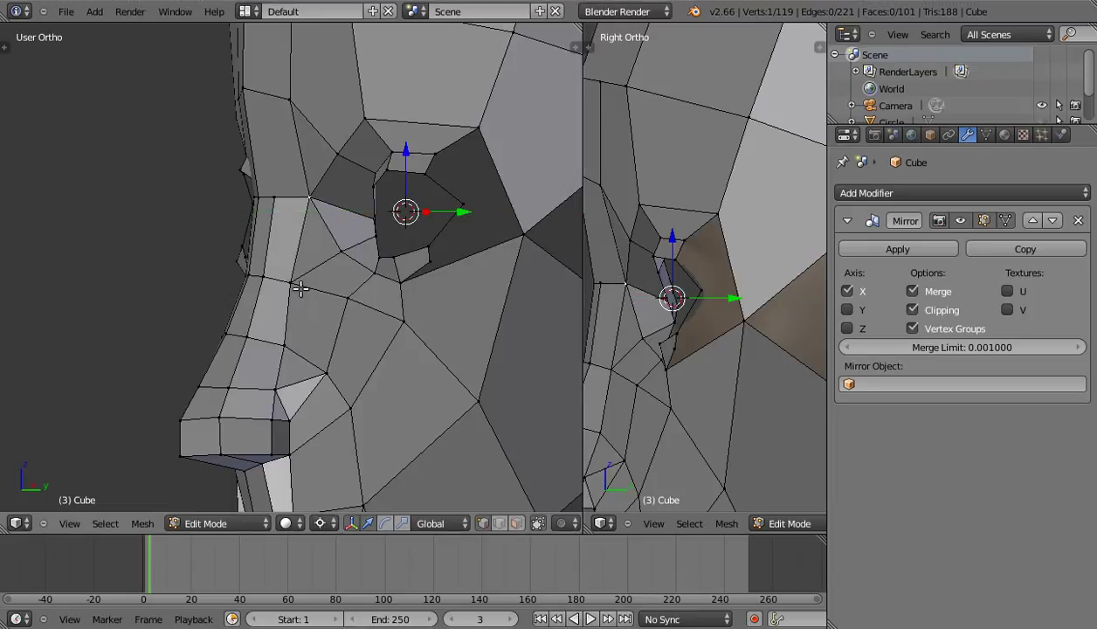
# Reshape the nose and cheek faces by moving that vertex and one near the nose bridge.
pyautogui.moveTo(352, 325)
pyautogui.mouseDown(button='middle')
pyautogui.moveTo(436, 362)
pyautogui.moveTo(507, 348)
pyautogui.moveTo(544, 355)
pyautogui.moveTo(459, 361)
pyautogui.mouseUp(button='middle')
pyautogui.press('g')
pyautogui.click(447, 357)
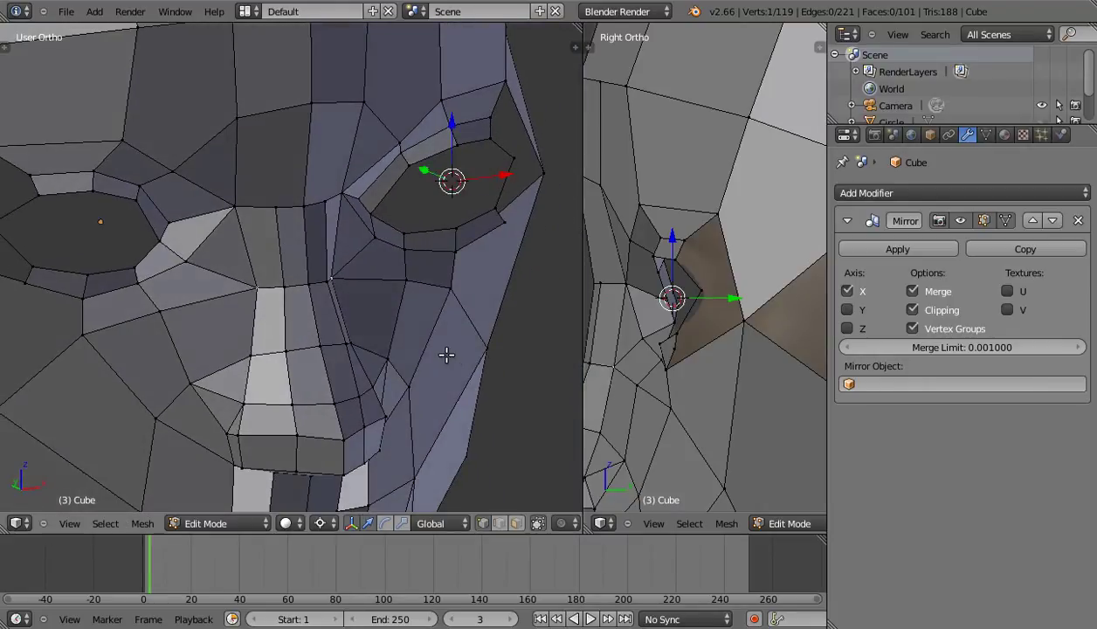
pyautogui.rightClick(343, 203)
pyautogui.press('g')
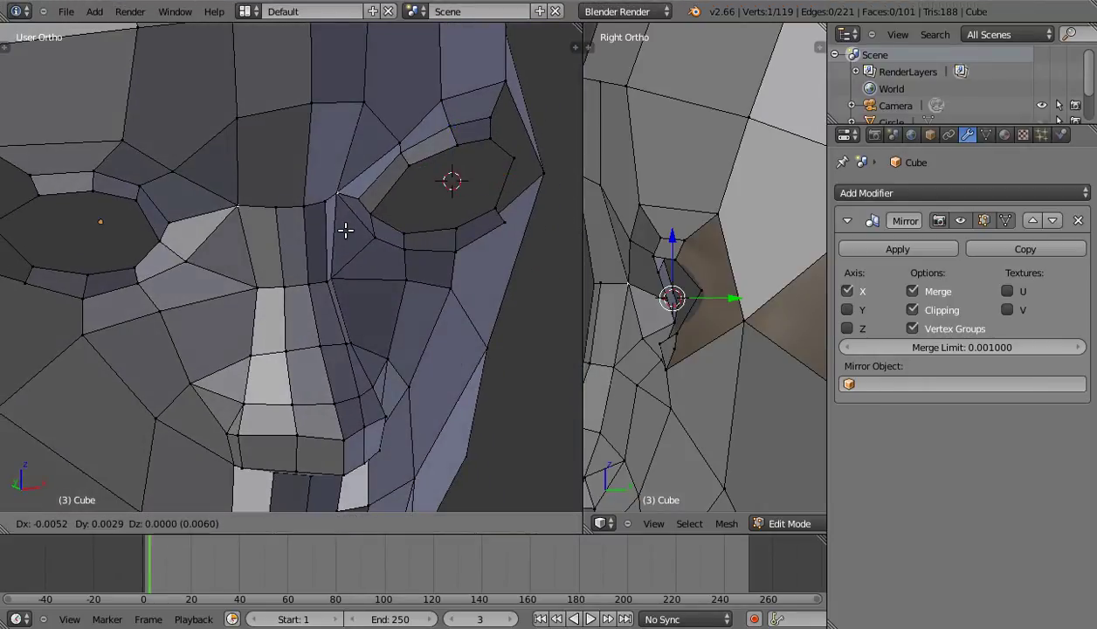
pyautogui.click(346, 230)
# Orbit back to a near-front view and rotate around the nose to check the cheek shape.
pyautogui.moveTo(379, 313); pyautogui.dragTo(319, 289, button='middle')
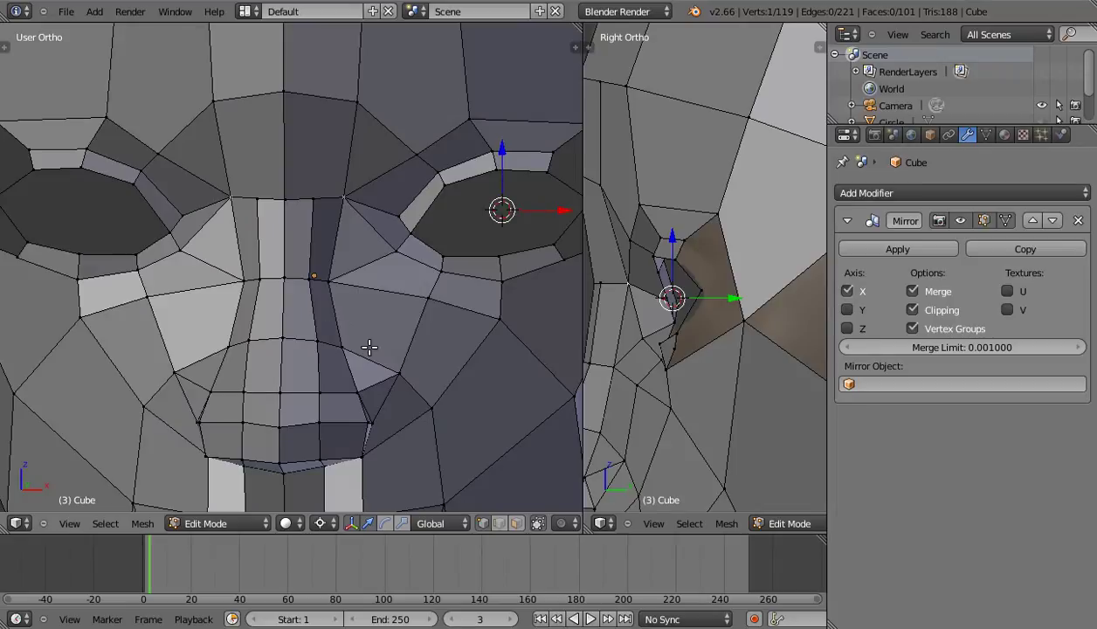
pyautogui.press('KP_4')
pyautogui.press('KP_6')
pyautogui.press('g')
pyautogui.press('Escape')
pyautogui.press('KP_8')
# Zoom out to inspect the whole head from a three-quarter view, then zoom back in.
pyautogui.scroll(-4, 397, 371)
pyautogui.moveTo(287, 359)
pyautogui.mouseDown(button='middle')
pyautogui.moveTo(319, 360)
pyautogui.moveTo(335, 343)
pyautogui.moveTo(411, 321)
pyautogui.moveTo(391, 335)
pyautogui.moveTo(330, 312)
pyautogui.mouseUp(button='middle')
pyautogui.press('KP_4')
pyautogui.press('KP_6')
pyautogui.scroll(3, 364, 303)
pyautogui.scroll(1, 343, 304)
pyautogui.scroll(2, 367, 323)
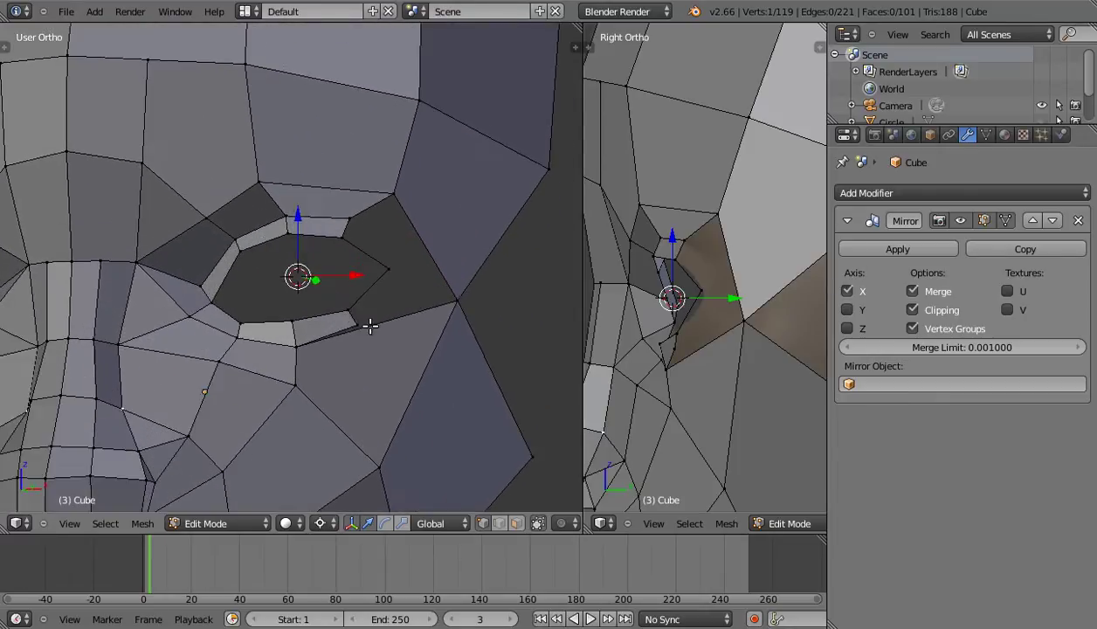
pyautogui.scroll(1, 348, 341)
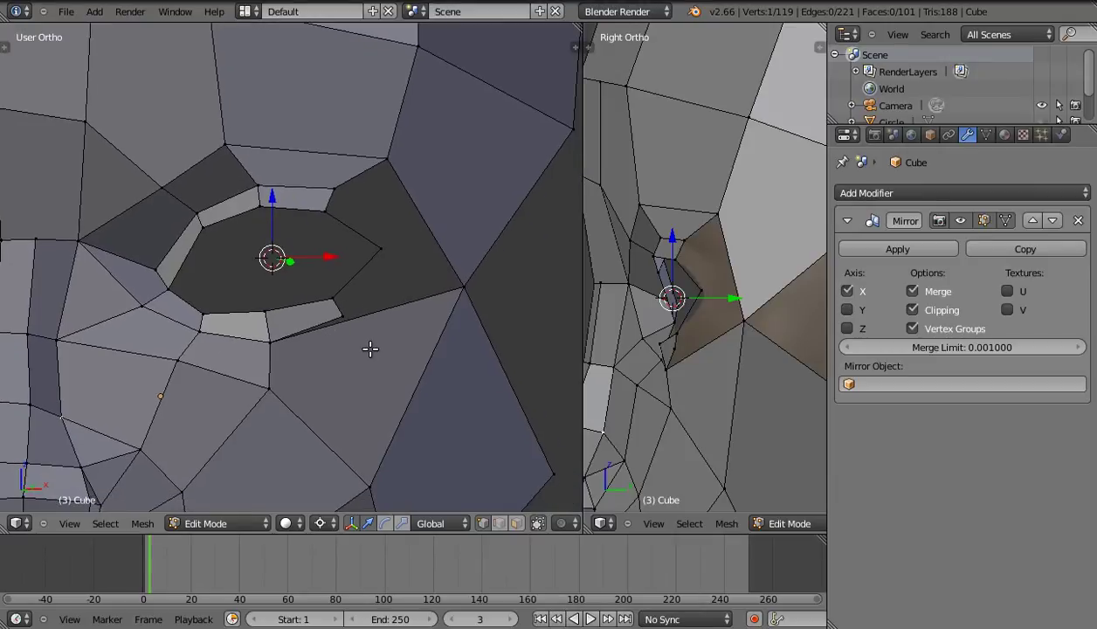
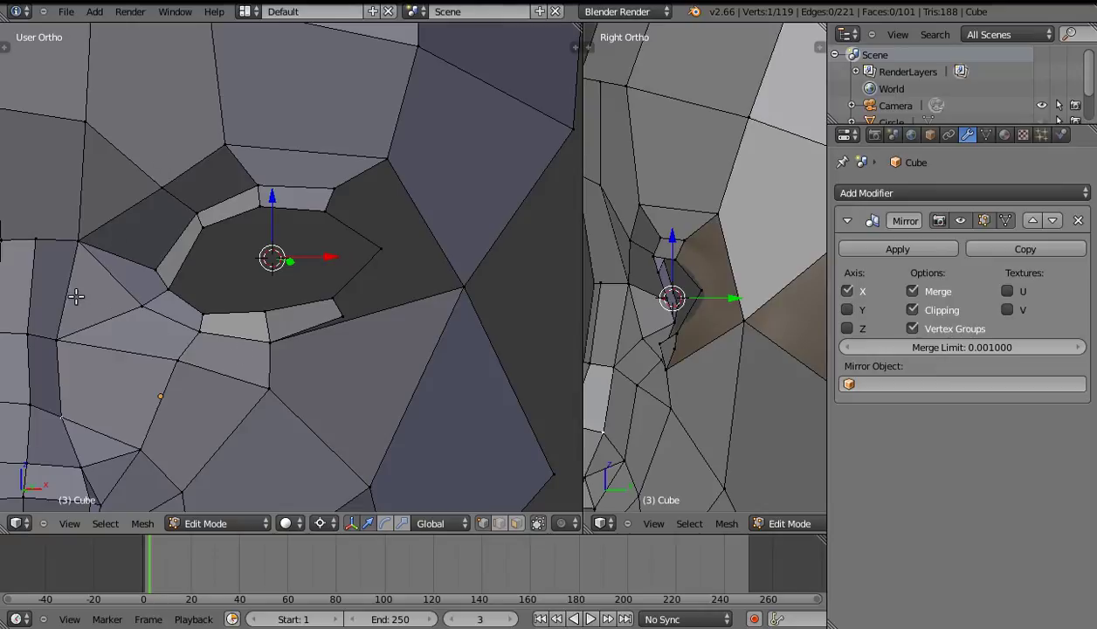
# Knife-cut two new edges from the vertex below the eye across the cheek faces.
pyautogui.press('k')
pyautogui.click(277, 382)
pyautogui.click(435, 351)
pyautogui.press('Return')
pyautogui.moveTo(368, 352)
pyautogui.mouseDown(button='middle')
pyautogui.moveTo(367, 336)
pyautogui.moveTo(341, 330)
pyautogui.moveTo(372, 412)
pyautogui.mouseUp(button='middle')
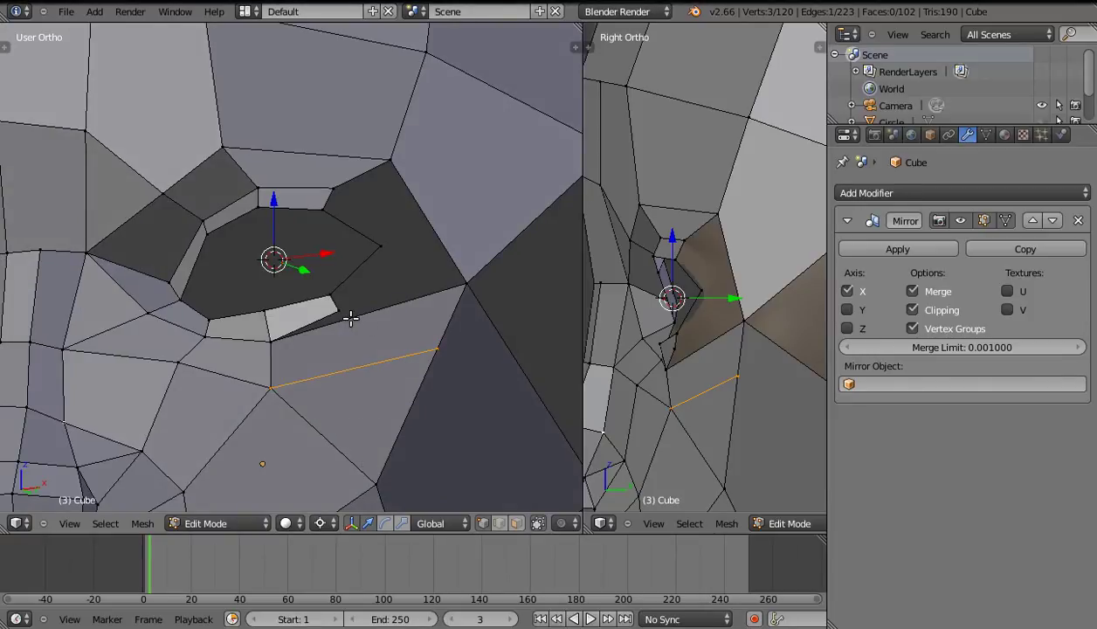
pyautogui.press('k')
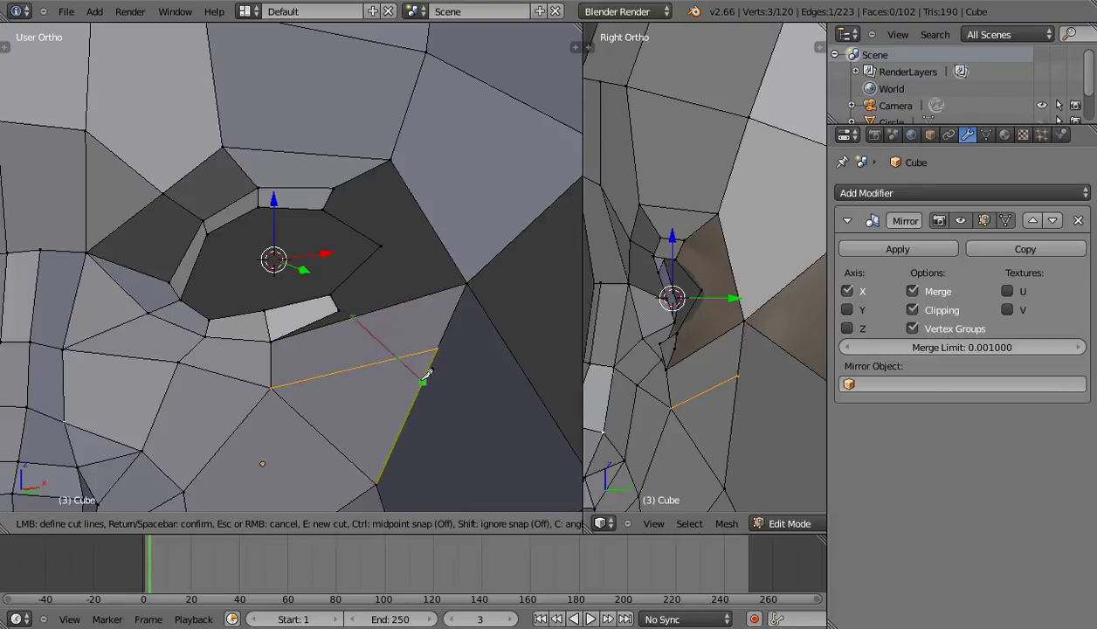
pyautogui.click(439, 346)
pyautogui.press('Return')
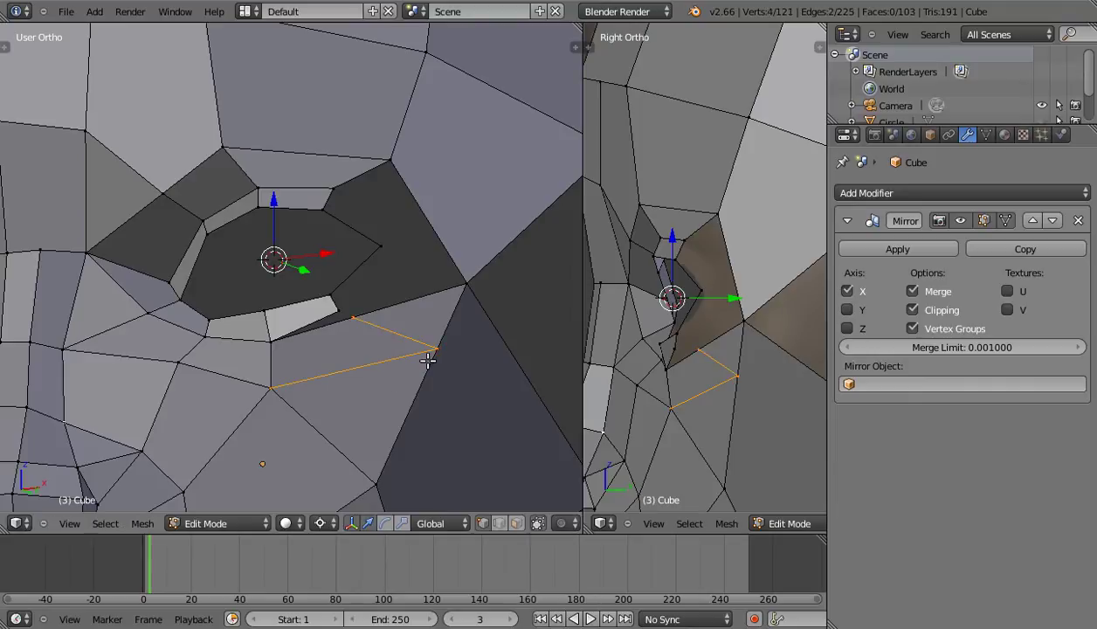
# Reposition a vertex by the new cut and merge it with a second vertex at last.
pyautogui.rightClick(428, 360)
pyautogui.press('g')
pyautogui.click(411, 367)
pyautogui.moveTo(339, 363)
pyautogui.mouseDown(button='middle')
pyautogui.moveTo(363, 369)
pyautogui.moveTo(343, 349)
pyautogui.mouseUp(button='middle')
pyautogui.keyDown('shift'); pyautogui.rightClick(357, 338); pyautogui.keyUp('shift')
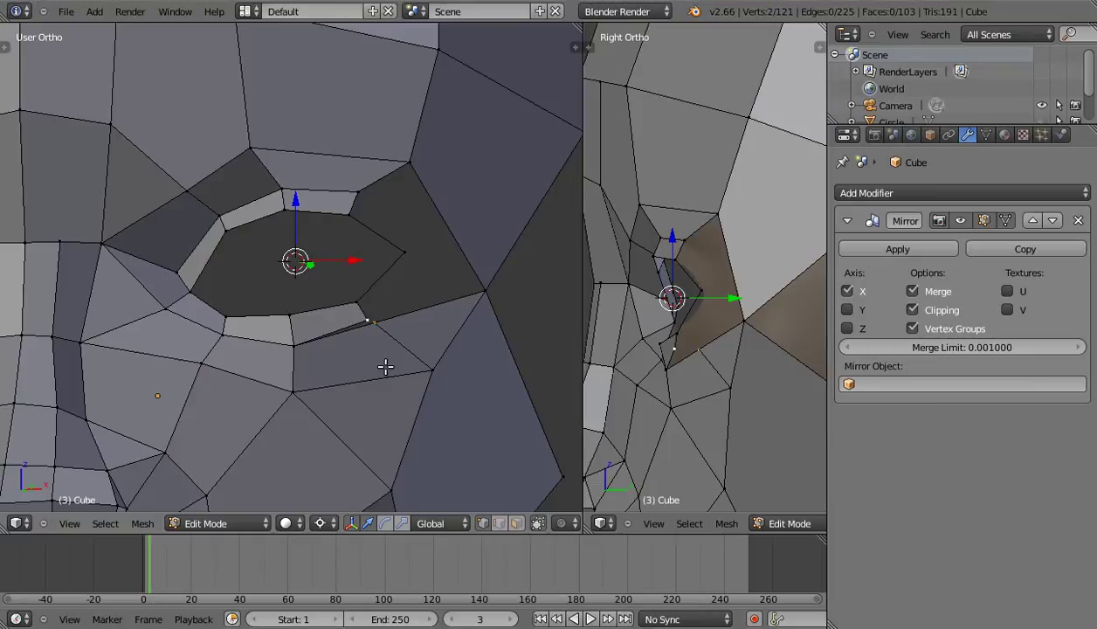
pyautogui.hotkey('alt', 'm')
pyautogui.click(382, 369)
# Fill three faces around the eye socket: a quad beside it, a triangle, and a quad above.
pyautogui.moveTo(392, 362)
pyautogui.mouseDown(button='middle')
pyautogui.moveTo(363, 362)
pyautogui.moveTo(396, 302)
pyautogui.mouseUp(button='middle')
pyautogui.rightClick(359, 302)
pyautogui.keyDown('shift'); pyautogui.rightClick(368, 321); pyautogui.keyUp('shift')
pyautogui.keyDown('shift'); pyautogui.rightClick(481, 286); pyautogui.keyUp('shift')
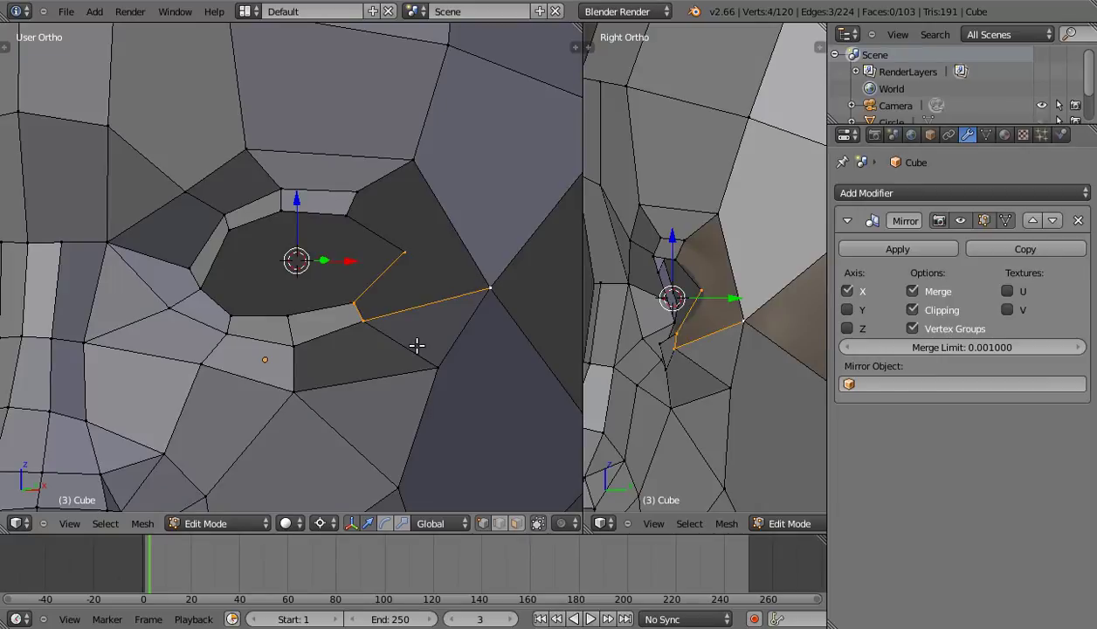
pyautogui.press('f')
pyautogui.keyDown('shift'); pyautogui.moveTo(404, 270); pyautogui.dragTo(392, 354, button='middle'); pyautogui.keyUp('shift')
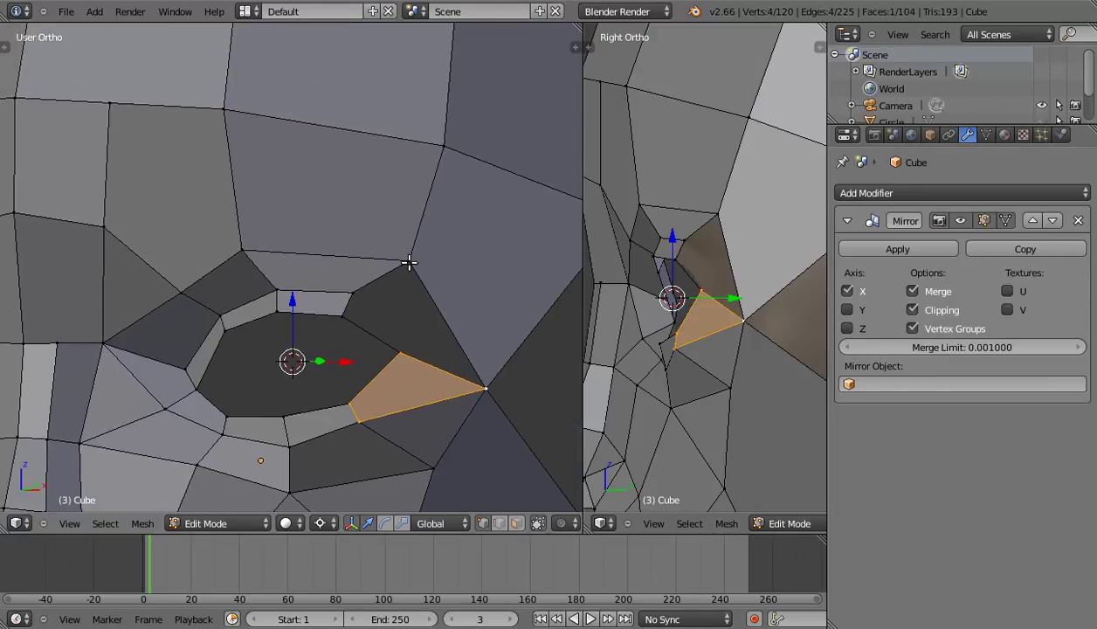
pyautogui.rightClick(403, 338)
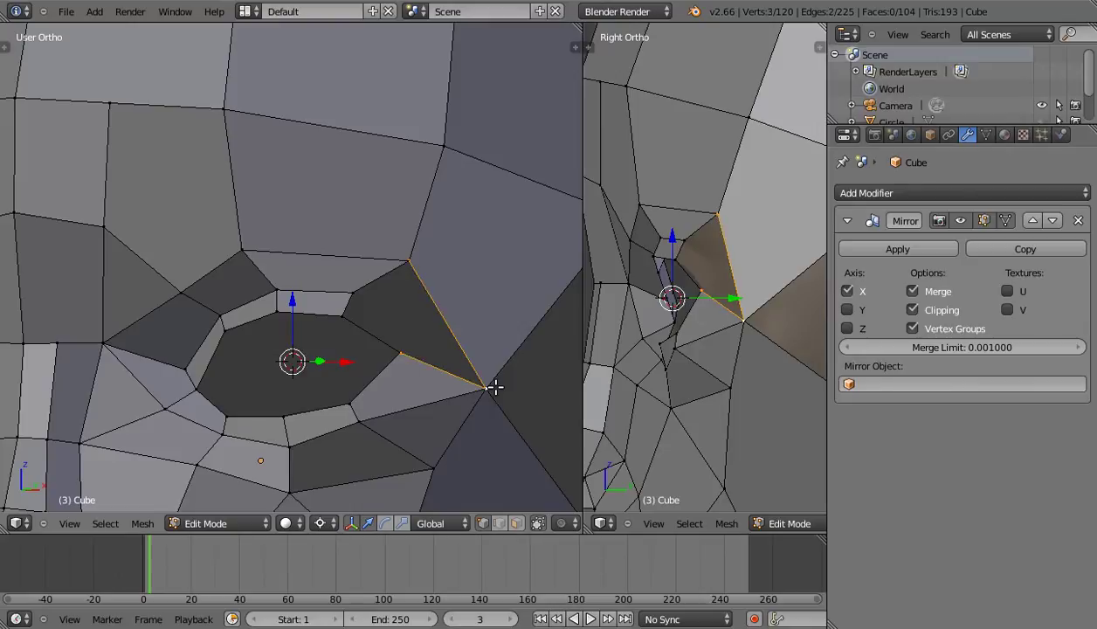
pyautogui.press('f')
pyautogui.rightClick(339, 308)
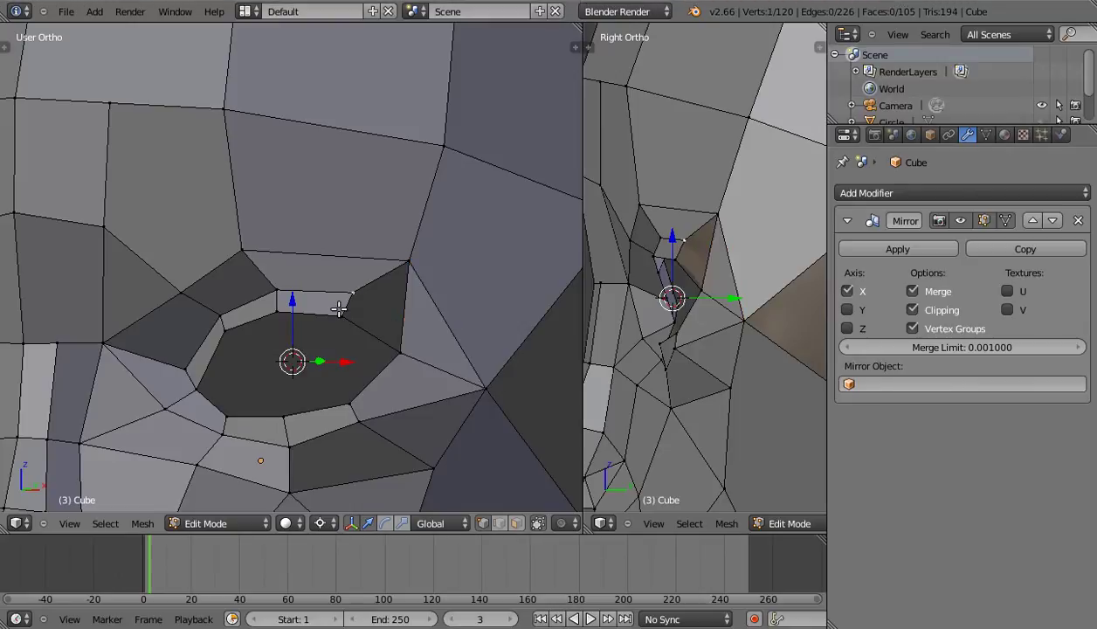
pyautogui.keyDown('shift'); pyautogui.rightClick(402, 255); pyautogui.keyUp('shift')
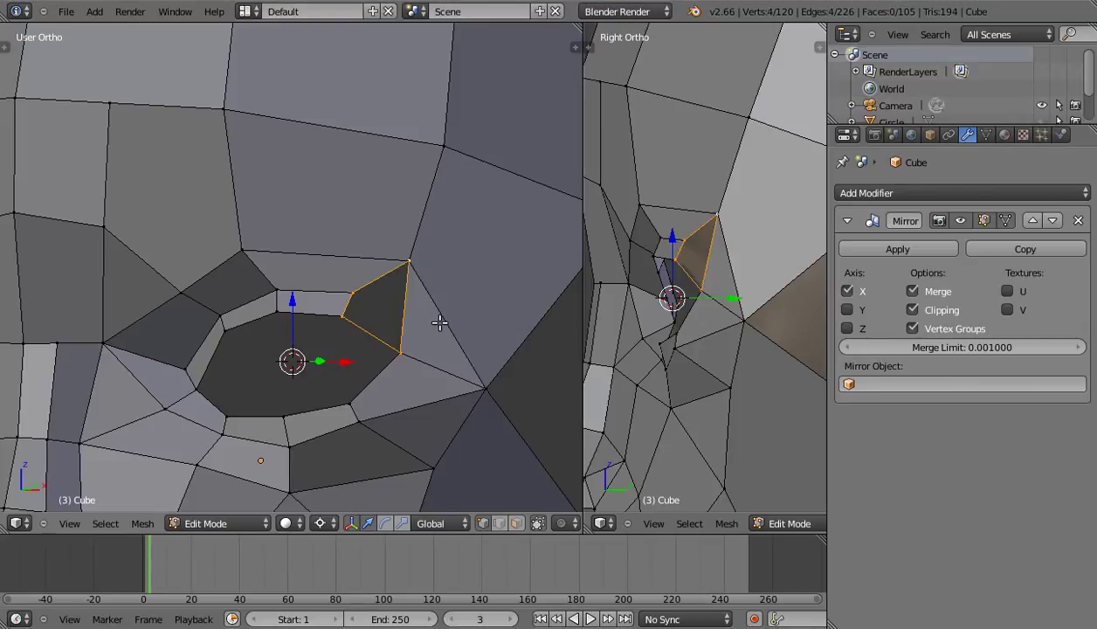
pyautogui.press('f')
pyautogui.moveTo(423, 377); pyautogui.dragTo(358, 399, button='middle')
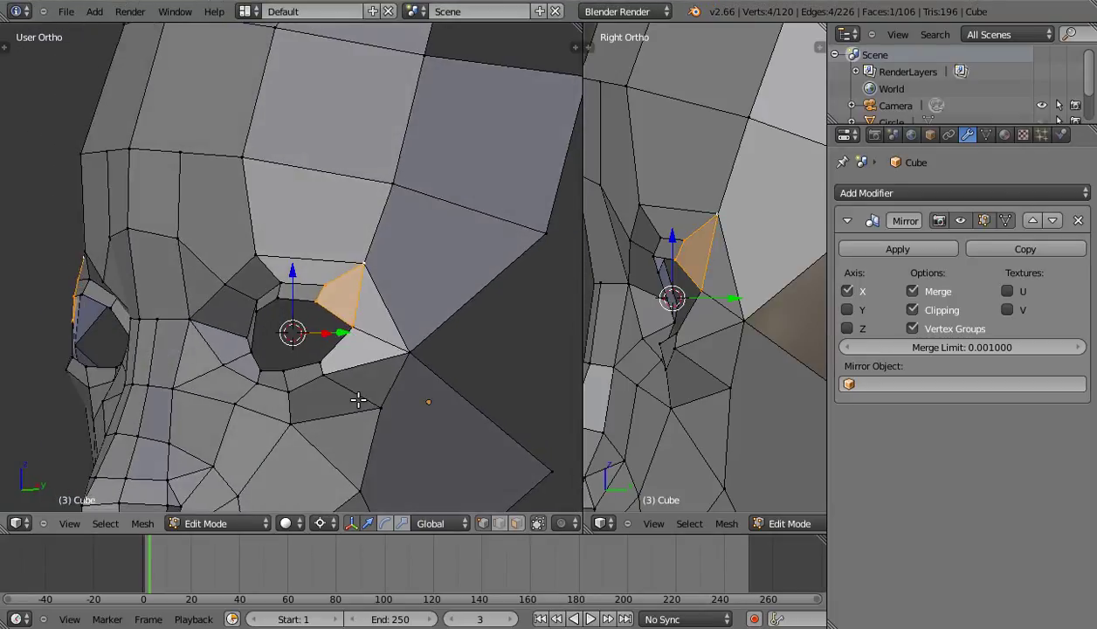
# Move the vertex near the eye into place, checking it from the right side view.
pyautogui.press('KP_3')
pyautogui.scroll(-1, 271, 345)
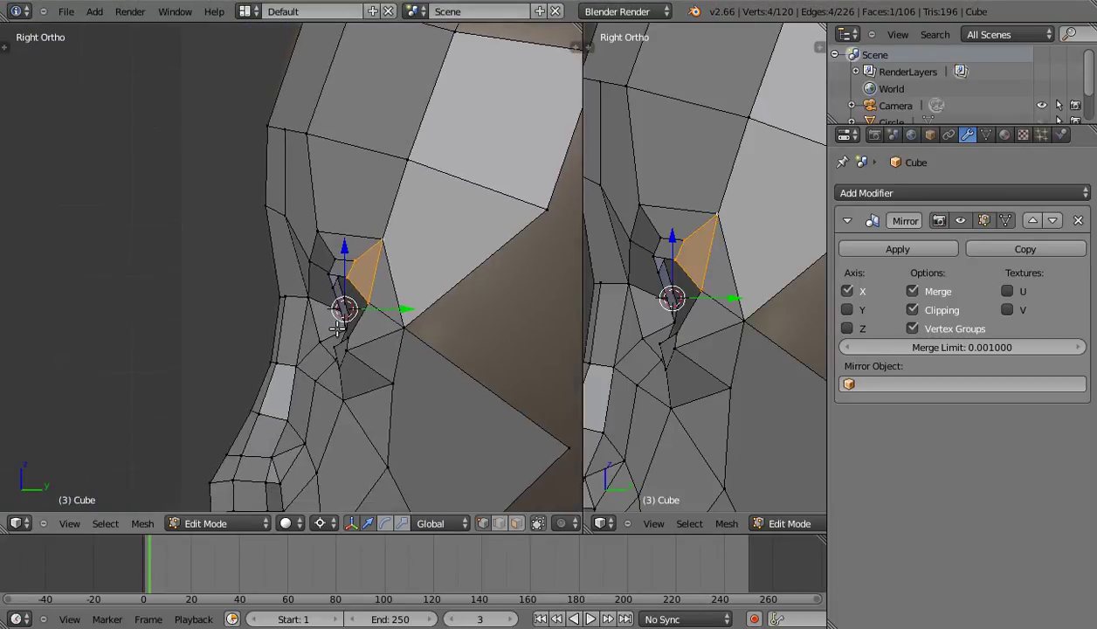
pyautogui.scroll(-1, 271, 345)
pyautogui.moveTo(307, 339)
pyautogui.mouseDown(button='middle')
pyautogui.moveTo(327, 348)
pyautogui.moveTo(352, 330)
pyautogui.mouseUp(button='middle')
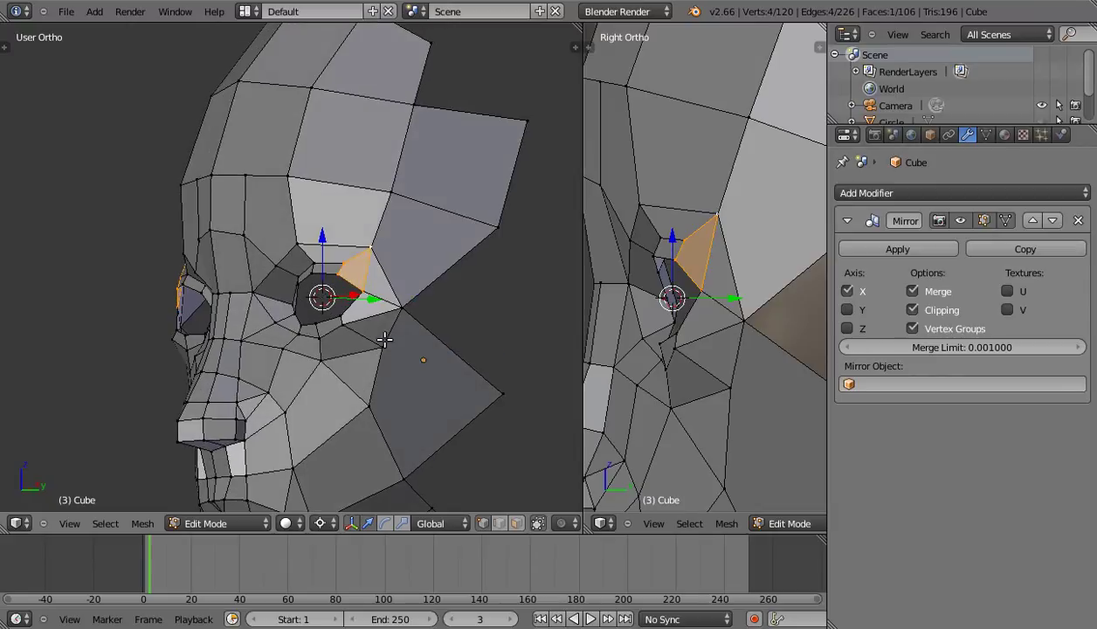
pyautogui.rightClick(343, 325)
pyautogui.press('KP_3')
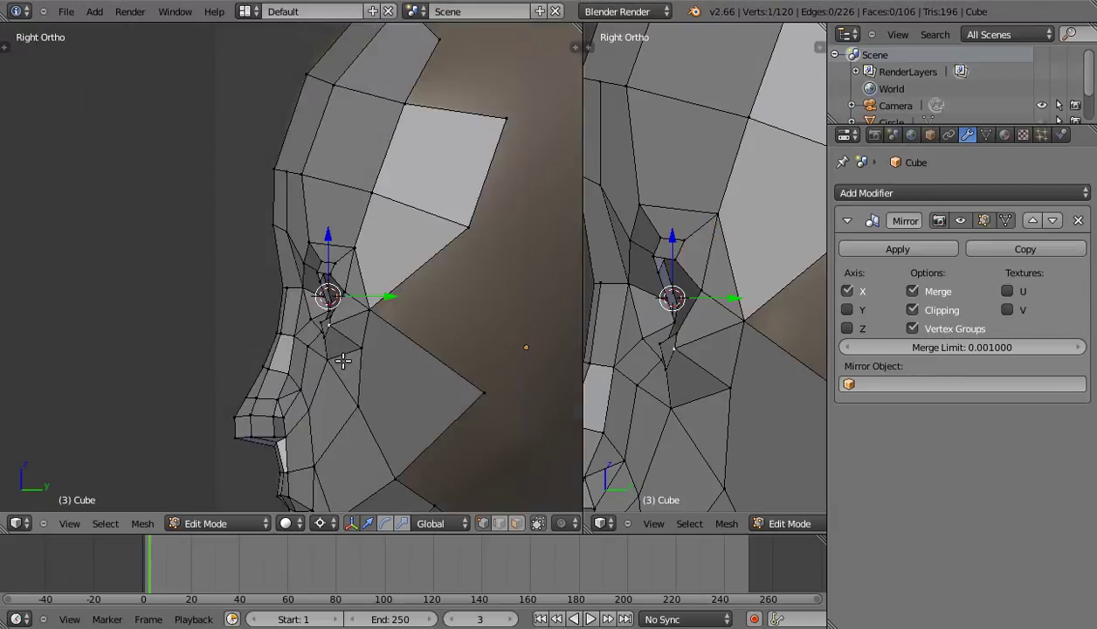
pyautogui.scroll(2, 316, 395)
pyautogui.press('g')
pyautogui.click(415, 465)
pyautogui.press('g')
pyautogui.click(374, 387)
pyautogui.press('g')
pyautogui.click(402, 340)
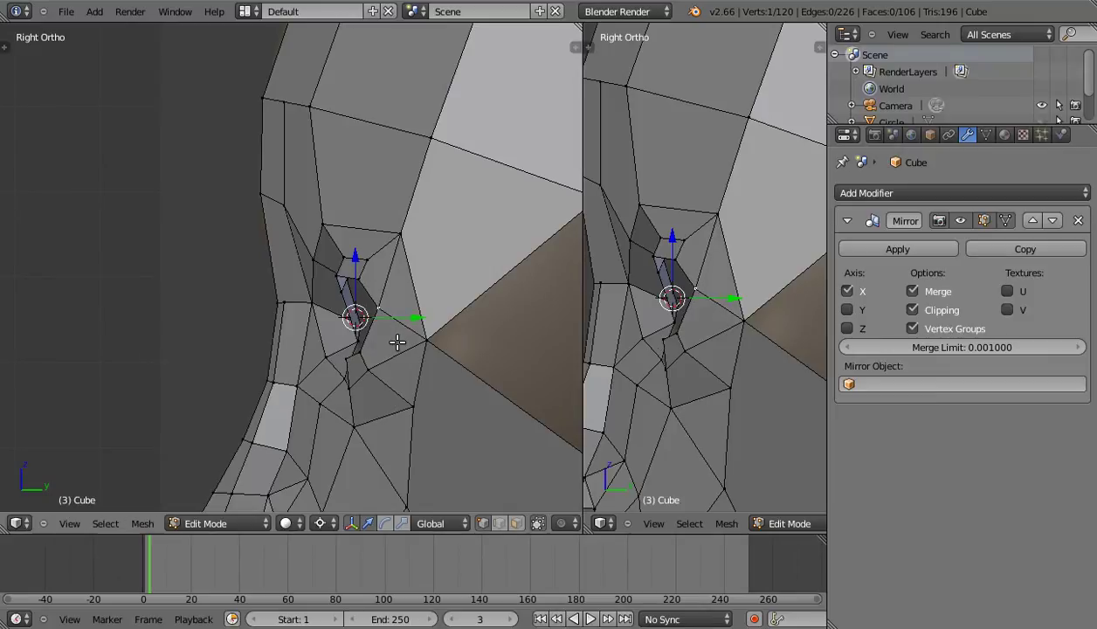
pyautogui.press('g')
pyautogui.click(418, 376)
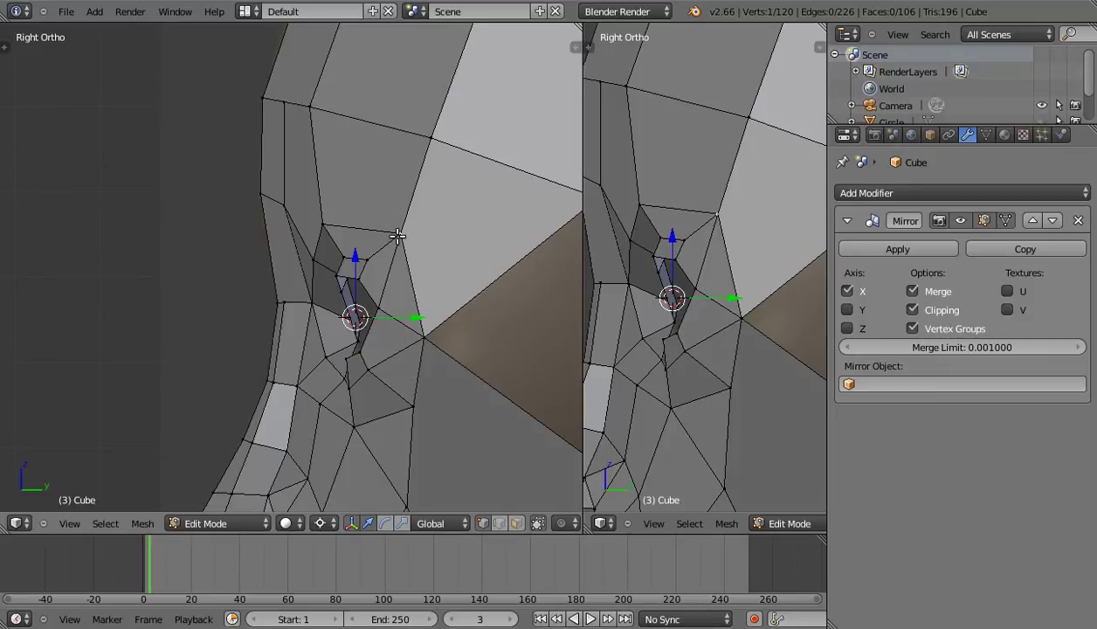
pyautogui.press('g')
pyautogui.click(379, 250)
# Unhide the back-of-head faces with Alt+H and deselect everything.
pyautogui.moveTo(378, 273)
pyautogui.mouseDown(button='middle')
pyautogui.moveTo(436, 318)
pyautogui.moveTo(482, 294)
pyautogui.moveTo(486, 353)
pyautogui.mouseUp(button='middle')
pyautogui.scroll(-1, 489, 363)
pyautogui.scroll(-2, 437, 369)
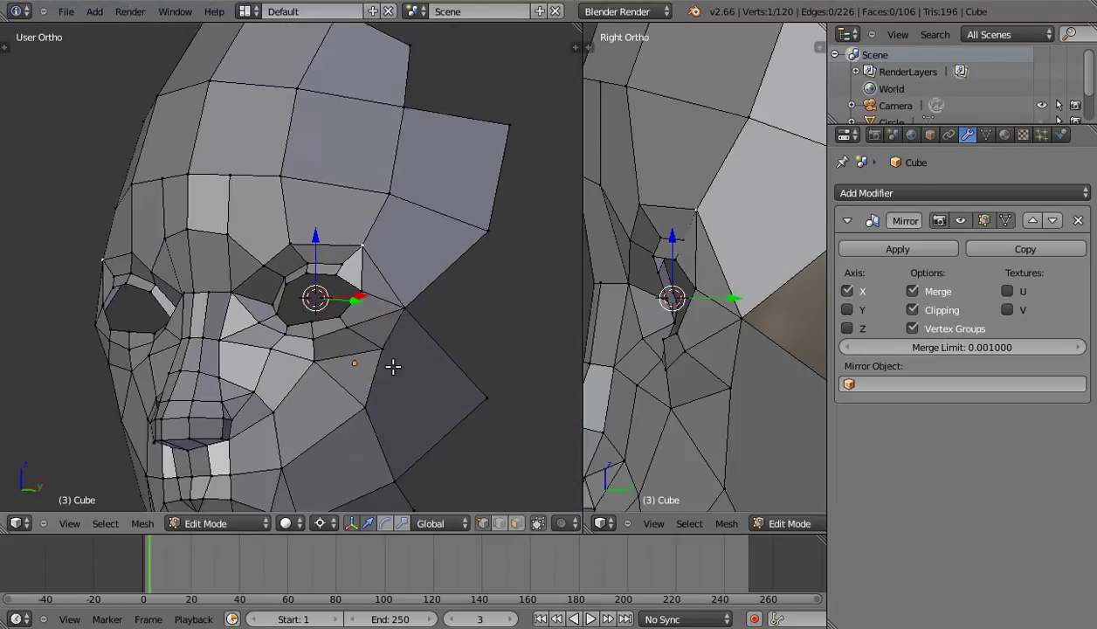
pyautogui.scroll(-2, 366, 374)
pyautogui.scroll(-1, 332, 375)
pyautogui.hotkey('alt', 'h')
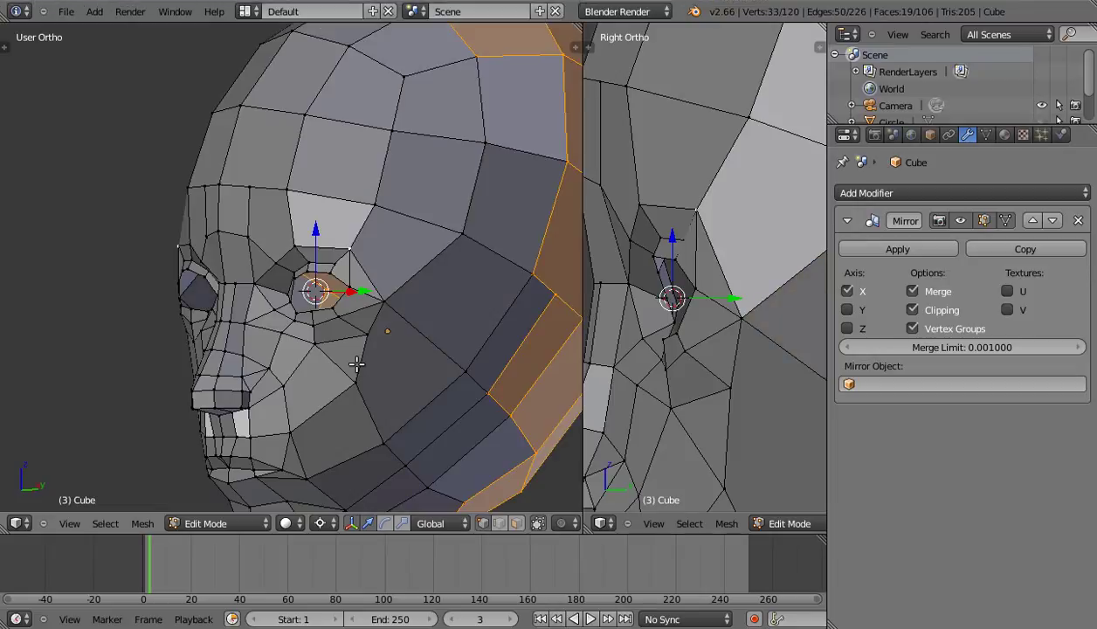
pyautogui.press('a')
# Inspect the head from front and side views, then switch to wireframe.
pyautogui.press('KP_1')
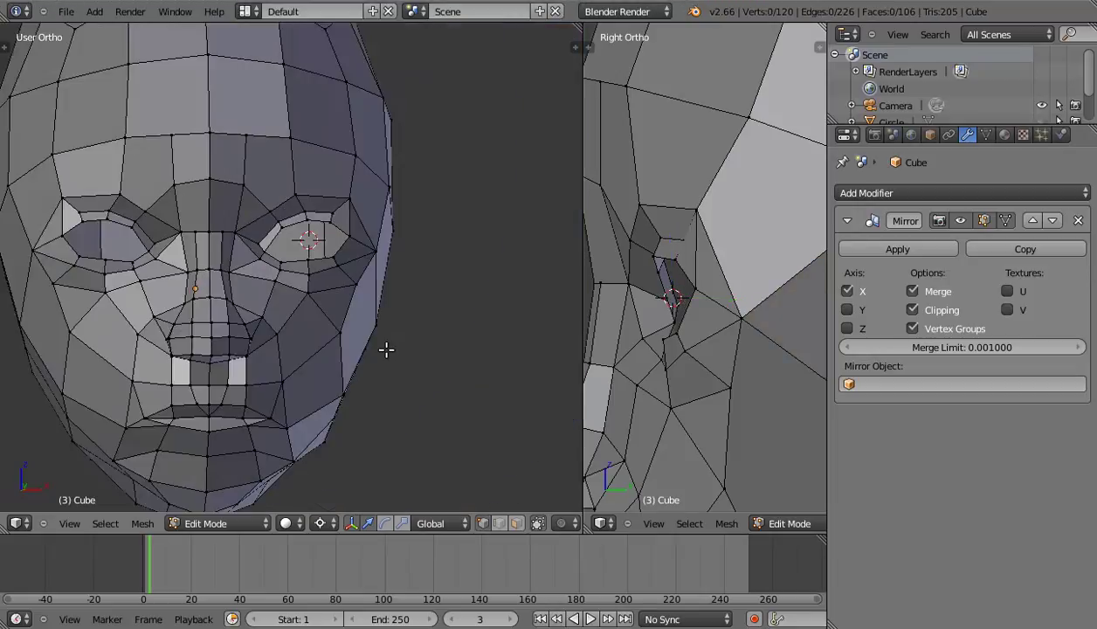
pyautogui.keyDown('shift'); pyautogui.moveTo(122, 331); pyautogui.dragTo(324, 316, button='middle'); pyautogui.keyUp('shift')
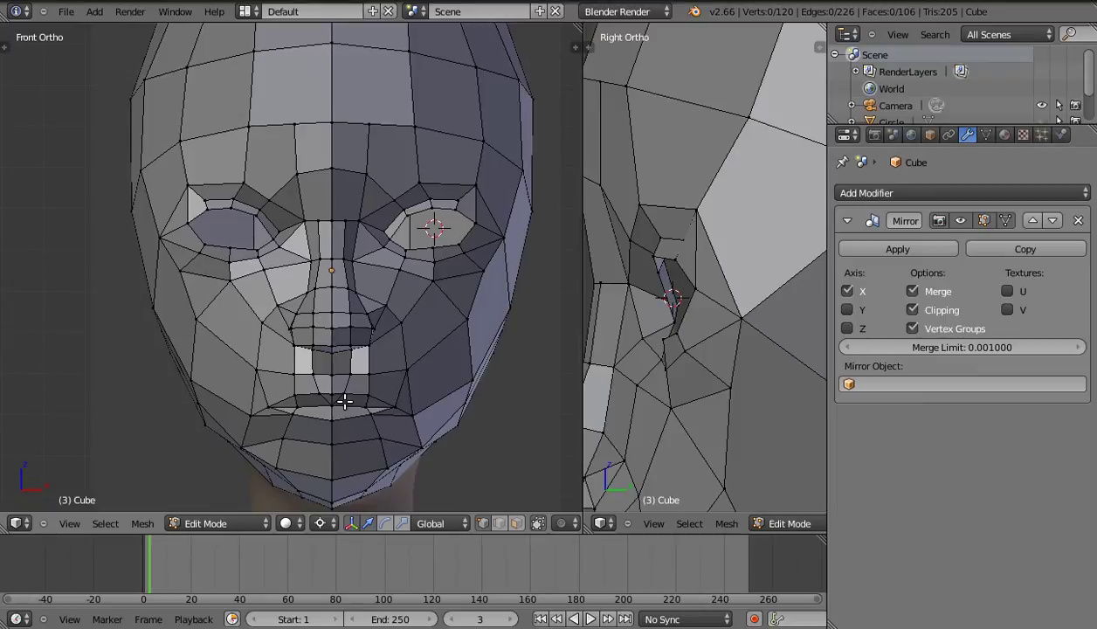
pyautogui.scroll(-2, 345, 401)
pyautogui.moveTo(345, 401); pyautogui.dragTo(198, 273, button='middle')
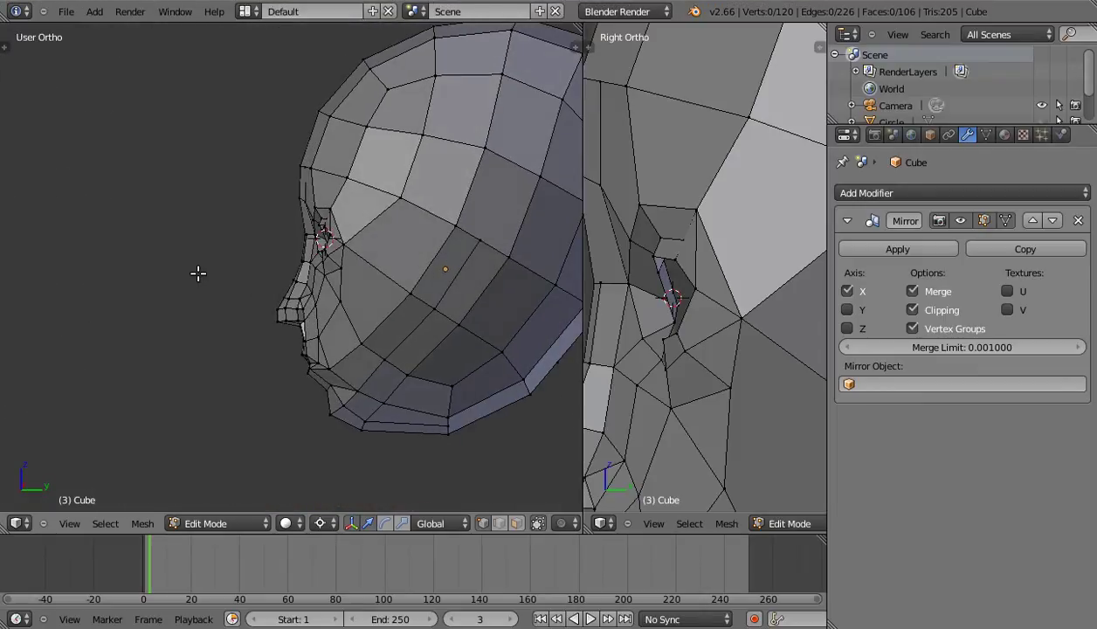
pyautogui.moveTo(404, 278)
pyautogui.mouseDown(button='middle')
pyautogui.moveTo(275, 269)
pyautogui.moveTo(411, 262)
pyautogui.mouseUp(button='middle')
pyautogui.press('KP_1')
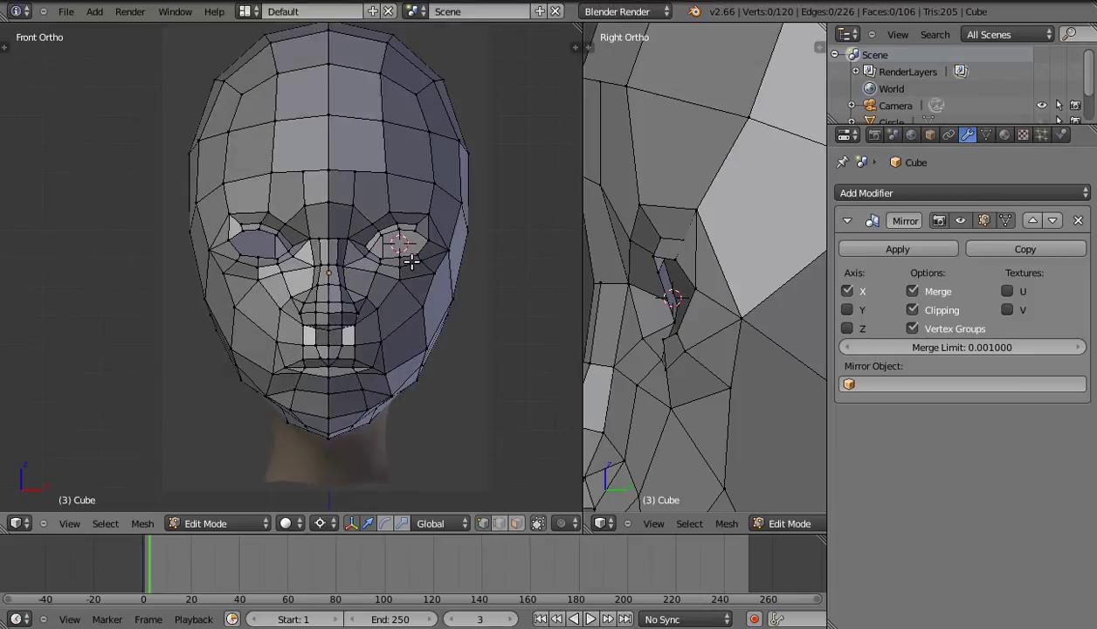
pyautogui.press('KP_3')
pyautogui.keyDown('shift'); pyautogui.moveTo(351, 341); pyautogui.dragTo(319, 255, button='middle'); pyautogui.keyUp('shift')
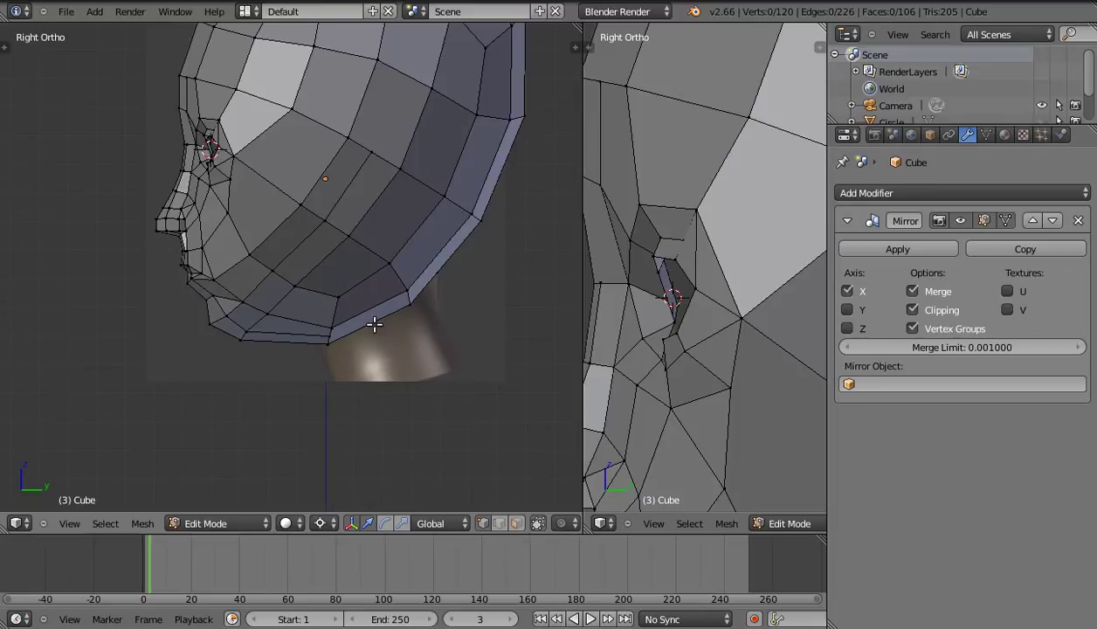
pyautogui.scroll(1, 374, 324)
pyautogui.press('z')
pyautogui.scroll(1, 372, 314)
pyautogui.scroll(1, 367, 303)
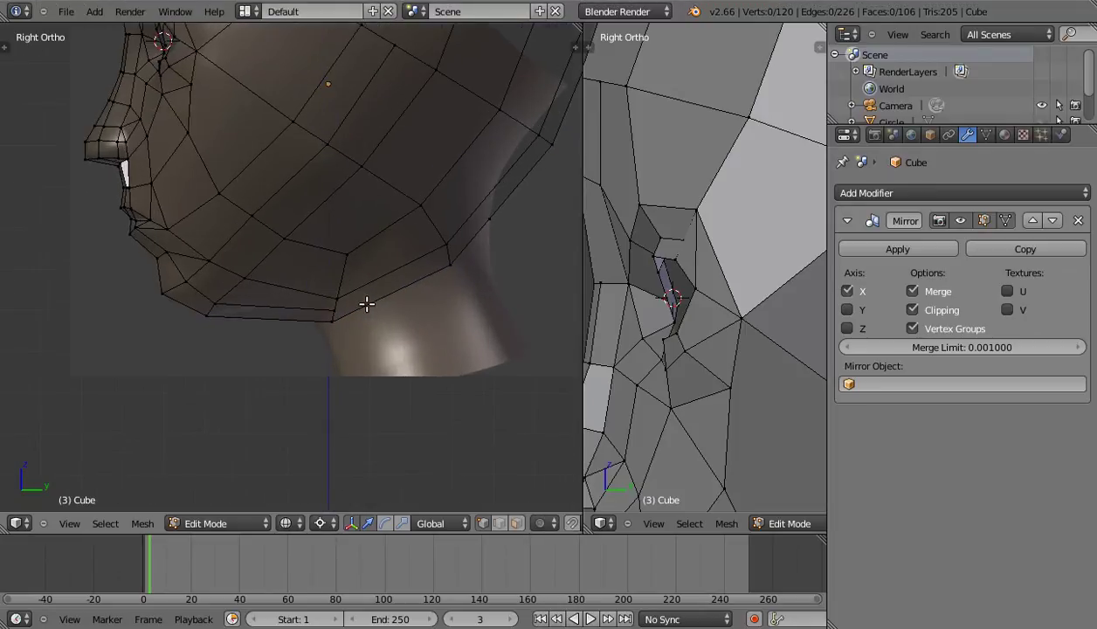
# Dissolve a stray vertex on the jaw edge.
pyautogui.press('z')
pyautogui.moveTo(497, 277)
pyautogui.mouseDown(button='middle')
pyautogui.moveTo(448, 302)
pyautogui.moveTo(459, 298)
pyautogui.moveTo(441, 277)
pyautogui.moveTo(460, 306)
pyautogui.moveTo(426, 320)
pyautogui.moveTo(392, 241)
pyautogui.moveTo(316, 233)
pyautogui.moveTo(443, 330)
pyautogui.moveTo(457, 313)
pyautogui.mouseUp(button='middle')
pyautogui.rightClick(479, 334)
pyautogui.press('g')
pyautogui.press('Escape')
pyautogui.press('z')
pyautogui.press('x')
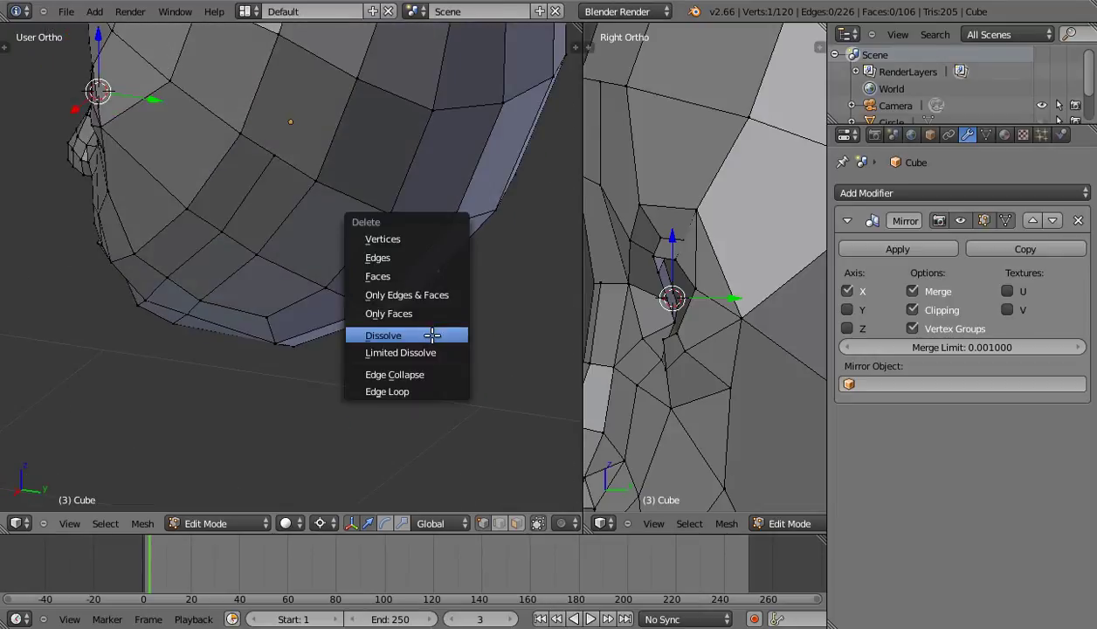
pyautogui.click(433, 335)
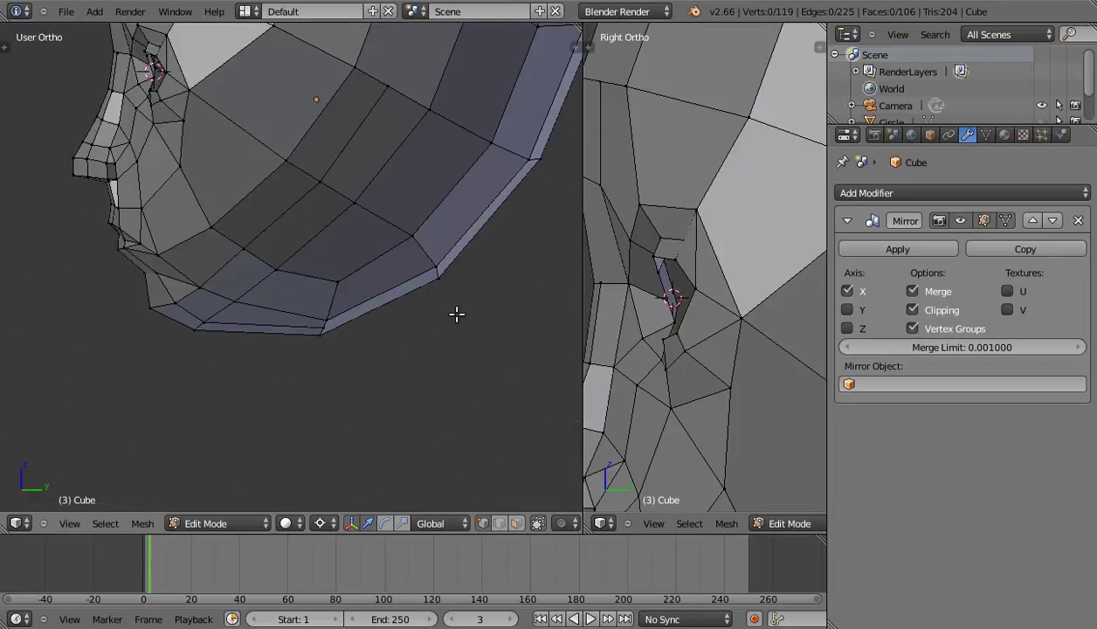
# Merge two jaw vertices at last in the see-through right side view.
pyautogui.press('KP_3')
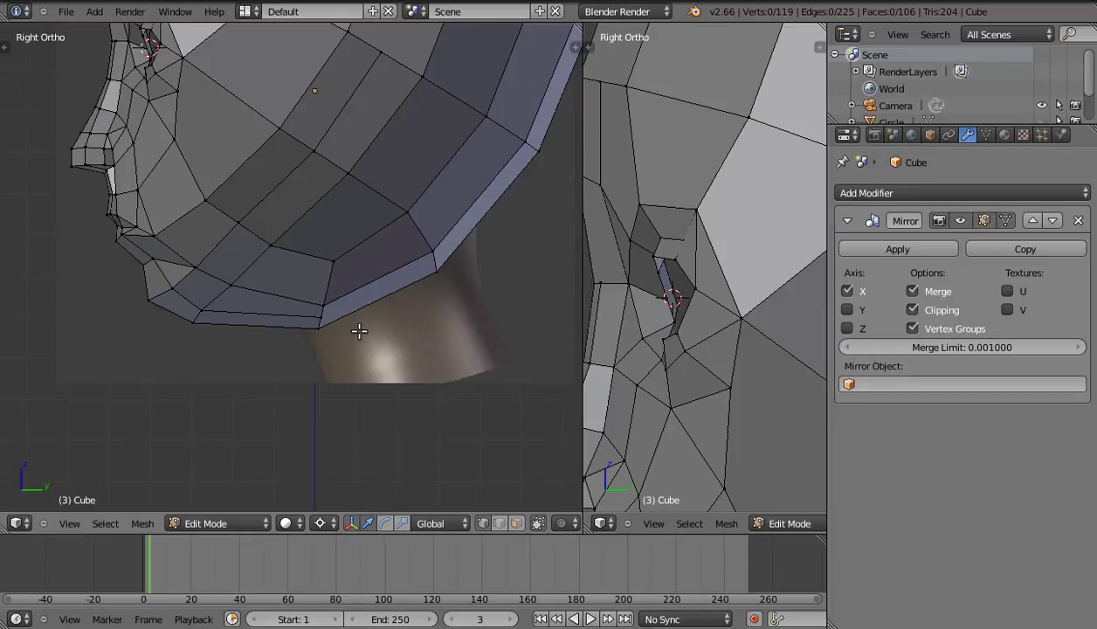
pyautogui.press('z')
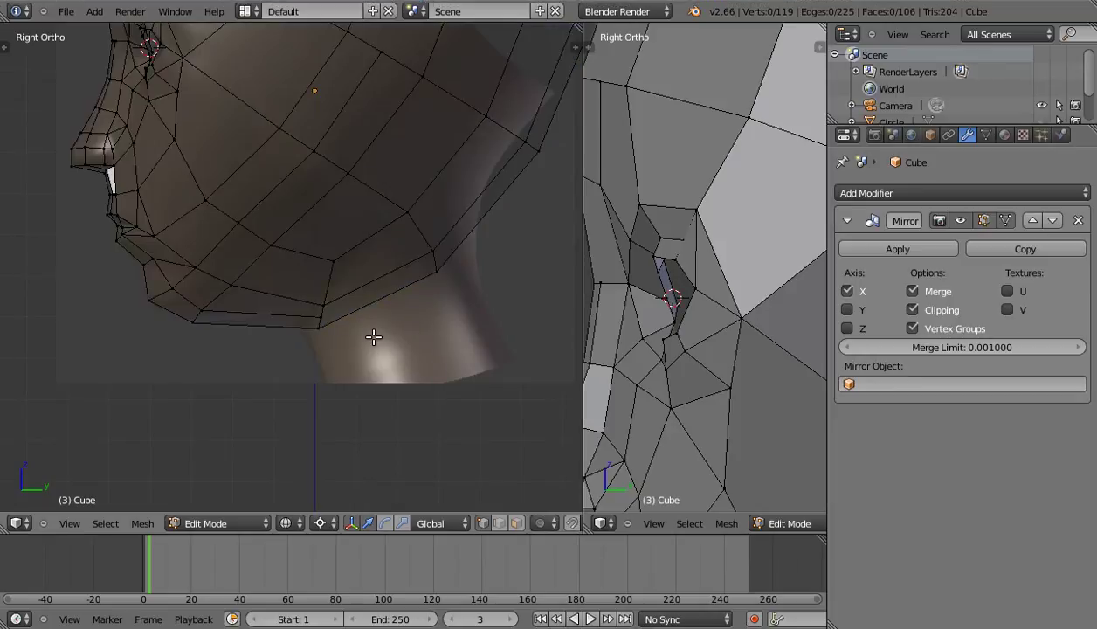
pyautogui.press('c')
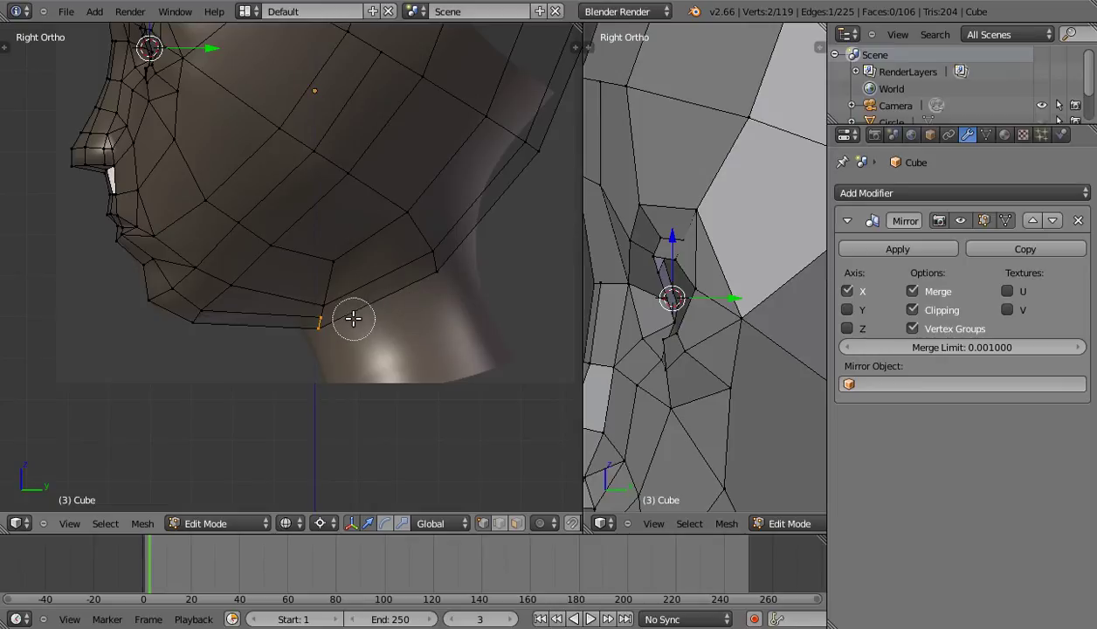
pyautogui.keyDown('shift'); pyautogui.rightClick(318, 316); pyautogui.keyUp('shift')
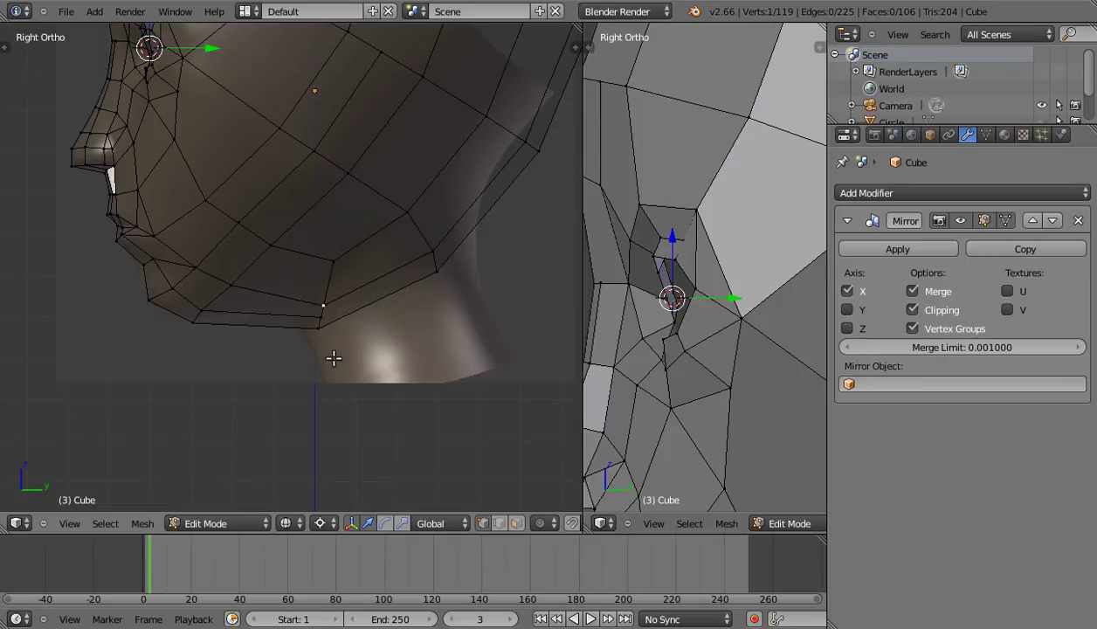
pyautogui.keyDown('shift'); pyautogui.rightClick(328, 306); pyautogui.keyUp('shift')
pyautogui.hotkey('alt', 'm')
pyautogui.click(385, 350)
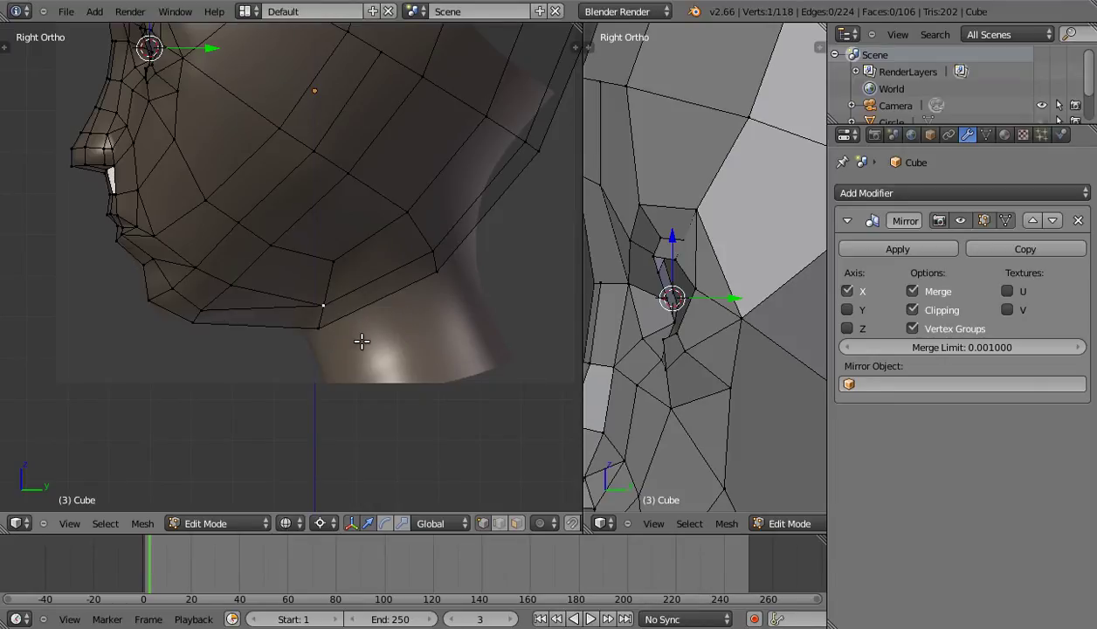
# Extrude the face under the jaw downward into a short neck.
pyautogui.press('c')
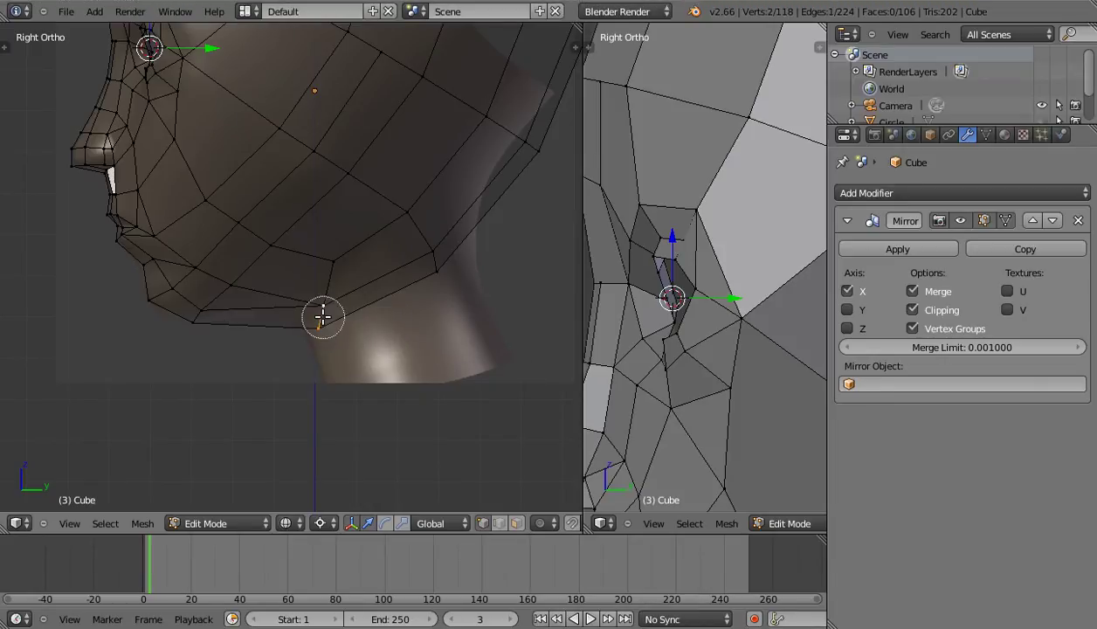
pyautogui.press('a')
pyautogui.press('c')
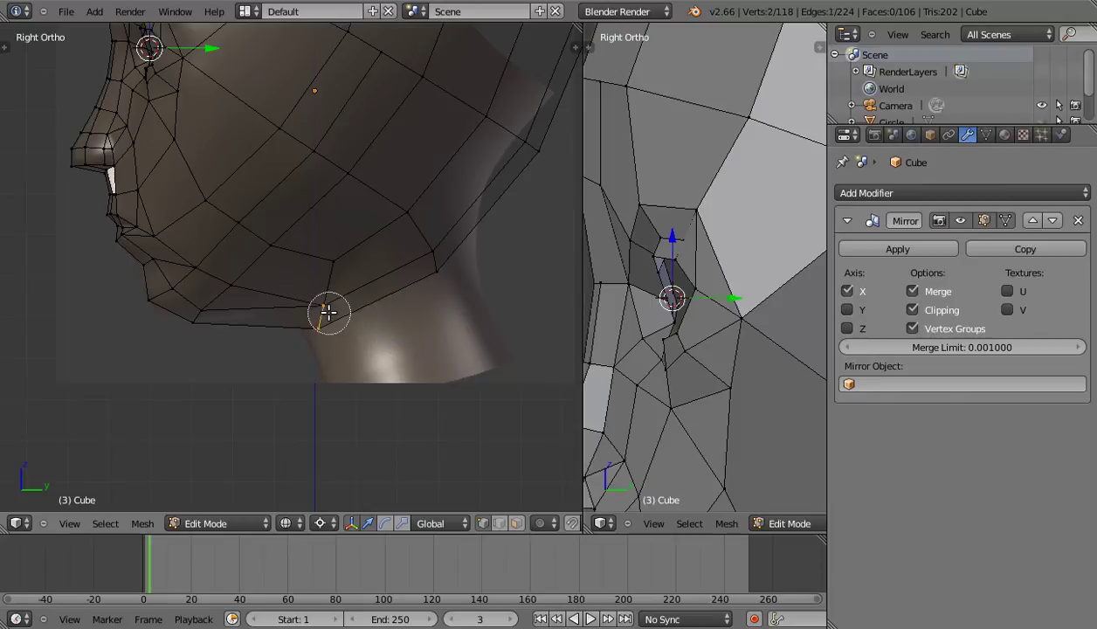
pyautogui.moveTo(437, 268); pyautogui.dragTo(464, 335)
pyautogui.rightClick(415, 368)
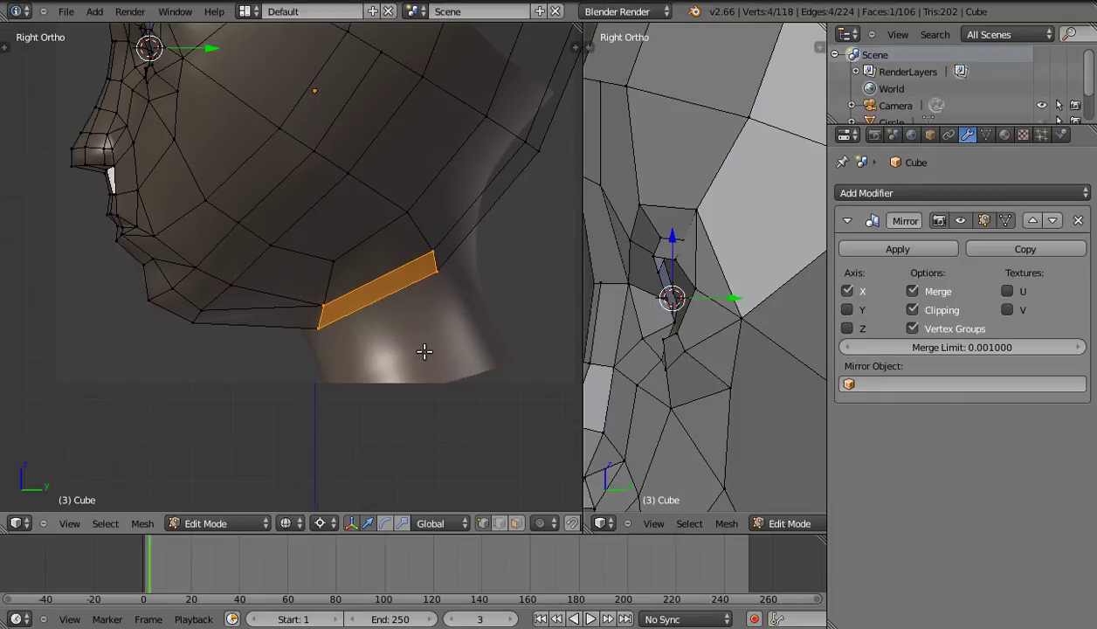
pyautogui.keyDown('shift'); pyautogui.moveTo(424, 351); pyautogui.dragTo(421, 327, button='middle'); pyautogui.keyUp('shift')
pyautogui.press('e')
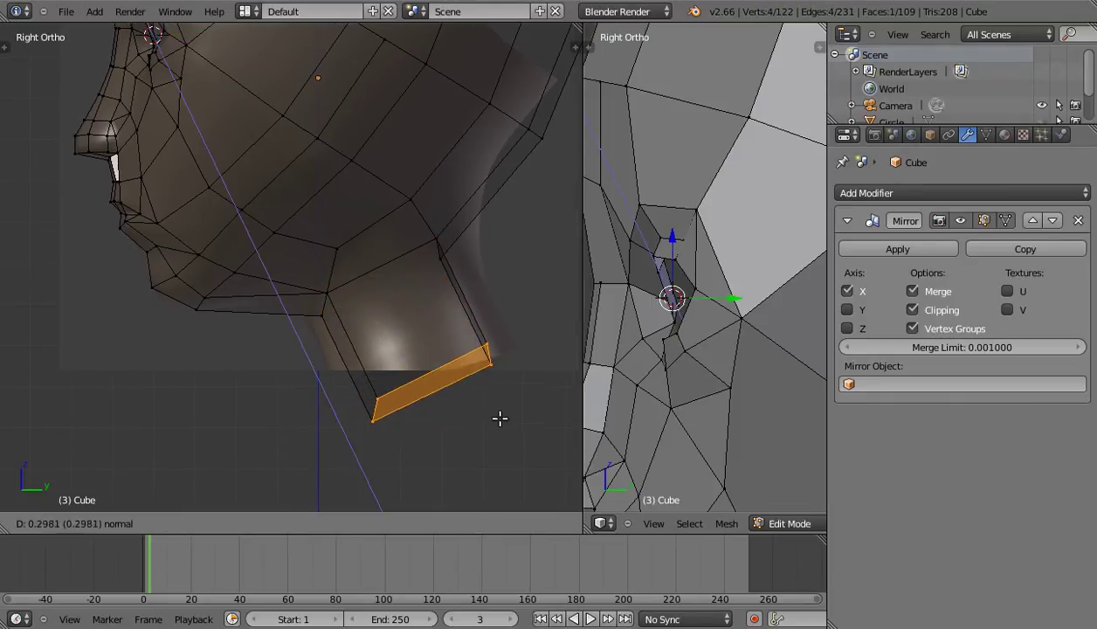
pyautogui.click(501, 423)
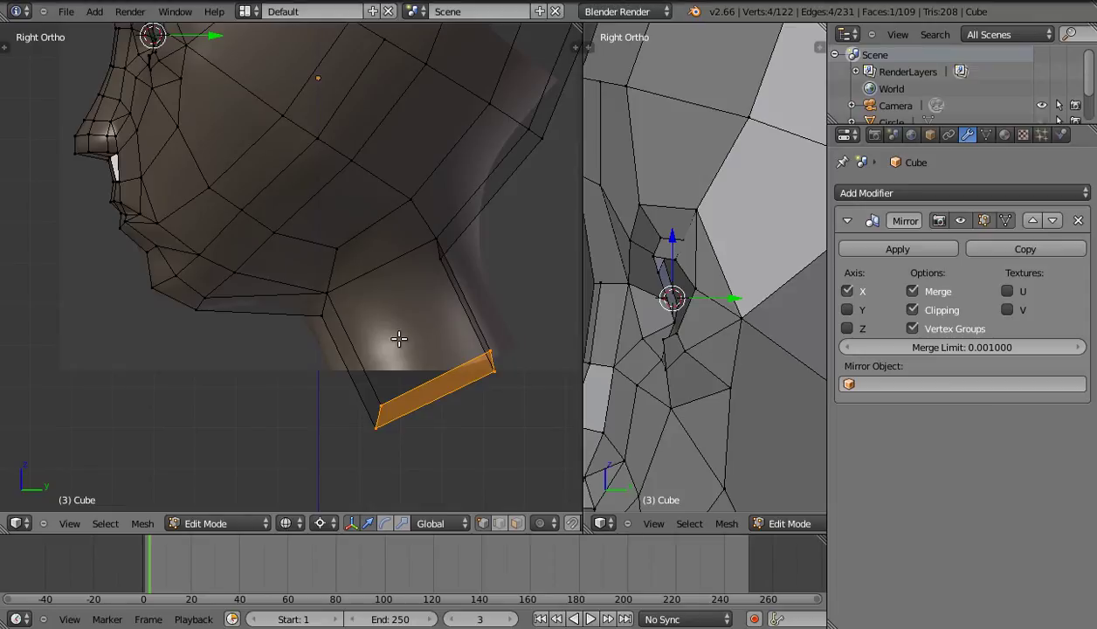
# Move the upper neck vertices near the jaw to follow the side reference.
pyautogui.hotkey('alt', 'z')
pyautogui.keyDown('shift'); pyautogui.moveTo(382, 325); pyautogui.dragTo(359, 323, button='middle'); pyautogui.keyUp('shift')
pyautogui.rightClick(315, 312)
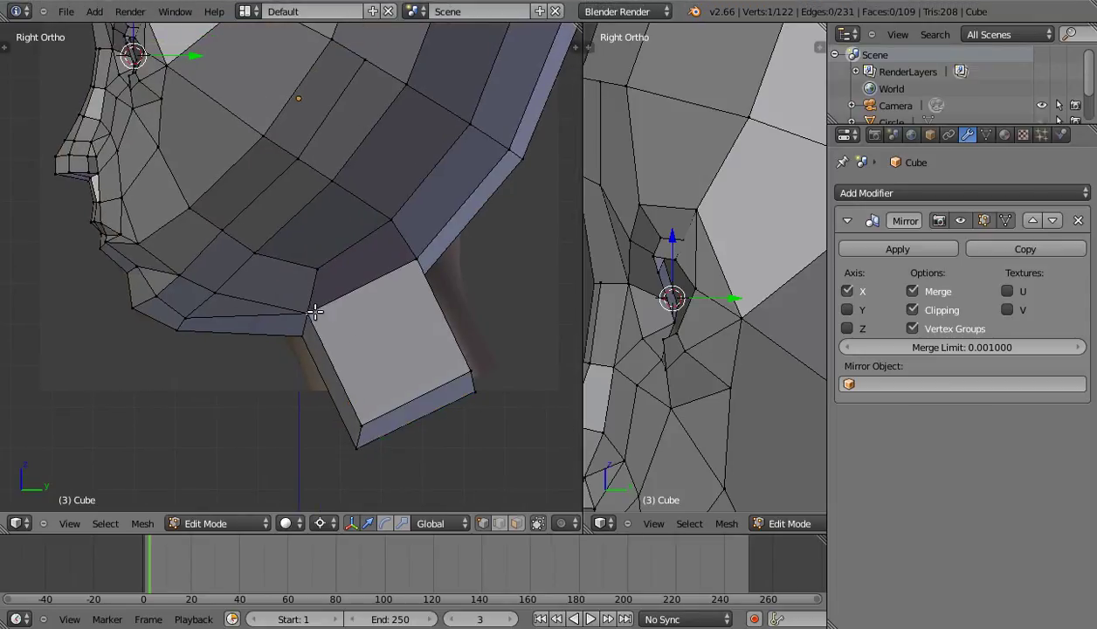
pyautogui.press('g')
pyautogui.click(342, 303)
pyautogui.moveTo(406, 406)
pyautogui.mouseDown(button='middle')
pyautogui.moveTo(363, 323)
pyautogui.moveTo(458, 424)
pyautogui.moveTo(448, 256)
pyautogui.mouseUp(button='middle')
pyautogui.press('g')
pyautogui.click(425, 282)
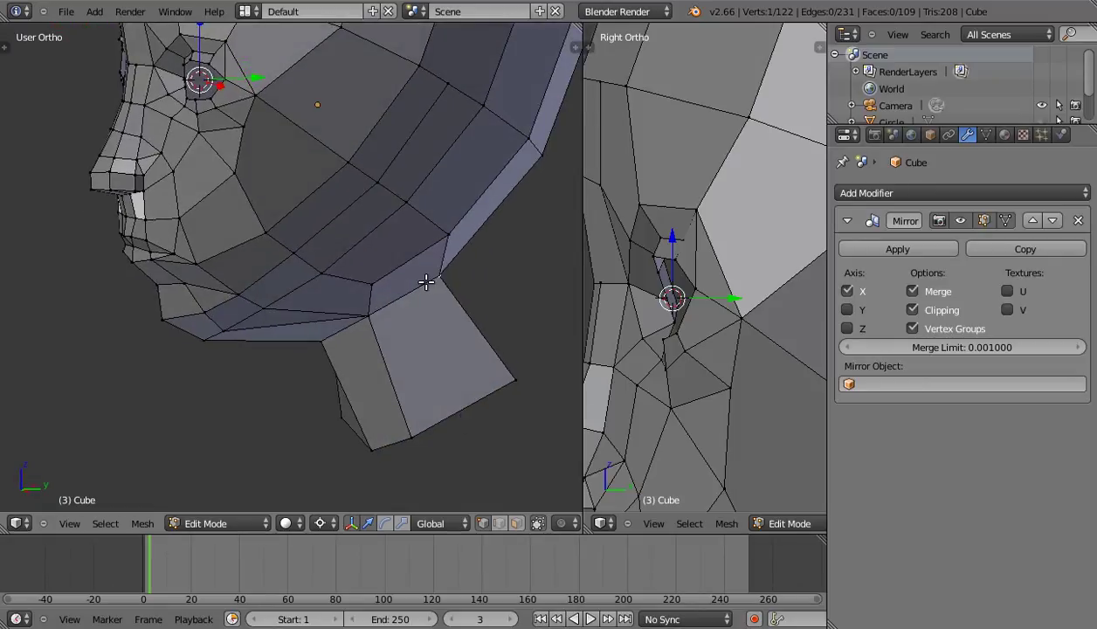
pyautogui.press('KP_3')
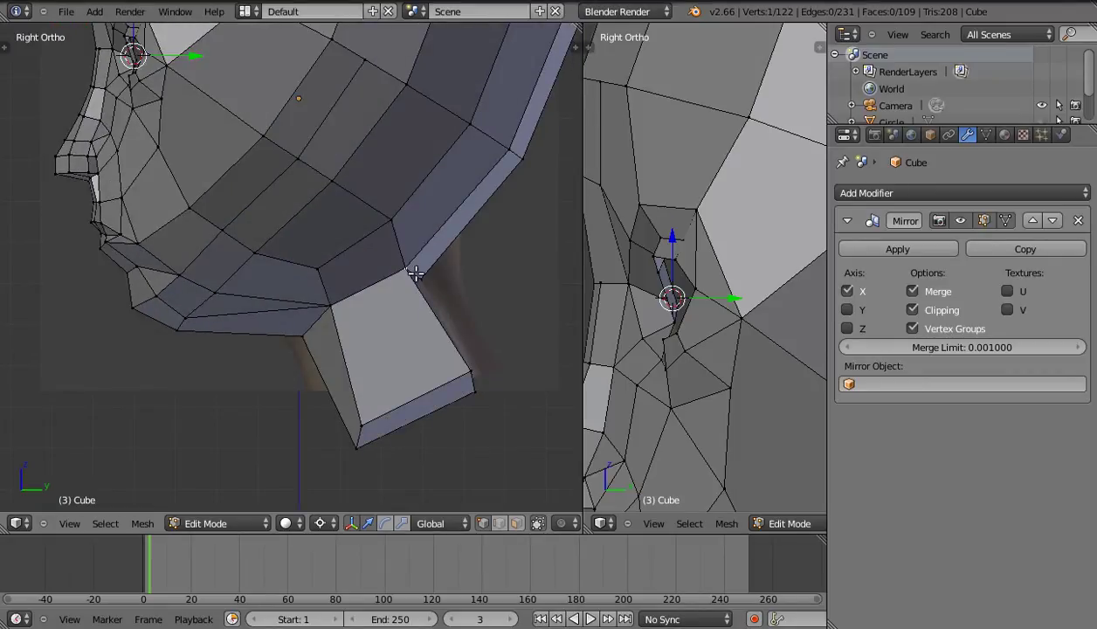
pyautogui.press('g')
pyautogui.click(470, 258)
# Shape the neck's front and lower corner vertices to match the reference profile.
pyautogui.rightClick(416, 263)
pyautogui.press('g')
pyautogui.click(431, 262)
pyautogui.press('g')
pyautogui.click(504, 356)
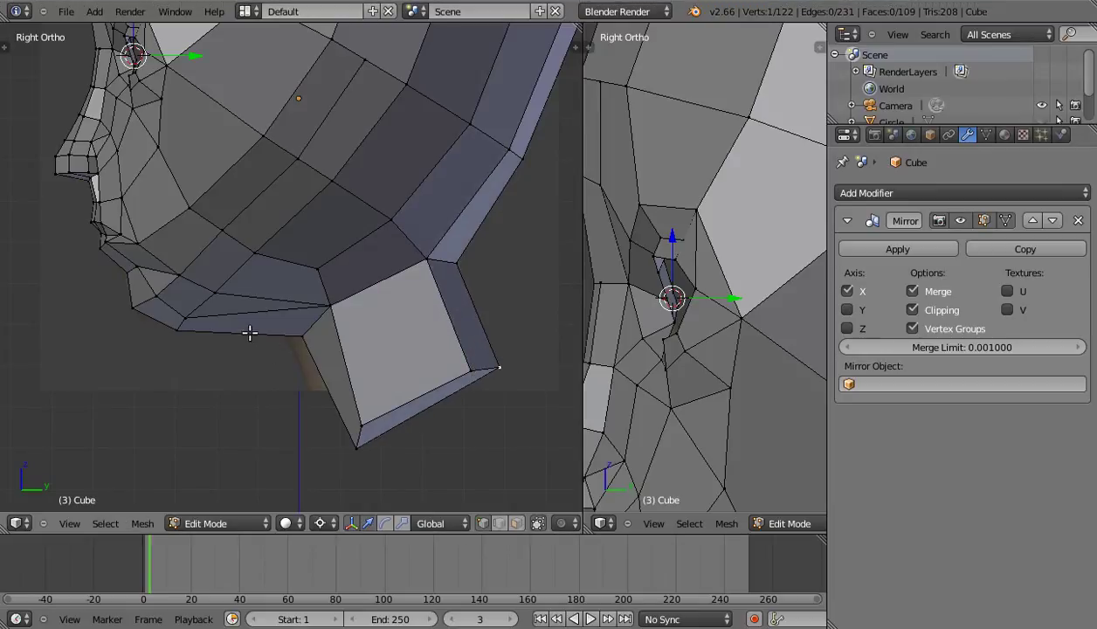
pyautogui.rightClick(294, 337)
pyautogui.press('g')
pyautogui.click(268, 329)
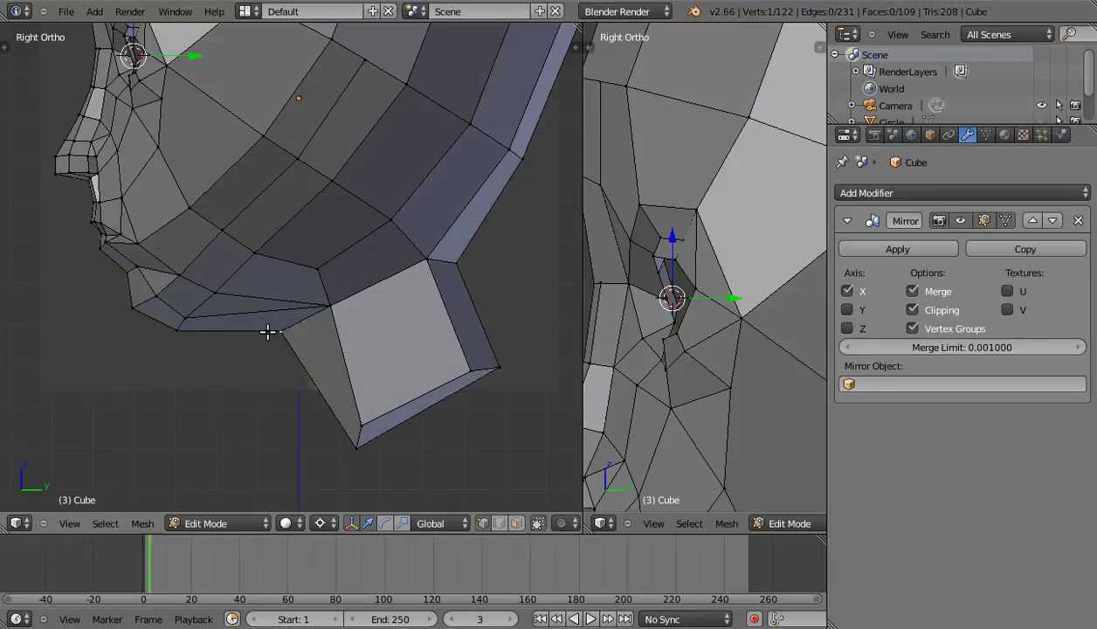
pyautogui.rightClick(353, 443)
pyautogui.press('g')
pyautogui.click(350, 473)
pyautogui.press('g')
pyautogui.click(356, 385)
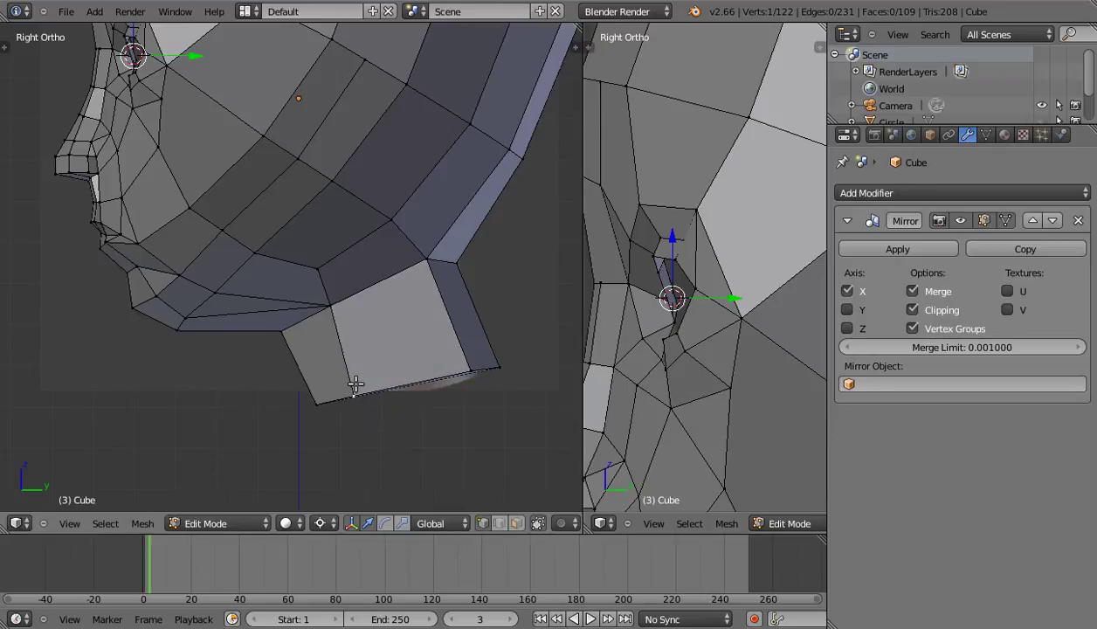
pyautogui.scroll(-3, 298, 392)
pyautogui.moveTo(299, 392); pyautogui.dragTo(375, 384, button='middle')
# Add a centred edge loop around the neck with Ctrl+R.
pyautogui.press('KP_1')
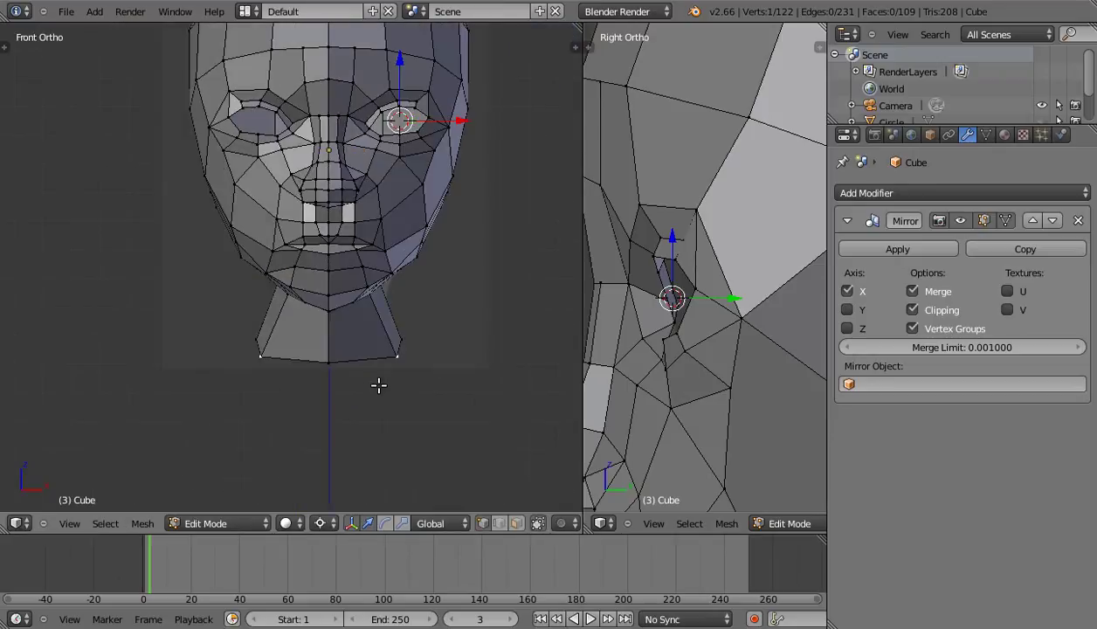
pyautogui.hotkey('alt', 'z')
pyautogui.scroll(2, 380, 386)
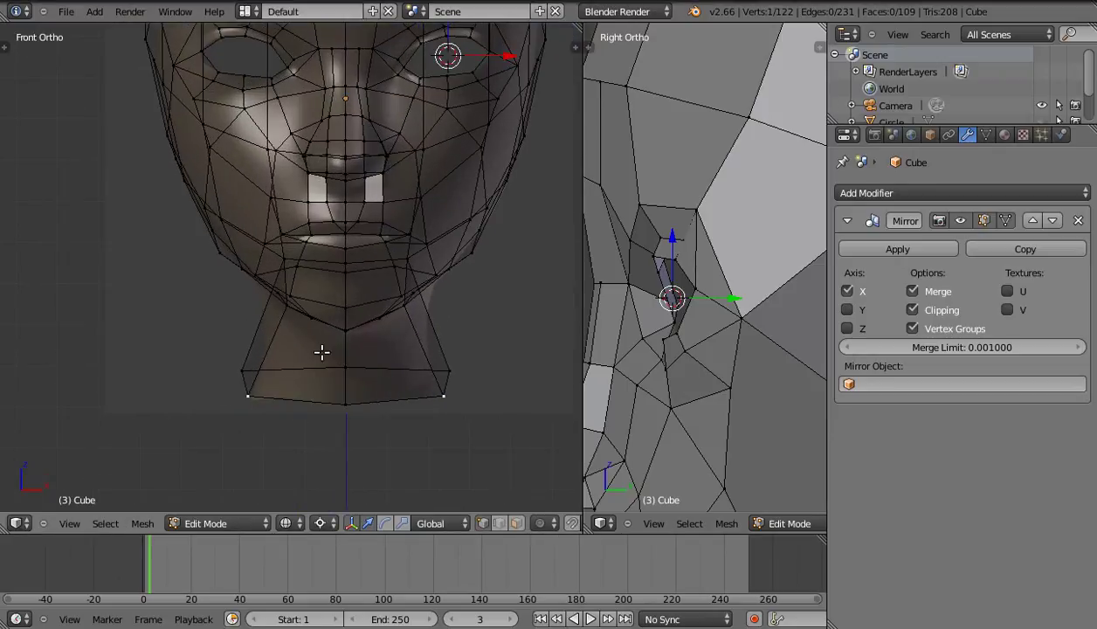
pyautogui.hotkey('ctrl', 'r')
pyautogui.click(408, 342)
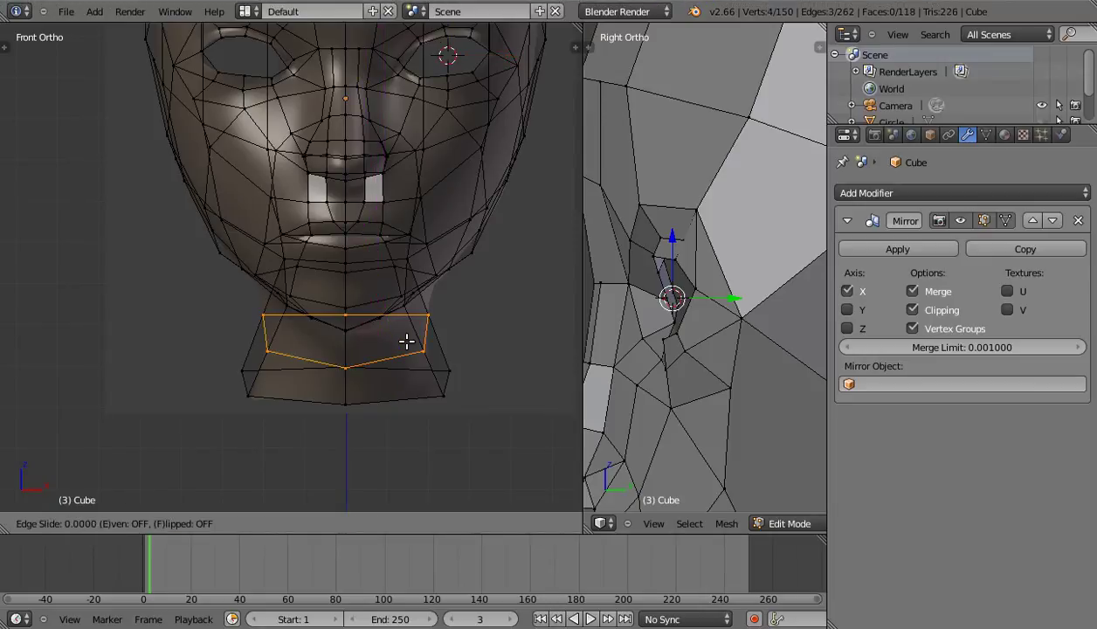
pyautogui.rightClick(407, 339)
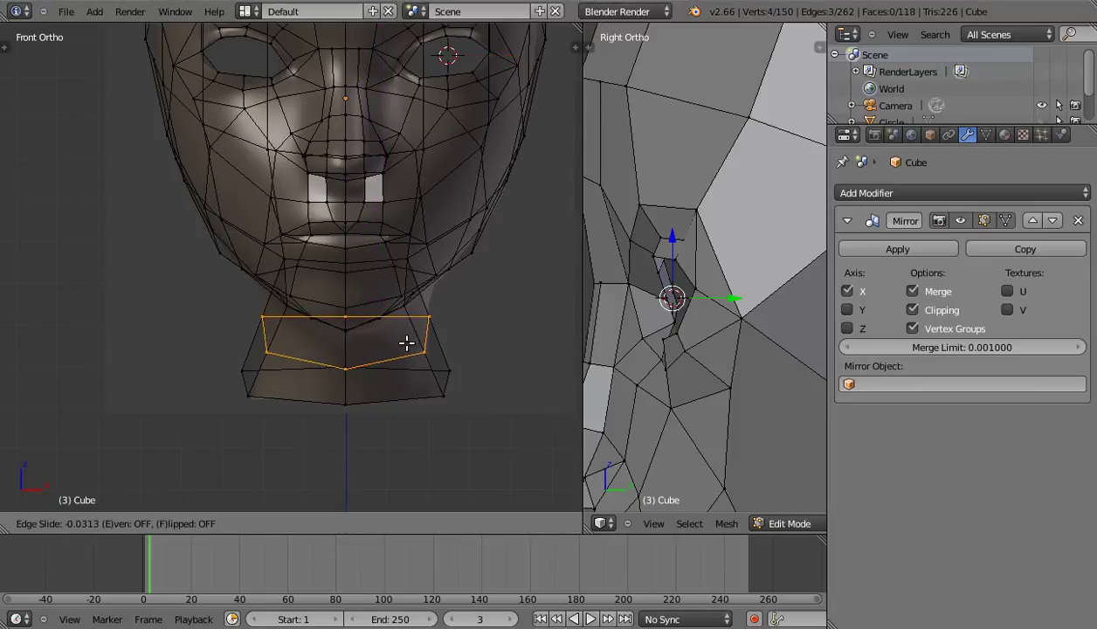
pyautogui.moveTo(452, 368); pyautogui.dragTo(442, 364, button='right')
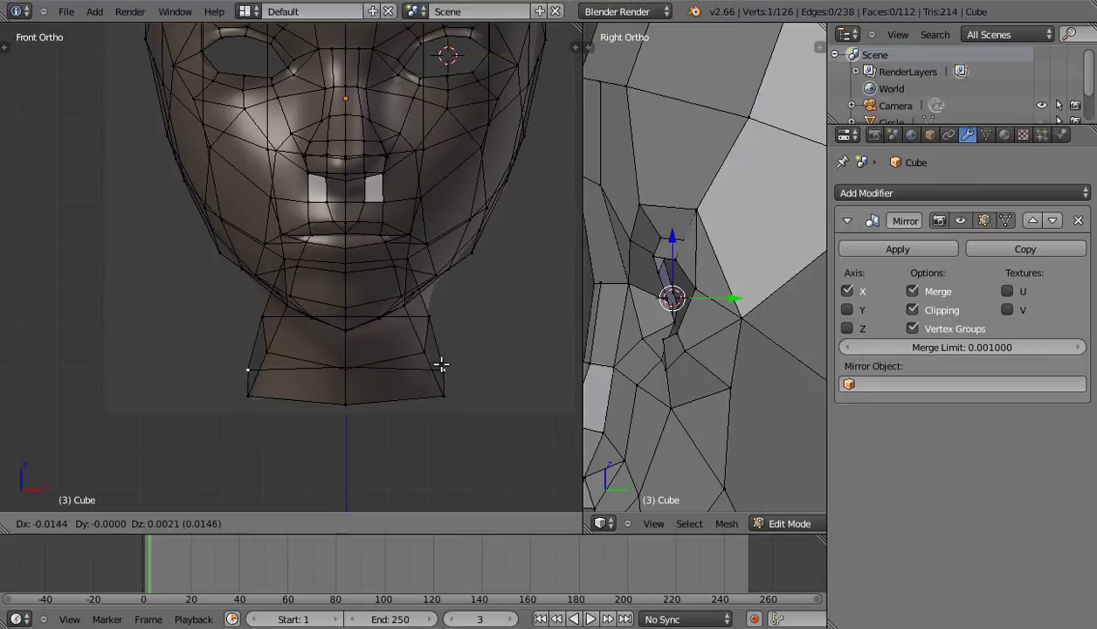
pyautogui.moveTo(426, 311)
pyautogui.mouseDown(button='middle')
pyautogui.moveTo(334, 283)
pyautogui.moveTo(380, 292)
pyautogui.moveTo(430, 326)
pyautogui.mouseUp(button='middle')
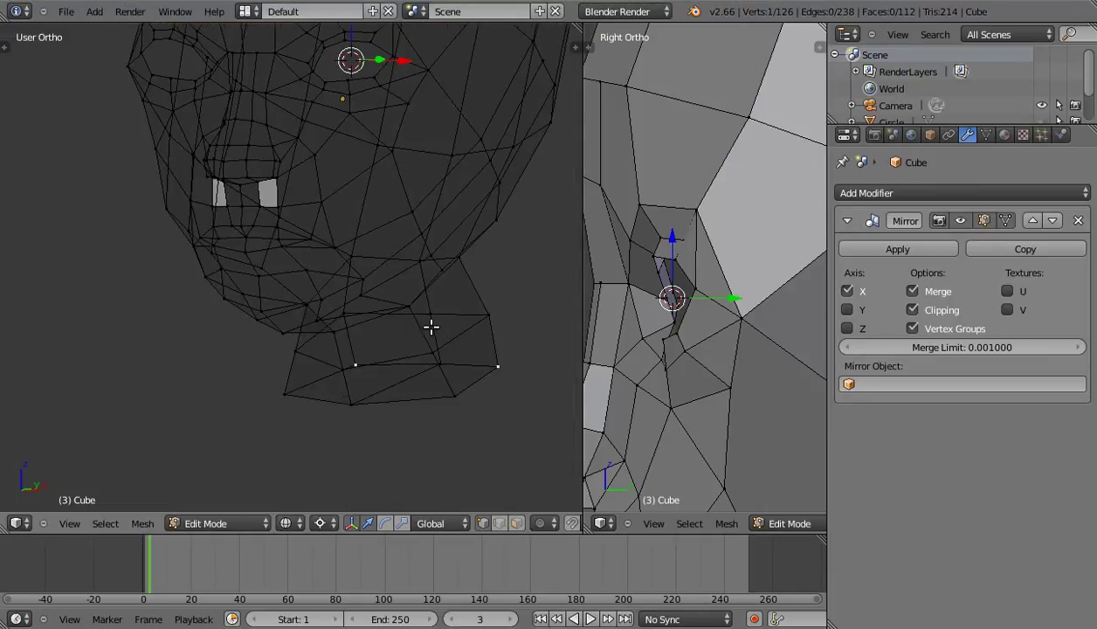
# Refine three jaw vertices in side view, then unhide the body mesh in Object Mode.
pyautogui.press('z')
pyautogui.press('KP_3')
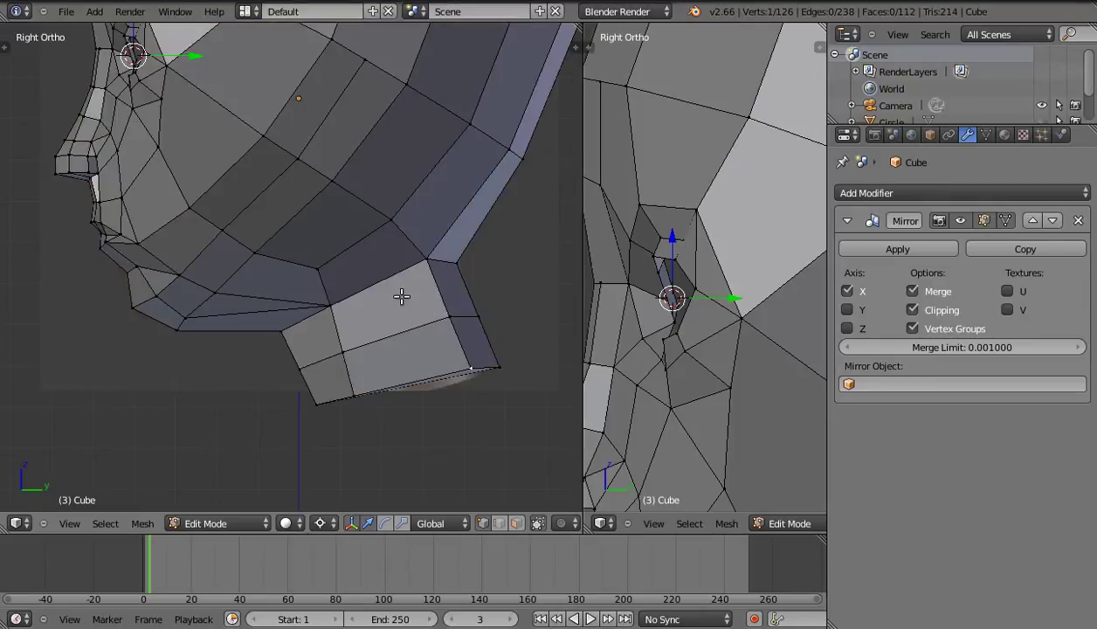
pyautogui.rightClick(330, 302)
pyautogui.press('g')
pyautogui.click(346, 293)
pyautogui.press('g')
pyautogui.click(354, 384)
pyautogui.press('g')
pyautogui.click(378, 386)
pyautogui.moveTo(425, 368); pyautogui.dragTo(406, 274, button='middle')
pyautogui.moveTo(366, 354)
pyautogui.mouseDown(button='middle')
pyautogui.moveTo(362, 260)
pyautogui.moveTo(458, 262)
pyautogui.moveTo(336, 287)
pyautogui.moveTo(385, 302)
pyautogui.moveTo(404, 287)
pyautogui.moveTo(287, 398)
pyautogui.moveTo(405, 365)
pyautogui.moveTo(429, 313)
pyautogui.moveTo(407, 318)
pyautogui.moveTo(419, 323)
pyautogui.moveTo(389, 349)
pyautogui.mouseUp(button='middle')
pyautogui.press('Tab')
pyautogui.hotkey('alt', 'h')
pyautogui.keyDown('shift'); pyautogui.rightClick(389, 387); pyautogui.keyUp('shift')
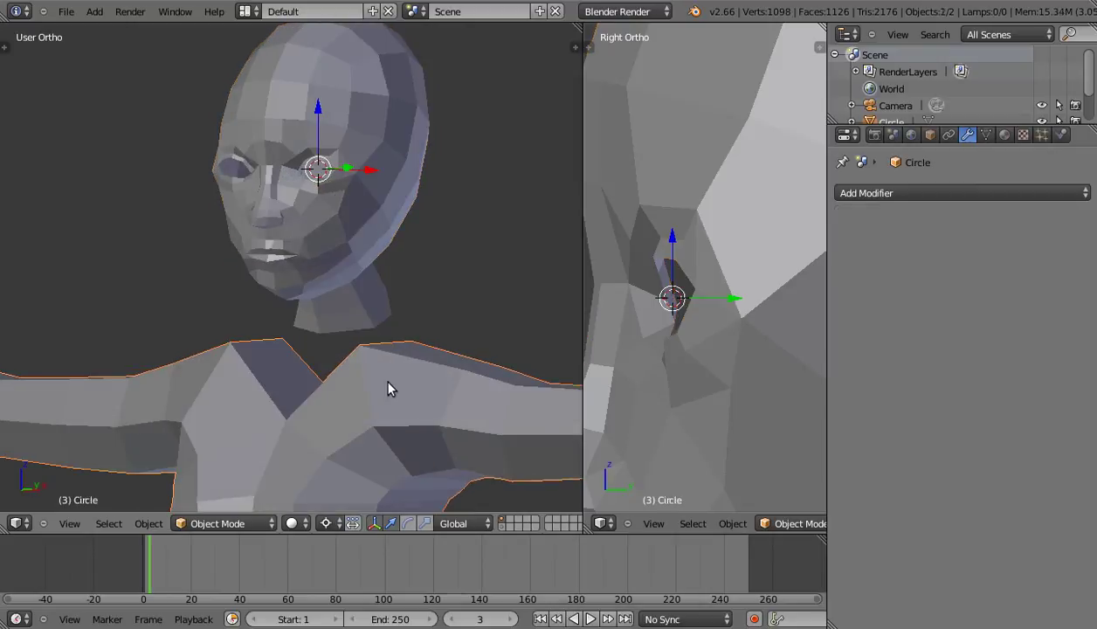
pyautogui.press('Tab')
pyautogui.moveTo(358, 397)
pyautogui.mouseDown(button='middle')
pyautogui.moveTo(392, 385)
pyautogui.moveTo(437, 395)
pyautogui.mouseUp(button='middle')
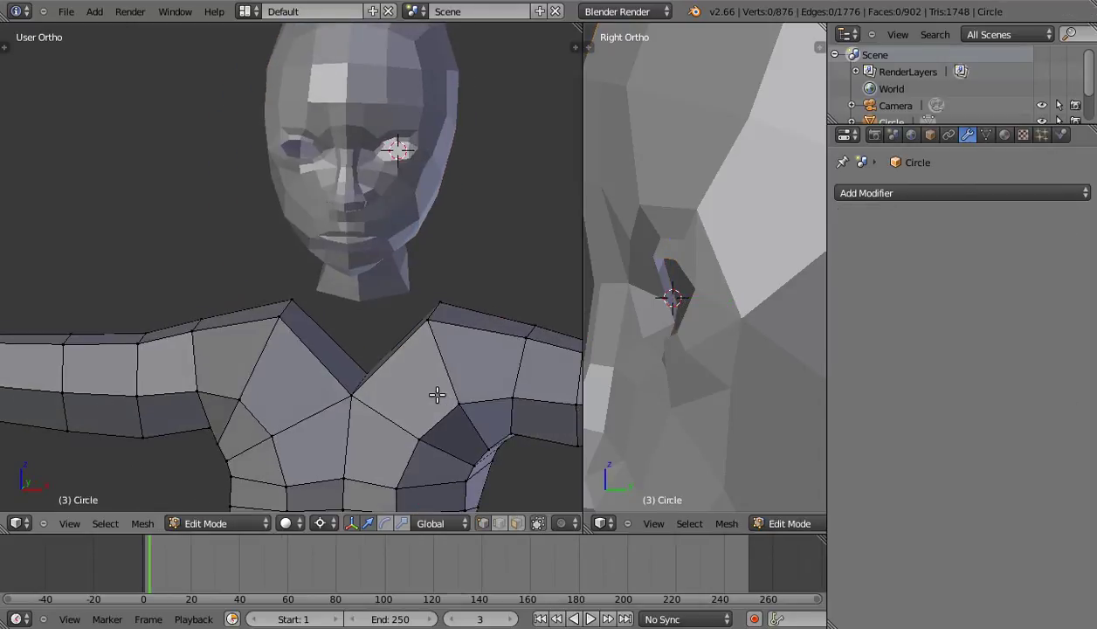
pyautogui.moveTo(281, 317); pyautogui.dragTo(290, 346, button='middle')
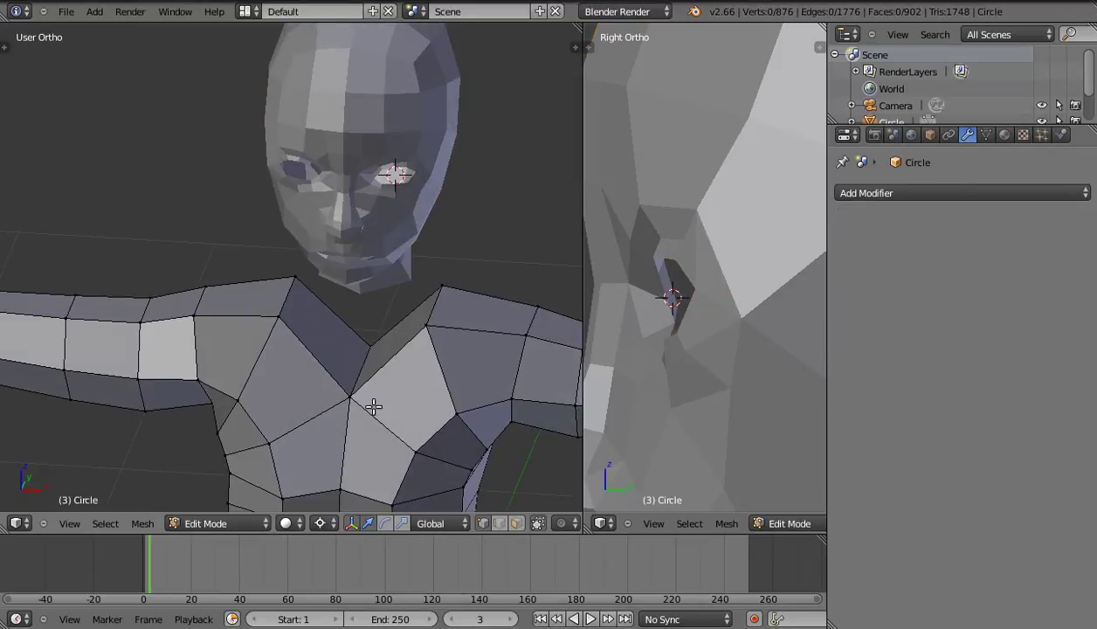
pyautogui.moveTo(404, 326)
pyautogui.mouseDown(button='middle')
pyautogui.moveTo(382, 350)
pyautogui.moveTo(329, 299)
pyautogui.moveTo(213, 304)
pyautogui.moveTo(367, 328)
pyautogui.mouseUp(button='middle')
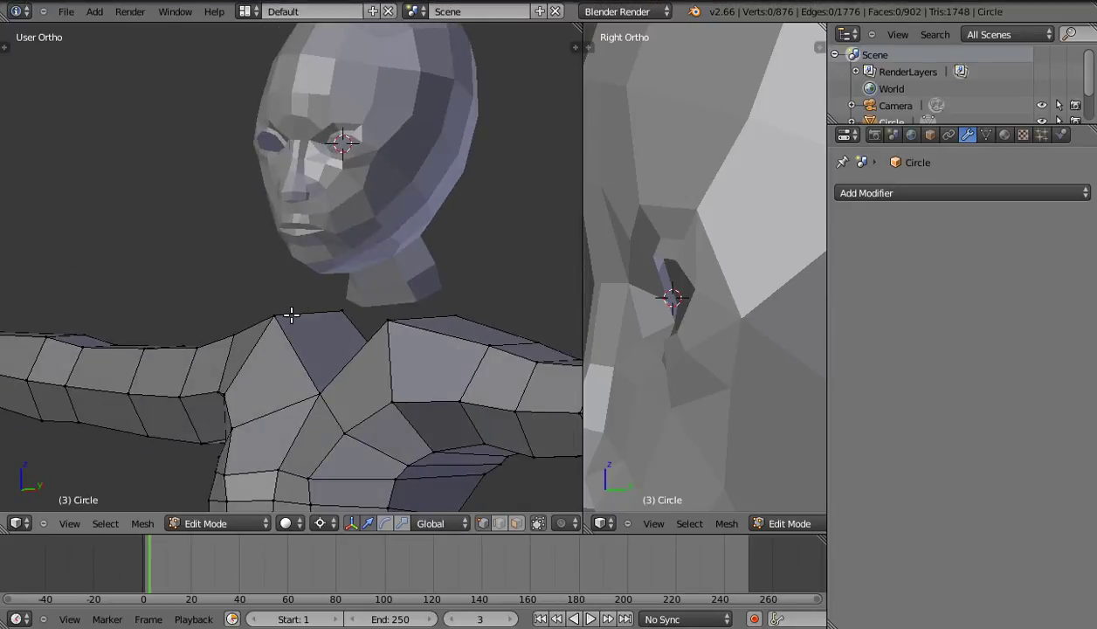
pyautogui.press('Tab')
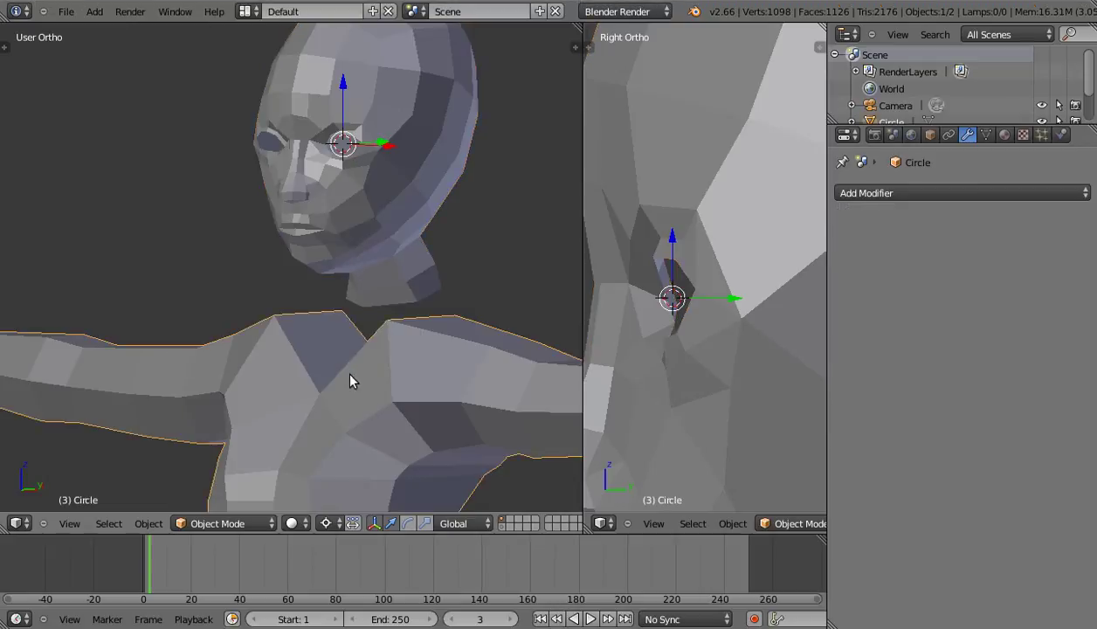
# Hide the body mesh and enter Edit Mode on the head.
pyautogui.press('h')
pyautogui.rightClick(337, 214)
pyautogui.press('Tab')
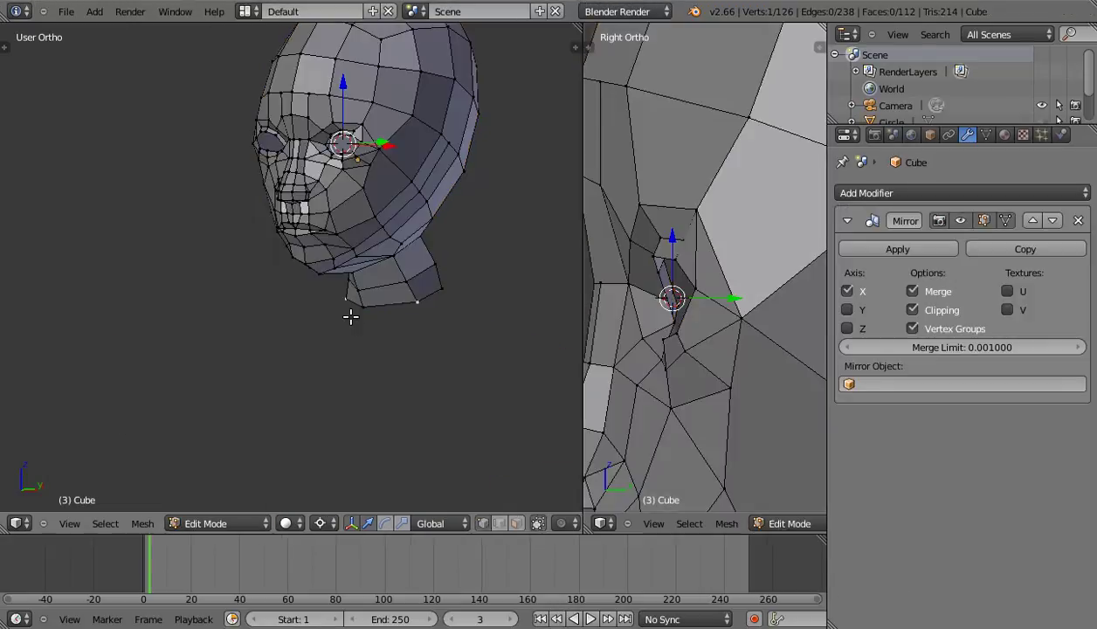
# Inspect the head from side and three-quarter views, then return to Object Mode.
pyautogui.moveTo(350, 317); pyautogui.dragTo(264, 319, button='middle')
pyautogui.press('KP_3')
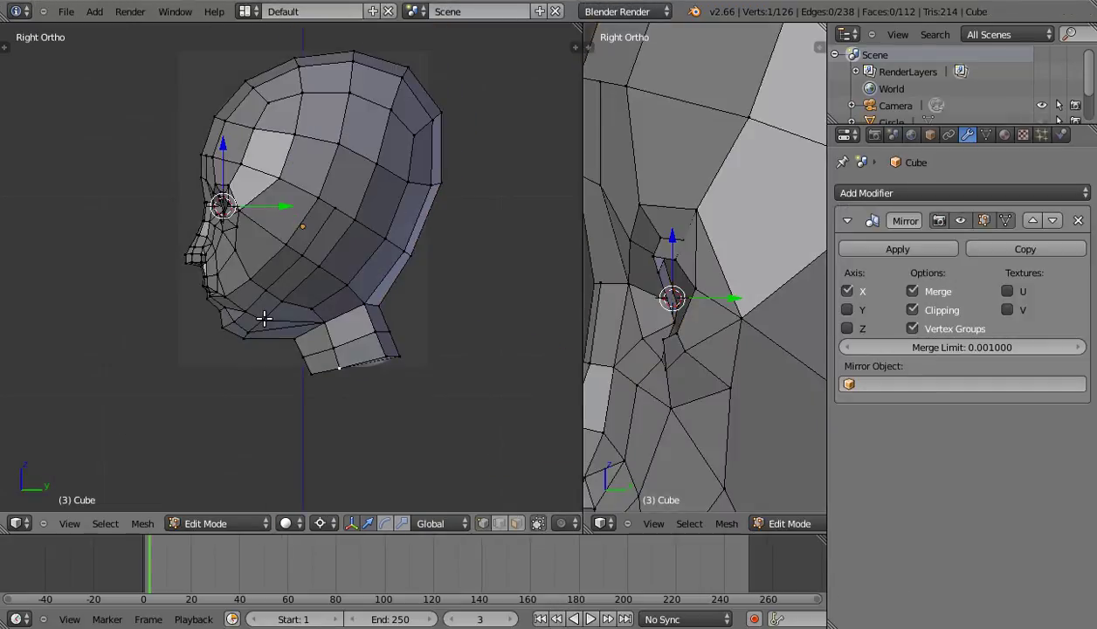
pyautogui.click(763, 4)
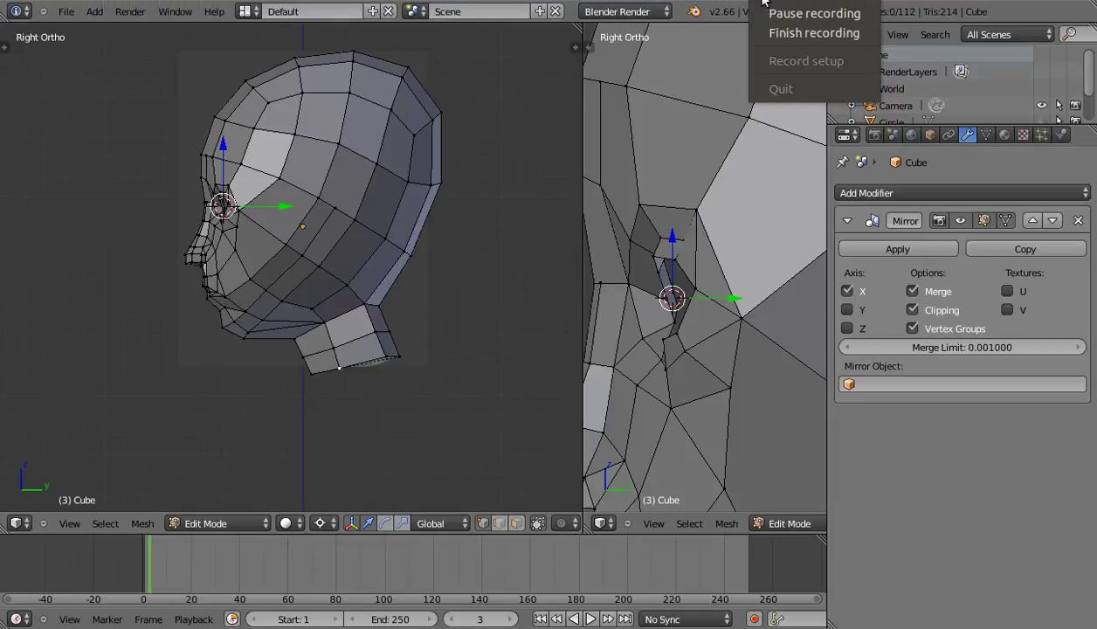
pyautogui.click(769, 13)
pyautogui.moveTo(259, 276); pyautogui.dragTo(356, 283, button='middle')
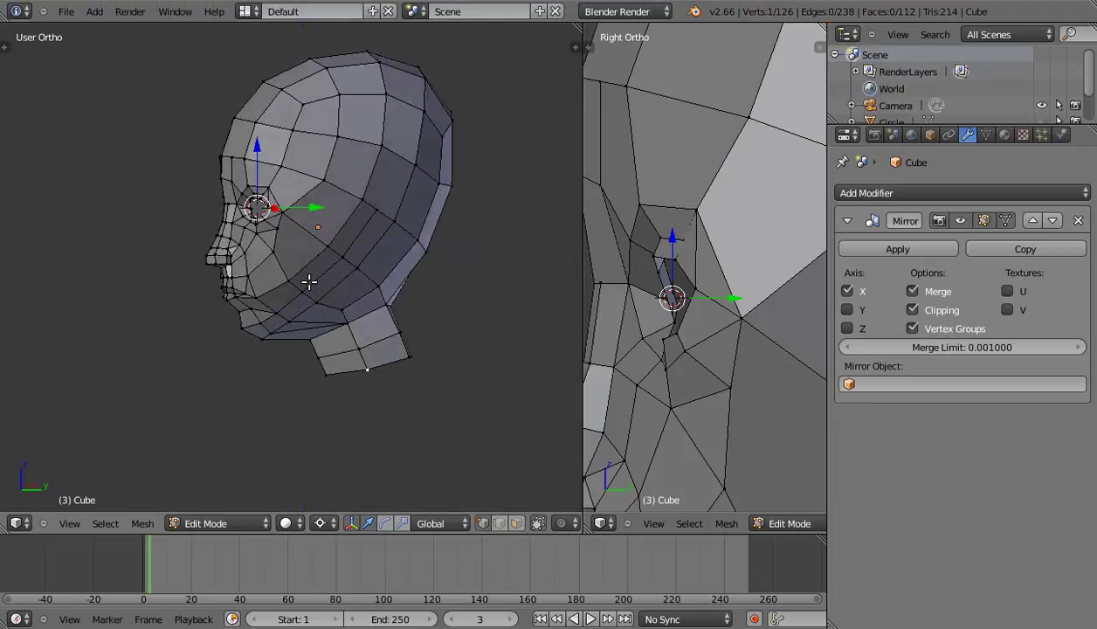
pyautogui.scroll(3, 354, 280)
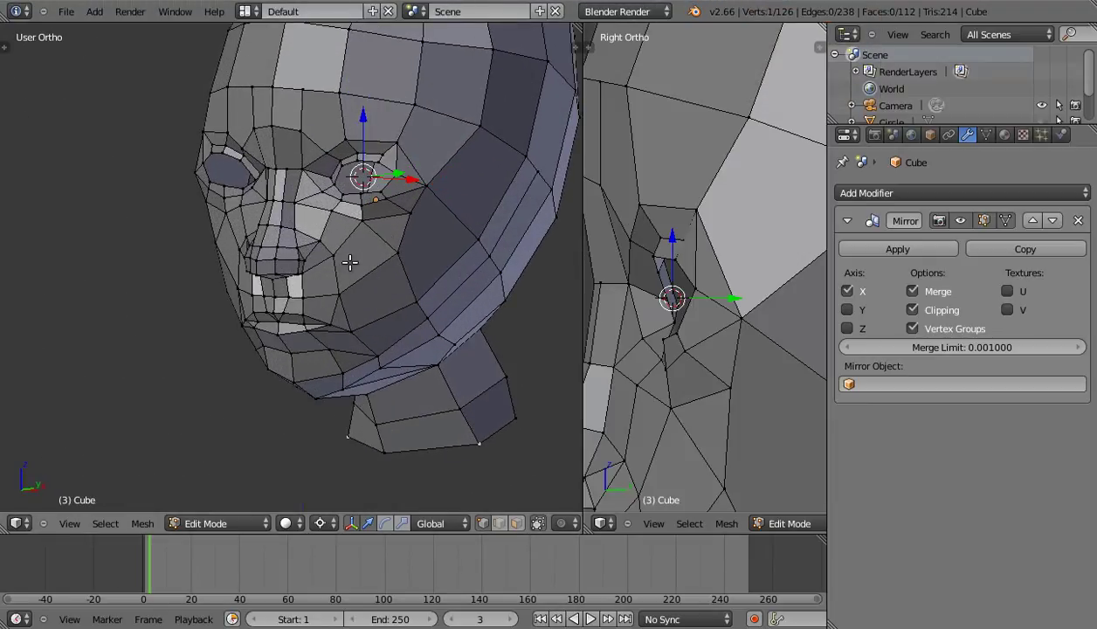
pyautogui.scroll(-2, 348, 268)
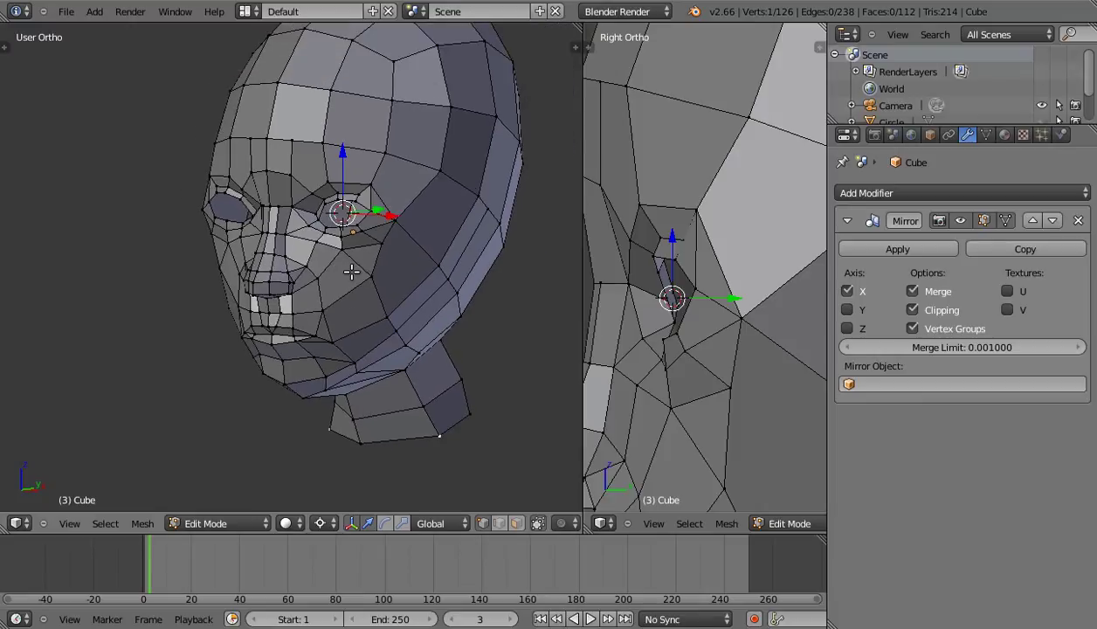
pyautogui.press('Tab')
pyautogui.scroll(-2, 347, 277)
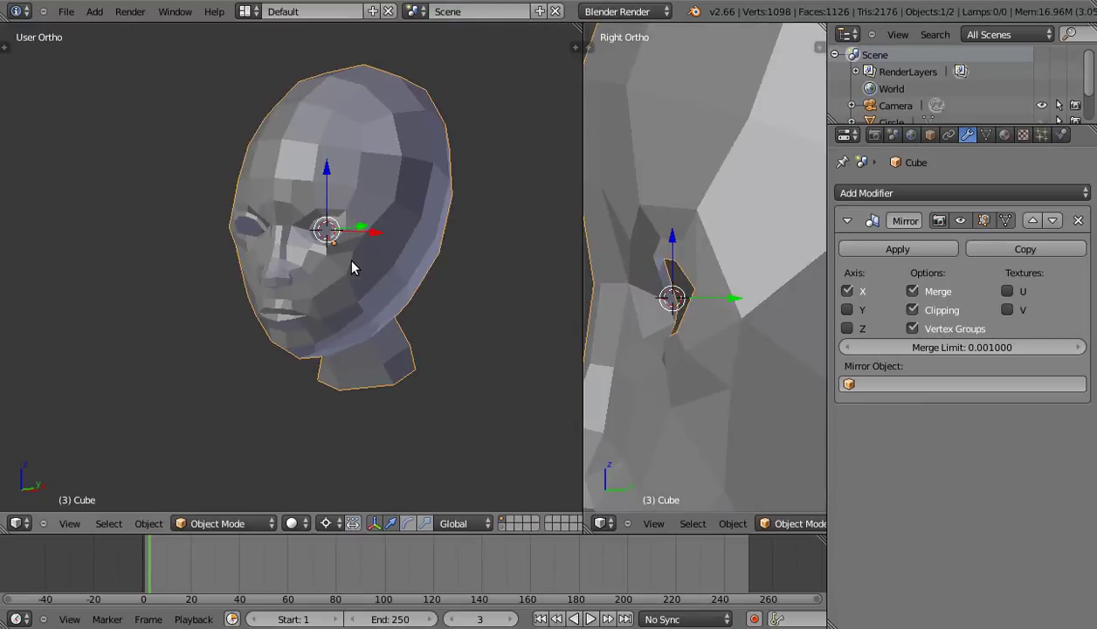
# Add a level-1 Subdivision Surface modifier to the head and shade it smooth.
pyautogui.hotkey('ctrl', '1')
pyautogui.moveTo(341, 272)
pyautogui.mouseDown(button='middle')
pyautogui.moveTo(337, 292)
pyautogui.moveTo(357, 288)
pyautogui.mouseUp(button='middle')
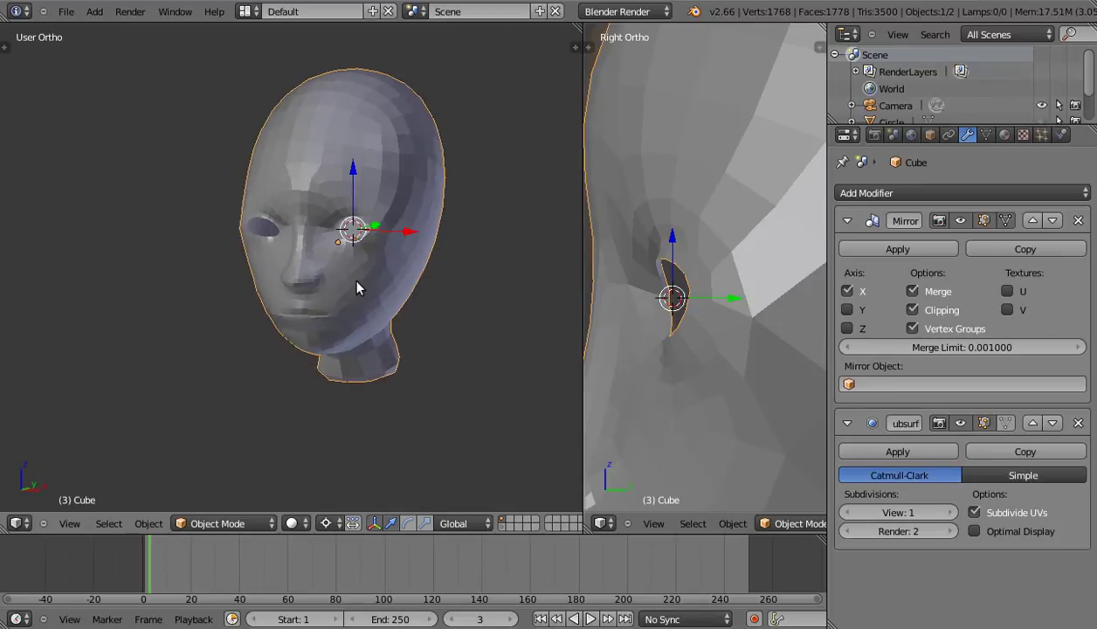
pyautogui.press('t')
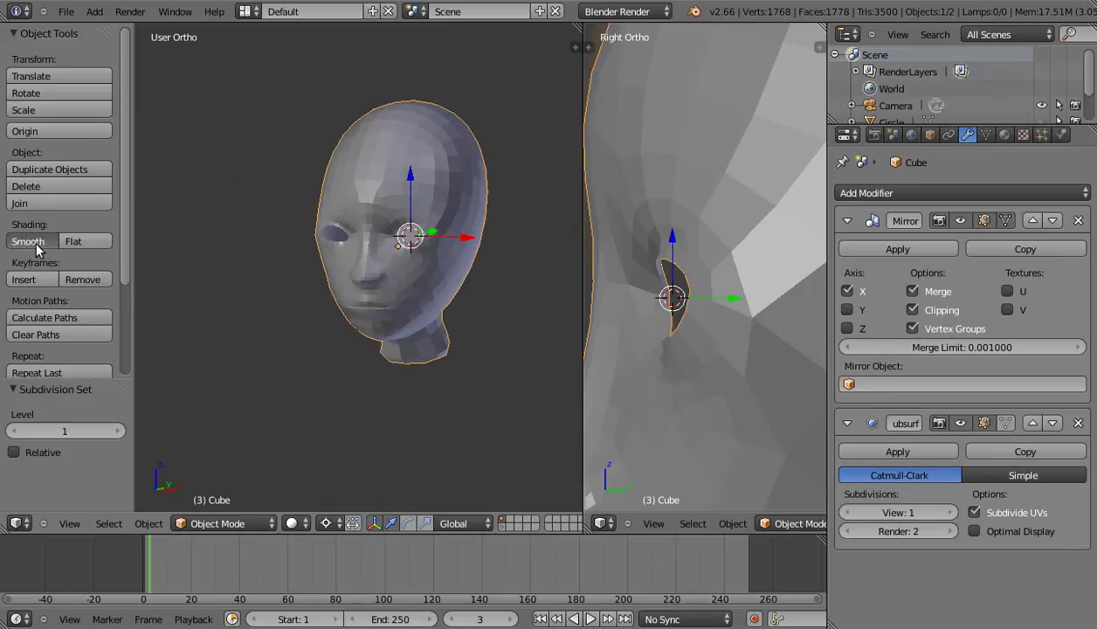
pyautogui.click(36, 245)
pyautogui.scroll(2, 328, 284)
pyautogui.moveTo(358, 253); pyautogui.dragTo(426, 216, button='middle')
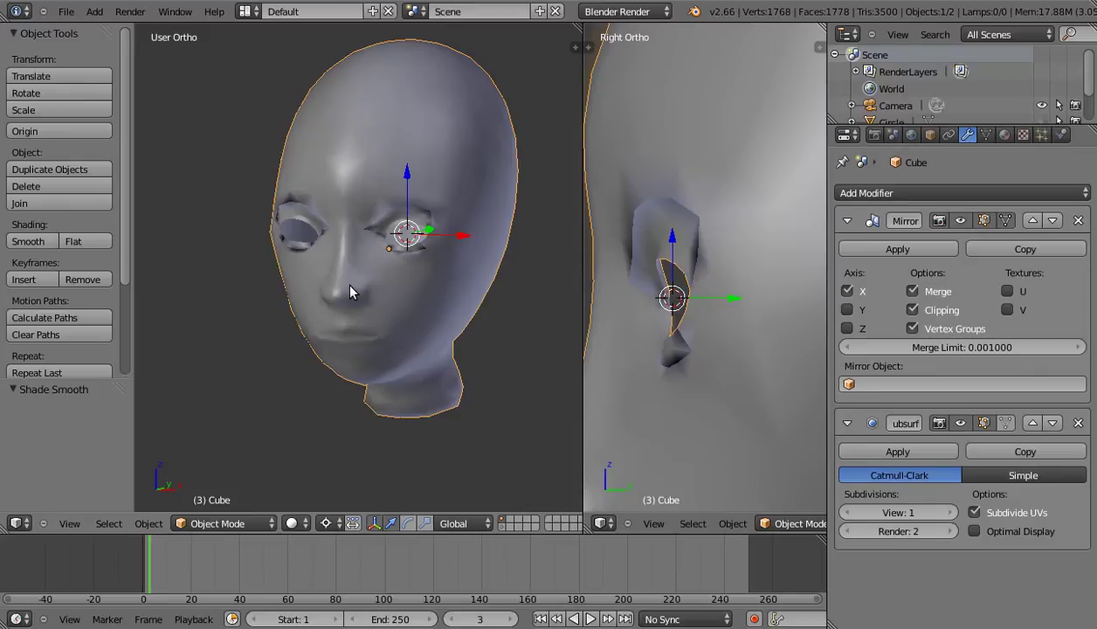
# Recalculate the normals of all head vertices so they face outward consistently.
pyautogui.press('Tab')
pyautogui.scroll(2, 331, 323)
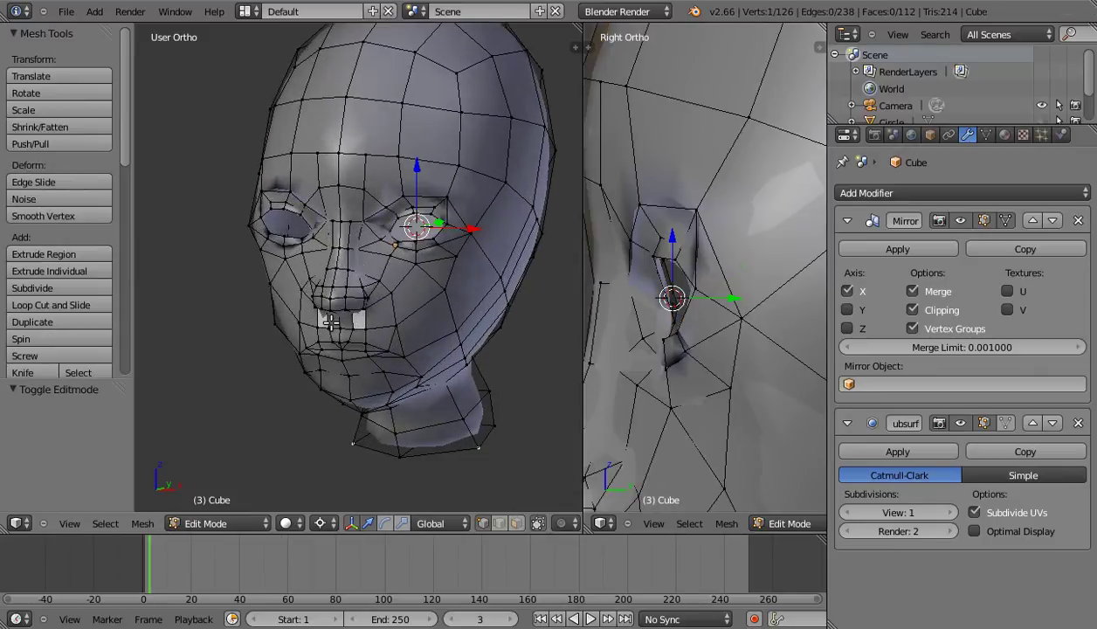
pyautogui.press('a')
pyautogui.press('a')
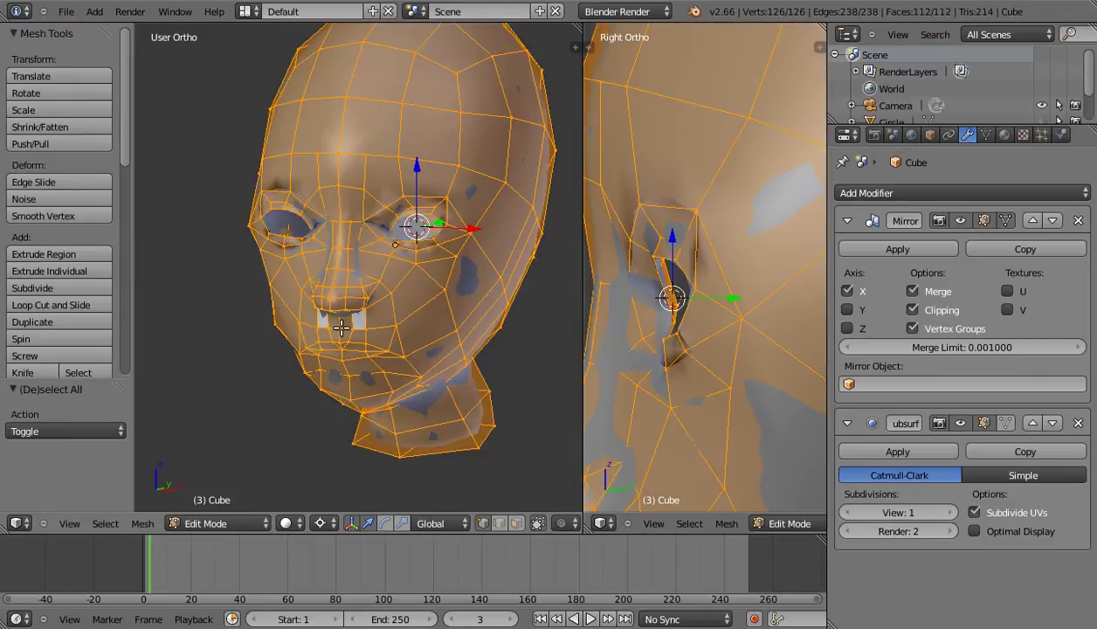
pyautogui.hotkey('ctrl', 'n')
pyautogui.scroll(1, 340, 327)
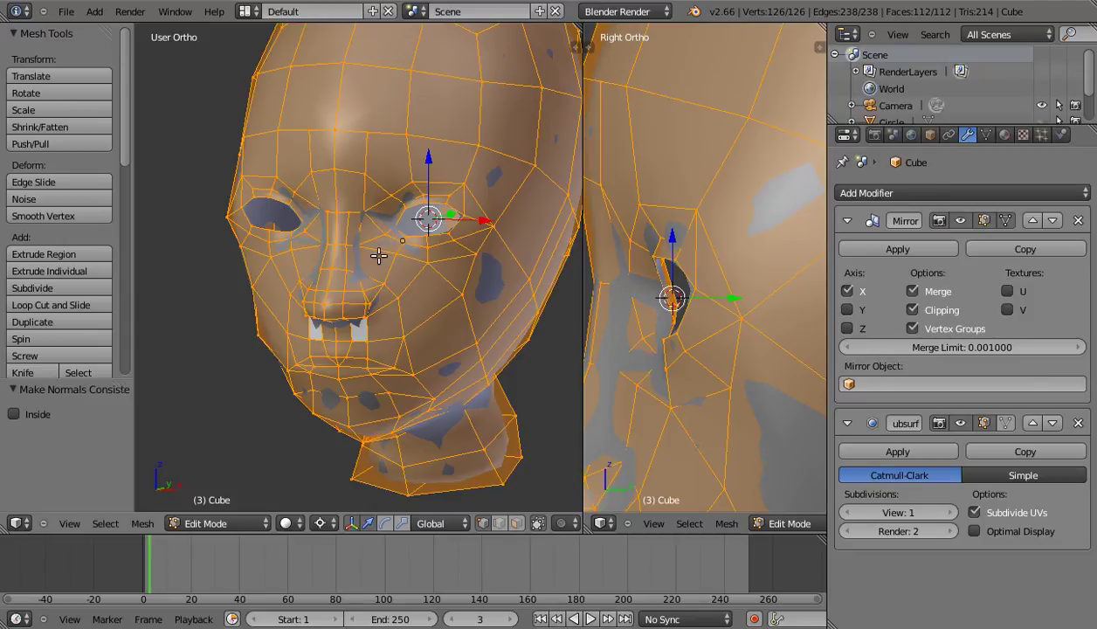
pyautogui.press('Tab')
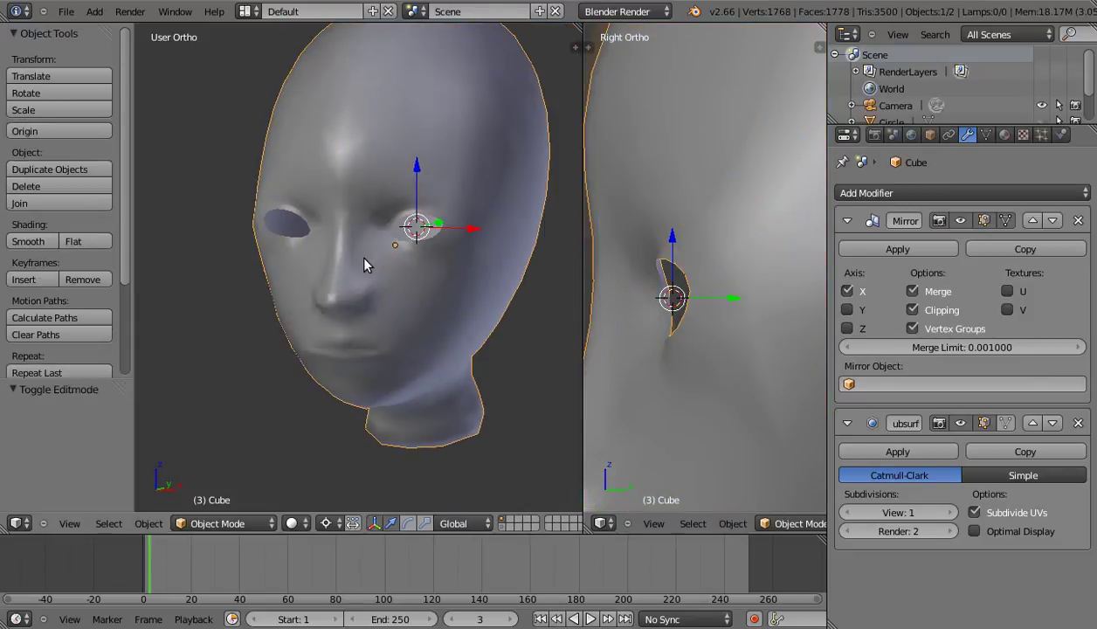
# In Edit Mode, select the mouth-line edge and move it slightly down.
pyautogui.press('t')
pyautogui.moveTo(366, 270)
pyautogui.mouseDown(button='middle')
pyautogui.moveTo(421, 286)
pyautogui.moveTo(421, 269)
pyautogui.moveTo(392, 318)
pyautogui.moveTo(354, 320)
pyautogui.moveTo(372, 311)
pyautogui.mouseUp(button='middle')
pyautogui.scroll(2, 320, 332)
pyautogui.moveTo(318, 379)
pyautogui.mouseDown(button='middle')
pyautogui.moveTo(342, 342)
pyautogui.moveTo(309, 325)
pyautogui.mouseUp(button='middle')
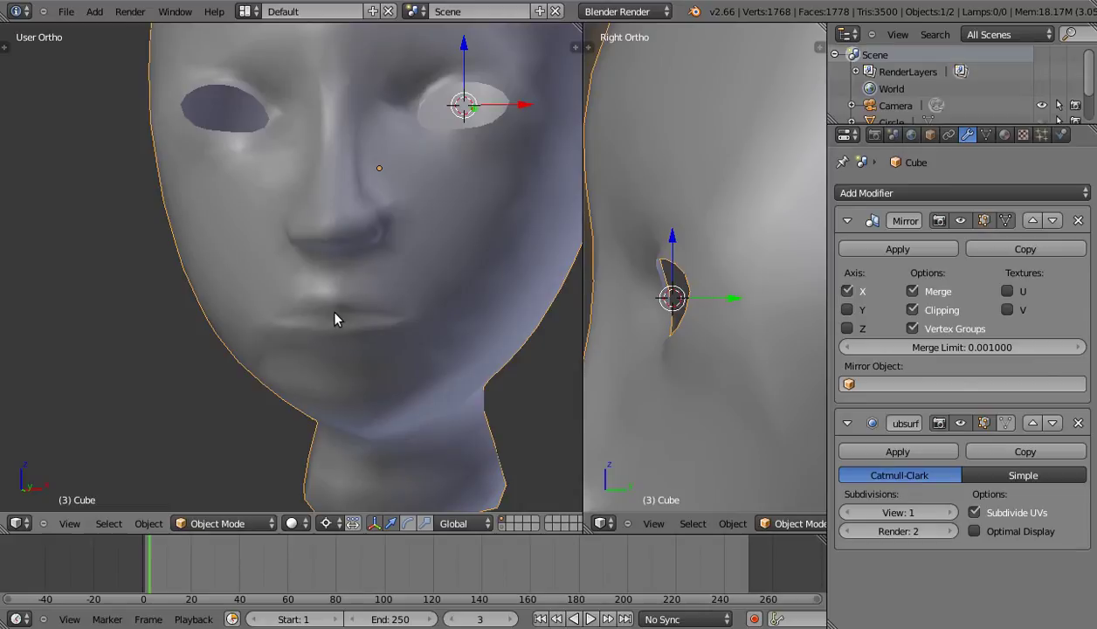
pyautogui.press('Tab')
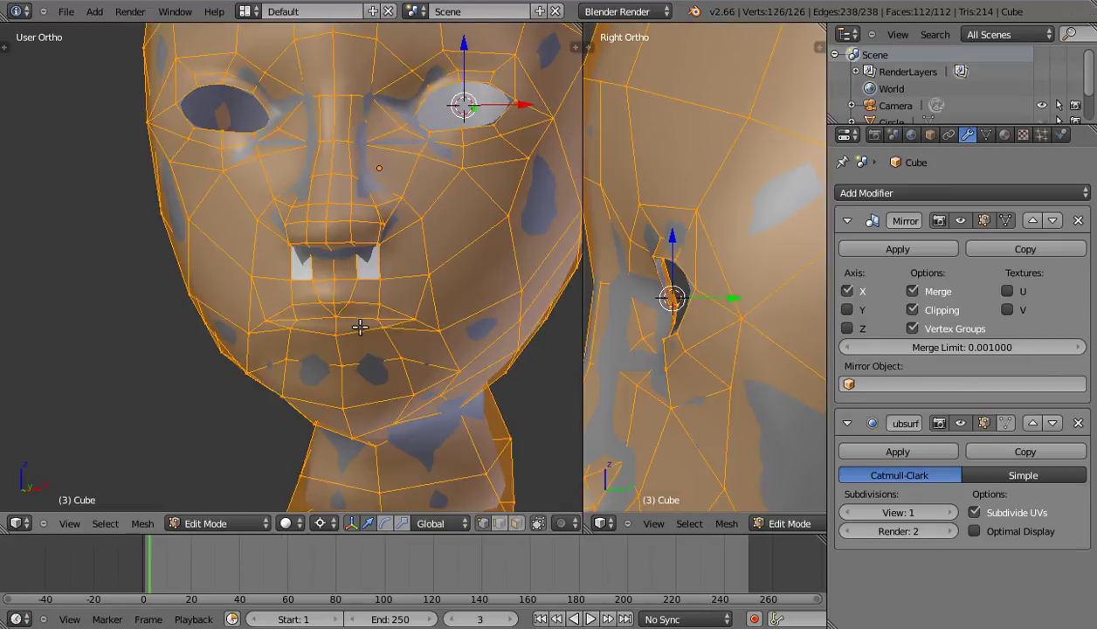
pyautogui.scroll(1, 358, 324)
pyautogui.scroll(1, 360, 325)
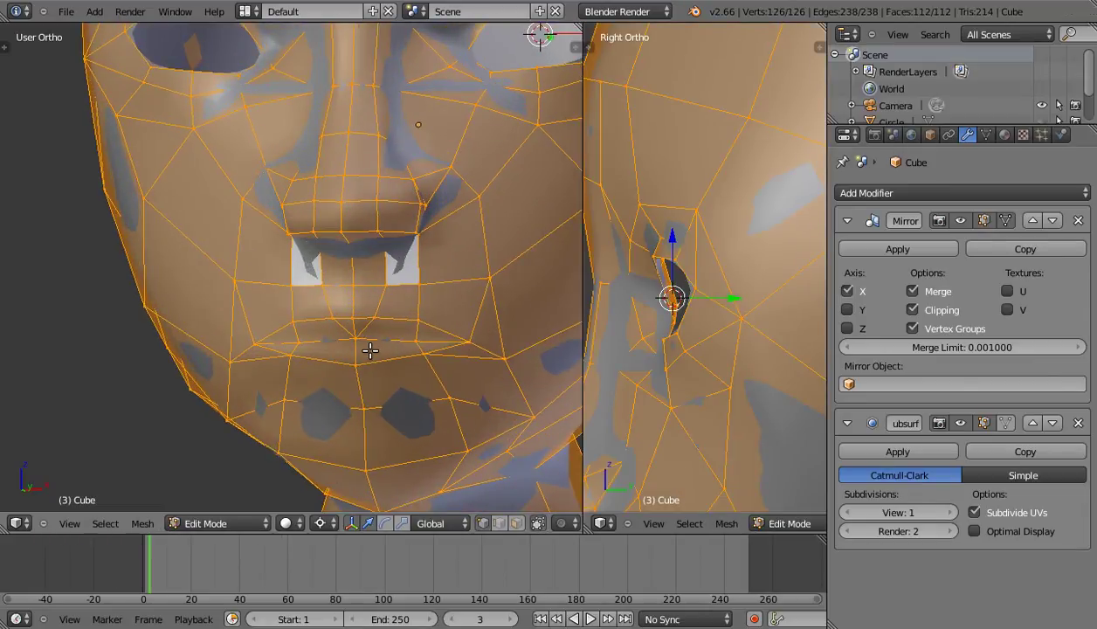
pyautogui.press('a')
pyautogui.keyDown('shift'); pyautogui.moveTo(368, 350); pyautogui.dragTo(348, 336, button='middle'); pyautogui.keyUp('shift')
pyautogui.rightClick(302, 327)
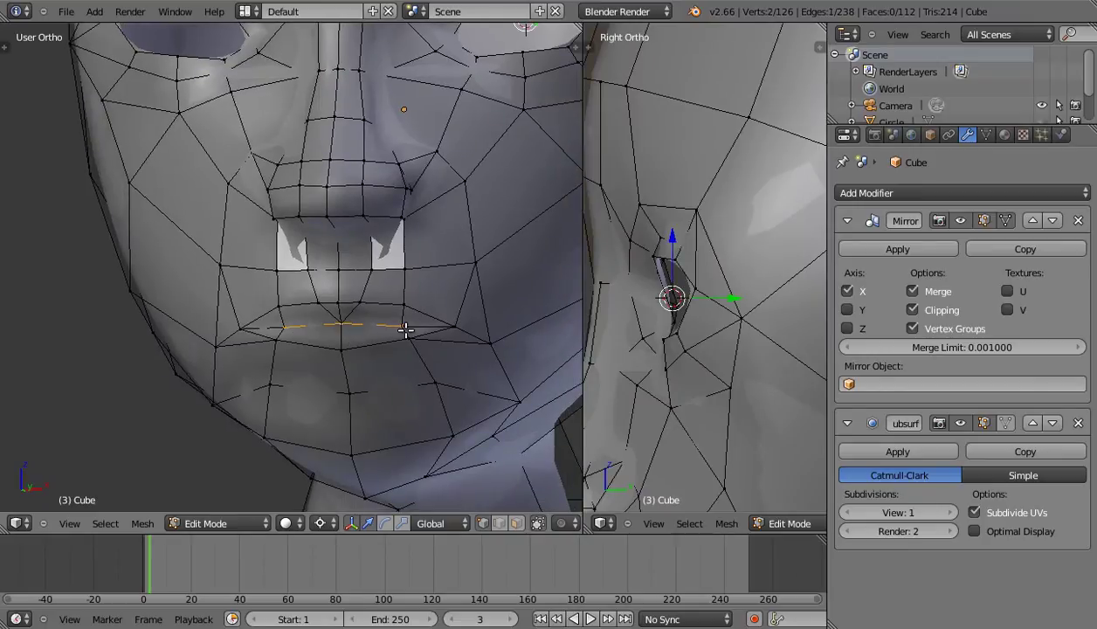
pyautogui.scroll(1, 387, 333)
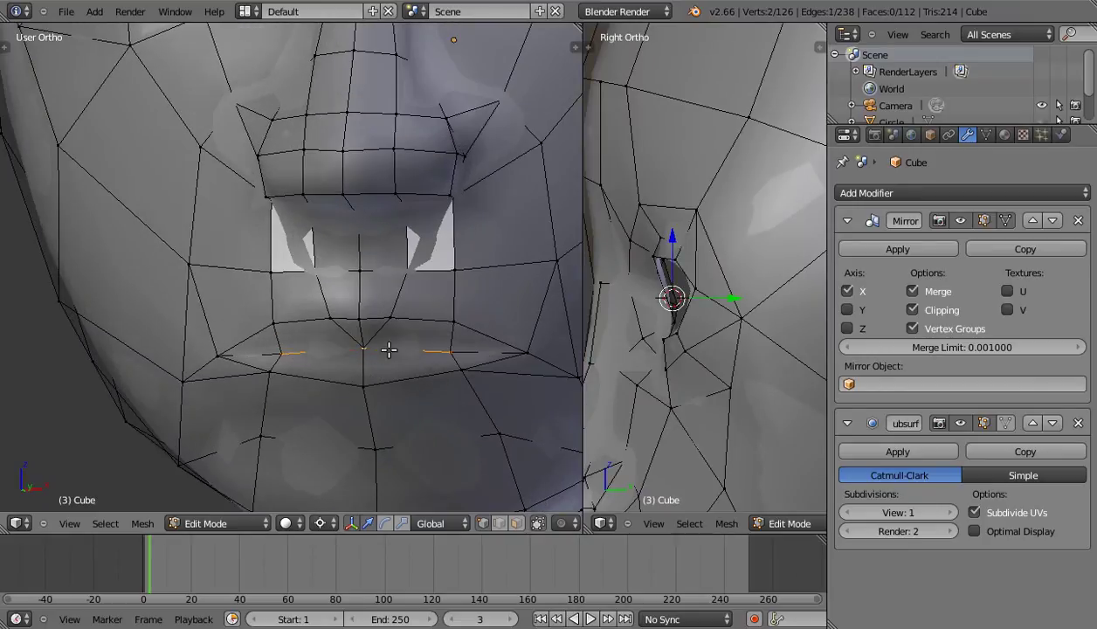
pyautogui.press('g')
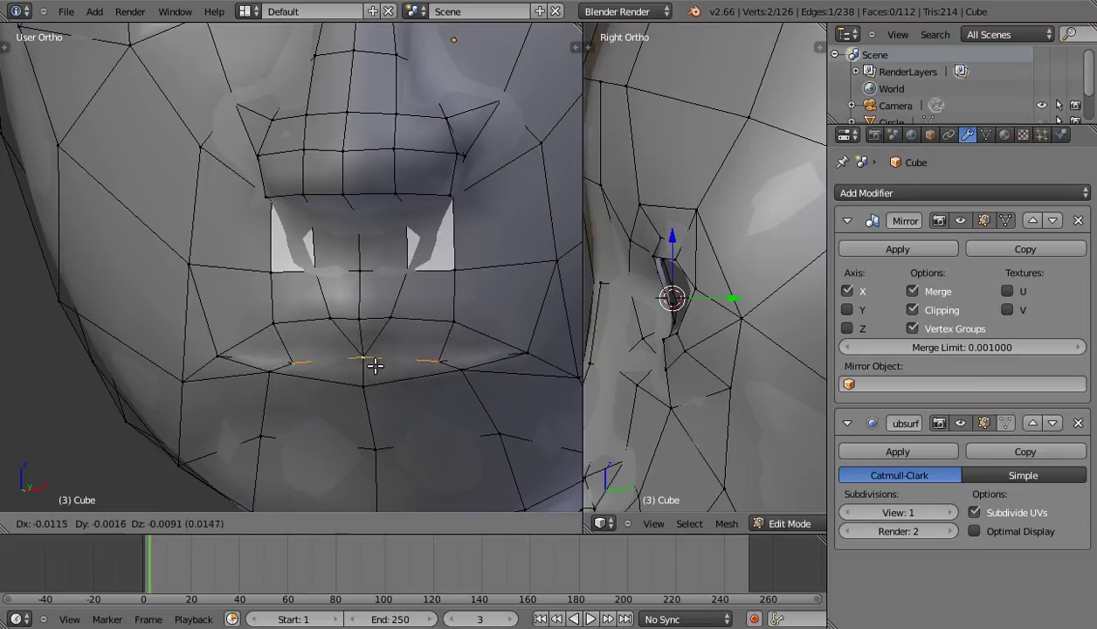
pyautogui.click(369, 364)
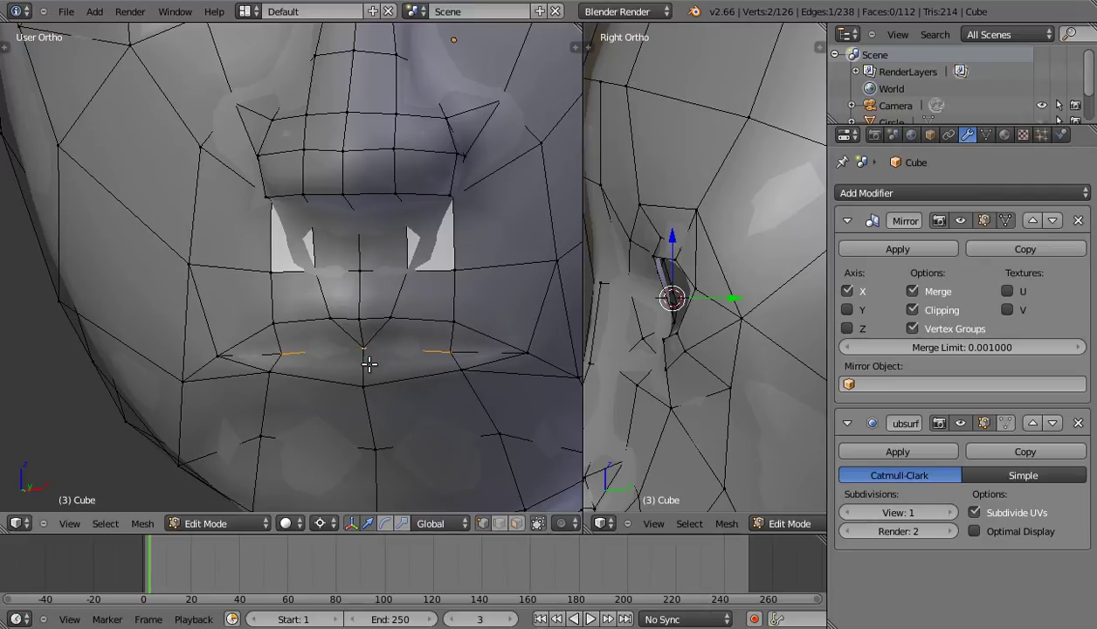
# Extrude the mouth-line edge twice to form the separate lips.
pyautogui.press('e')
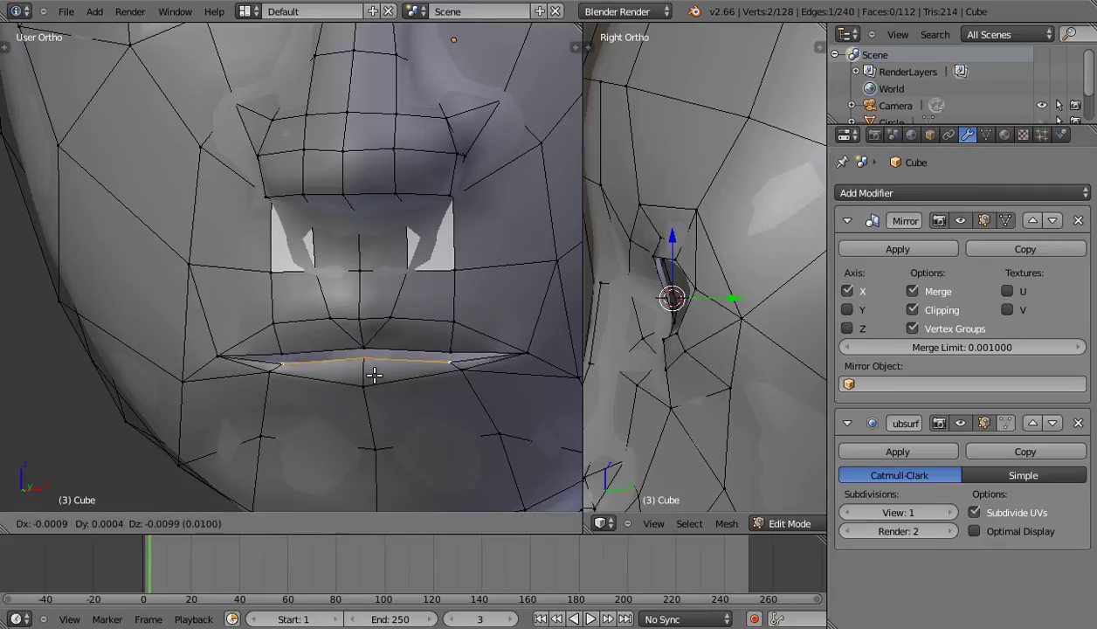
pyautogui.click(375, 373)
pyautogui.moveTo(375, 382)
pyautogui.mouseDown(button='middle')
pyautogui.moveTo(366, 352)
pyautogui.moveTo(369, 367)
pyautogui.moveTo(303, 364)
pyautogui.mouseUp(button='middle')
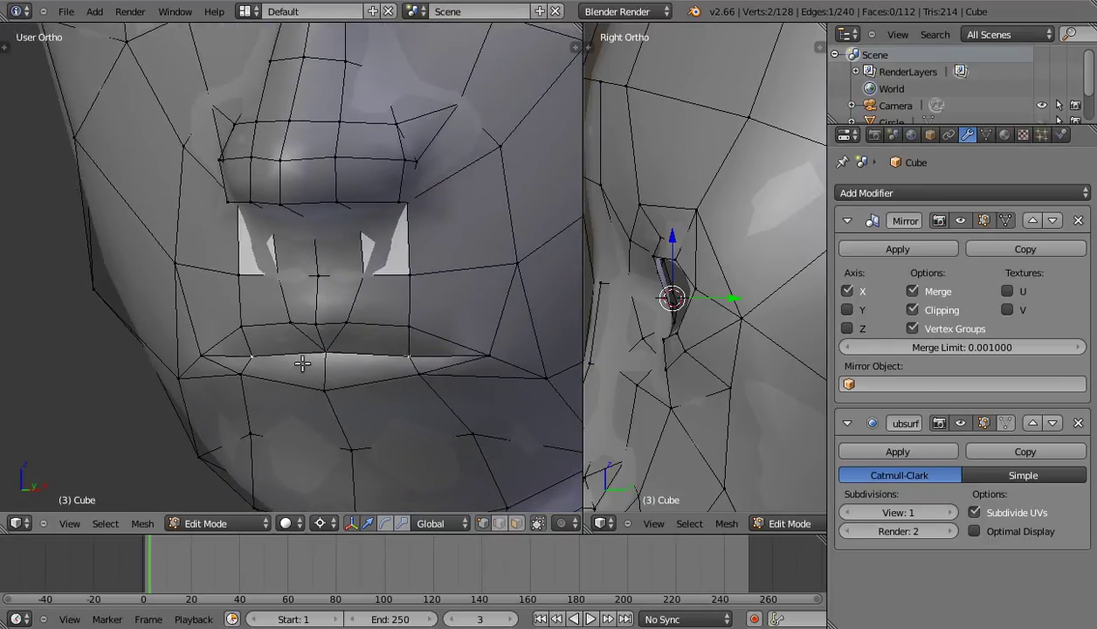
pyautogui.moveTo(377, 380)
pyautogui.mouseDown(button='middle')
pyautogui.moveTo(363, 375)
pyautogui.moveTo(367, 349)
pyautogui.mouseUp(button='middle')
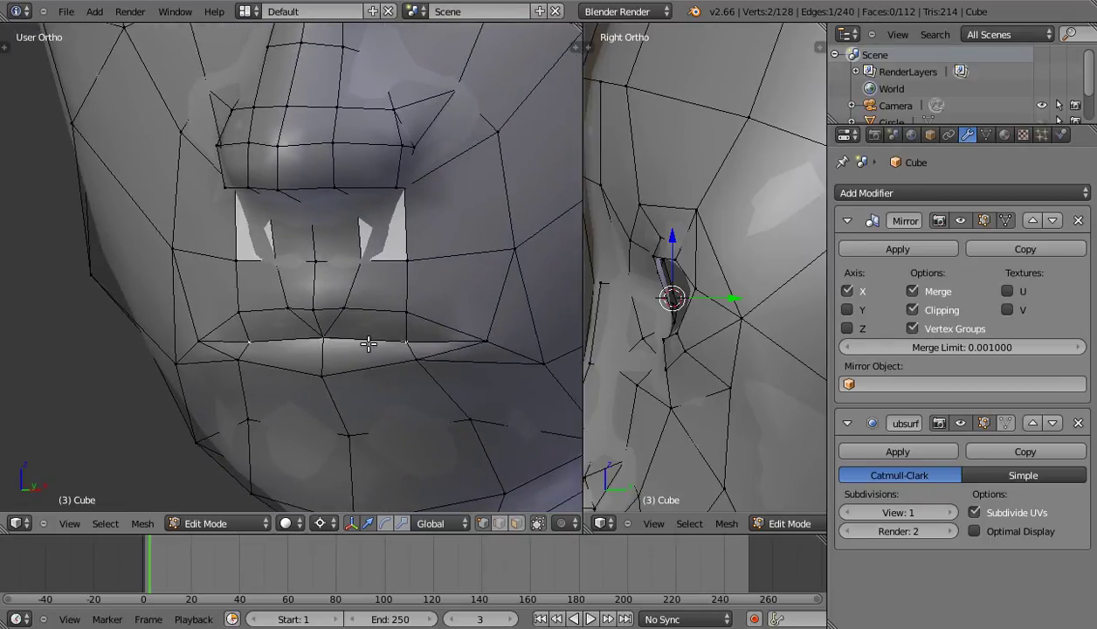
pyautogui.moveTo(398, 384); pyautogui.dragTo(387, 391, button='middle')
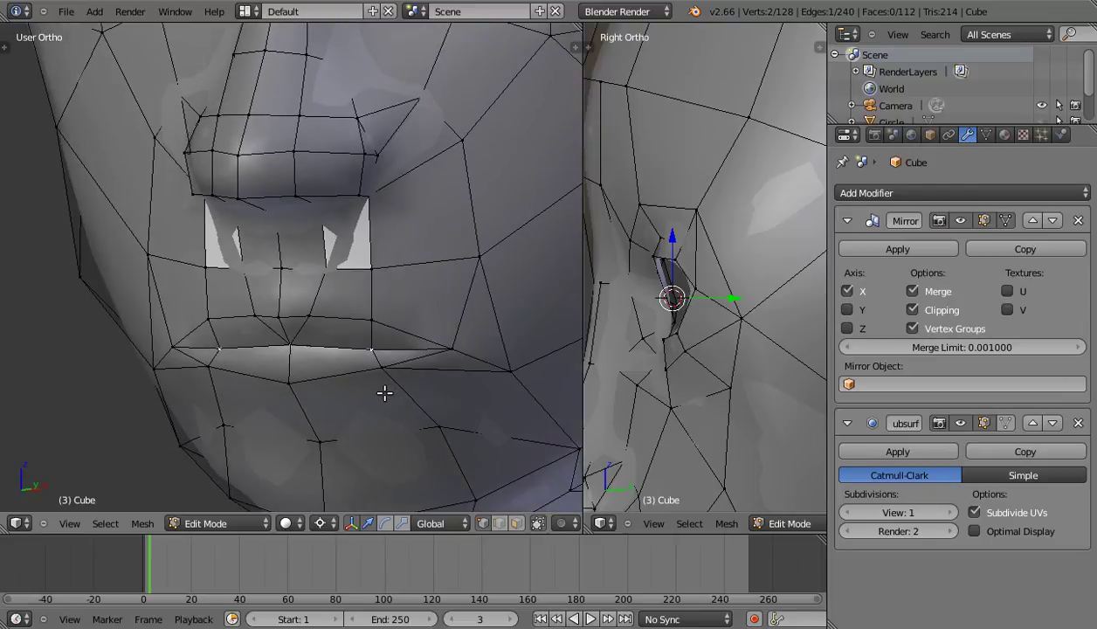
pyautogui.press('e')
pyautogui.click(382, 390)
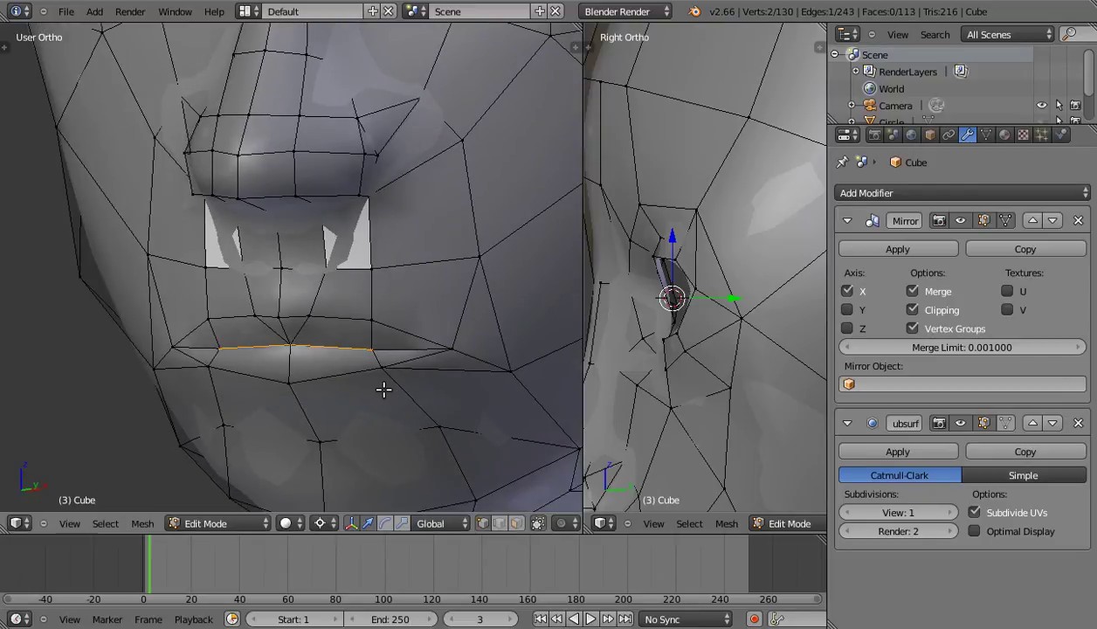
pyautogui.press('KP_3')
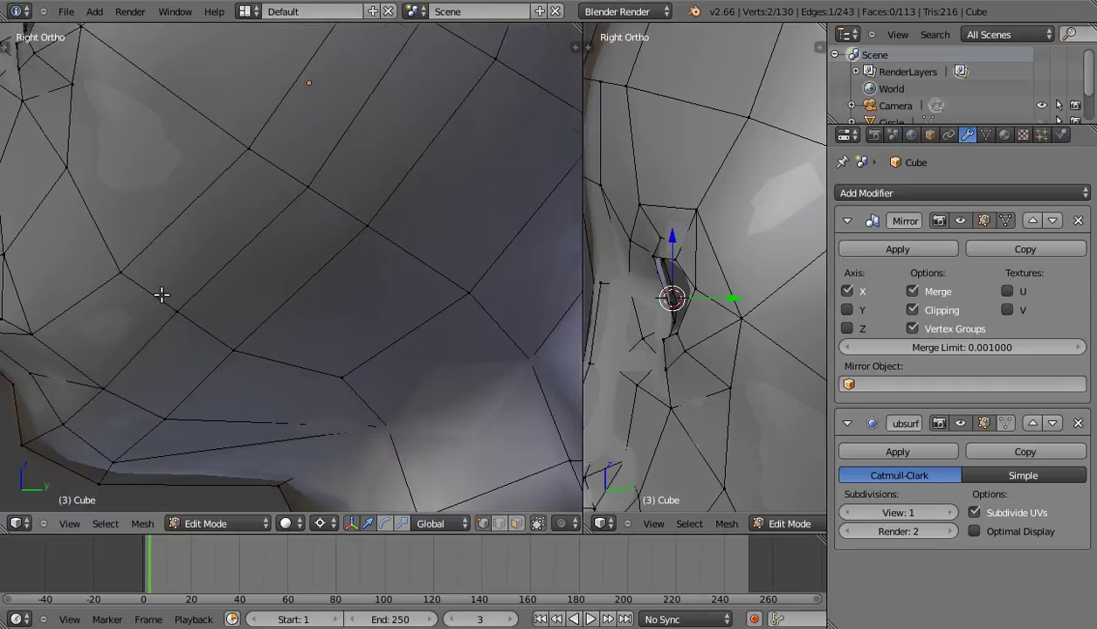
# In wireframe side view, zoom to the lips and move the lip edge back.
pyautogui.scroll(-5, 161, 296)
pyautogui.press('z')
pyautogui.keyDown('shift'); pyautogui.moveTo(314, 345); pyautogui.dragTo(403, 328, button='middle'); pyautogui.keyUp('shift')
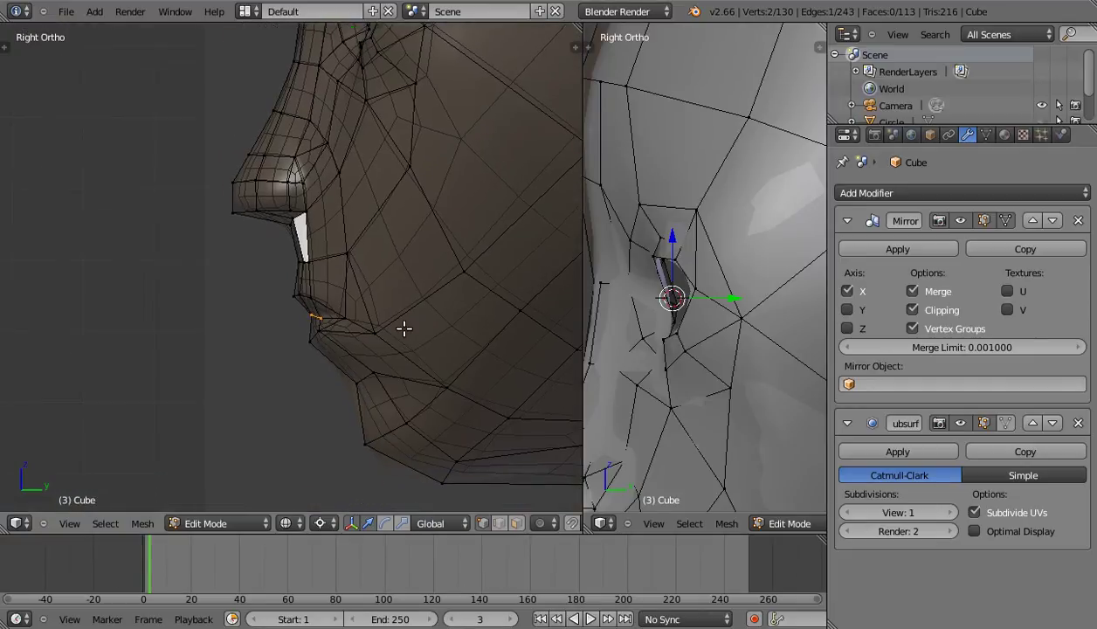
pyautogui.scroll(2, 403, 328)
pyautogui.scroll(1, 367, 379)
pyautogui.scroll(2, 341, 336)
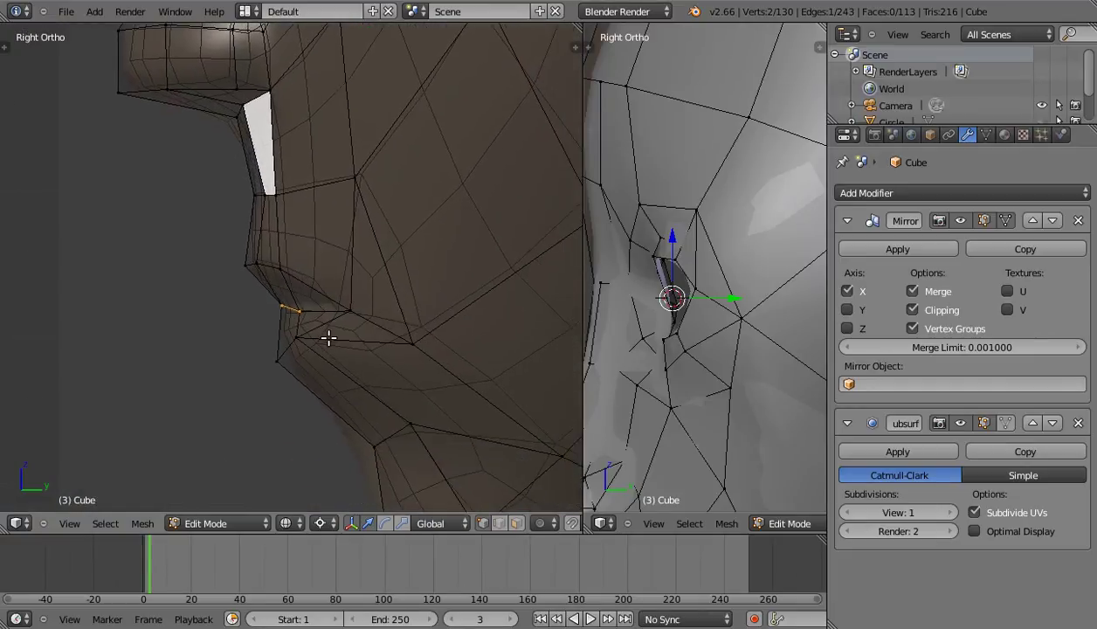
pyautogui.scroll(1, 328, 338)
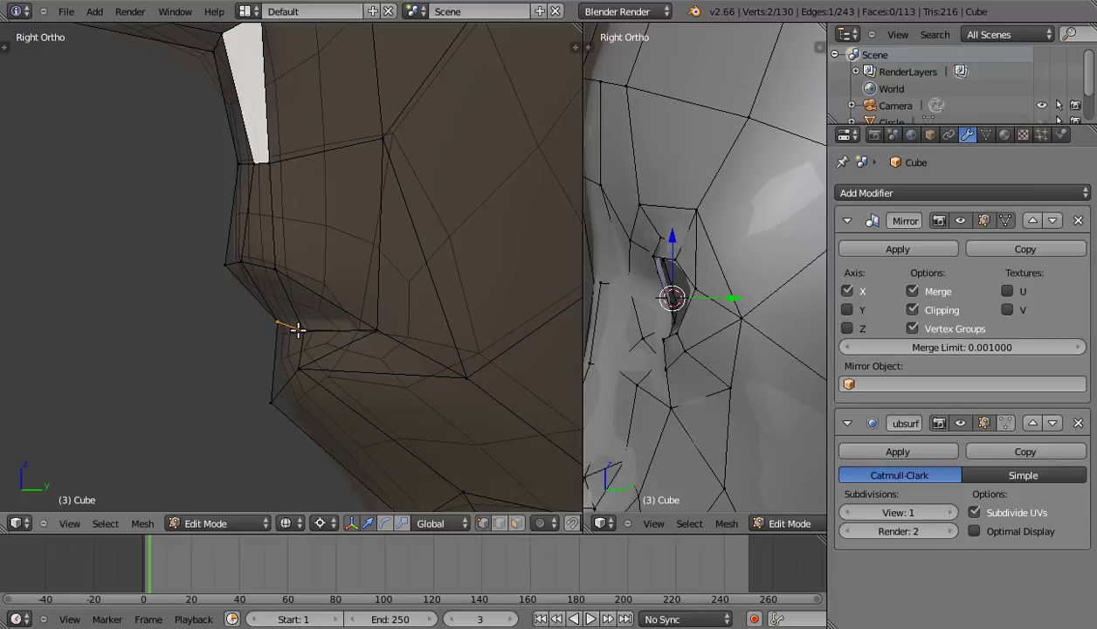
pyautogui.press('g')
pyautogui.click(352, 341)
# Extrude the lip edge inward into the mouth.
pyautogui.press('e')
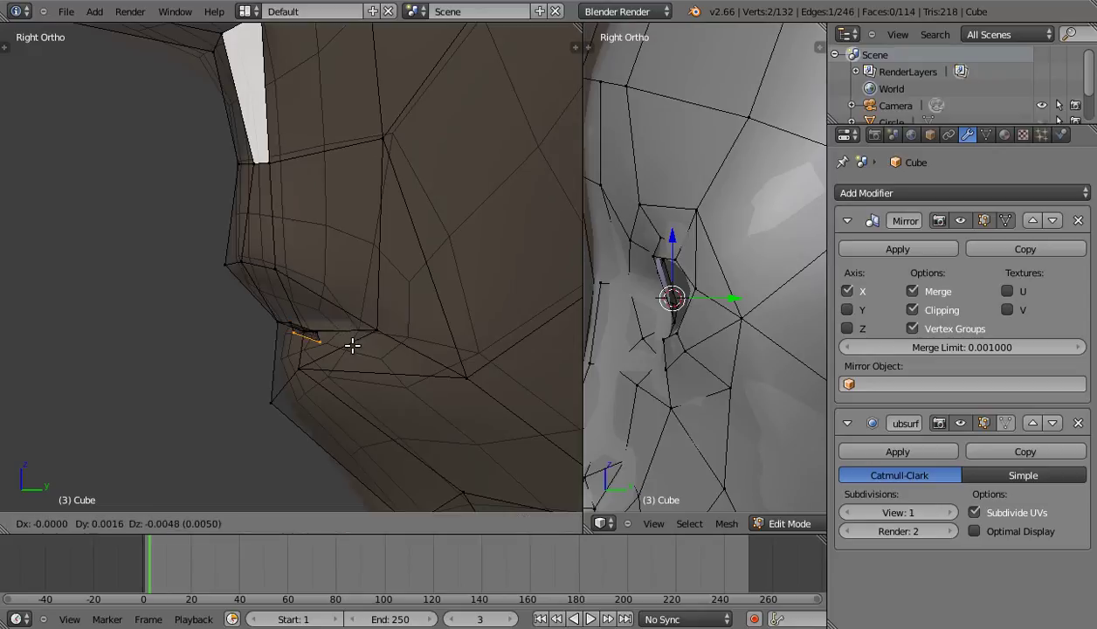
pyautogui.click(352, 345)
pyautogui.scroll(-1, 360, 343)
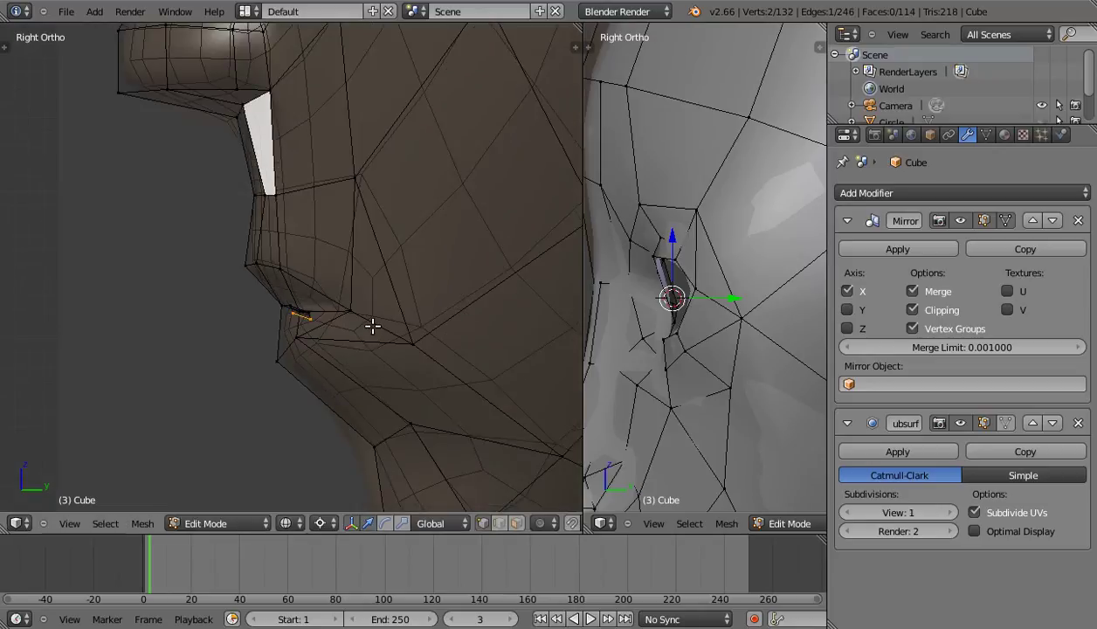
pyautogui.scroll(-1, 373, 326)
pyautogui.scroll(1, 372, 325)
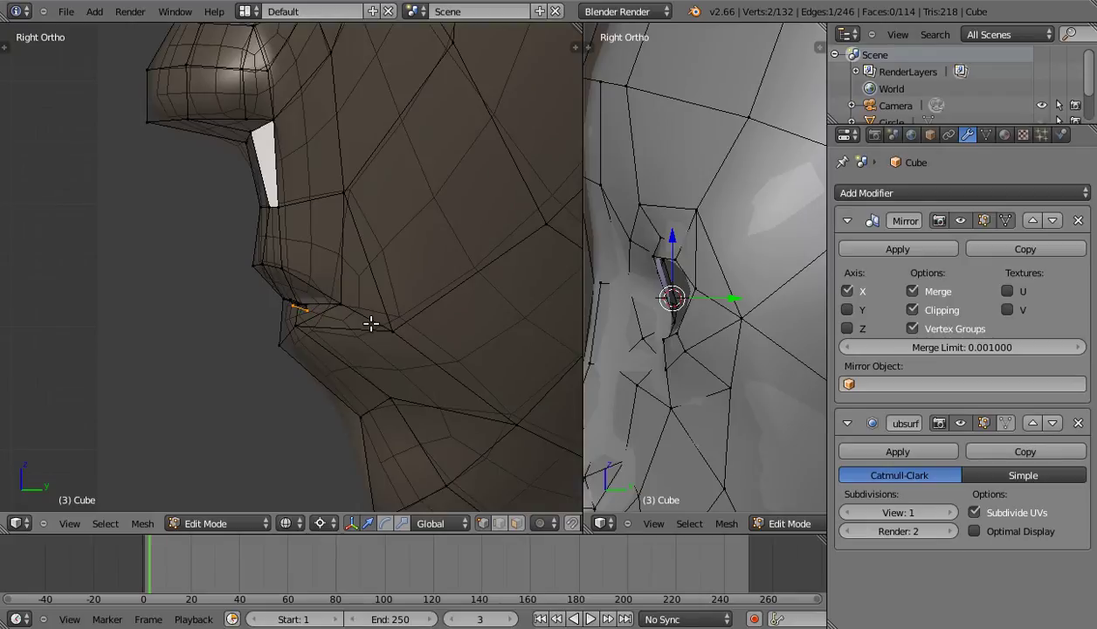
# Set the Subdivision Surface viewport level to 0.
pyautogui.hotkey('ctrl', '0')
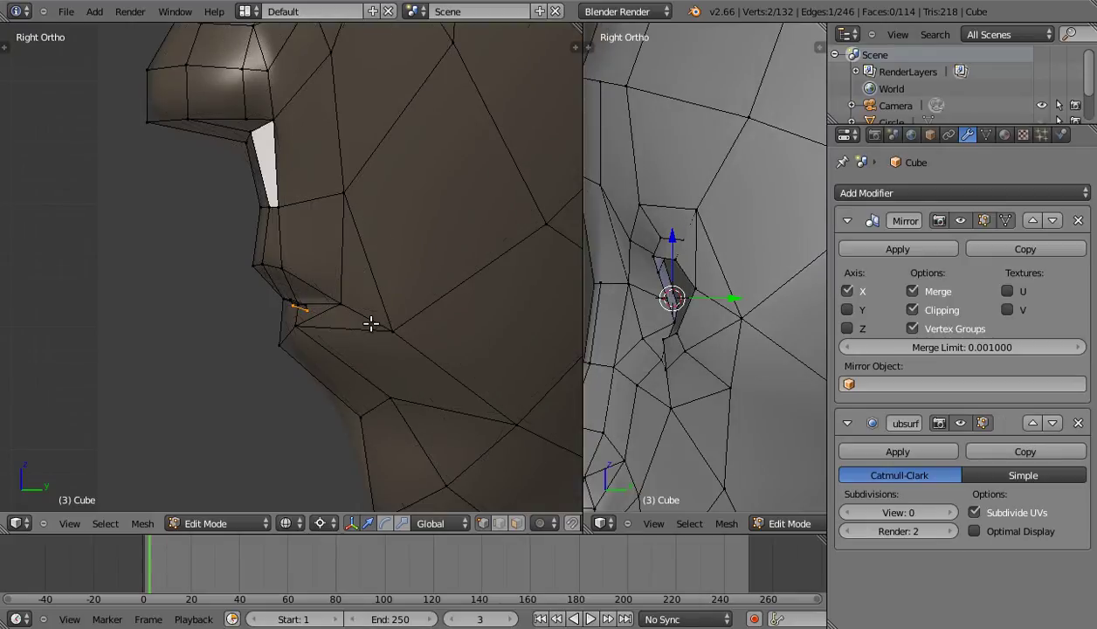
pyautogui.scroll(-2, 370, 322)
pyautogui.scroll(-1, 375, 301)
pyautogui.scroll(-1, 388, 262)
# Return to Edit Mode on the head and zoom in on the face in perspective view.
pyautogui.scroll(-1, 395, 267)
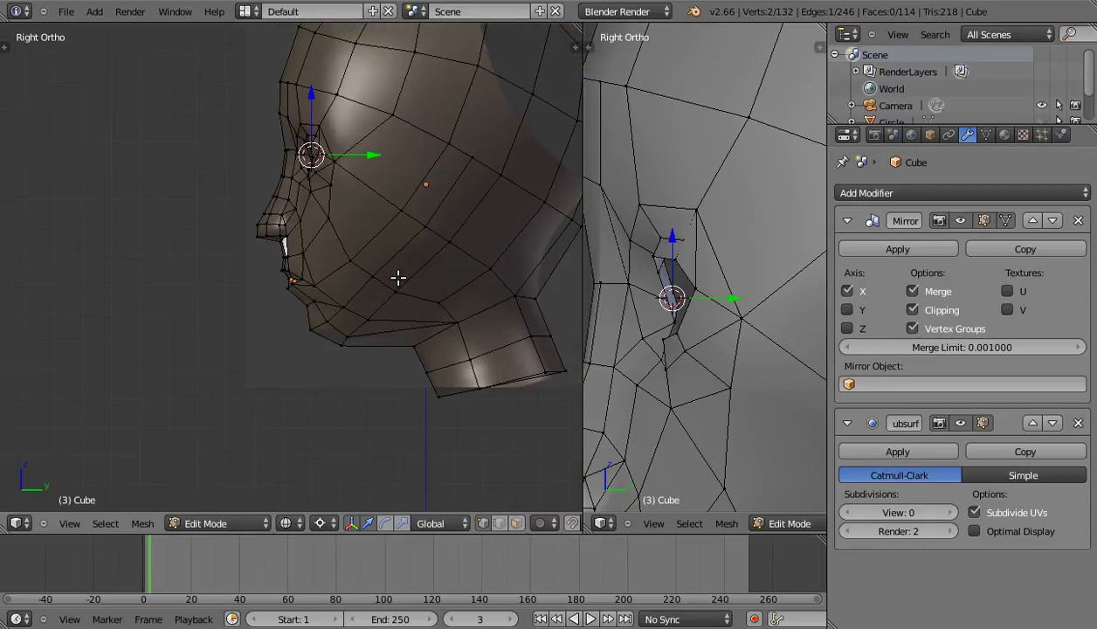
pyautogui.keyDown('shift'); pyautogui.moveTo(399, 277); pyautogui.dragTo(379, 293, button='middle'); pyautogui.keyUp('shift')
pyautogui.press('Tab')
pyautogui.scroll(1, 375, 299)
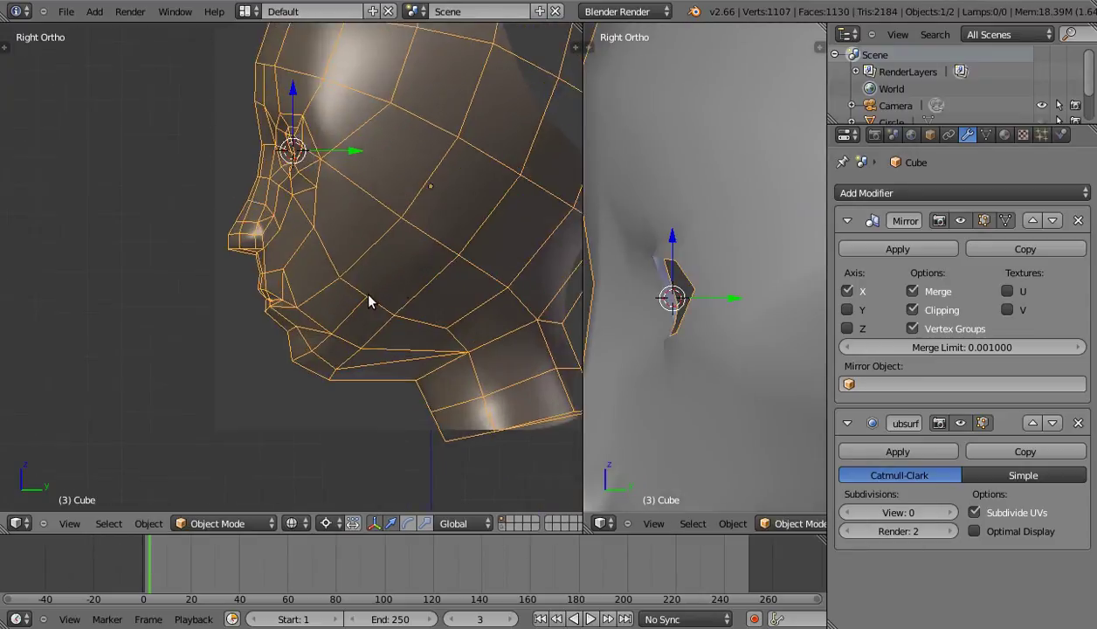
pyautogui.scroll(1, 369, 301)
pyautogui.scroll(1, 369, 301)
pyautogui.press('Tab')
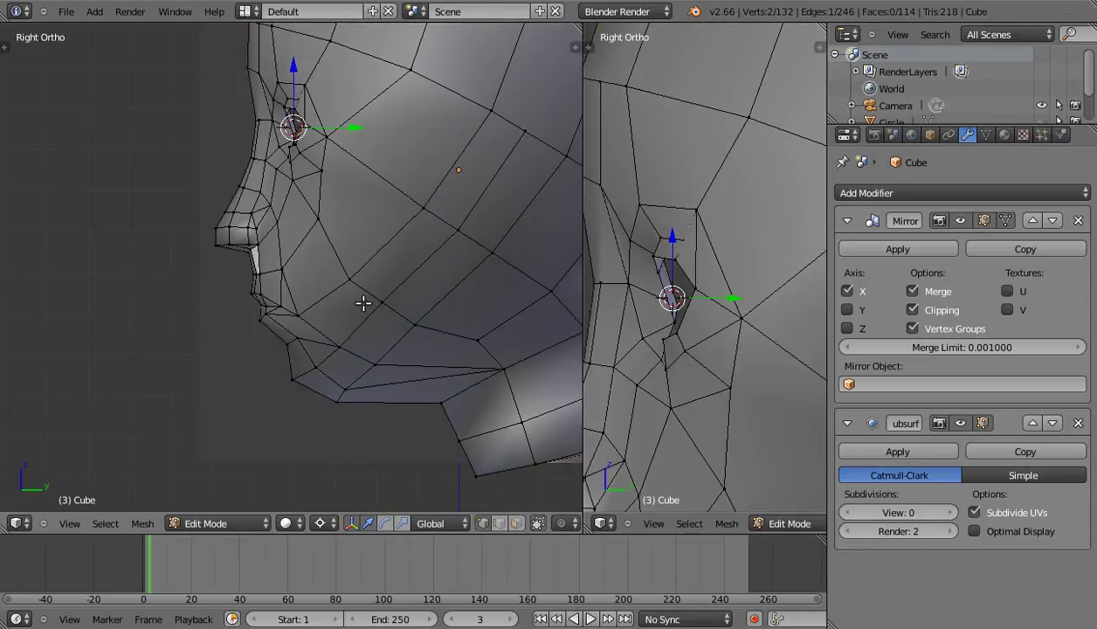
pyautogui.keyDown('shift'); pyautogui.moveTo(361, 303); pyautogui.dragTo(371, 290, button='middle'); pyautogui.keyUp('shift')
pyautogui.press('KP_5')
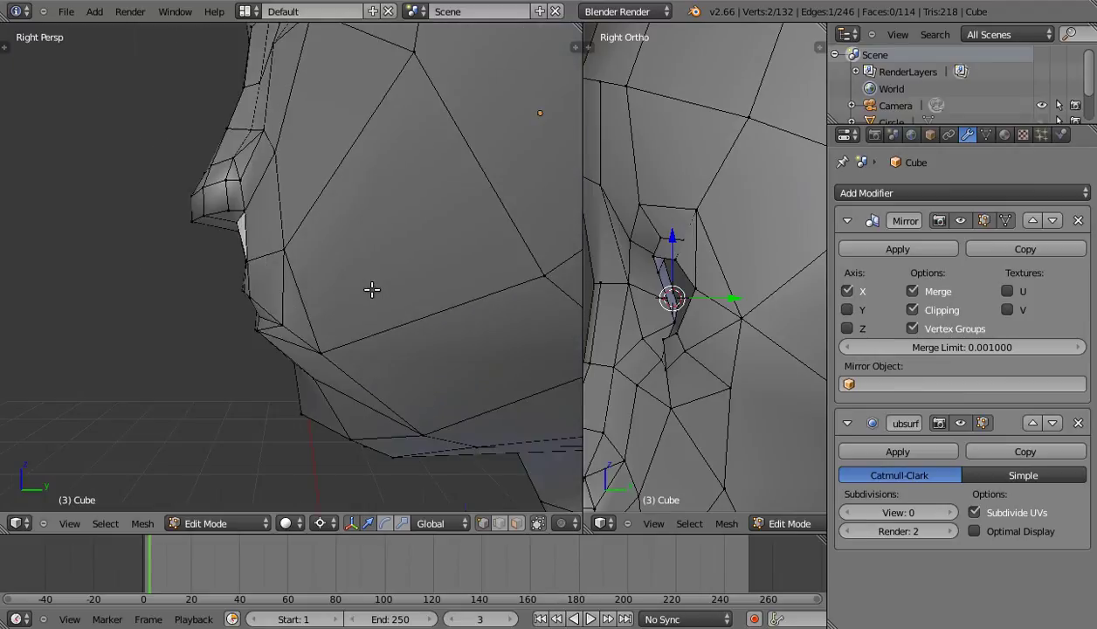
pyautogui.moveTo(272, 313)
pyautogui.mouseDown(button='middle')
pyautogui.moveTo(310, 331)
pyautogui.moveTo(362, 304)
pyautogui.moveTo(342, 289)
pyautogui.moveTo(326, 360)
pyautogui.moveTo(338, 351)
pyautogui.moveTo(218, 338)
pyautogui.mouseUp(button='middle')
pyautogui.scroll(3, 310, 331)
pyautogui.scroll(2, 363, 304)
pyautogui.scroll(2, 378, 298)
pyautogui.scroll(3, 326, 360)
pyautogui.scroll(-3, 326, 360)
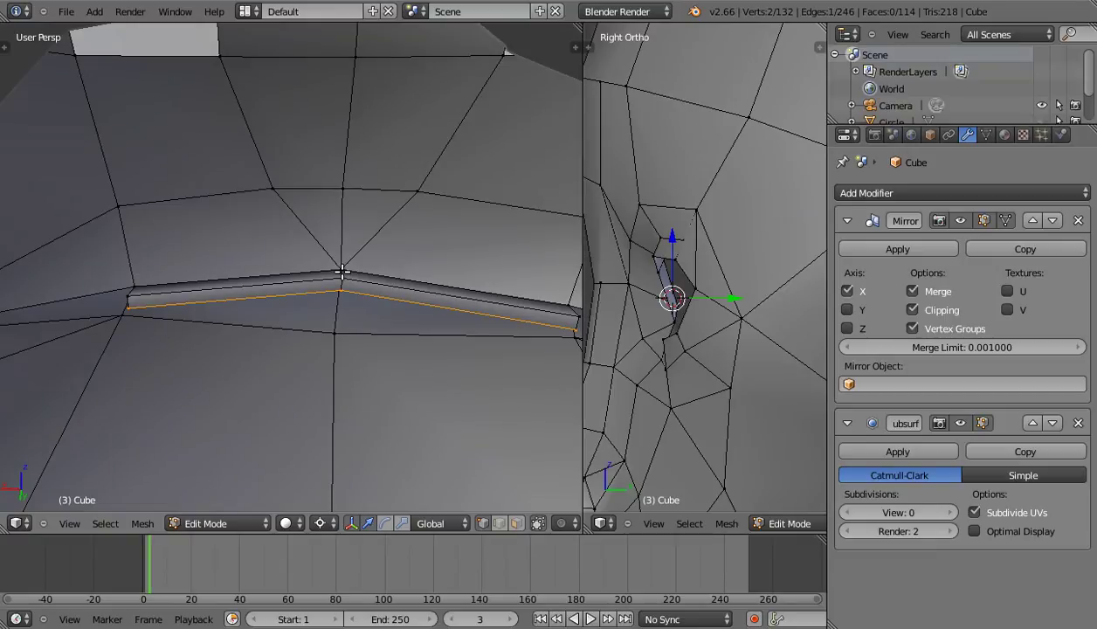
# Inspect the selected lip edge from several angles, then centre the head in front view.
pyautogui.keyDown('shift'); pyautogui.moveTo(375, 291); pyautogui.dragTo(360, 269, button='middle'); pyautogui.keyUp('shift')
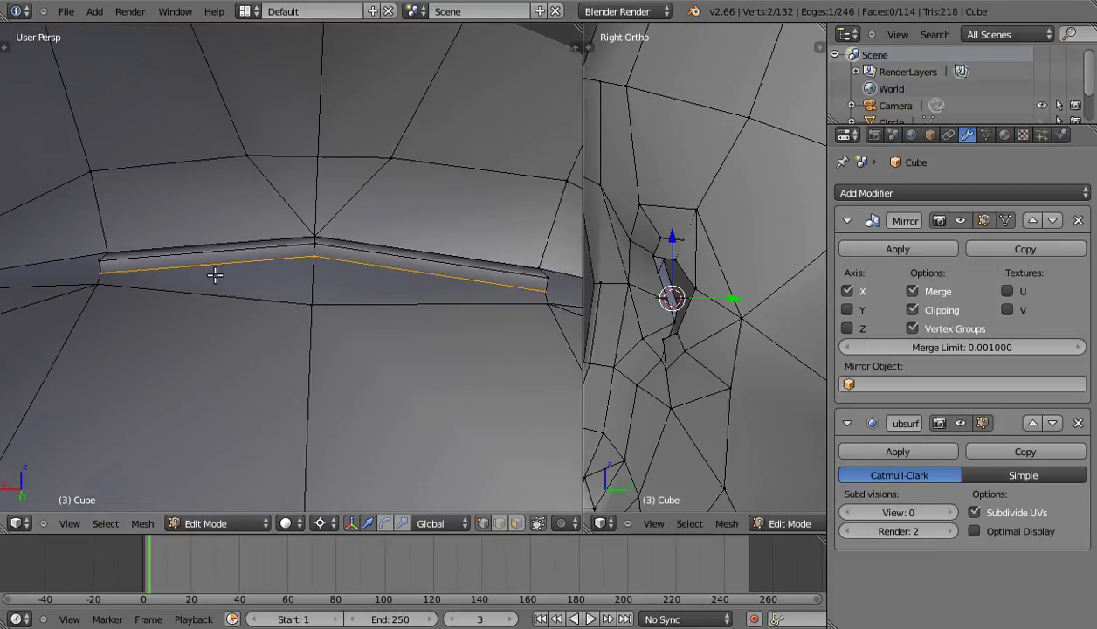
pyautogui.moveTo(286, 288); pyautogui.dragTo(165, 313, button='middle')
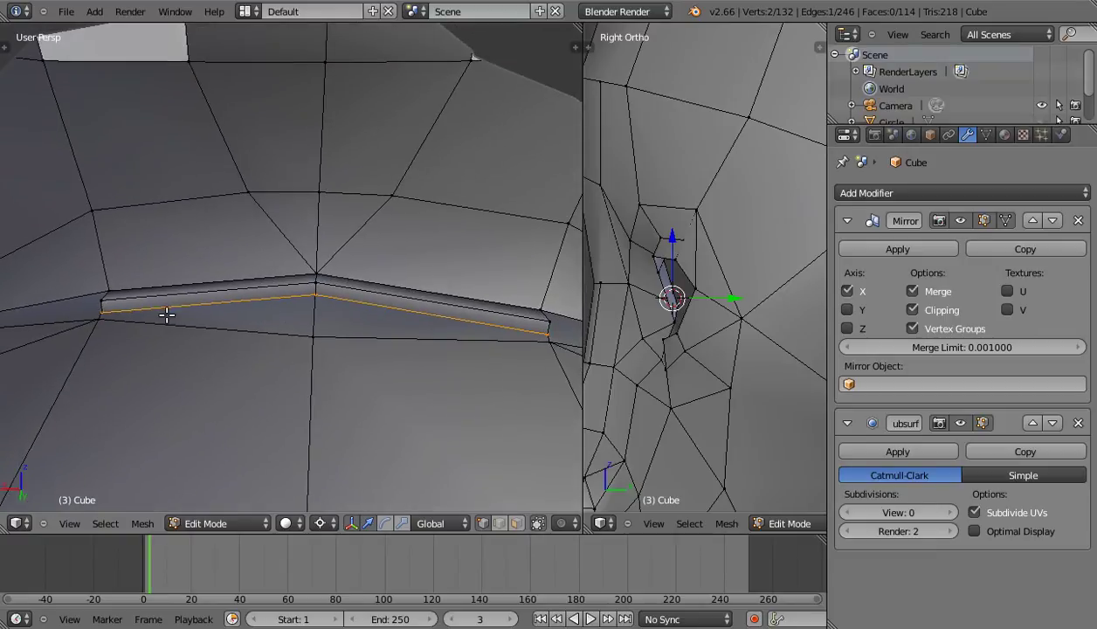
pyautogui.moveTo(465, 335)
pyautogui.keyDown('shift'); pyautogui.mouseDown(button='middle')
pyautogui.moveTo(421, 311)
pyautogui.moveTo(482, 311)
pyautogui.mouseUp(button='middle'); pyautogui.keyUp('shift')
pyautogui.moveTo(197, 305)
pyautogui.mouseDown(button='middle')
pyautogui.moveTo(286, 302)
pyautogui.moveTo(244, 311)
pyautogui.mouseUp(button='middle')
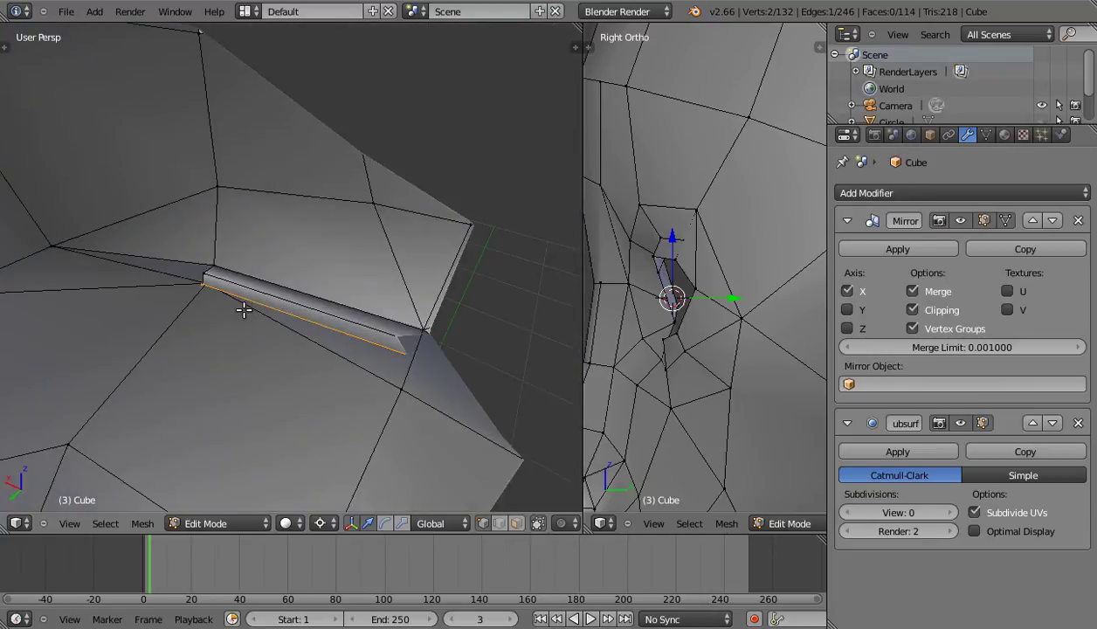
pyautogui.press('KP_1')
pyautogui.scroll(4, 250, 309)
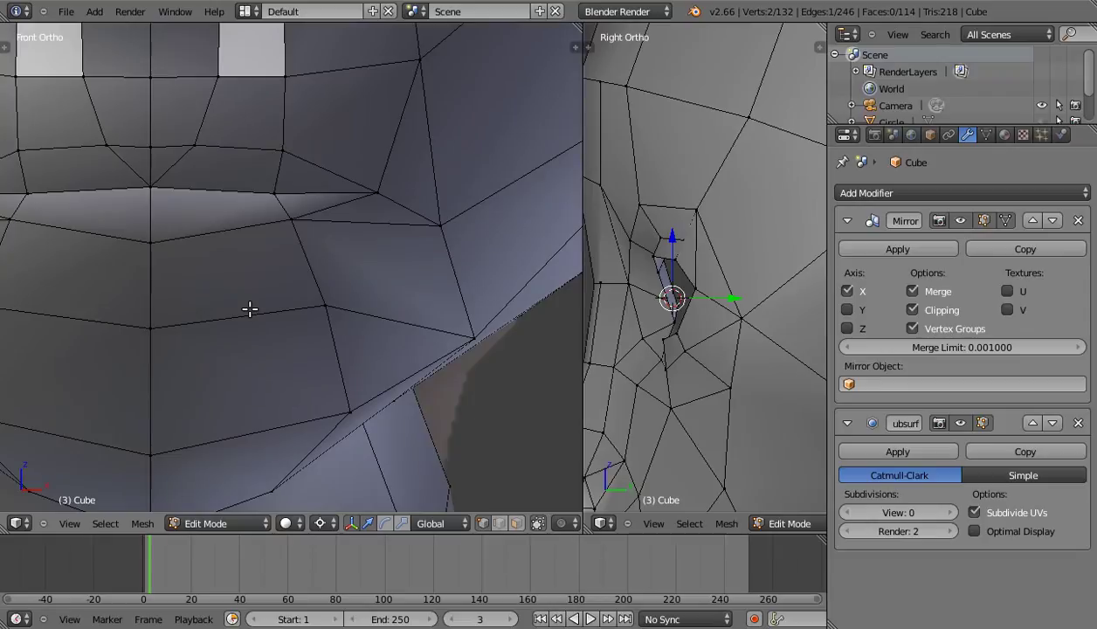
pyautogui.scroll(-3, 250, 309)
pyautogui.scroll(-2, 157, 301)
pyautogui.keyDown('shift'); pyautogui.moveTo(288, 269); pyautogui.dragTo(316, 292, button='middle'); pyautogui.keyUp('shift')
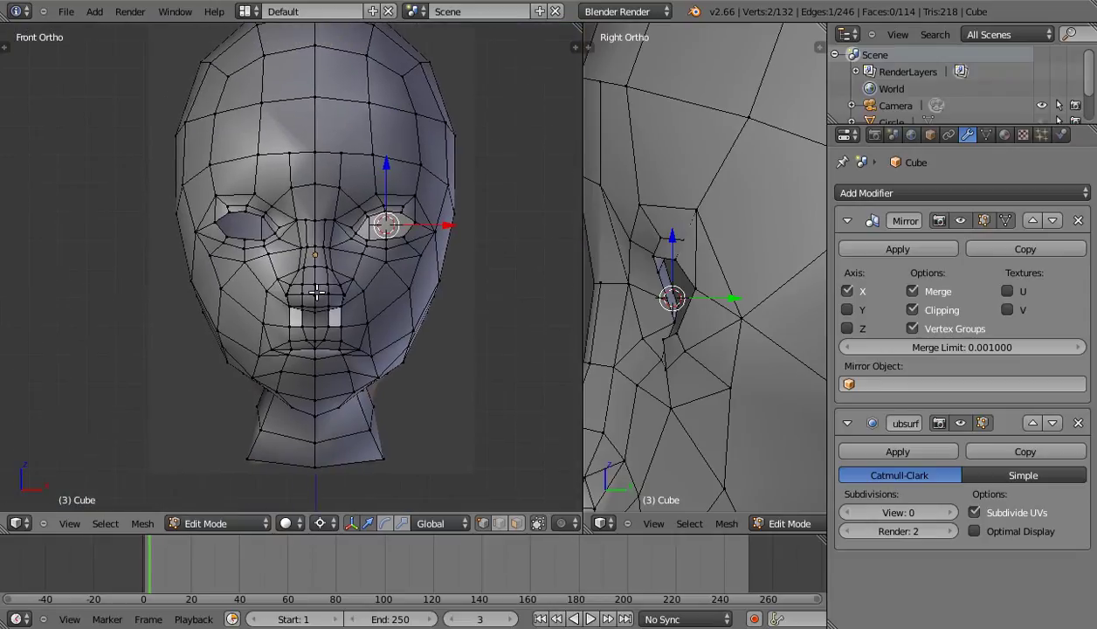
pyautogui.scroll(1, 304, 314)
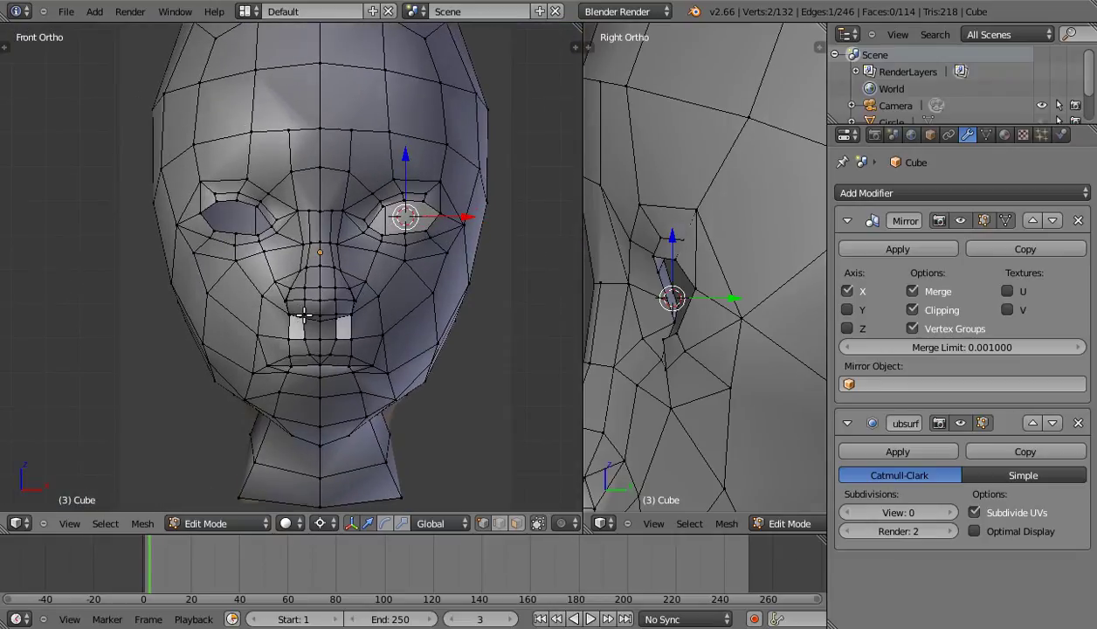
# Raise the subdivision preview to level 1 and view the smoothed face in Object Mode.
pyautogui.hotkey('ctrl', '1')
pyautogui.press('Tab')
pyautogui.moveTo(316, 341)
pyautogui.mouseDown(button='middle')
pyautogui.moveTo(320, 296)
pyautogui.moveTo(327, 311)
pyautogui.moveTo(339, 278)
pyautogui.mouseUp(button='middle')
pyautogui.scroll(1, 306, 342)
pyautogui.scroll(1, 313, 339)
pyautogui.moveTo(313, 340)
pyautogui.mouseDown(button='middle')
pyautogui.moveTo(324, 323)
pyautogui.moveTo(270, 352)
pyautogui.moveTo(273, 341)
pyautogui.mouseUp(button='middle')
pyautogui.scroll(1, 324, 324)
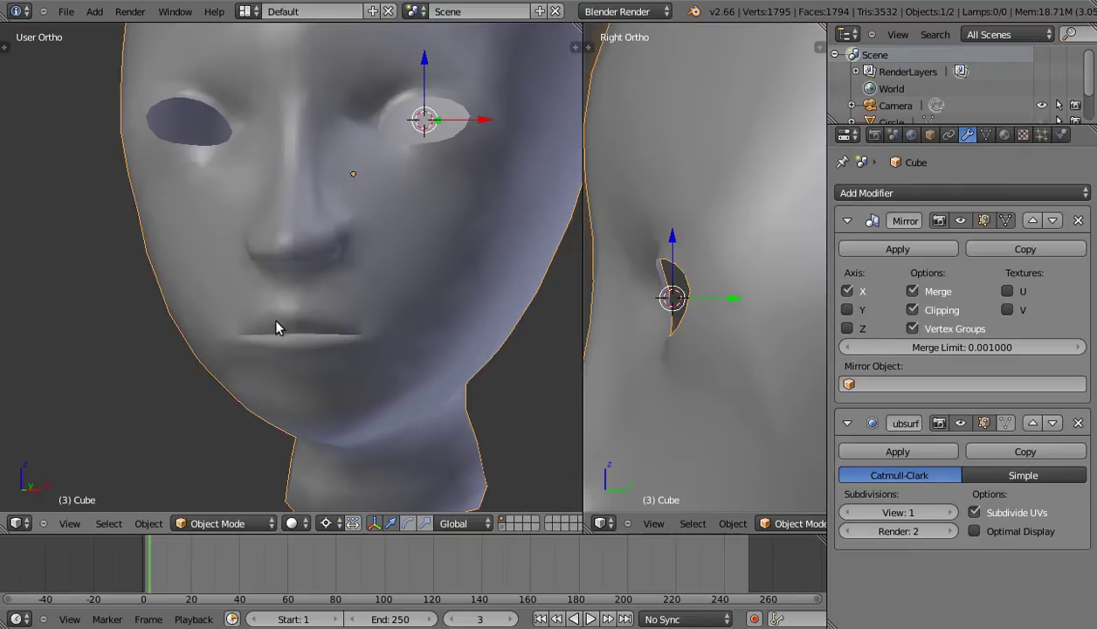
# Orbit below the face and reopen the head's 132-vertex cage in Edit Mode.
pyautogui.scroll(1, 315, 354)
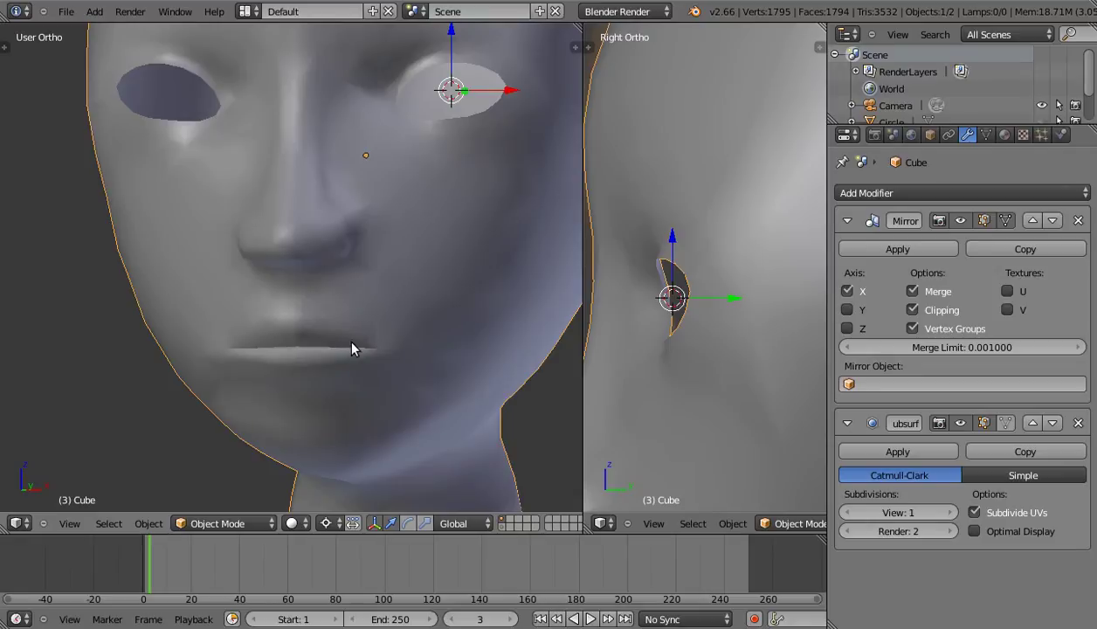
pyautogui.scroll(-1, 352, 350)
pyautogui.moveTo(329, 303)
pyautogui.mouseDown(button='middle')
pyautogui.moveTo(333, 333)
pyautogui.moveTo(333, 269)
pyautogui.mouseUp(button='middle')
pyautogui.press('Tab')
# Zoom in on the nose and turn on the Subsurf on-cage display.
pyautogui.scroll(3, 335, 336)
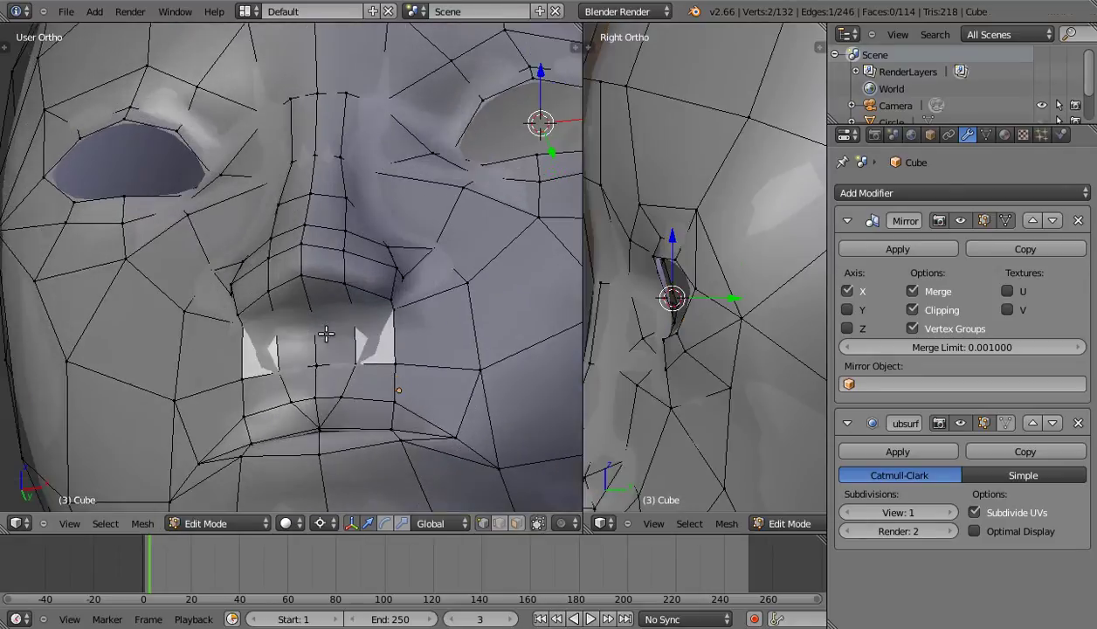
pyautogui.scroll(2, 336, 319)
pyautogui.scroll(1, 338, 312)
pyautogui.scroll(1, 360, 318)
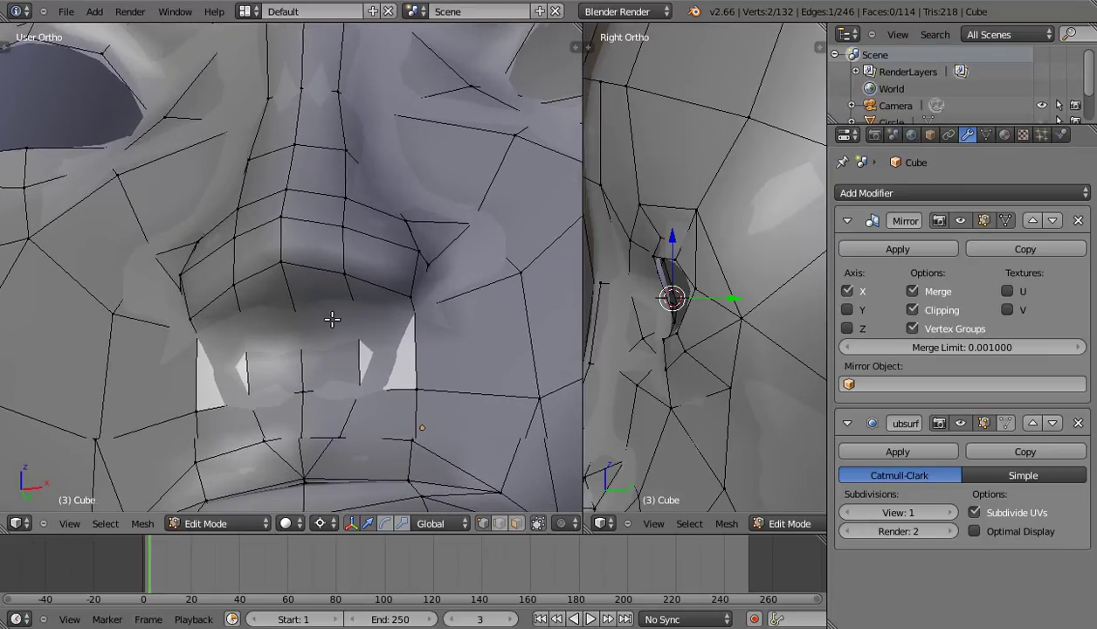
pyautogui.scroll(1, 330, 318)
pyautogui.click(1005, 422)
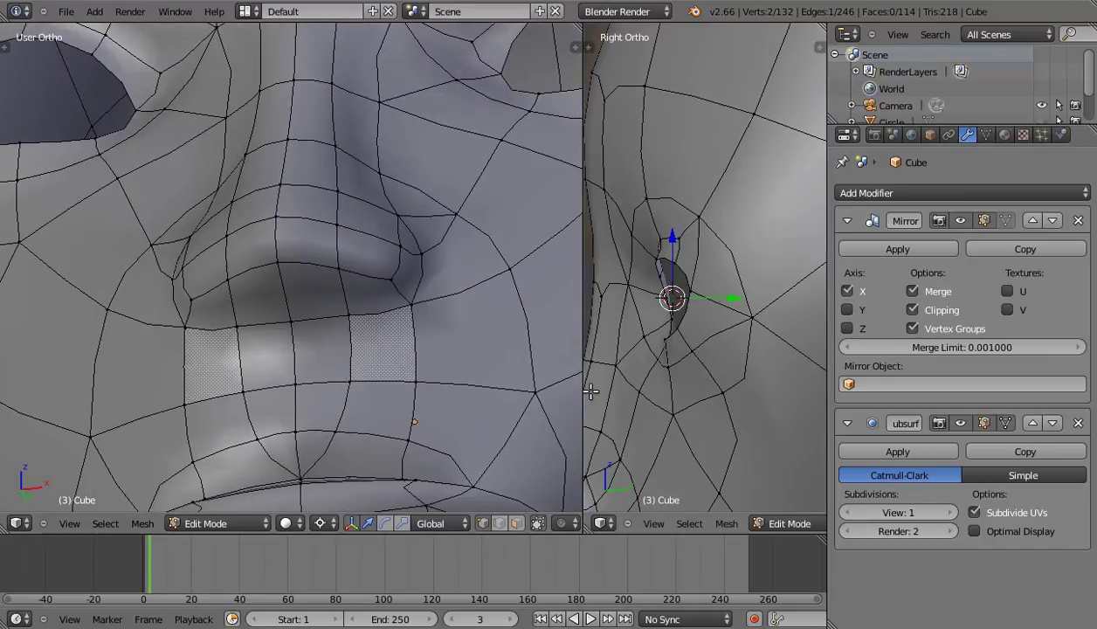
pyautogui.moveTo(404, 326)
pyautogui.keyDown('shift'); pyautogui.mouseDown(button='middle')
pyautogui.moveTo(359, 333)
pyautogui.moveTo(356, 321)
pyautogui.mouseUp(button='middle'); pyautogui.keyUp('shift')
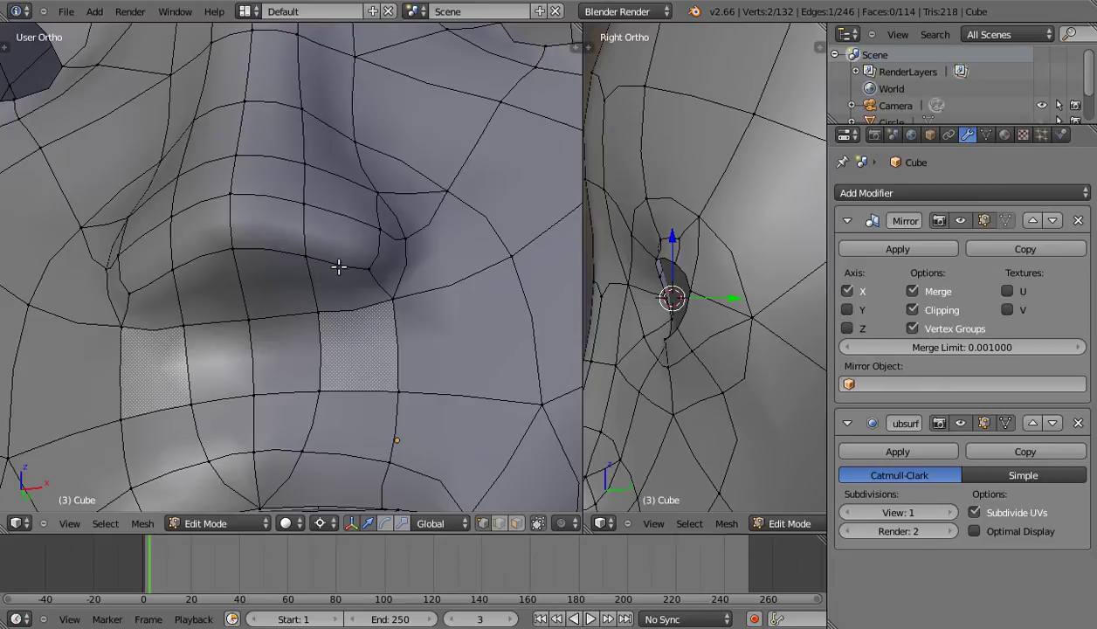
# Extrude the four vertices under the nose and push them up into the nostrils.
pyautogui.click(308, 258)
pyautogui.keyDown('shift'); pyautogui.click(317, 310); pyautogui.keyUp('shift')
pyautogui.keyDown('shift'); pyautogui.click(372, 269); pyautogui.keyUp('shift')
pyautogui.keyDown('shift'); pyautogui.click(394, 299); pyautogui.keyUp('shift')
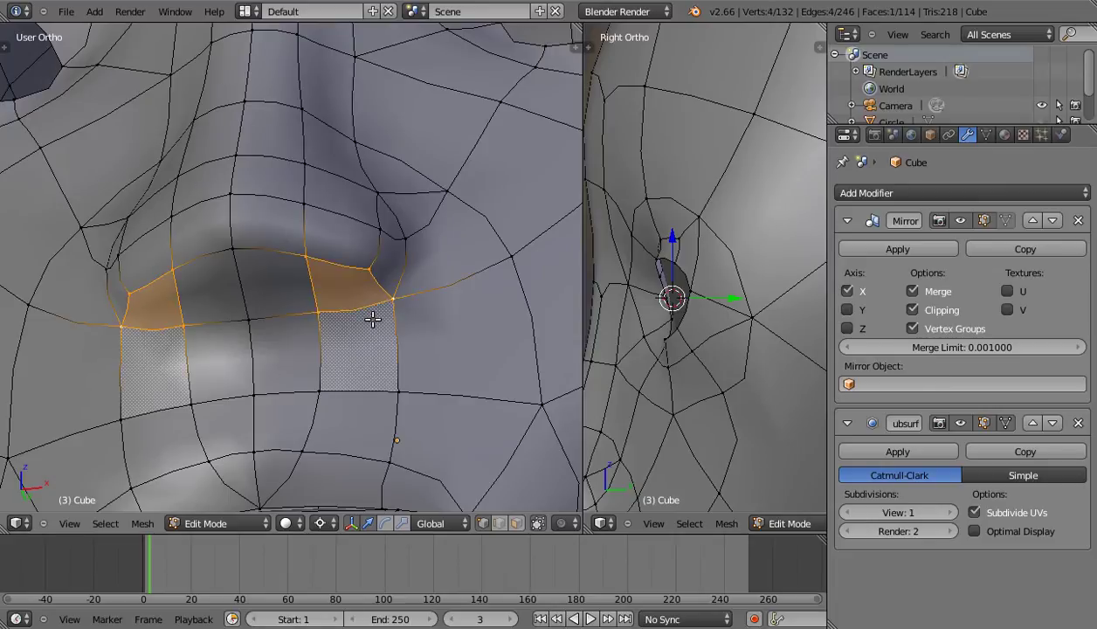
pyautogui.press('e')
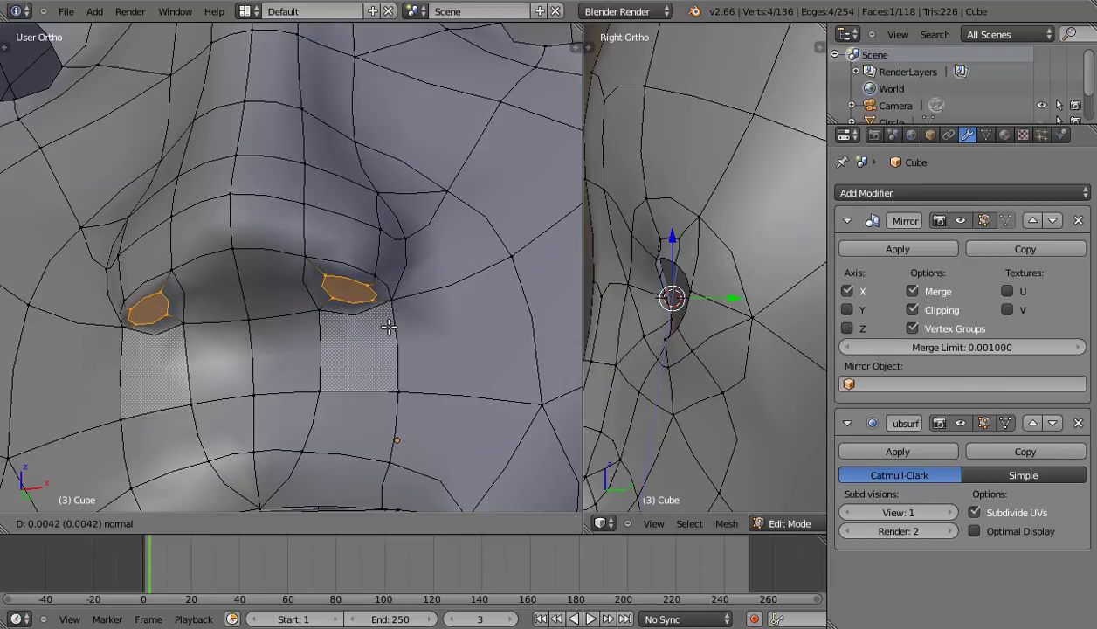
pyautogui.click(389, 326)
pyautogui.moveTo(387, 324)
pyautogui.mouseDown(button='middle')
pyautogui.moveTo(346, 367)
pyautogui.moveTo(281, 403)
pyautogui.moveTo(326, 372)
pyautogui.mouseUp(button='middle')
pyautogui.press('g')
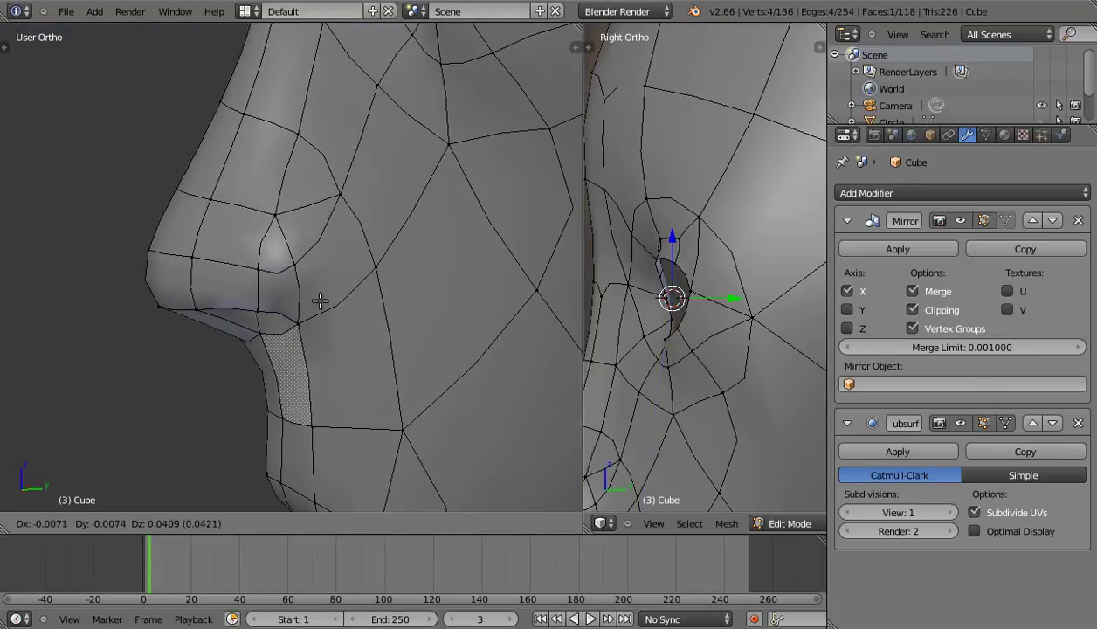
pyautogui.click(320, 301)
pyautogui.moveTo(320, 301)
pyautogui.mouseDown(button='middle')
pyautogui.moveTo(335, 328)
pyautogui.moveTo(395, 200)
pyautogui.moveTo(429, 228)
pyautogui.moveTo(380, 289)
pyautogui.moveTo(342, 302)
pyautogui.mouseUp(button='middle')
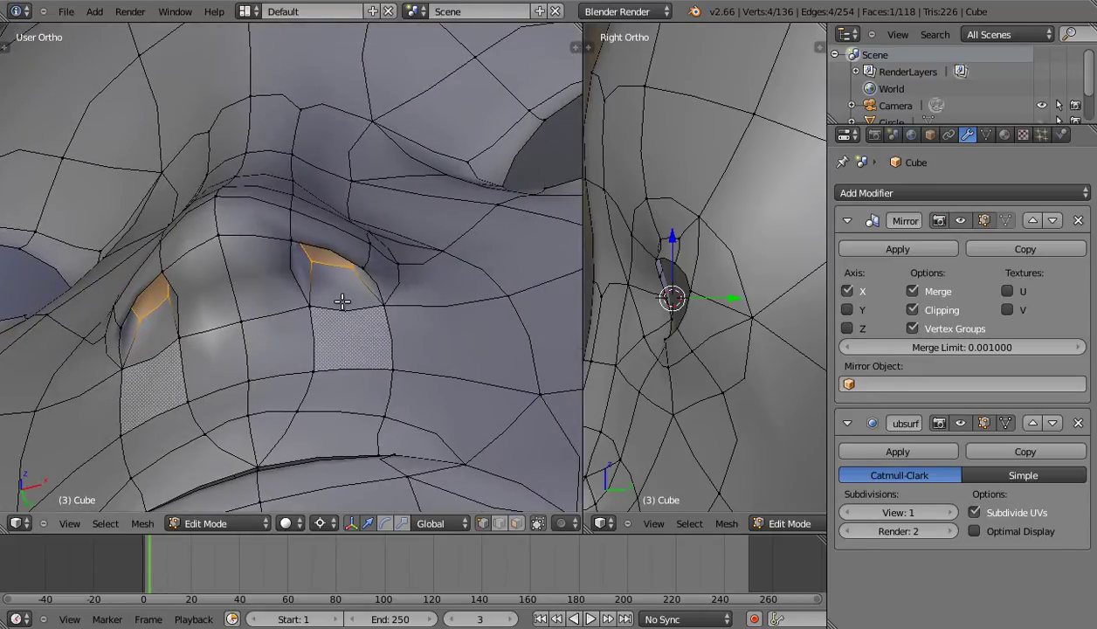
# Add a centred edge loop inside the nostril.
pyautogui.hotkey('ctrl', 'r')
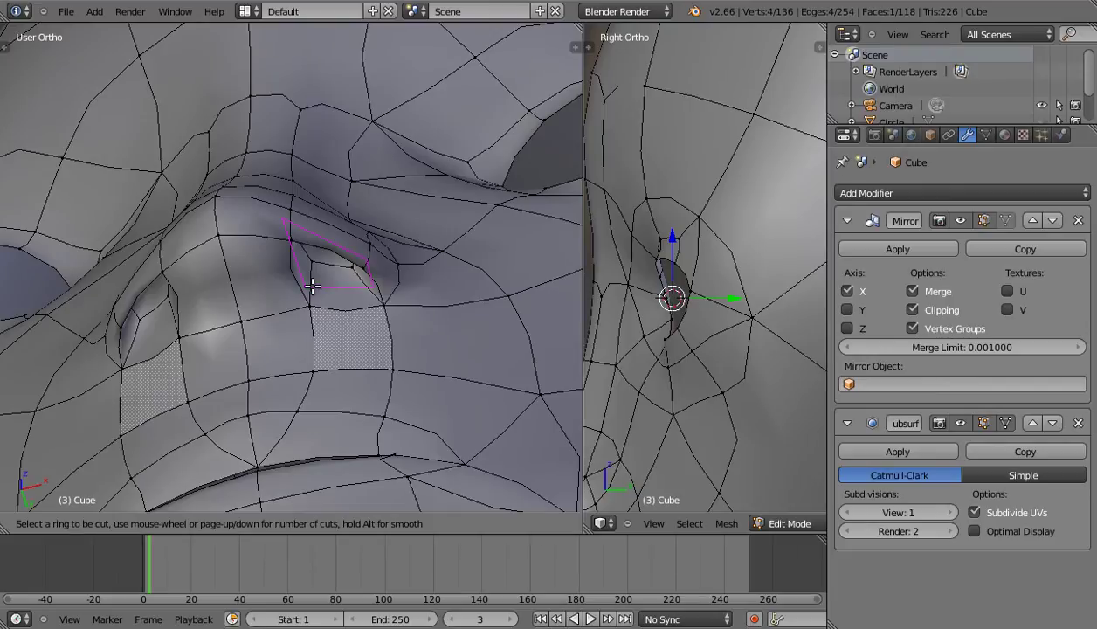
pyautogui.click(312, 285)
pyautogui.rightClick(314, 307)
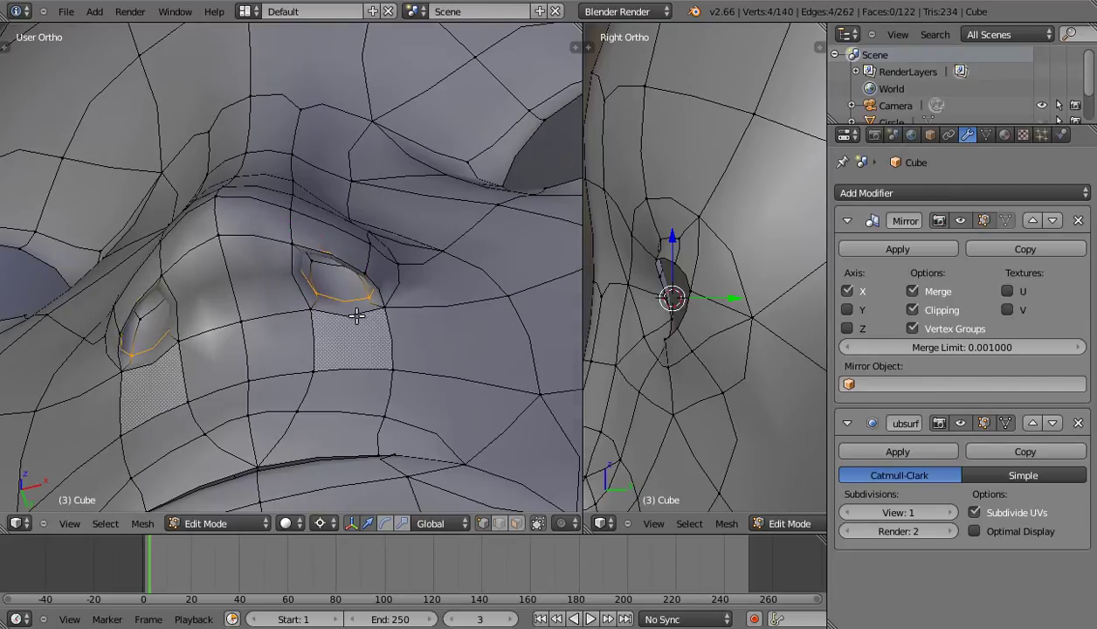
pyautogui.moveTo(354, 305); pyautogui.dragTo(380, 327, button='middle')
# Reposition a nostril vertex to round the opening, viewed from the front.
pyautogui.moveTo(310, 317)
pyautogui.mouseDown(button='right')
pyautogui.moveTo(297, 316)
pyautogui.moveTo(304, 304)
pyautogui.mouseUp(button='right')
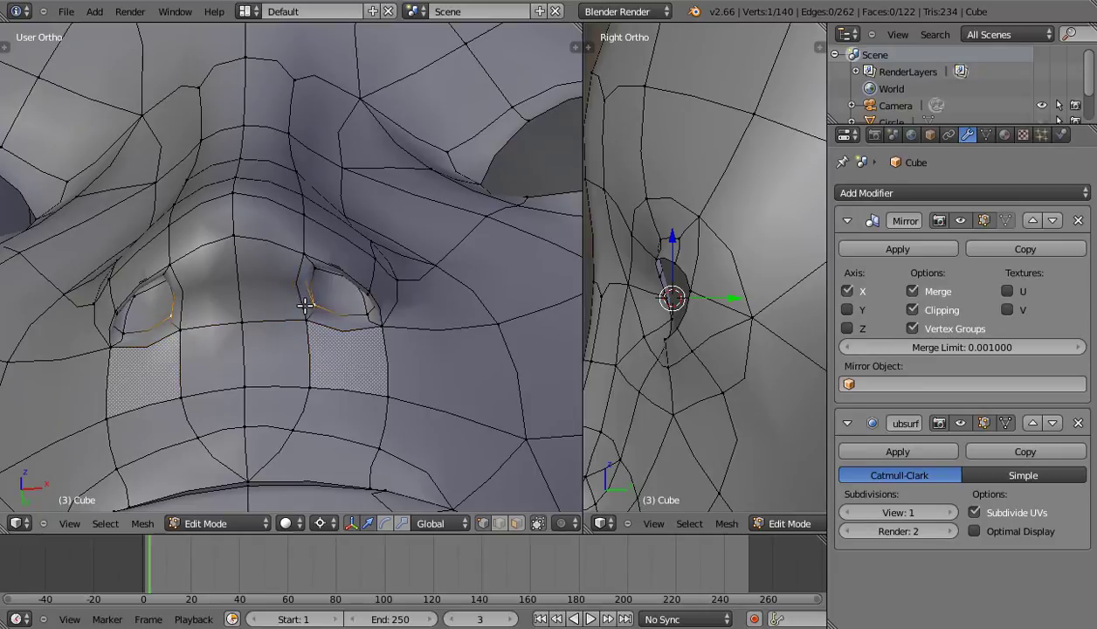
pyautogui.moveTo(374, 273)
pyautogui.mouseDown(button='middle')
pyautogui.moveTo(381, 257)
pyautogui.moveTo(367, 300)
pyautogui.moveTo(374, 289)
pyautogui.moveTo(318, 347)
pyautogui.moveTo(342, 323)
pyautogui.moveTo(287, 362)
pyautogui.moveTo(281, 293)
pyautogui.moveTo(232, 244)
pyautogui.moveTo(225, 253)
pyautogui.moveTo(372, 228)
pyautogui.moveTo(484, 238)
pyautogui.moveTo(534, 260)
pyautogui.moveTo(532, 270)
pyautogui.mouseUp(button='middle')
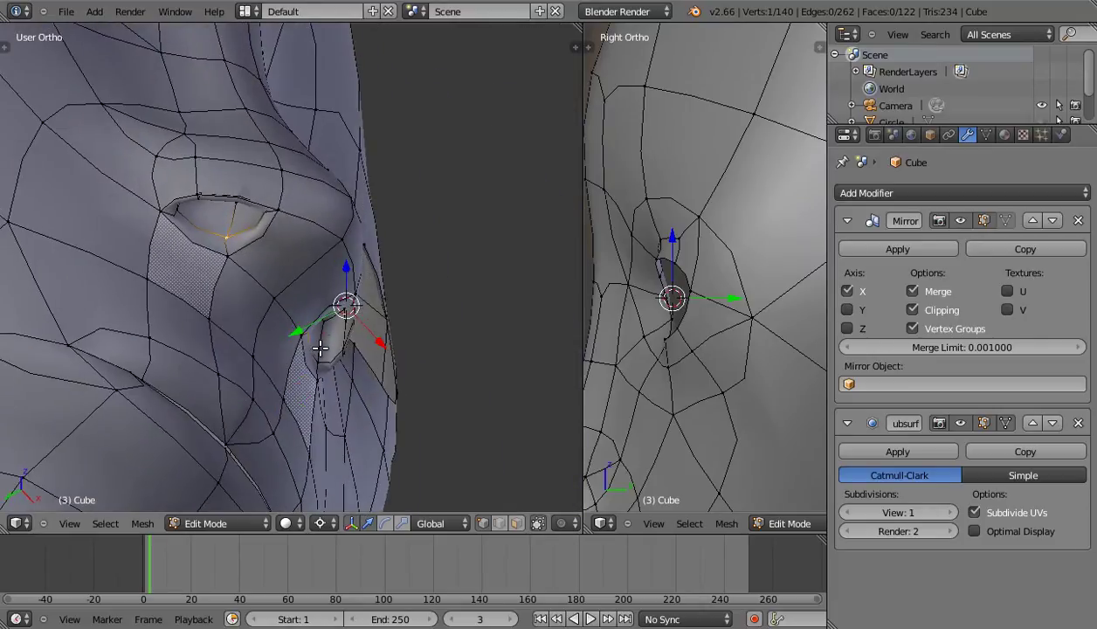
pyautogui.moveTo(325, 342)
pyautogui.mouseDown(button='middle')
pyautogui.moveTo(289, 379)
pyautogui.moveTo(212, 411)
pyautogui.moveTo(307, 379)
pyautogui.moveTo(306, 394)
pyautogui.moveTo(221, 400)
pyautogui.moveTo(234, 324)
pyautogui.mouseUp(button='middle')
pyautogui.press('g')
pyautogui.click(295, 381)
# Check hidden vertices in wireframe, adjust another nostril vertex, and review from below.
pyautogui.moveTo(279, 286)
pyautogui.mouseDown(button='middle')
pyautogui.moveTo(224, 289)
pyautogui.moveTo(162, 330)
pyautogui.moveTo(227, 320)
pyautogui.moveTo(245, 355)
pyautogui.mouseUp(button='middle')
pyautogui.press('z')
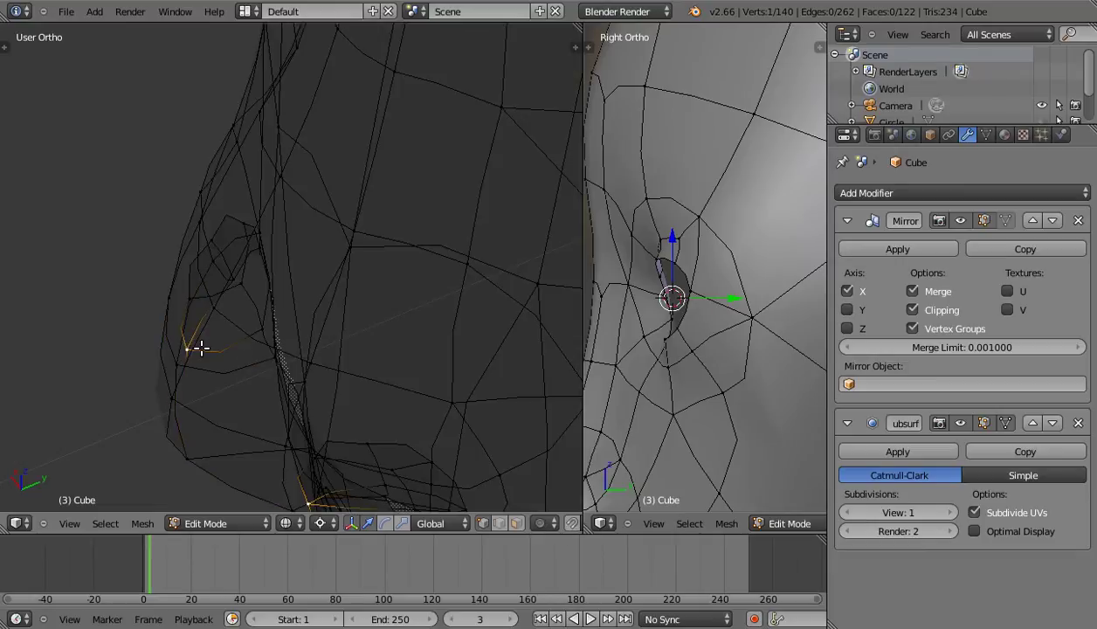
pyautogui.press('z')
pyautogui.press('g')
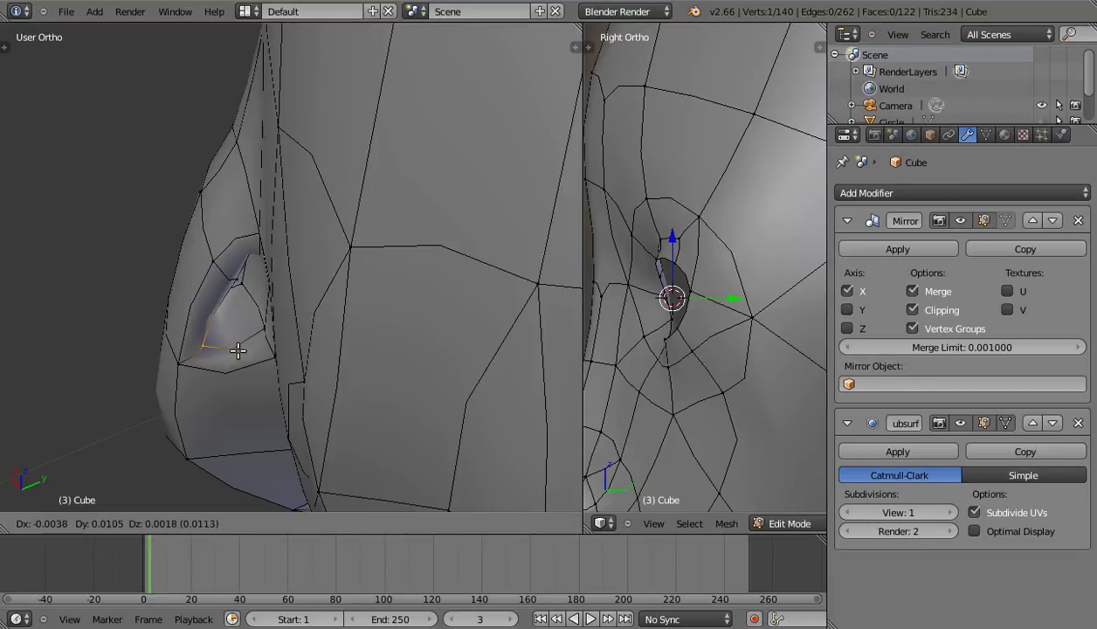
pyautogui.click(225, 349)
pyautogui.moveTo(225, 350); pyautogui.dragTo(204, 357, button='middle')
pyautogui.moveTo(315, 286); pyautogui.dragTo(347, 228, button='middle')
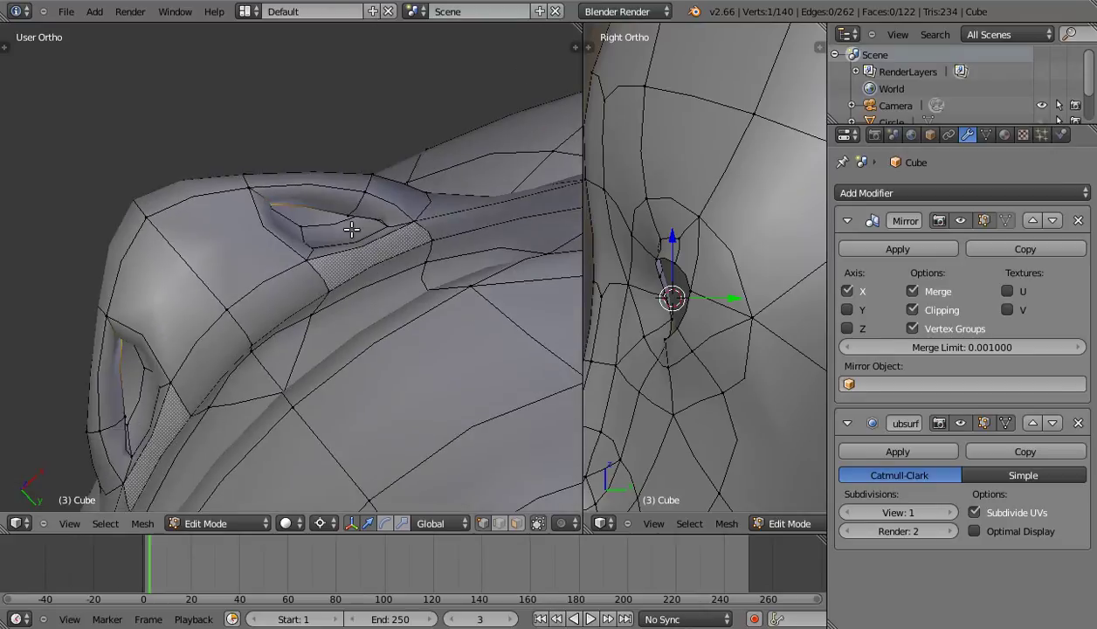
pyautogui.scroll(3, 296, 186)
pyautogui.moveTo(313, 313); pyautogui.dragTo(315, 330, button='middle')
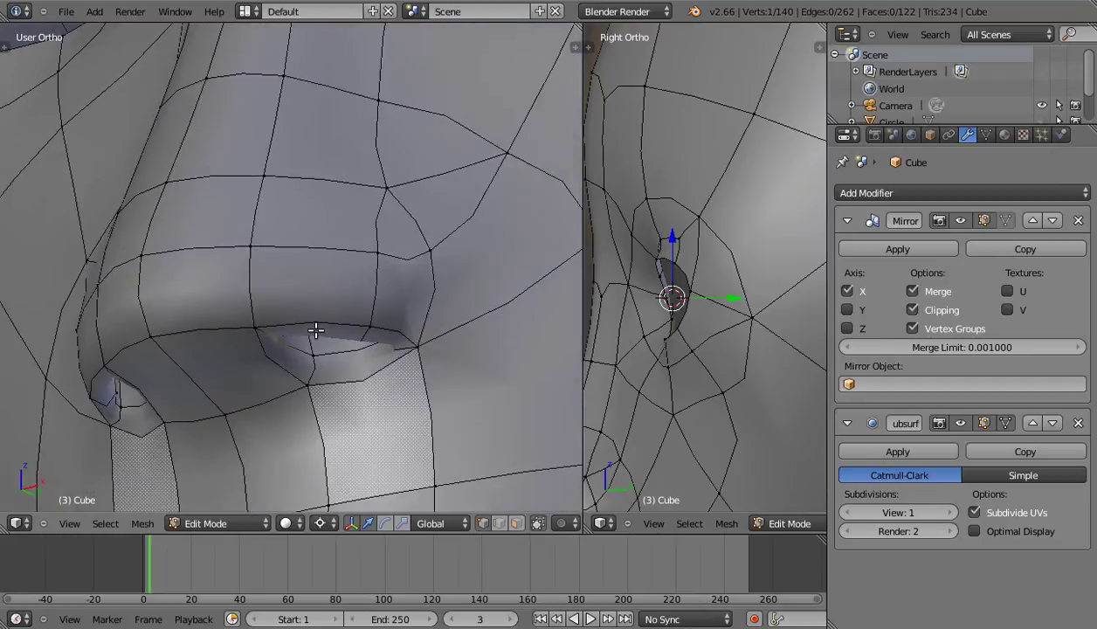
pyautogui.press('KP_3')
# Reposition the nose-tip and under-nose profile vertices to match the reference.
pyautogui.scroll(-2, 315, 330)
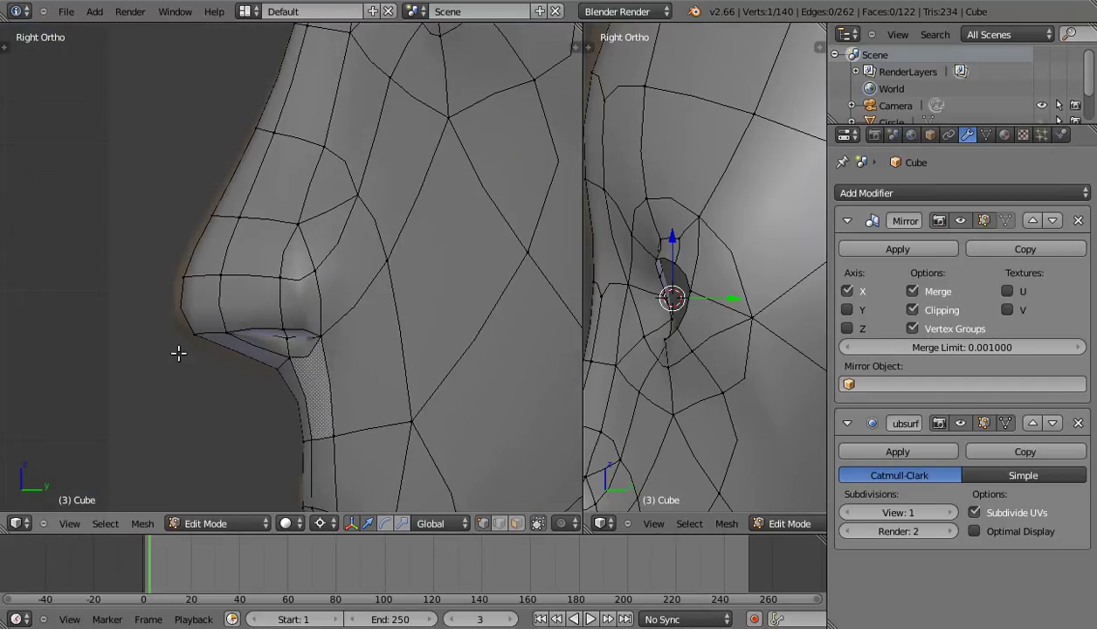
pyautogui.keyDown('shift'); pyautogui.moveTo(267, 343); pyautogui.dragTo(362, 362, button='middle'); pyautogui.keyUp('shift')
pyautogui.rightClick(278, 299)
pyautogui.press('g')
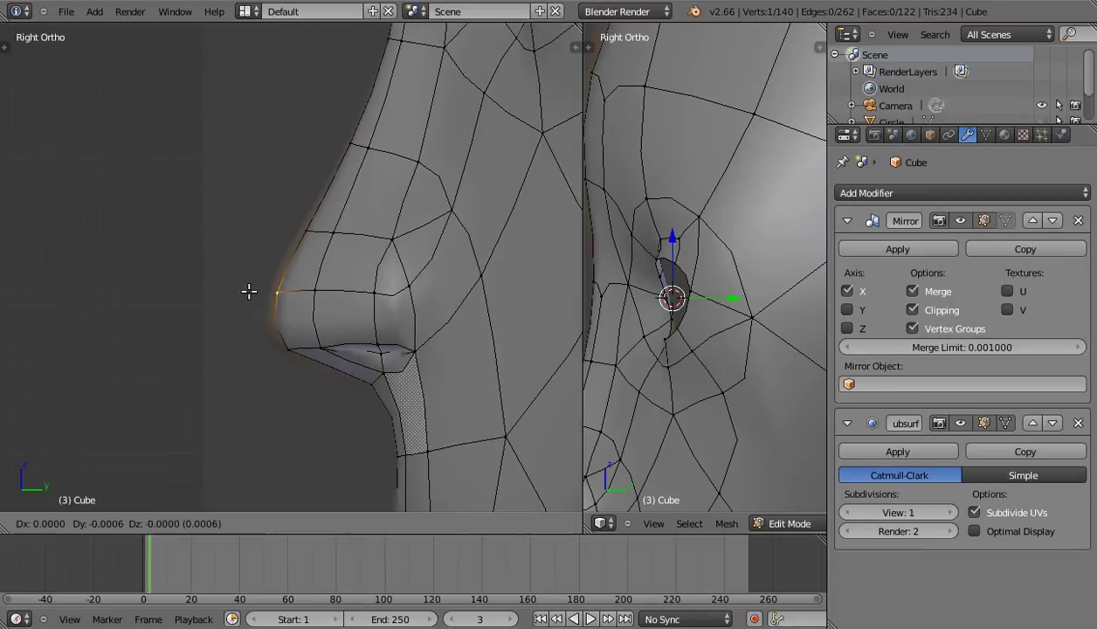
pyautogui.click(236, 290)
pyautogui.rightClick(277, 358)
pyautogui.press('g')
pyautogui.click(256, 362)
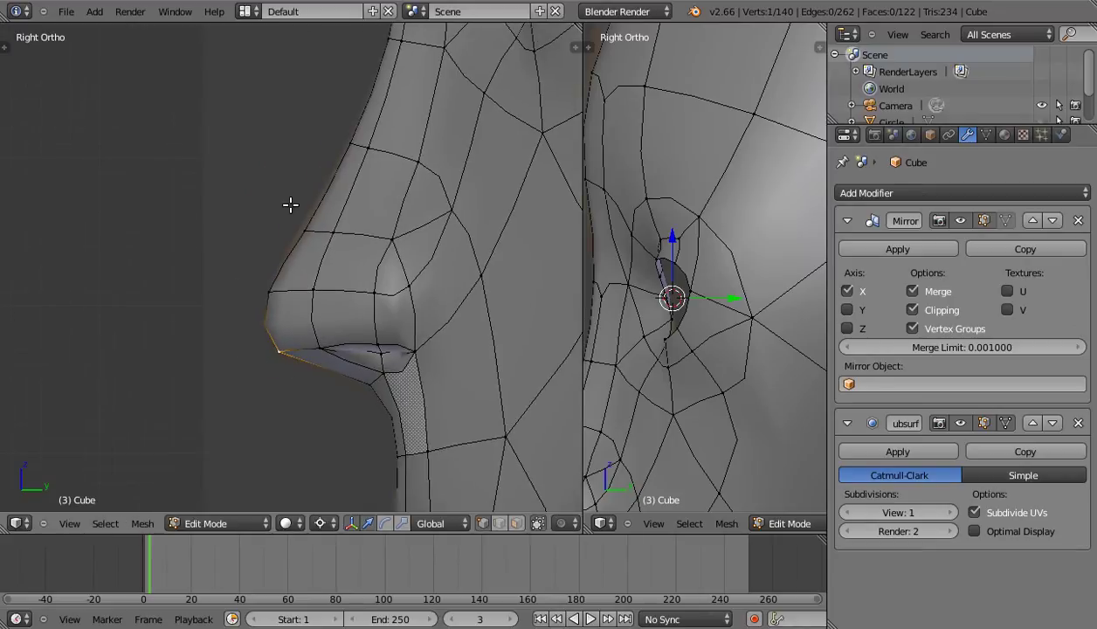
pyautogui.rightClick(262, 213)
pyautogui.press('g')
pyautogui.click(264, 219)
# Move two jaw vertices slightly to follow the reference jawline.
pyautogui.scroll(-2, 345, 380)
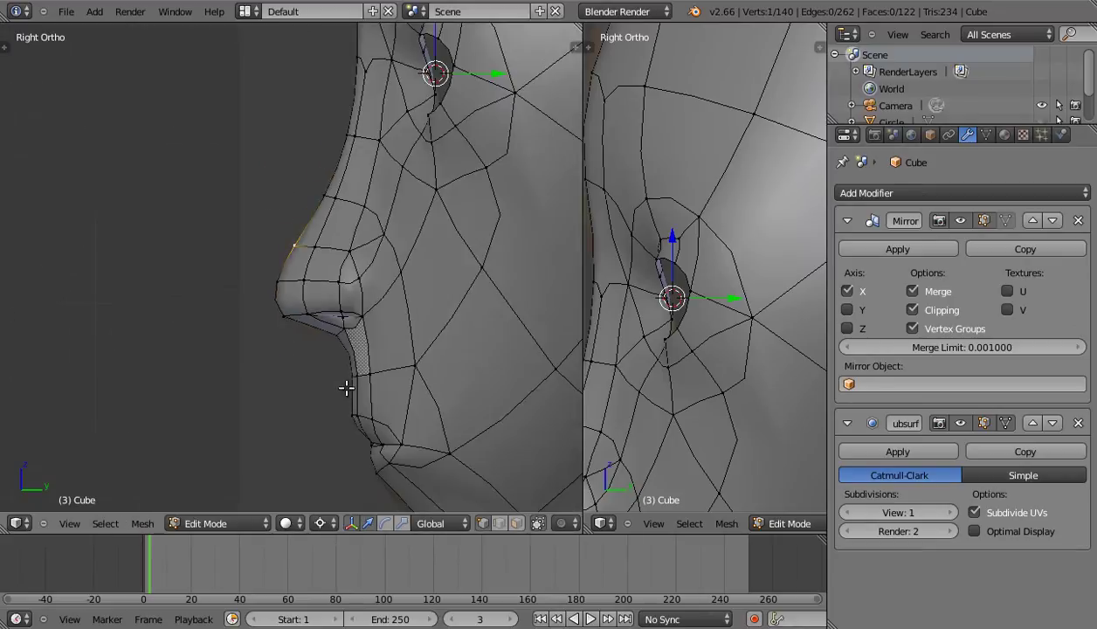
pyautogui.scroll(-2, 375, 378)
pyautogui.scroll(1, 374, 368)
pyautogui.scroll(1, 372, 349)
pyautogui.scroll(1, 376, 420)
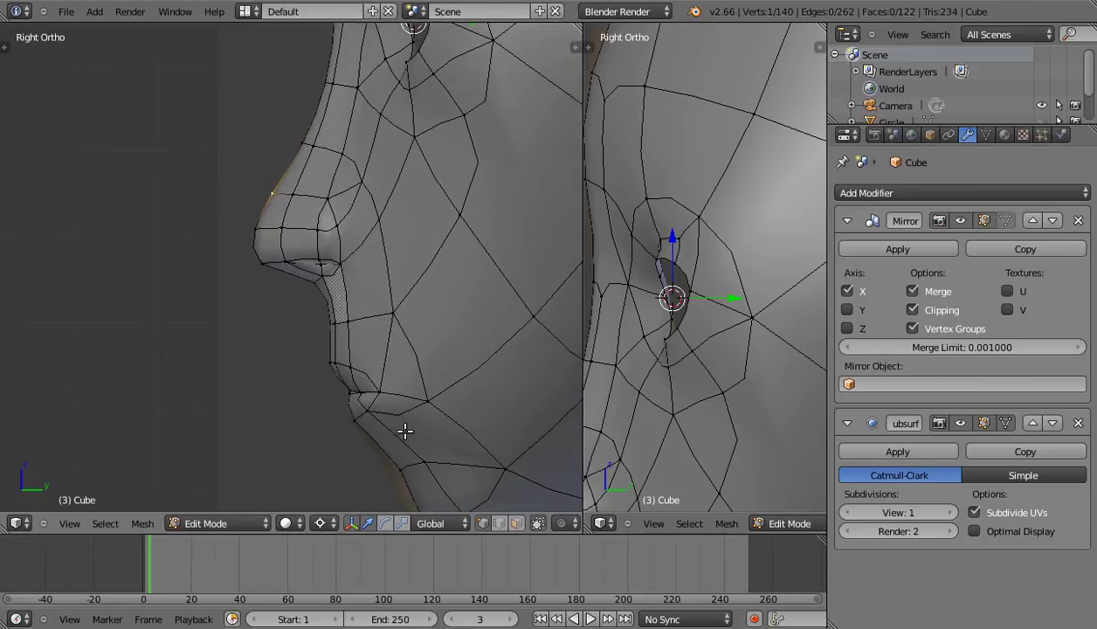
pyautogui.scroll(2, 398, 428)
pyautogui.rightClick(374, 410)
pyautogui.press('g')
pyautogui.click(358, 428)
pyautogui.rightClick(342, 339)
pyautogui.press('g')
pyautogui.click(332, 354)
# Adjust the chin vertices so the chin profile matches the reference.
pyautogui.keyDown('shift'); pyautogui.moveTo(462, 396); pyautogui.dragTo(404, 344, button='middle'); pyautogui.keyUp('shift')
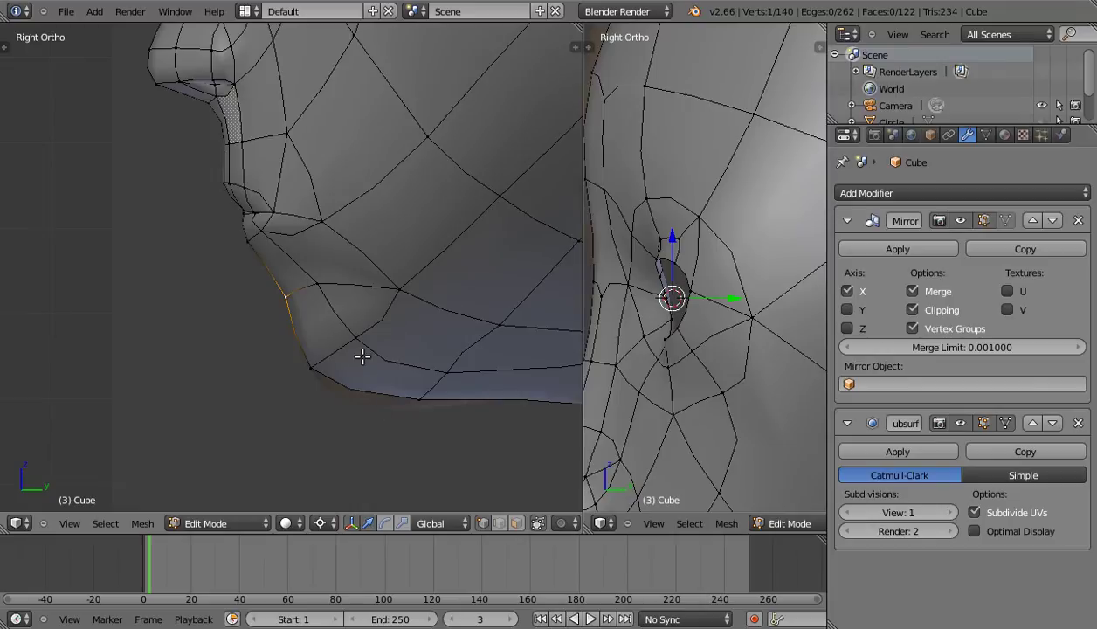
pyautogui.scroll(-1, 398, 375)
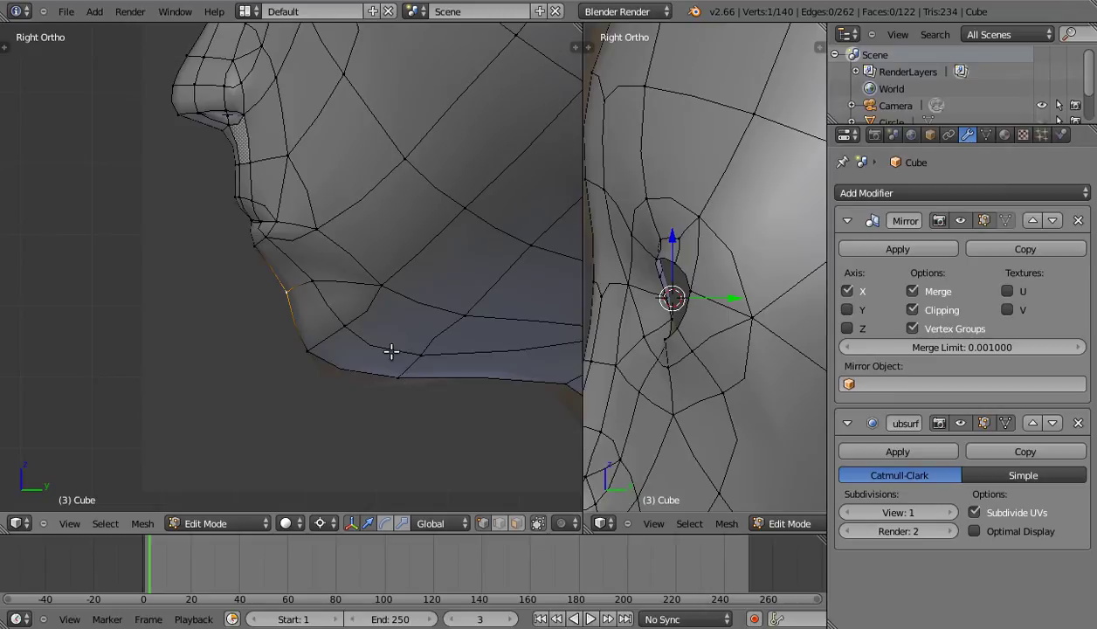
pyautogui.keyDown('shift'); pyautogui.moveTo(392, 316); pyautogui.dragTo(389, 363, button='middle'); pyautogui.keyUp('shift')
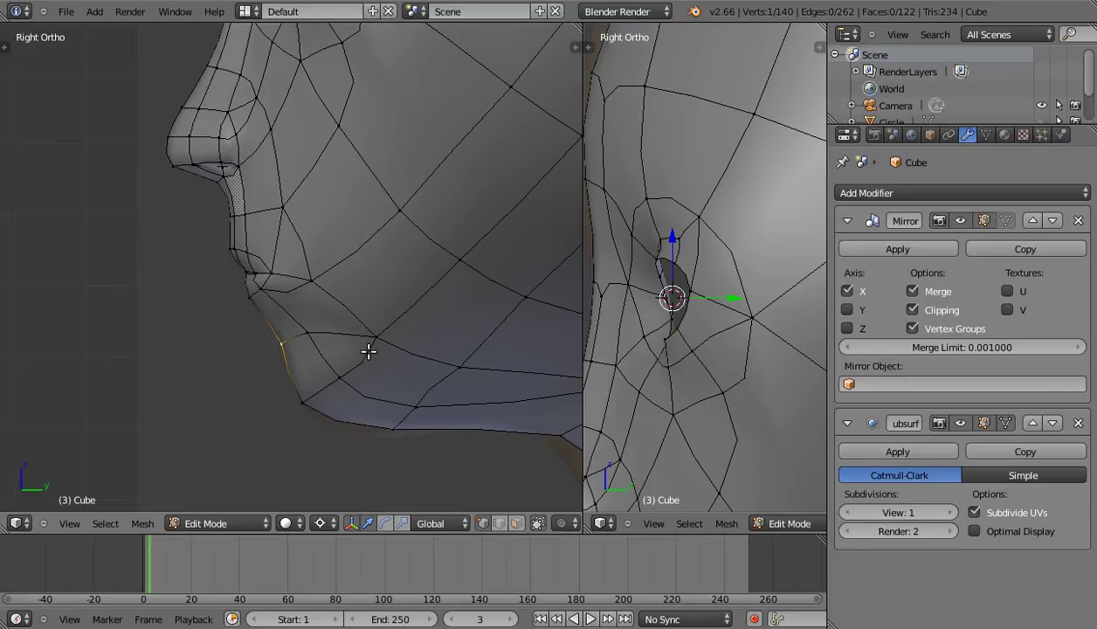
pyautogui.keyDown('shift'); pyautogui.moveTo(350, 307); pyautogui.dragTo(378, 360, button='middle'); pyautogui.keyUp('shift')
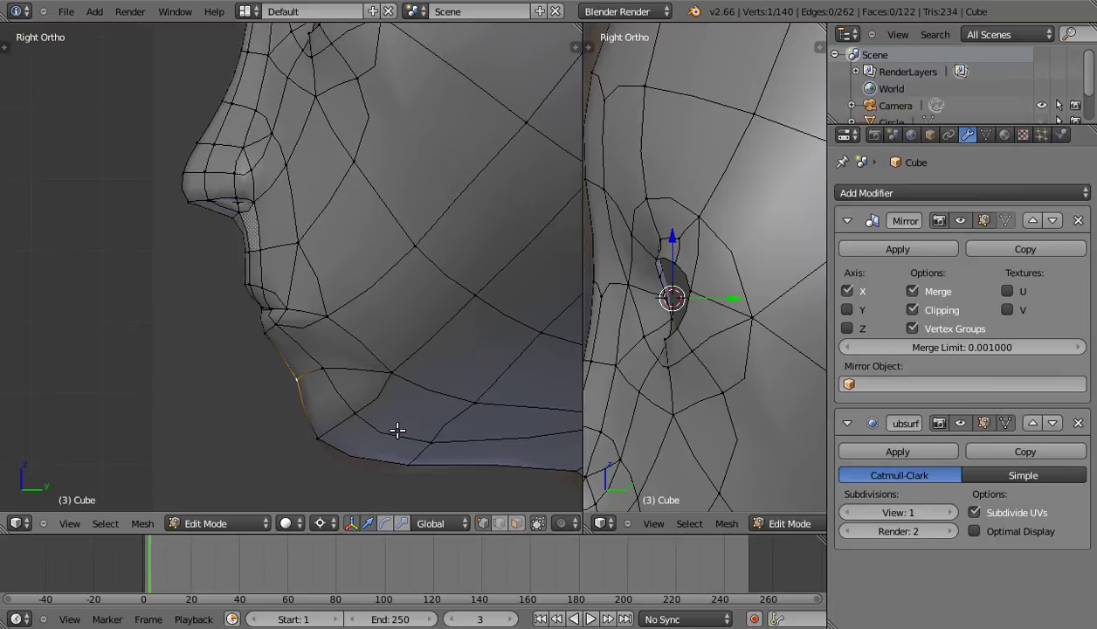
pyautogui.keyDown('shift'); pyautogui.scroll(-3, 366, 374); pyautogui.keyUp('shift')
pyautogui.press('g')
pyautogui.click(392, 449)
pyautogui.rightClick(313, 411)
pyautogui.press('g')
pyautogui.click(318, 433)
# Shift the lip-corner vertex up-left and nudge the neighbouring mouth vertex to part the lips.
pyautogui.scroll(2, 342, 384)
pyautogui.keyDown('shift'); pyautogui.scroll(2, 354, 382); pyautogui.keyUp('shift')
pyautogui.rightClick(372, 381)
pyautogui.press('g')
pyautogui.click(380, 364)
pyautogui.rightClick(331, 352)
pyautogui.press('g')
pyautogui.click(322, 352)
pyautogui.press('g')
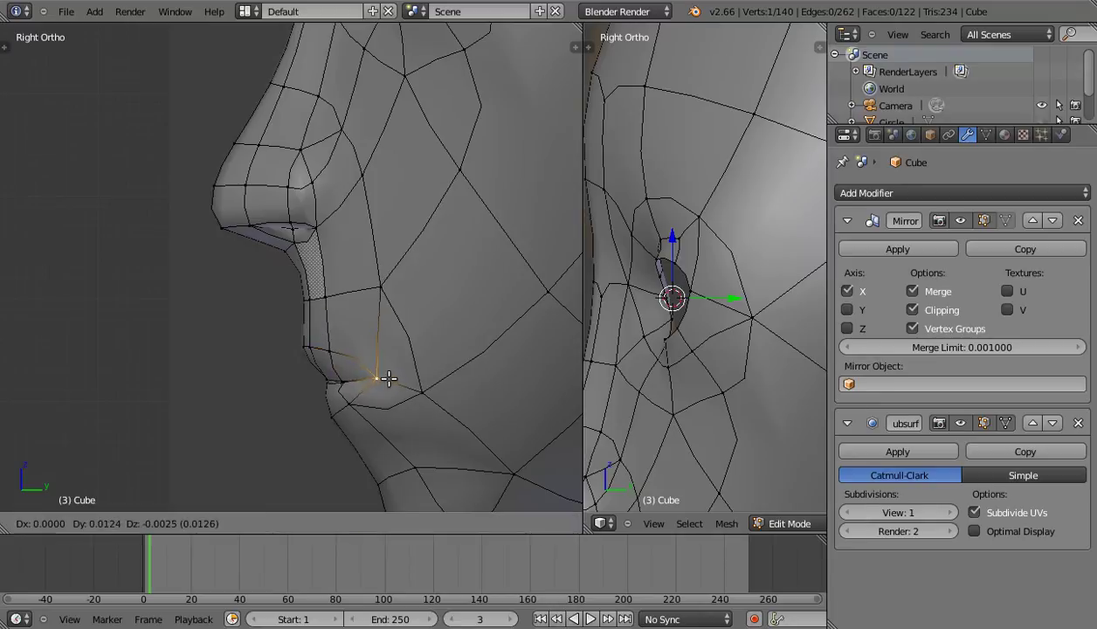
pyautogui.click(374, 377)
pyautogui.scroll(-2, 380, 341)
pyautogui.keyDown('shift'); pyautogui.scroll(1, 384, 341); pyautogui.keyUp('shift')
# Preview the face in textured shading, return to the front view, and deselect all.
pyautogui.hotkey('alt', 'z')
pyautogui.hotkey('alt', 'z')
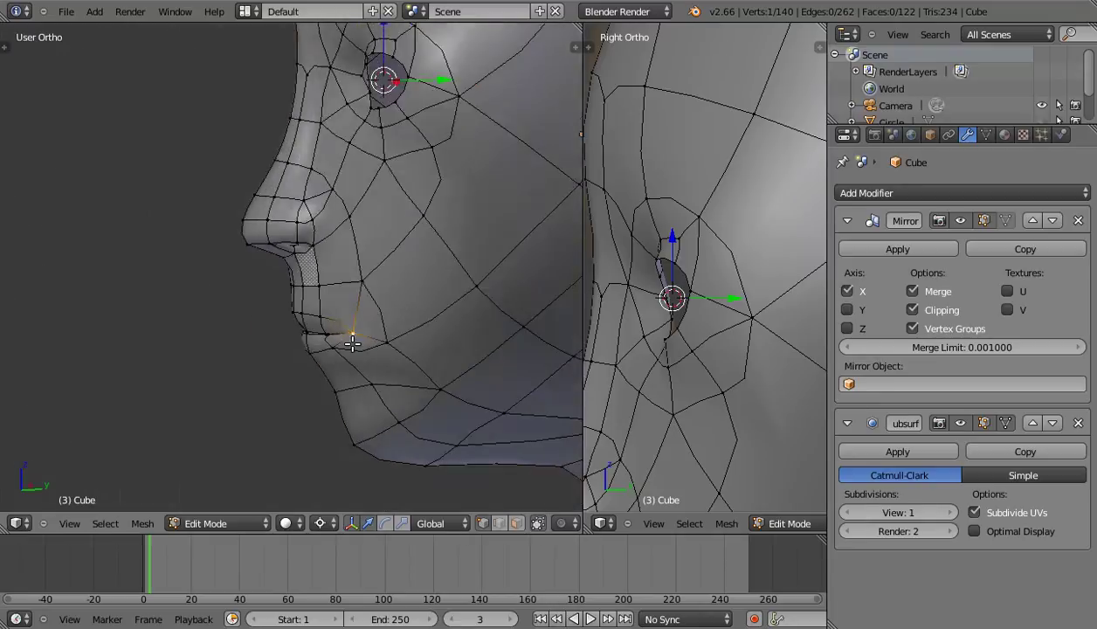
pyautogui.press('KP_1')
pyautogui.scroll(-2, 421, 325)
pyautogui.moveTo(422, 325)
pyautogui.mouseDown(button='middle')
pyautogui.moveTo(343, 324)
pyautogui.moveTo(376, 355)
pyautogui.moveTo(429, 367)
pyautogui.moveTo(382, 372)
pyautogui.moveTo(410, 385)
pyautogui.moveTo(387, 392)
pyautogui.moveTo(381, 343)
pyautogui.mouseUp(button='middle')
pyautogui.scroll(2, 376, 356)
pyautogui.press('a')
pyautogui.scroll(2, 410, 385)
pyautogui.scroll(1, 407, 385)
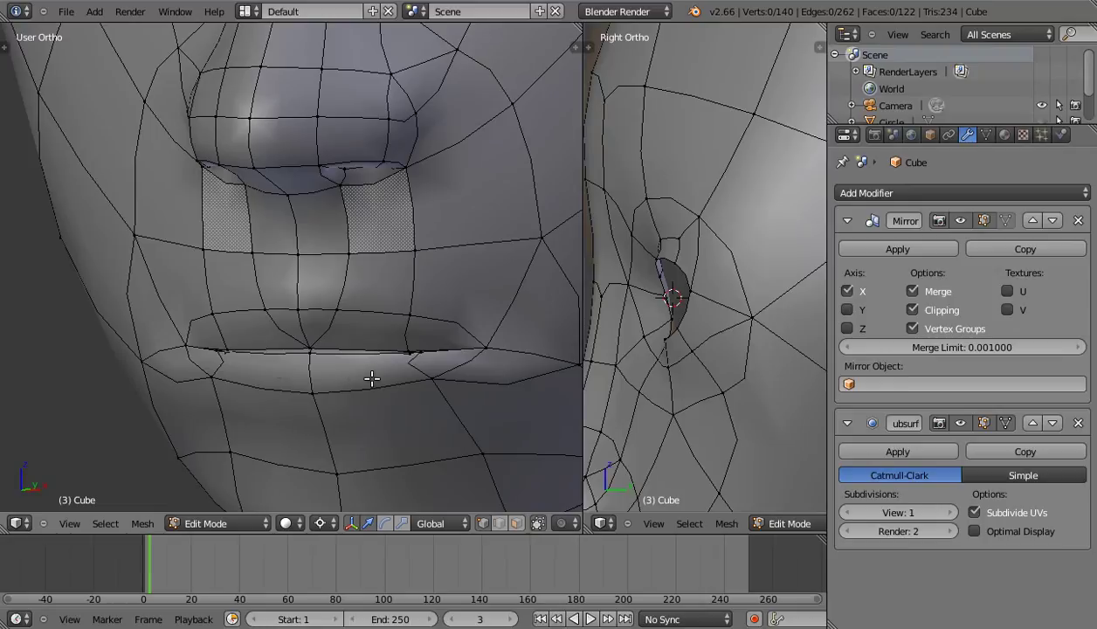
# Move the mouth-corner vertex so the parted lips end in a defined corner.
pyautogui.moveTo(339, 377); pyautogui.dragTo(362, 379, button='middle')
pyautogui.rightClick(477, 340)
pyautogui.press('g')
pyautogui.click(489, 334)
pyautogui.scroll(-3, 432, 291)
pyautogui.moveTo(433, 290)
pyautogui.mouseDown(button='middle')
pyautogui.moveTo(453, 293)
pyautogui.moveTo(417, 304)
pyautogui.moveTo(429, 284)
pyautogui.moveTo(421, 326)
pyautogui.moveTo(431, 320)
pyautogui.moveTo(363, 296)
pyautogui.moveTo(358, 338)
pyautogui.mouseUp(button='middle')
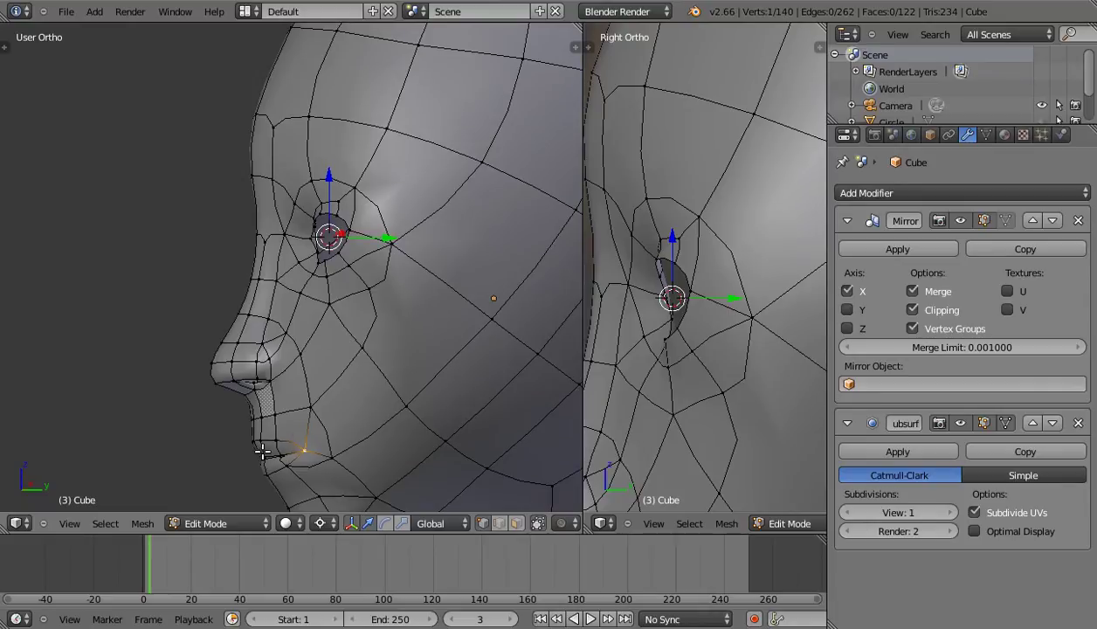
# In Right Ortho, pull two temple-area vertices on the side of the head toward the left.
pyautogui.moveTo(305, 435)
pyautogui.mouseDown(button='middle')
pyautogui.moveTo(332, 319)
pyautogui.moveTo(339, 334)
pyautogui.moveTo(361, 269)
pyautogui.moveTo(407, 257)
pyautogui.moveTo(388, 314)
pyautogui.moveTo(434, 325)
pyautogui.moveTo(449, 314)
pyautogui.mouseUp(button='middle')
pyautogui.rightClick(348, 234)
pyautogui.rightClick(389, 262)
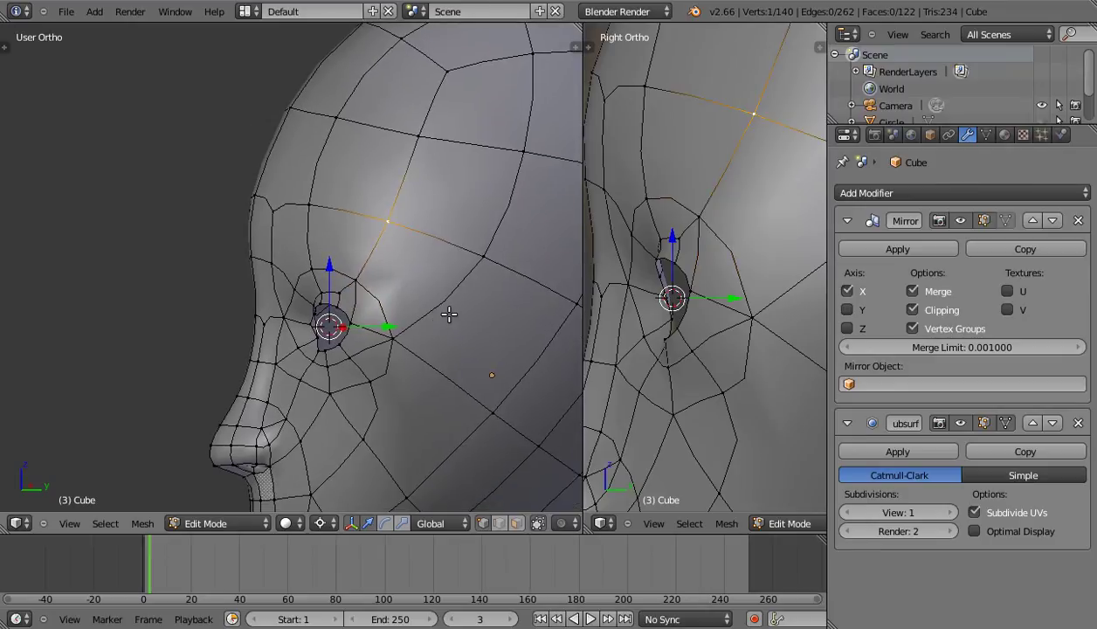
pyautogui.press('KP_3')
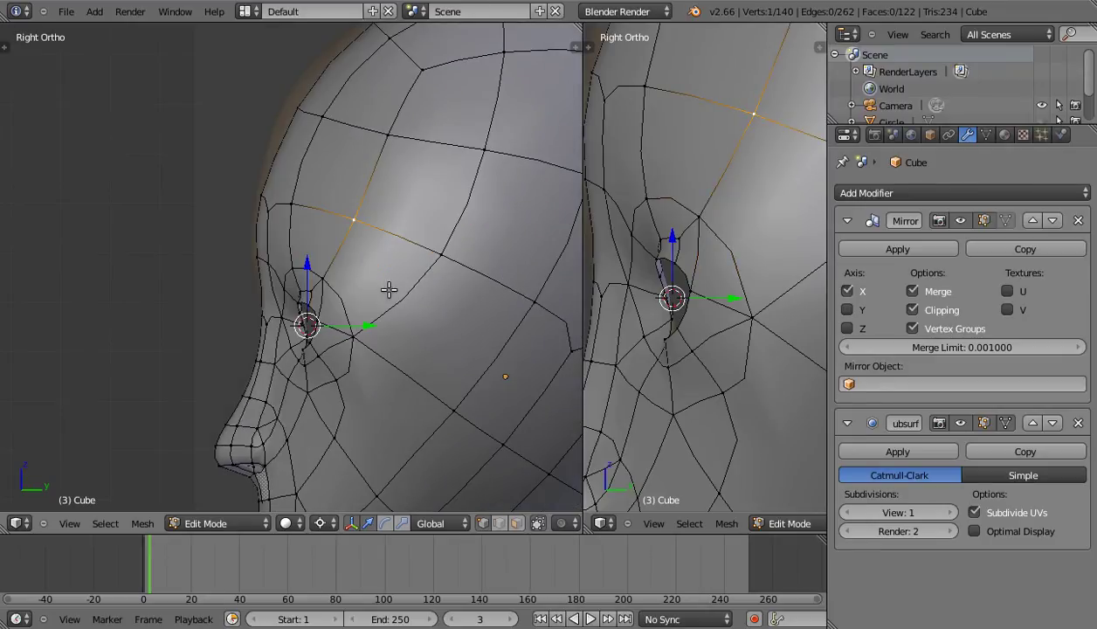
pyautogui.press('g')
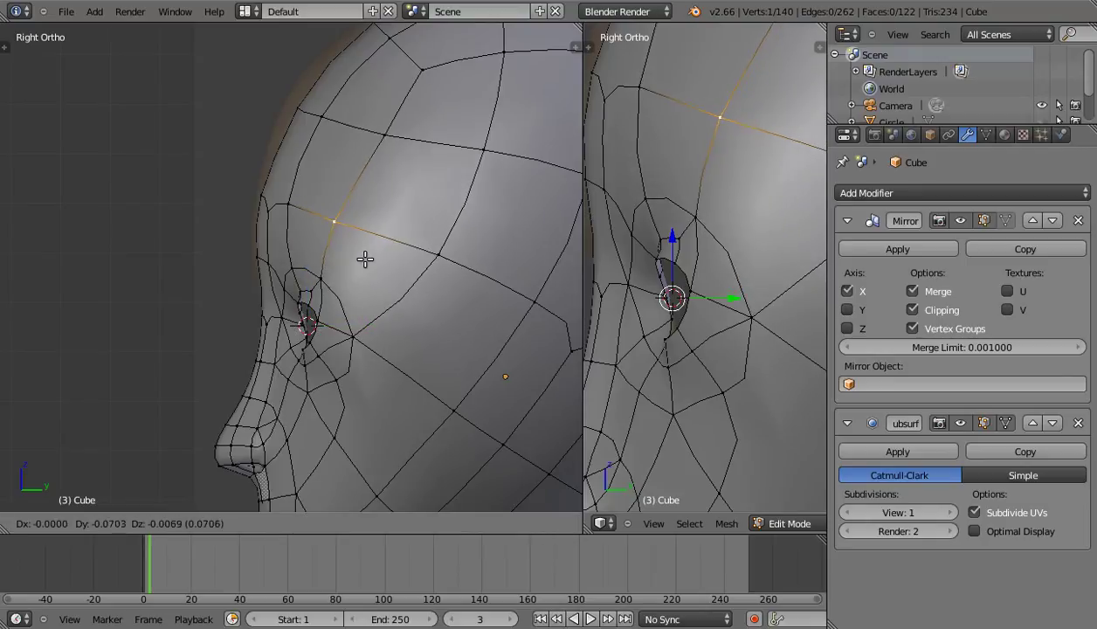
pyautogui.click(362, 249)
pyautogui.rightClick(446, 259)
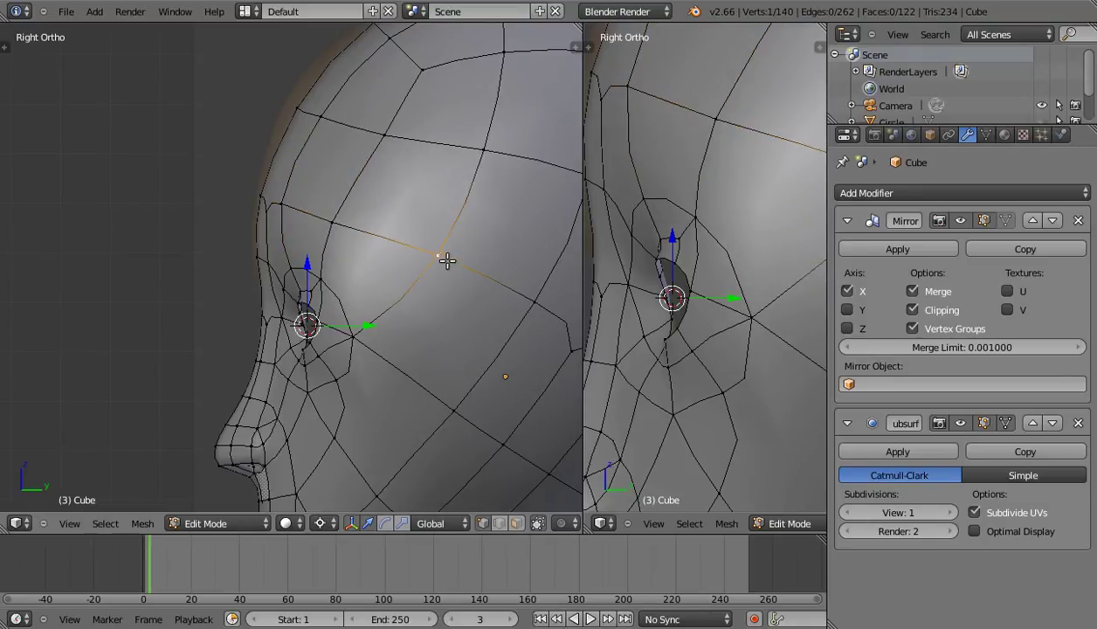
pyautogui.press('g')
pyautogui.click(365, 263)
# Fine-tune the vertex beside the outer eye corner over several moves, then orbit to the front.
pyautogui.rightClick(357, 262)
pyautogui.rightClick(344, 262)
pyautogui.rightClick(340, 285)
pyautogui.press('g')
pyautogui.click(339, 285)
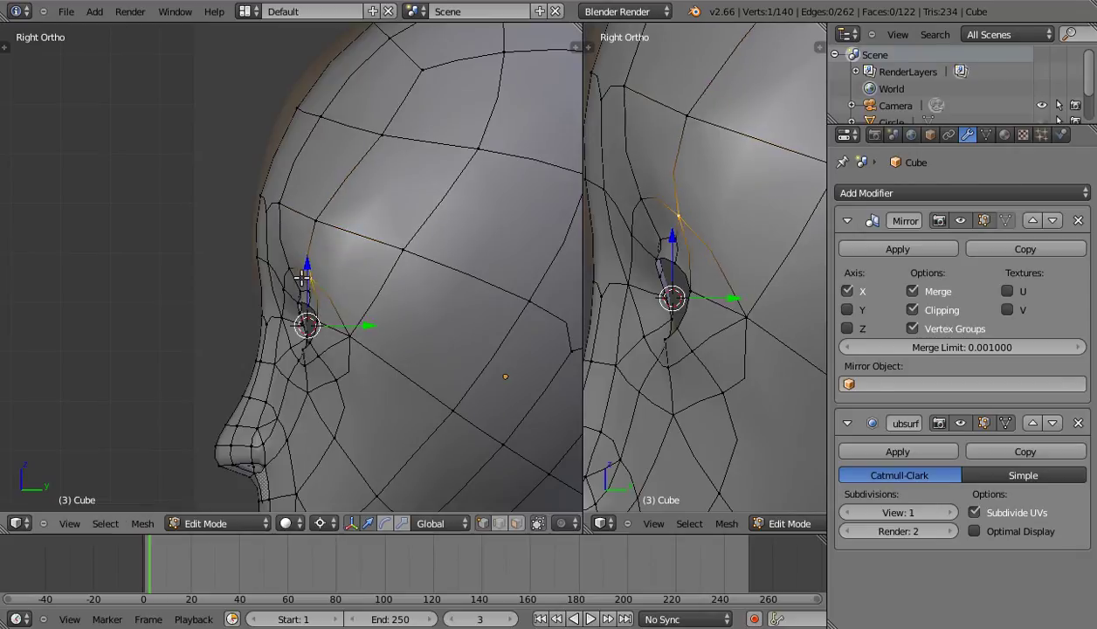
pyautogui.press('g')
pyautogui.click(339, 286)
pyautogui.press('g')
pyautogui.click(357, 291)
pyautogui.press('g')
pyautogui.click(392, 335)
pyautogui.moveTo(392, 336); pyautogui.dragTo(457, 350, button='middle')
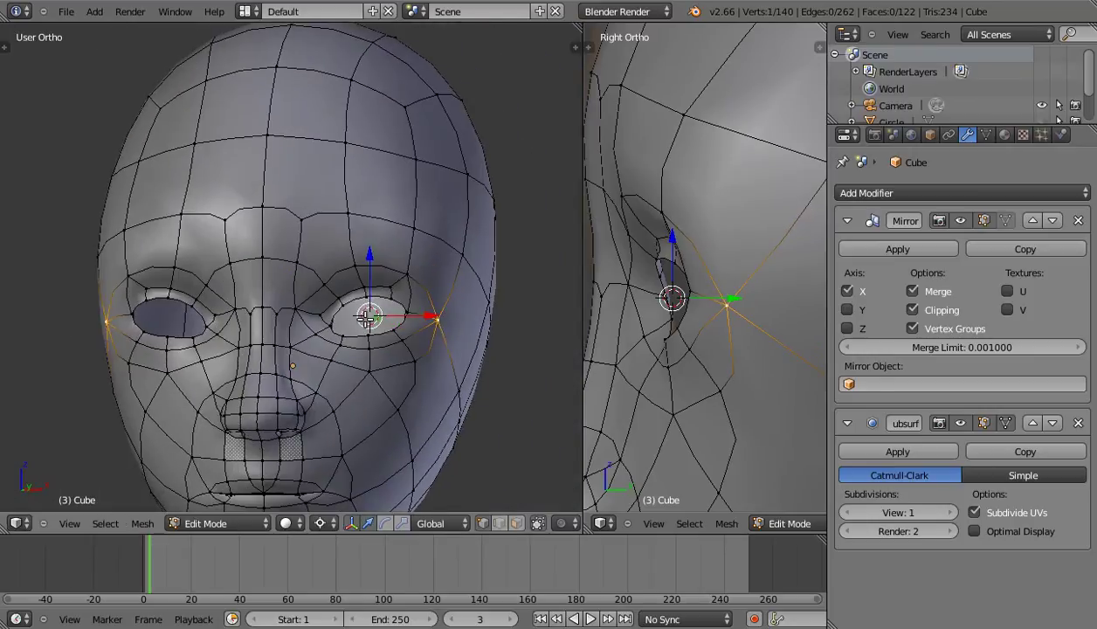
pyautogui.scroll(-1, 366, 318)
pyautogui.scroll(-2, 422, 326)
pyautogui.scroll(-2, 402, 330)
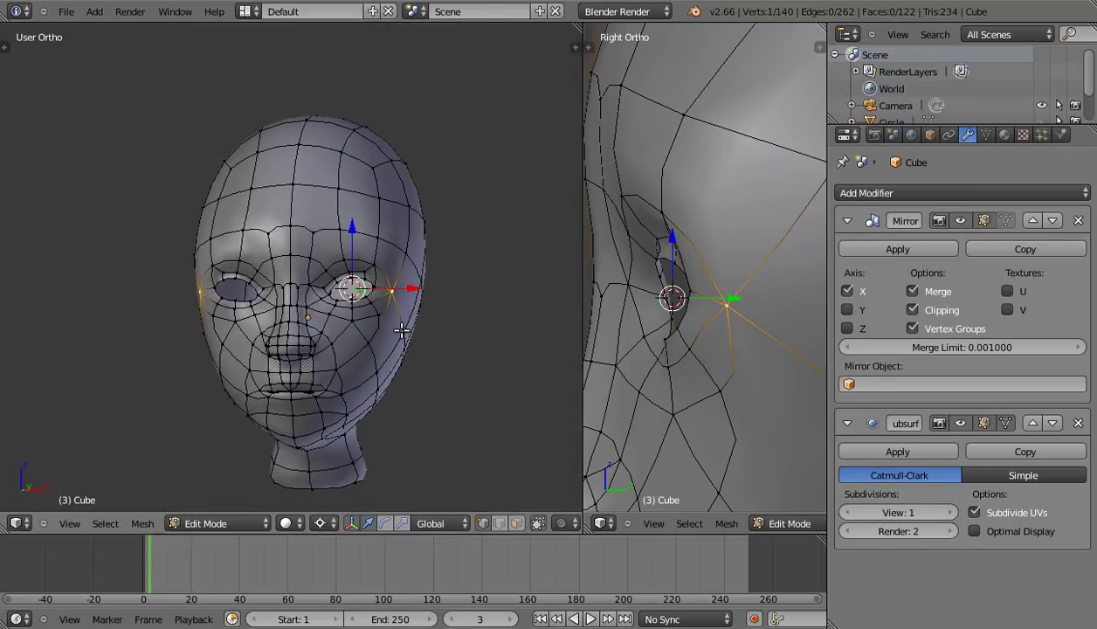
pyautogui.moveTo(393, 342)
pyautogui.mouseDown(button='middle')
pyautogui.moveTo(228, 336)
pyautogui.moveTo(387, 343)
pyautogui.moveTo(238, 343)
pyautogui.mouseUp(button='middle')
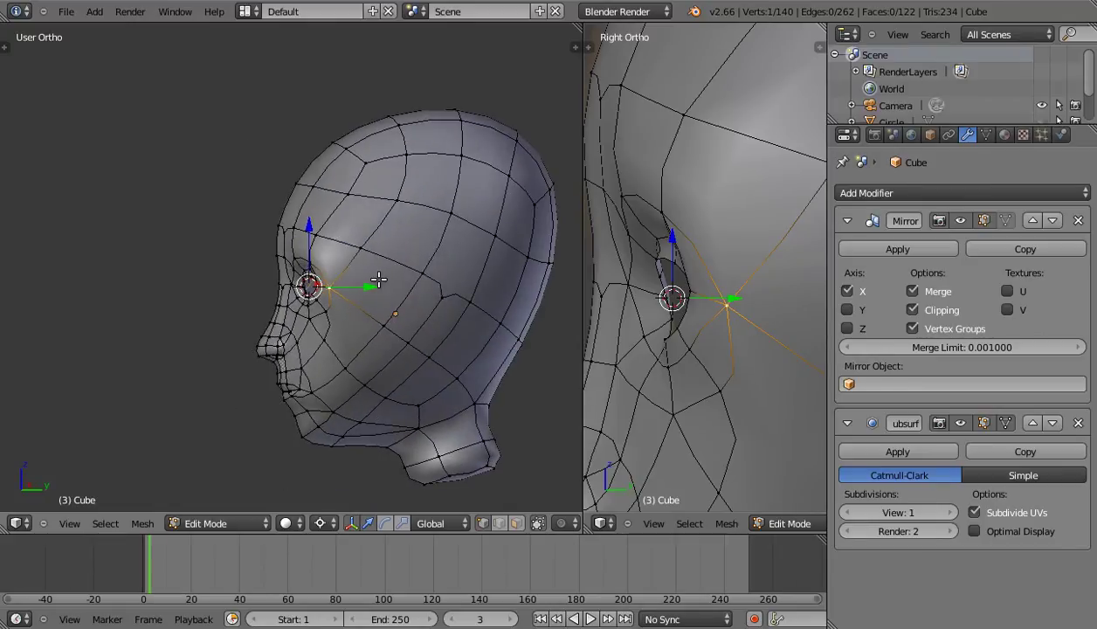
pyautogui.moveTo(412, 332)
pyautogui.mouseDown(button='middle')
pyautogui.moveTo(379, 318)
pyautogui.moveTo(388, 263)
pyautogui.mouseUp(button='middle')
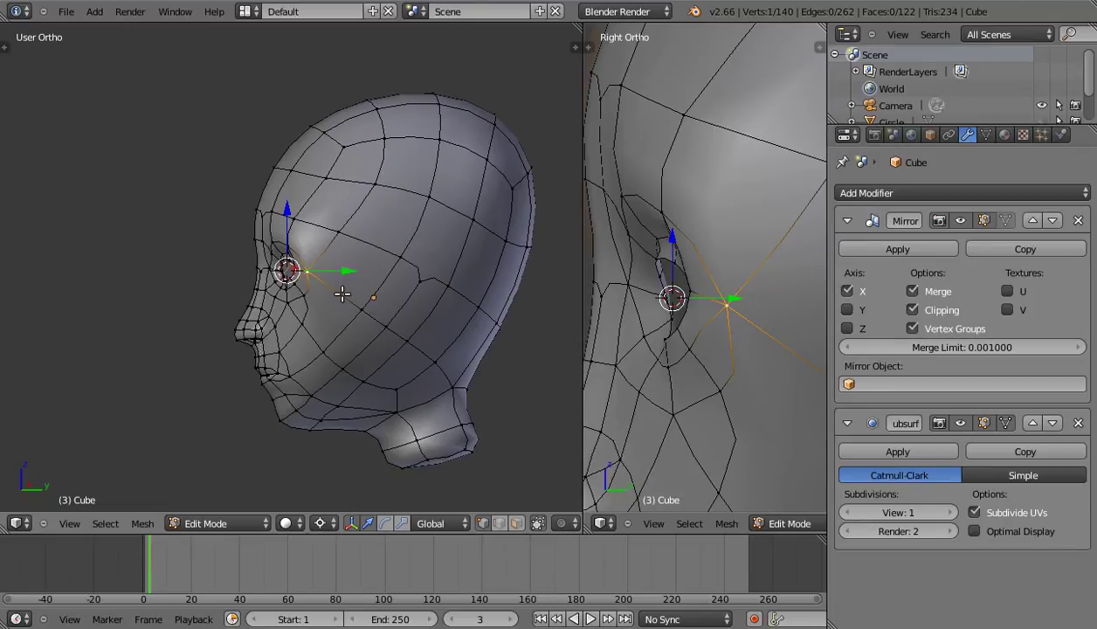
pyautogui.moveTo(352, 315)
pyautogui.mouseDown(button='middle')
pyautogui.moveTo(342, 299)
pyautogui.moveTo(335, 306)
pyautogui.moveTo(357, 243)
pyautogui.moveTo(384, 252)
pyautogui.moveTo(362, 328)
pyautogui.mouseUp(button='middle')
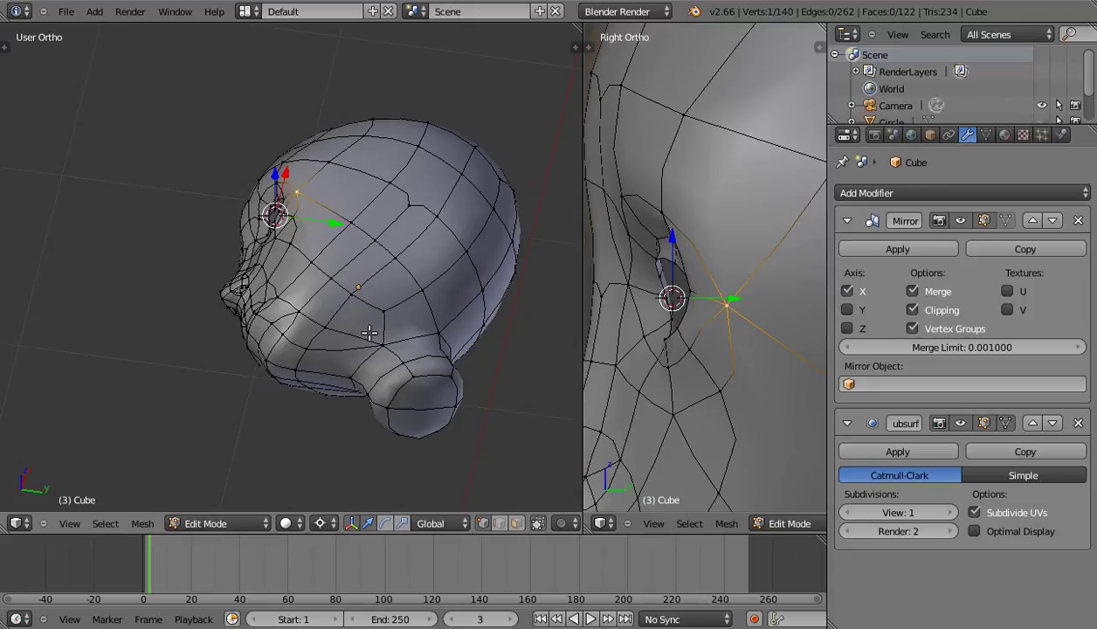
# In edge mode, delete the neck edge with Only Edges & Faces, merging its two faces.
pyautogui.hotkey('ctrl', 'Tab')
pyautogui.click(408, 428)
pyautogui.rightClick(421, 416)
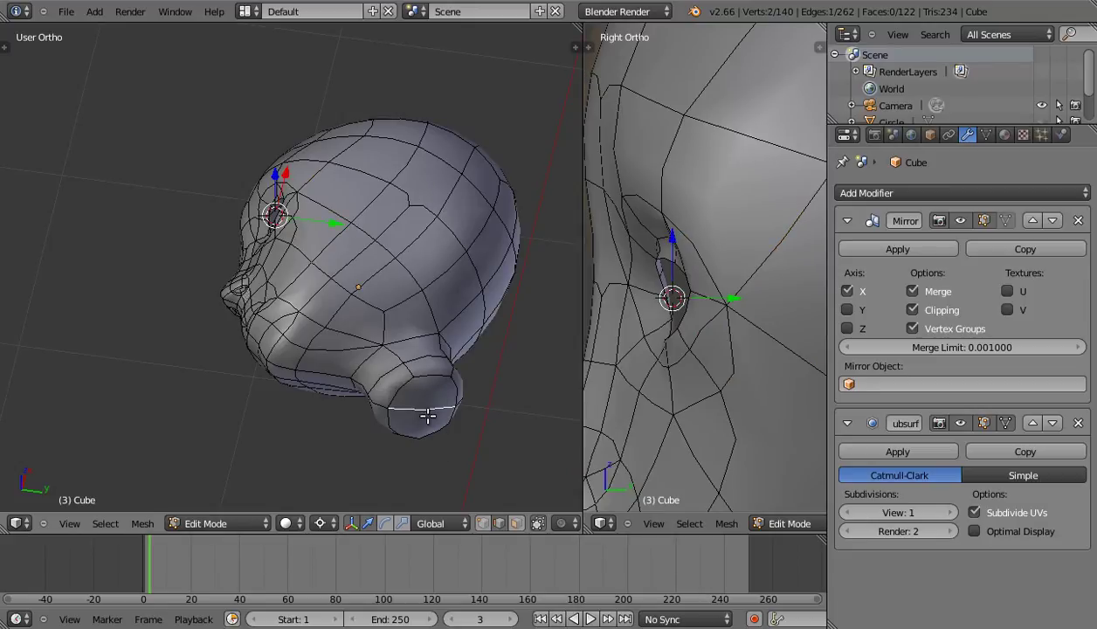
pyautogui.press('x')
pyautogui.click(426, 437)
pyautogui.press('x')
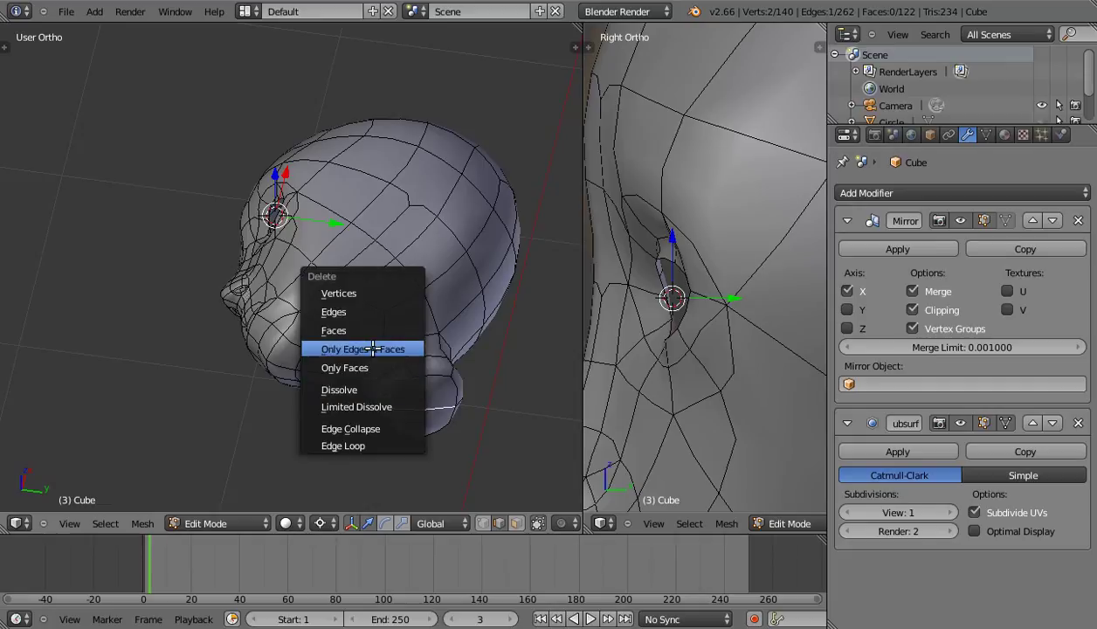
pyautogui.click(379, 350)
# Go to Right Ortho and bring up the sidebar with the background image list.
pyautogui.moveTo(379, 351)
pyautogui.mouseDown(button='middle')
pyautogui.moveTo(363, 391)
pyautogui.moveTo(342, 336)
pyautogui.moveTo(363, 399)
pyautogui.mouseUp(button='middle')
pyautogui.press('KP_3')
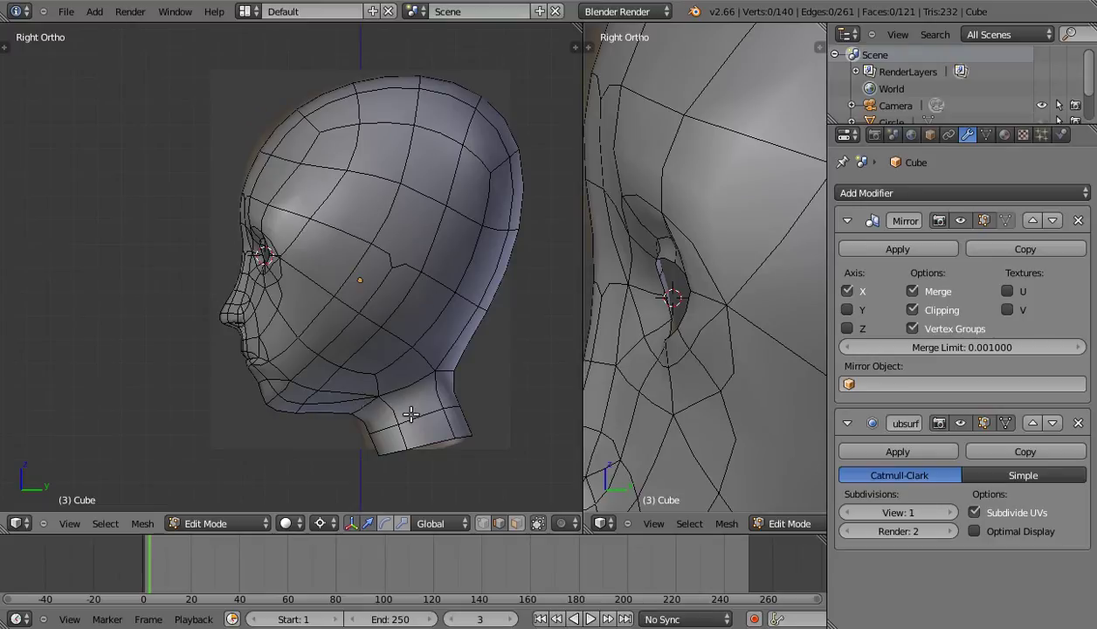
pyautogui.keyDown('shift'); pyautogui.moveTo(418, 297); pyautogui.dragTo(497, 292, button='middle'); pyautogui.keyUp('shift')
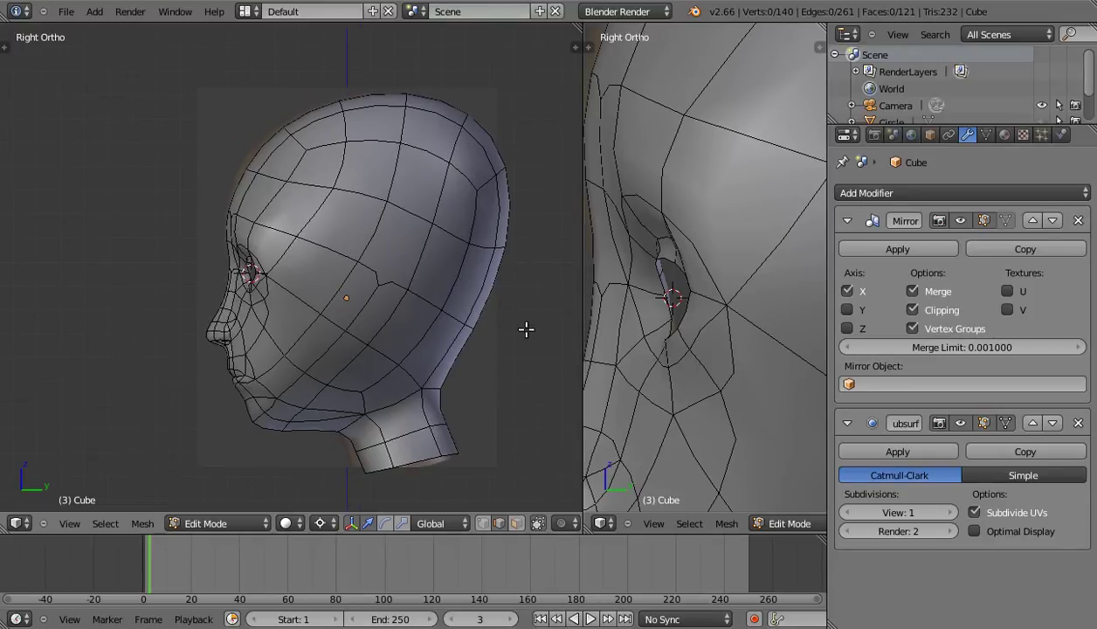
pyautogui.press('n')
pyautogui.scroll(-5, 480, 359)
pyautogui.scroll(-1, 480, 359)
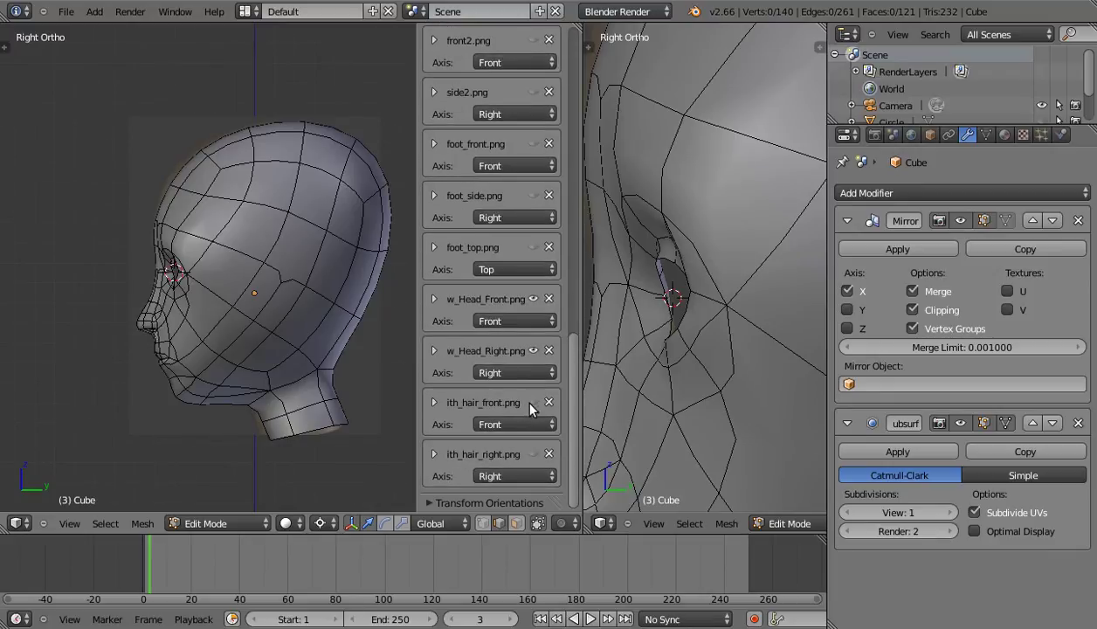
# Enable the ith_hair_right.png background image, hide the sidebar, and view in textured shading.
pyautogui.click(532, 453)
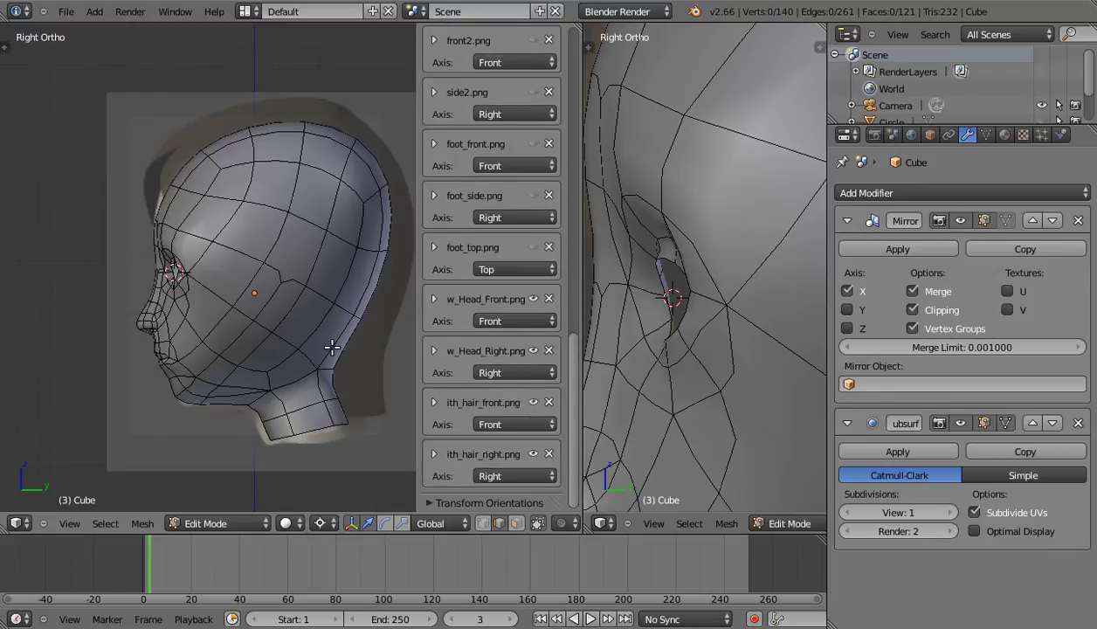
pyautogui.press('n')
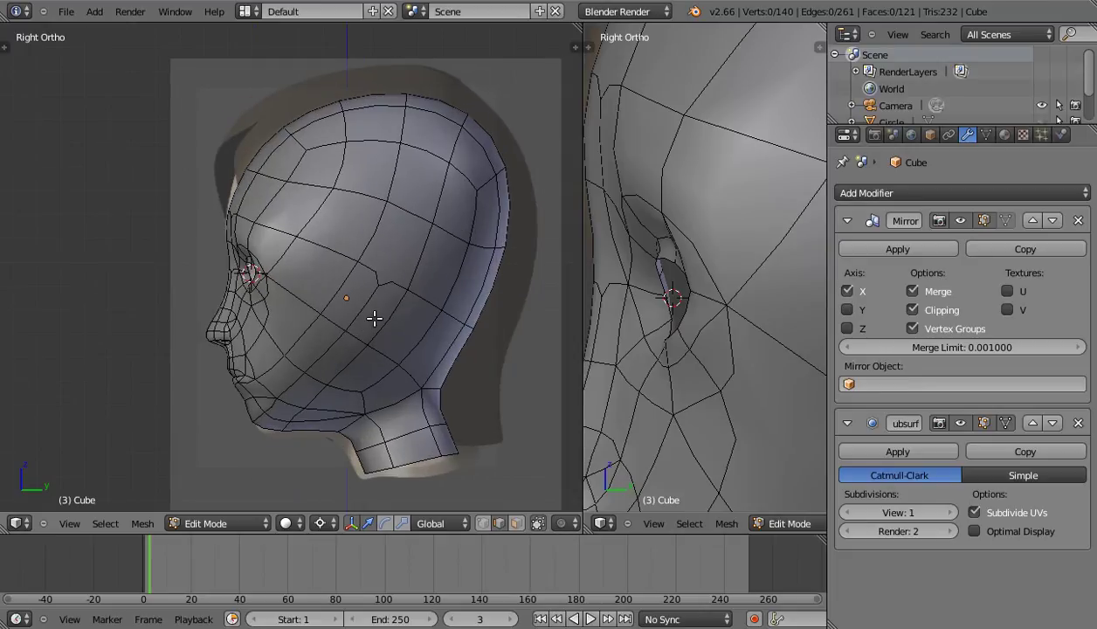
pyautogui.scroll(-2, 376, 316)
pyautogui.hotkey('alt', 'z')
pyautogui.keyDown('shift'); pyautogui.moveTo(397, 312); pyautogui.dragTo(387, 298, button='middle'); pyautogui.keyUp('shift')
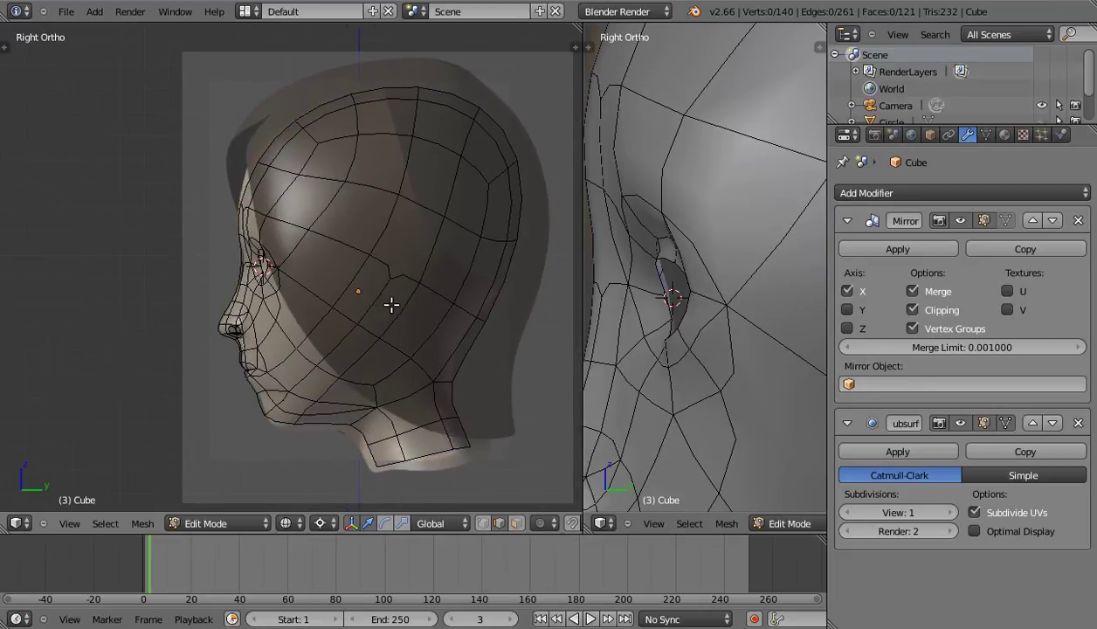
pyautogui.scroll(-2, 390, 302)
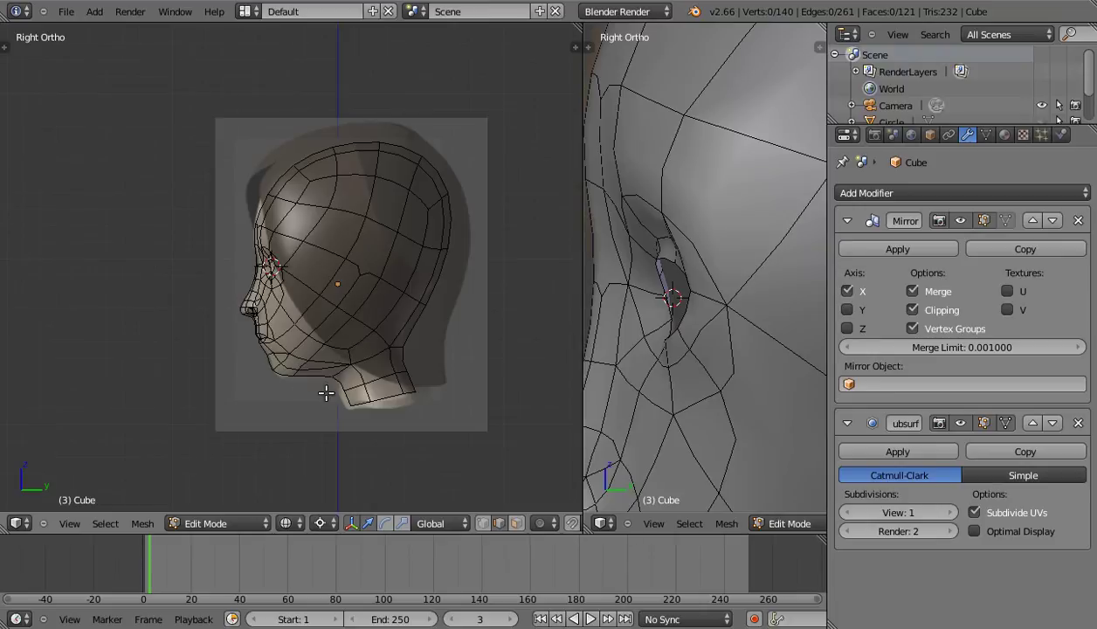
pyautogui.keyDown('shift'); pyautogui.moveTo(302, 255); pyautogui.dragTo(335, 231, button='middle'); pyautogui.keyUp('shift')
pyautogui.scroll(1, 334, 233)
# Return to Object Mode and duplicate the head in place as Cube.001.
pyautogui.press('Tab')
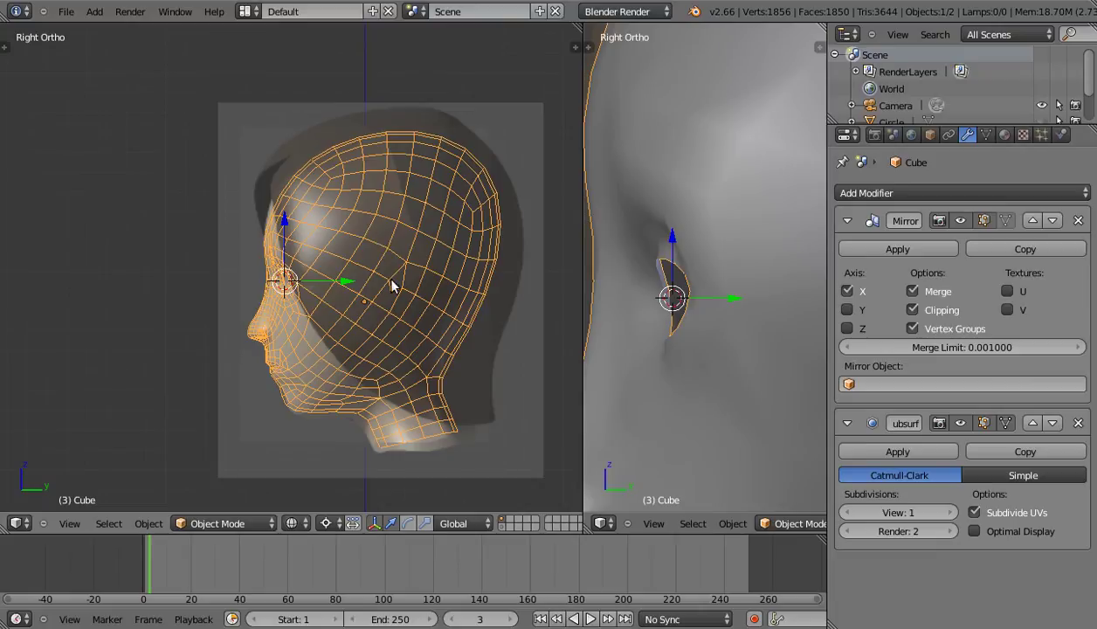
pyautogui.hotkey('shift', 'd')
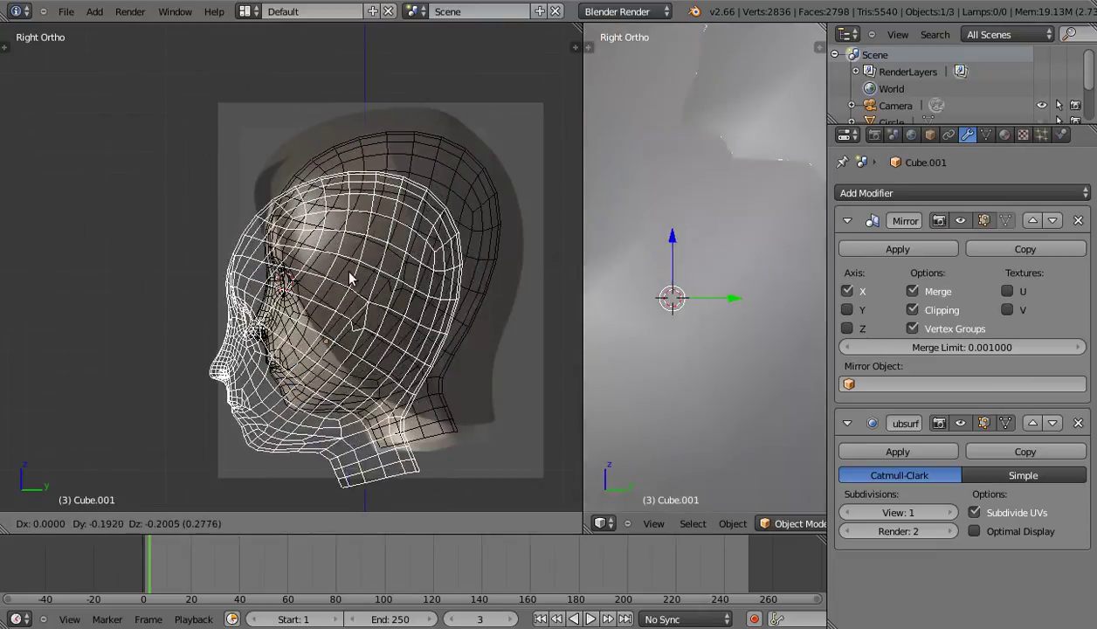
pyautogui.rightClick(389, 248)
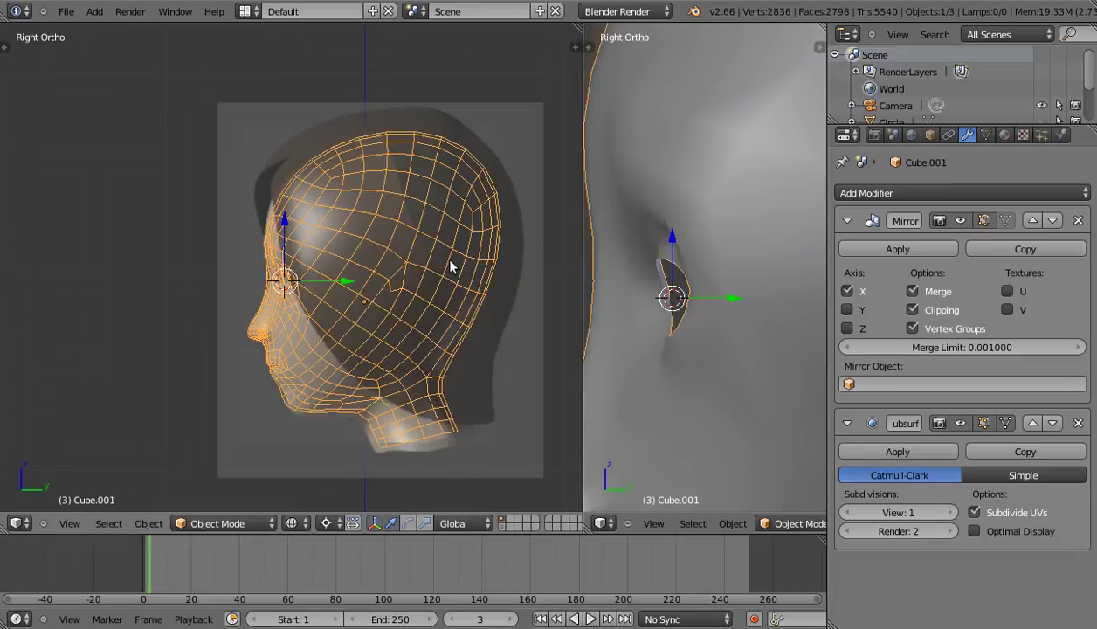
# Enlarge the outliner, select only Cube.001, and enter Edit Mode on it.
pyautogui.moveTo(919, 122); pyautogui.dragTo(917, 225)
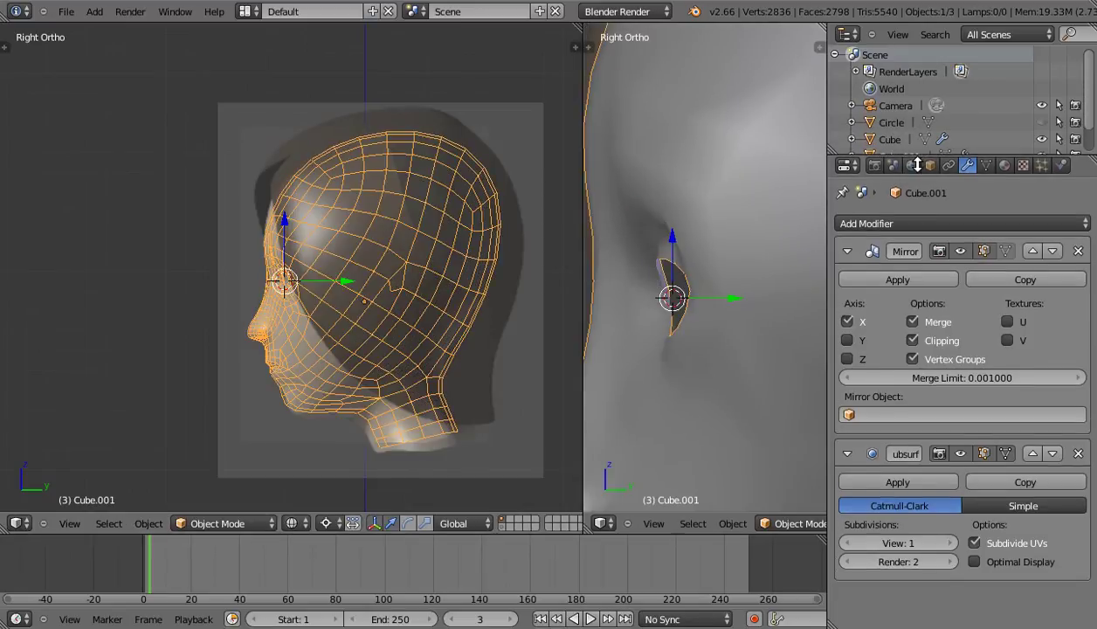
pyautogui.click(892, 144)
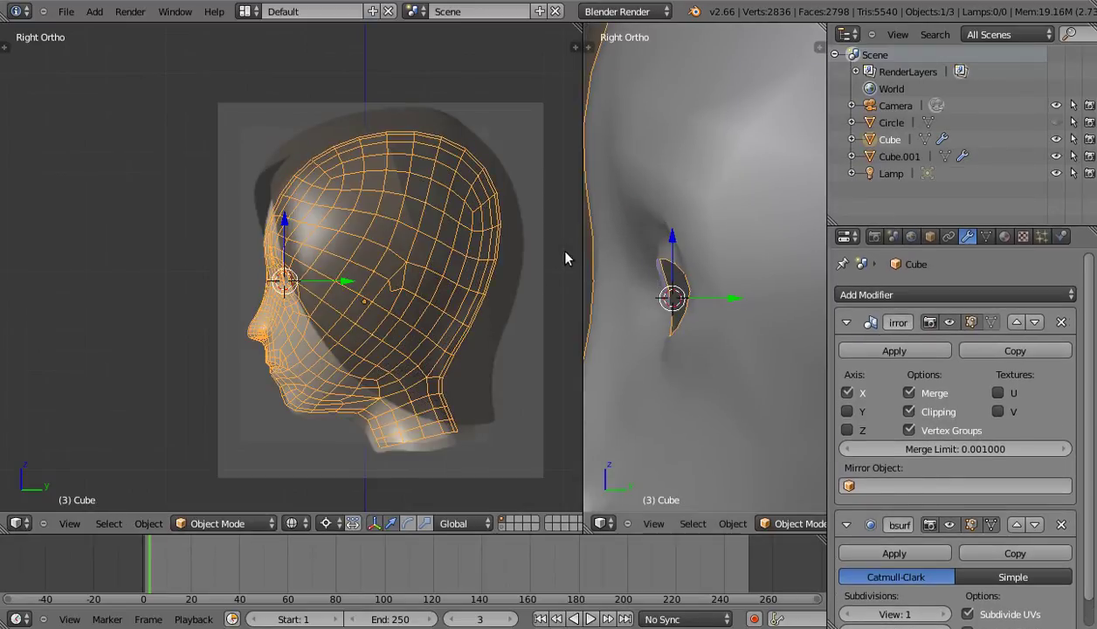
pyautogui.press('a')
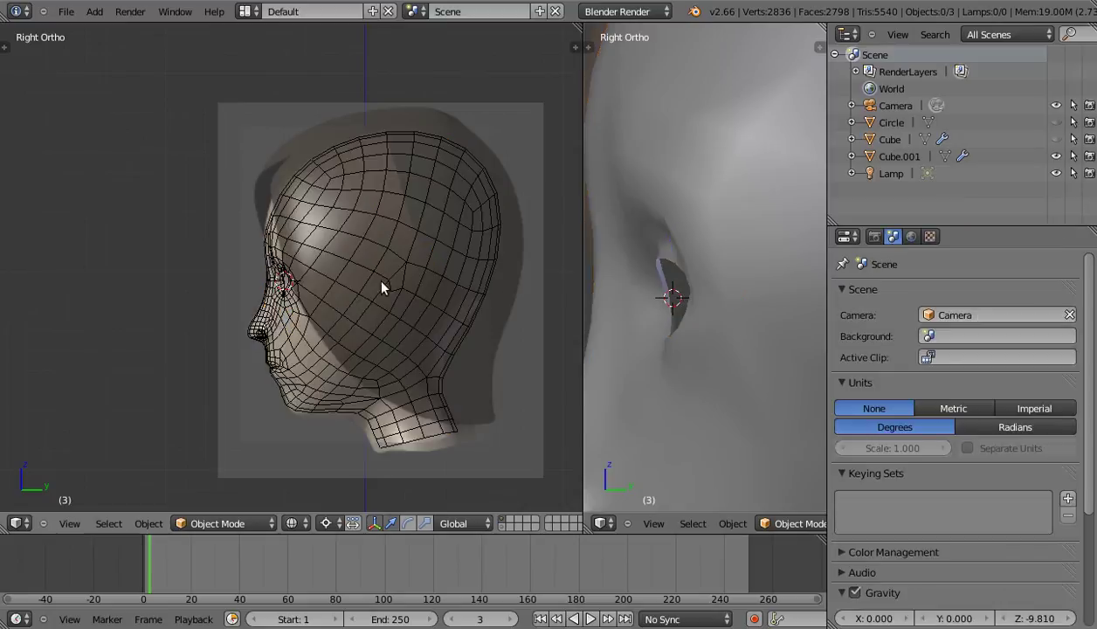
pyautogui.rightClick(437, 276)
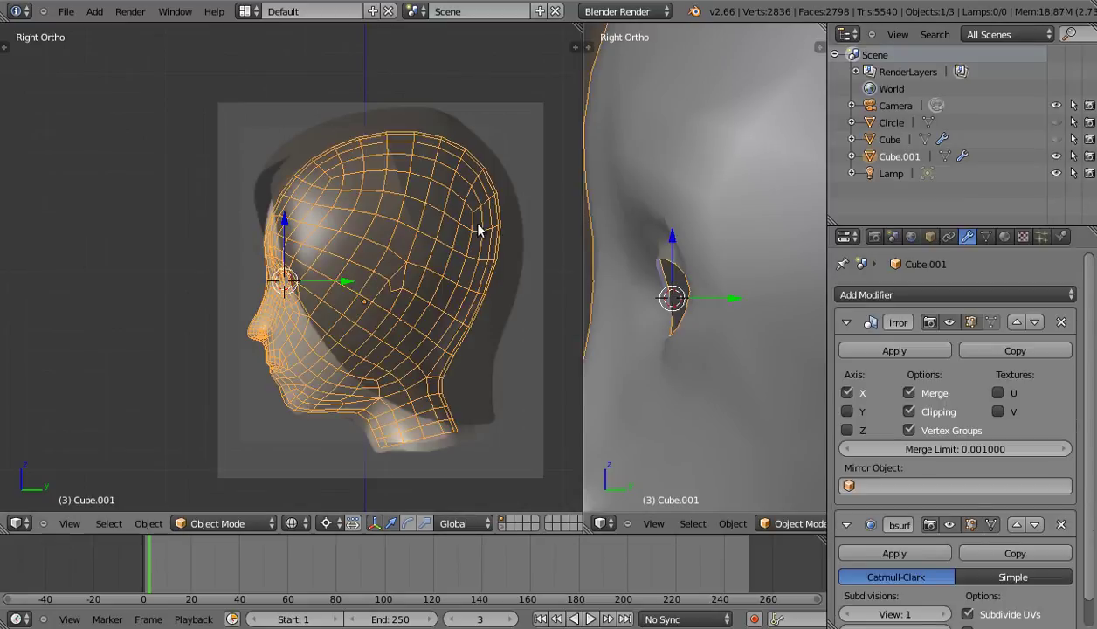
pyautogui.press('Tab')
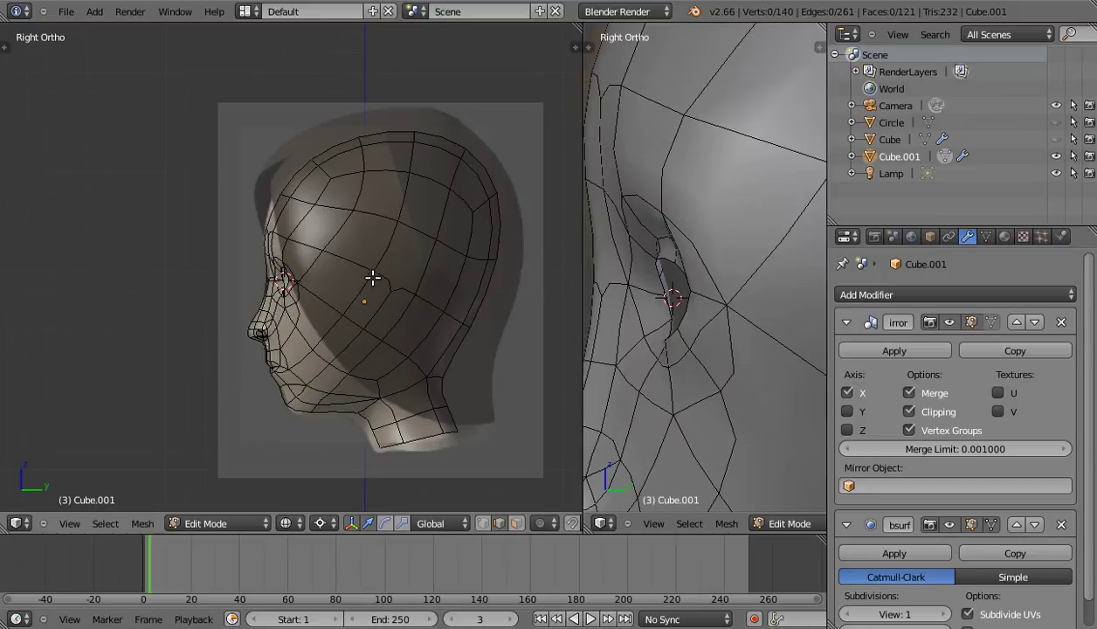
# Delete the Subsurf modifier from Cube.001, keeping only Mirror, and reframe the side view.
pyautogui.keyDown('shift'); pyautogui.moveTo(372, 277); pyautogui.dragTo(376, 260, button='middle'); pyautogui.keyUp('shift')
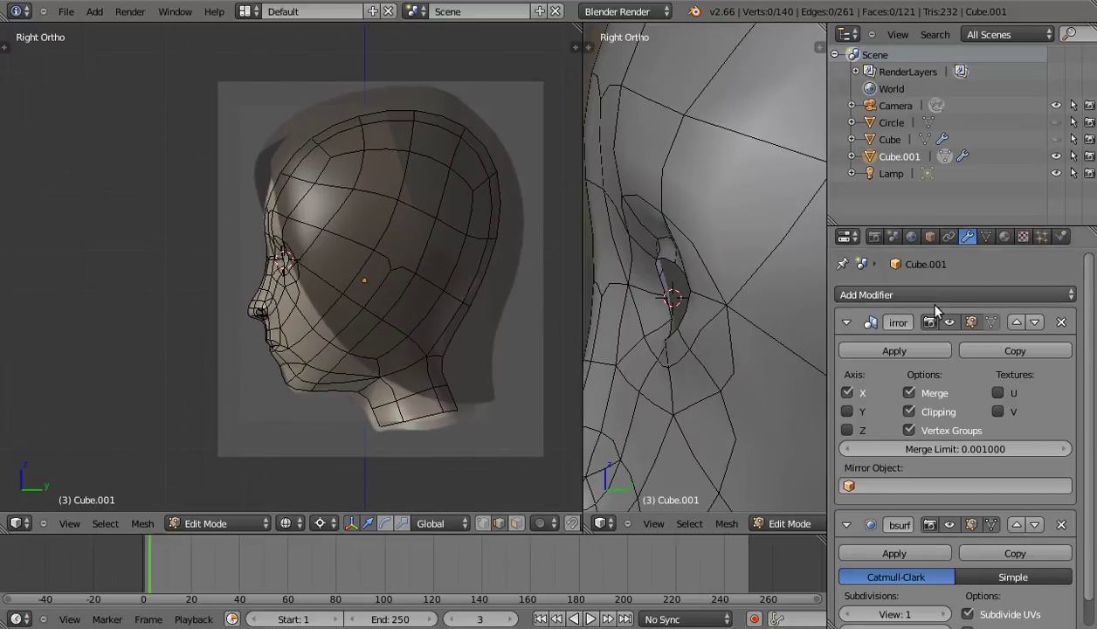
pyautogui.scroll(-1, 926, 441)
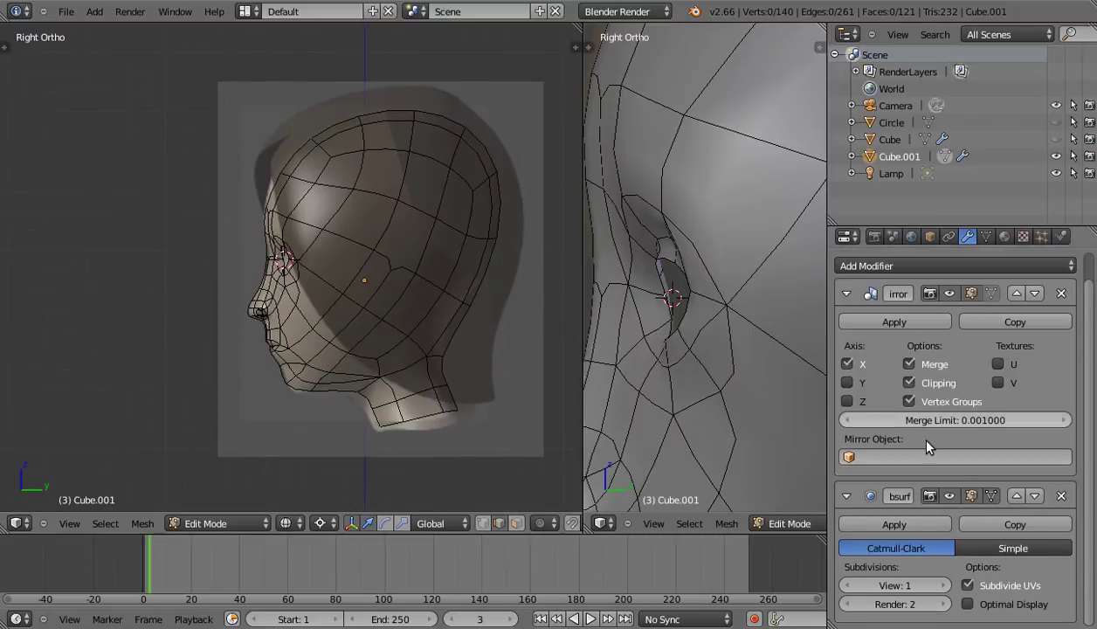
pyautogui.click(1062, 495)
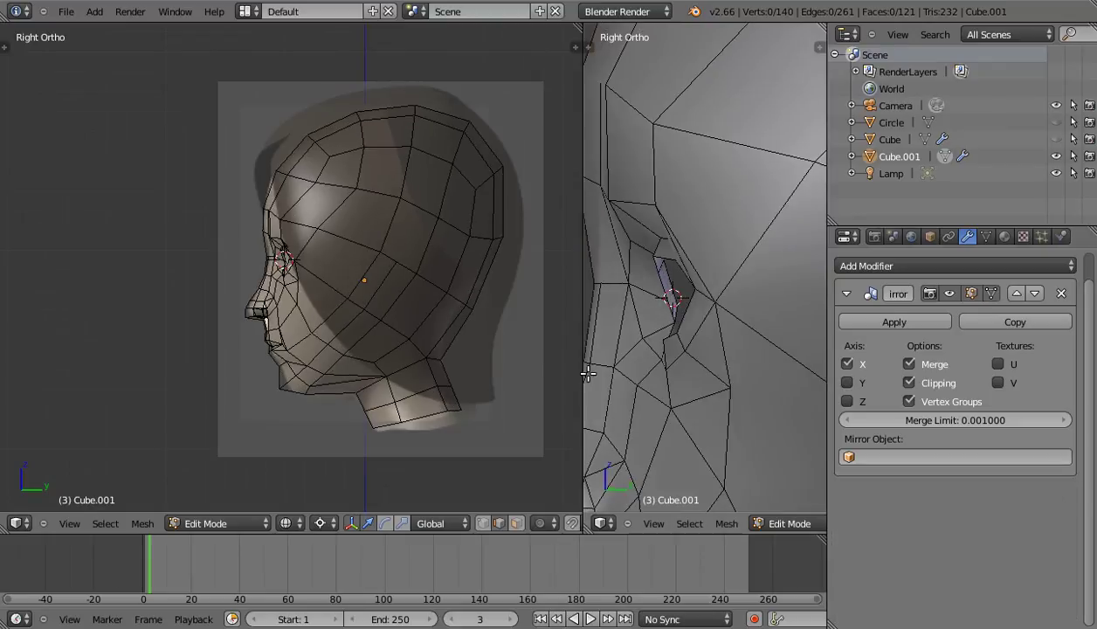
pyautogui.keyDown('shift'); pyautogui.moveTo(325, 271); pyautogui.dragTo(319, 258, button='middle'); pyautogui.keyUp('shift')
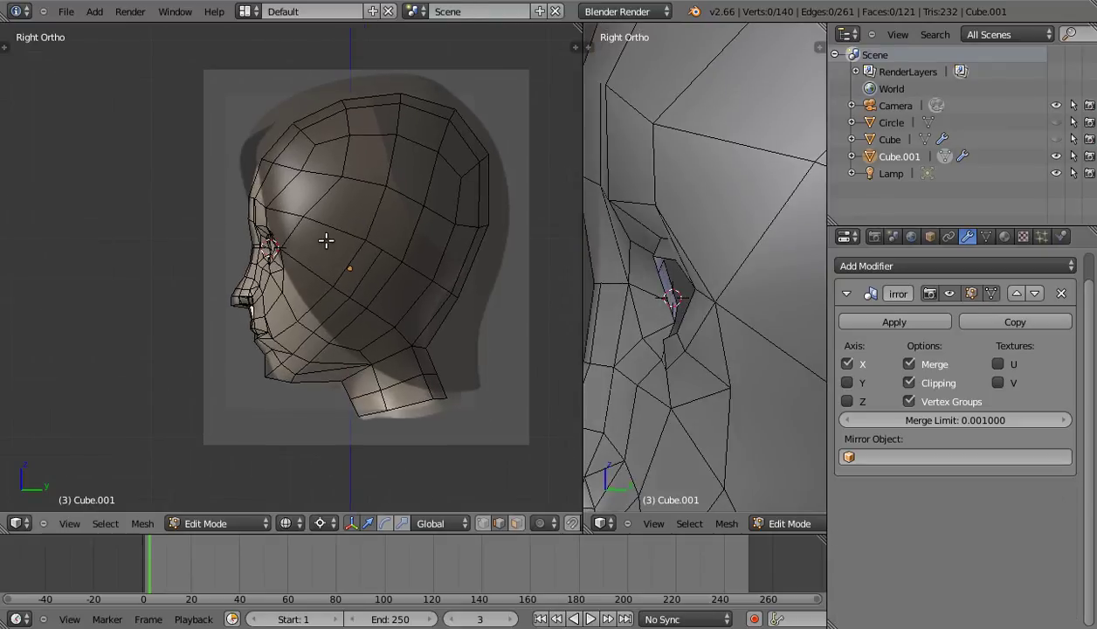
pyautogui.keyDown('shift'); pyautogui.scroll(1, 326, 240); pyautogui.keyUp('shift')
pyautogui.keyDown('shift'); pyautogui.scroll(1, 326, 241); pyautogui.keyUp('shift')
pyautogui.keyDown('shift'); pyautogui.scroll(1, 325, 239); pyautogui.keyUp('shift')
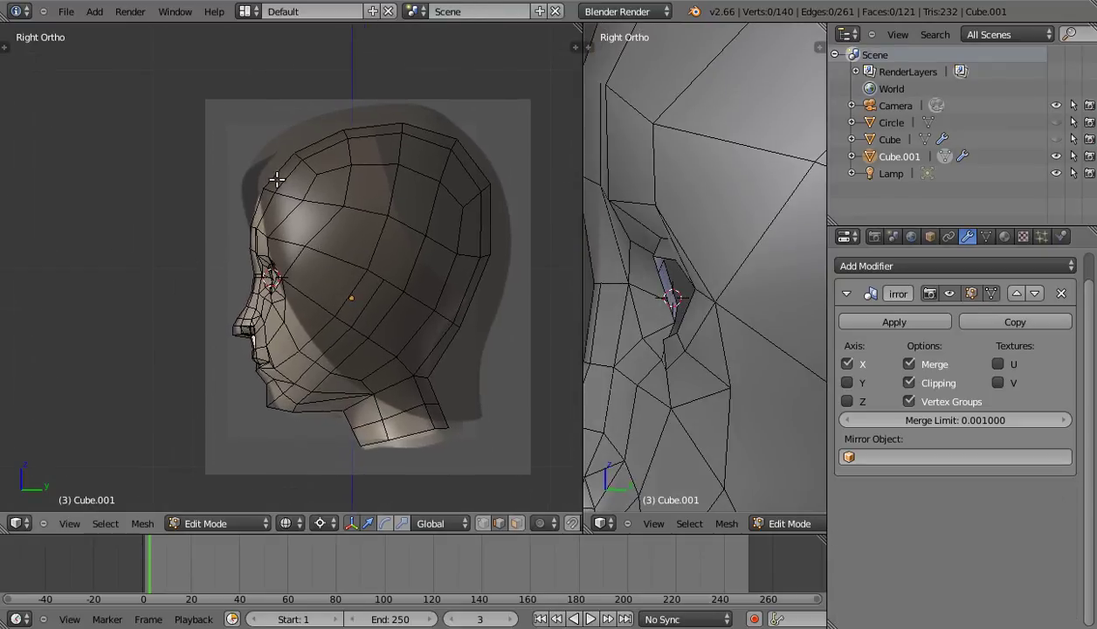
pyautogui.scroll(1, 318, 202)
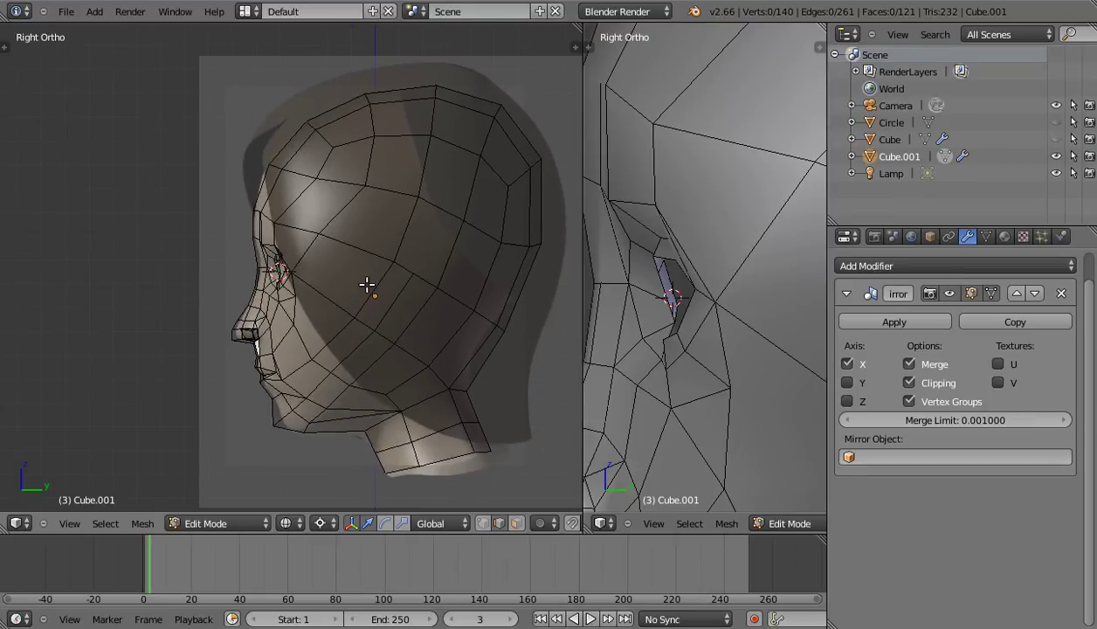
# Knife-cut a hairline from the forehead past the temple and ear to the back of the neck.
pyautogui.press('k')
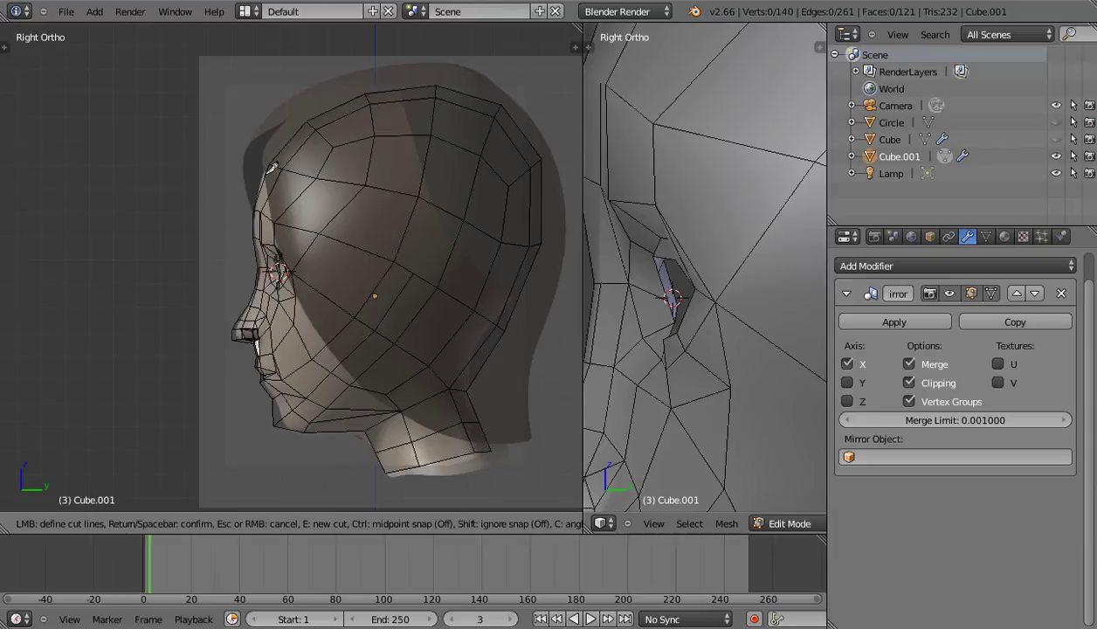
pyautogui.click(266, 175)
pyautogui.click(285, 264)
pyautogui.click(327, 344)
pyautogui.click(355, 380)
pyautogui.click(437, 432)
pyautogui.press('Return')
# Check the cut, return to Right Ortho, and duplicate the hairline edge strip.
pyautogui.scroll(-2, 418, 280)
pyautogui.moveTo(417, 279)
pyautogui.mouseDown(button='middle')
pyautogui.moveTo(177, 323)
pyautogui.moveTo(457, 311)
pyautogui.mouseUp(button='middle')
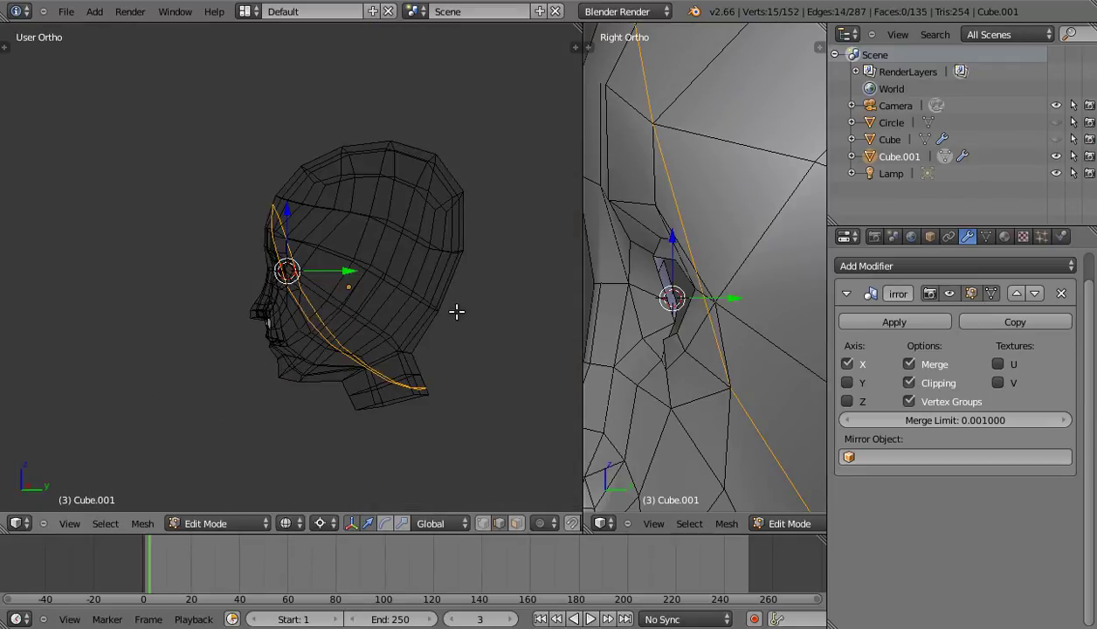
pyautogui.press('KP_3')
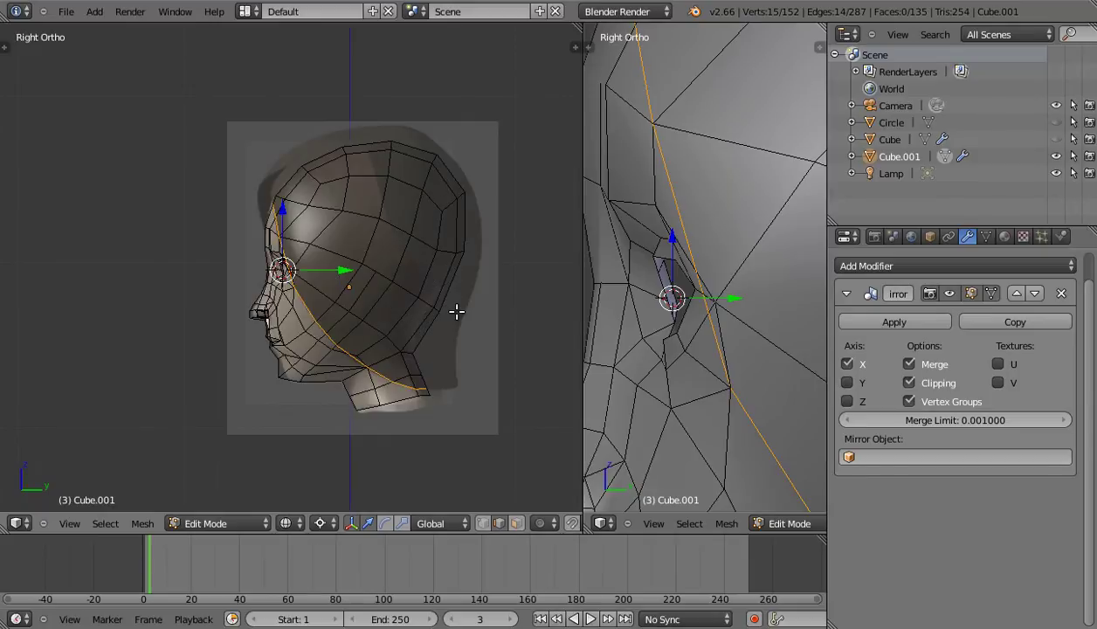
pyautogui.keyDown('shift'); pyautogui.moveTo(300, 277); pyautogui.dragTo(355, 270, button='middle'); pyautogui.keyUp('shift')
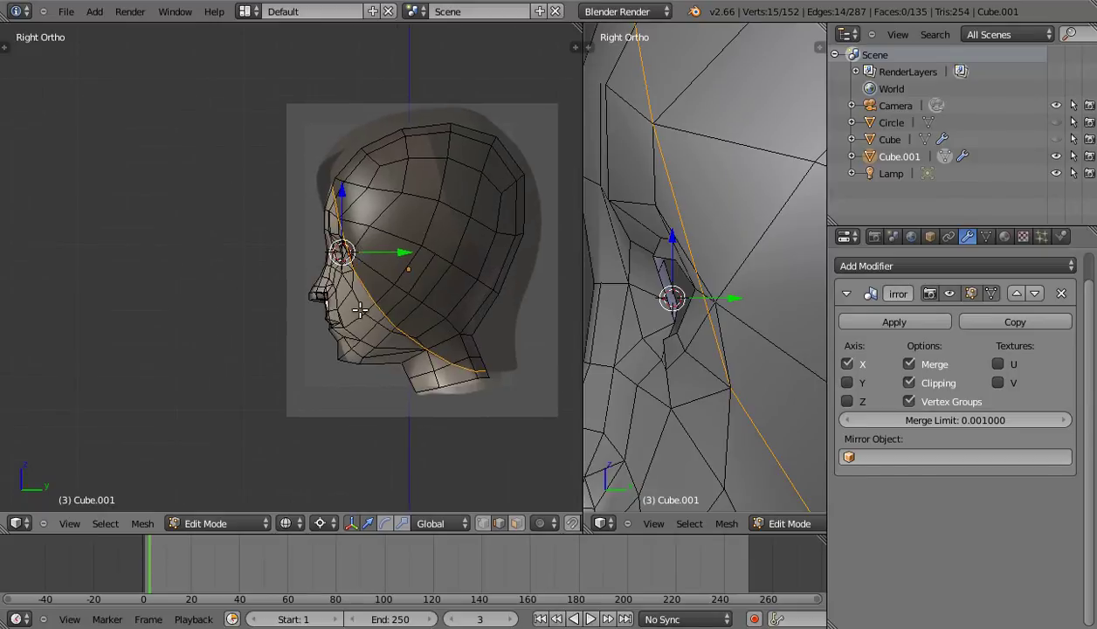
pyautogui.hotkey('shift', 'd')
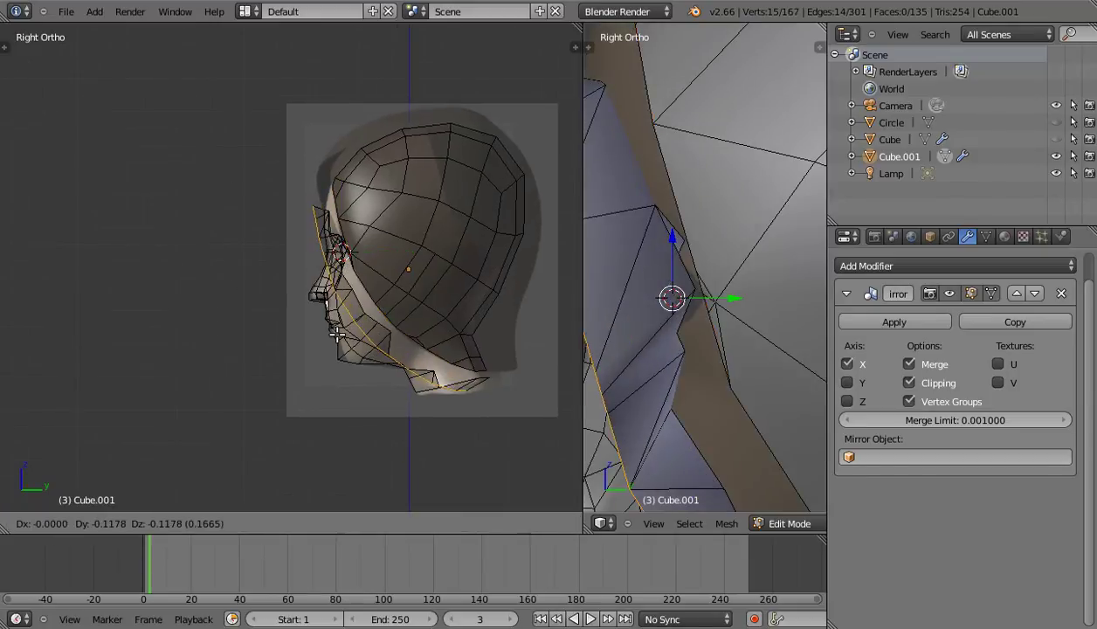
# Confirm the split, then delete the connected face part of Cube.001 with Only Edges & Faces.
pyautogui.click(337, 333)
pyautogui.press('l')
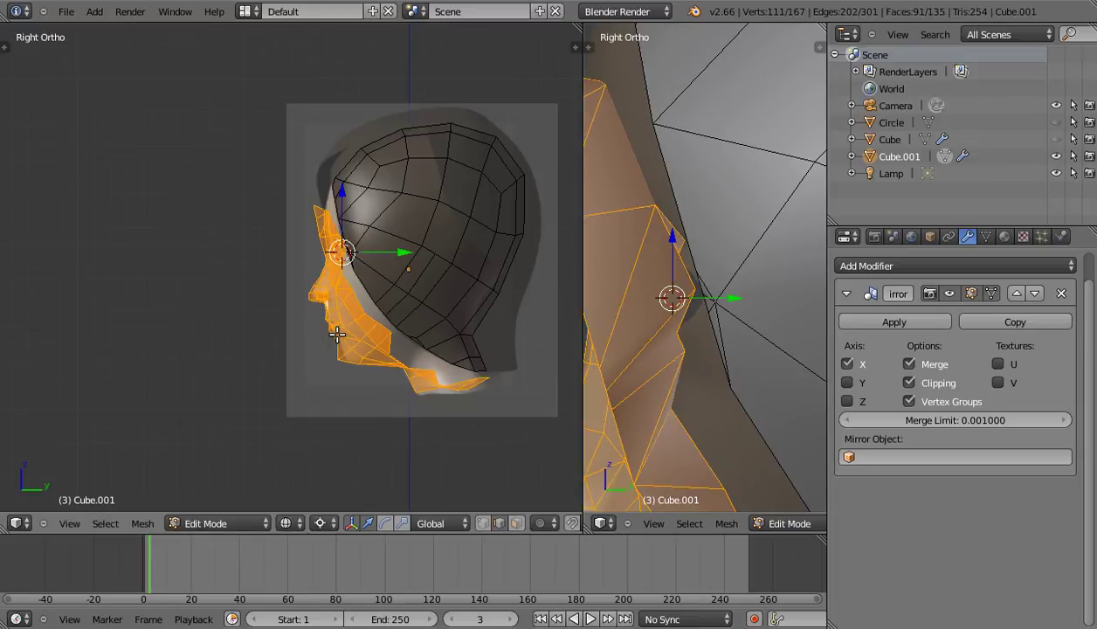
pyautogui.press('x')
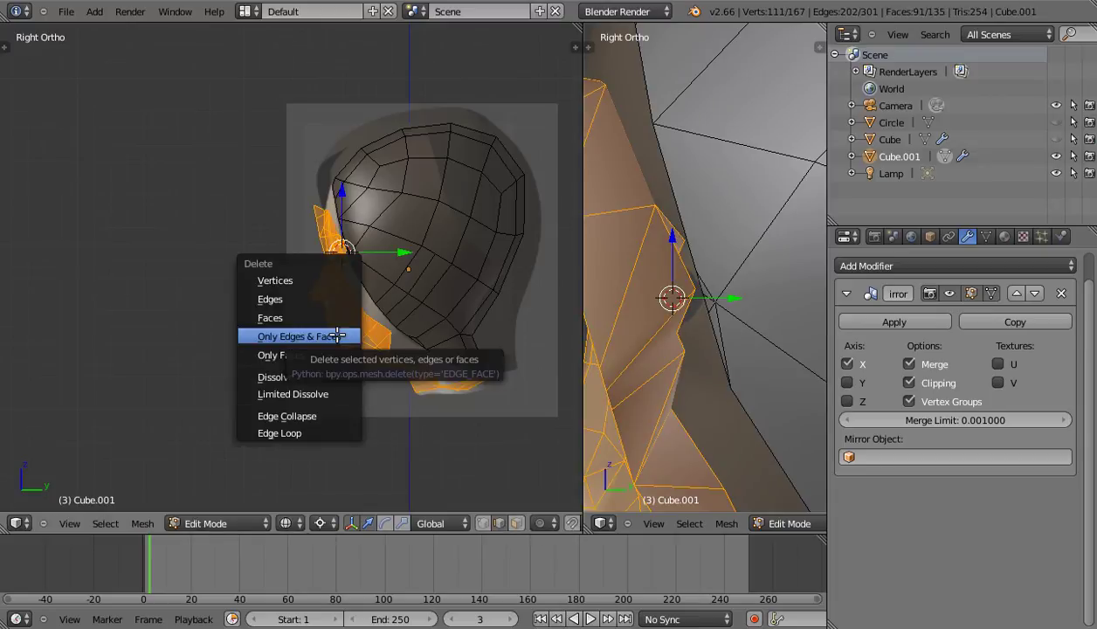
pyautogui.click(281, 281)
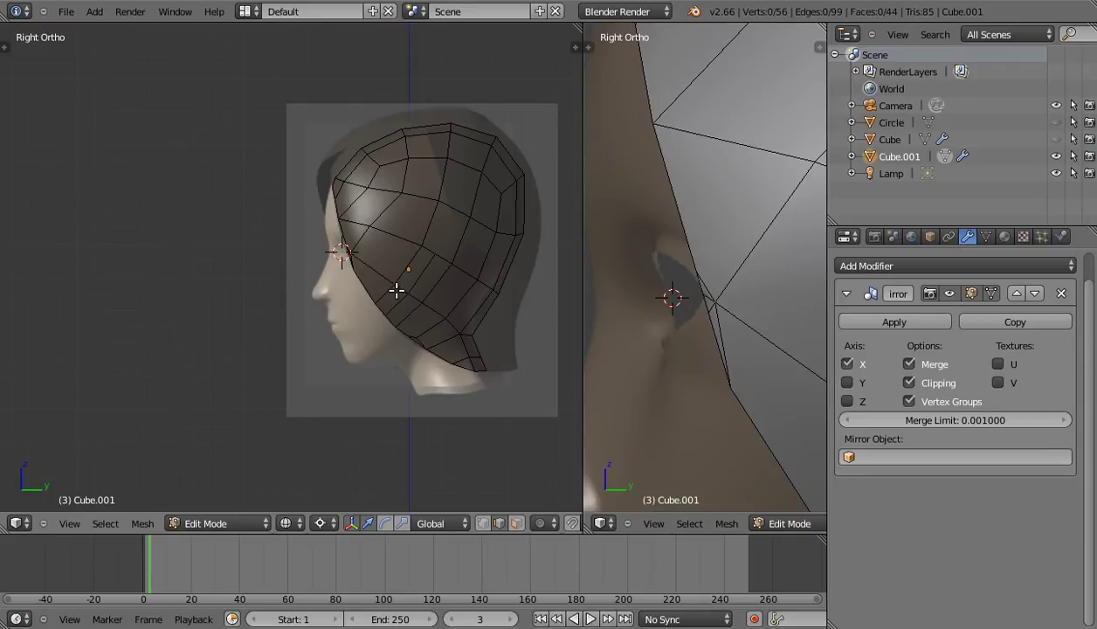
pyautogui.keyDown('shift'); pyautogui.moveTo(416, 277); pyautogui.dragTo(363, 297, button='middle'); pyautogui.keyUp('shift')
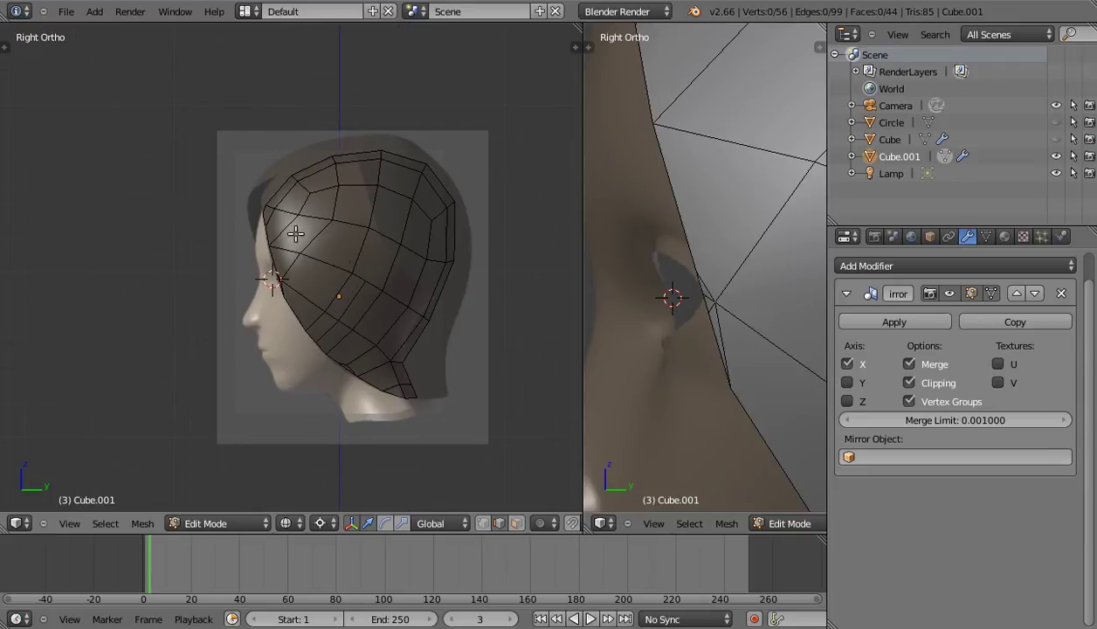
pyautogui.moveTo(328, 279)
pyautogui.mouseDown(button='middle')
pyautogui.moveTo(488, 265)
pyautogui.moveTo(380, 271)
pyautogui.mouseUp(button='middle')
pyautogui.press('KP_3')
pyautogui.moveTo(380, 306)
pyautogui.keyDown('shift'); pyautogui.mouseDown(button='middle')
pyautogui.moveTo(367, 290)
pyautogui.moveTo(377, 296)
pyautogui.mouseUp(button='middle'); pyautogui.keyUp('shift')
# Switch to vertex select mode and bring up the proportional editing options.
pyautogui.hotkey('ctrl', 'Tab')
pyautogui.click(345, 360)
pyautogui.moveTo(329, 255)
pyautogui.keyDown('shift'); pyautogui.mouseDown(button='middle')
pyautogui.moveTo(367, 312)
pyautogui.moveTo(343, 299)
pyautogui.mouseUp(button='middle'); pyautogui.keyUp('shift')
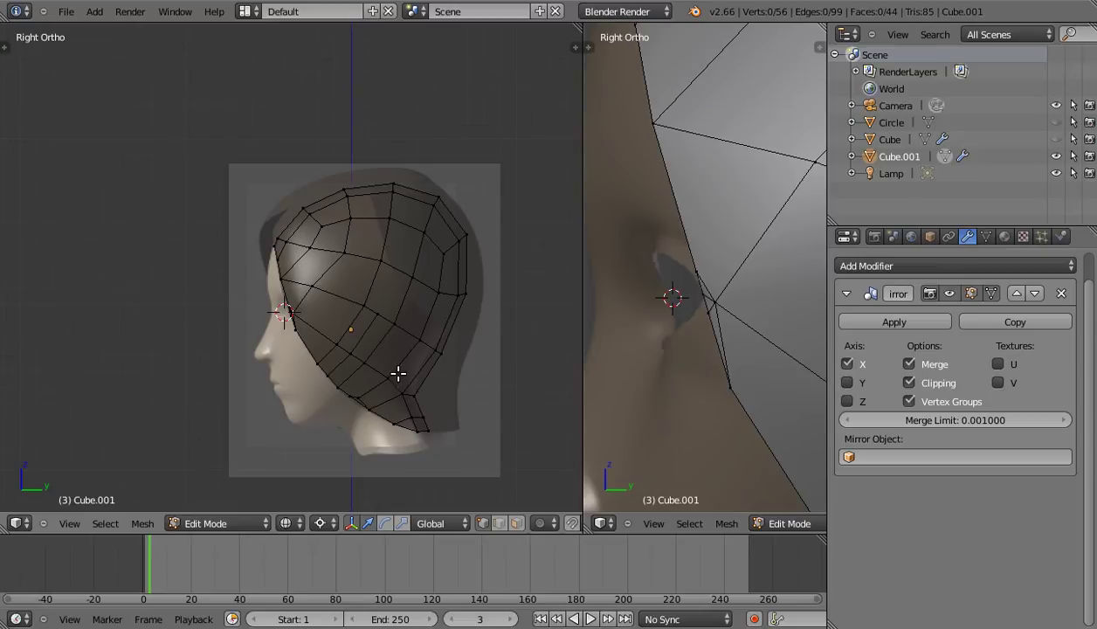
pyautogui.click(571, 523)
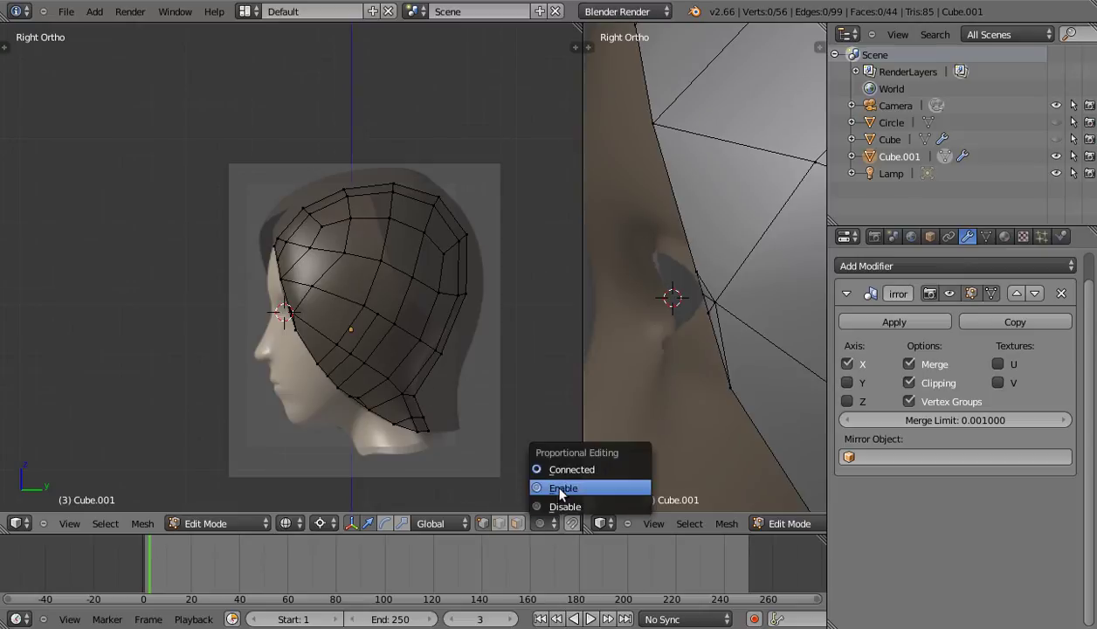
# Turn on proportional editing and pull the lower-back and jaw-edge hair cap vertices in side view.
pyautogui.click(550, 487)
pyautogui.keyDown('shift'); pyautogui.moveTo(455, 421); pyautogui.dragTo(407, 359, button='middle'); pyautogui.keyUp('shift')
pyautogui.rightClick(384, 358)
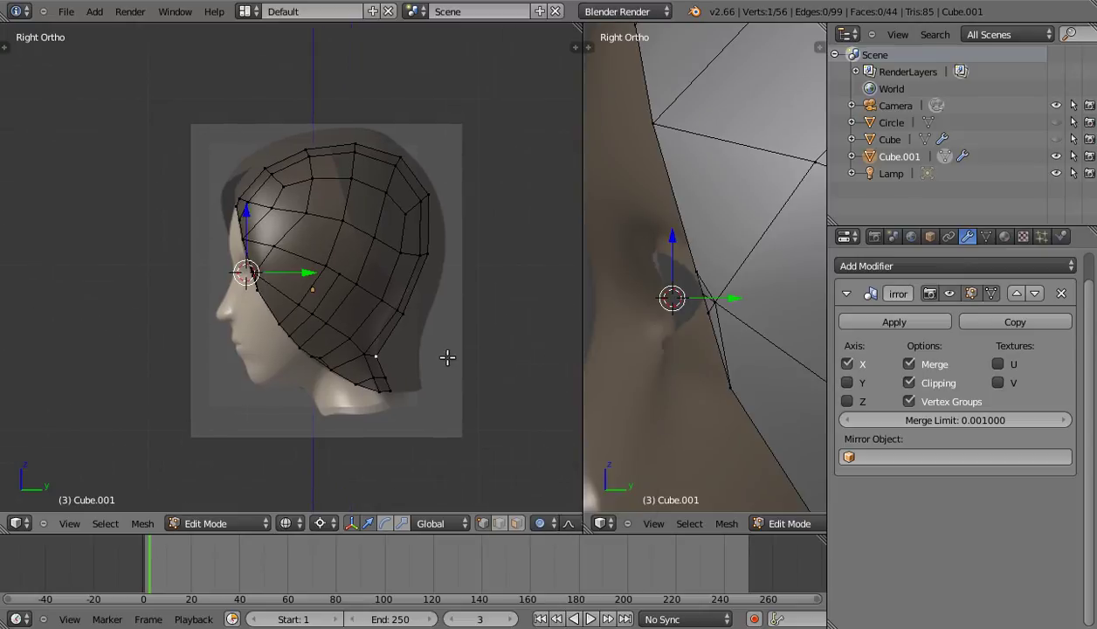
pyautogui.press('g')
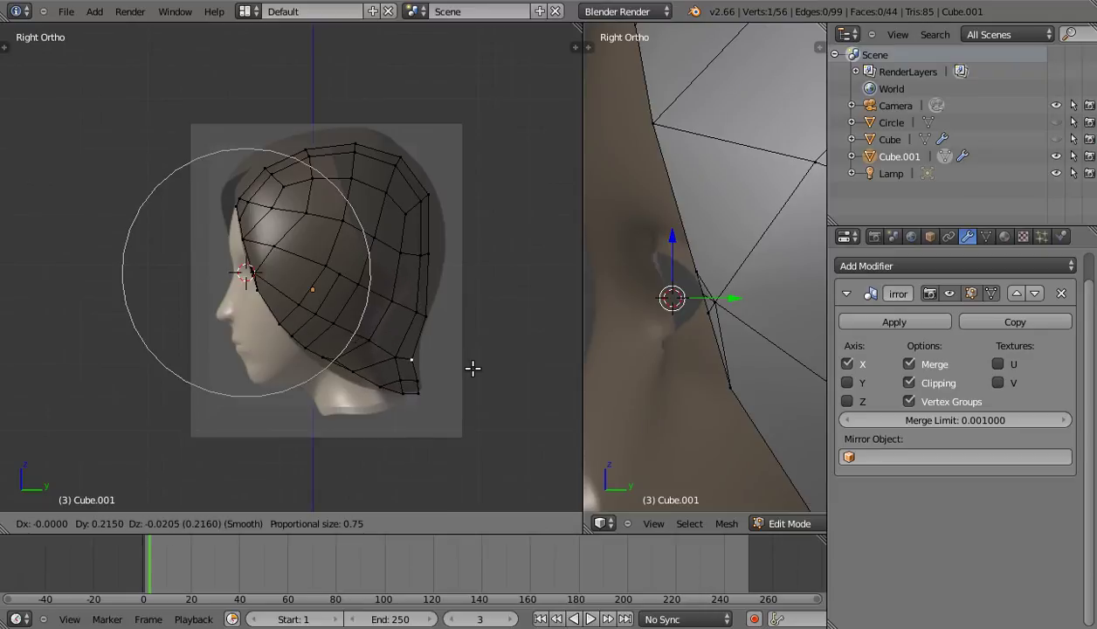
pyautogui.click(376, 367)
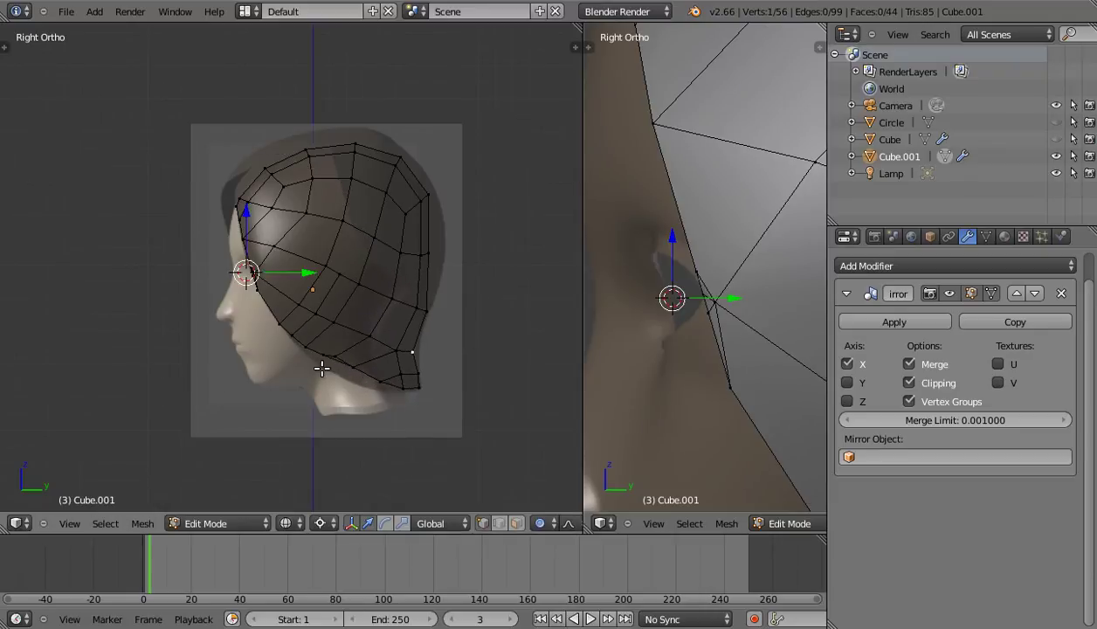
pyautogui.press('g')
pyautogui.click(321, 373)
pyautogui.rightClick(347, 372)
pyautogui.press('g')
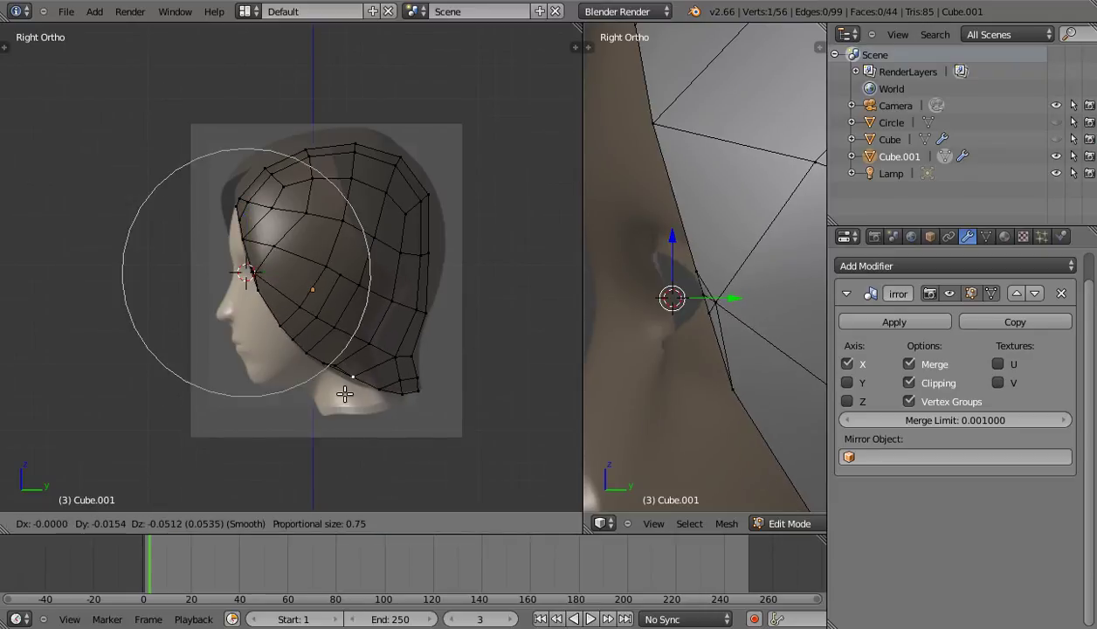
pyautogui.click(341, 386)
# Set the pivot point to Active Element and adjust the jaw and lower-front vertices.
pyautogui.click(320, 523)
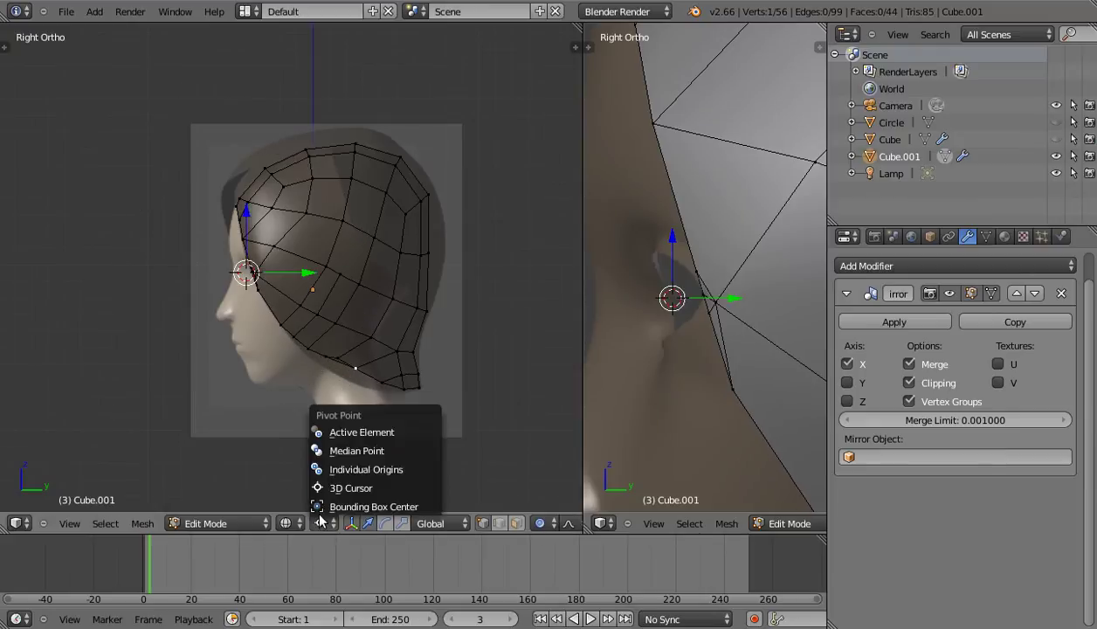
pyautogui.click(346, 429)
pyautogui.press('g')
pyautogui.click(354, 389)
pyautogui.rightClick(414, 379)
pyautogui.press('g')
pyautogui.click(437, 368)
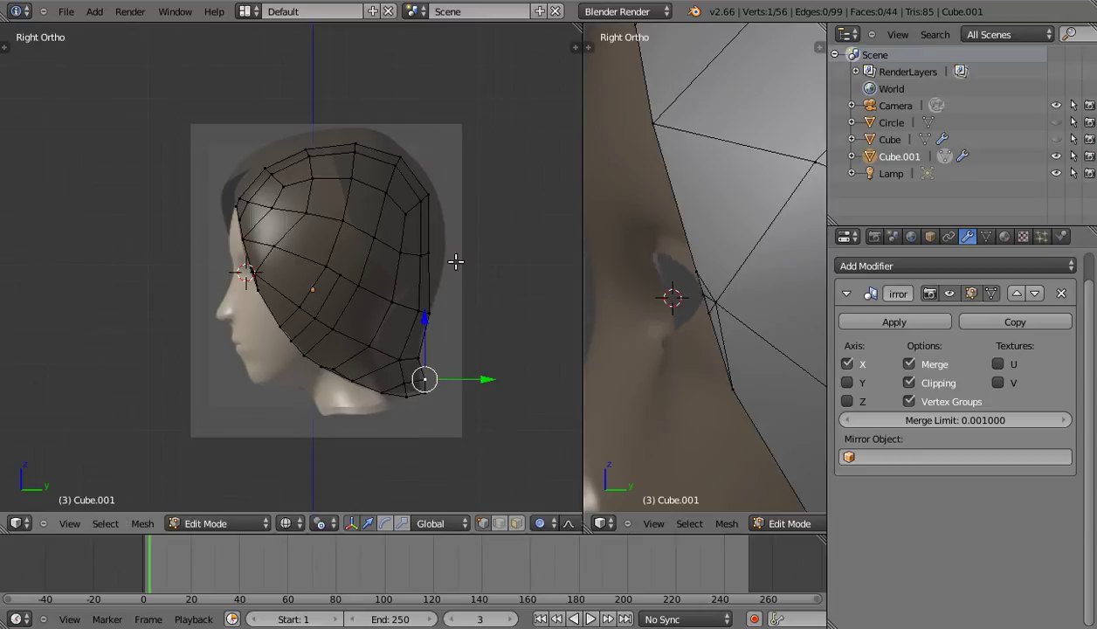
# Pull the back-of-head vertices outward to fit the side hair outline.
pyautogui.rightClick(441, 243)
pyautogui.press('g')
pyautogui.click(464, 237)
pyautogui.rightClick(444, 312)
pyautogui.press('g')
pyautogui.scroll(3, 443, 335)
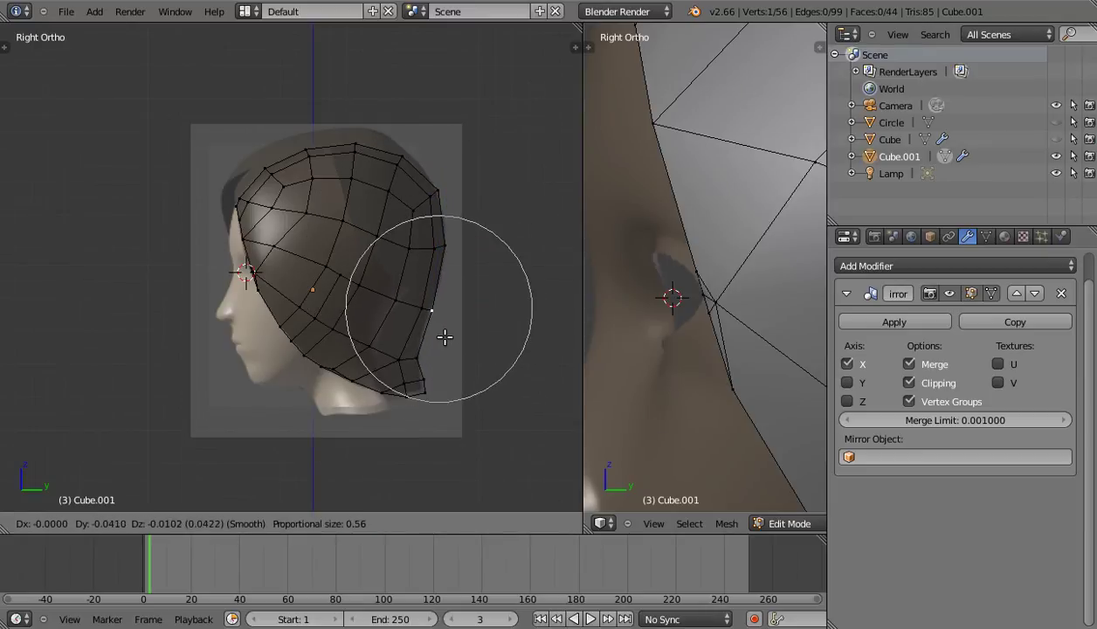
pyautogui.click(428, 309)
# Raise the top-front and crown vertices of the hair cap in side view.
pyautogui.keyDown('shift'); pyautogui.moveTo(348, 227); pyautogui.dragTo(401, 364, button='middle'); pyautogui.keyUp('shift')
pyautogui.rightClick(304, 286)
pyautogui.press('g')
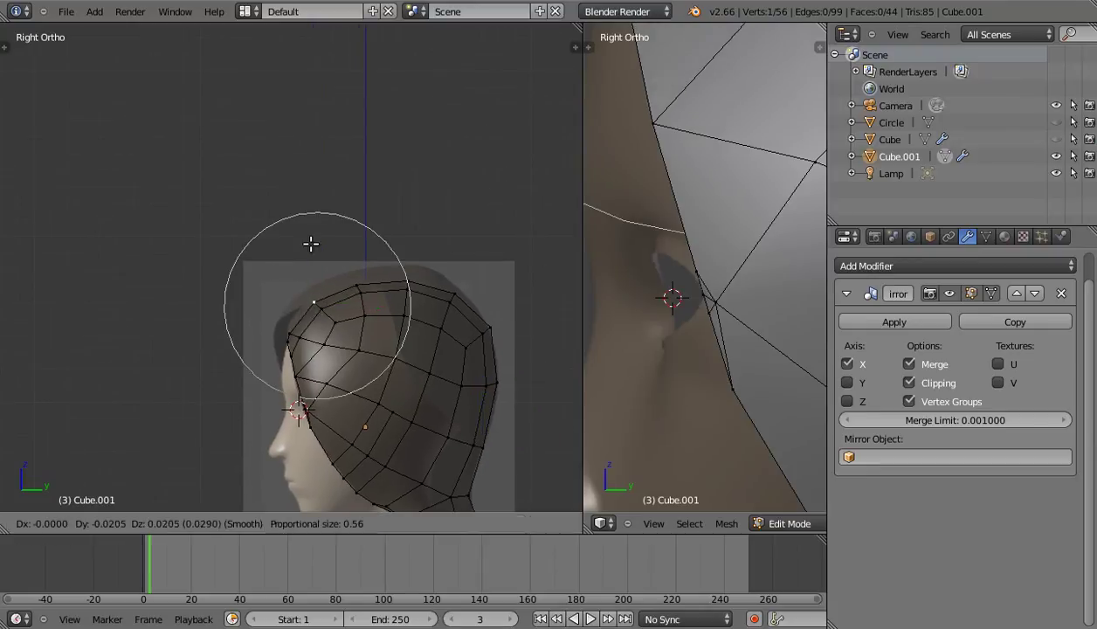
pyautogui.click(348, 276)
pyautogui.press('g')
pyautogui.click(348, 270)
pyautogui.rightClick(409, 271)
pyautogui.press('g')
pyautogui.click(422, 240)
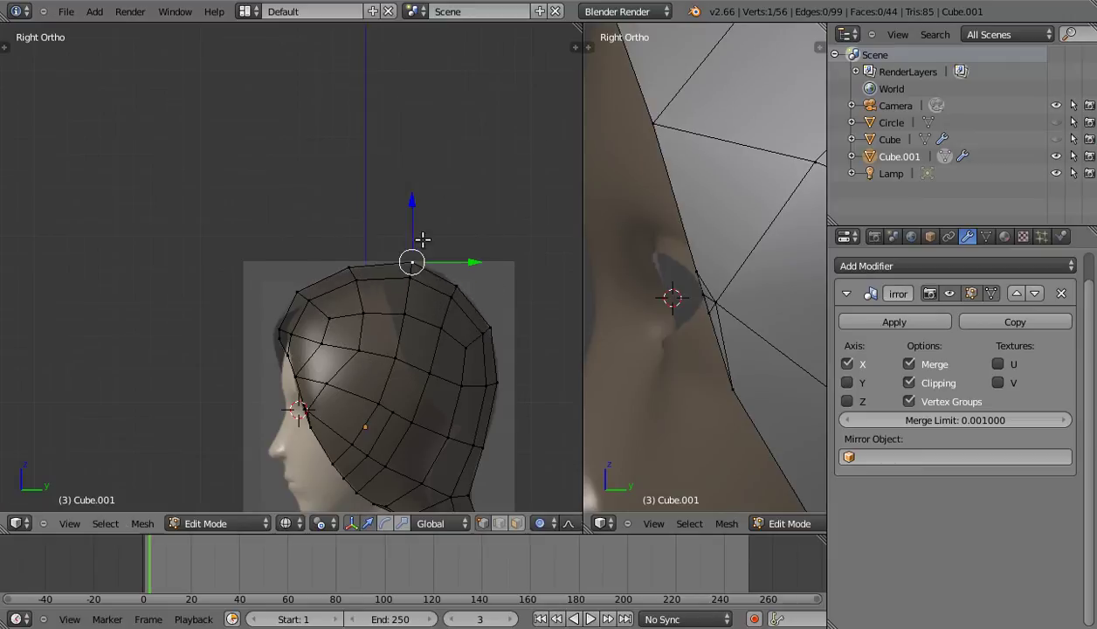
# Nudge the front and lower vertices of the cap to match the side reference.
pyautogui.rightClick(264, 328)
pyautogui.press('g')
pyautogui.click(273, 330)
pyautogui.rightClick(276, 366)
pyautogui.press('g')
pyautogui.click(262, 379)
pyautogui.scroll(-3, 281, 342)
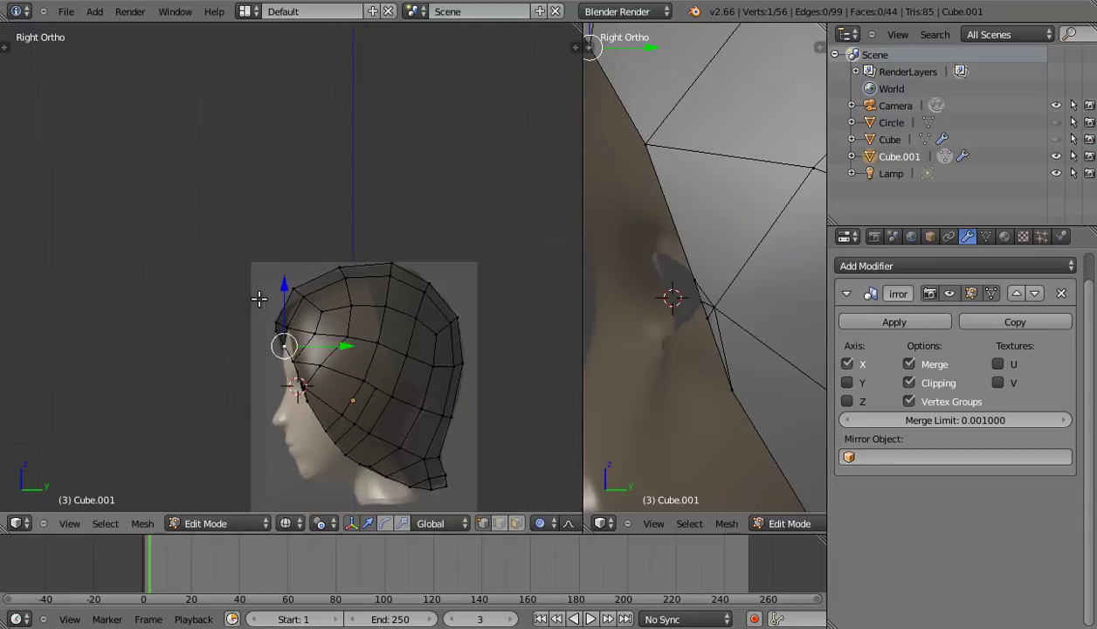
# In front wireframe view over the reference, widen the head mesh at its right edge.
pyautogui.moveTo(282, 342); pyautogui.dragTo(287, 322, button='middle')
pyautogui.press('KP_1')
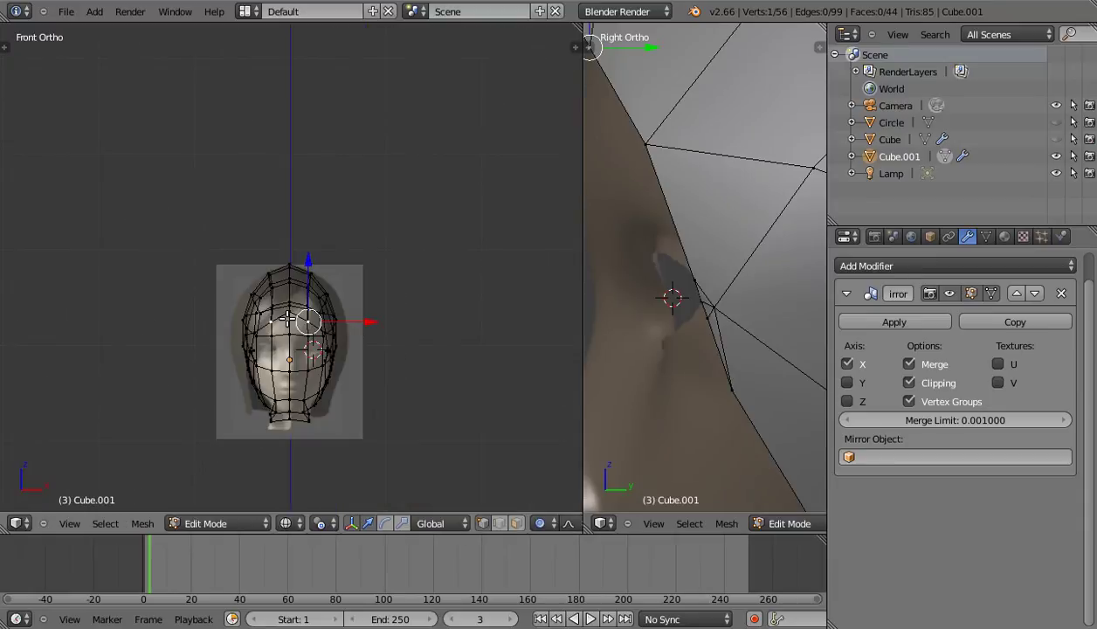
pyautogui.press('z')
pyautogui.scroll(2, 289, 320)
pyautogui.keyDown('shift'); pyautogui.moveTo(289, 319); pyautogui.dragTo(331, 292, button='middle'); pyautogui.keyUp('shift')
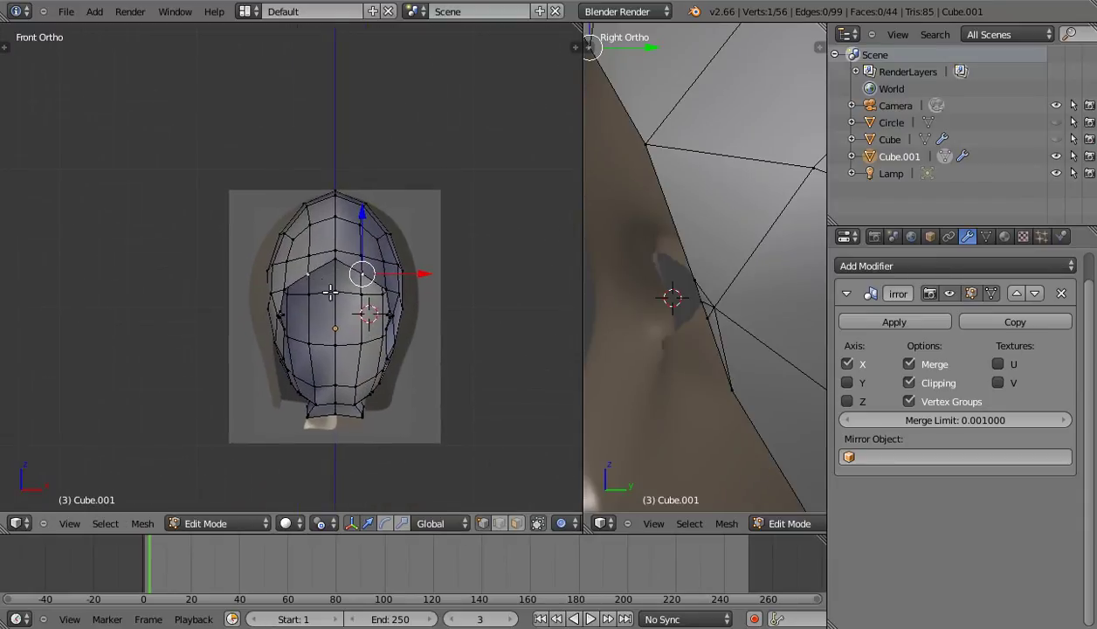
pyautogui.press('z')
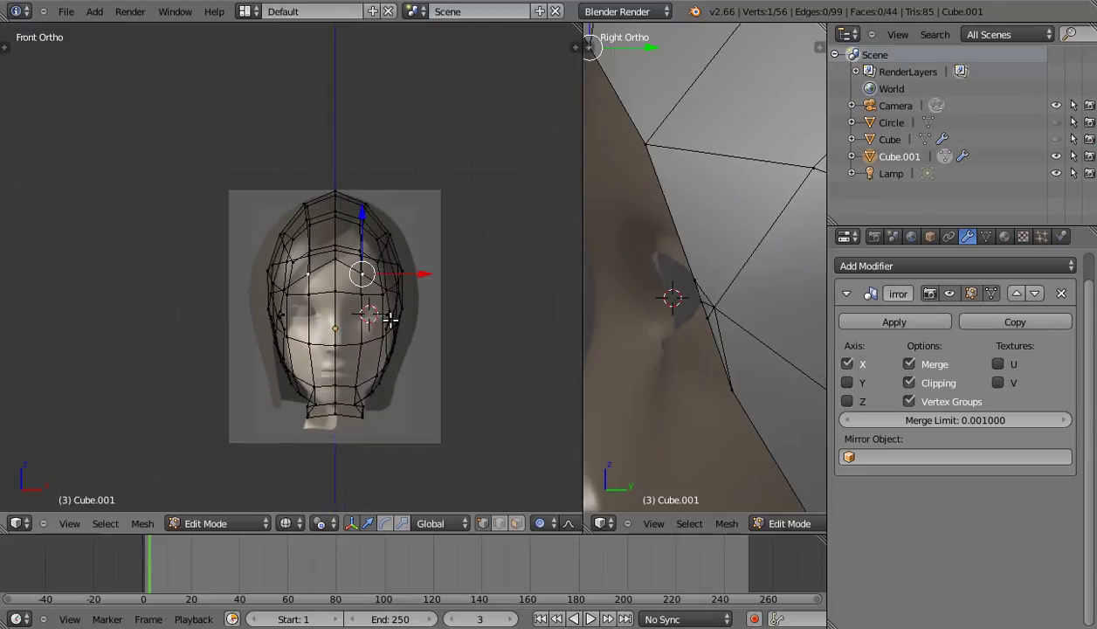
pyautogui.scroll(1, 390, 320)
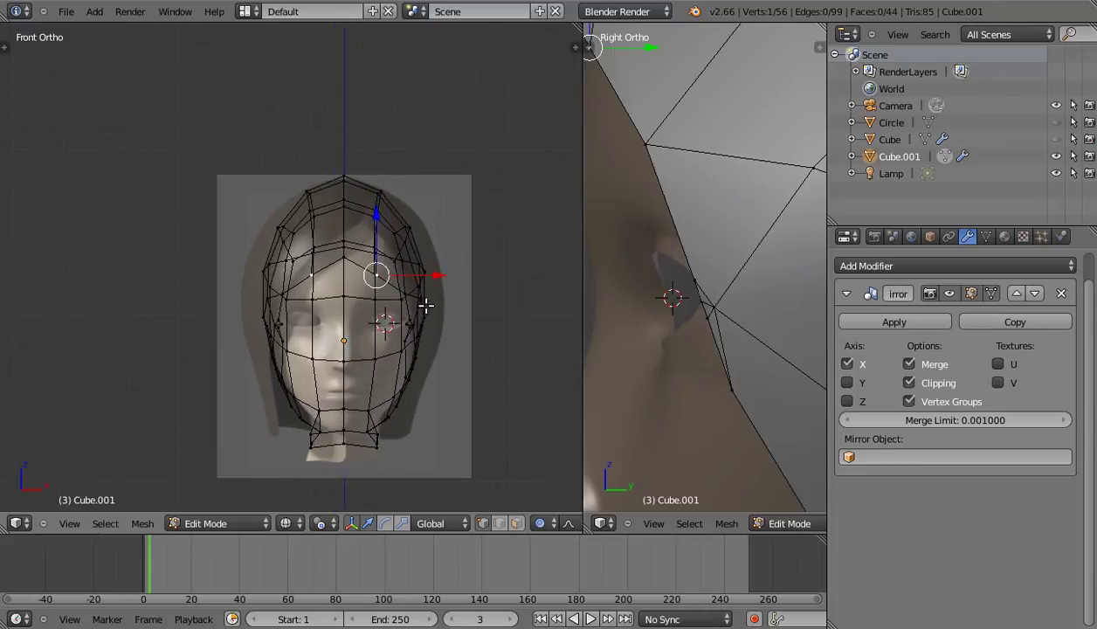
pyautogui.rightClick(427, 274)
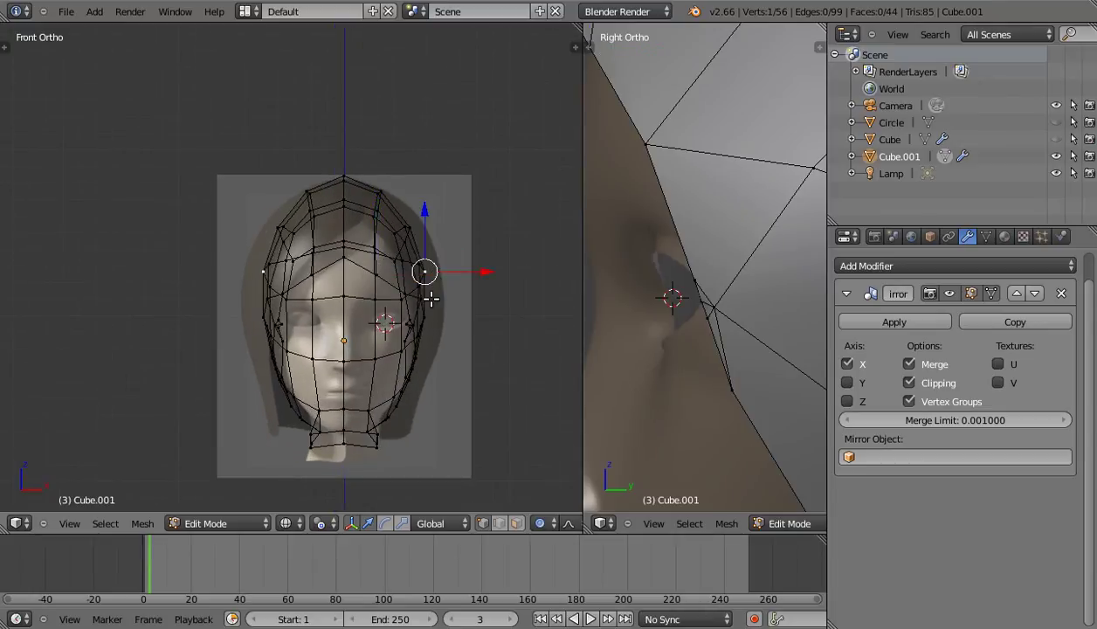
pyautogui.press('g')
pyautogui.click(441, 313)
# Move further side vertices and a lower jaw vertex outward to match the front reference.
pyautogui.press('g')
pyautogui.click(464, 329)
pyautogui.press('g')
pyautogui.click(439, 382)
pyautogui.rightClick(400, 423)
pyautogui.press('g')
pyautogui.click(426, 442)
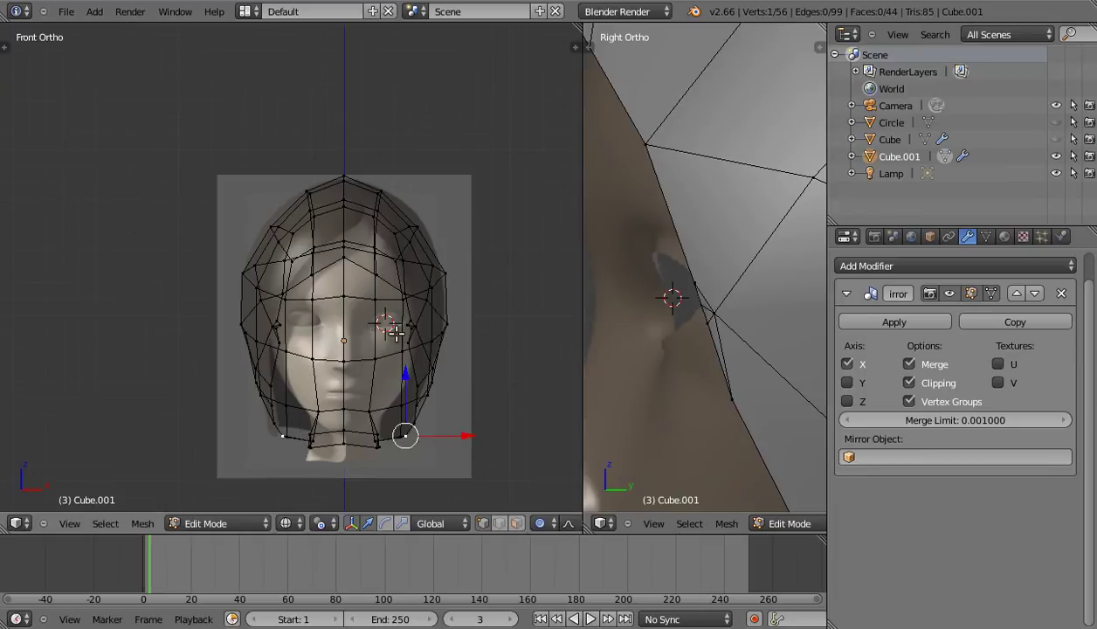
# Pull the upper-right vertex out to the hair edge in front view.
pyautogui.press('z')
pyautogui.keyDown('shift'); pyautogui.moveTo(385, 287); pyautogui.dragTo(362, 307, button='middle'); pyautogui.keyUp('shift')
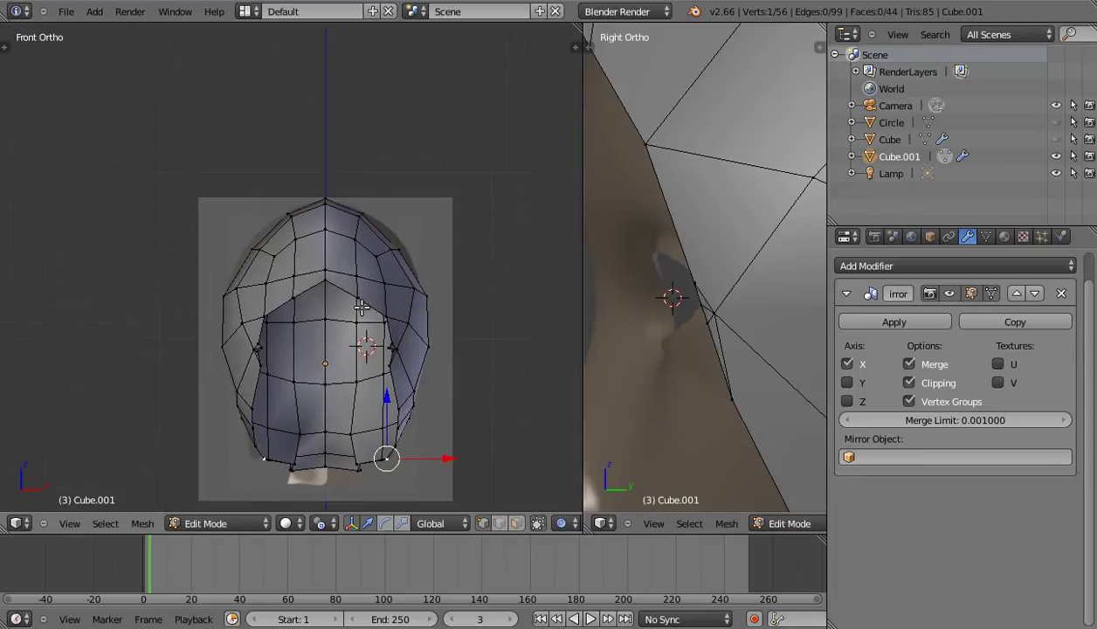
pyautogui.moveTo(407, 232); pyautogui.dragTo(415, 216, button='right')
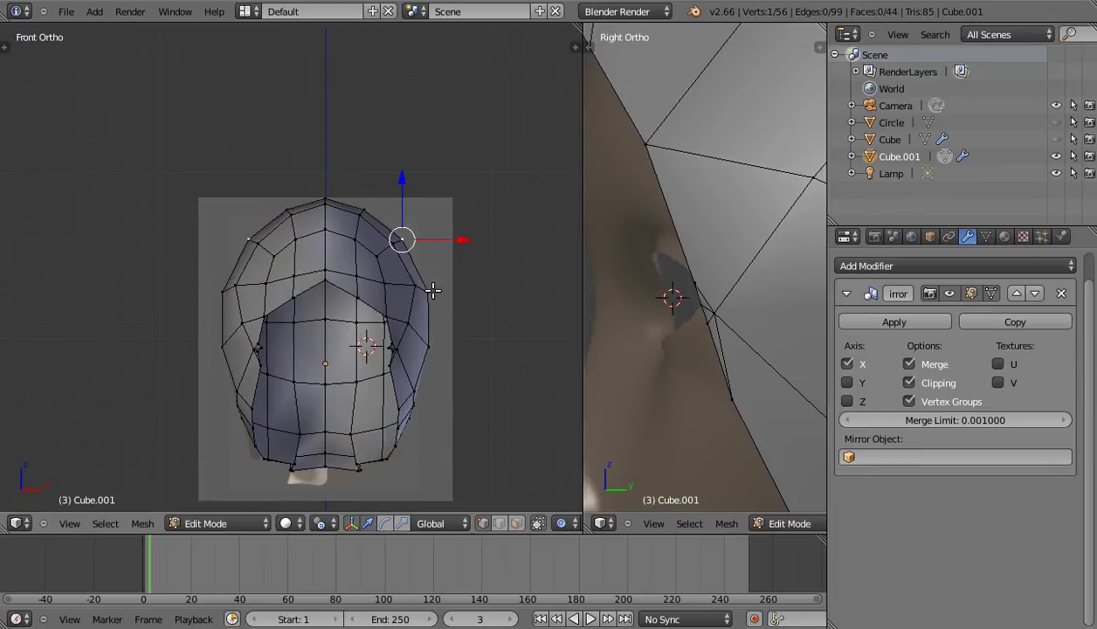
pyautogui.keyDown('shift'); pyautogui.moveTo(433, 291); pyautogui.dragTo(434, 273, button='middle'); pyautogui.keyUp('shift')
pyautogui.press('z')
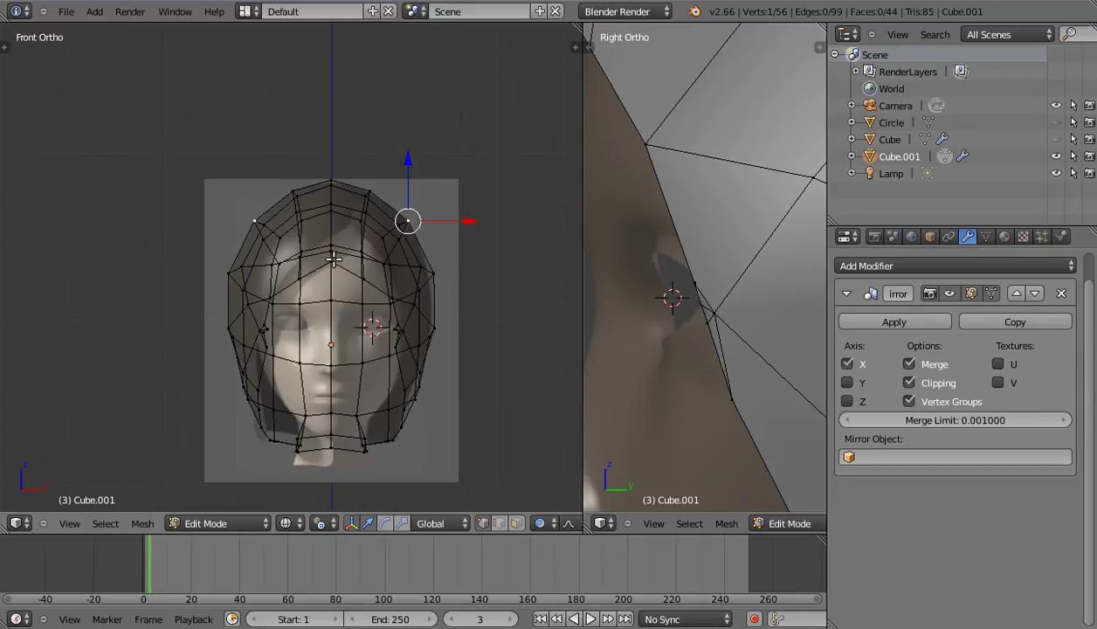
pyautogui.press('z')
# In profile view, box-select the face-side vertices and hide them.
pyautogui.press('KP_3')
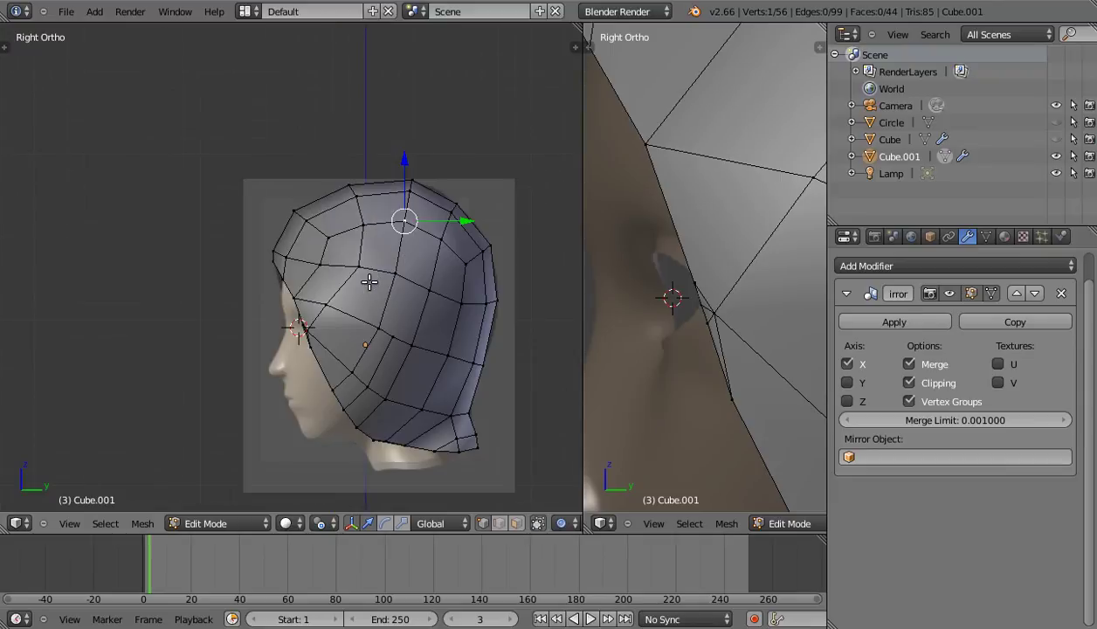
pyautogui.scroll(-1, 371, 284)
pyautogui.scroll(-1, 315, 300)
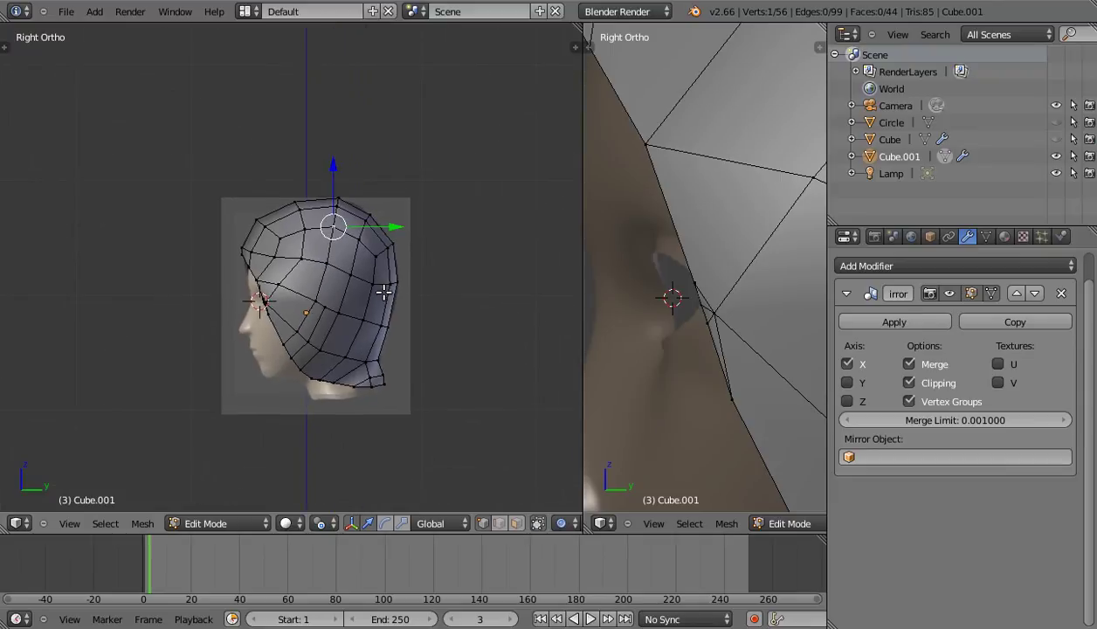
pyautogui.press('a')
pyautogui.press('b')
pyautogui.moveTo(318, 180)
pyautogui.mouseDown()
pyautogui.moveTo(446, 367)
pyautogui.moveTo(454, 399)
pyautogui.mouseUp()
pyautogui.press('a')
# Raise the top-centre hair vertex with proportional falloff in front wireframe view.
pyautogui.press('KP_1')
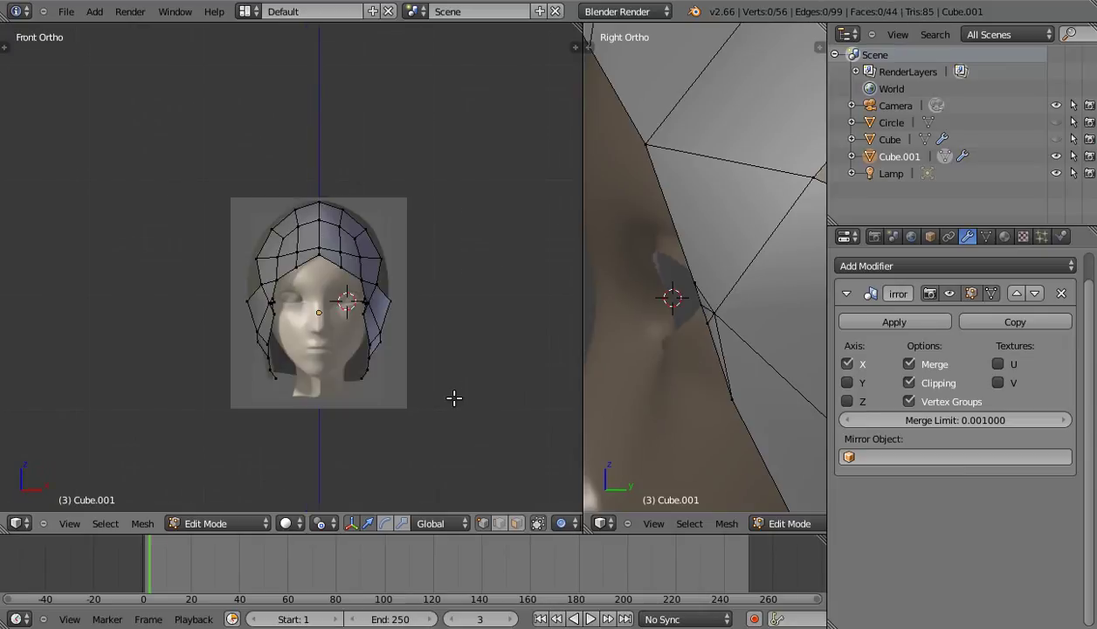
pyautogui.scroll(1, 350, 332)
pyautogui.scroll(2, 314, 297)
pyautogui.scroll(1, 313, 279)
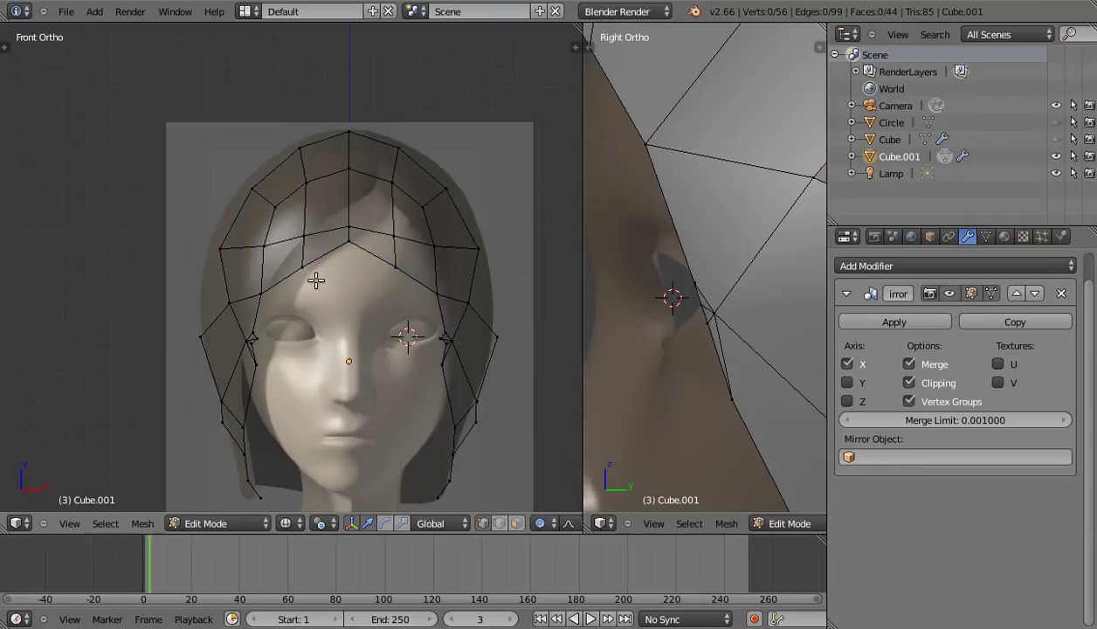
pyautogui.keyDown('shift'); pyautogui.moveTo(313, 276); pyautogui.dragTo(326, 308, button='middle'); pyautogui.keyUp('shift')
pyautogui.press('z')
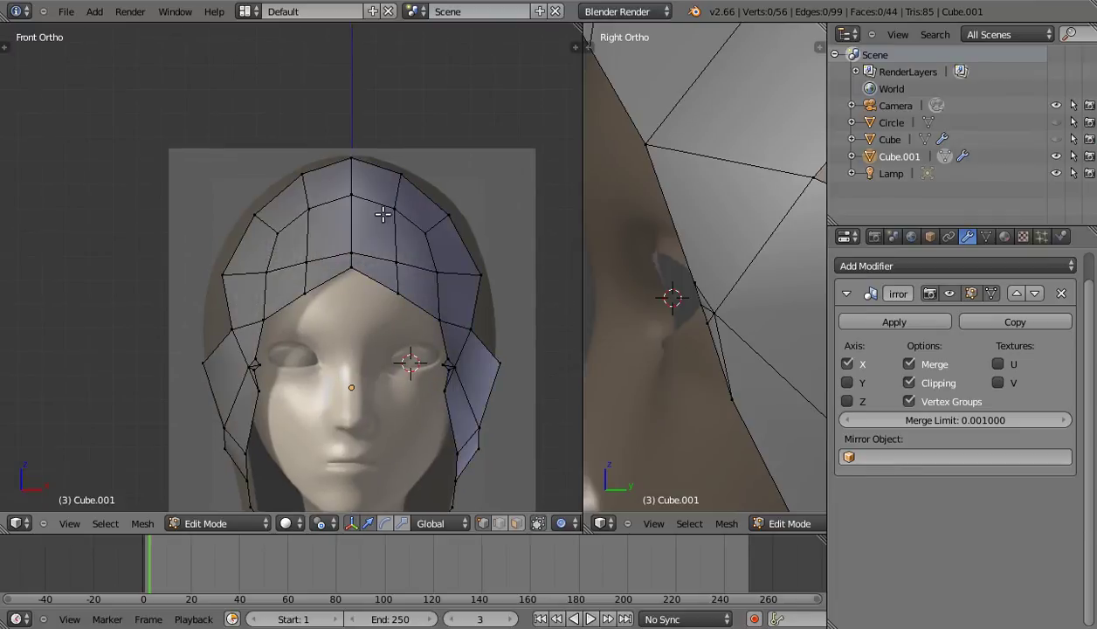
pyautogui.press('o')
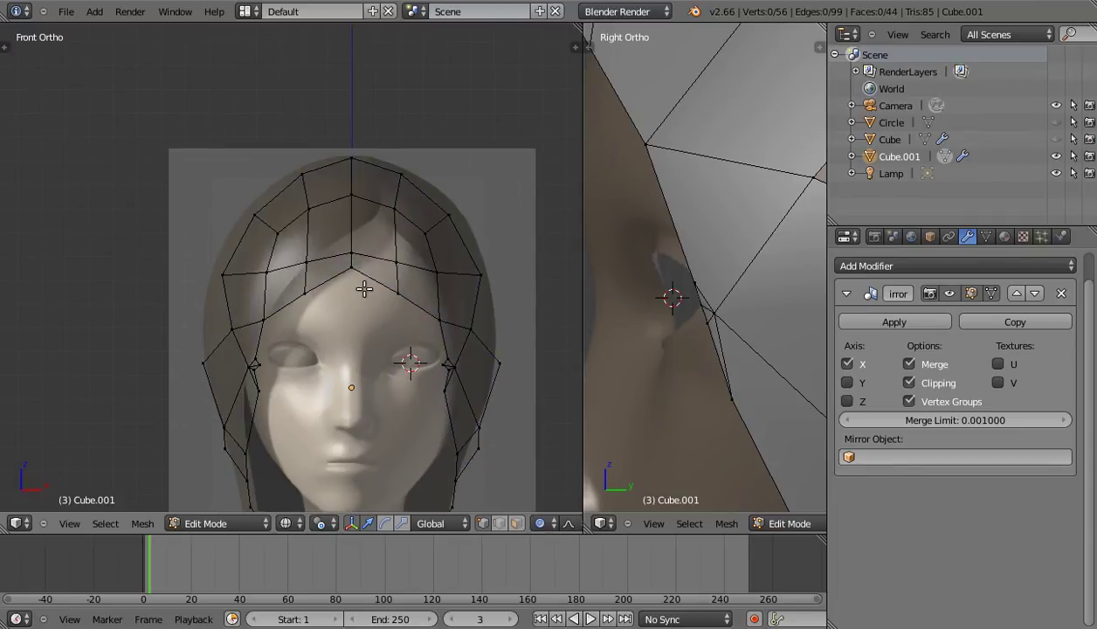
pyautogui.rightClick(352, 253)
pyautogui.press('g')
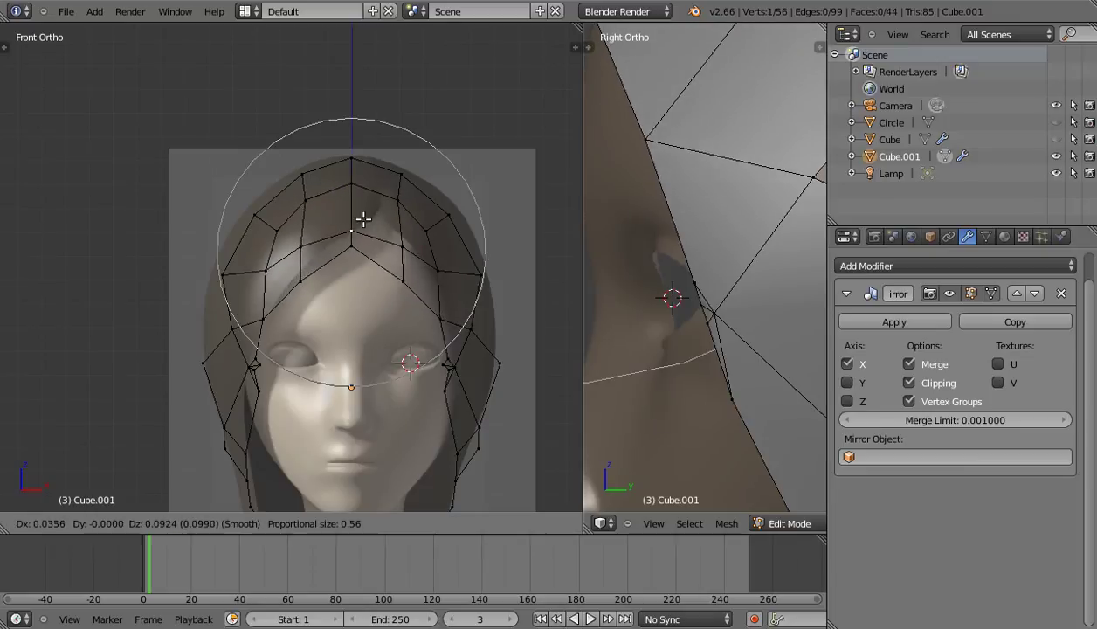
pyautogui.click(360, 215)
pyautogui.scroll(-1, 385, 290)
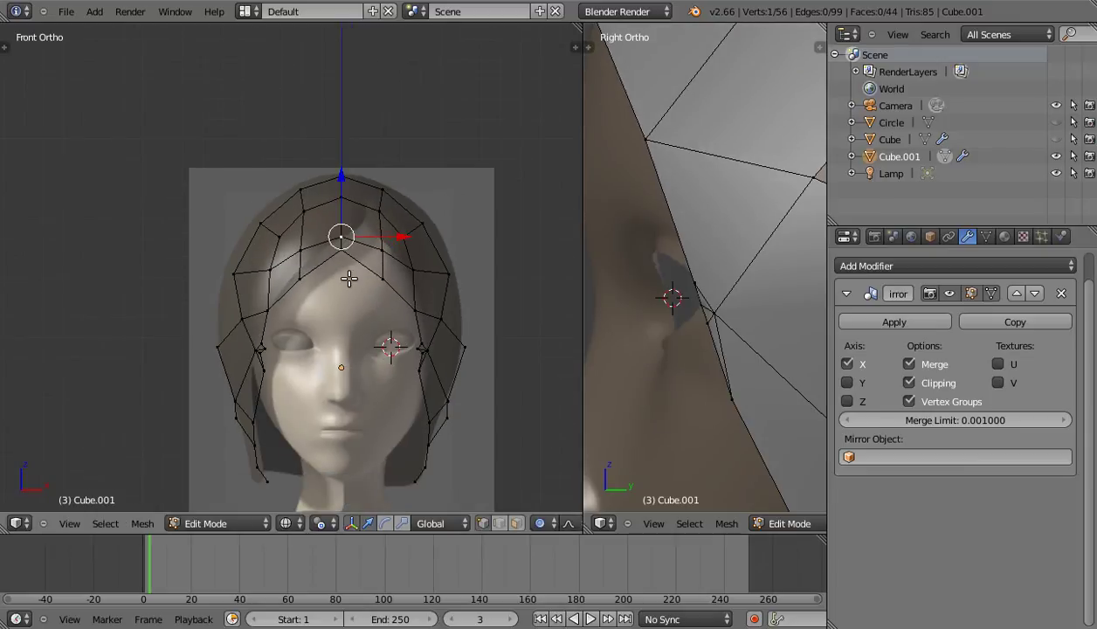
# Apply the Mirror modifier on the hair cap in Object Mode and return to Edit Mode.
pyautogui.press('Tab')
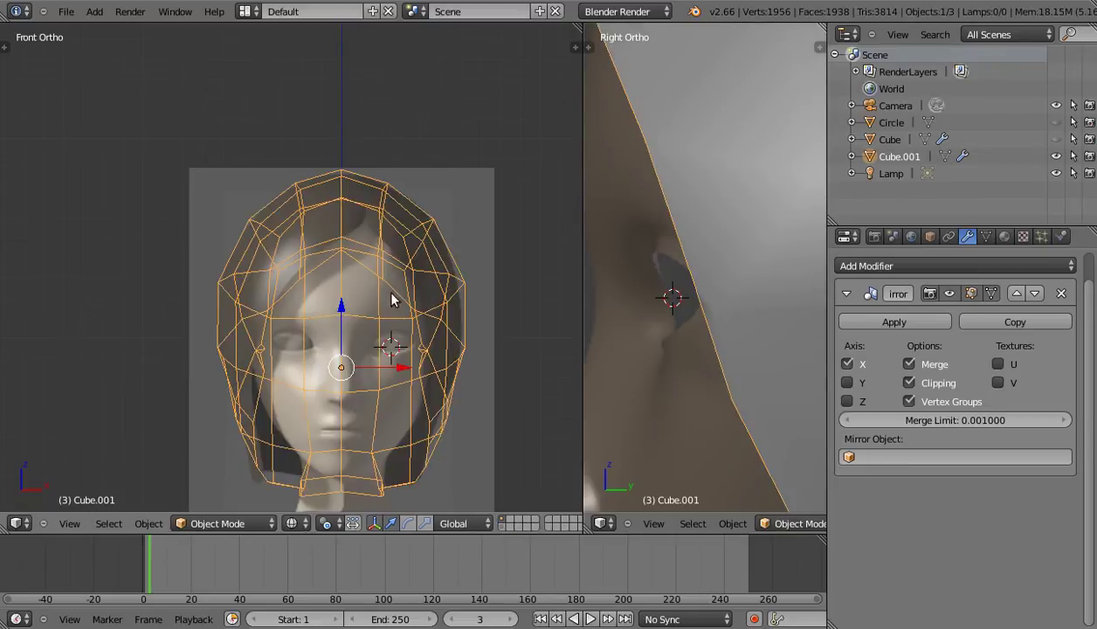
pyautogui.click(900, 325)
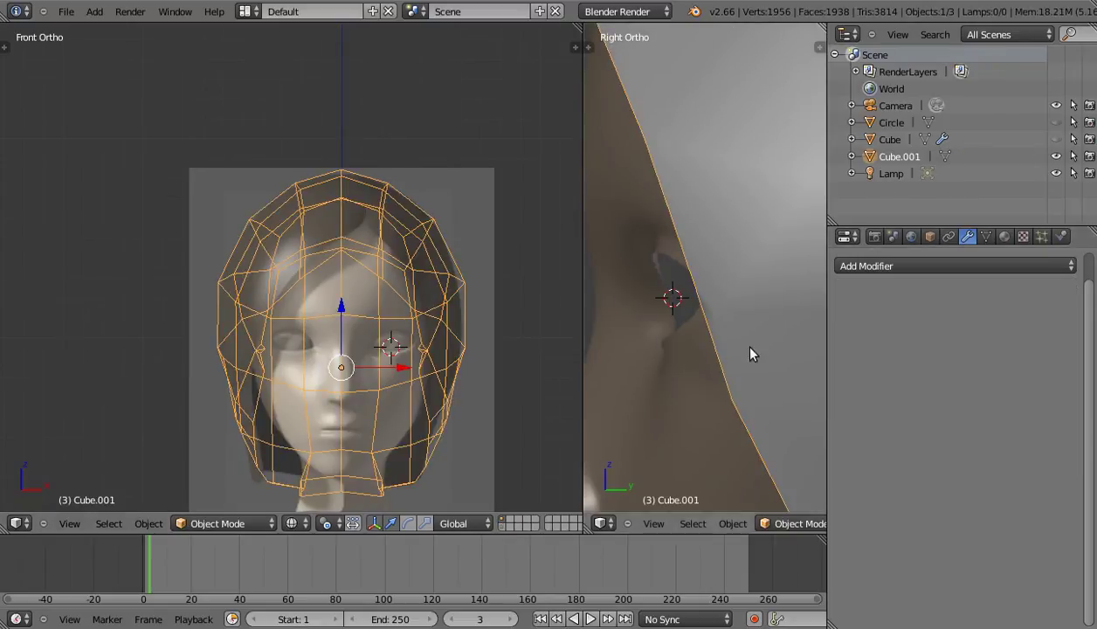
pyautogui.press('Tab')
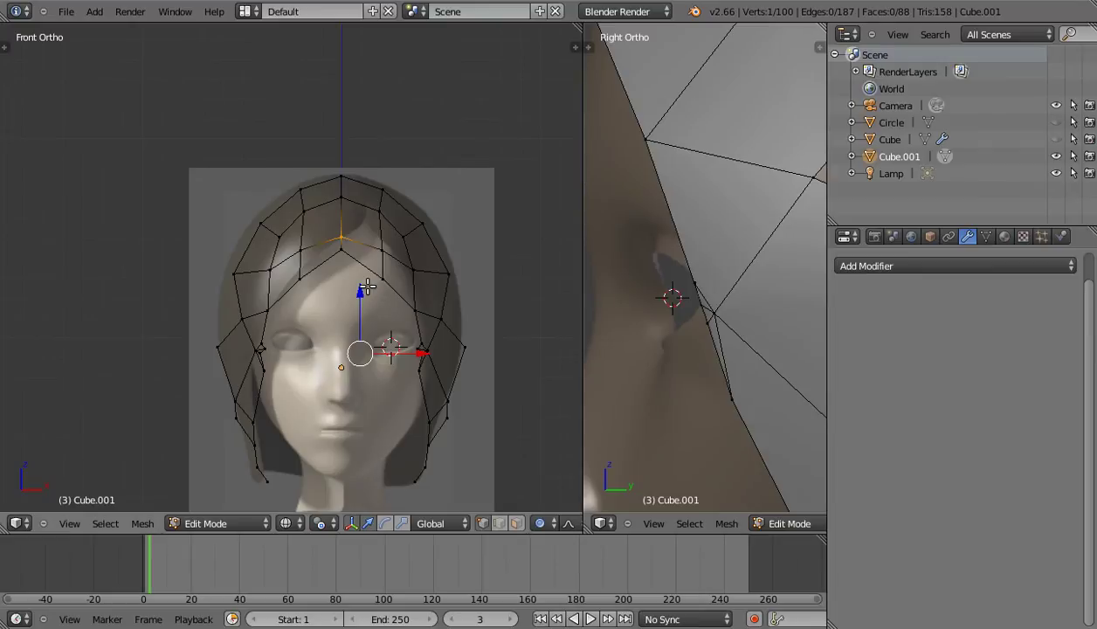
pyautogui.scroll(1, 372, 284)
# Move the top hair vertex up and right, plus a neighbouring crown vertex.
pyautogui.rightClick(351, 229)
pyautogui.press('g')
pyautogui.click(378, 191)
pyautogui.rightClick(403, 257)
pyautogui.press('g')
pyautogui.click(428, 239)
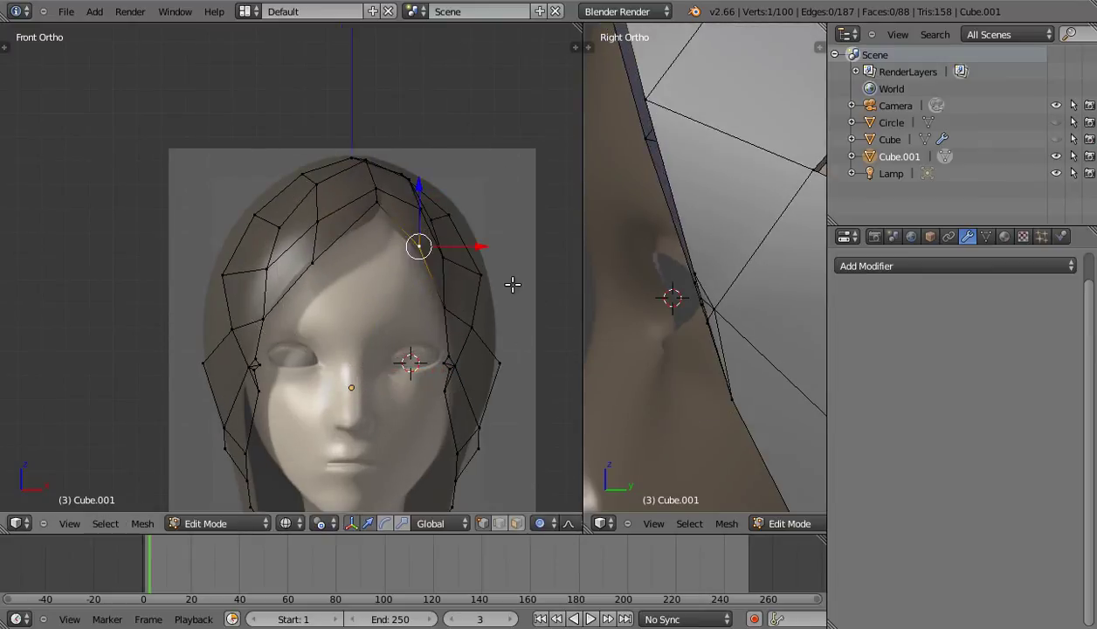
# Adjust the right-side and upper-right hair vertices, then unhide the hidden face section.
pyautogui.rightClick(489, 275)
pyautogui.press('g')
pyautogui.click(507, 266)
pyautogui.rightClick(460, 208)
pyautogui.press('g')
pyautogui.click(466, 204)
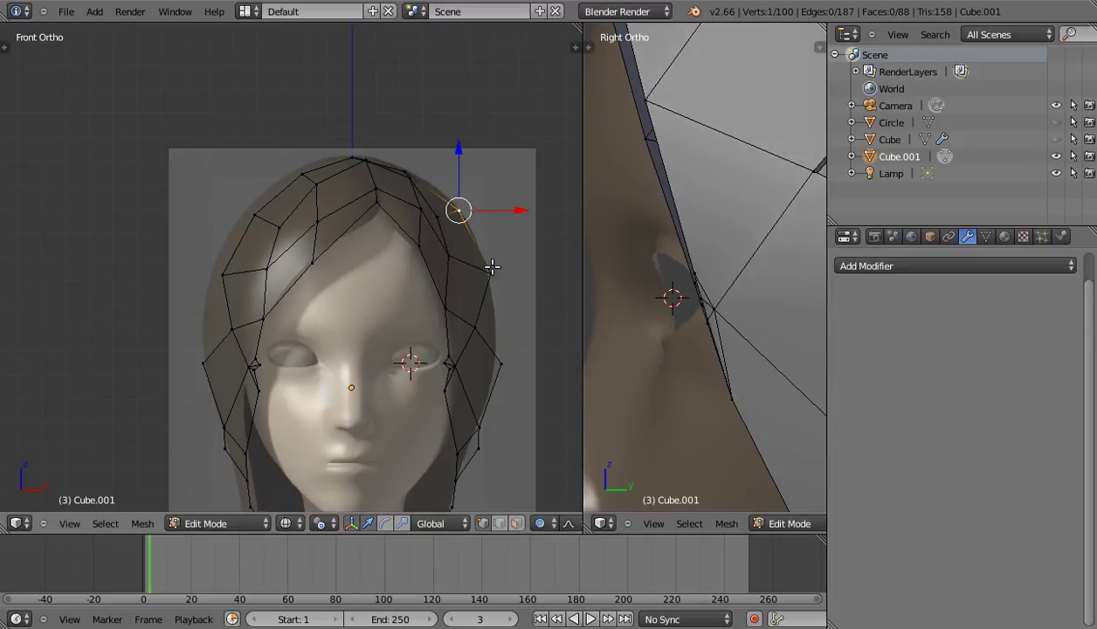
pyautogui.scroll(-1, 379, 302)
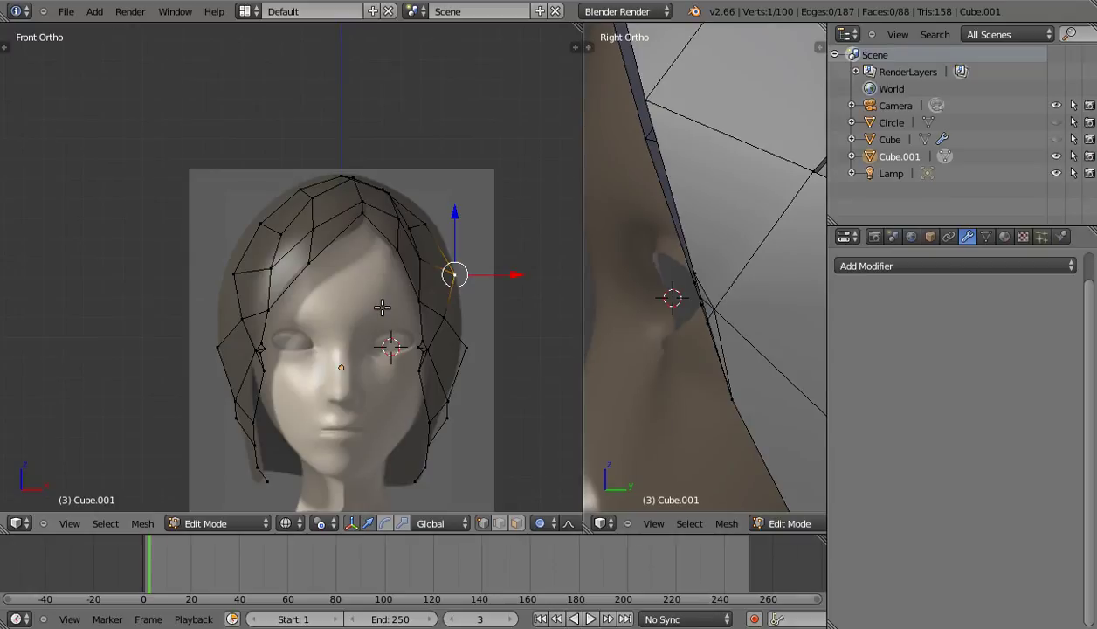
pyautogui.hotkey('alt', 'h')
# In the Right Ortho side view, soft-move a single jaw vertex of the hair cap.
pyautogui.press('z')
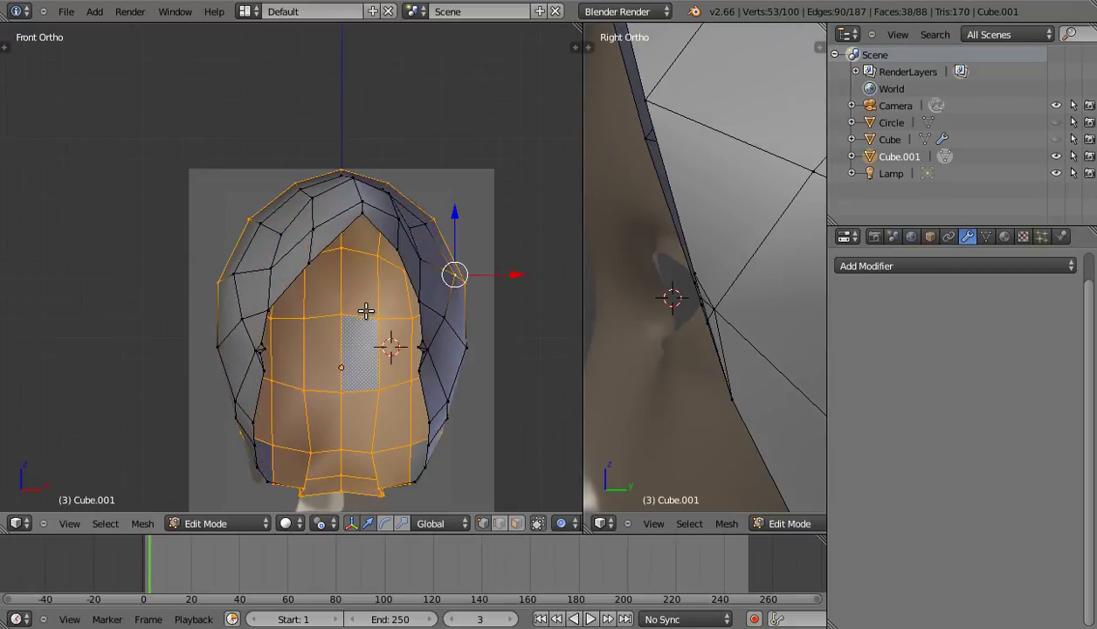
pyautogui.moveTo(367, 317)
pyautogui.mouseDown(button='middle')
pyautogui.moveTo(164, 318)
pyautogui.moveTo(340, 323)
pyautogui.mouseUp(button='middle')
pyautogui.press('KP_3')
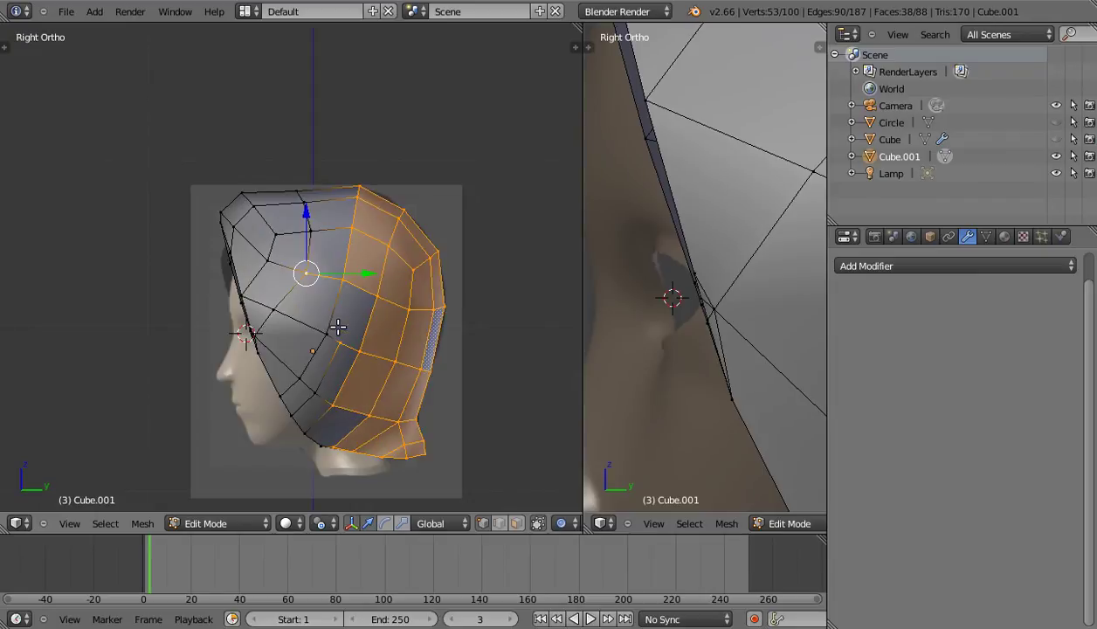
pyautogui.keyDown('shift'); pyautogui.moveTo(325, 408); pyautogui.dragTo(334, 399, button='middle'); pyautogui.keyUp('shift')
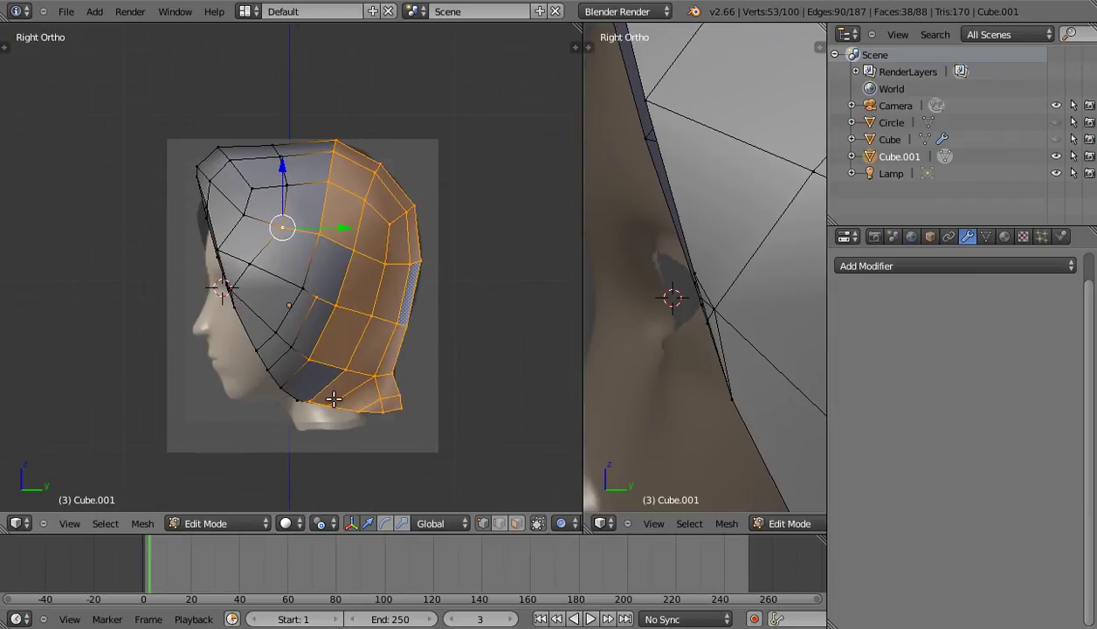
pyautogui.rightClick(295, 380)
pyautogui.press('g')
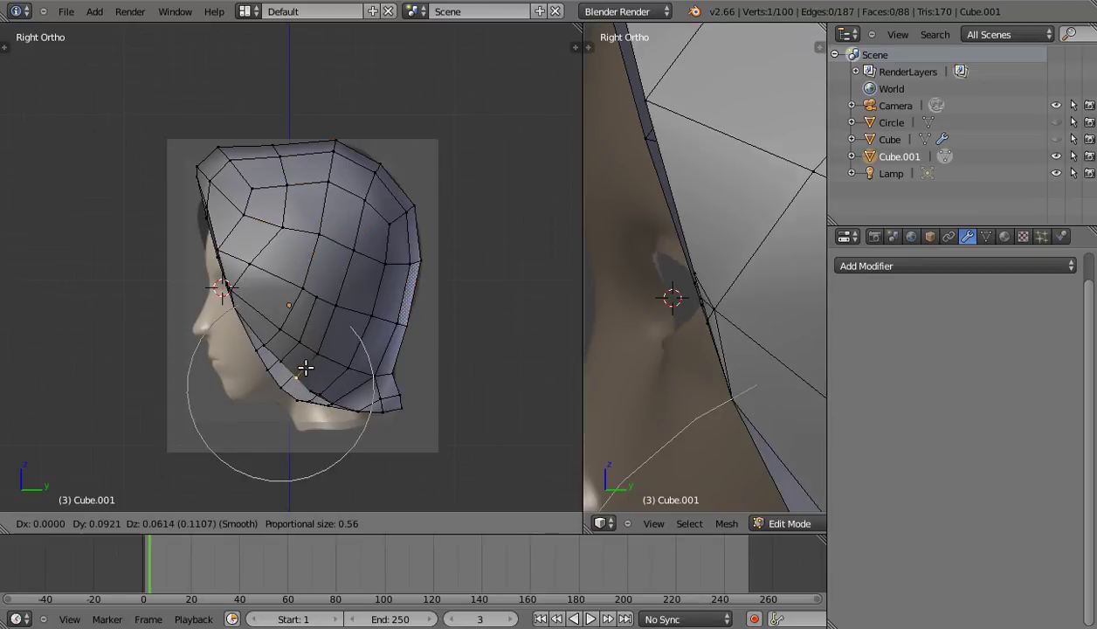
pyautogui.click(290, 378)
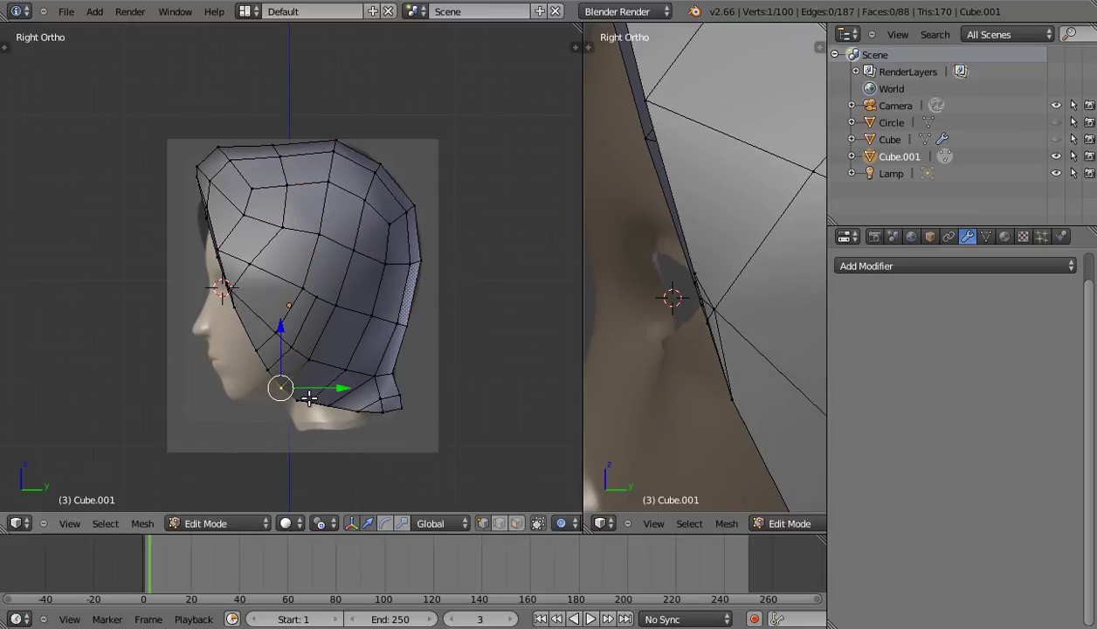
# In wireframe, circle-select the cap's lower front jaw vertices and move them with proportional falloff.
pyautogui.press('z')
pyautogui.scroll(2, 318, 422)
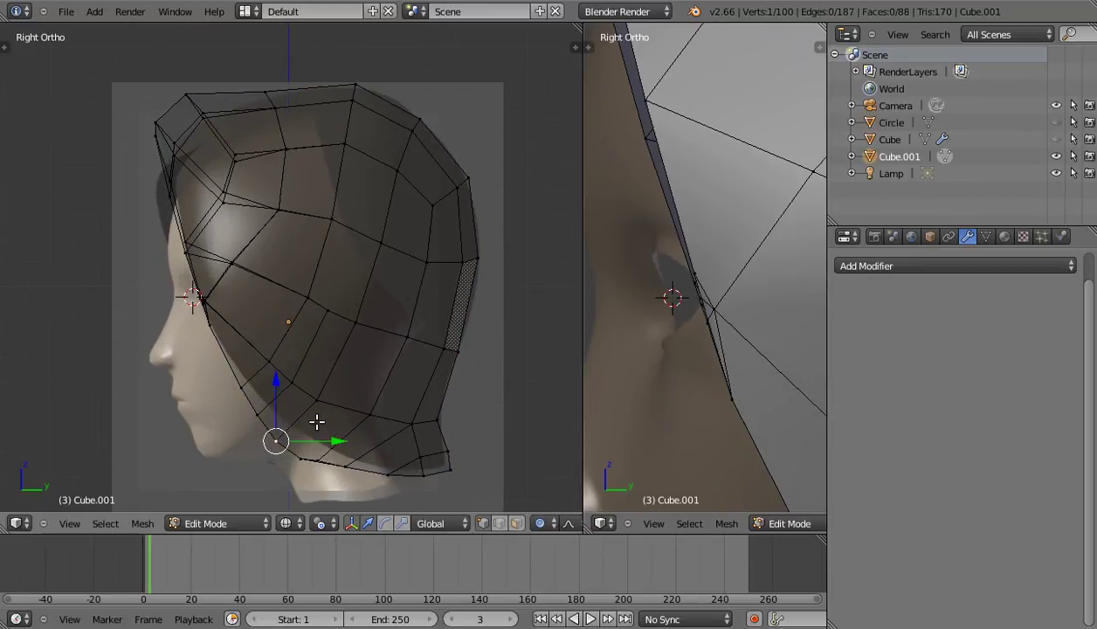
pyautogui.hotkey('ctrl', 'z')
pyautogui.press('c')
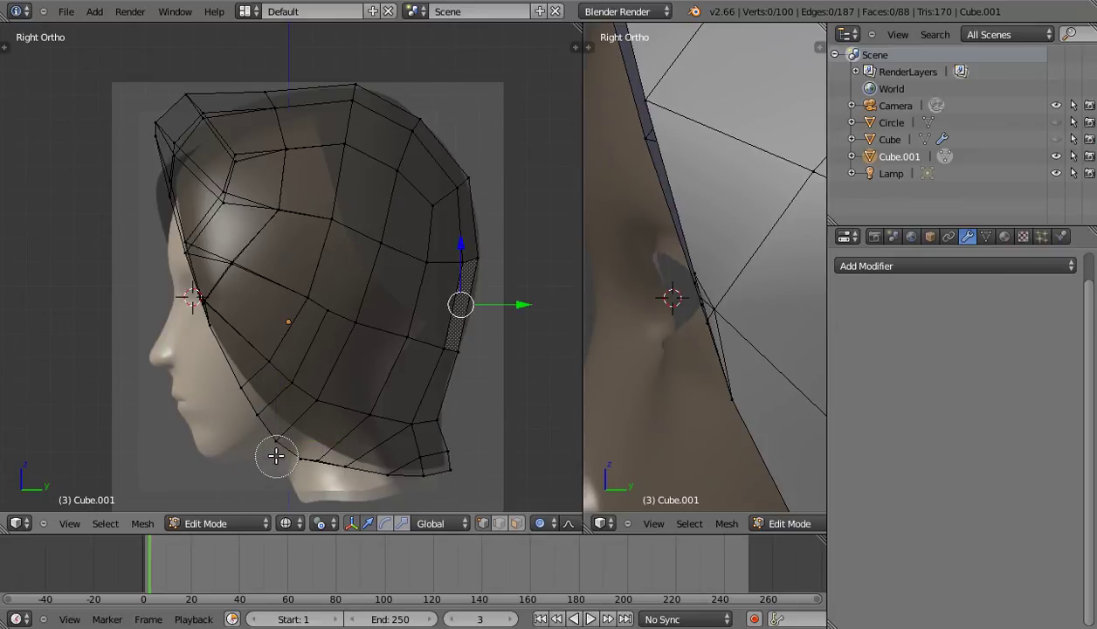
pyautogui.moveTo(271, 446); pyautogui.dragTo(320, 474)
pyautogui.press('Escape')
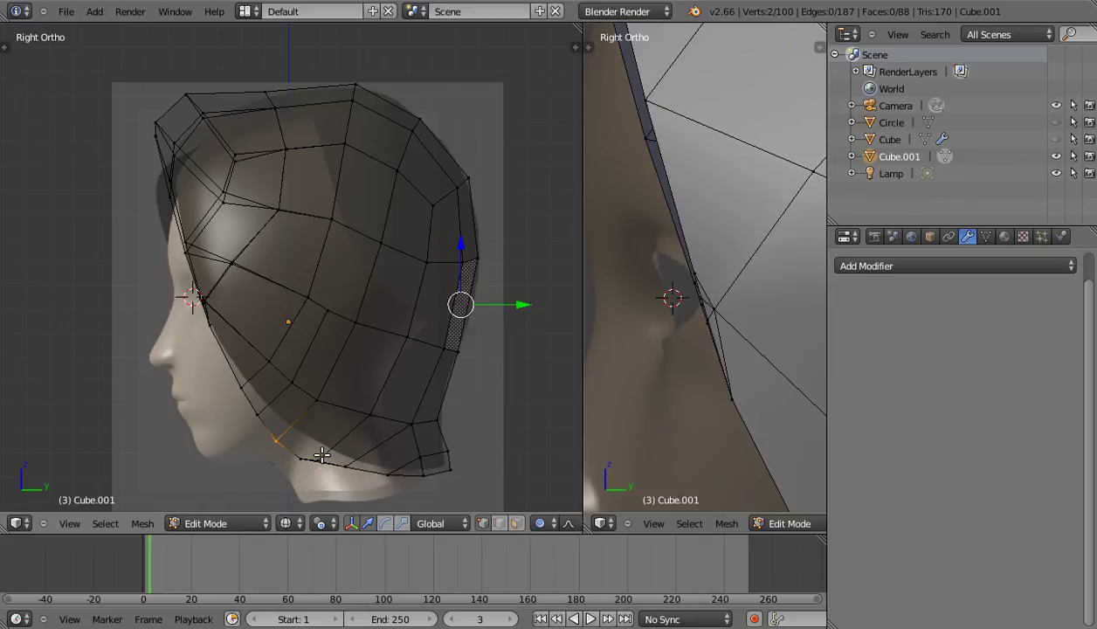
pyautogui.press('g')
pyautogui.click(348, 449)
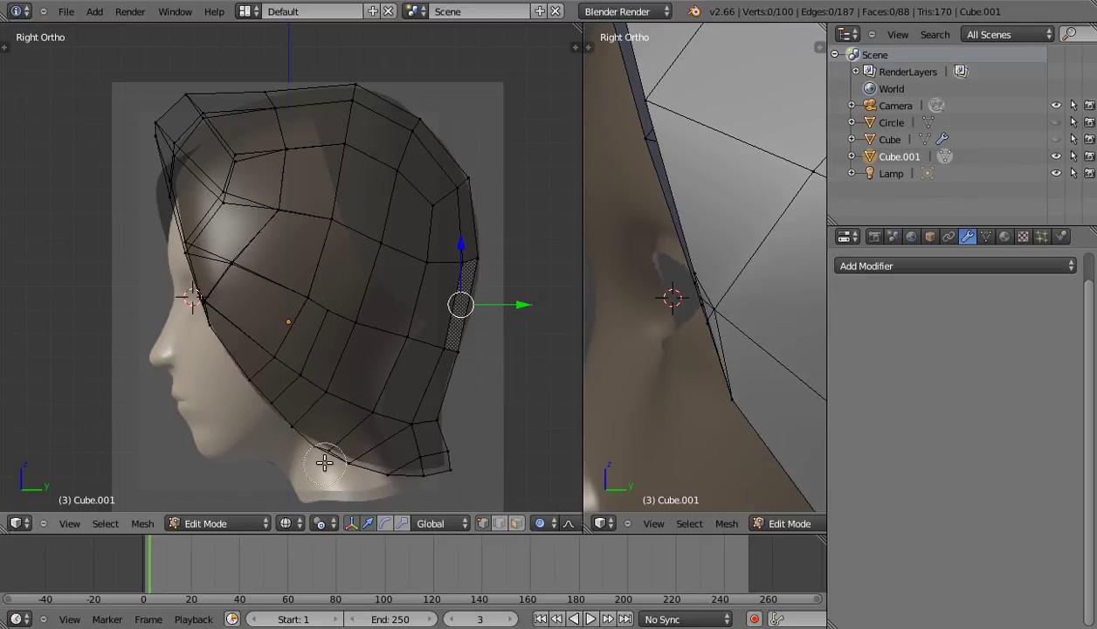
# Circle-select the jaw vertices along the lower edge and soft-move them to fit the hair.
pyautogui.press('c')
pyautogui.moveTo(350, 467); pyautogui.dragTo(379, 485)
pyautogui.press('Escape')
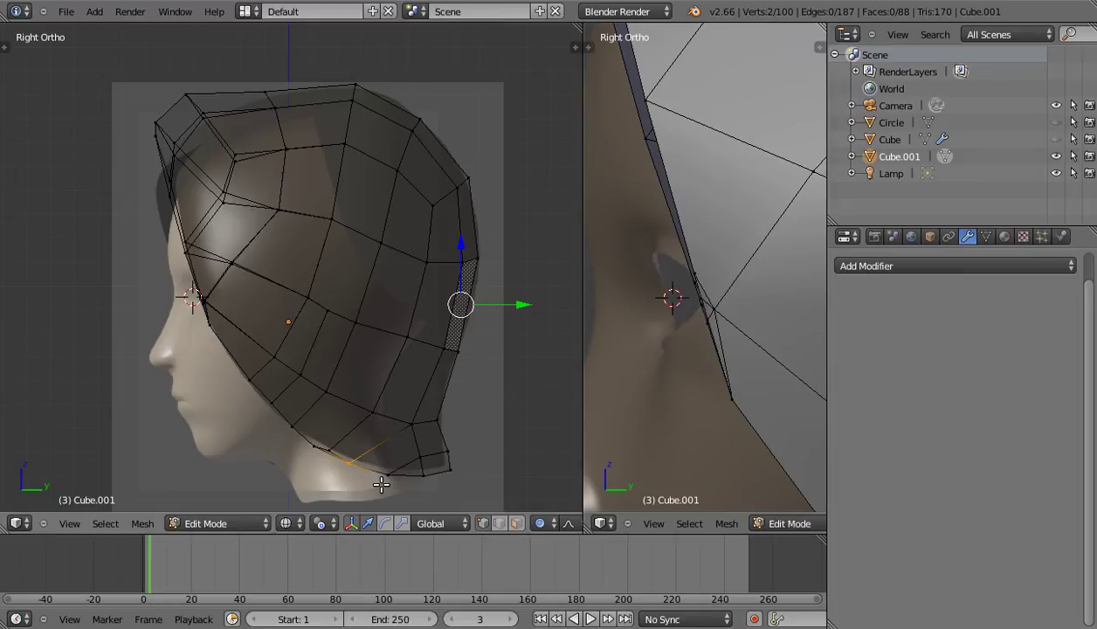
pyautogui.press('g')
pyautogui.click(407, 475)
# Pull the cap's lower-back corner vertices toward the nape line.
pyautogui.rightClick(423, 420)
pyautogui.press('g')
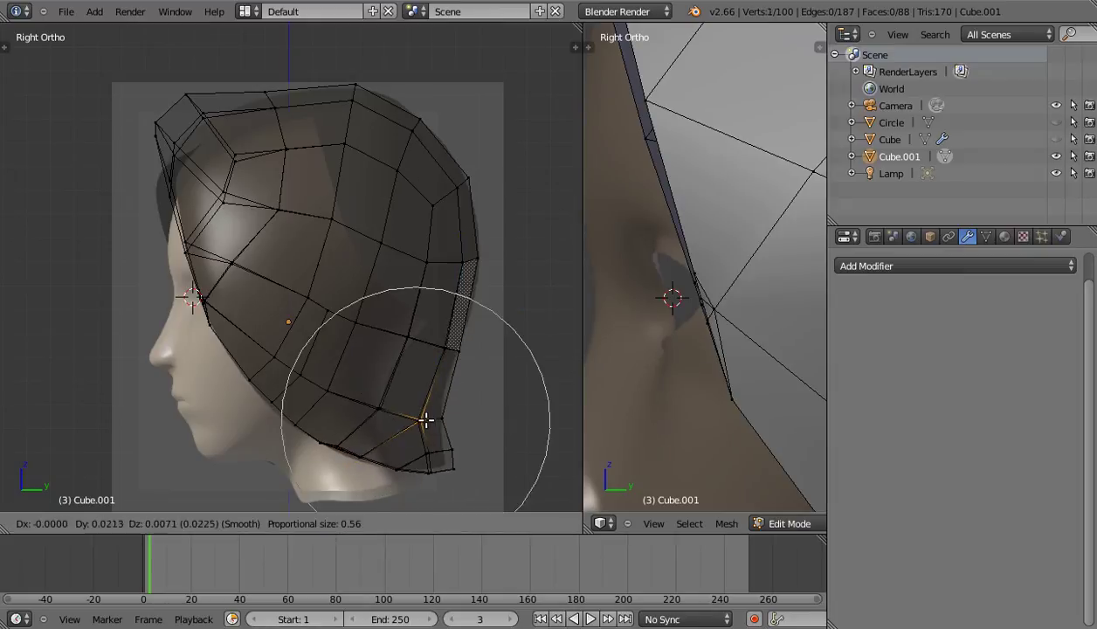
pyautogui.click(425, 421)
pyautogui.keyDown('shift'); pyautogui.rightClick(425, 443); pyautogui.keyUp('shift')
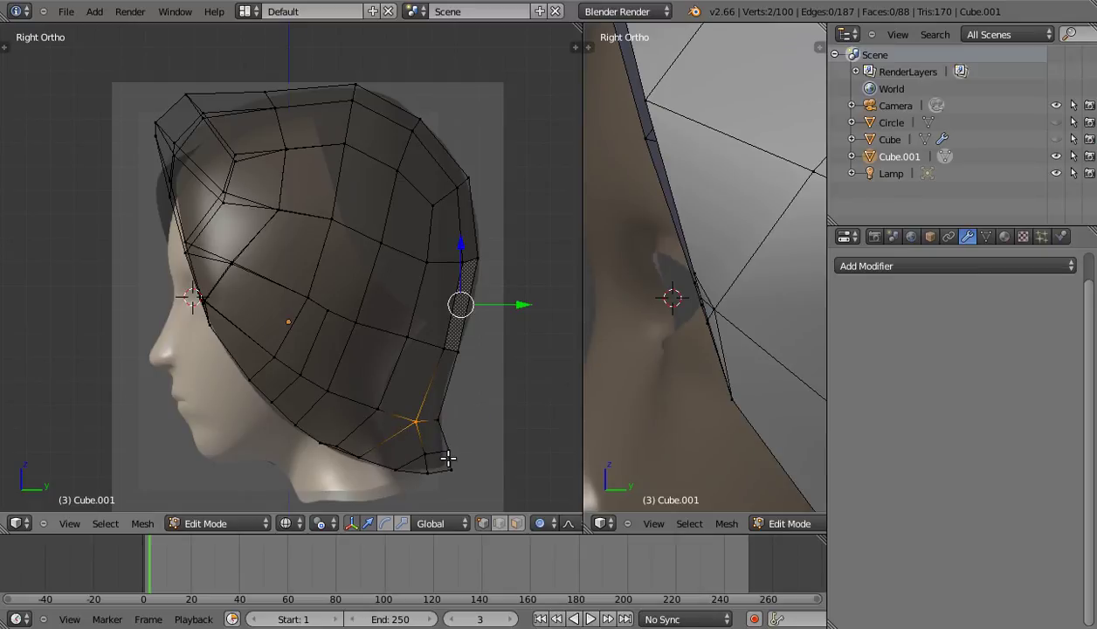
pyautogui.press('g')
pyautogui.click(456, 455)
# Check the cap shape from an angle, then select its top-front corner vertex in side view.
pyautogui.scroll(-2, 382, 315)
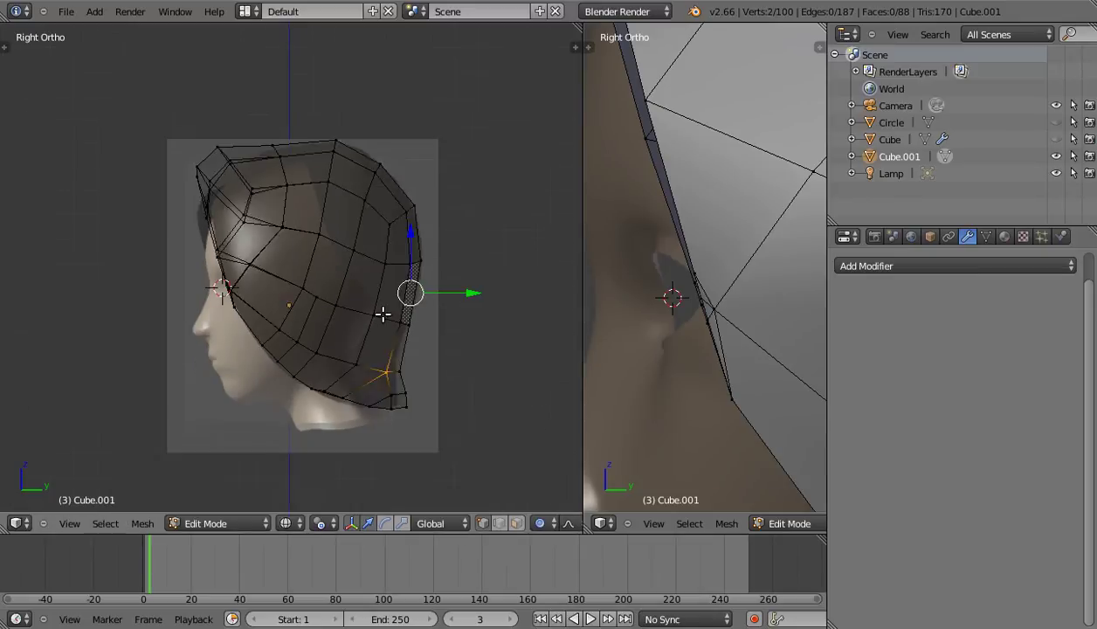
pyautogui.moveTo(383, 315); pyautogui.dragTo(306, 281, button='middle')
pyautogui.press('KP_3')
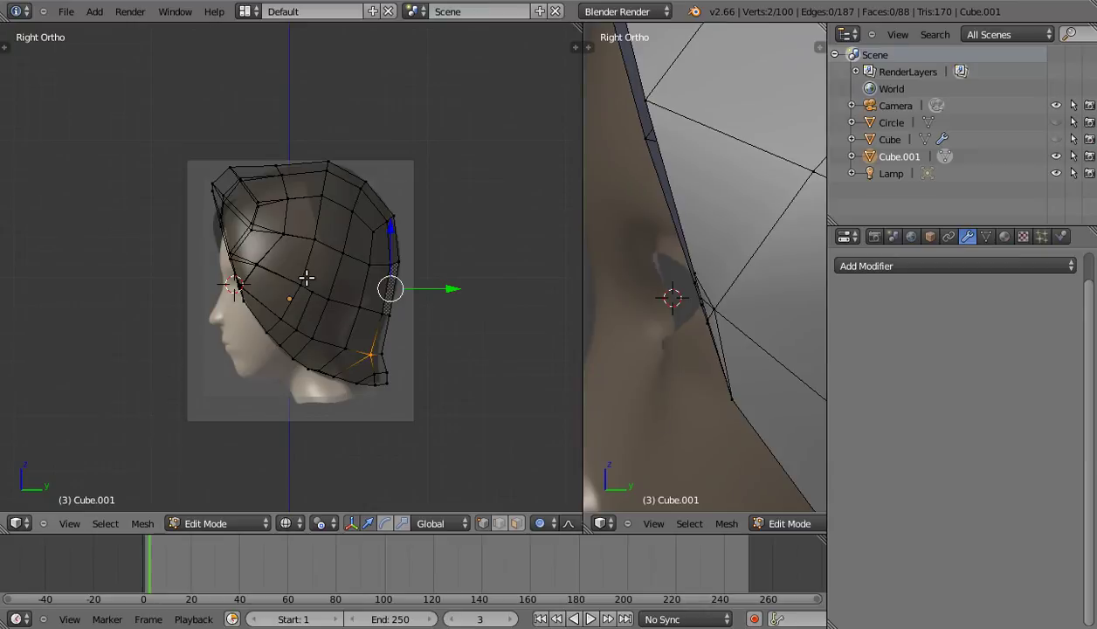
pyautogui.scroll(2, 249, 246)
pyautogui.keyDown('shift'); pyautogui.moveTo(249, 245); pyautogui.dragTo(367, 363, button='middle'); pyautogui.keyUp('shift')
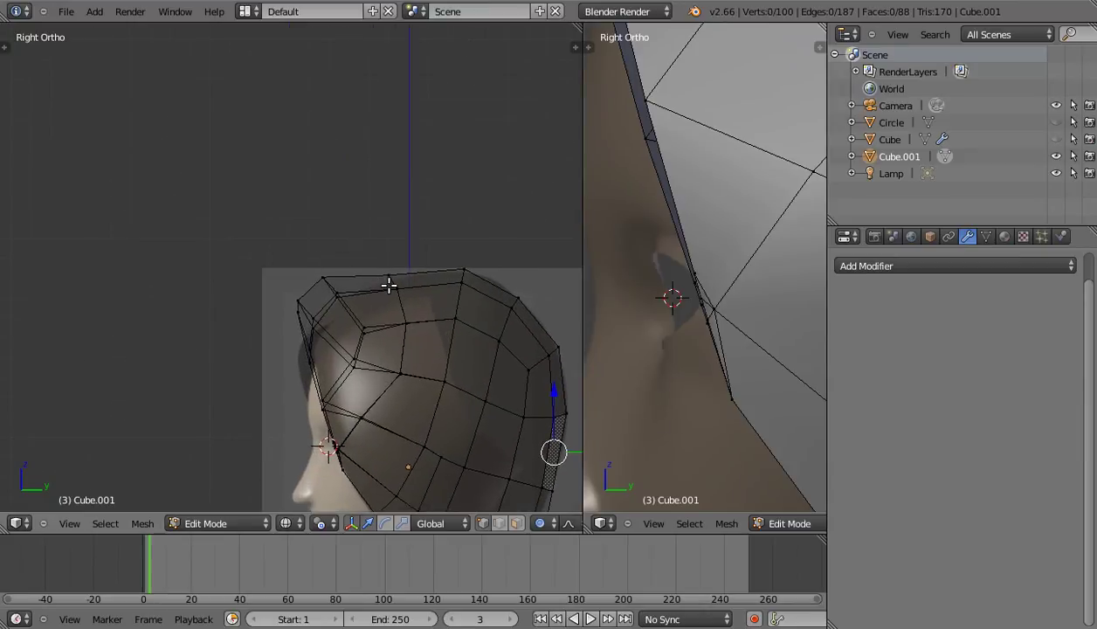
pyautogui.rightClick(339, 261)
# With the pivot back on Median Point, pull the cap's top-front corner down toward the forehead.
pyautogui.press('g')
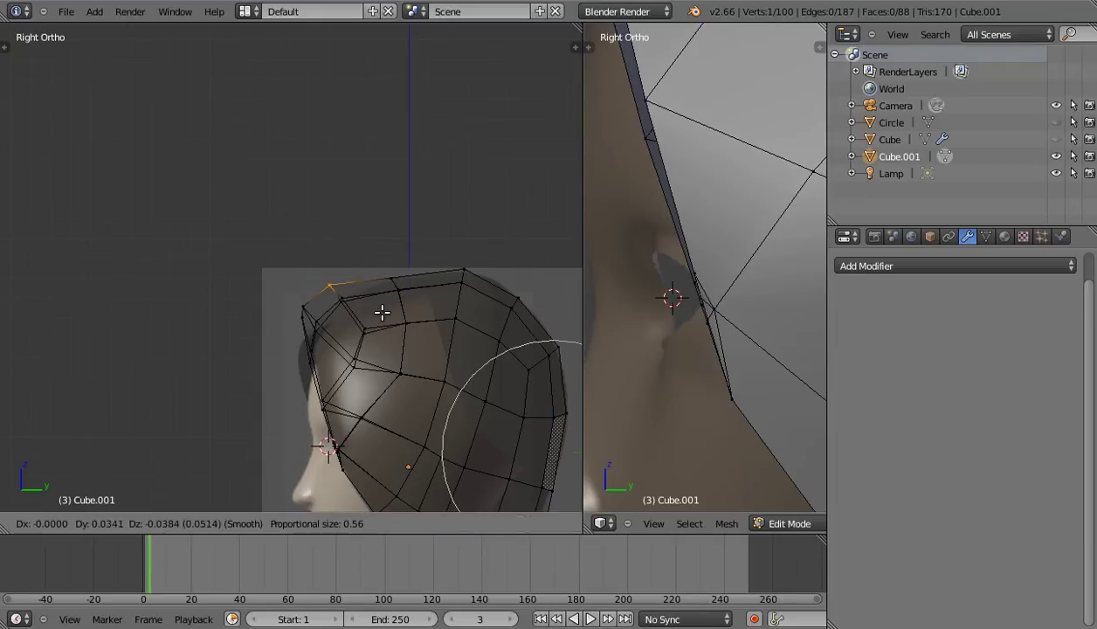
pyautogui.press('Escape')
pyautogui.click(323, 523)
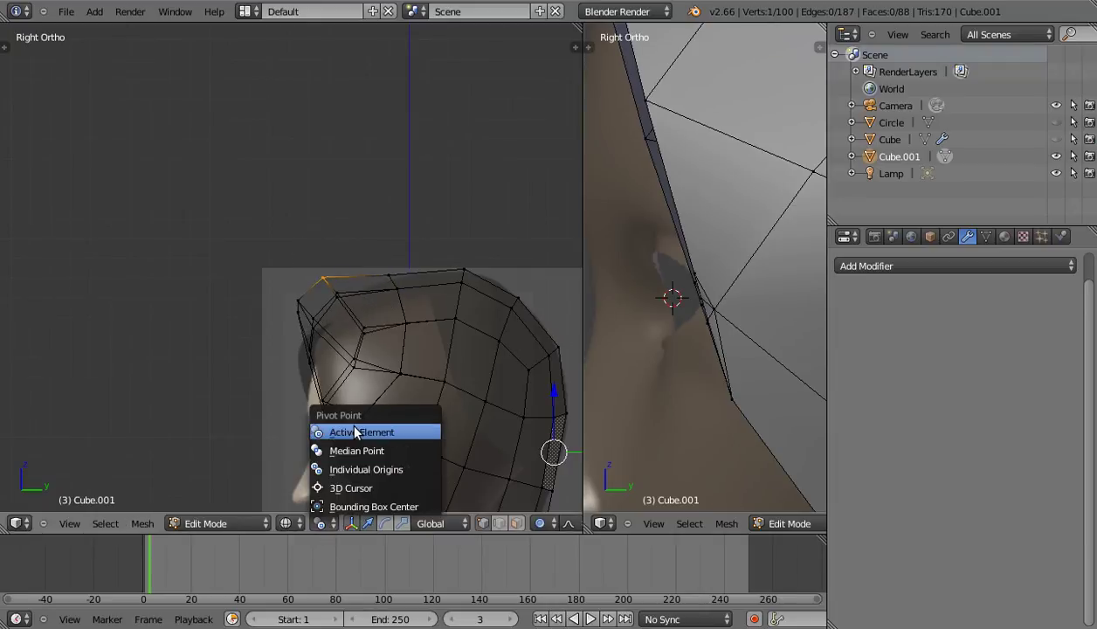
pyautogui.click(354, 432)
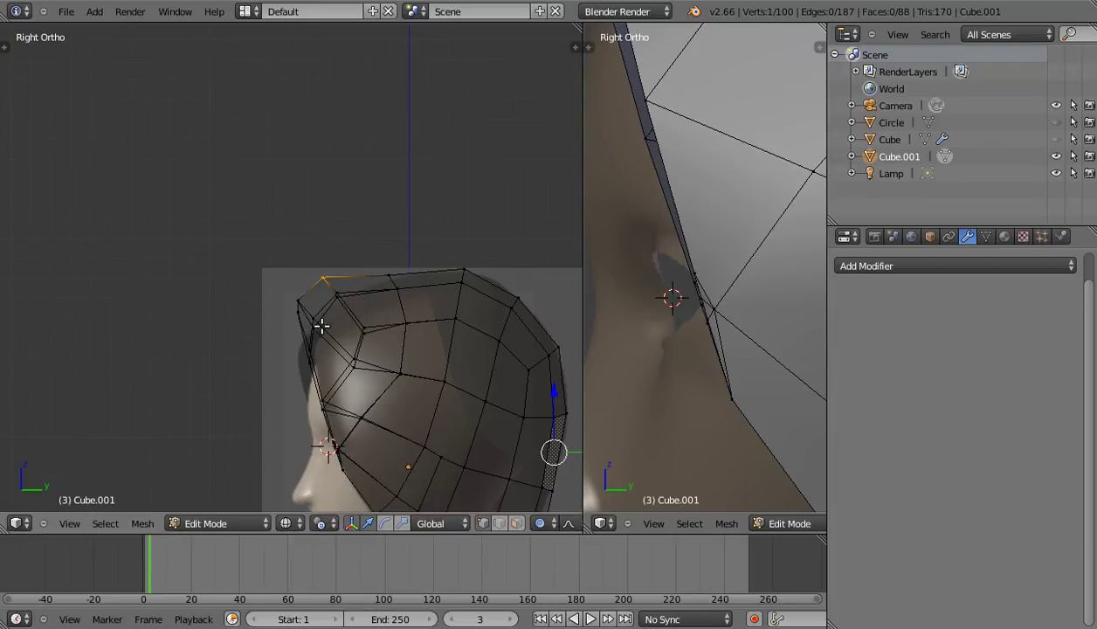
pyautogui.rightClick(319, 261)
pyautogui.click(321, 523)
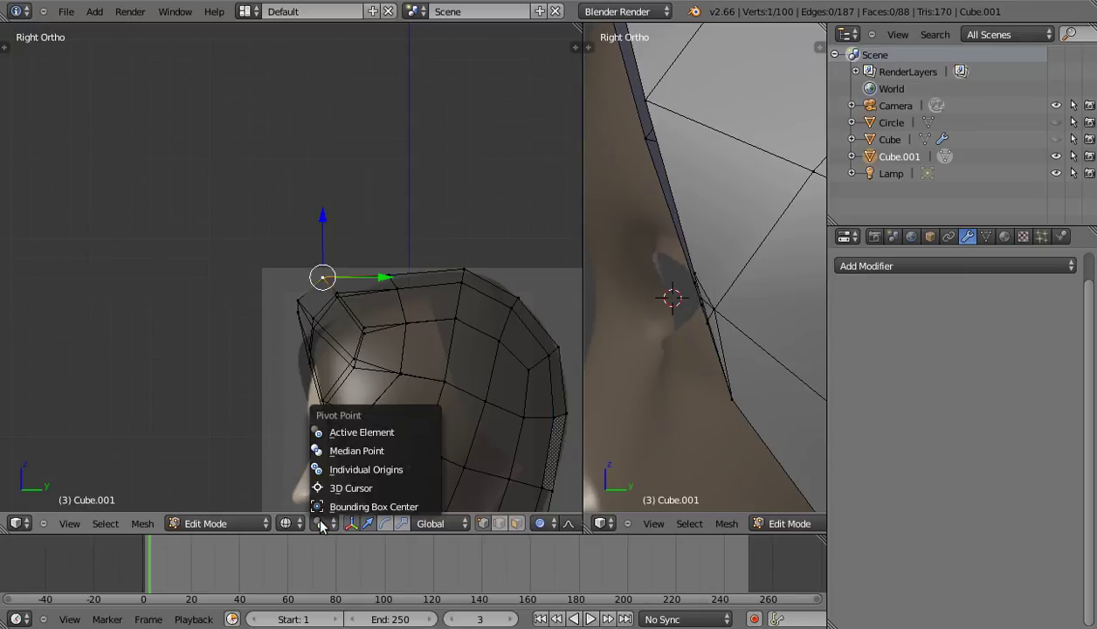
pyautogui.click(345, 449)
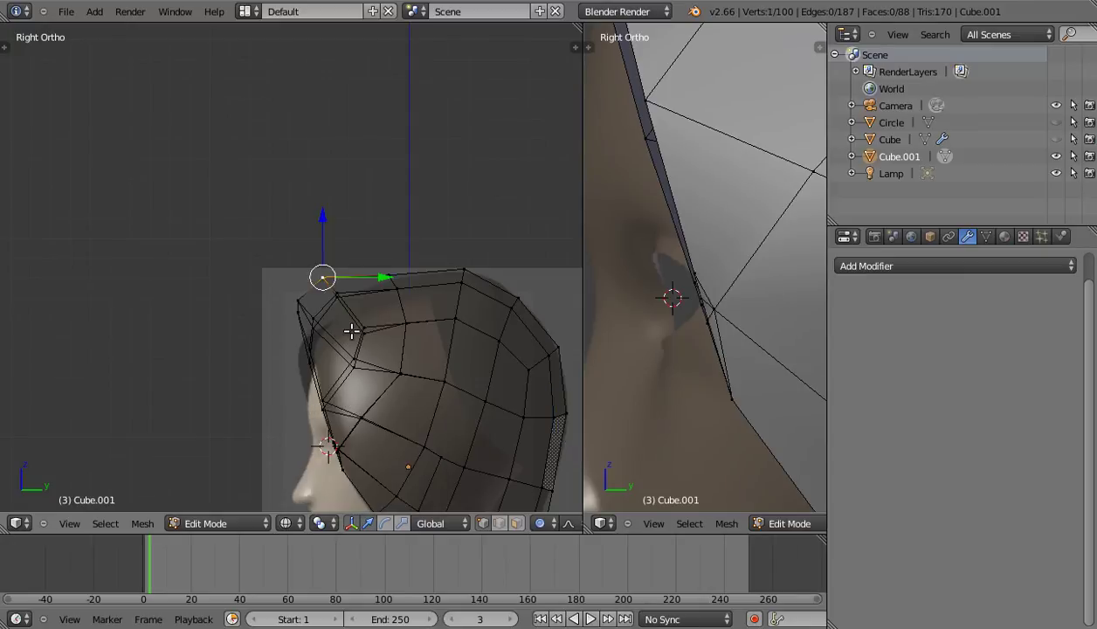
pyautogui.press('g')
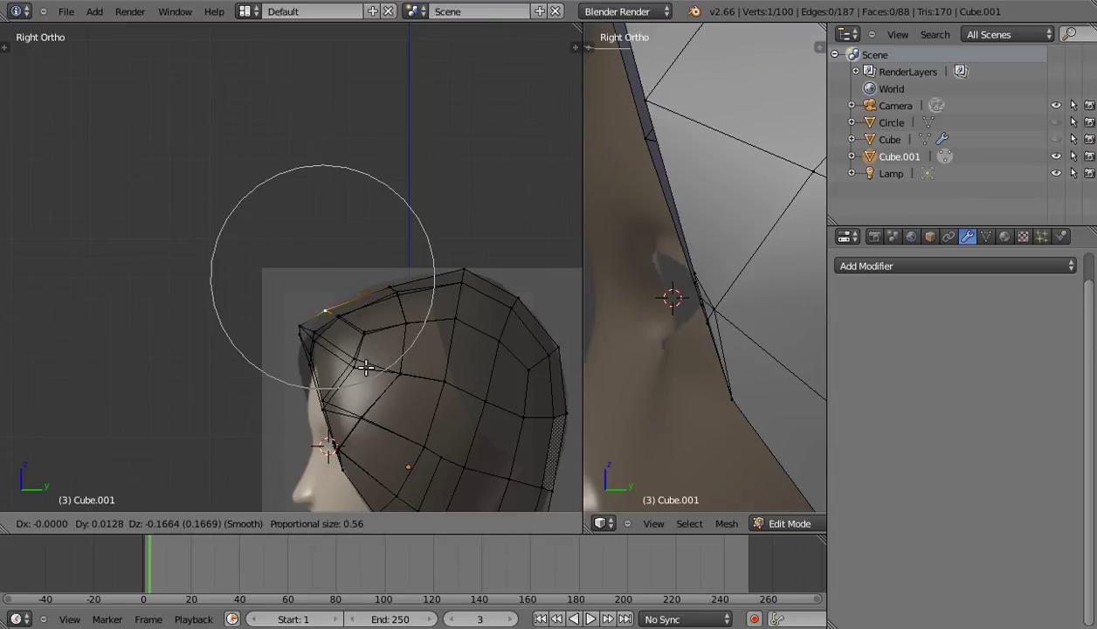
pyautogui.click(360, 356)
# Nudge the next hairline vertex, then inspect the cap in solid shading from the front.
pyautogui.rightClick(294, 325)
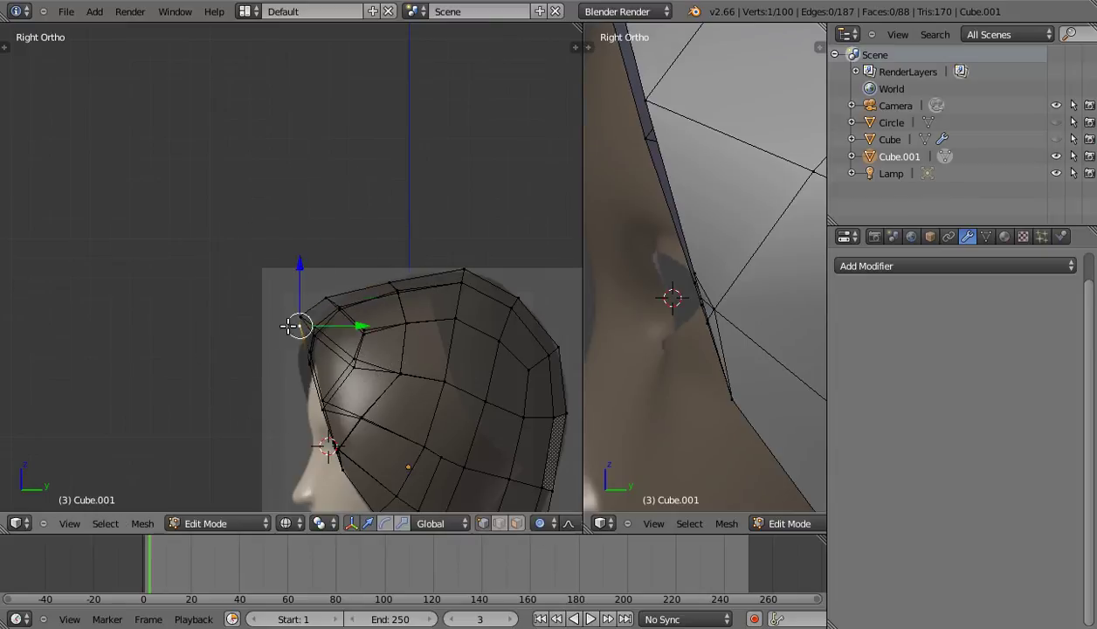
pyautogui.press('g')
pyautogui.click(292, 342)
pyautogui.moveTo(292, 342)
pyautogui.mouseDown(button='middle')
pyautogui.moveTo(289, 362)
pyautogui.moveTo(347, 354)
pyautogui.mouseUp(button='middle')
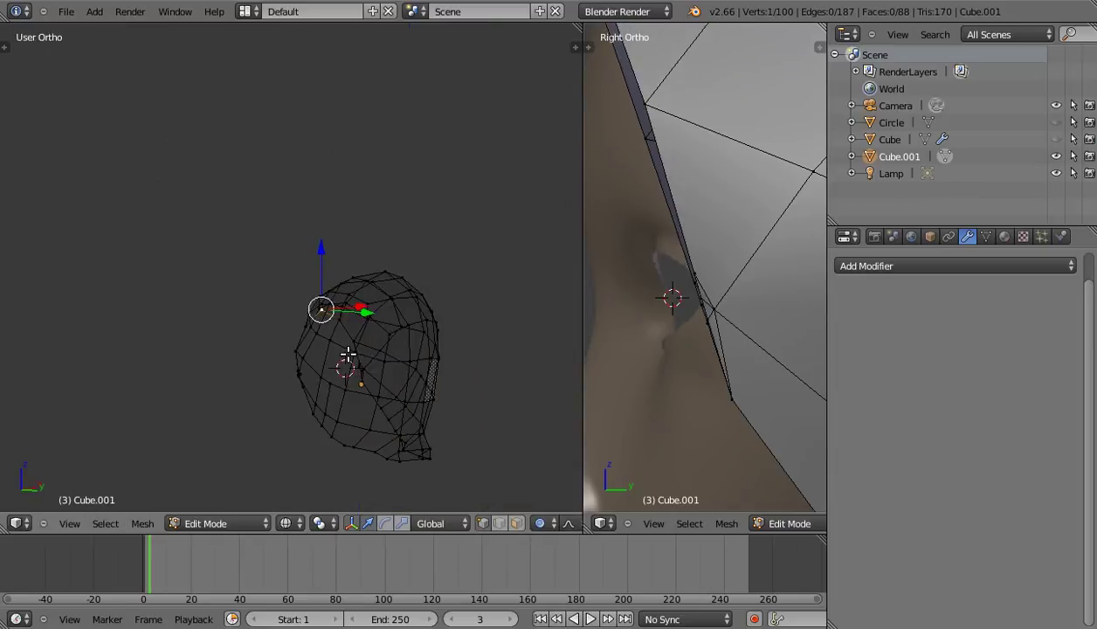
pyautogui.press('z')
pyautogui.press('KP_1')
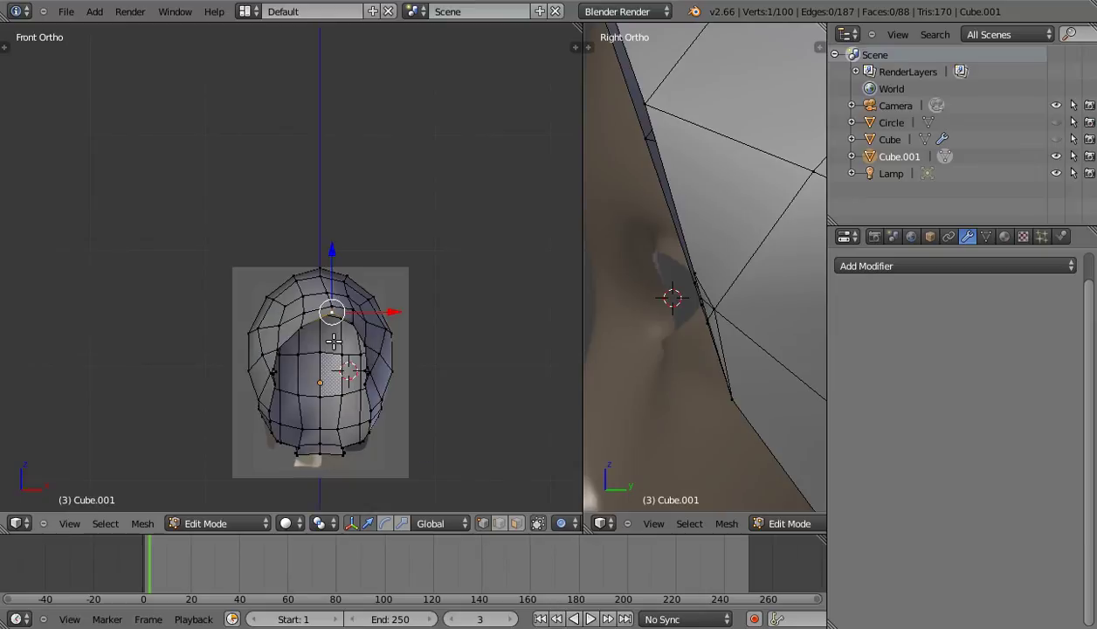
pyautogui.keyDown('shift'); pyautogui.moveTo(356, 357); pyautogui.dragTo(359, 290, button='middle'); pyautogui.keyUp('shift')
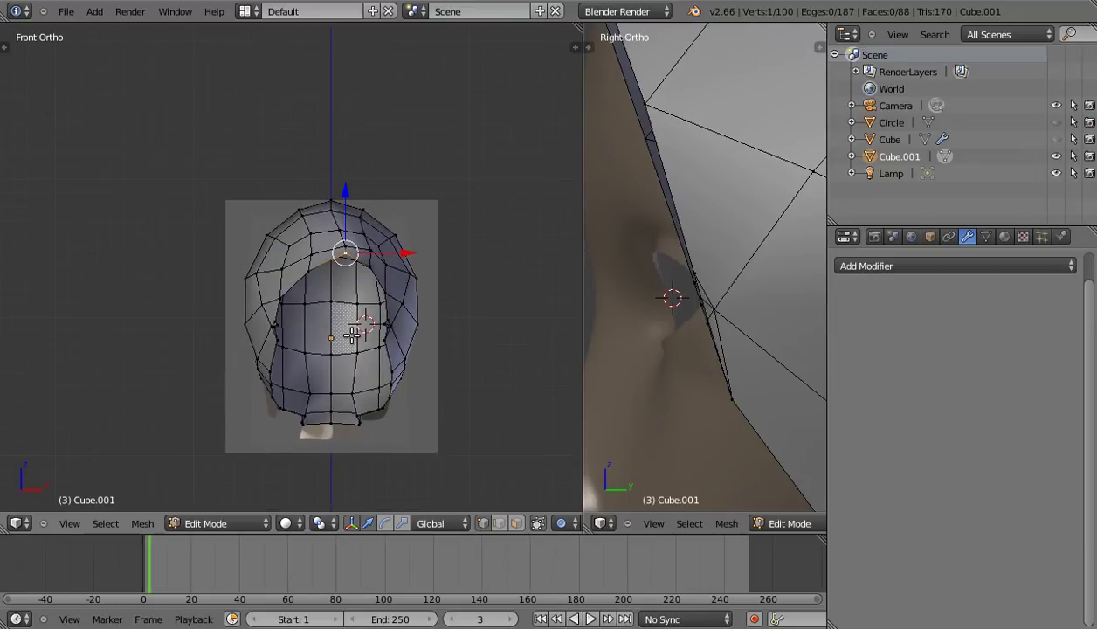
# In Front view, soft-move a lower vertex on the cap's left side.
pyautogui.rightClick(382, 407)
pyautogui.press('g')
pyautogui.rightClick(397, 416)
pyautogui.rightClick(264, 412)
pyautogui.press('g')
pyautogui.click(249, 423)
# Review the cap in side view and return to Object Mode.
pyautogui.moveTo(249, 418)
pyautogui.mouseDown(button='middle')
pyautogui.moveTo(227, 345)
pyautogui.moveTo(207, 340)
pyautogui.mouseUp(button='middle')
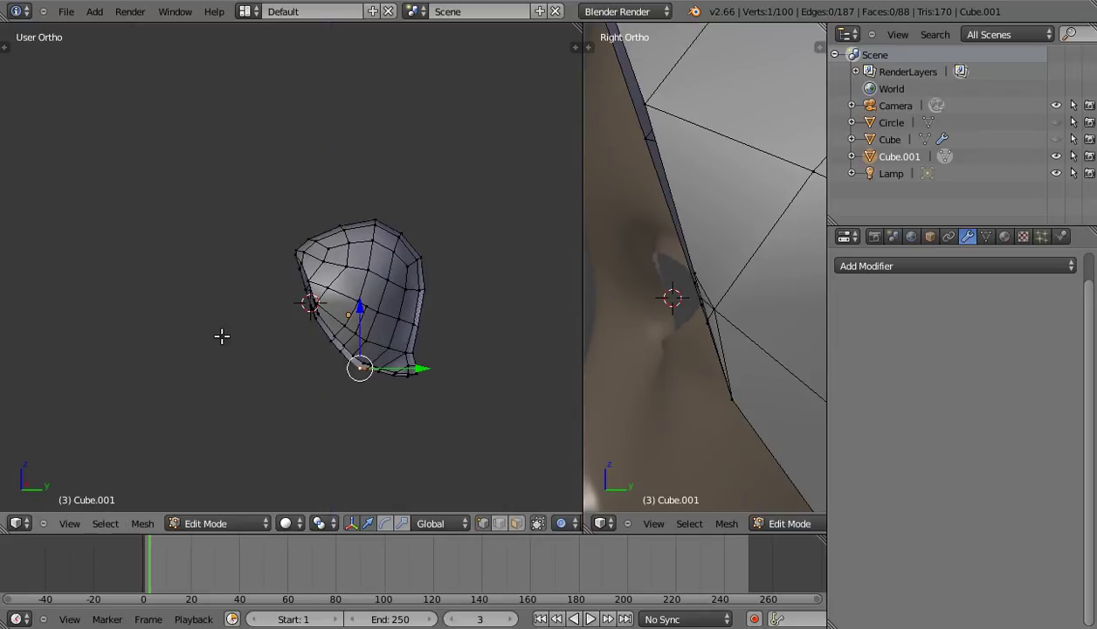
pyautogui.press('KP_3')
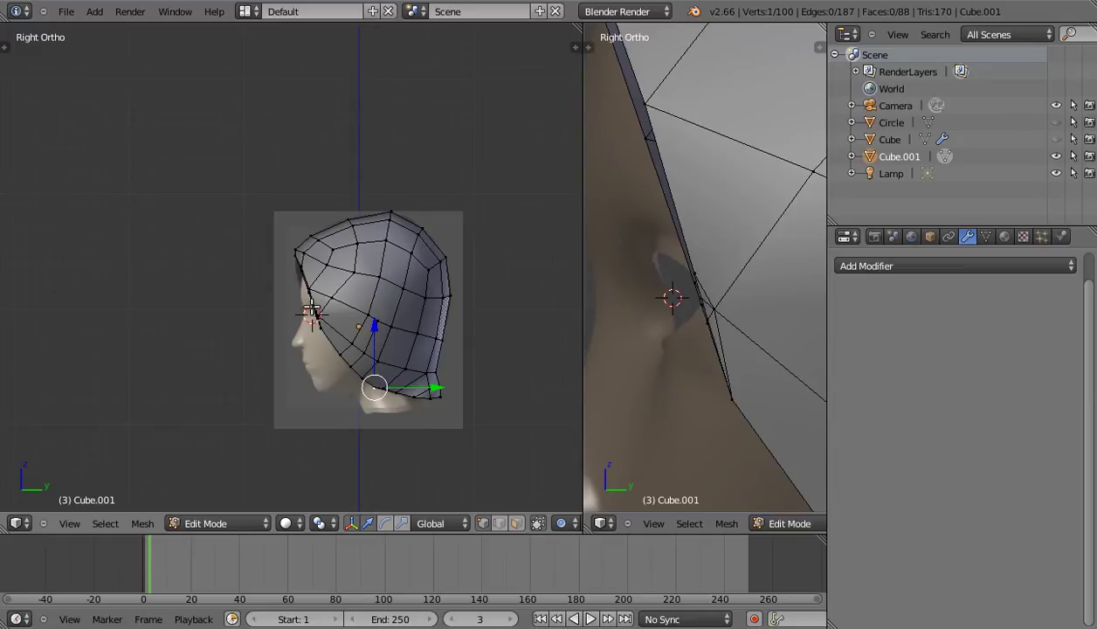
pyautogui.keyDown('shift'); pyautogui.moveTo(312, 307); pyautogui.dragTo(283, 284, button='middle'); pyautogui.keyUp('shift')
pyautogui.press('Tab')
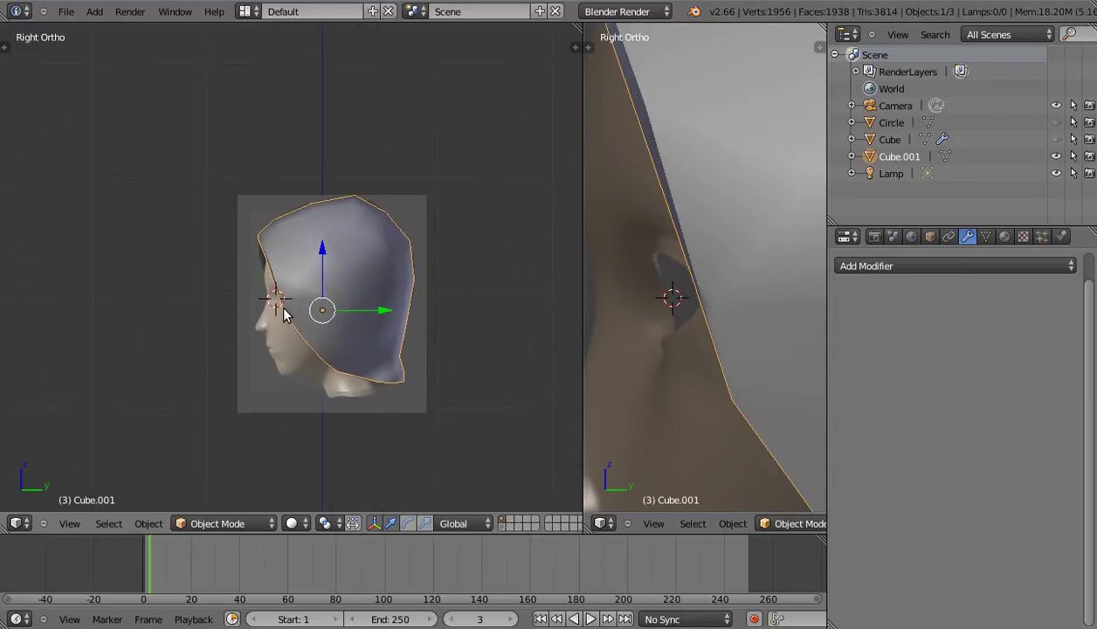
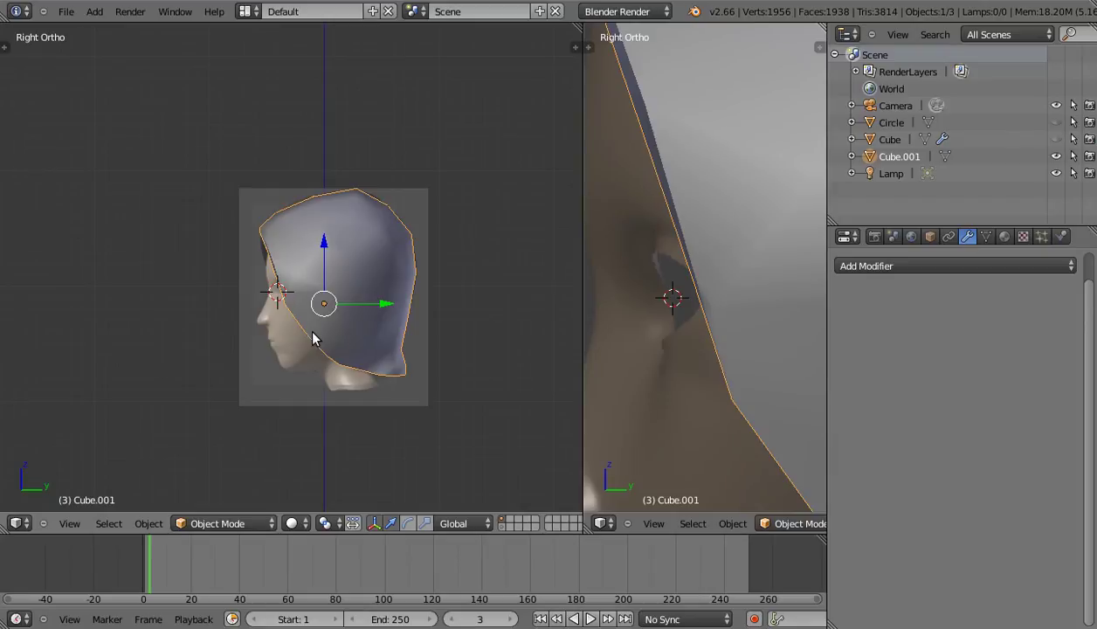
# Unhide the hidden body objects and turn the view toward the figure.
pyautogui.hotkey('alt', 'h')
pyautogui.moveTo(299, 343)
pyautogui.mouseDown(button='middle')
pyautogui.moveTo(430, 335)
pyautogui.moveTo(459, 349)
pyautogui.moveTo(392, 380)
pyautogui.moveTo(316, 461)
pyautogui.mouseUp(button='middle')
pyautogui.moveTo(417, 323)
pyautogui.mouseDown(button='middle')
pyautogui.moveTo(345, 321)
pyautogui.moveTo(409, 296)
pyautogui.moveTo(356, 301)
pyautogui.mouseUp(button='middle')
pyautogui.scroll(2, 349, 297)
pyautogui.scroll(1, 359, 262)
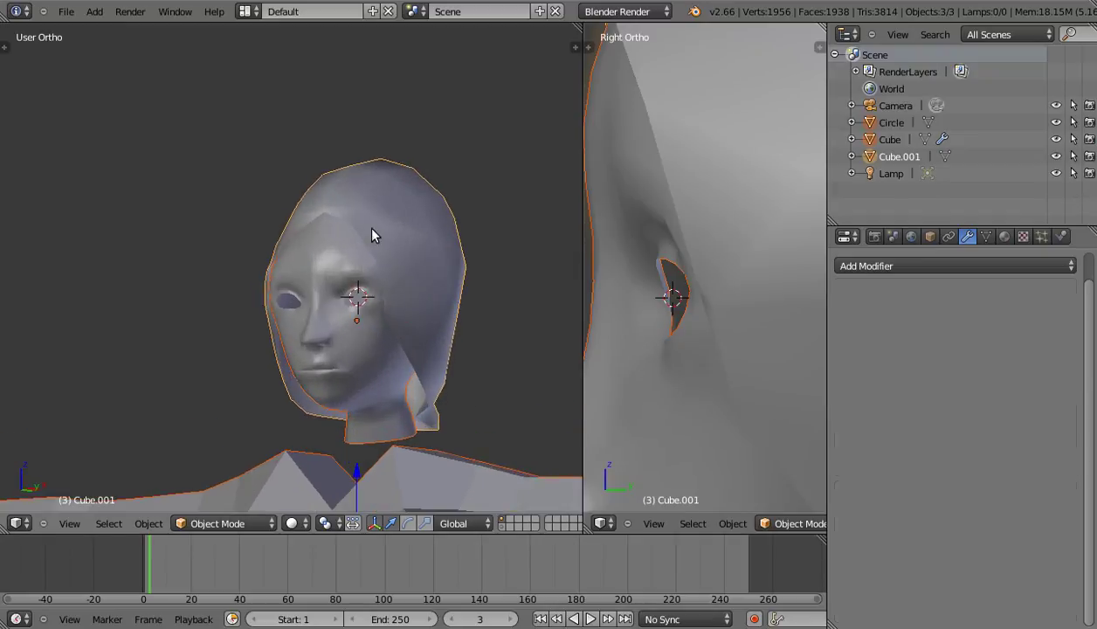
# Select the hair object Cube.001 in front view and pick a hair vertex for editing.
pyautogui.rightClick(375, 235)
pyautogui.scroll(2, 424, 297)
pyautogui.moveTo(430, 303)
pyautogui.mouseDown(button='middle')
pyautogui.moveTo(380, 238)
pyautogui.moveTo(350, 254)
pyautogui.moveTo(423, 305)
pyautogui.mouseUp(button='middle')
pyautogui.press('KP_1')
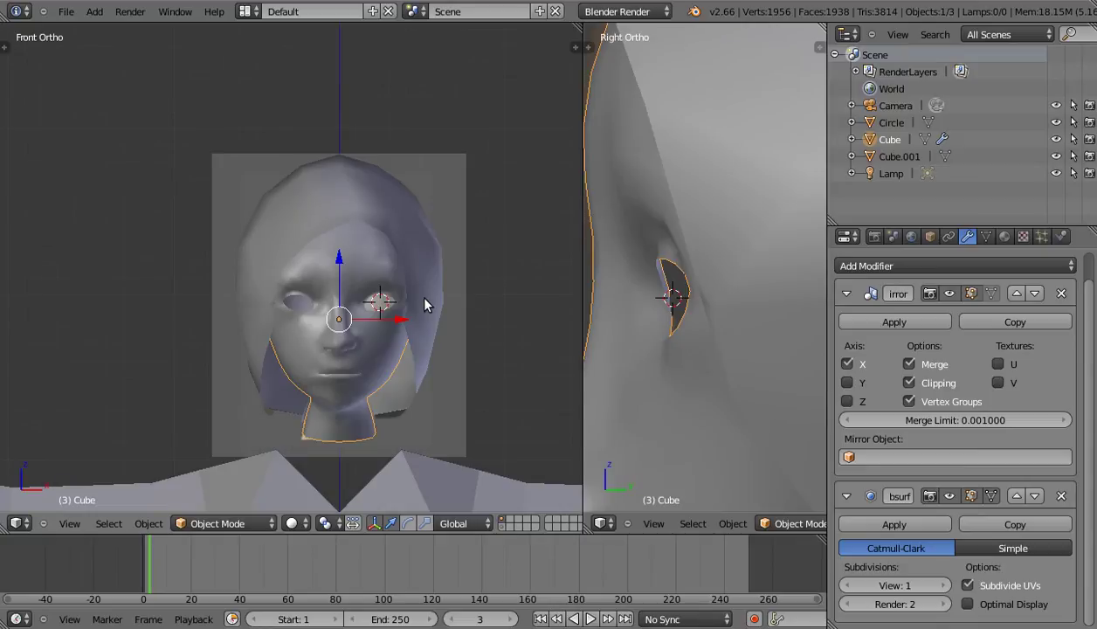
pyautogui.press('Tab')
pyautogui.press('Tab')
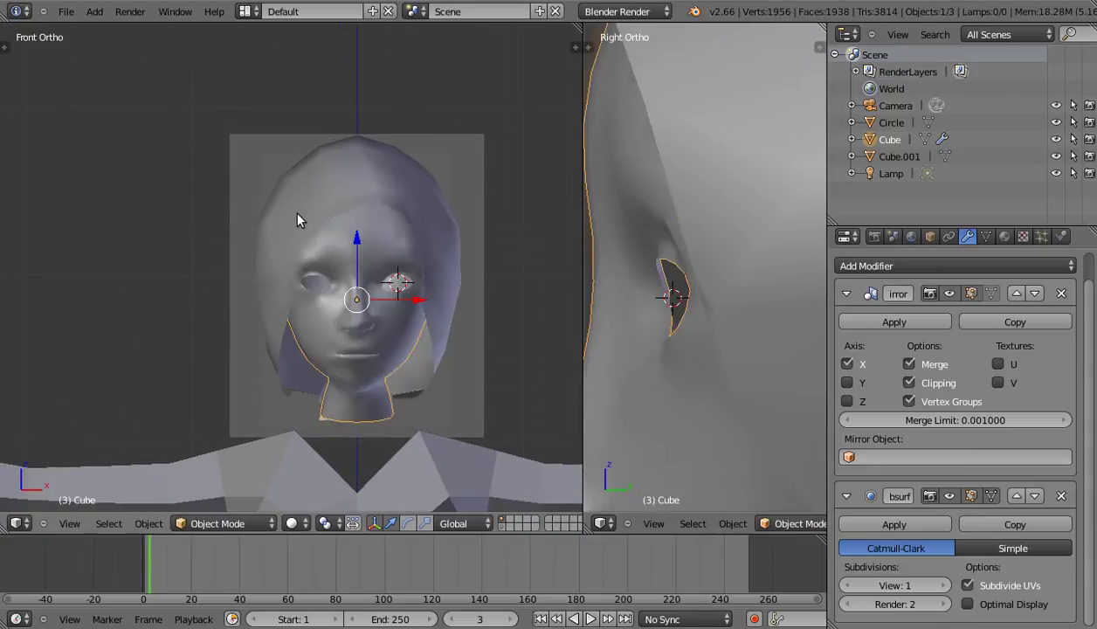
pyautogui.rightClick(292, 209)
pyautogui.press('Tab')
pyautogui.rightClick(290, 262)
# Move two hair vertices, one near the right eye, with proportional falloff.
pyautogui.press('g')
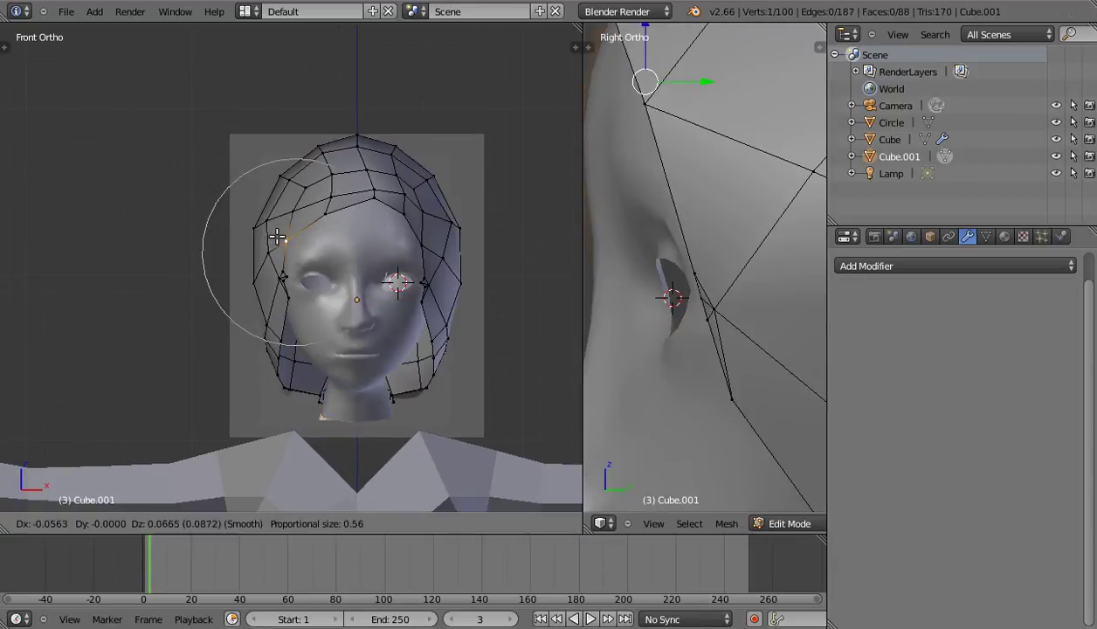
pyautogui.click(276, 236)
pyautogui.rightClick(421, 244)
pyautogui.press('g')
pyautogui.click(429, 242)
# Zoom in on the face and delete the stray vertex at the eye corner.
pyautogui.moveTo(371, 278); pyautogui.dragTo(332, 288, button='middle')
pyautogui.scroll(2, 332, 288)
pyautogui.scroll(2, 314, 294)
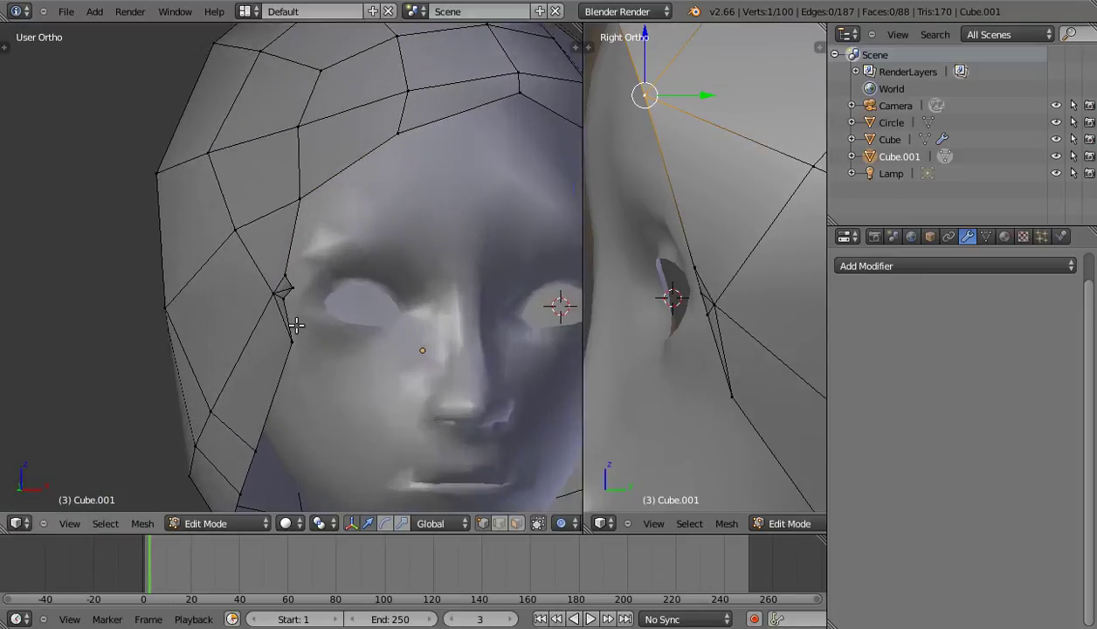
pyautogui.scroll(2, 308, 298)
pyautogui.scroll(1, 297, 293)
pyautogui.scroll(1, 301, 271)
pyautogui.rightClick(301, 256)
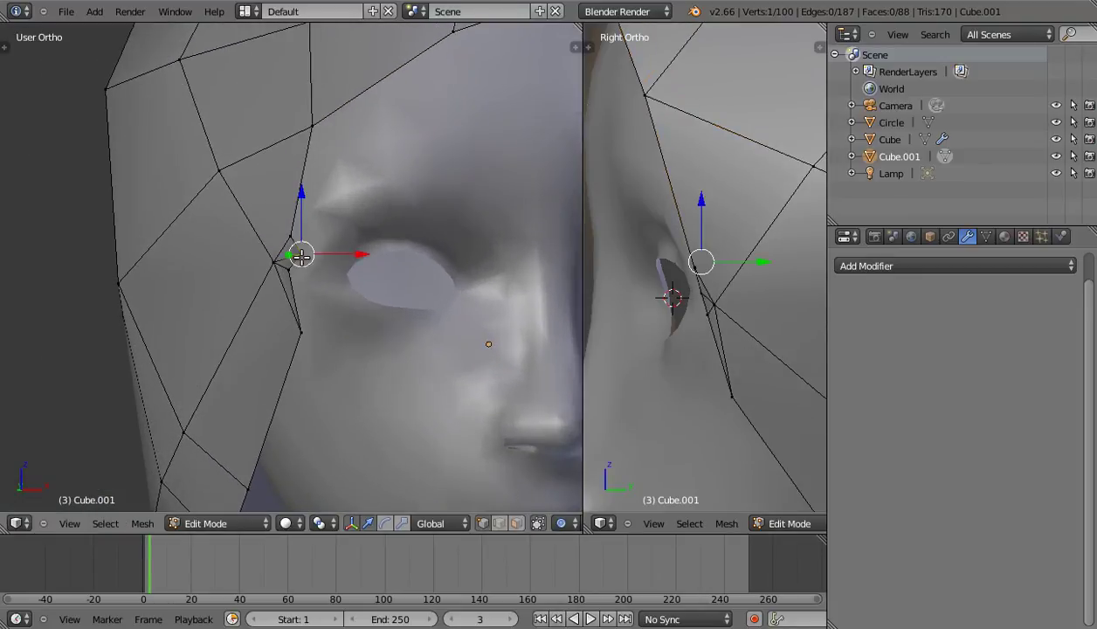
pyautogui.press('x')
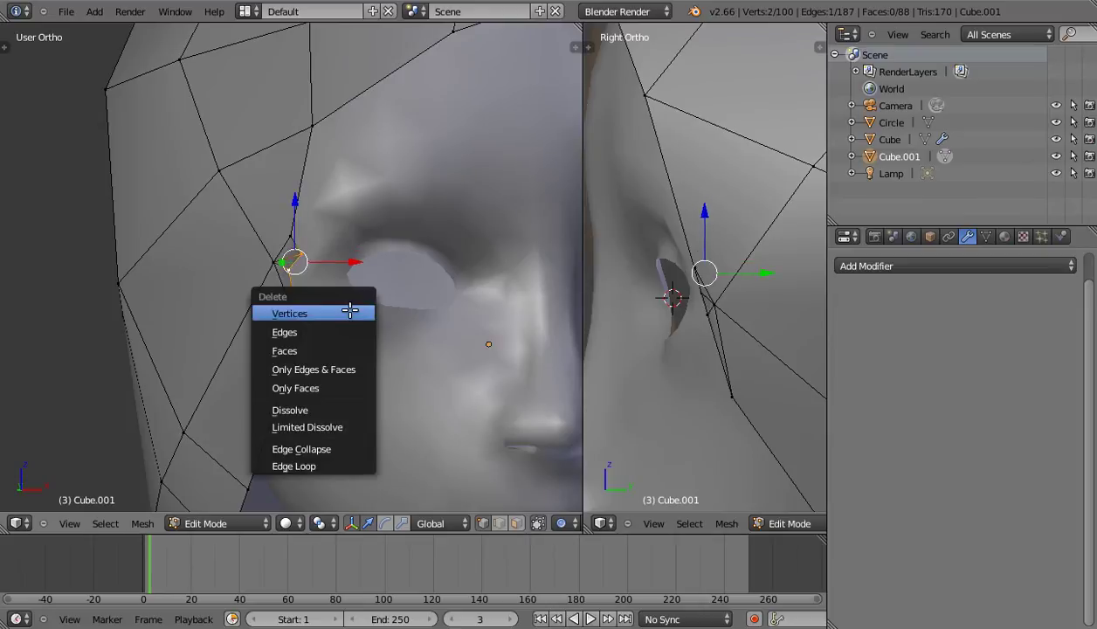
pyautogui.click(350, 313)
# In front view, nudge three hair vertices with falloff so the hair hugs the head.
pyautogui.scroll(-2, 362, 277)
pyautogui.moveTo(318, 275)
pyautogui.mouseDown(button='middle')
pyautogui.moveTo(318, 286)
pyautogui.moveTo(257, 287)
pyautogui.mouseUp(button='middle')
pyautogui.scroll(-3, 257, 287)
pyautogui.moveTo(343, 288)
pyautogui.mouseDown(button='middle')
pyautogui.moveTo(405, 289)
pyautogui.moveTo(391, 297)
pyautogui.moveTo(353, 242)
pyautogui.moveTo(373, 291)
pyautogui.mouseUp(button='middle')
pyautogui.press('KP_1')
pyautogui.moveTo(273, 201); pyautogui.dragTo(288, 202, button='right')
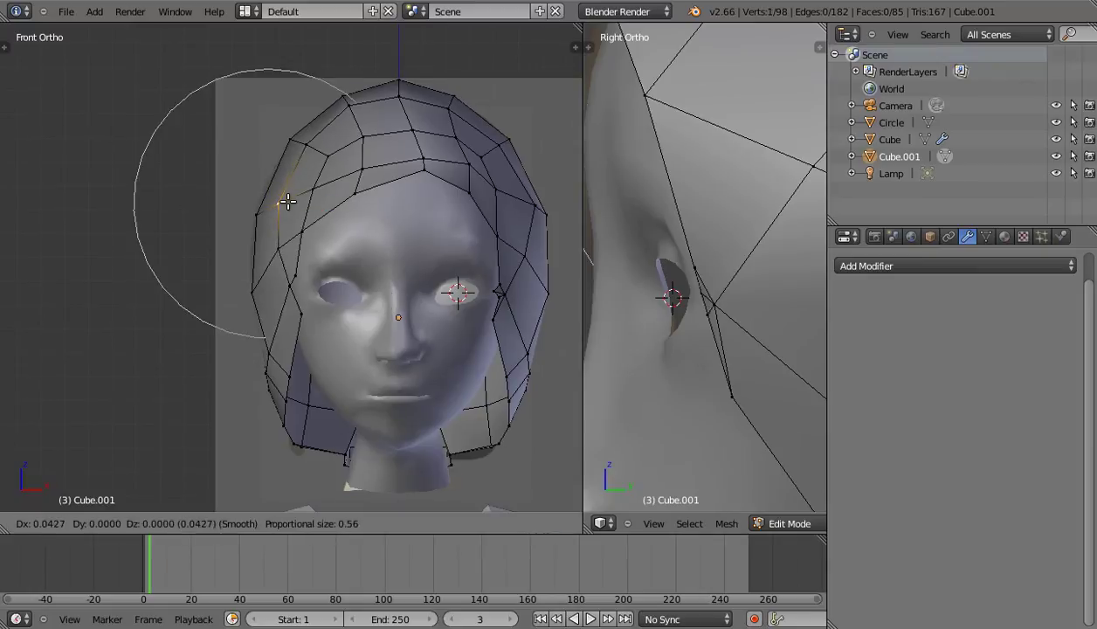
pyautogui.click(286, 201)
pyautogui.moveTo(524, 199); pyautogui.dragTo(524, 204, button='right')
pyautogui.click(524, 207)
pyautogui.moveTo(363, 189); pyautogui.dragTo(348, 187, button='right')
pyautogui.click(354, 191)
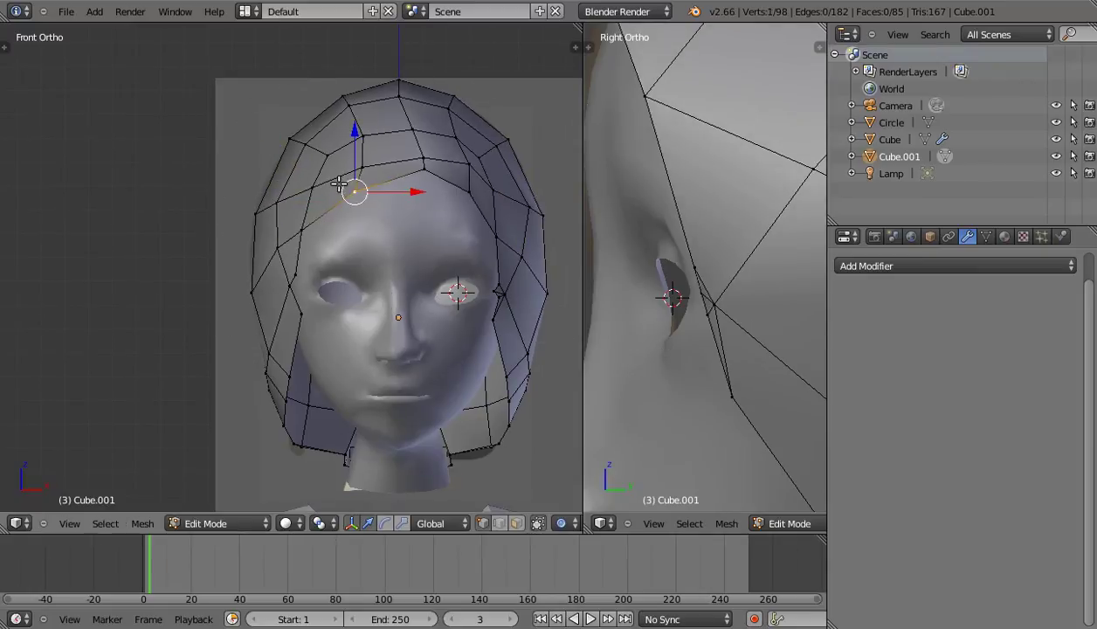
pyautogui.scroll(-1, 354, 293)
pyautogui.moveTo(336, 343)
pyautogui.keyDown('shift'); pyautogui.mouseDown(button='middle')
pyautogui.moveTo(323, 311)
pyautogui.moveTo(299, 330)
pyautogui.moveTo(260, 323)
pyautogui.moveTo(301, 315)
pyautogui.mouseUp(button='middle'); pyautogui.keyUp('shift')
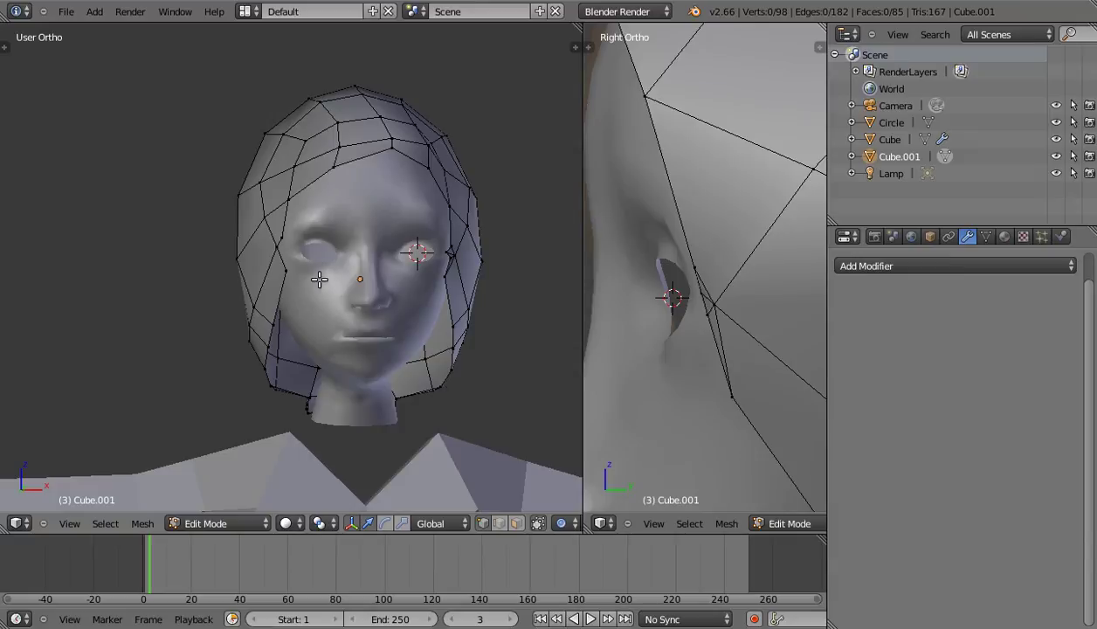
# Extrude the hair's inner edge loop in place and shrink it slightly.
pyautogui.keyDown('alt'); pyautogui.rightClick(311, 188); pyautogui.keyUp('alt')
pyautogui.moveTo(410, 306); pyautogui.dragTo(346, 303, button='middle')
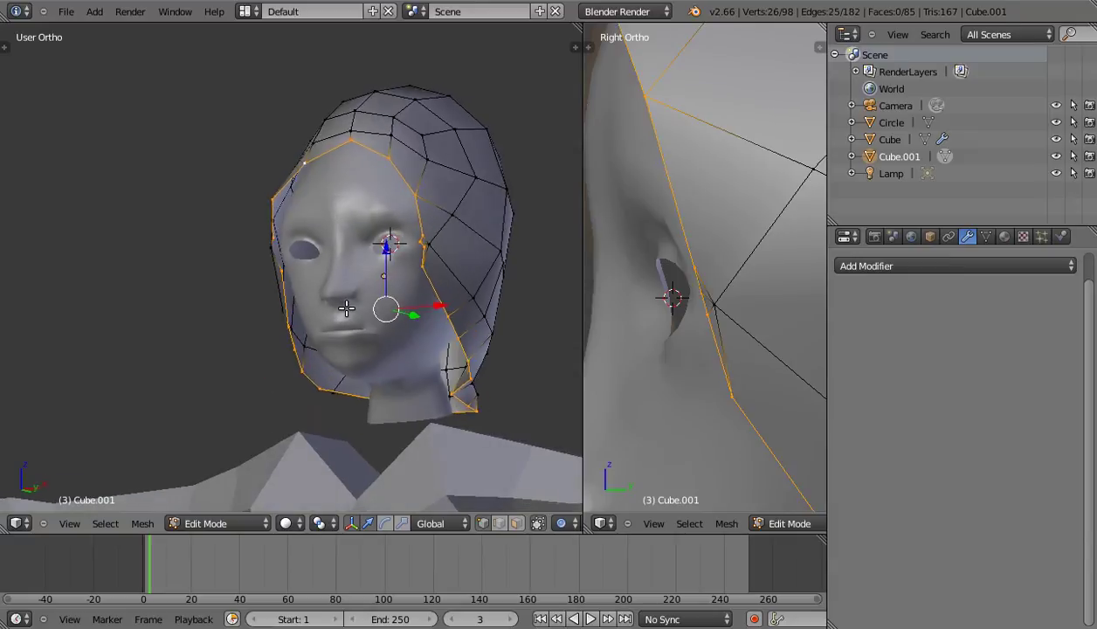
pyautogui.press('e')
pyautogui.click(421, 341)
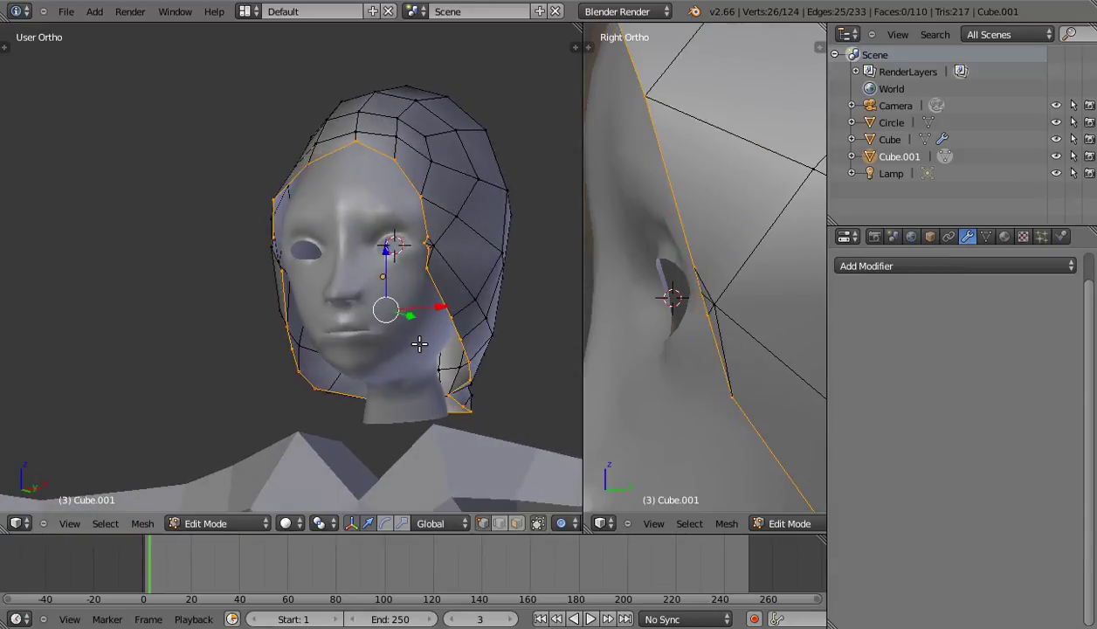
pyautogui.moveTo(435, 349); pyautogui.dragTo(472, 354, button='middle')
pyautogui.press('s')
pyautogui.click(508, 339)
# Turn off proportional editing and scale the extruded loop further inward.
pyautogui.click(561, 522)
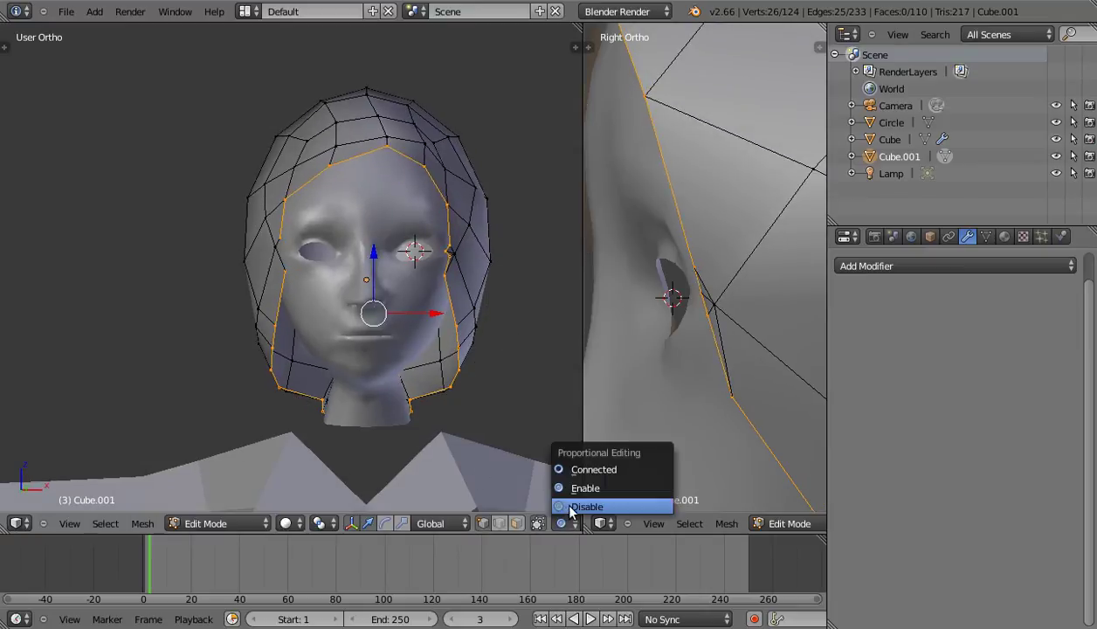
pyautogui.click(570, 508)
pyautogui.press('s')
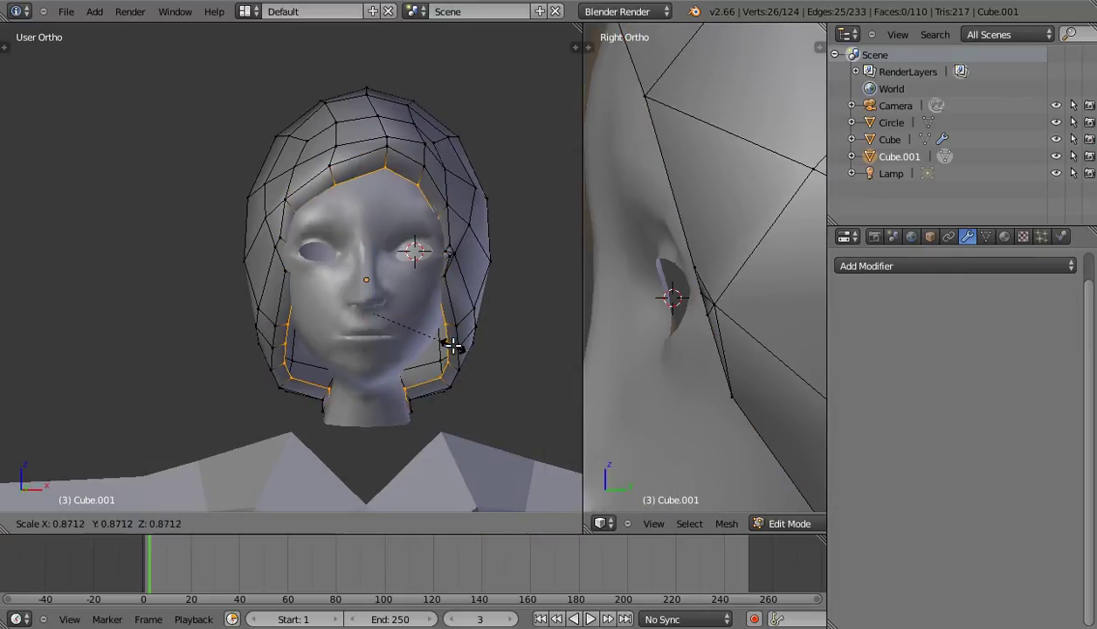
pyautogui.click(454, 342)
pyautogui.moveTo(455, 342)
pyautogui.mouseDown(button='middle')
pyautogui.moveTo(367, 363)
pyautogui.moveTo(286, 348)
pyautogui.moveTo(383, 342)
pyautogui.moveTo(375, 323)
pyautogui.moveTo(377, 391)
pyautogui.mouseUp(button='middle')
pyautogui.press('g')
pyautogui.rightClick(330, 338)
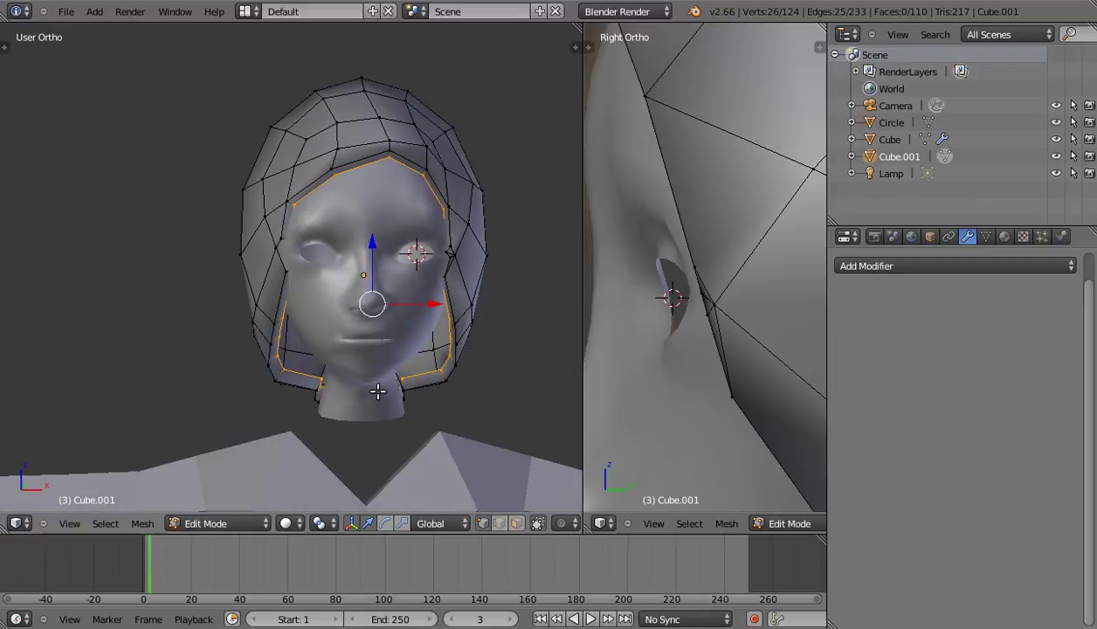
pyautogui.press('KP_1')
# Re-enable proportional editing and adjust the lower-right and left hair end vertices.
pyautogui.rightClick(438, 348)
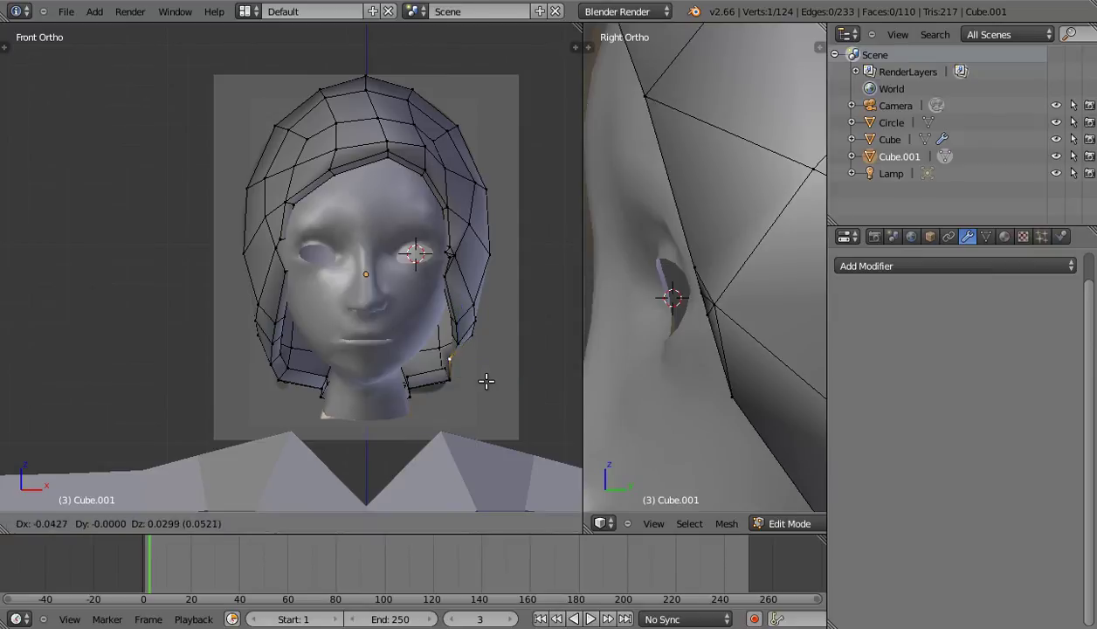
pyautogui.click(564, 523)
pyautogui.click(568, 488)
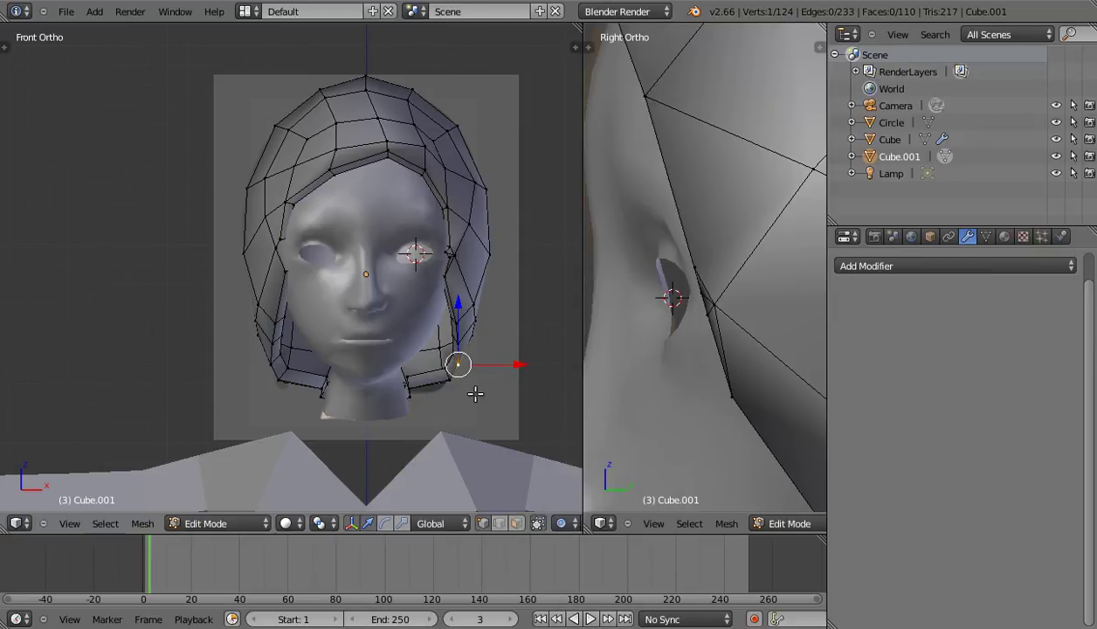
pyautogui.press('g')
pyautogui.click(476, 414)
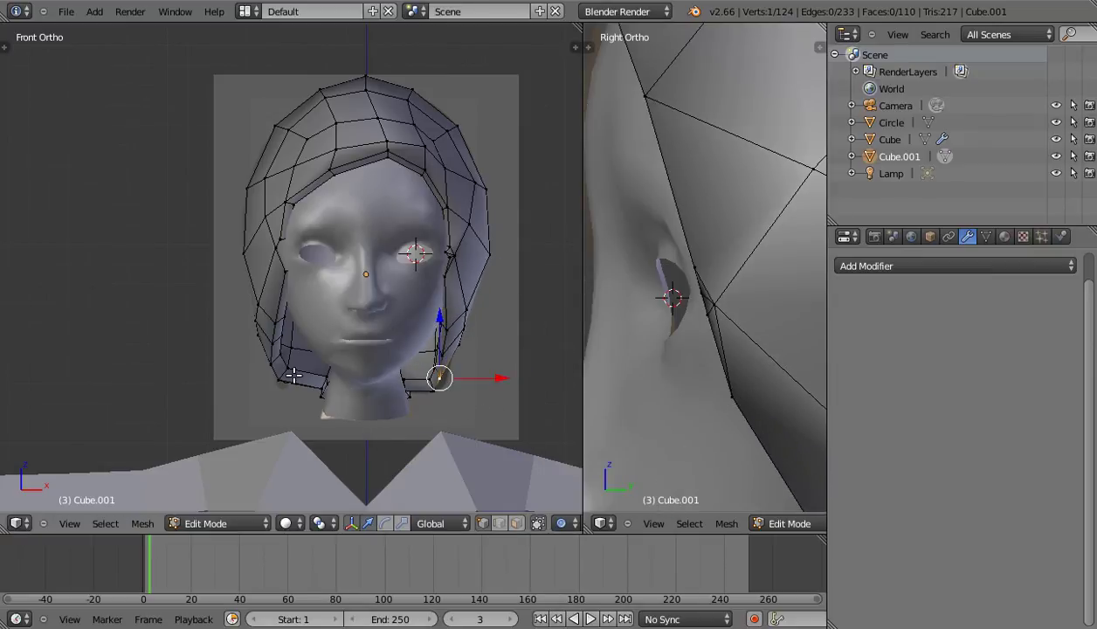
pyautogui.rightClick(274, 365)
pyautogui.press('g')
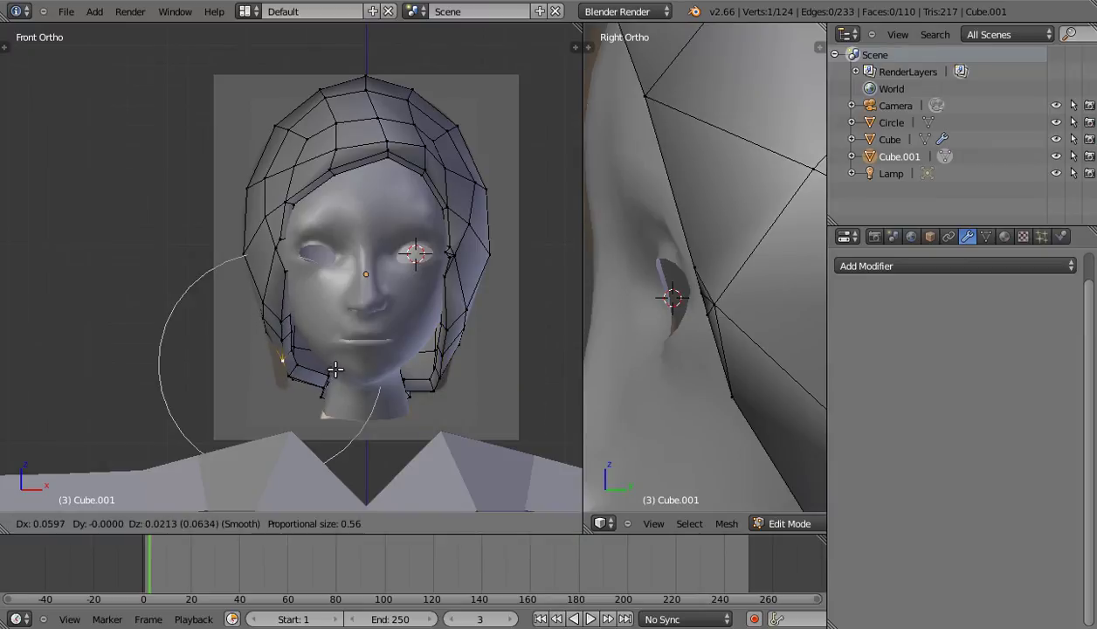
pyautogui.click(328, 367)
# Inspect the thickened hair from the right side and front views, centred on the face.
pyautogui.scroll(-3, 333, 334)
pyautogui.moveTo(334, 334)
pyautogui.mouseDown(button='middle')
pyautogui.moveTo(152, 308)
pyautogui.moveTo(2, 314)
pyautogui.moveTo(415, 314)
pyautogui.moveTo(225, 303)
pyautogui.mouseUp(button='middle')
pyautogui.press('KP_3')
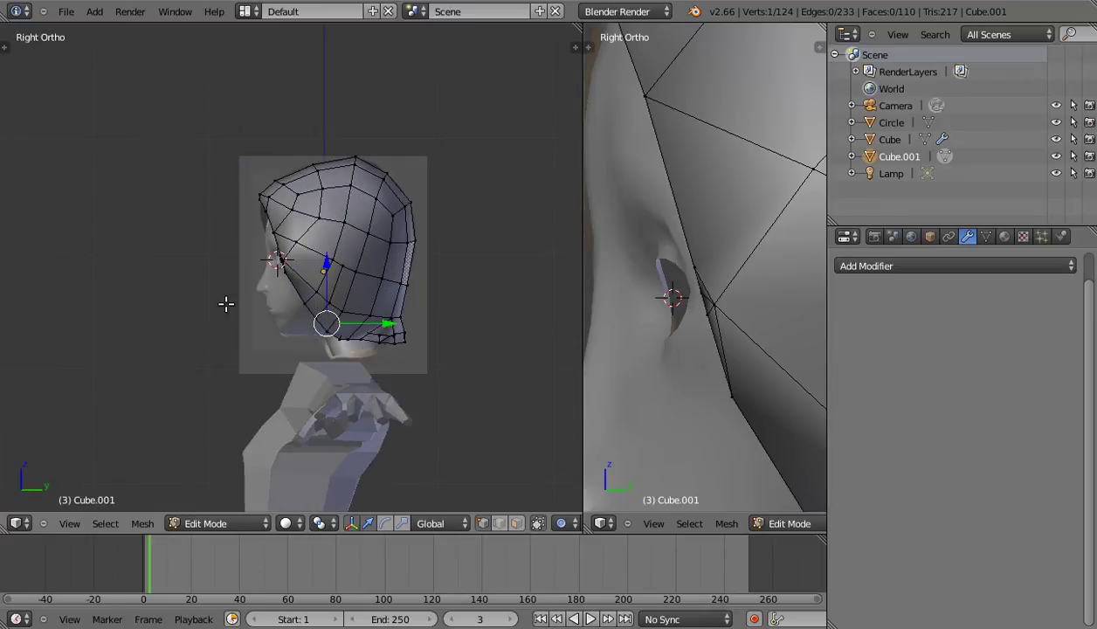
pyautogui.scroll(1, 226, 306)
pyautogui.scroll(1, 217, 321)
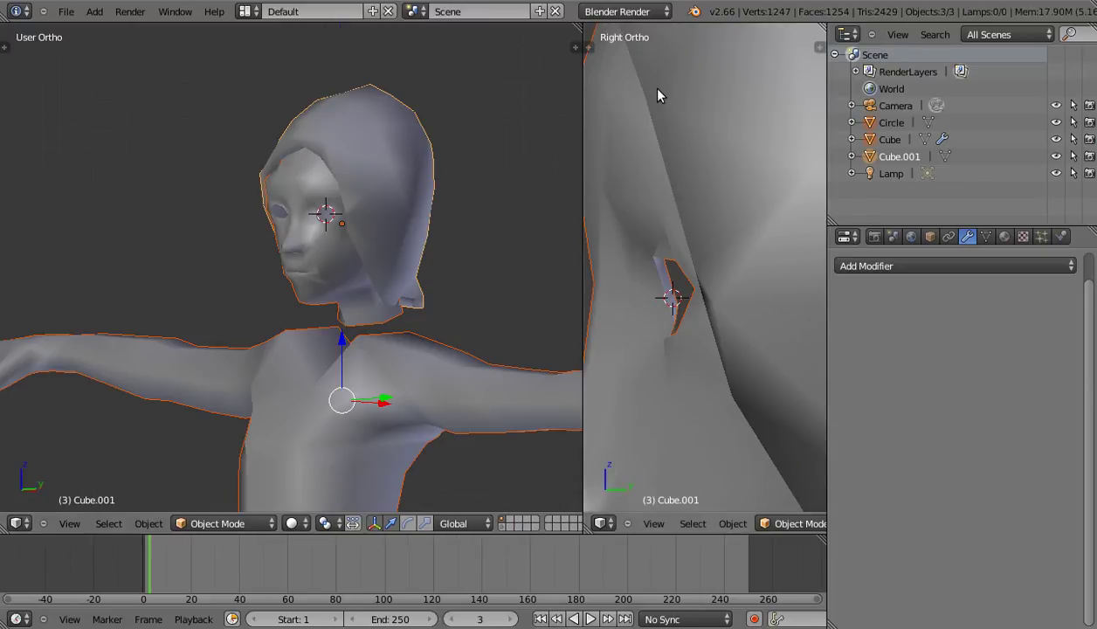
pyautogui.moveTo(346, 264); pyautogui.dragTo(421, 255, button='middle')
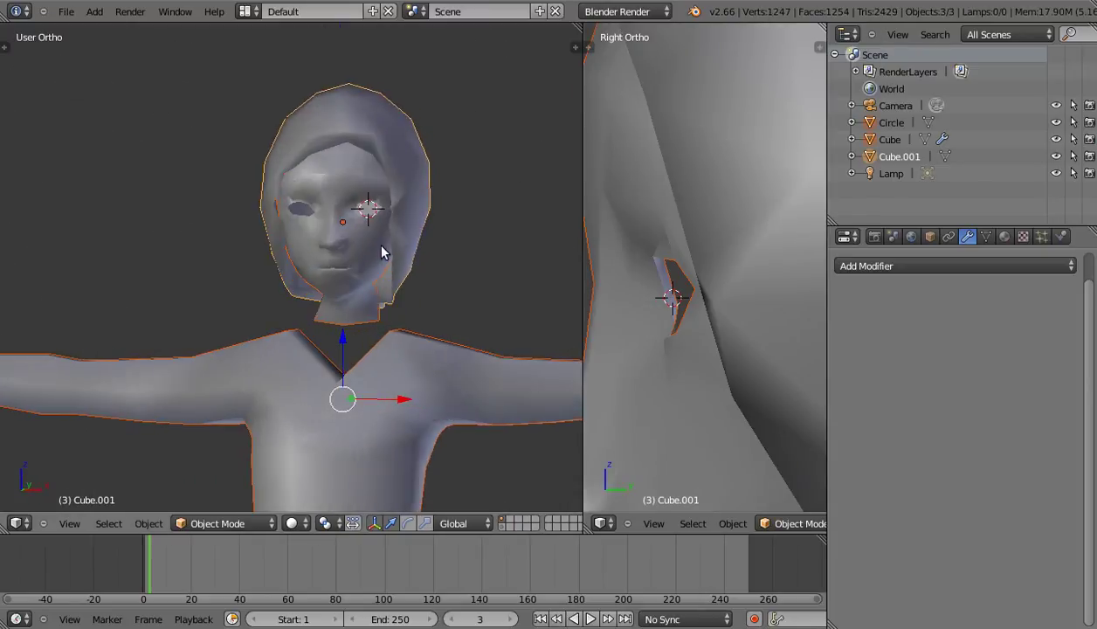
pyautogui.scroll(2, 376, 242)
pyautogui.press('KP_1')
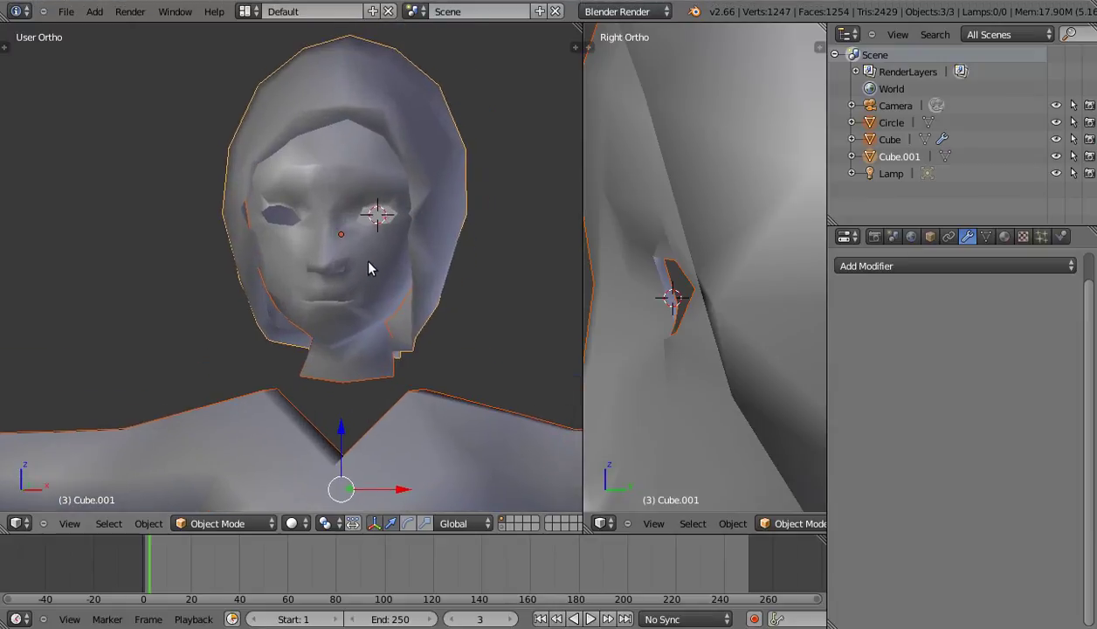
pyautogui.scroll(3, 319, 278)
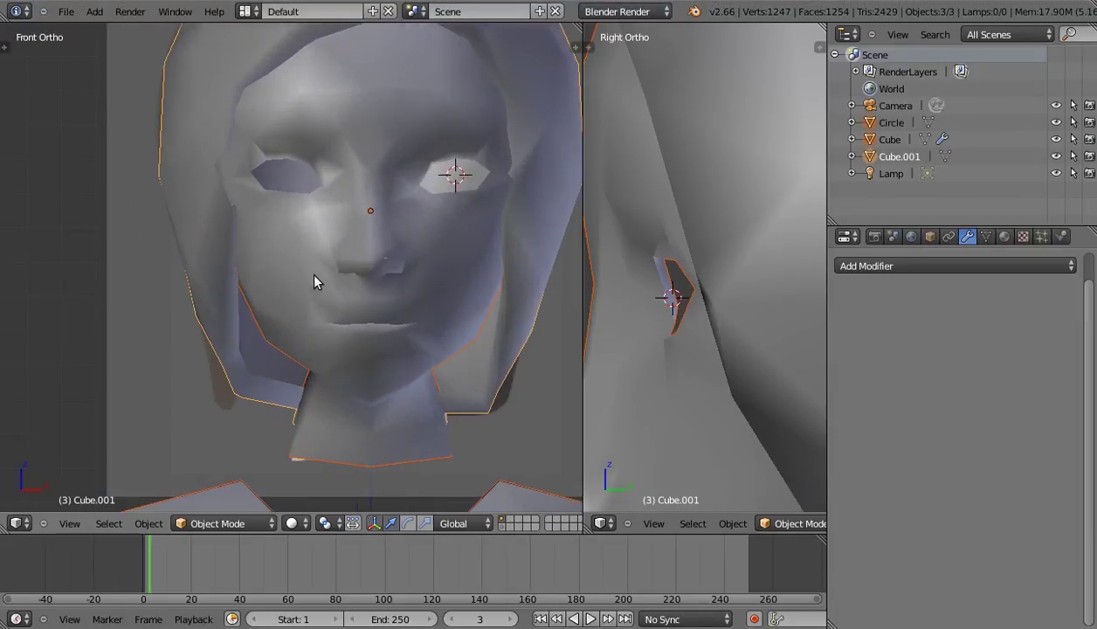
pyautogui.keyDown('shift'); pyautogui.moveTo(384, 290); pyautogui.dragTo(330, 335, button='middle'); pyautogui.keyUp('shift')
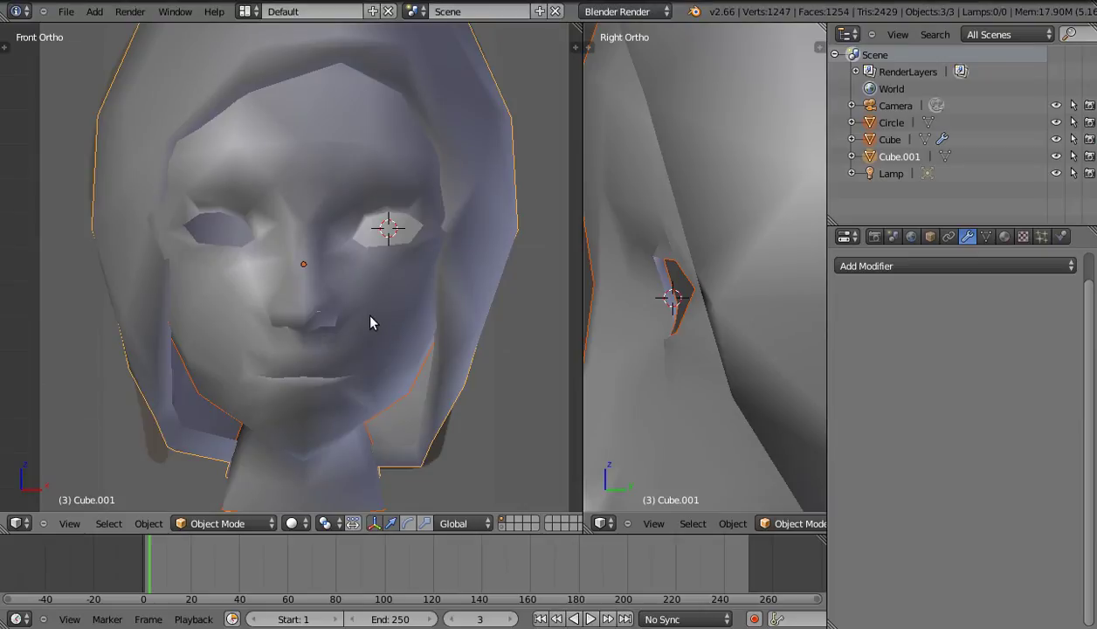
# Add a UV sphere for an eye, shrink it and rotate it 90° about X.
pyautogui.hotkey('shift', 'a')
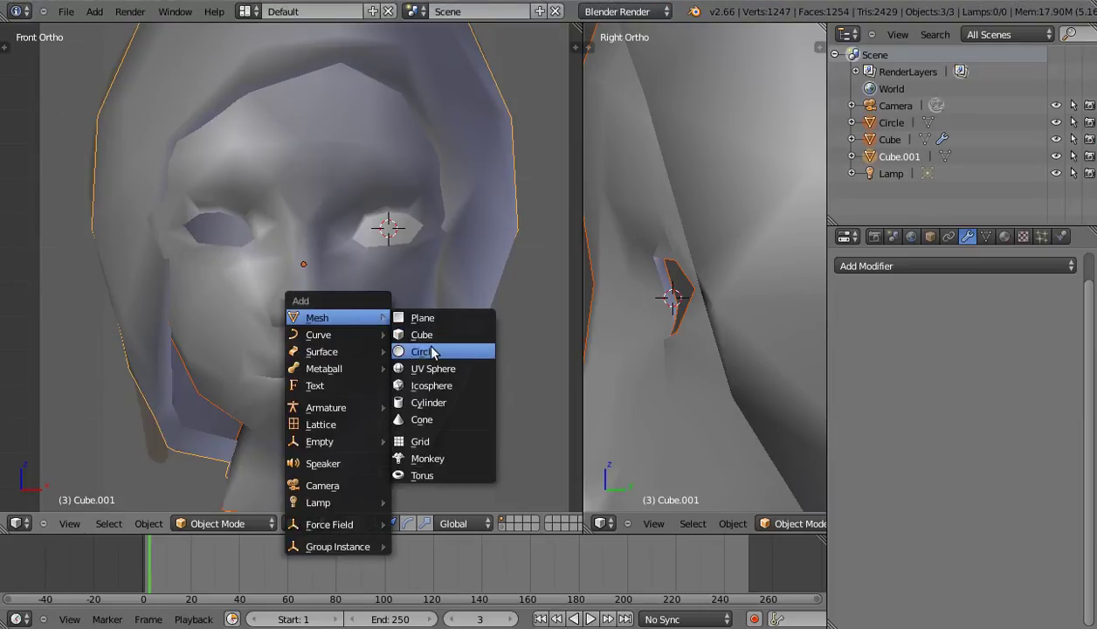
pyautogui.click(428, 368)
pyautogui.scroll(-1, 406, 332)
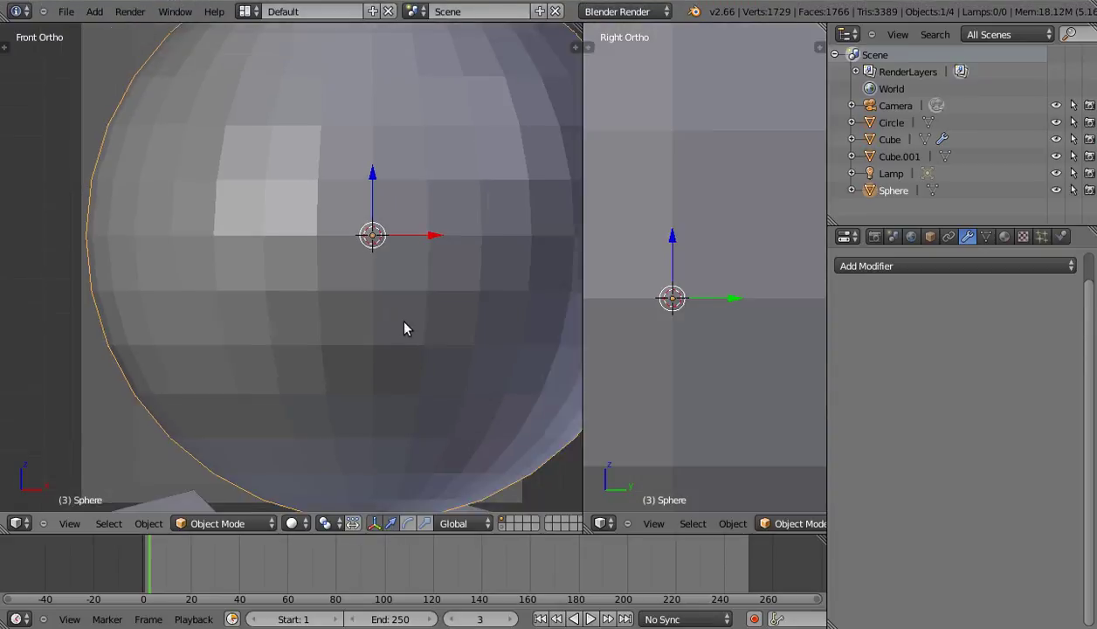
pyautogui.scroll(-1, 410, 326)
pyautogui.press('Tab')
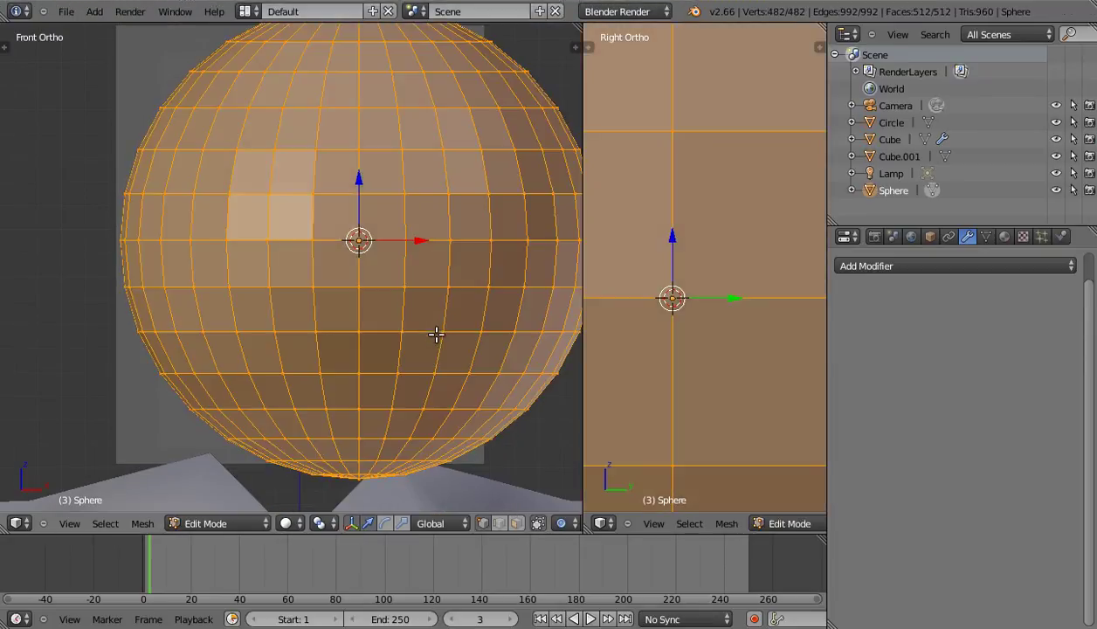
pyautogui.press('s')
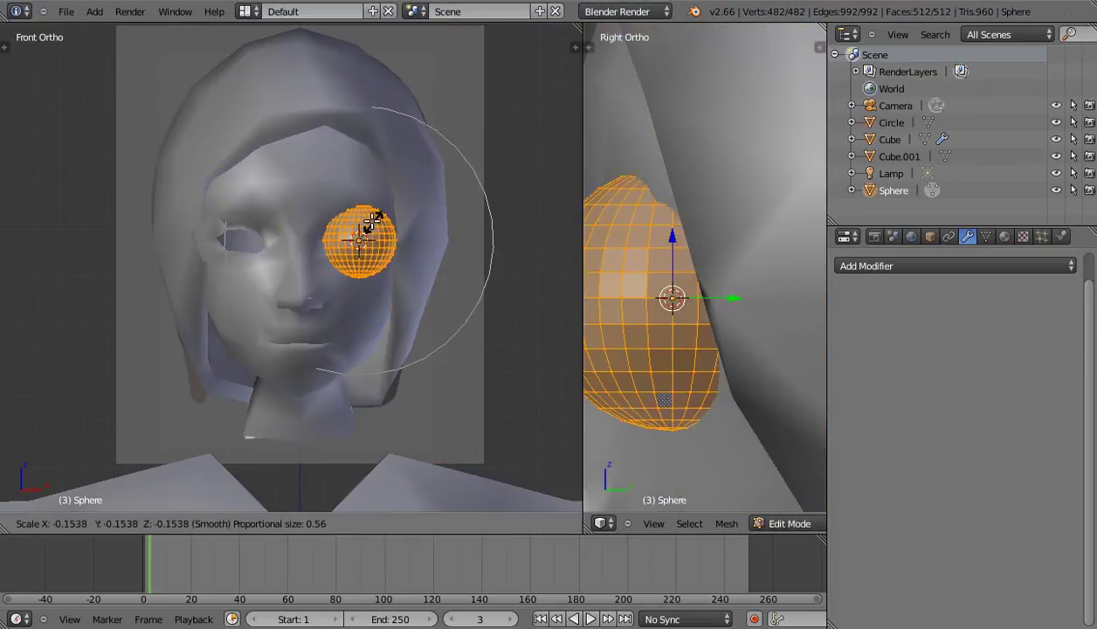
pyautogui.click(384, 282)
pyautogui.write('rx90')
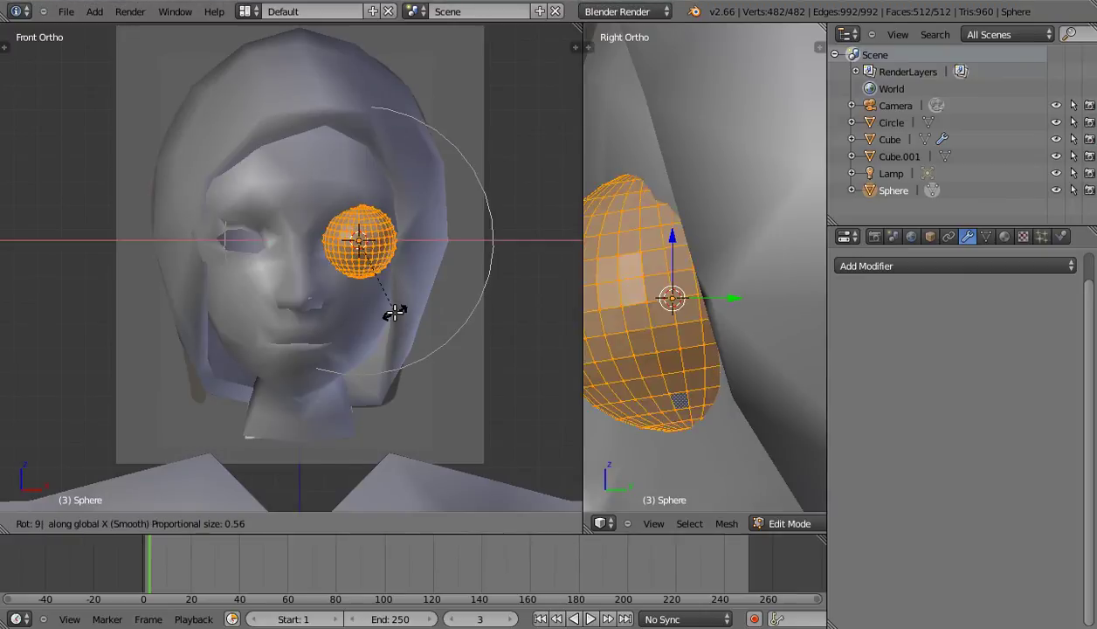
pyautogui.press('Return')
pyautogui.press('Tab')
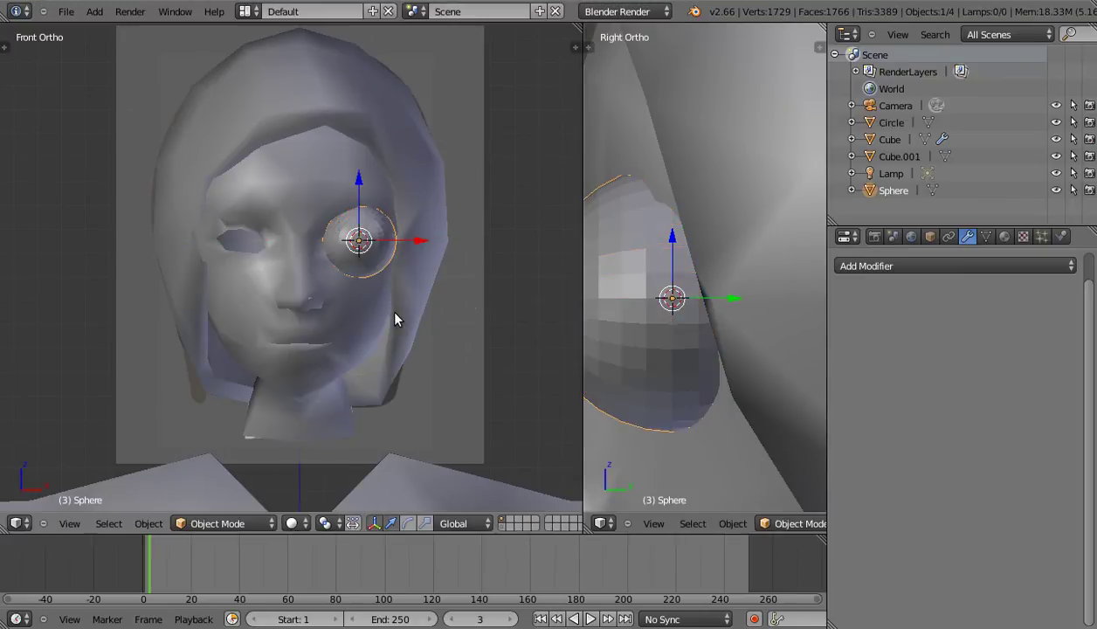
# Apply the sphere's location and add a Mirror modifier with Clipping enabled.
pyautogui.hotkey('shift', 'a')
pyautogui.press('Escape')
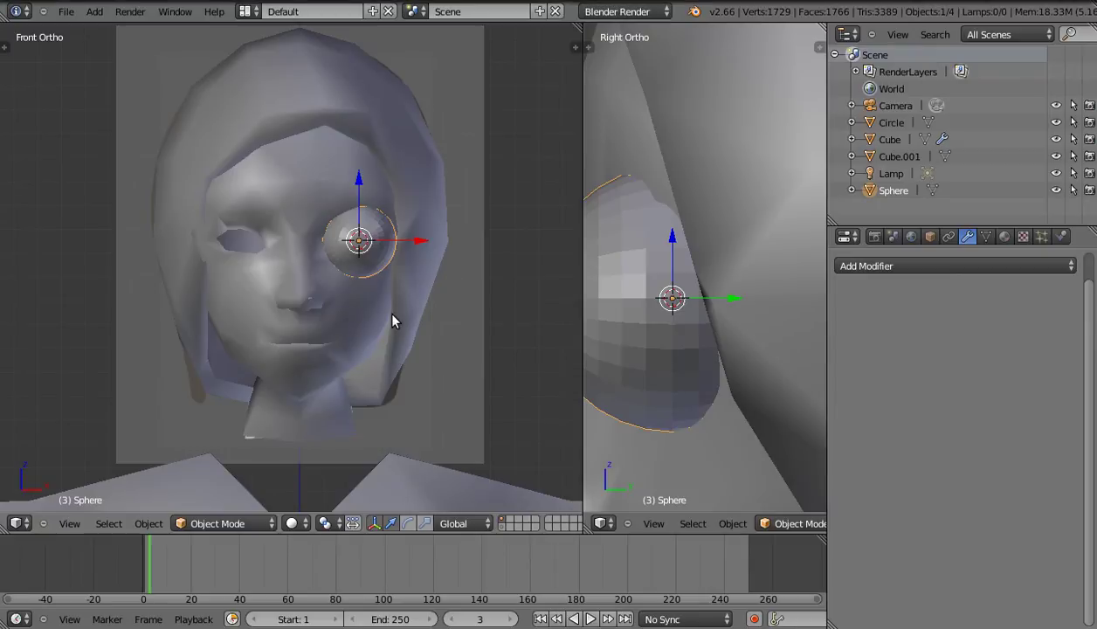
pyautogui.hotkey('ctrl', 'a')
pyautogui.click(392, 316)
pyautogui.scroll(1, 382, 318)
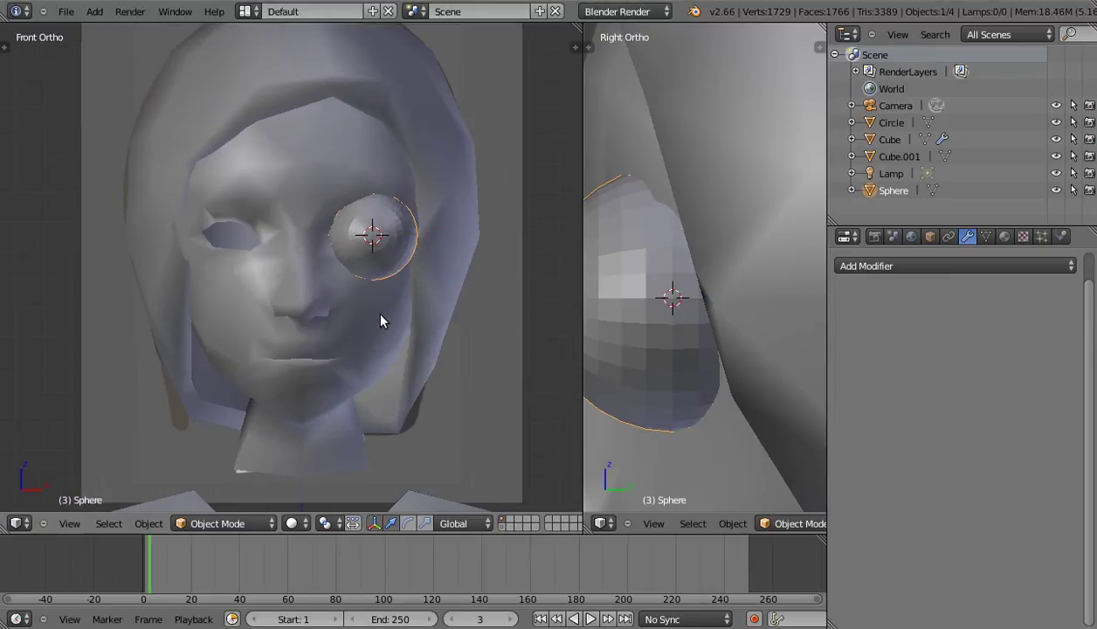
pyautogui.click(919, 264)
pyautogui.click(699, 424)
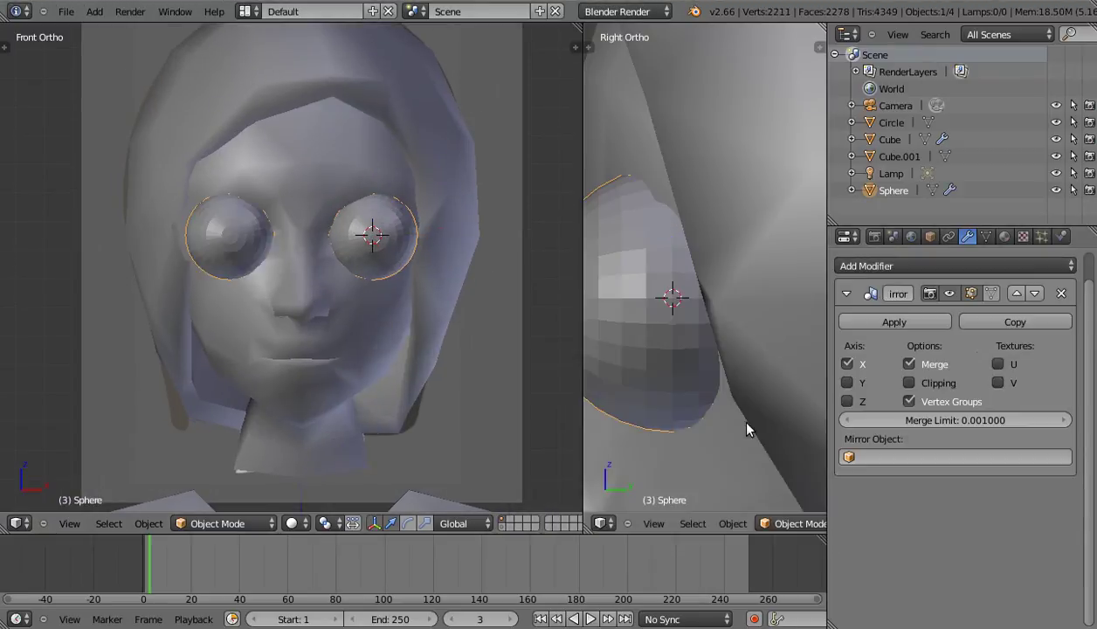
pyautogui.click(944, 381)
pyautogui.scroll(1, 358, 258)
# Shrink the mirrored eye pair and move them along Y into the face.
pyautogui.press('Tab')
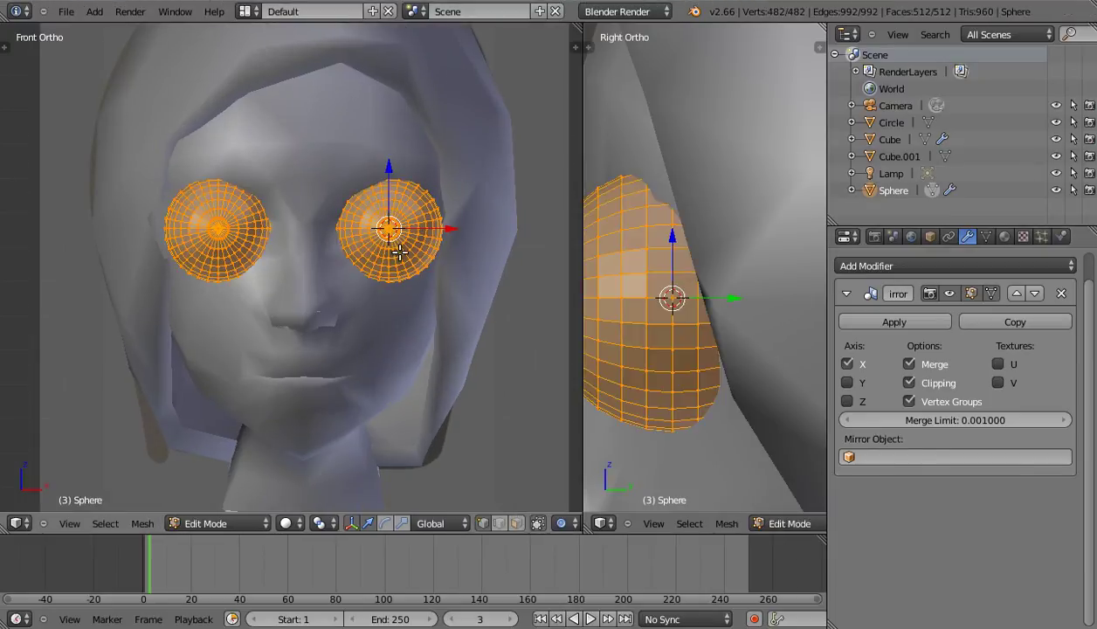
pyautogui.press('s')
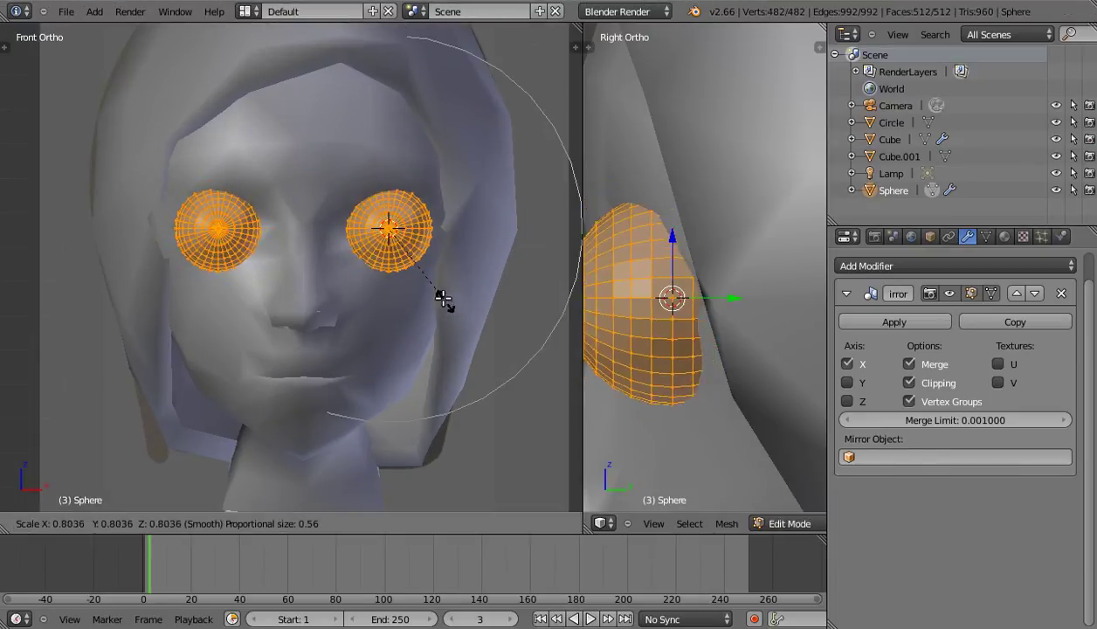
pyautogui.click(428, 278)
pyautogui.moveTo(411, 304); pyautogui.dragTo(330, 312, button='middle')
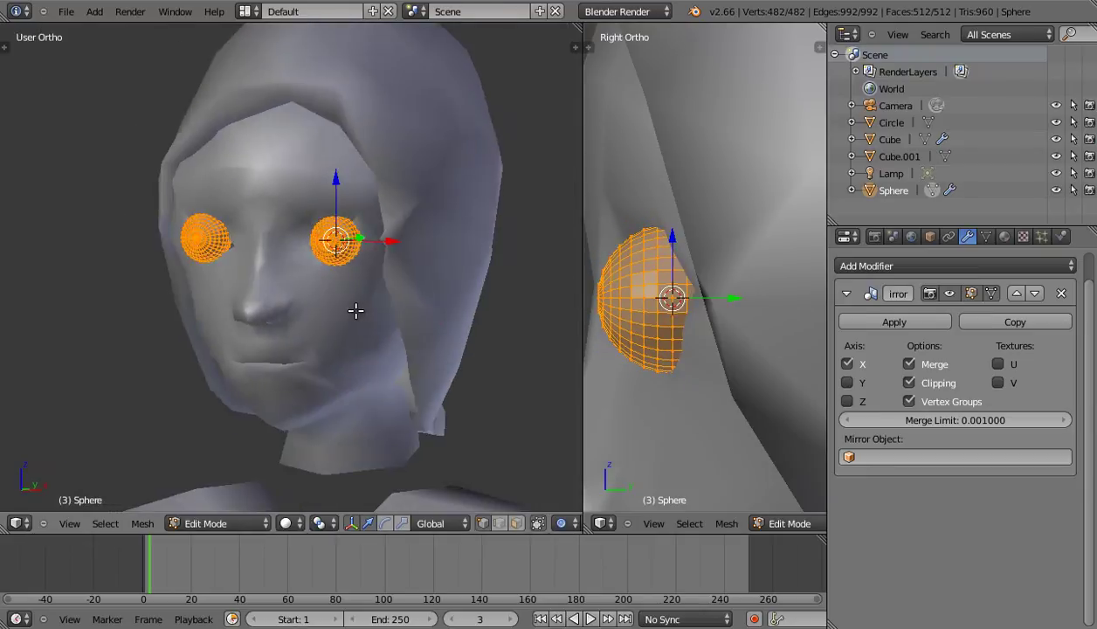
pyautogui.press('g')
pyautogui.press('y')
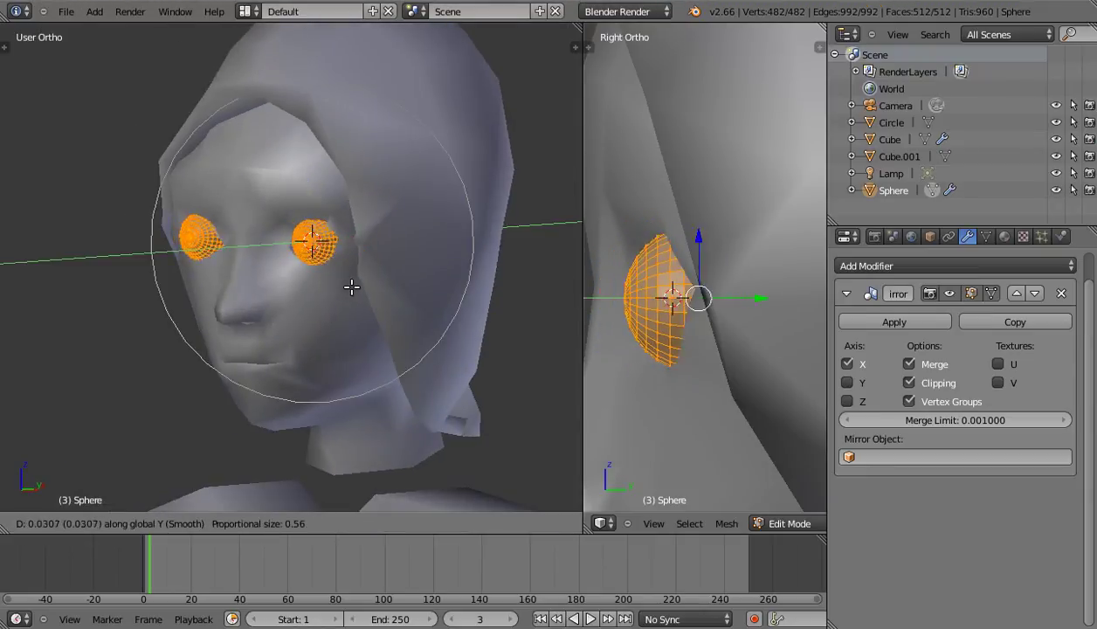
pyautogui.click(356, 285)
pyautogui.press('KP_1')
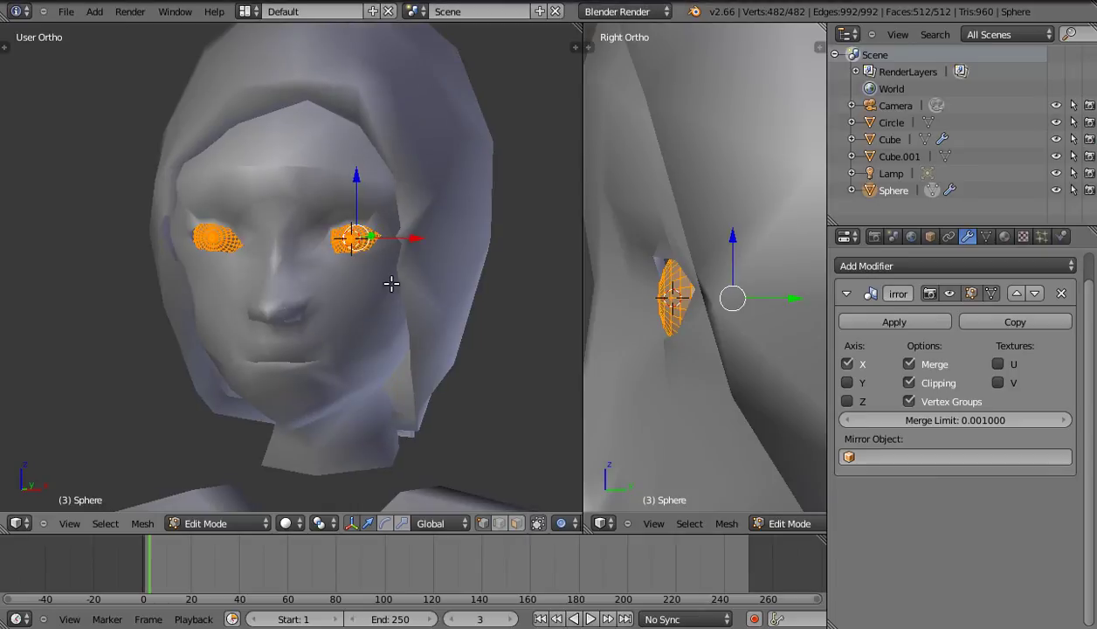
pyautogui.scroll(1, 360, 298)
pyautogui.scroll(1, 384, 299)
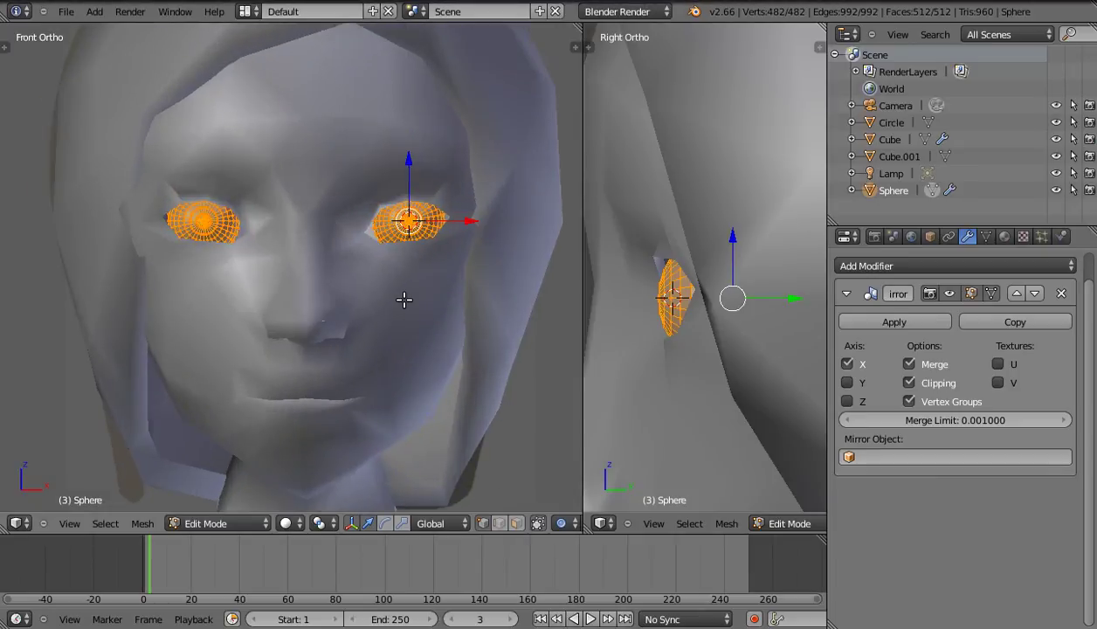
# Shift the eyes along X toward the centre and set them deeper in the sockets.
pyautogui.press('g')
pyautogui.press('x')
pyautogui.click(399, 300)
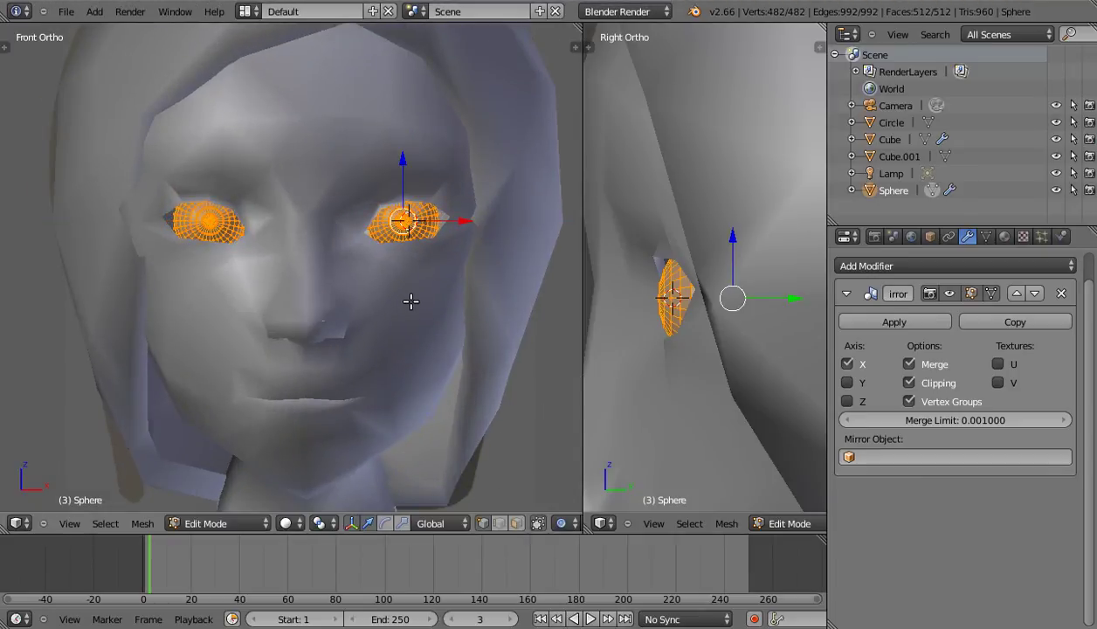
pyautogui.press('g')
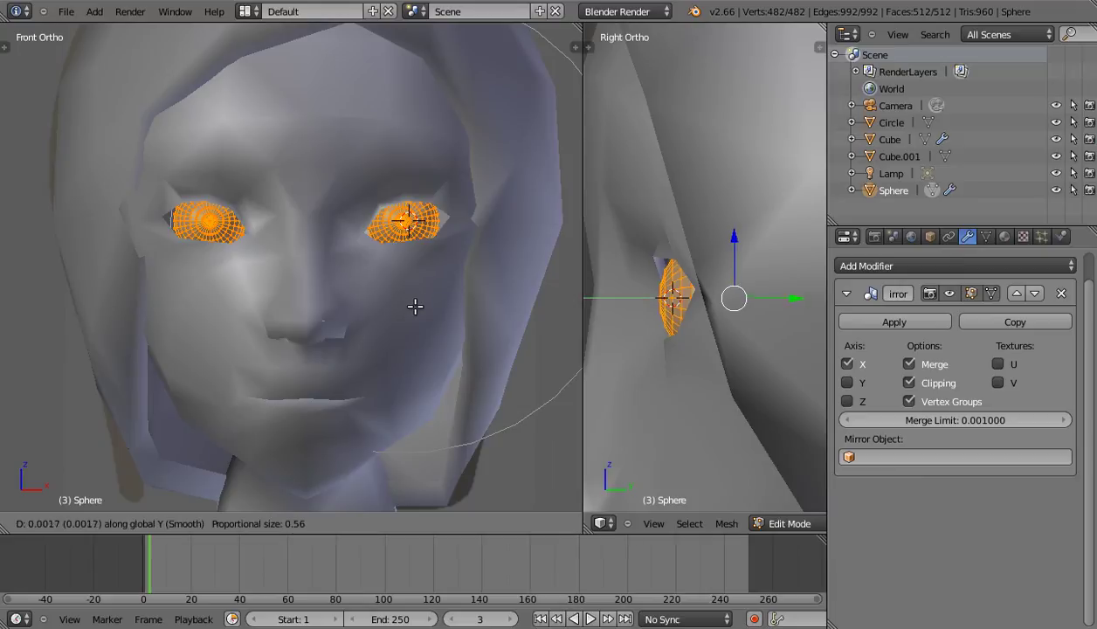
pyautogui.click(463, 325)
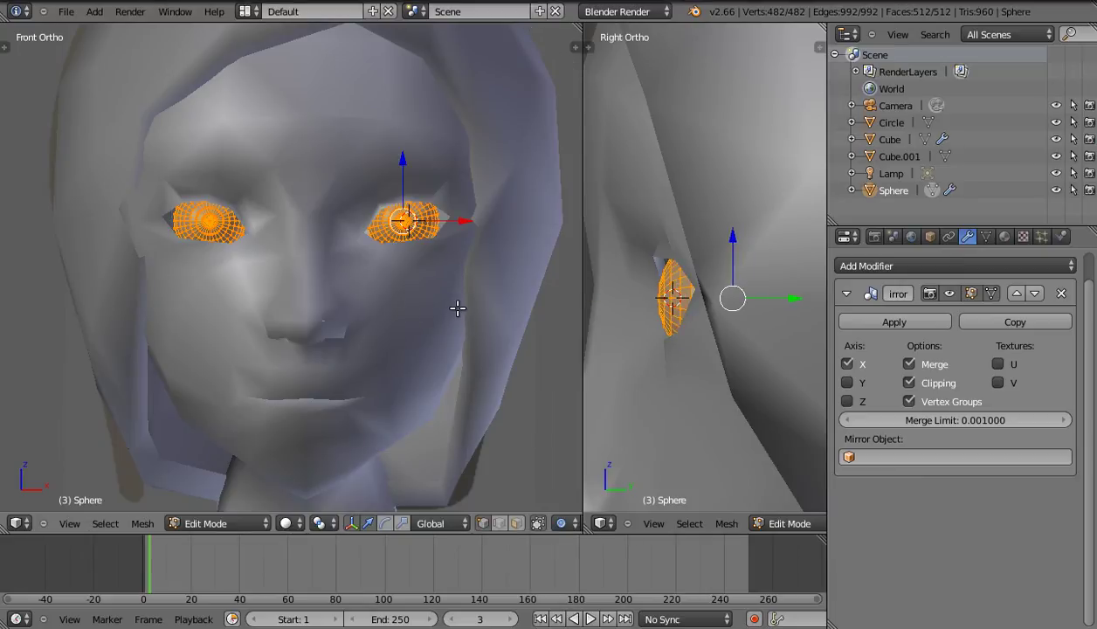
pyautogui.press('g')
pyautogui.press('y')
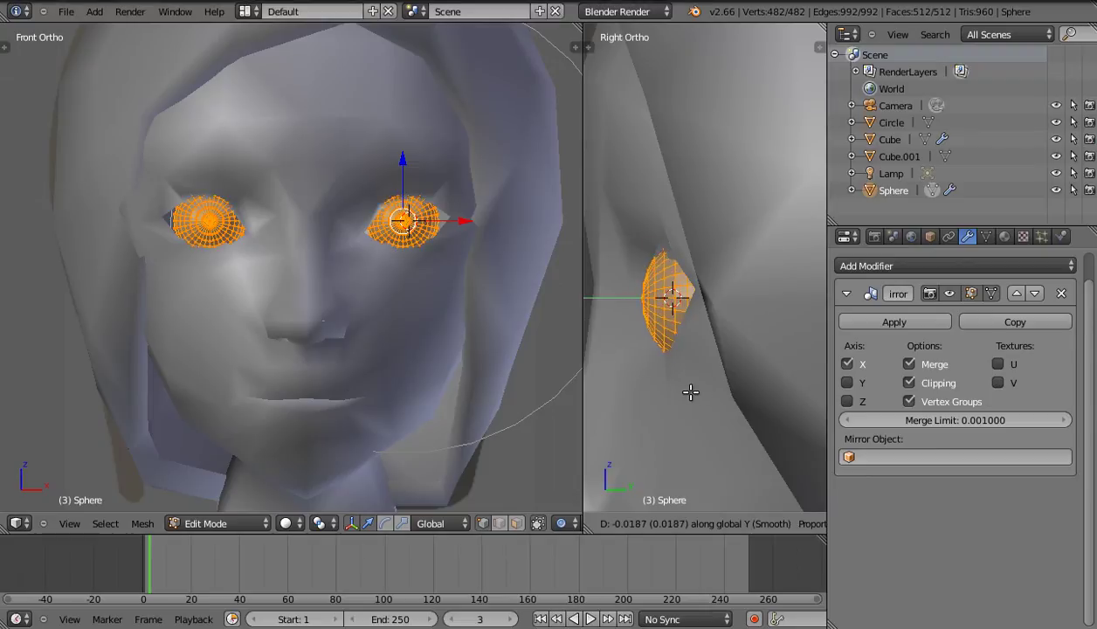
pyautogui.click(690, 392)
pyautogui.scroll(1, 337, 291)
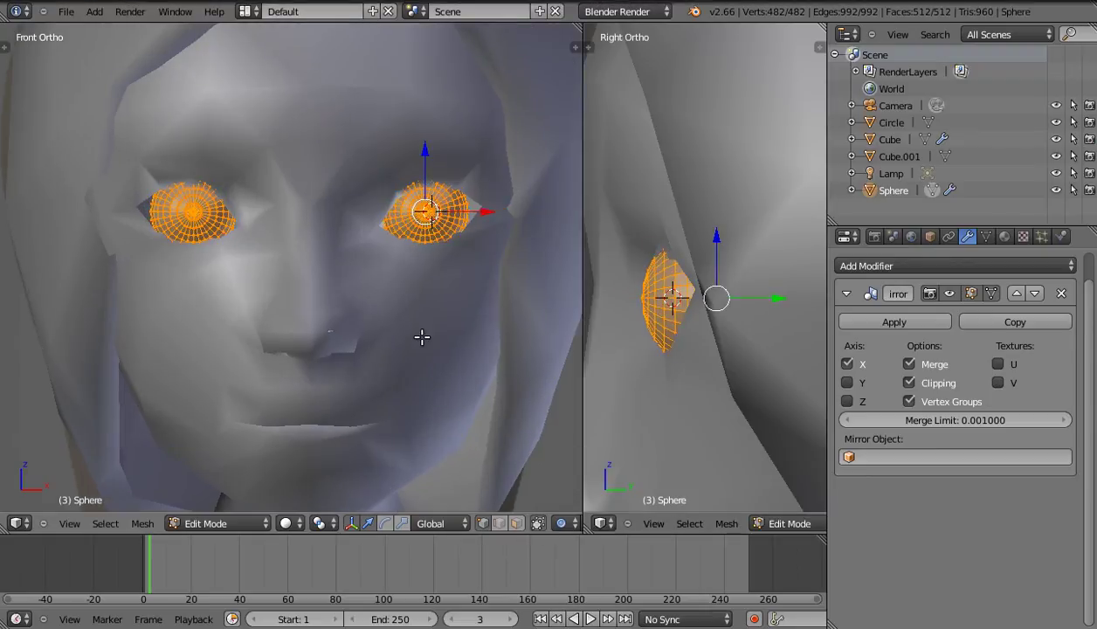
pyautogui.keyDown('shift'); pyautogui.moveTo(409, 309); pyautogui.dragTo(354, 340, button='middle'); pyautogui.keyUp('shift')
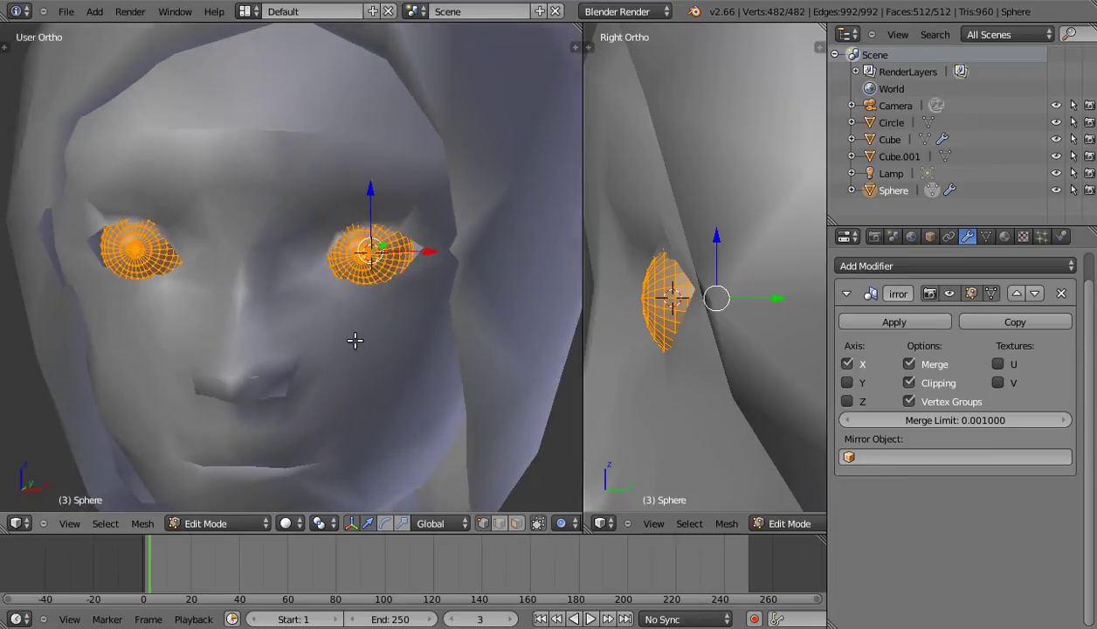
# Leave the eye spheres and enter Edit Mode on the face mesh, zoomed on the right eye.
pyautogui.press('Tab')
pyautogui.rightClick(355, 341)
pyautogui.press('Tab')
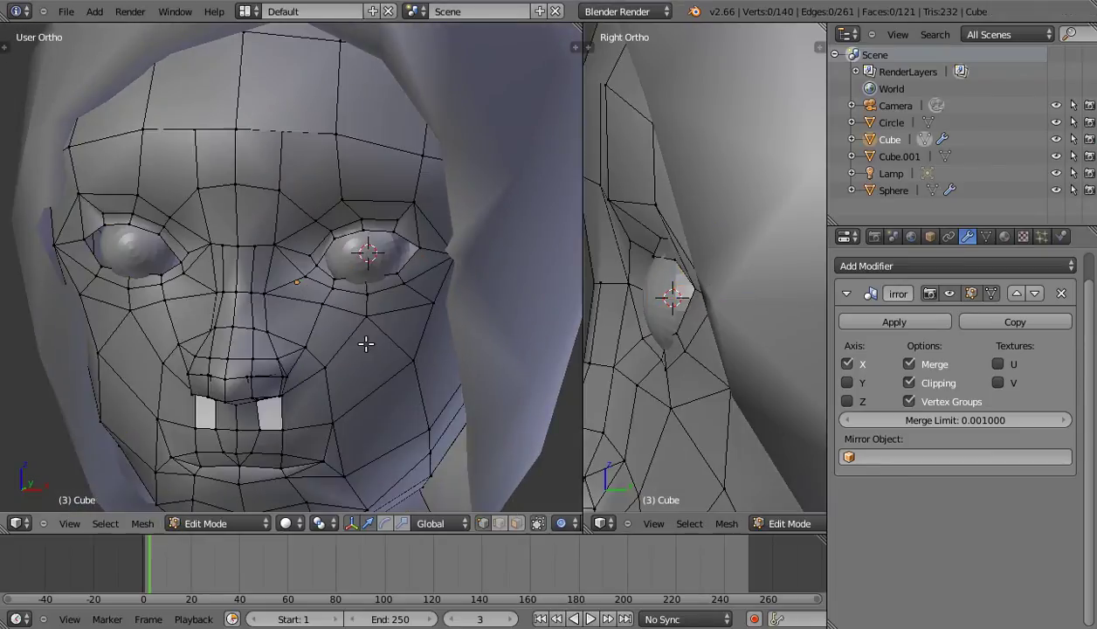
pyautogui.scroll(2, 358, 332)
pyautogui.keyDown('shift'); pyautogui.moveTo(356, 306); pyautogui.dragTo(321, 344, button='middle'); pyautogui.keyUp('shift')
# Push a vertex on the right eye-socket rim along Y toward the eyeball.
pyautogui.rightClick(378, 241)
pyautogui.press('g')
pyautogui.press('y')
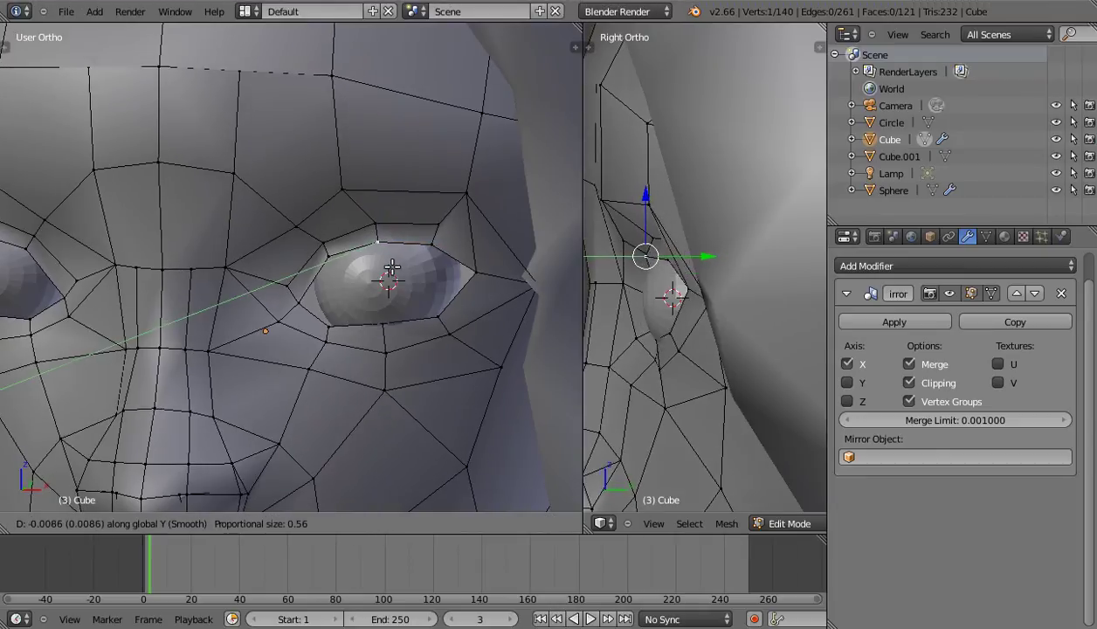
pyautogui.click(385, 285)
pyautogui.moveTo(386, 285)
pyautogui.mouseDown(button='middle')
pyautogui.moveTo(365, 288)
pyautogui.moveTo(342, 330)
pyautogui.moveTo(317, 318)
pyautogui.mouseUp(button='middle')
pyautogui.press('g')
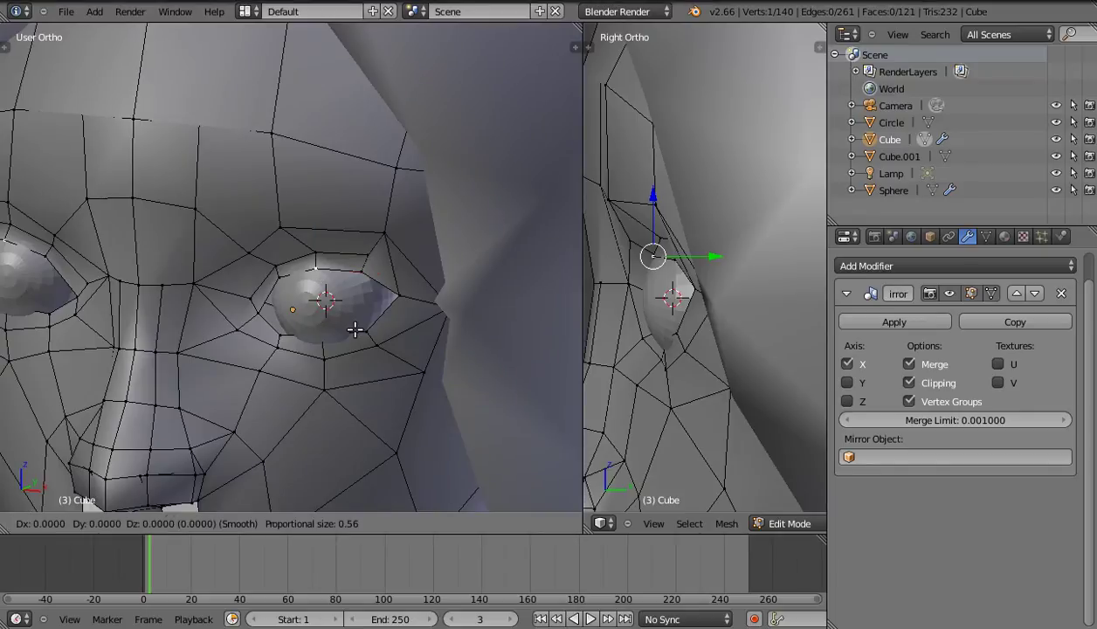
pyautogui.press('Escape')
# Disable proportional editing and move the rim vertex along Y again.
pyautogui.click(561, 524)
pyautogui.click(576, 509)
pyautogui.scroll(2, 380, 362)
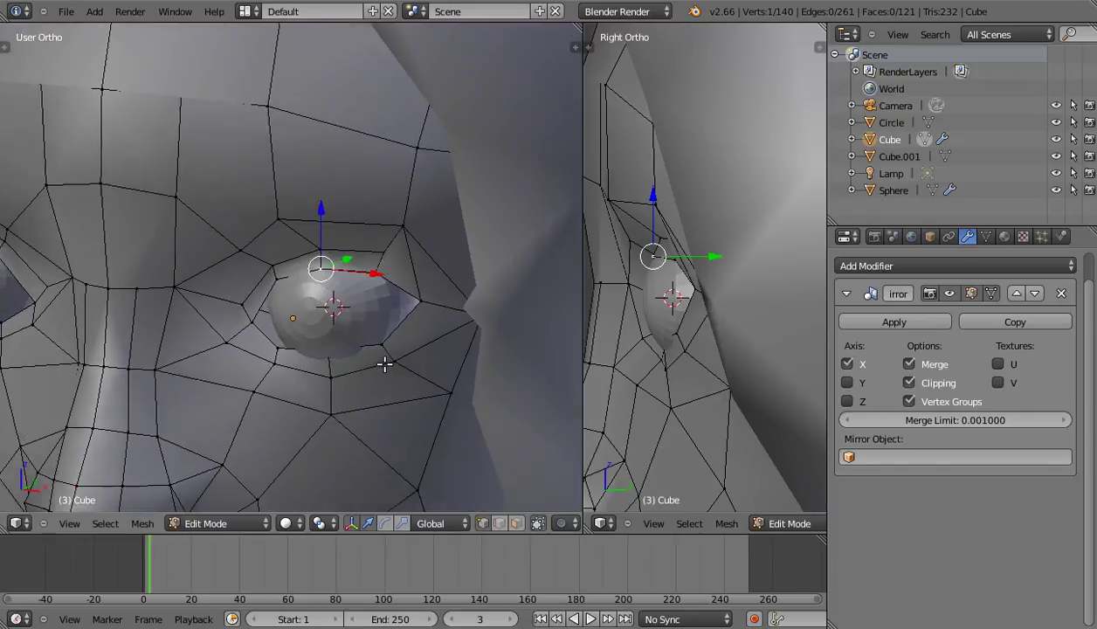
pyautogui.scroll(1, 367, 357)
pyautogui.press('g')
pyautogui.press('y')
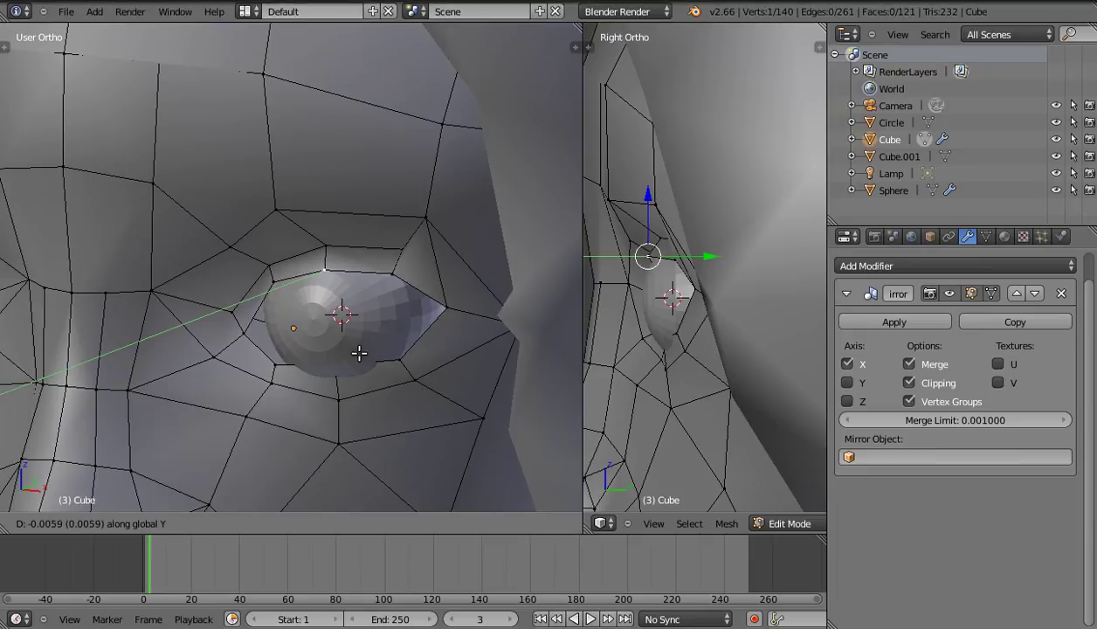
pyautogui.click(355, 361)
# Move the vertex at the eye's lower edge along Y, then check the rim in front view.
pyautogui.rightClick(335, 367)
pyautogui.press('g')
pyautogui.press('y')
pyautogui.click(342, 374)
pyautogui.scroll(-2, 342, 374)
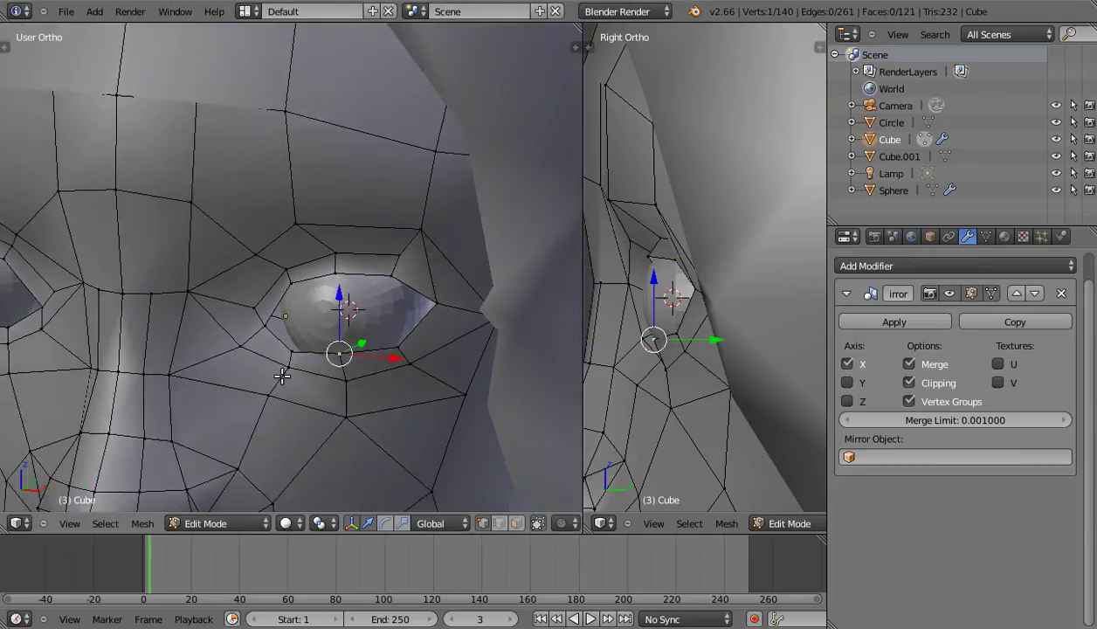
pyautogui.press('KP_1')
pyautogui.scroll(2, 310, 378)
pyautogui.scroll(-2, 268, 391)
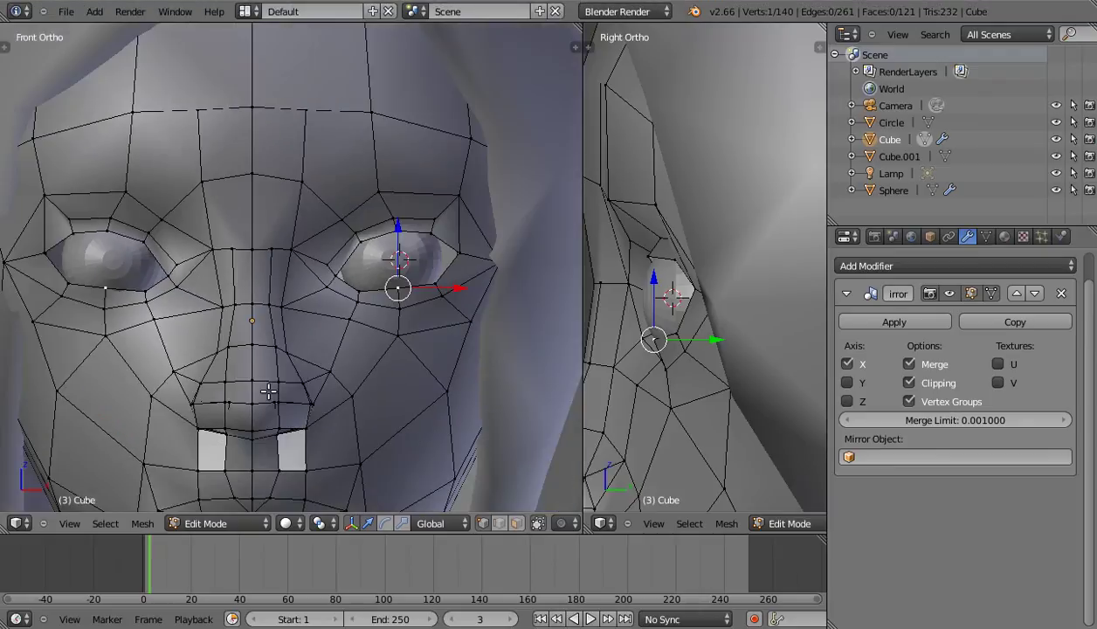
pyautogui.scroll(1, 315, 376)
pyautogui.scroll(1, 345, 399)
pyautogui.scroll(1, 358, 402)
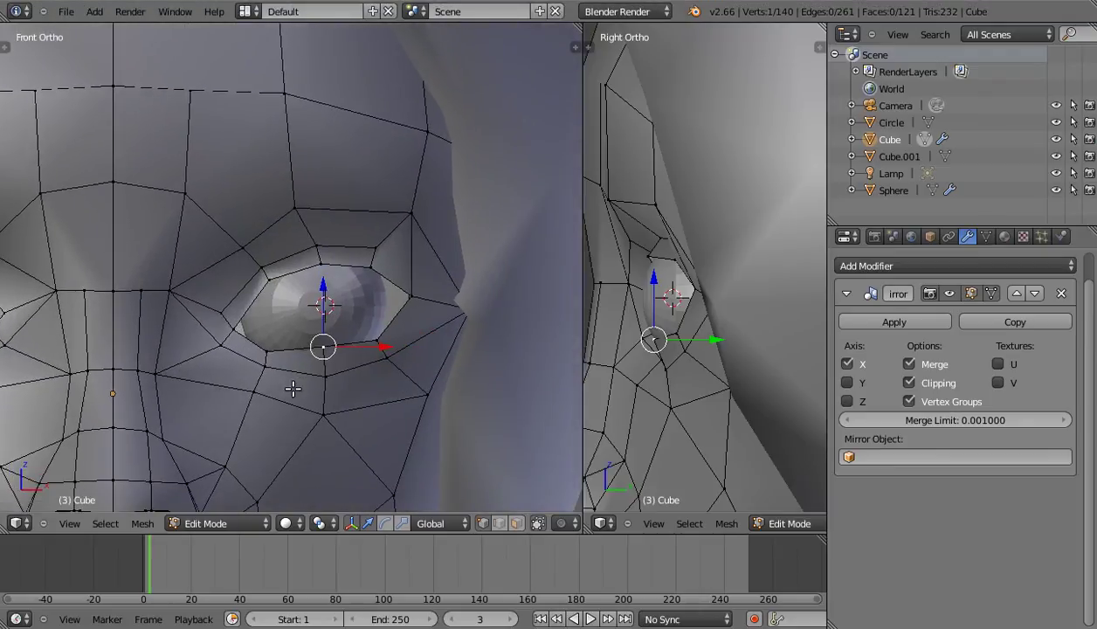
pyautogui.scroll(1, 280, 388)
pyautogui.scroll(1, 276, 392)
pyautogui.scroll(-1, 297, 392)
# Select the edge loop around the eye and scale it down slightly.
pyautogui.press('a')
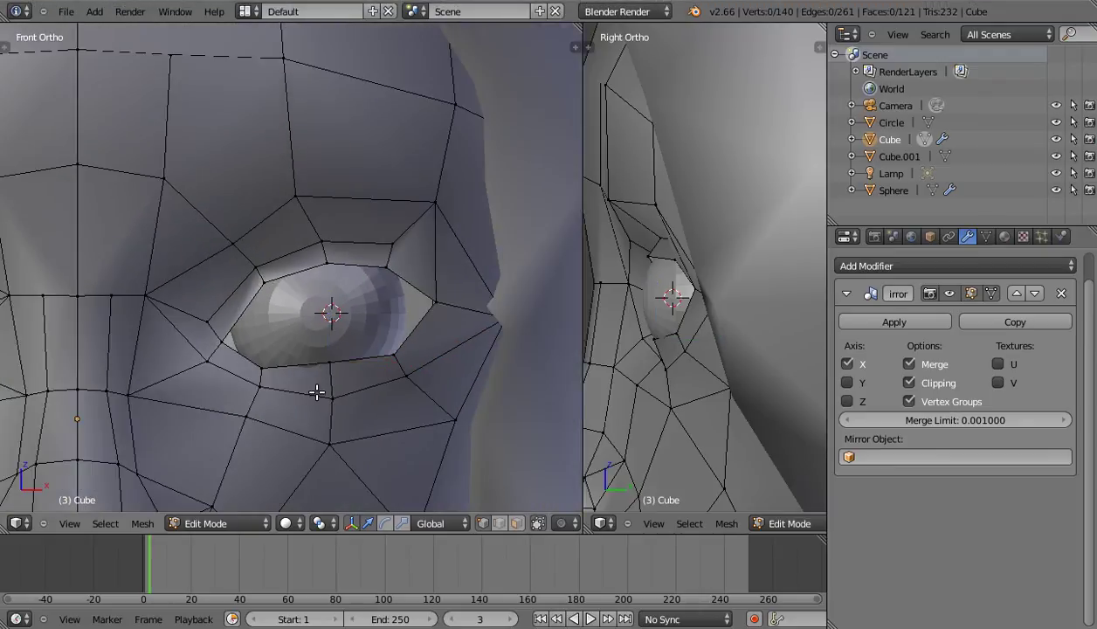
pyautogui.keyDown('alt'); pyautogui.rightClick(302, 366); pyautogui.keyUp('alt')
pyautogui.keyDown('shift'); pyautogui.moveTo(349, 380); pyautogui.dragTo(388, 399, button='middle'); pyautogui.keyUp('shift')
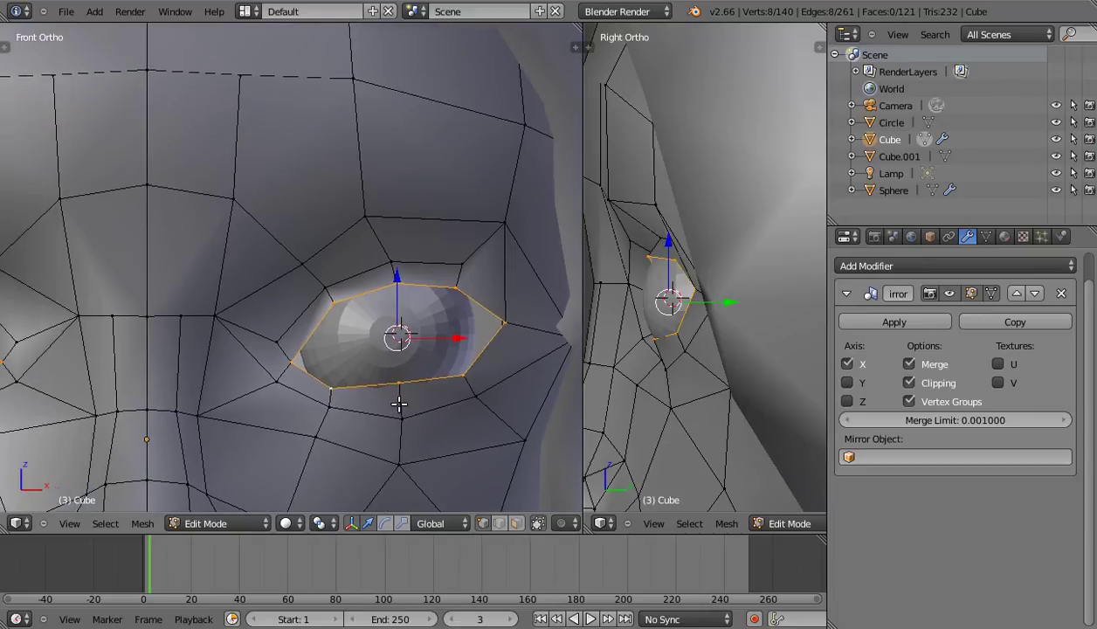
pyautogui.press('g')
pyautogui.rightClick(389, 399)
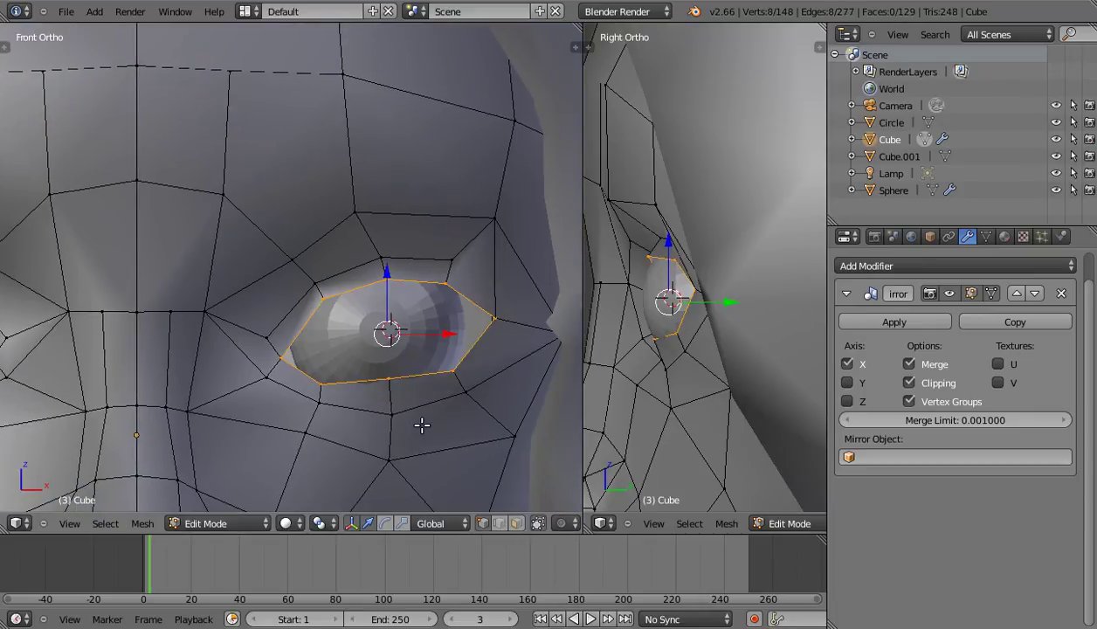
pyautogui.press('s')
pyautogui.click(426, 426)
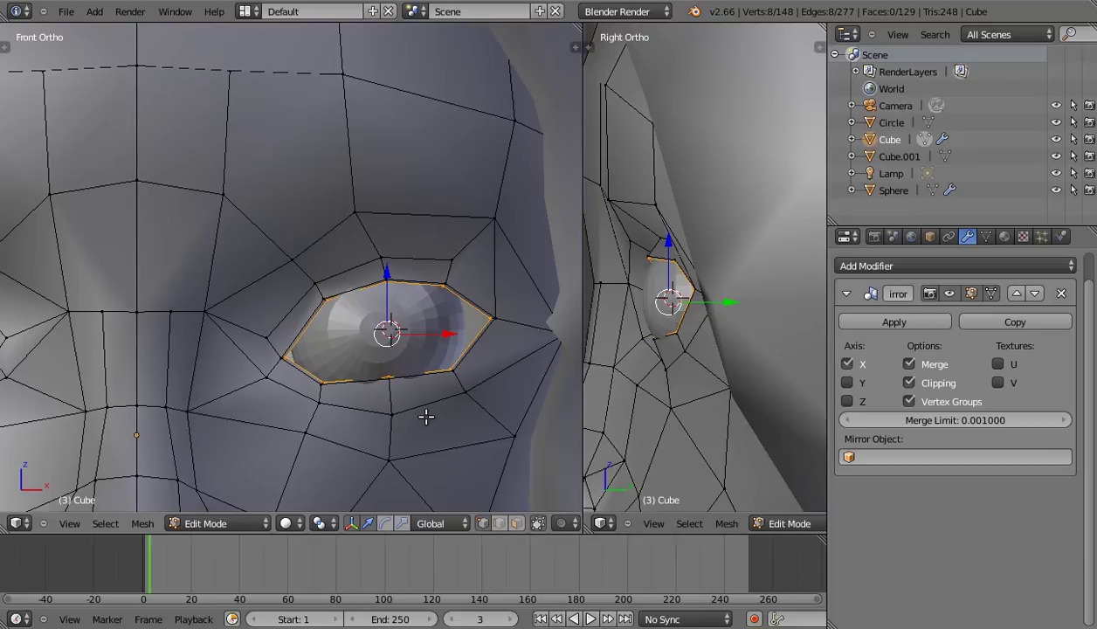
# From the side view, move the eye loop into a new position against the eyeball.
pyautogui.press('KP_3')
pyautogui.keyDown('shift'); pyautogui.moveTo(172, 371); pyautogui.dragTo(253, 350, button='middle'); pyautogui.keyUp('shift')
pyautogui.scroll(3, 324, 299)
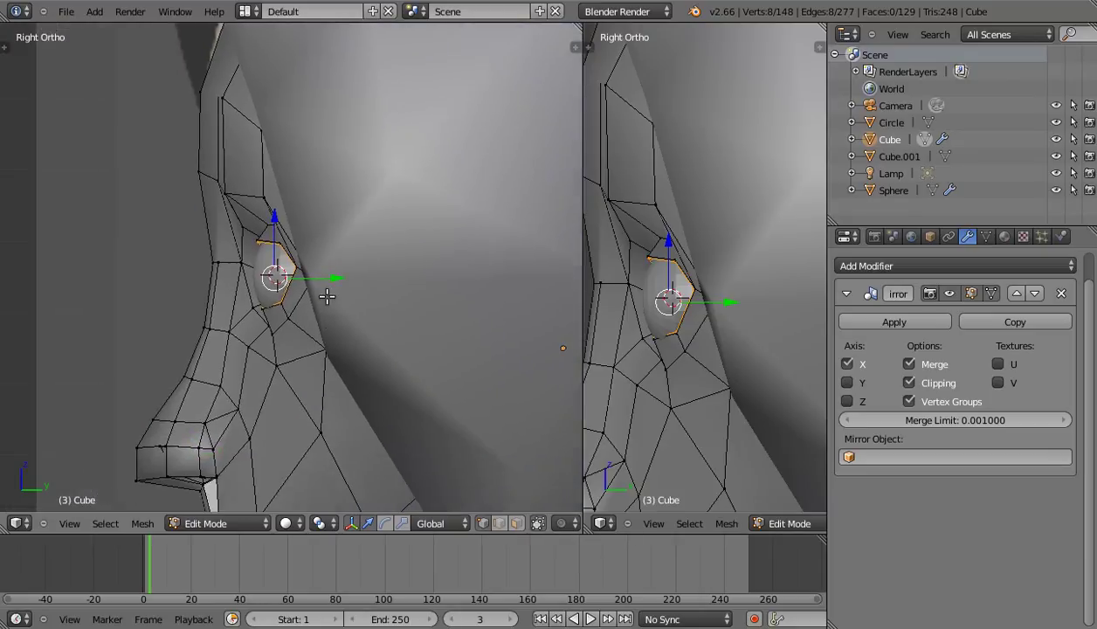
pyautogui.press('g')
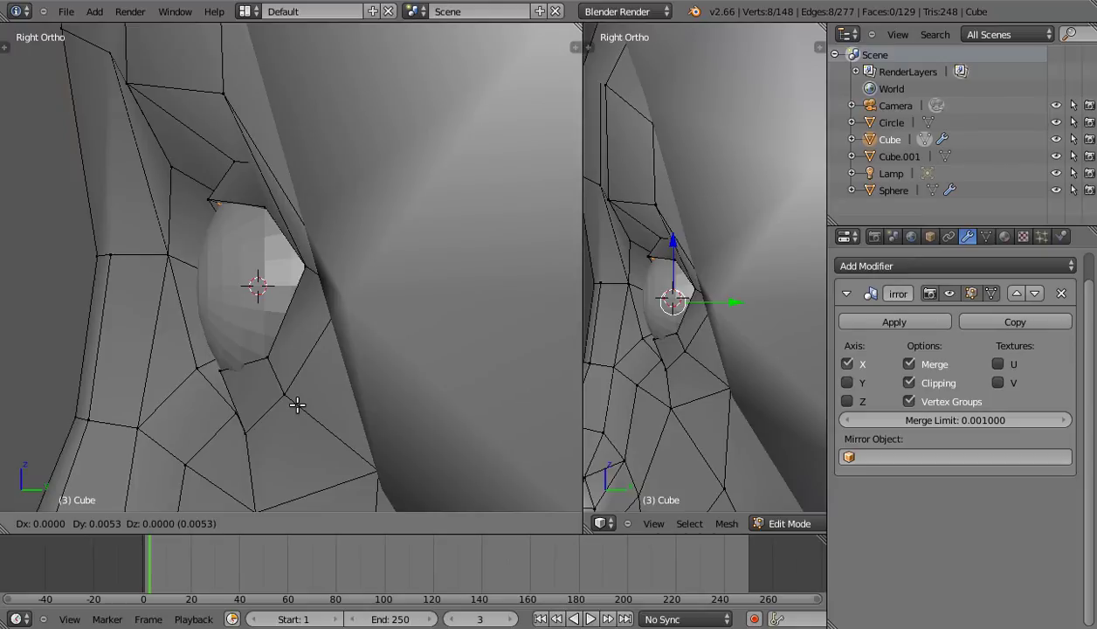
pyautogui.click(297, 405)
# Move single vertices on the eye rim and lower rim closer to the eyeball.
pyautogui.moveTo(299, 402)
pyautogui.mouseDown(button='middle')
pyautogui.moveTo(419, 394)
pyautogui.moveTo(362, 405)
pyautogui.moveTo(394, 416)
pyautogui.mouseUp(button='middle')
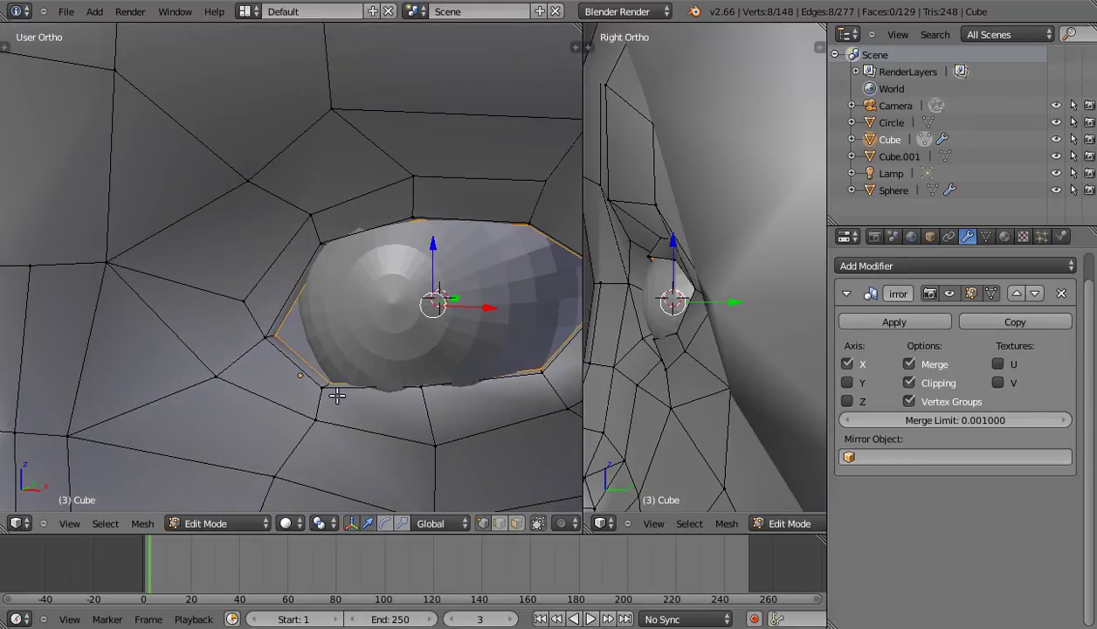
pyautogui.scroll(1, 354, 378)
pyautogui.scroll(1, 335, 363)
pyautogui.scroll(1, 335, 362)
pyautogui.rightClick(286, 366)
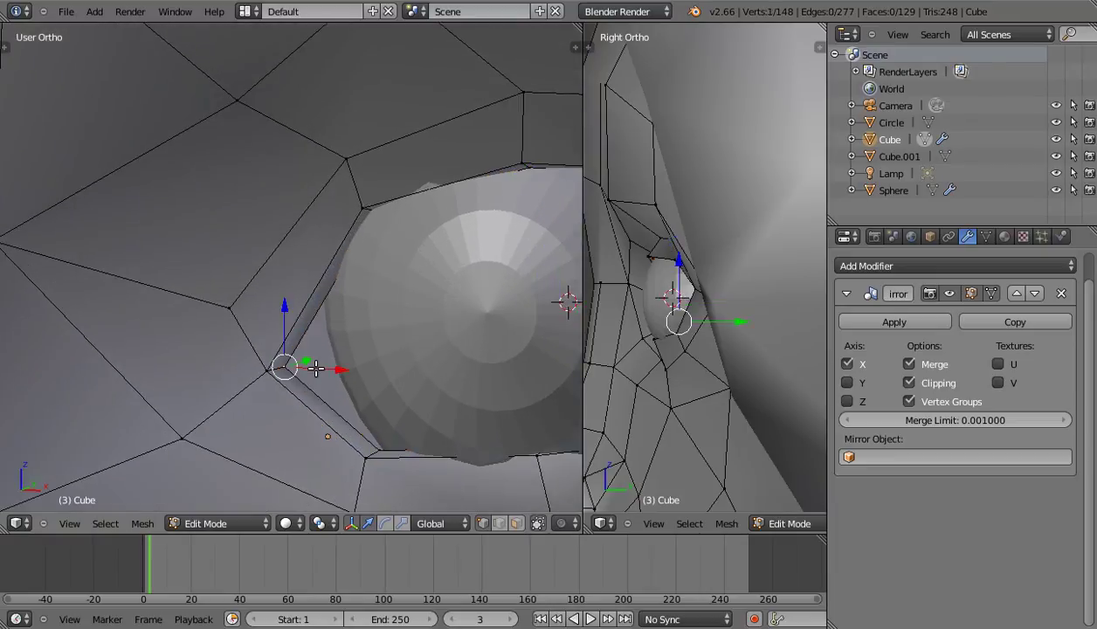
pyautogui.press('g')
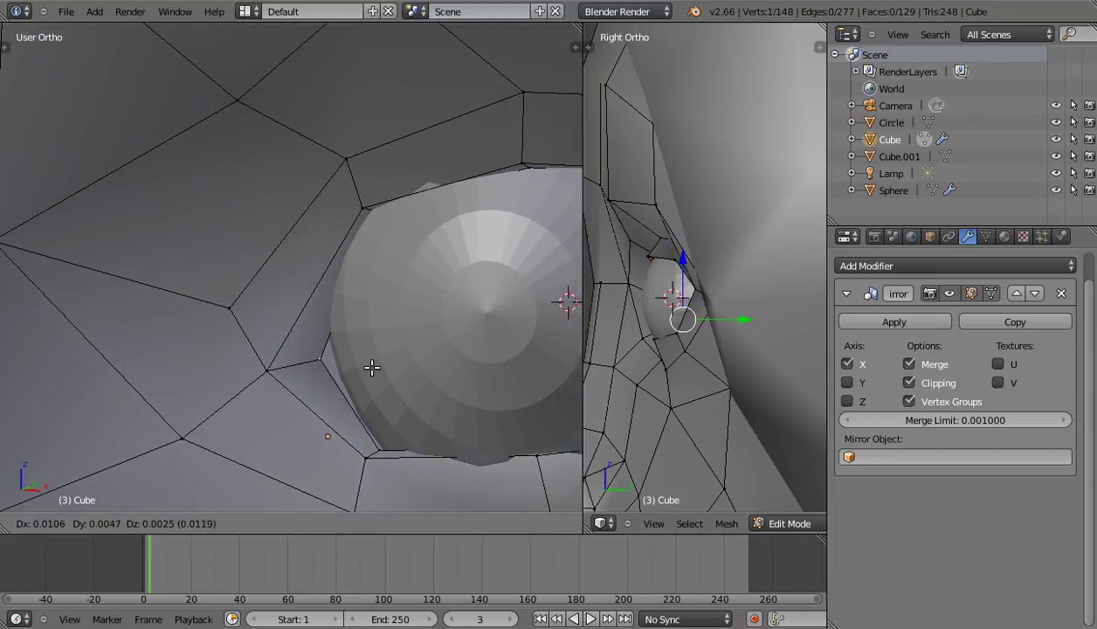
pyautogui.click(372, 368)
pyautogui.moveTo(403, 392)
pyautogui.mouseDown(button='middle')
pyautogui.moveTo(482, 277)
pyautogui.moveTo(301, 355)
pyautogui.mouseUp(button='middle')
pyautogui.rightClick(353, 378)
pyautogui.press('g')
pyautogui.click(385, 399)
# Slide the outer eye-corner vertex in toward the eyeball.
pyautogui.moveTo(384, 399)
pyautogui.mouseDown(button='middle')
pyautogui.moveTo(313, 362)
pyautogui.moveTo(299, 339)
pyautogui.moveTo(355, 338)
pyautogui.moveTo(367, 240)
pyautogui.moveTo(460, 290)
pyautogui.mouseUp(button='middle')
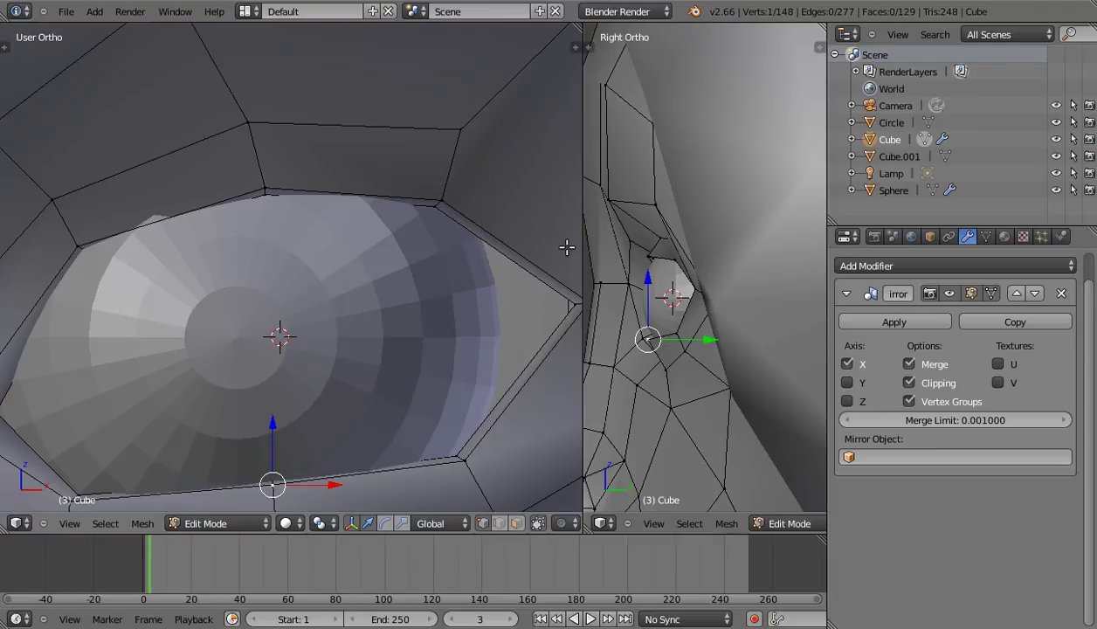
pyautogui.keyDown('shift'); pyautogui.moveTo(342, 290); pyautogui.dragTo(321, 277, button='middle'); pyautogui.keyUp('shift')
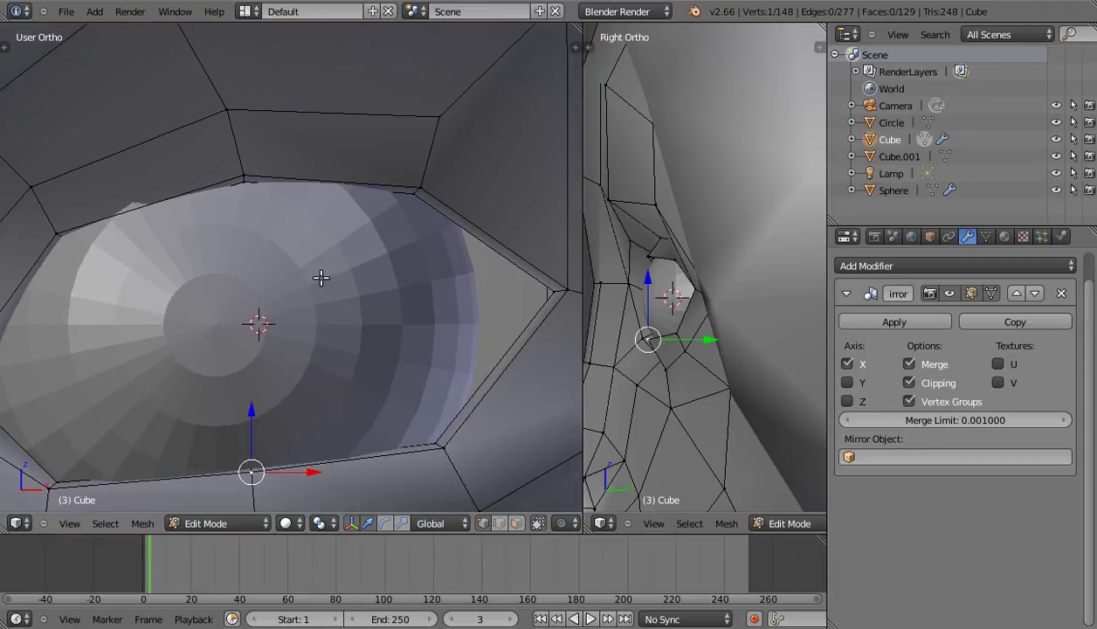
pyautogui.rightClick(545, 294)
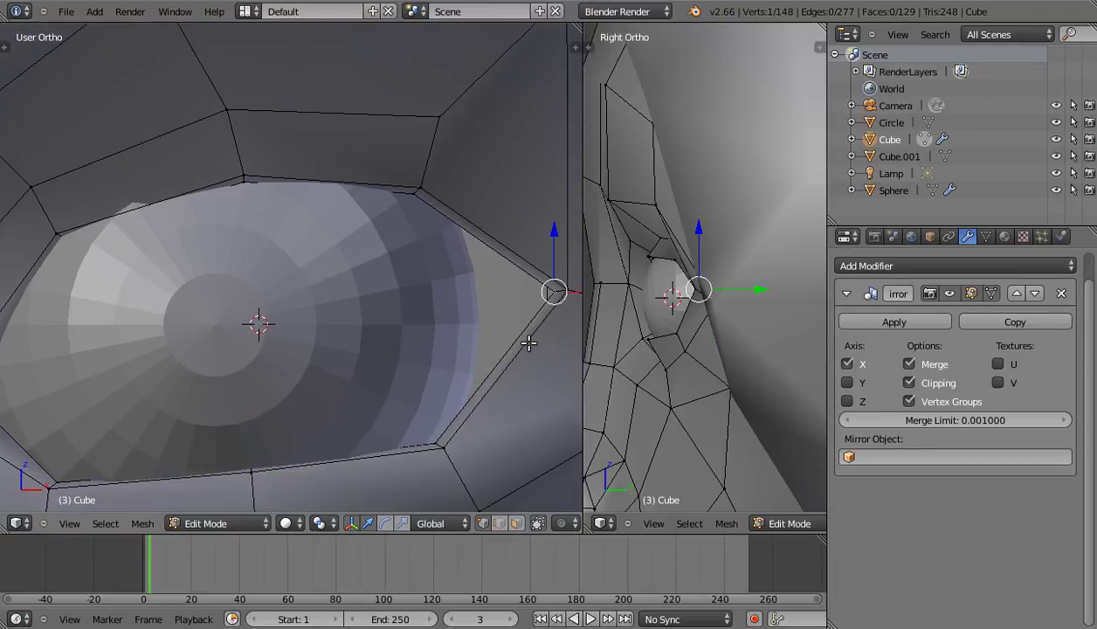
pyautogui.press('g')
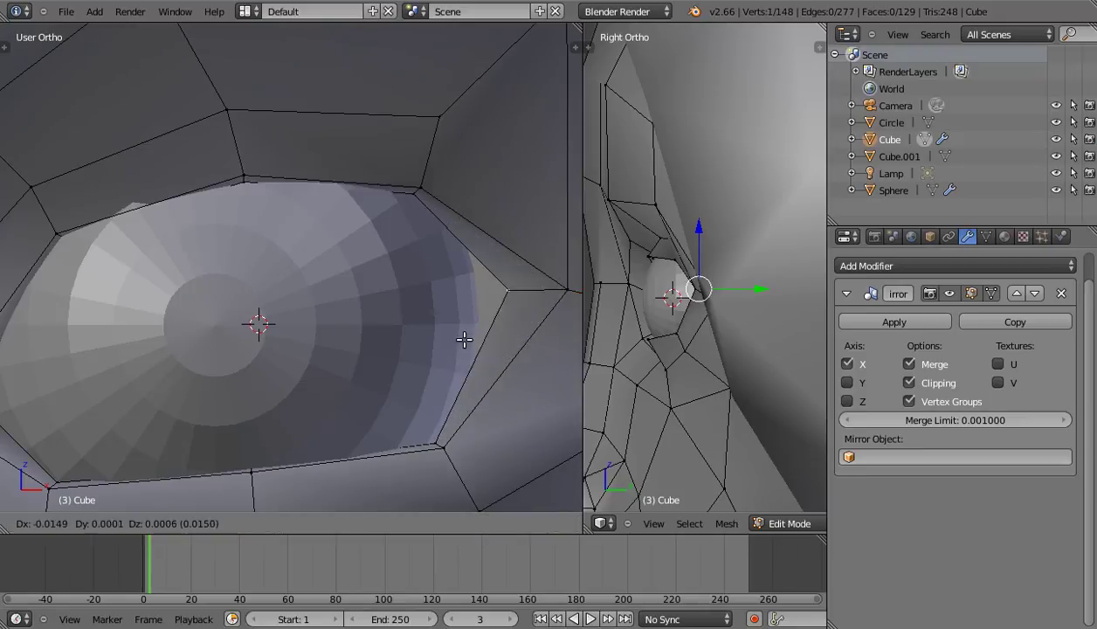
pyautogui.click(445, 335)
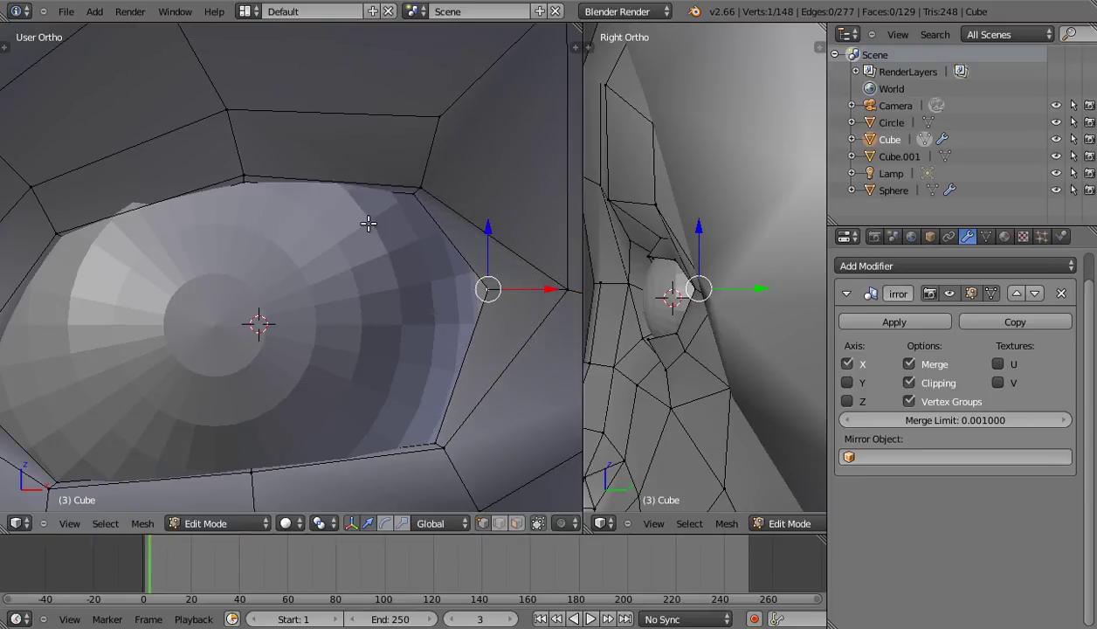
# Adjust the upper-rim vertex's depth with two Y-axis moves.
pyautogui.rightClick(413, 197)
pyautogui.press('g')
pyautogui.press('y')
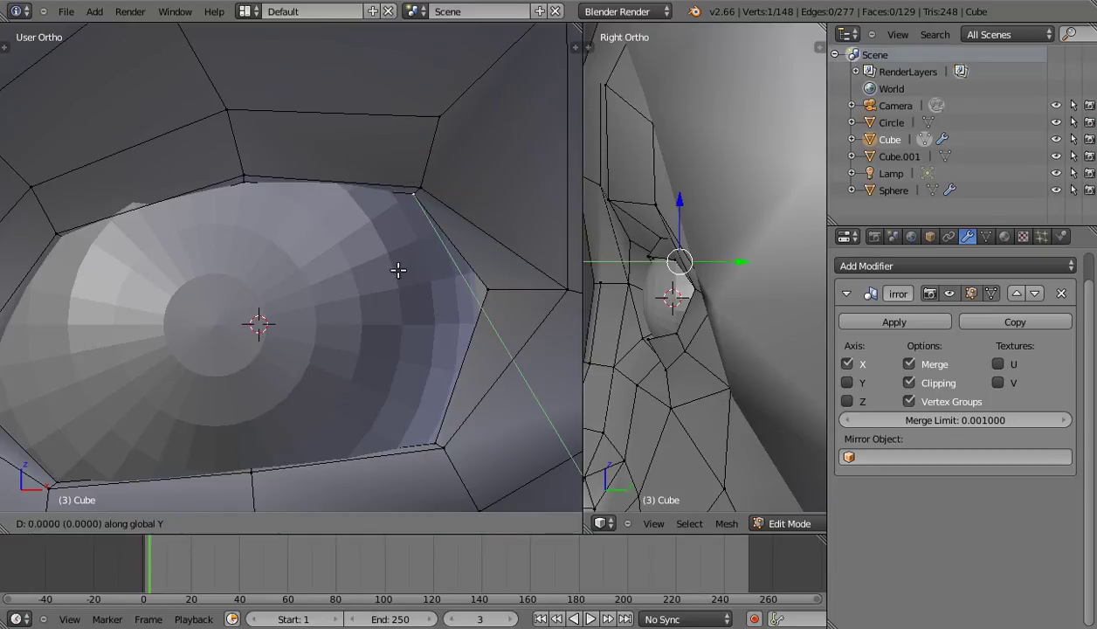
pyautogui.click(266, 367)
pyautogui.moveTo(449, 343)
pyautogui.mouseDown(button='middle')
pyautogui.moveTo(284, 336)
pyautogui.moveTo(354, 363)
pyautogui.moveTo(380, 338)
pyautogui.moveTo(396, 379)
pyautogui.moveTo(415, 379)
pyautogui.moveTo(323, 368)
pyautogui.mouseUp(button='middle')
pyautogui.press('g')
pyautogui.press('y')
pyautogui.click(417, 342)
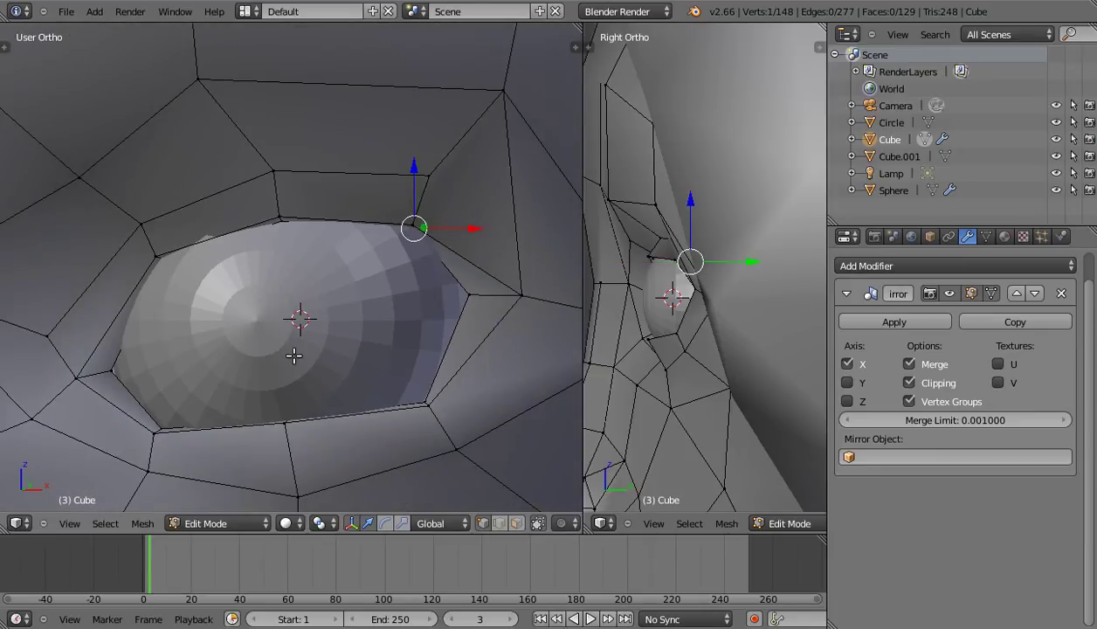
# Check the fitted eyes in front wireframe view, then return to solid shading and Object Mode.
pyautogui.press('KP_1')
pyautogui.press('z')
pyautogui.scroll(-3, 240, 350)
pyautogui.moveTo(240, 350)
pyautogui.keyDown('shift'); pyautogui.mouseDown(button='middle')
pyautogui.moveTo(317, 350)
pyautogui.moveTo(361, 331)
pyautogui.moveTo(399, 345)
pyautogui.mouseUp(button='middle'); pyautogui.keyUp('shift')
pyautogui.press('z')
pyautogui.scroll(-3, 330, 350)
pyautogui.scroll(-1, 318, 362)
pyautogui.press('Tab')
pyautogui.scroll(-2, 379, 342)
# Frame the head, briefly inspect the hair mesh Cube.001, then select the head mesh Cube.
pyautogui.keyDown('shift'); pyautogui.moveTo(356, 395); pyautogui.dragTo(374, 341, button='middle'); pyautogui.keyUp('shift')
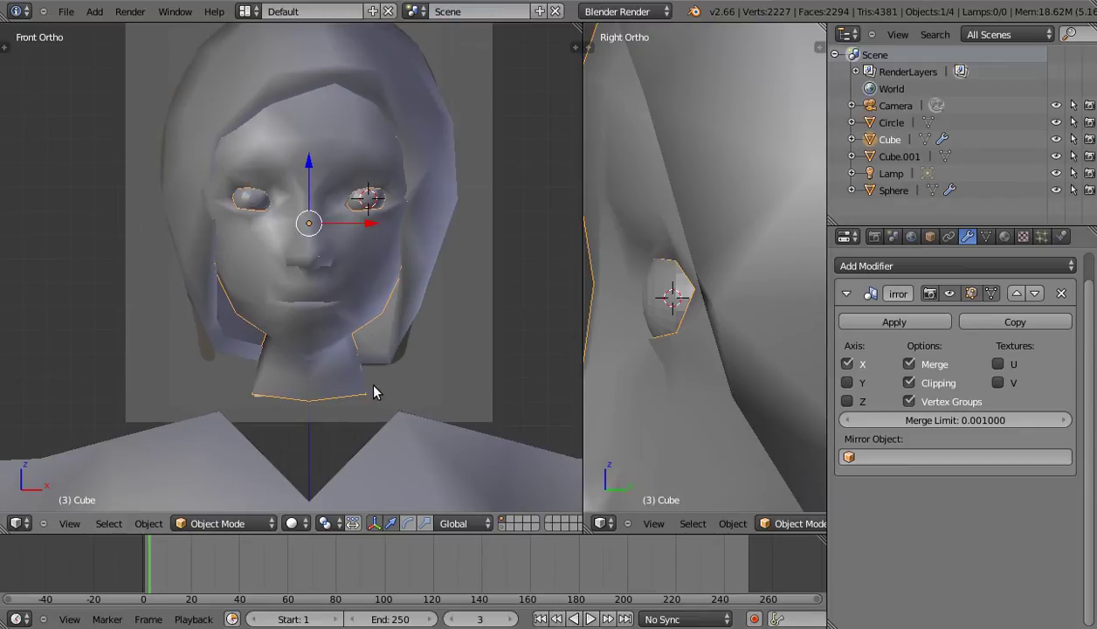
pyautogui.keyDown('shift'); pyautogui.moveTo(342, 402); pyautogui.dragTo(352, 381, button='middle'); pyautogui.keyUp('shift')
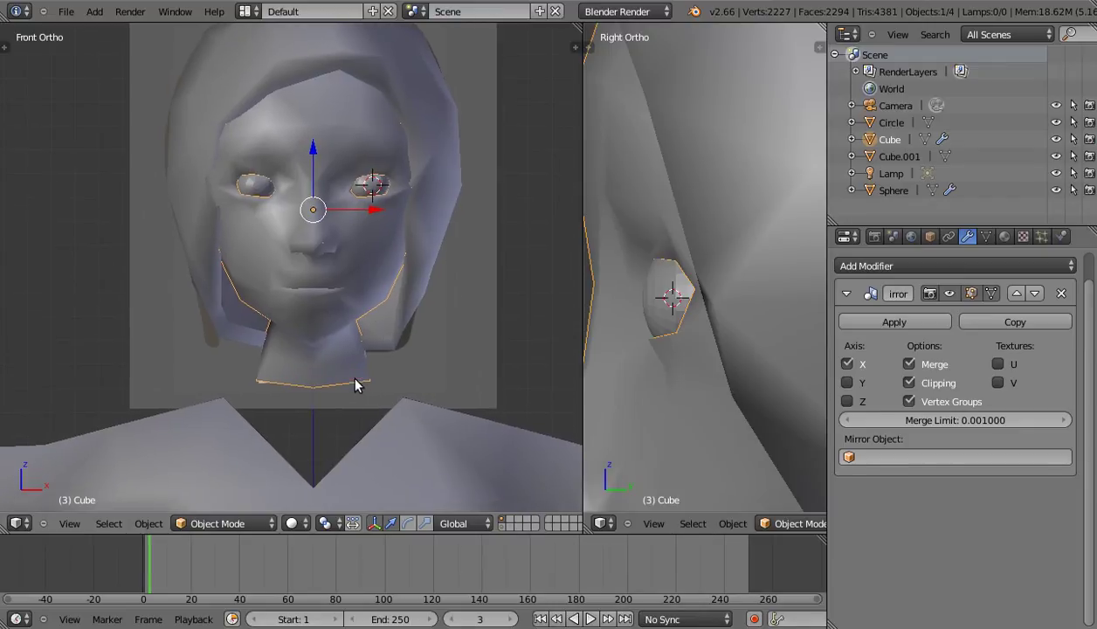
pyautogui.scroll(1, 355, 385)
pyautogui.scroll(3, 355, 385)
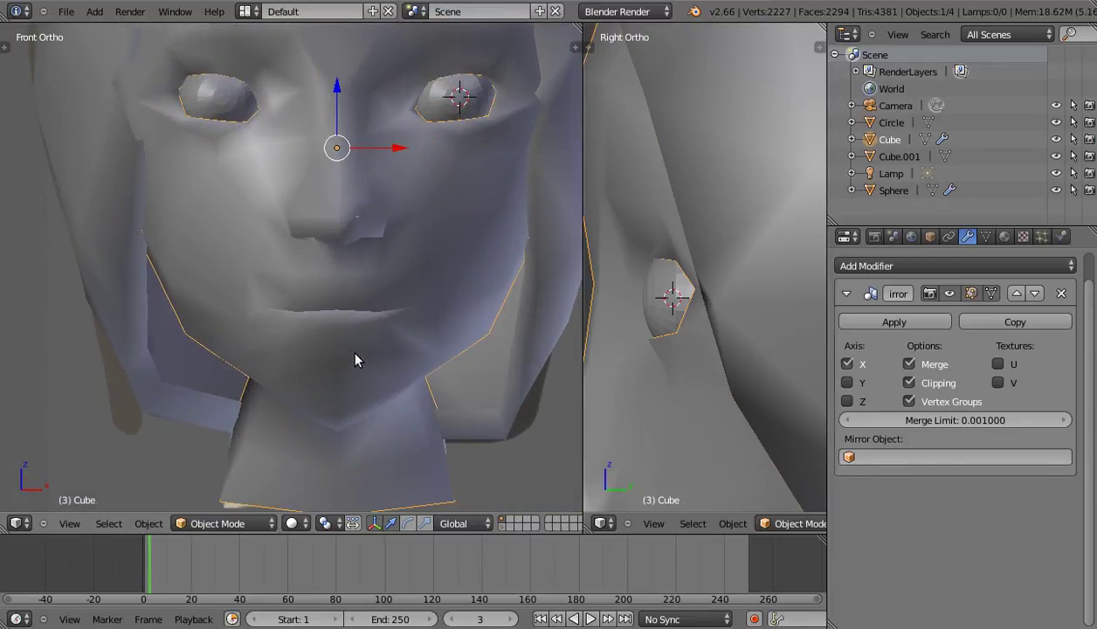
pyautogui.rightClick(356, 358)
pyautogui.press('Tab')
pyautogui.rightClick(348, 345)
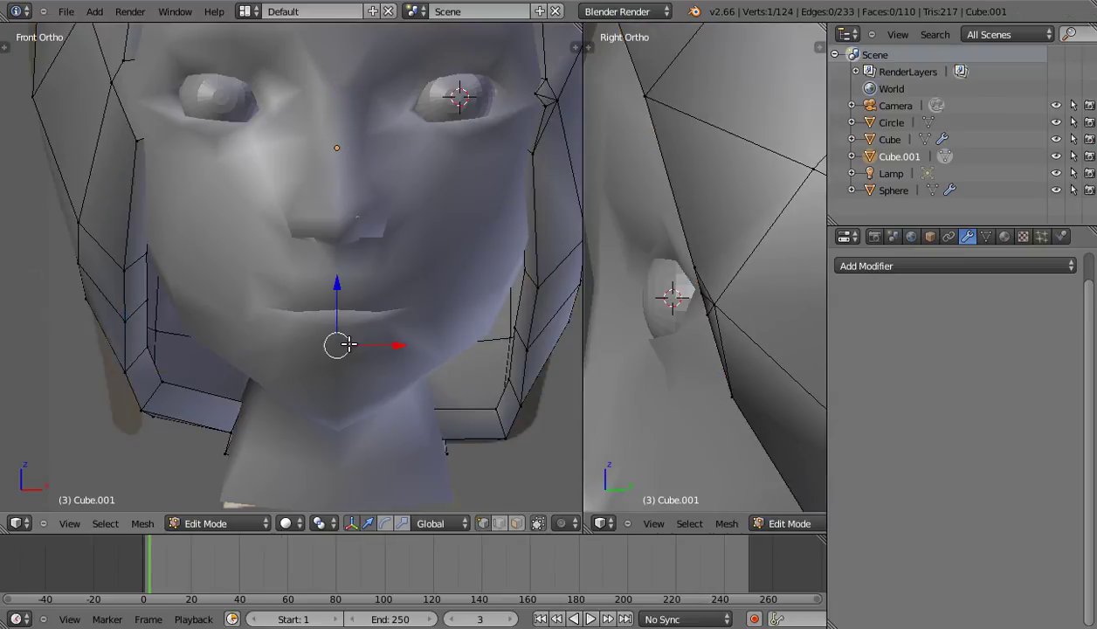
pyautogui.press('Tab')
pyautogui.rightClick(378, 341)
pyautogui.press('Tab')
pyautogui.moveTo(382, 348)
pyautogui.mouseDown(button='middle')
pyautogui.moveTo(348, 377)
pyautogui.moveTo(281, 362)
pyautogui.moveTo(213, 373)
pyautogui.moveTo(284, 384)
pyautogui.moveTo(345, 371)
pyautogui.moveTo(348, 353)
pyautogui.moveTo(303, 384)
pyautogui.moveTo(348, 382)
pyautogui.moveTo(313, 408)
pyautogui.moveTo(354, 398)
pyautogui.moveTo(345, 417)
pyautogui.moveTo(362, 375)
pyautogui.mouseUp(button='middle')
pyautogui.press('Tab')
# Add a level-1 Subdivision Surface to the head Cube and review it in Edit and Object Mode.
pyautogui.hotkey('ctrl', '1')
pyautogui.scroll(-3, 346, 393)
pyautogui.press('Tab')
pyautogui.keyDown('shift'); pyautogui.moveTo(382, 455); pyautogui.dragTo(390, 396, button='middle'); pyautogui.keyUp('shift')
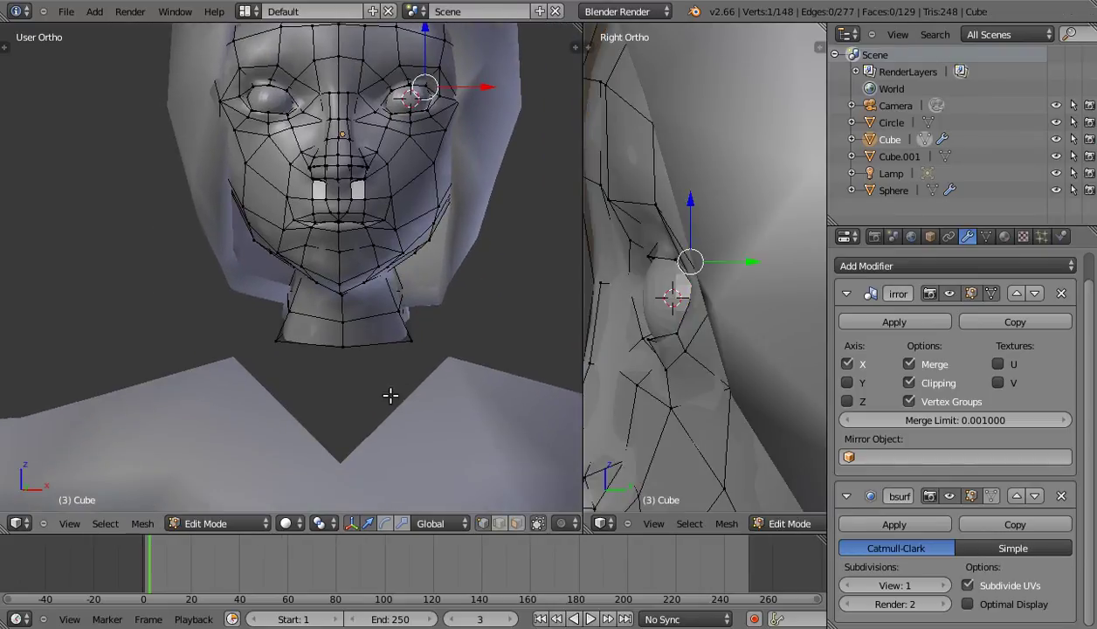
pyautogui.press('Tab')
pyautogui.scroll(-2, 377, 412)
pyautogui.scroll(-2, 377, 412)
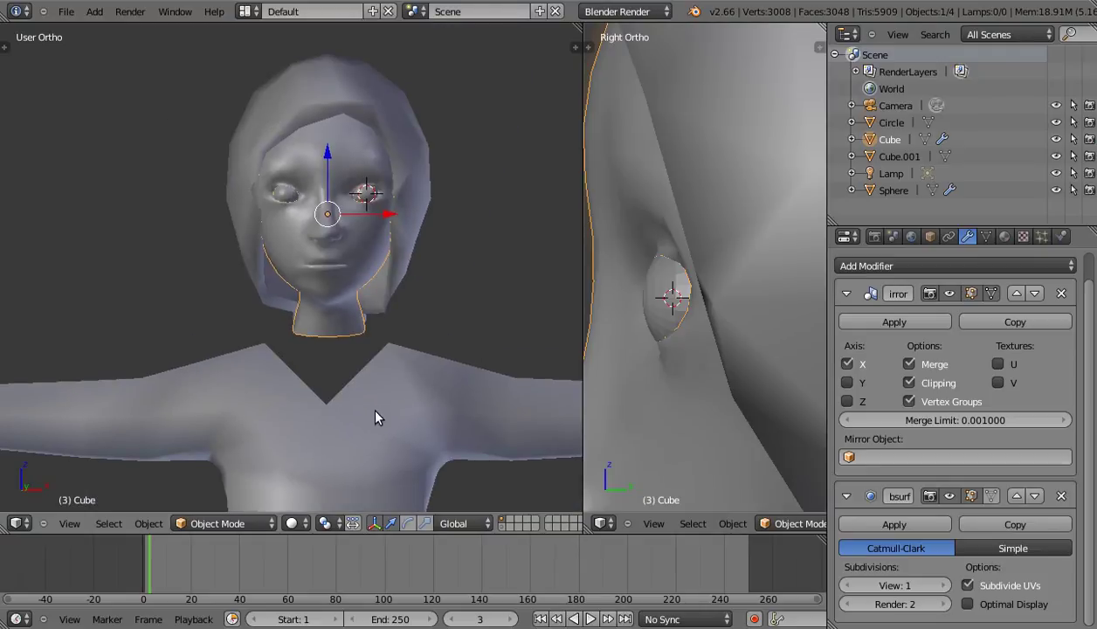
pyautogui.rightClick(379, 418)
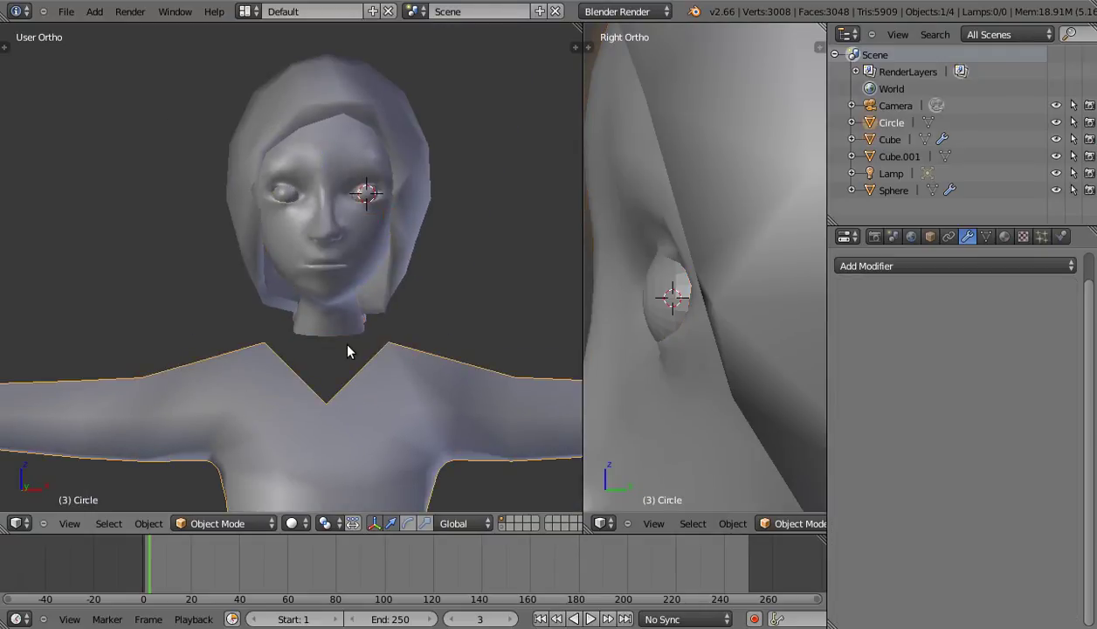
pyautogui.rightClick(337, 287)
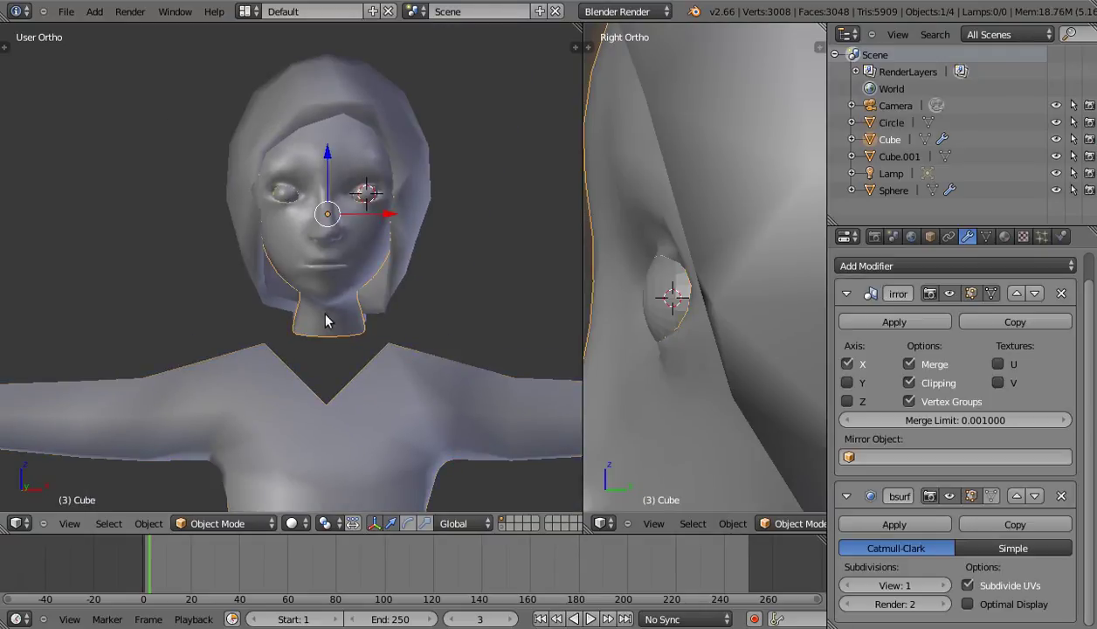
# Try joining the head into the body, undo since half the head vanished, and reselect the head.
pyautogui.keyDown('shift'); pyautogui.rightClick(373, 364); pyautogui.keyUp('shift')
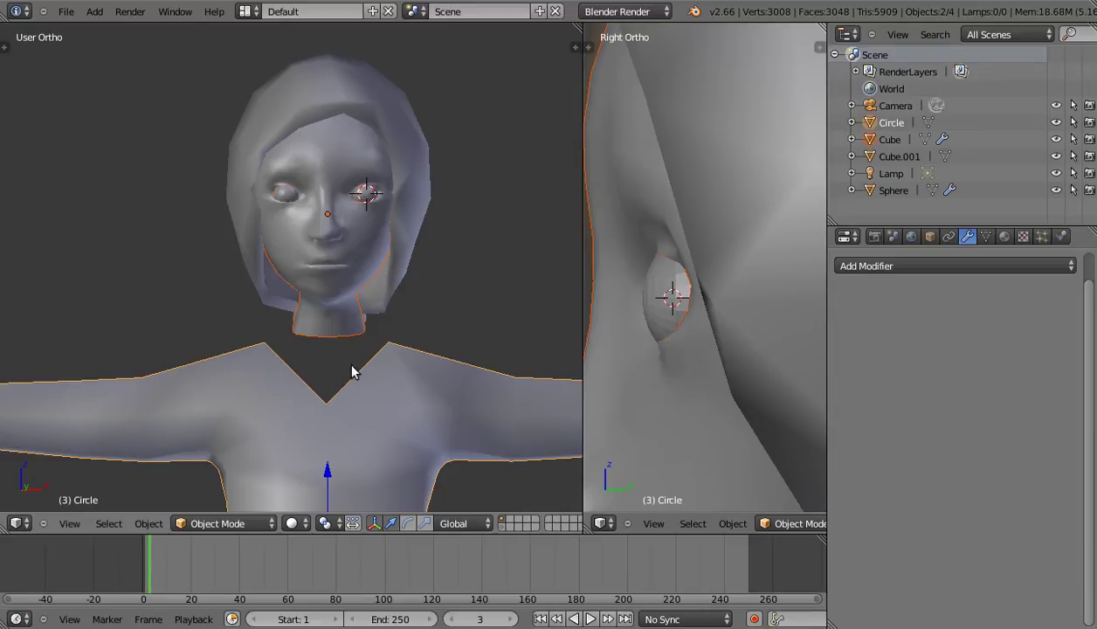
pyautogui.hotkey('ctrl', 'j')
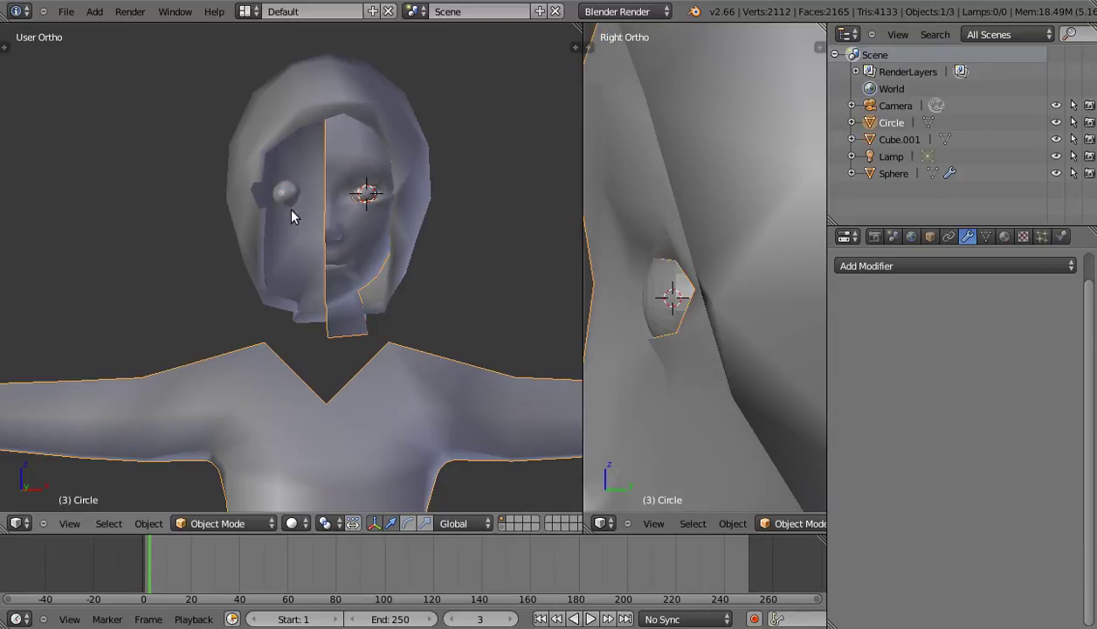
pyautogui.hotkey('ctrl', 'z')
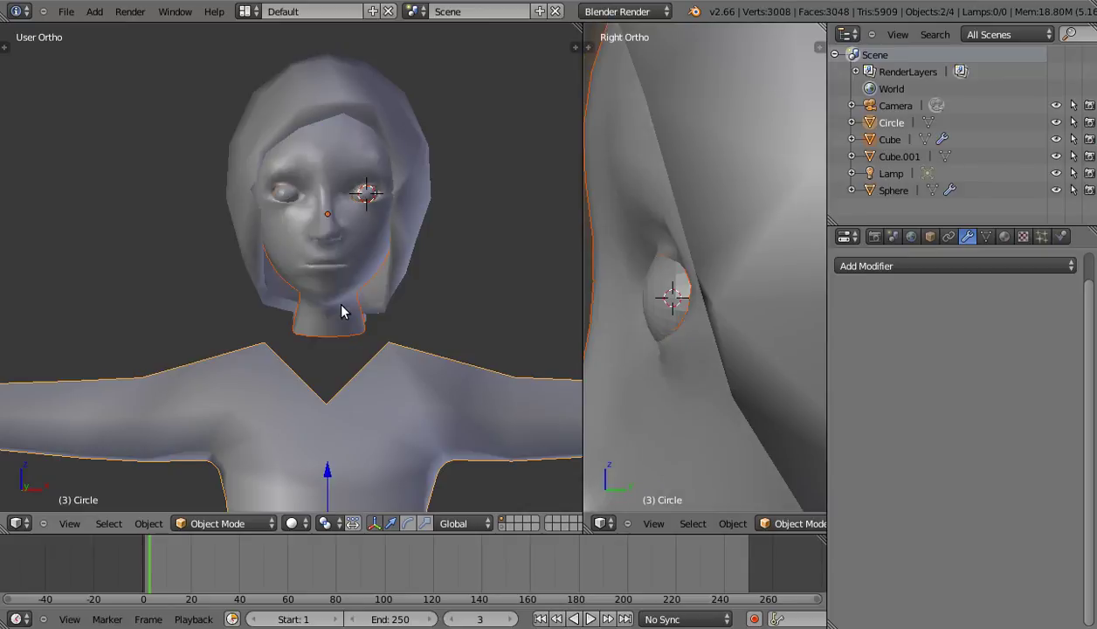
pyautogui.moveTo(414, 303); pyautogui.dragTo(397, 315, button='middle')
pyautogui.rightClick(346, 290)
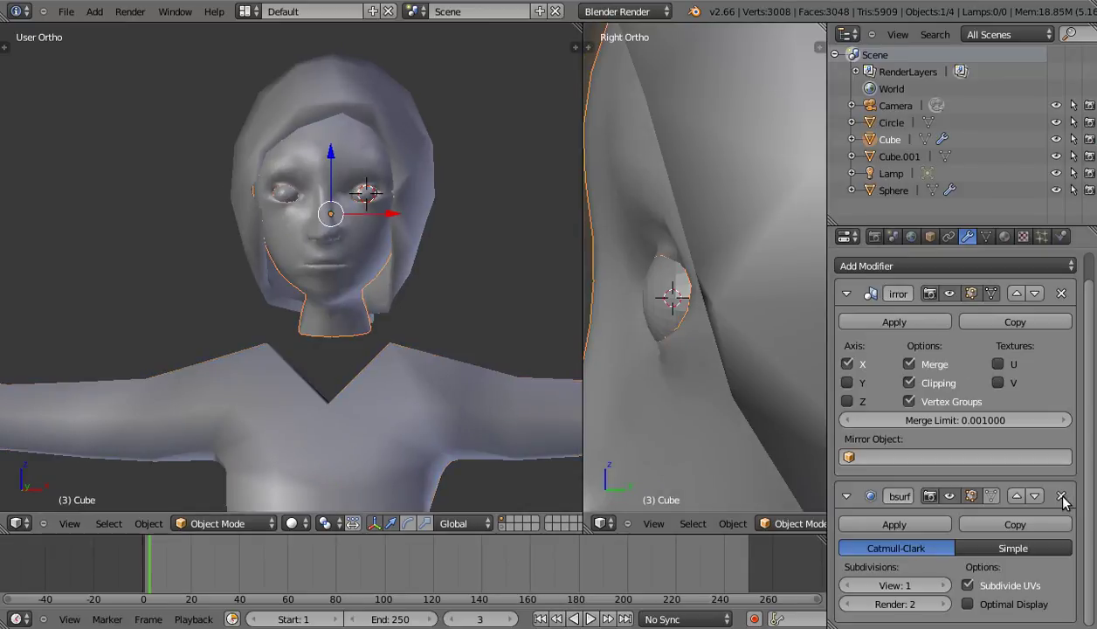
# Delete the Subsurf, apply the Mirror modifier, join the head into body Circle, and enter Edit Mode.
pyautogui.click(1061, 497)
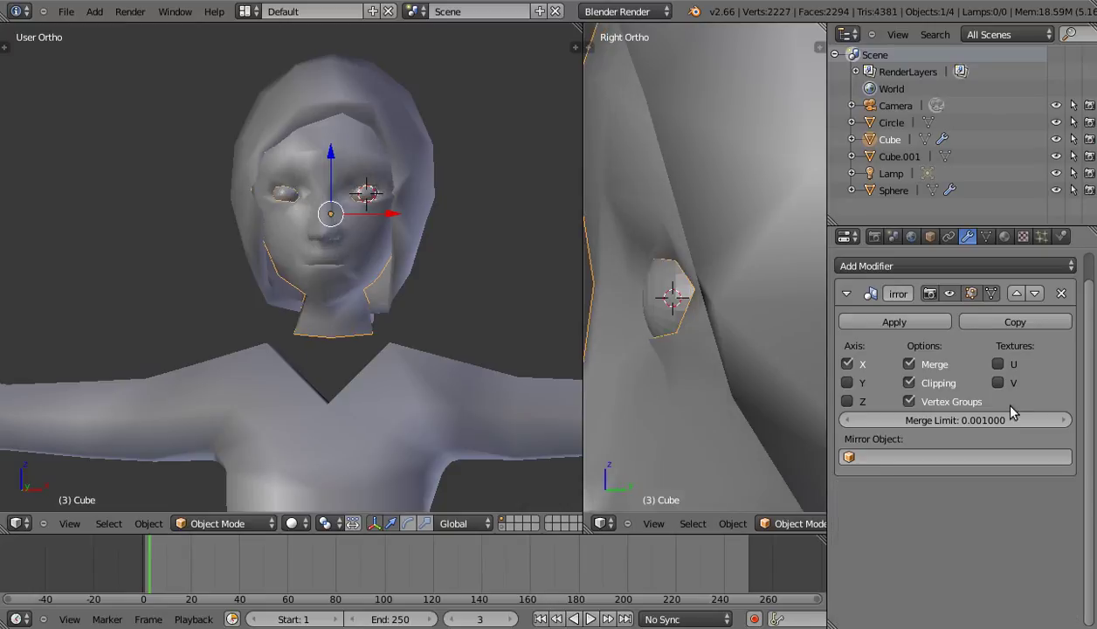
pyautogui.click(907, 320)
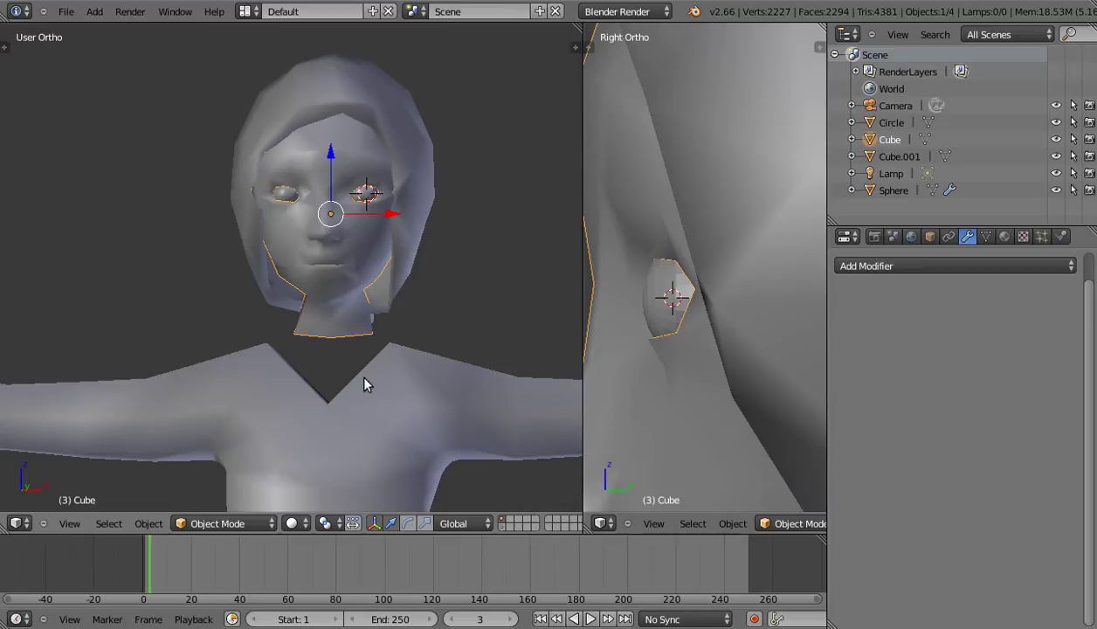
pyautogui.keyDown('shift'); pyautogui.rightClick(375, 408); pyautogui.keyUp('shift')
pyautogui.hotkey('ctrl', 'j')
pyautogui.hotkey('ctrl', 'z')
pyautogui.hotkey('ctrl', 'shift', 'z')
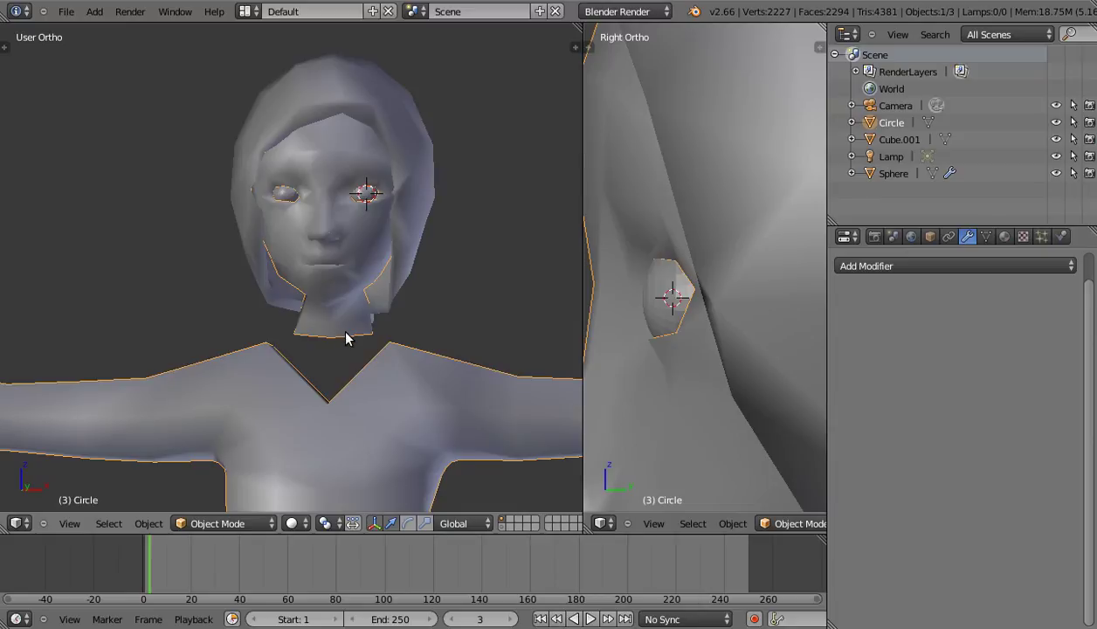
pyautogui.press('Tab')
# Move a chest vertex up toward the neck from the side view.
pyautogui.moveTo(350, 357)
pyautogui.mouseDown(button='middle')
pyautogui.moveTo(360, 333)
pyautogui.moveTo(296, 358)
pyautogui.moveTo(244, 325)
pyautogui.moveTo(263, 333)
pyautogui.moveTo(304, 320)
pyautogui.moveTo(325, 359)
pyautogui.moveTo(263, 367)
pyautogui.moveTo(269, 395)
pyautogui.mouseUp(button='middle')
pyautogui.scroll(2, 288, 342)
pyautogui.scroll(2, 210, 329)
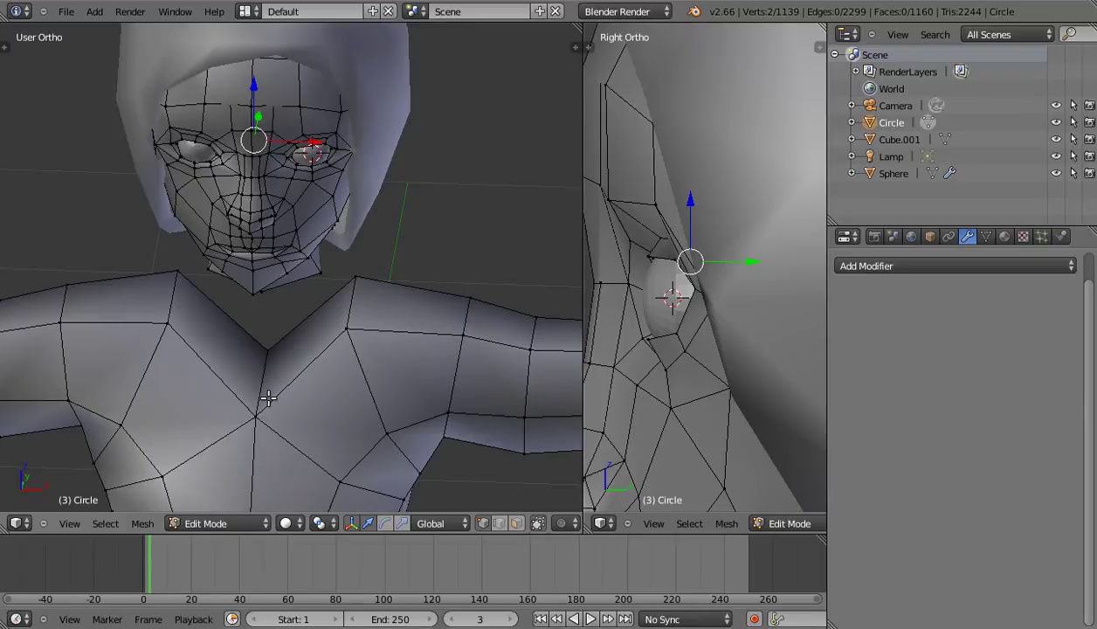
pyautogui.hotkey('ctrl', 'Tab')
pyautogui.click(255, 395)
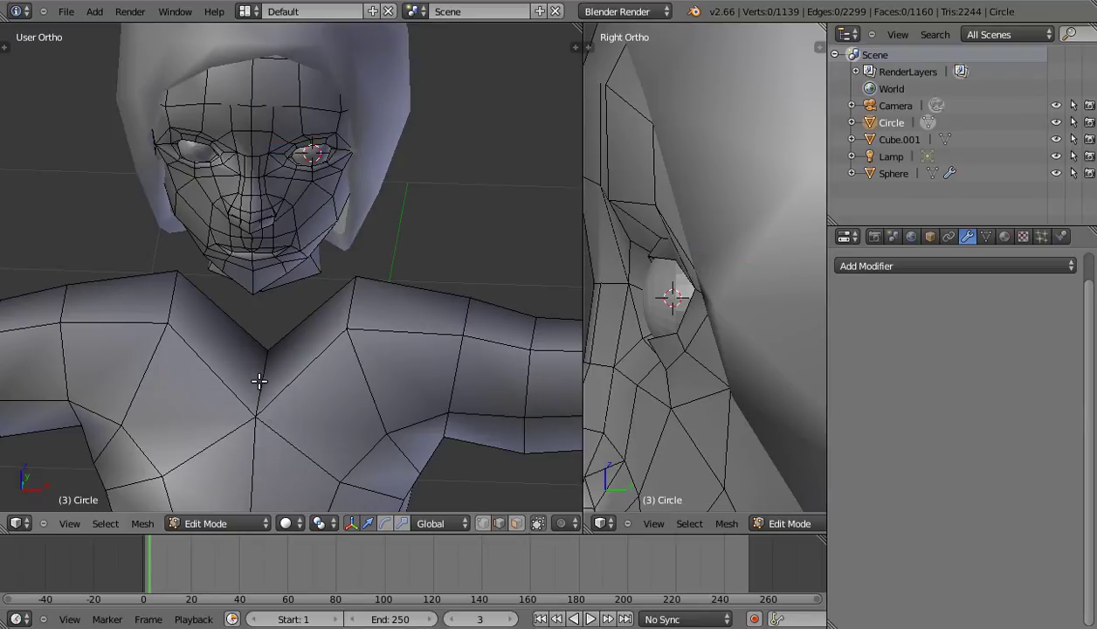
pyautogui.press('KP_3')
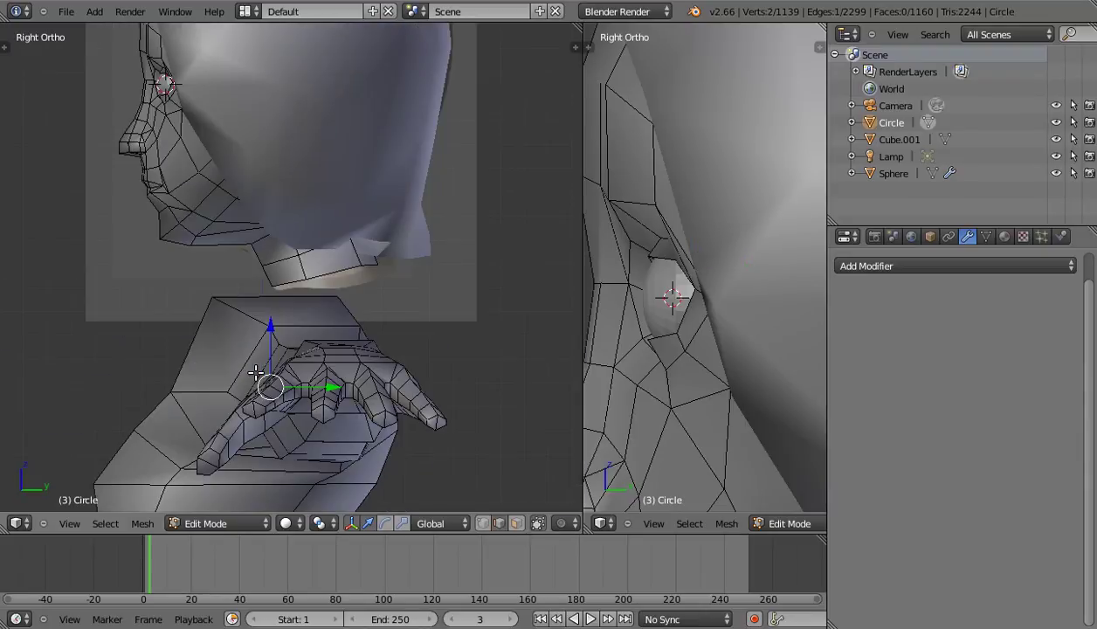
pyautogui.moveTo(257, 373); pyautogui.dragTo(316, 423, button='middle')
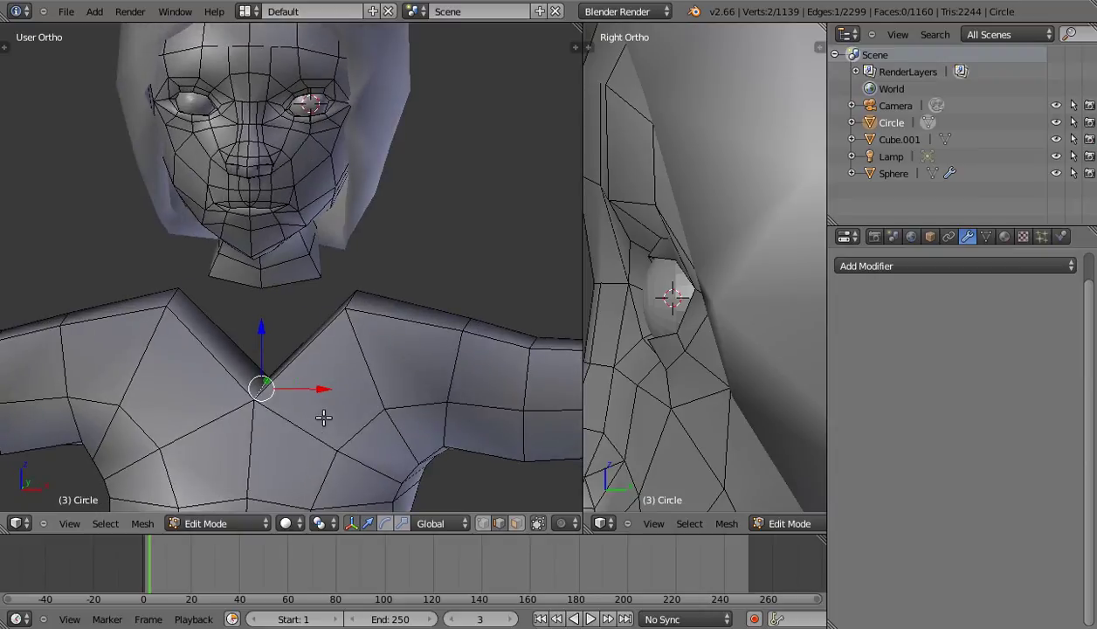
pyautogui.press('g')
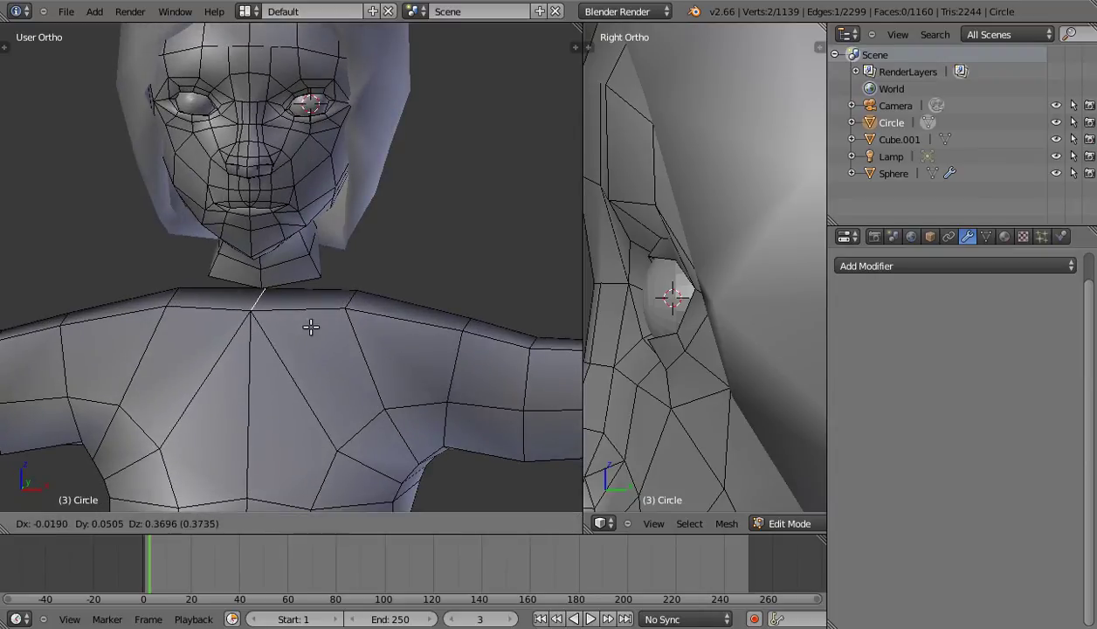
pyautogui.click(314, 340)
# In vertex select mode, pick a vertex at the neck base and nudge it into place.
pyautogui.moveTo(313, 340)
pyautogui.mouseDown(button='middle')
pyautogui.moveTo(304, 358)
pyautogui.moveTo(207, 365)
pyautogui.moveTo(162, 342)
pyautogui.moveTo(196, 360)
pyautogui.moveTo(189, 338)
pyautogui.moveTo(146, 337)
pyautogui.moveTo(188, 323)
pyautogui.mouseUp(button='middle')
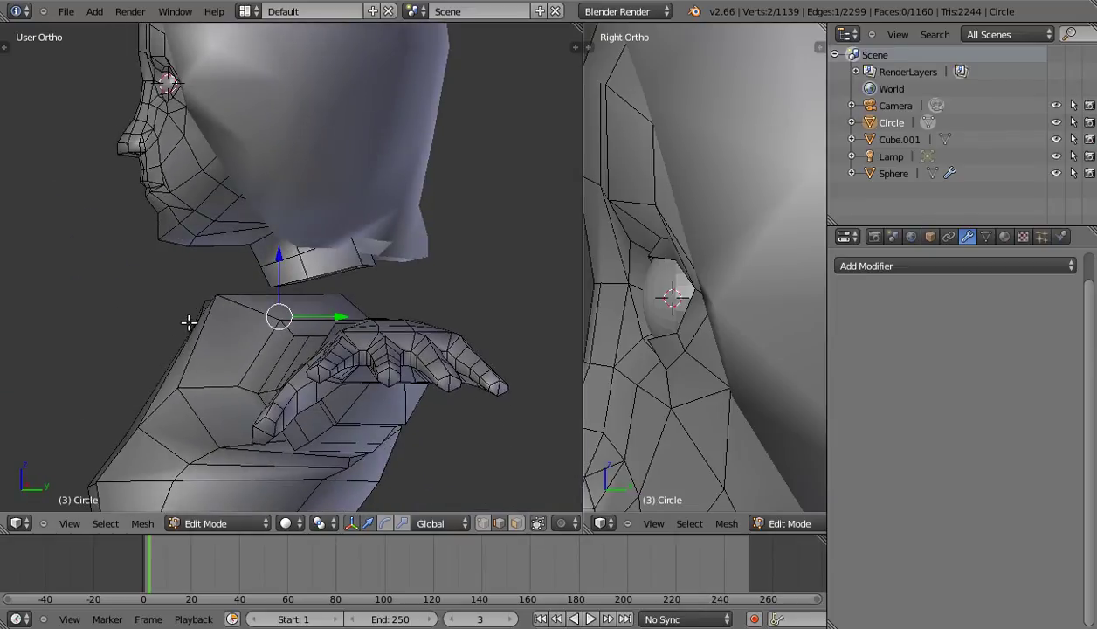
pyautogui.hotkey('ctrl', 'Tab')
pyautogui.click(267, 280)
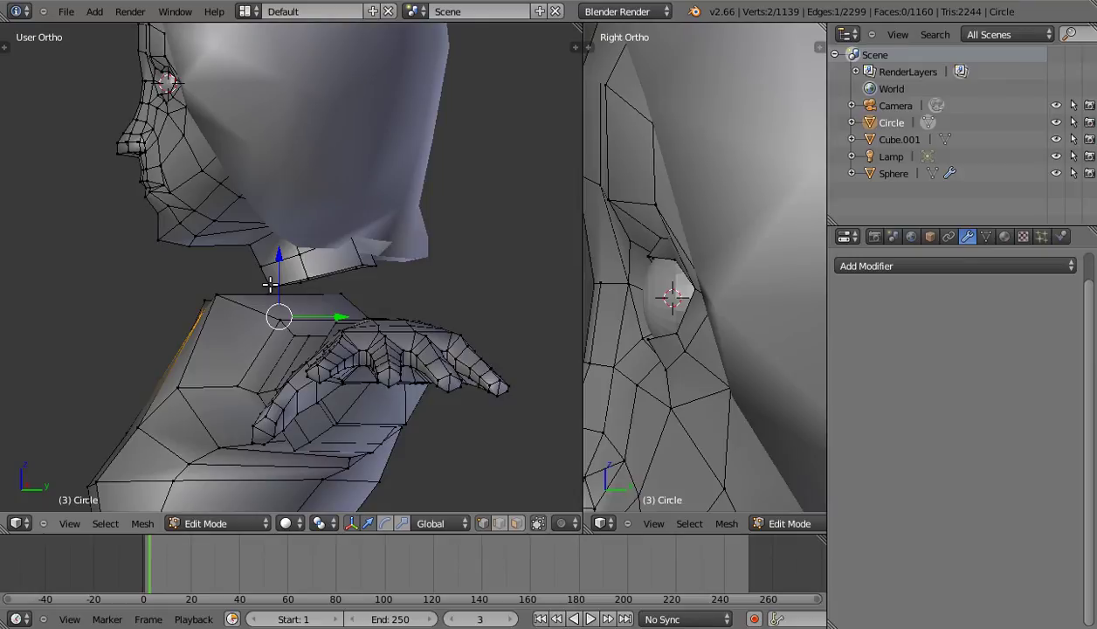
pyautogui.moveTo(248, 289); pyautogui.dragTo(245, 289, button='right')
pyautogui.rightClick(257, 264)
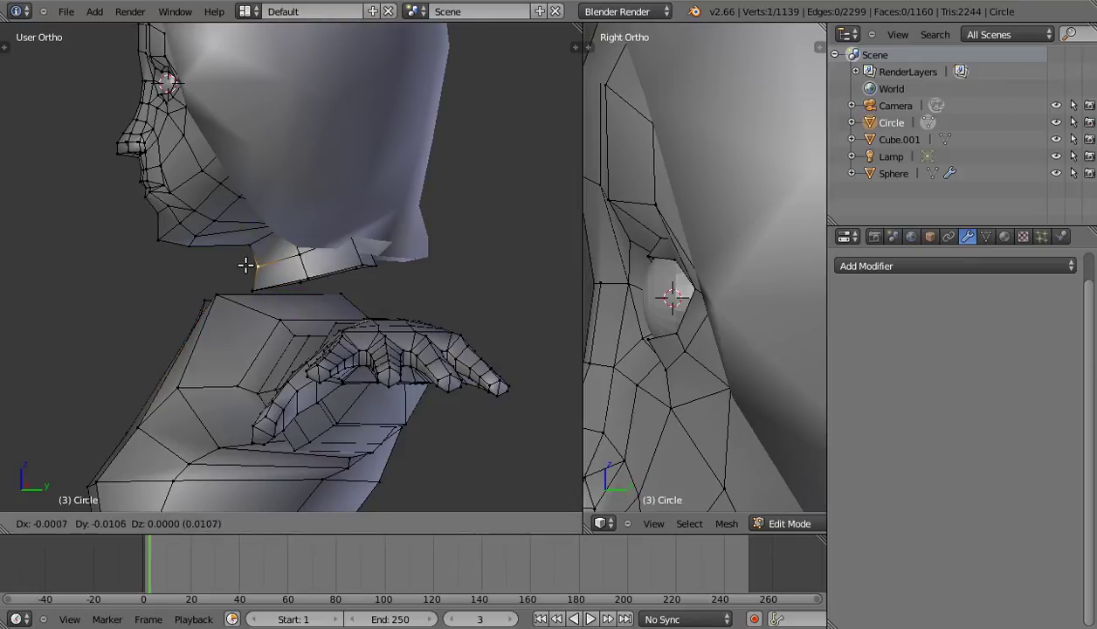
pyautogui.moveTo(286, 314)
pyautogui.mouseDown(button='middle')
pyautogui.moveTo(385, 325)
pyautogui.moveTo(252, 290)
pyautogui.moveTo(304, 343)
pyautogui.moveTo(283, 328)
pyautogui.mouseUp(button='middle')
pyautogui.moveTo(313, 281)
pyautogui.mouseDown(button='right')
pyautogui.moveTo(299, 286)
pyautogui.moveTo(307, 290)
pyautogui.mouseUp(button='right')
# Switch to edge select and select the stray edge at the neck base.
pyautogui.moveTo(308, 293)
pyautogui.mouseDown(button='middle')
pyautogui.moveTo(299, 325)
pyautogui.moveTo(315, 308)
pyautogui.moveTo(302, 325)
pyautogui.mouseUp(button='middle')
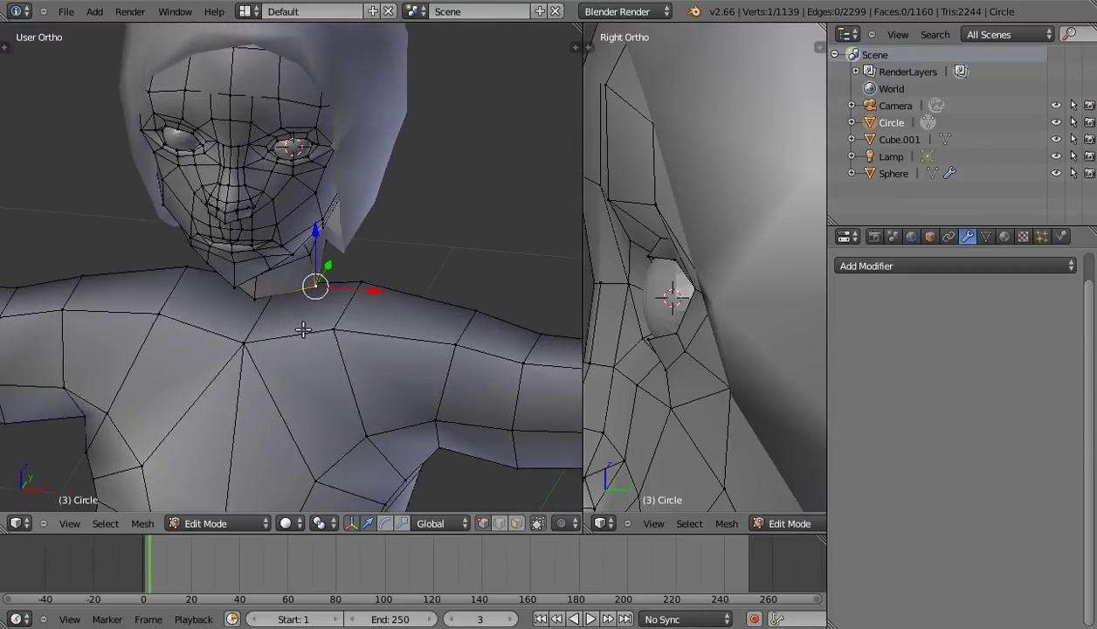
pyautogui.hotkey('ctrl', 'Tab')
pyautogui.click(251, 348)
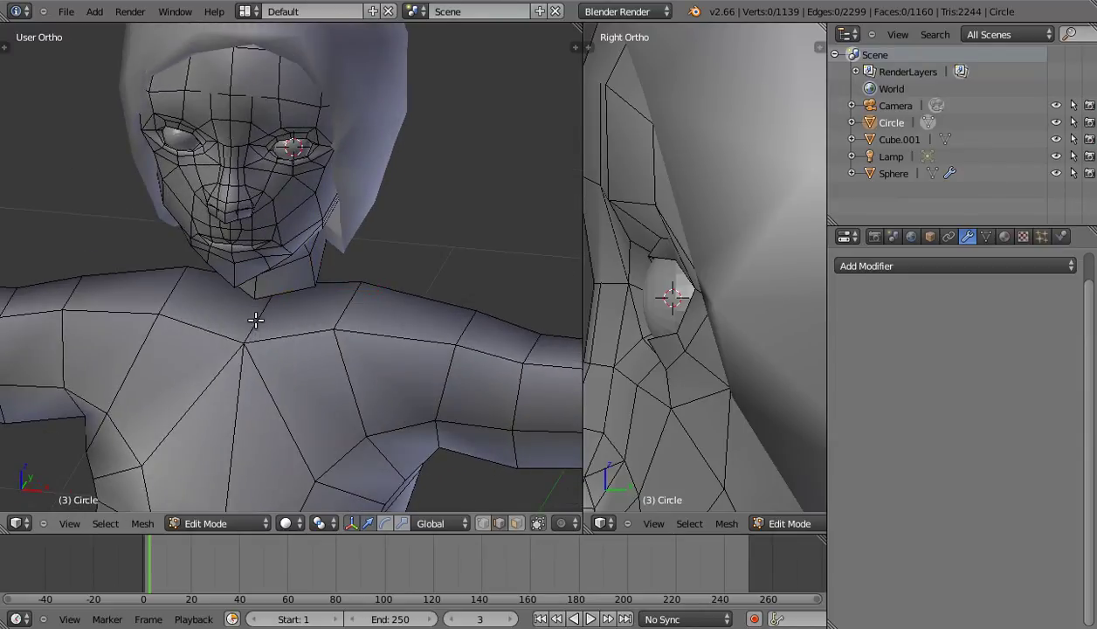
pyautogui.rightClick(256, 318)
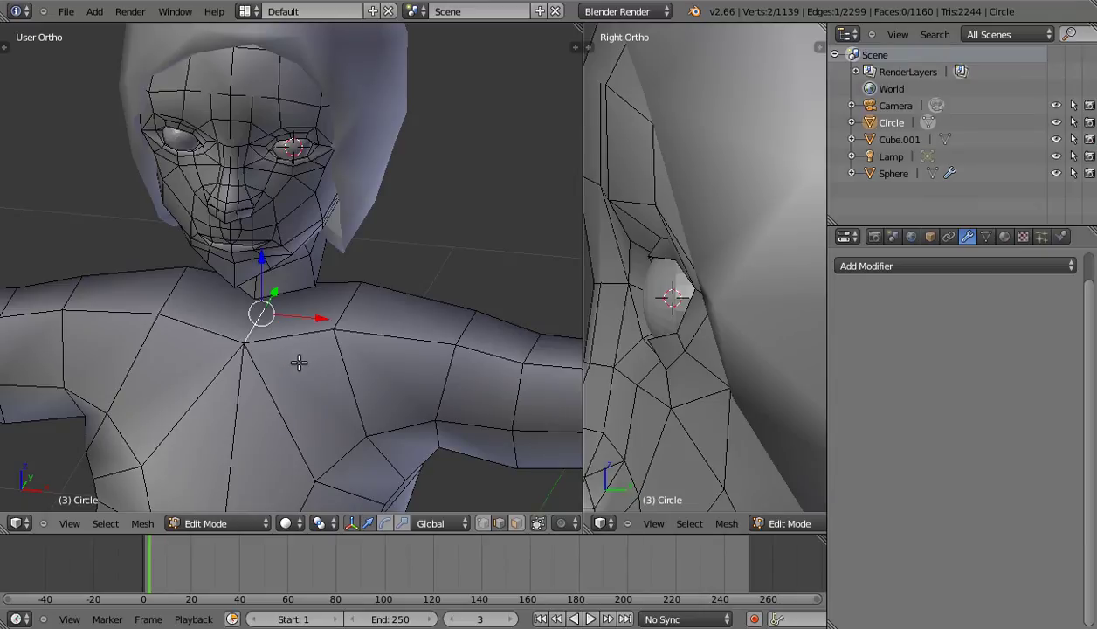
# Delete the stray neck edge using Only Edges & Faces, then switch to vertex selection.
pyautogui.press('x')
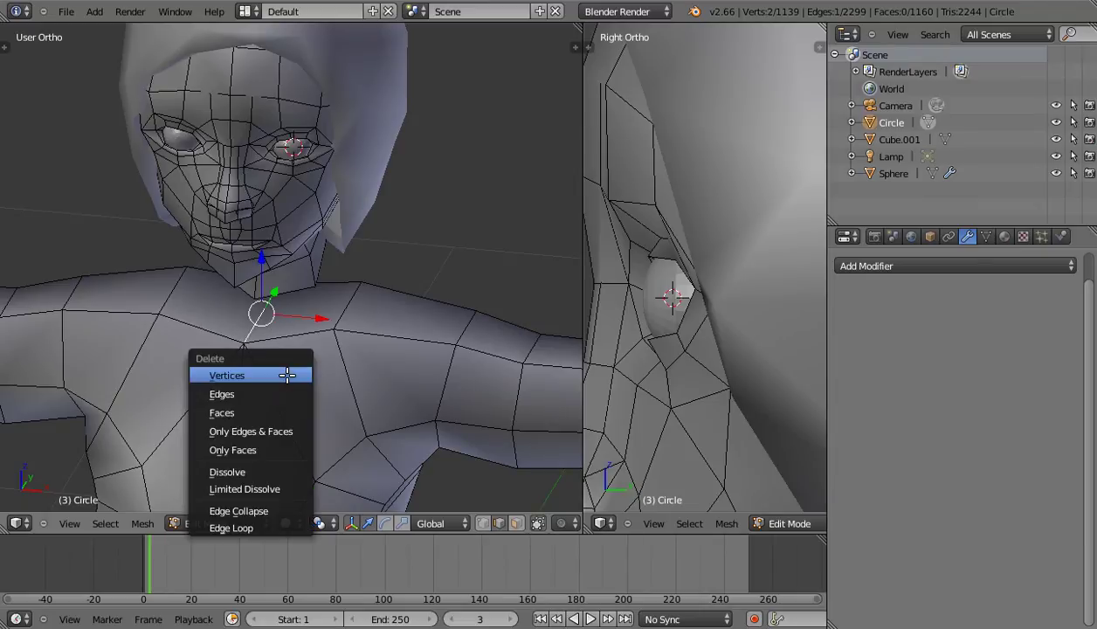
pyautogui.click(275, 425)
pyautogui.moveTo(288, 372)
pyautogui.mouseDown(button='middle')
pyautogui.moveTo(239, 349)
pyautogui.moveTo(274, 346)
pyautogui.mouseUp(button='middle')
pyautogui.hotkey('ctrl', 'Tab')
pyautogui.click(240, 337)
# Fill the first neck-to-shoulder gap with a face across four corner vertices.
pyautogui.rightClick(252, 294)
pyautogui.keyDown('shift'); pyautogui.rightClick(236, 333); pyautogui.keyUp('shift')
pyautogui.keyDown('shift'); pyautogui.rightClick(315, 288); pyautogui.keyUp('shift')
pyautogui.keyDown('shift'); pyautogui.rightClick(324, 319); pyautogui.keyUp('shift')
pyautogui.press('f')
# From a side view, bridge the gap below the chin edge with a new face.
pyautogui.moveTo(339, 350)
pyautogui.mouseDown(button='middle')
pyautogui.moveTo(284, 361)
pyautogui.moveTo(246, 345)
pyautogui.mouseUp(button='middle')
pyautogui.press('a')
pyautogui.rightClick(284, 285)
pyautogui.keyDown('shift'); pyautogui.rightClick(243, 312); pyautogui.keyUp('shift')
pyautogui.keyDown('shift'); pyautogui.rightClick(357, 302); pyautogui.keyUp('shift')
pyautogui.keyDown('shift'); pyautogui.rightClick(362, 262); pyautogui.keyUp('shift')
pyautogui.press('f')
# From the front, close the next neck gap with a four-vertex face.
pyautogui.moveTo(411, 320)
pyautogui.mouseDown(button='middle')
pyautogui.moveTo(257, 354)
pyautogui.moveTo(171, 311)
pyautogui.moveTo(251, 287)
pyautogui.mouseUp(button='middle')
pyautogui.rightClick(288, 260)
pyautogui.keyDown('shift'); pyautogui.rightClick(336, 260); pyautogui.keyUp('shift')
pyautogui.keyDown('shift'); pyautogui.rightClick(229, 304); pyautogui.keyUp('shift')
pyautogui.keyDown('shift'); pyautogui.rightClick(333, 315); pyautogui.keyUp('shift')
pyautogui.press('f')
# Fill another gap between neck and shoulder with a new four-vertex face.
pyautogui.moveTo(336, 321)
pyautogui.mouseDown(button='middle')
pyautogui.moveTo(260, 350)
pyautogui.moveTo(288, 262)
pyautogui.mouseUp(button='middle')
pyautogui.rightClick(289, 260)
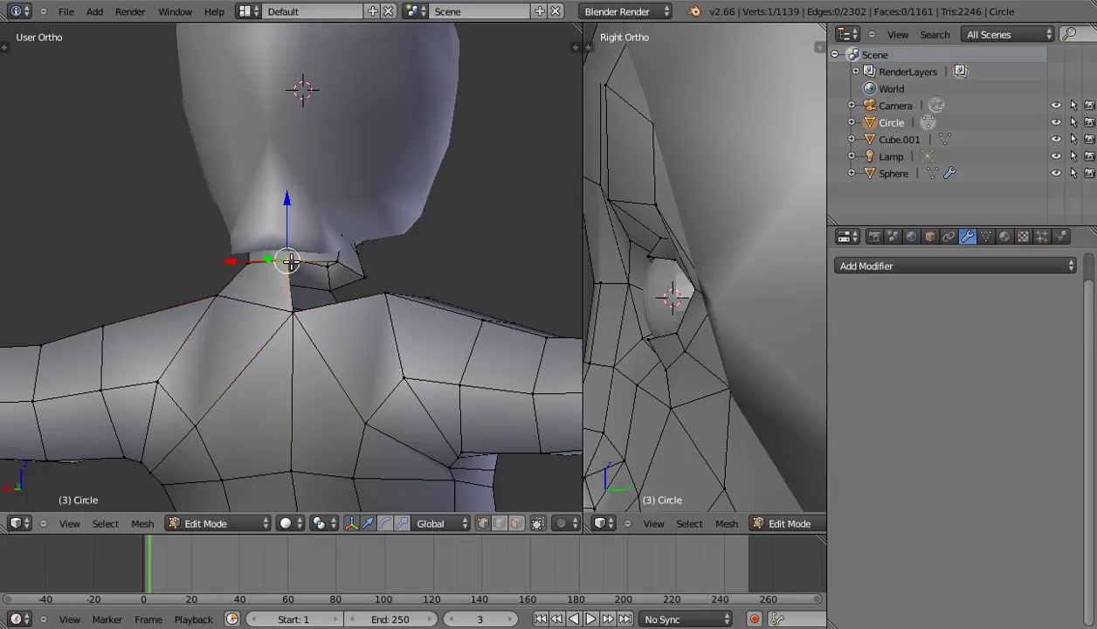
pyautogui.keyDown('shift'); pyautogui.rightClick(338, 260); pyautogui.keyUp('shift')
pyautogui.keyDown('shift'); pyautogui.rightClick(292, 312); pyautogui.keyUp('shift')
pyautogui.keyDown('shift'); pyautogui.rightClick(385, 297); pyautogui.keyUp('shift')
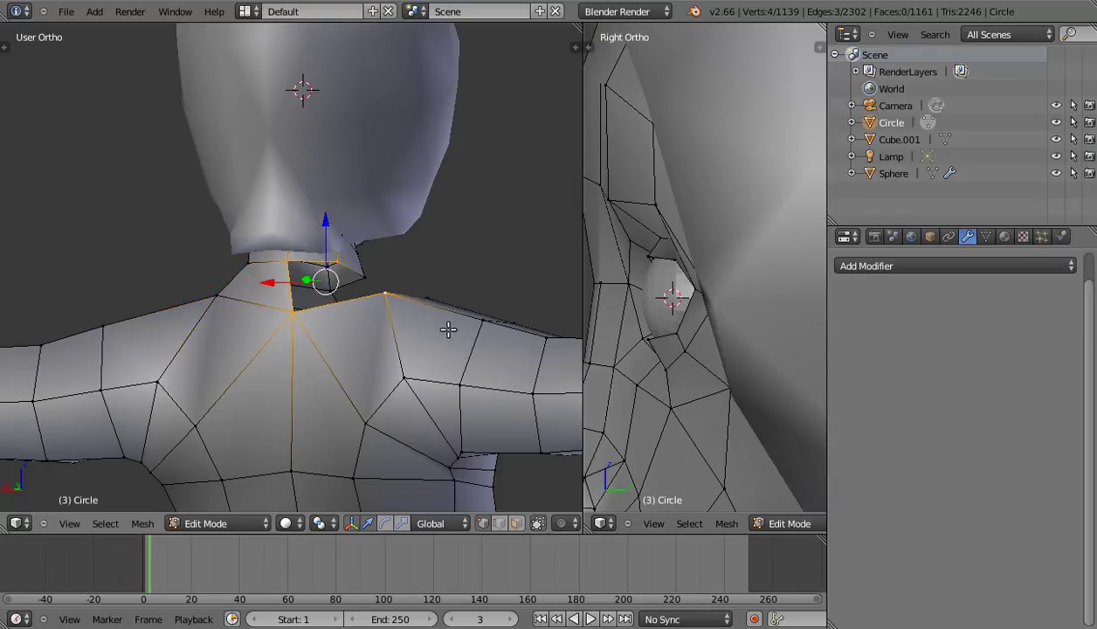
pyautogui.moveTo(448, 323); pyautogui.dragTo(398, 354, button='middle')
pyautogui.press('f')
# Adjust a front neck vertex and fill the adjoining gap with a face.
pyautogui.moveTo(262, 384)
pyautogui.mouseDown(button='middle')
pyautogui.moveTo(203, 377)
pyautogui.moveTo(206, 297)
pyautogui.mouseUp(button='middle')
pyautogui.rightClick(204, 297)
pyautogui.press('g')
pyautogui.click(204, 298)
pyautogui.keyDown('shift'); pyautogui.rightClick(177, 325); pyautogui.keyUp('shift')
pyautogui.keyDown('shift'); pyautogui.rightClick(264, 345); pyautogui.keyUp('shift')
pyautogui.keyDown('shift'); pyautogui.rightClick(263, 301); pyautogui.keyUp('shift')
pyautogui.press('f')
# Reposition a neck vertex several times, finally shifting it to the left.
pyautogui.moveTo(169, 344); pyautogui.dragTo(271, 297, button='middle')
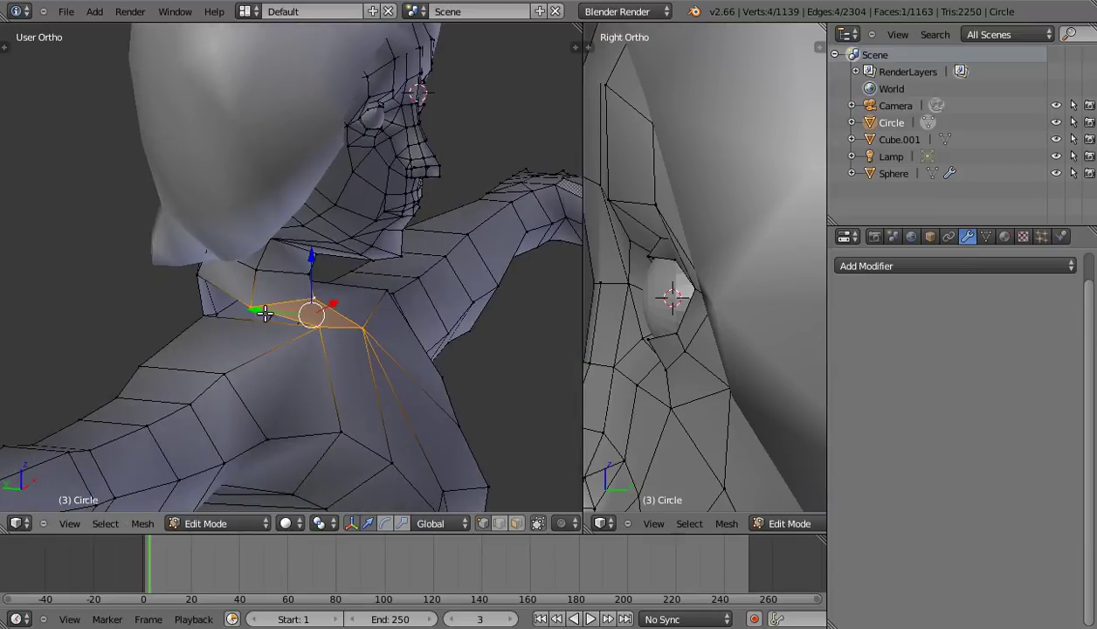
pyautogui.rightClick(271, 297)
pyautogui.press('g')
pyautogui.click(277, 293)
pyautogui.press('g')
pyautogui.click(258, 284)
pyautogui.press('g')
pyautogui.click(141, 275)
# Close the last neck gap with a face across the four neck vertices.
pyautogui.keyDown('shift'); pyautogui.rightClick(203, 322); pyautogui.keyUp('shift')
pyautogui.keyDown('shift'); pyautogui.rightClick(272, 297); pyautogui.keyUp('shift')
pyautogui.keyDown('shift'); pyautogui.rightClick(320, 327); pyautogui.keyUp('shift')
pyautogui.press('f')
pyautogui.moveTo(346, 357)
pyautogui.mouseDown(button='middle')
pyautogui.moveTo(294, 331)
pyautogui.moveTo(143, 306)
pyautogui.moveTo(73, 311)
pyautogui.mouseUp(button='middle')
# Hide the hair object Cube.001, then select the Circle body and enter Edit Mode.
pyautogui.press('Tab')
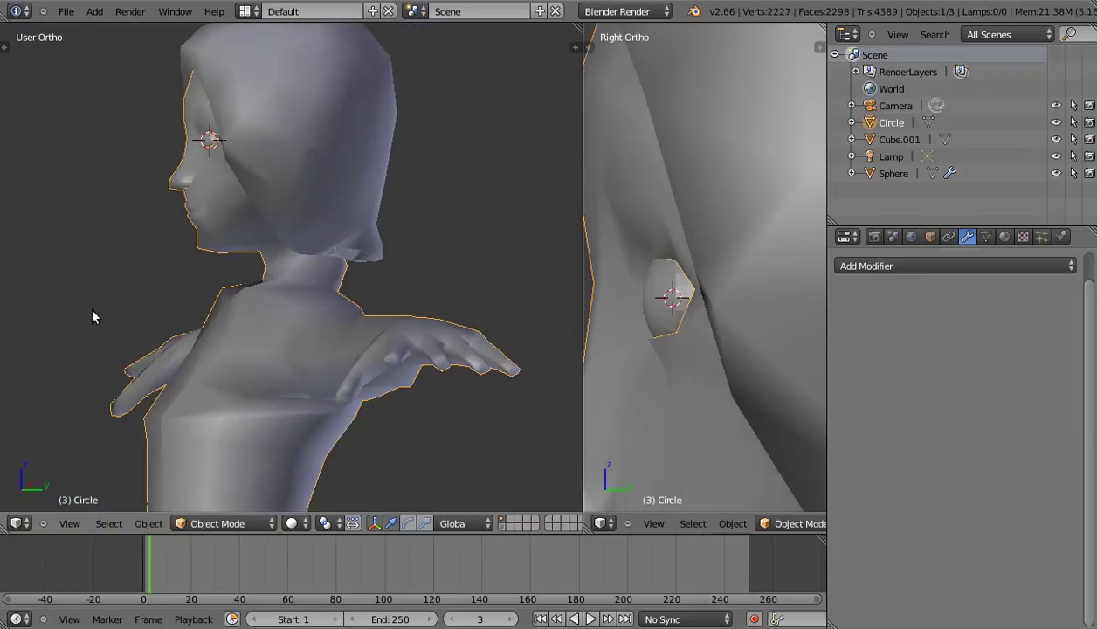
pyautogui.rightClick(283, 164)
pyautogui.press('h')
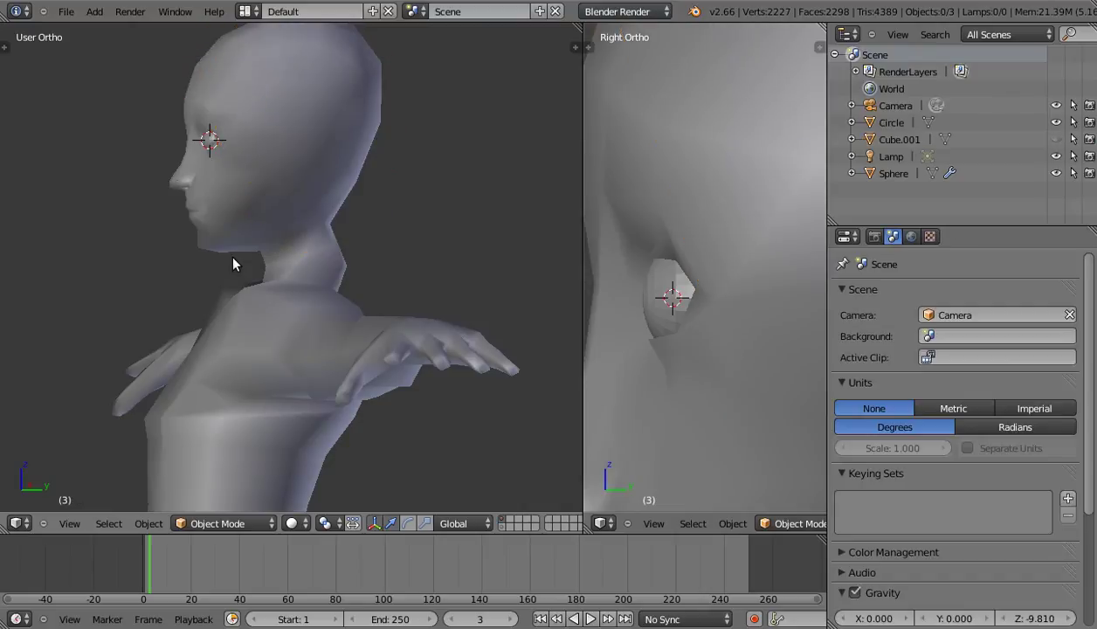
pyautogui.moveTo(233, 264); pyautogui.dragTo(297, 315, button='middle')
pyautogui.rightClick(316, 371)
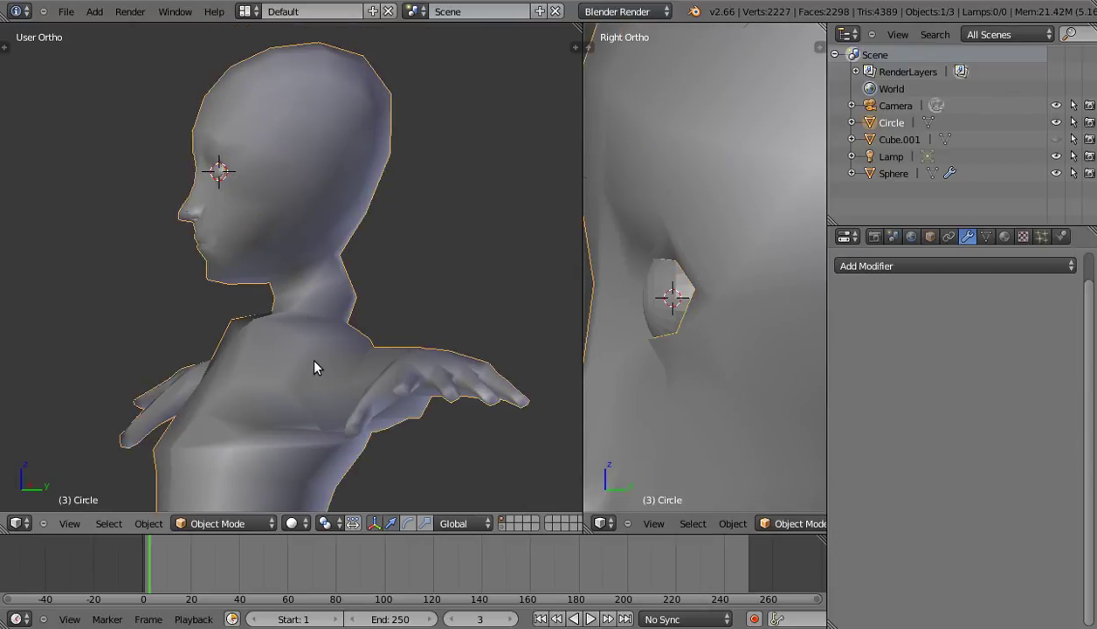
pyautogui.press('Tab')
# Raise a vertex at the back of the neck, refining its position several times.
pyautogui.scroll(2, 316, 348)
pyautogui.keyDown('shift'); pyautogui.moveTo(313, 351); pyautogui.dragTo(347, 301, button='middle'); pyautogui.keyUp('shift')
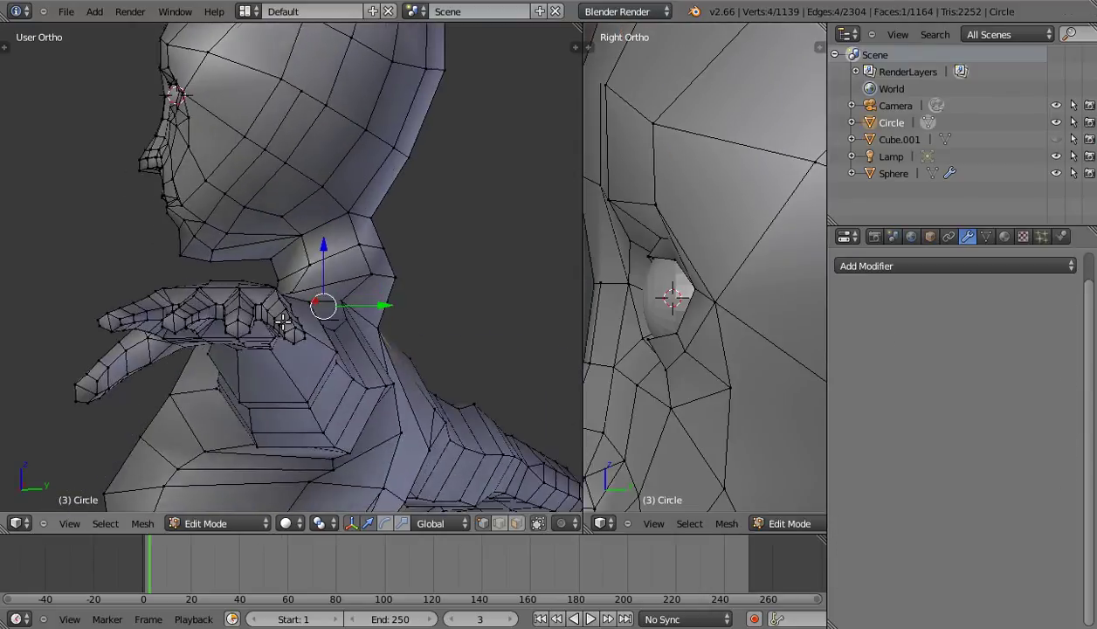
pyautogui.rightClick(362, 277)
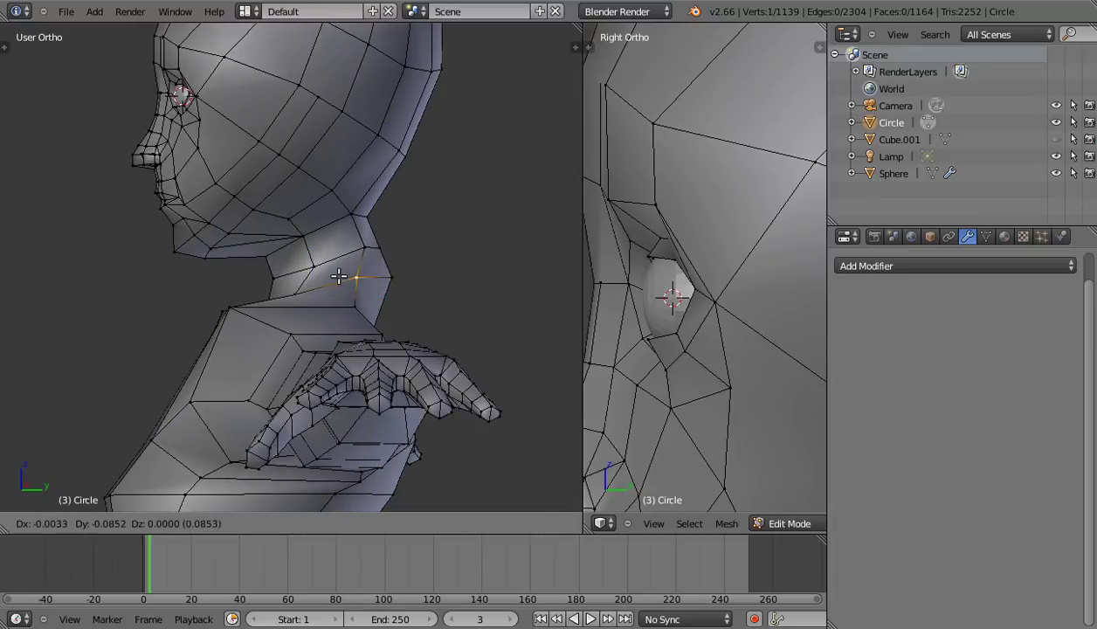
pyautogui.press('g')
pyautogui.press('Escape')
pyautogui.press('g')
pyautogui.click(341, 250)
pyautogui.press('g')
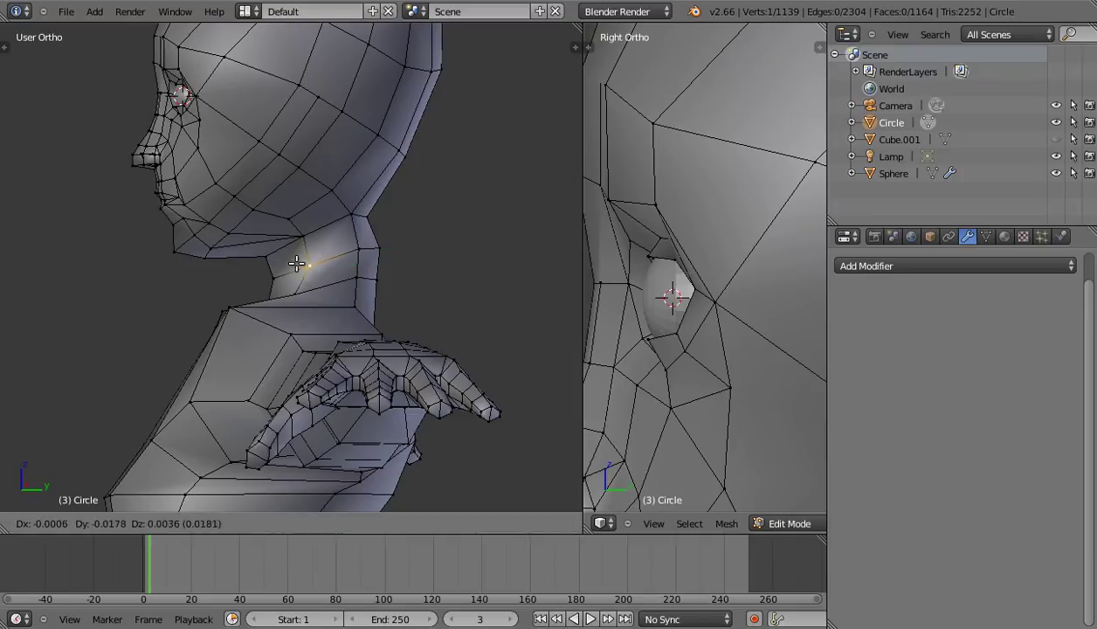
pyautogui.click(288, 263)
pyautogui.press('g')
pyautogui.click(353, 247)
# Pull the back-of-neck vertex further up toward the jaw.
pyautogui.press('g')
pyautogui.click(366, 234)
pyautogui.press('g')
pyautogui.click(372, 216)
pyautogui.press('g')
pyautogui.click(348, 213)
# In Right Ortho view, nudge a vertex at the base of the neck to smooth the join.
pyautogui.moveTo(359, 233)
pyautogui.mouseDown(button='middle')
pyautogui.moveTo(384, 225)
pyautogui.moveTo(390, 271)
pyautogui.moveTo(467, 289)
pyautogui.moveTo(312, 278)
pyautogui.moveTo(428, 268)
pyautogui.moveTo(391, 294)
pyautogui.moveTo(360, 294)
pyautogui.moveTo(372, 333)
pyautogui.mouseUp(button='middle')
pyautogui.press('KP_3')
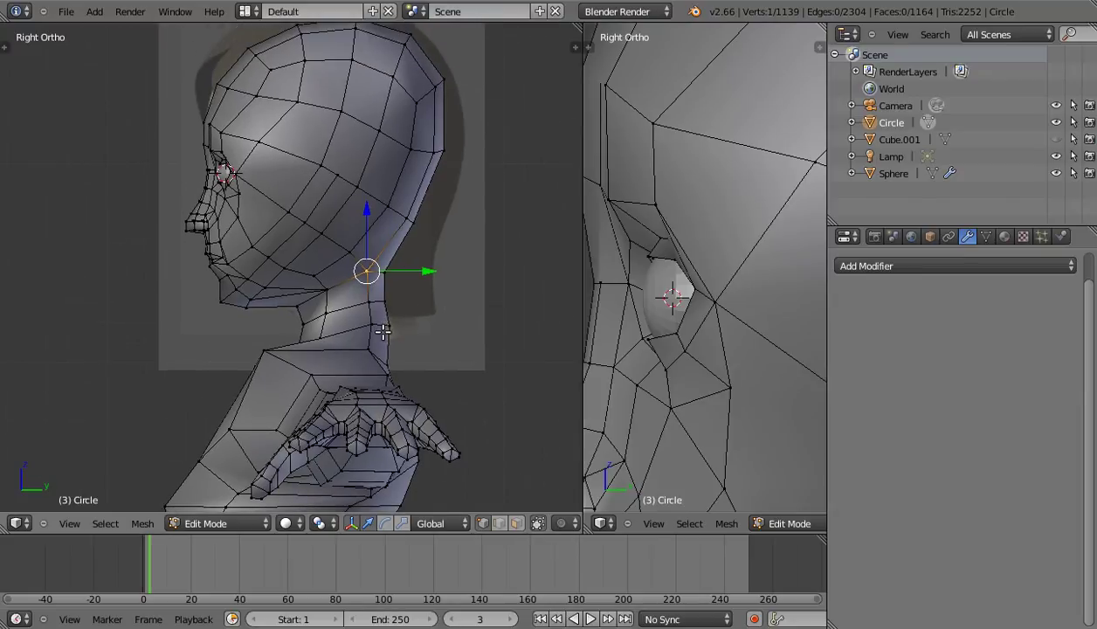
pyautogui.scroll(-2, 378, 329)
pyautogui.scroll(2, 369, 334)
pyautogui.moveTo(393, 364); pyautogui.dragTo(403, 360, button='right')
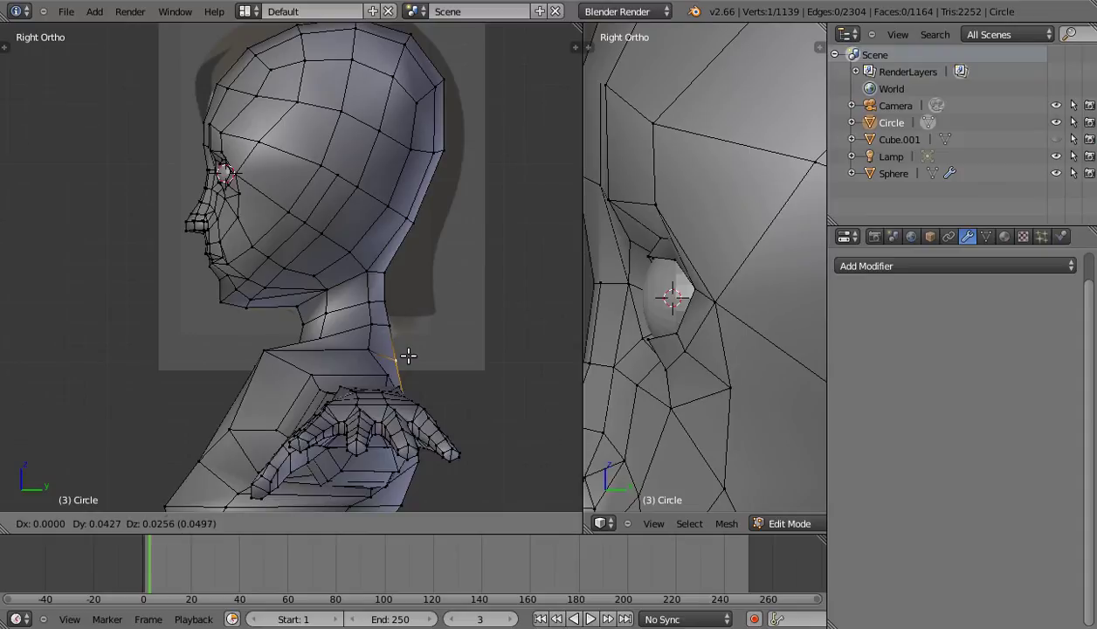
pyautogui.scroll(-1, 404, 360)
pyautogui.moveTo(403, 359)
pyautogui.keyDown('shift'); pyautogui.mouseDown(button='middle')
pyautogui.moveTo(367, 338)
pyautogui.moveTo(357, 362)
pyautogui.moveTo(358, 344)
pyautogui.mouseUp(button='middle'); pyautogui.keyUp('shift')
pyautogui.press('g')
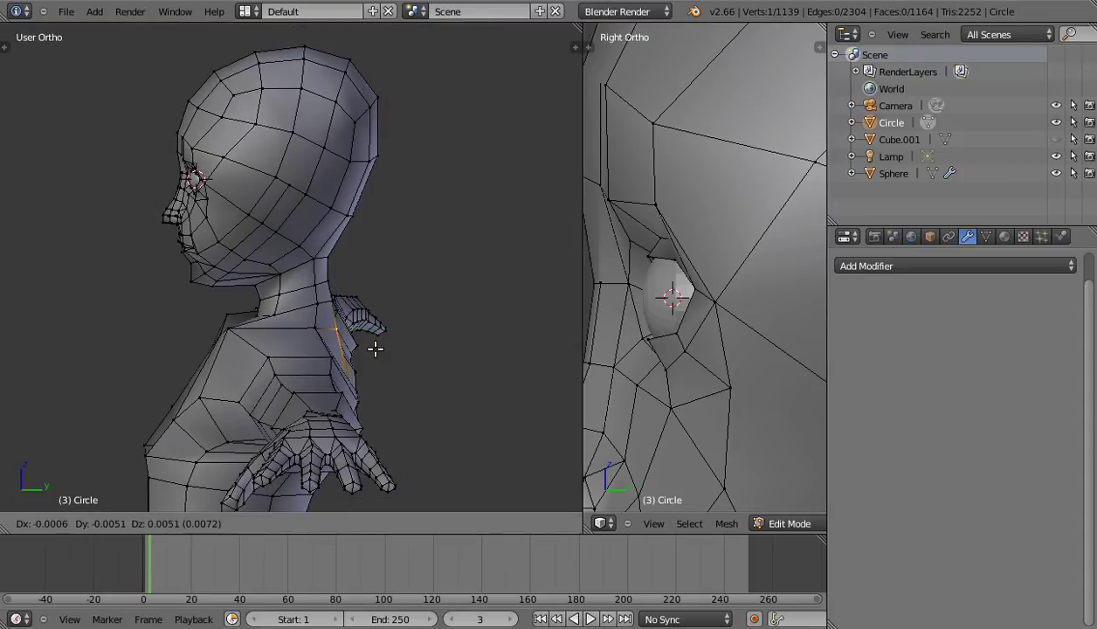
pyautogui.click(385, 345)
pyautogui.moveTo(384, 345)
pyautogui.mouseDown(button='middle')
pyautogui.moveTo(240, 357)
pyautogui.moveTo(342, 323)
pyautogui.moveTo(276, 325)
pyautogui.moveTo(240, 341)
pyautogui.mouseUp(button='middle')
# Move the selected neck vertices into line, checking from back, side and front views.
pyautogui.press('g')
pyautogui.click(345, 324)
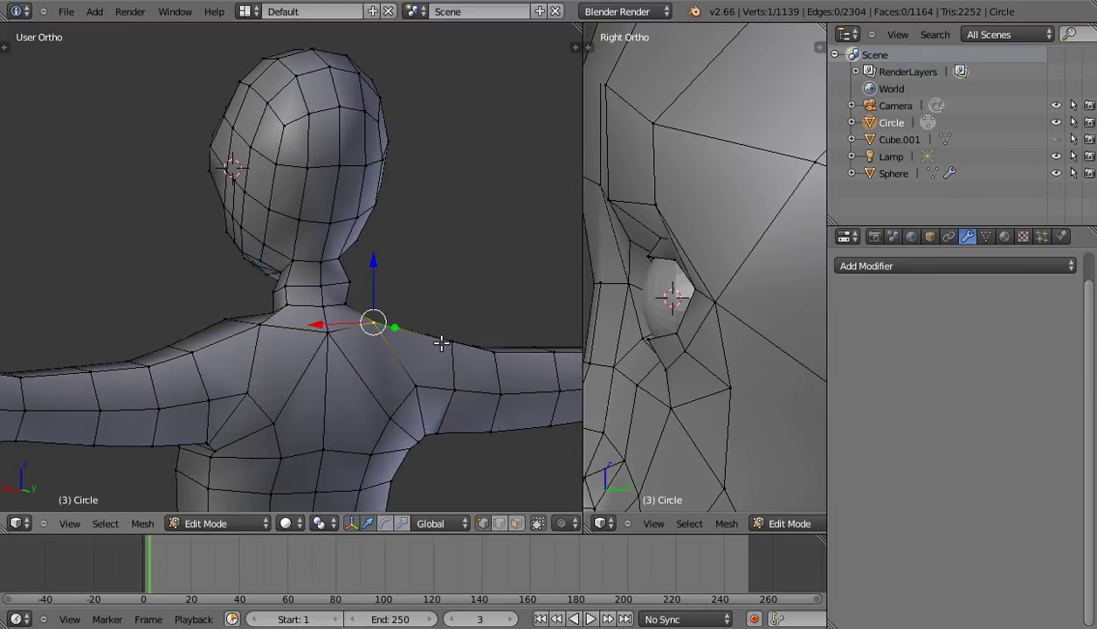
pyautogui.moveTo(440, 343); pyautogui.dragTo(267, 368, button='middle')
pyautogui.press('g')
pyautogui.click(264, 316)
pyautogui.moveTo(260, 337)
pyautogui.mouseDown(button='middle')
pyautogui.moveTo(465, 338)
pyautogui.moveTo(255, 363)
pyautogui.mouseUp(button='middle')
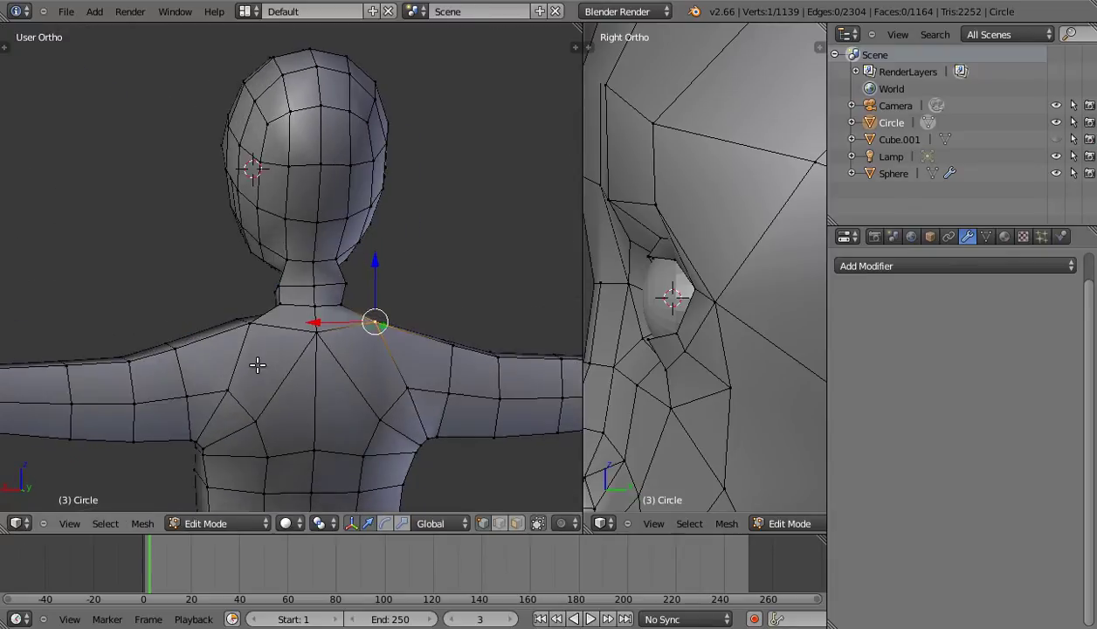
pyautogui.press('g')
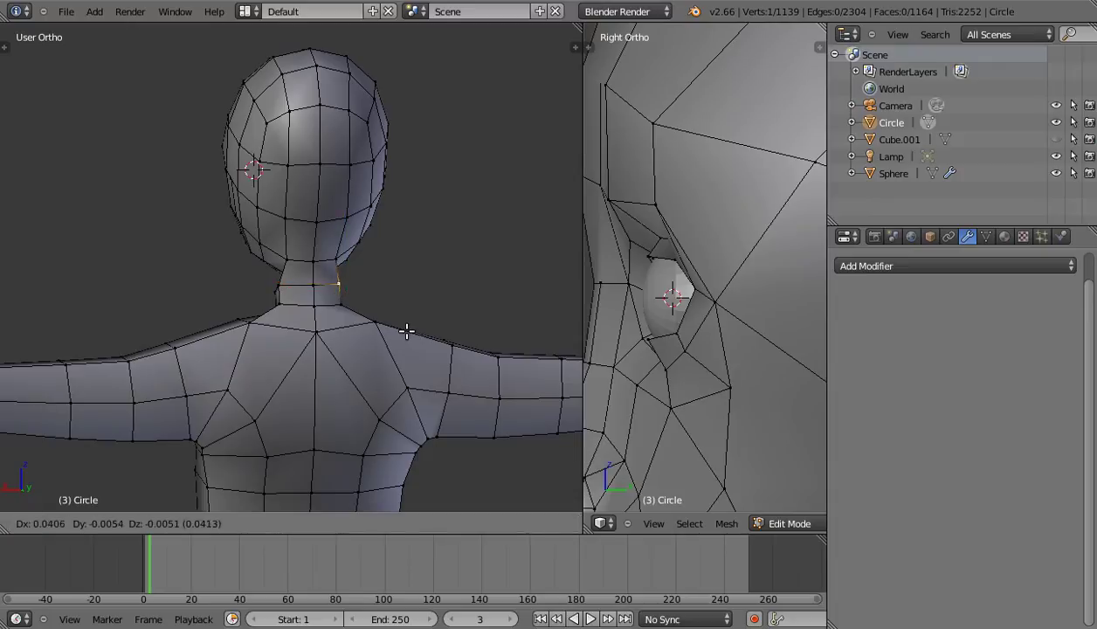
pyautogui.click(410, 330)
# Reposition the vertices on the left side of the neck.
pyautogui.rightClick(284, 284)
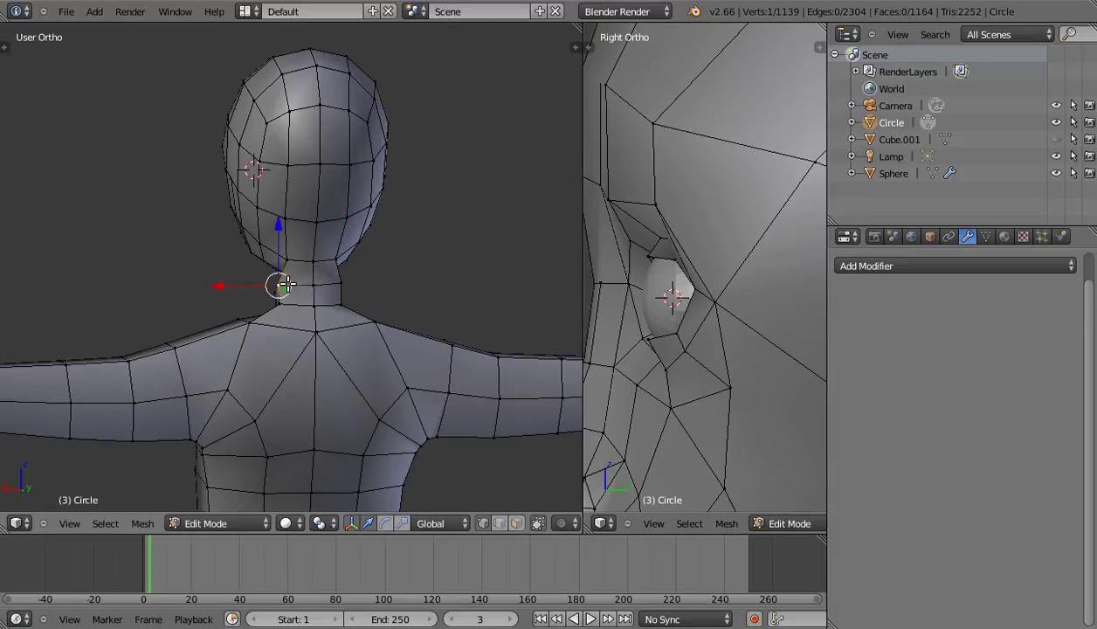
pyautogui.press('g')
pyautogui.rightClick(298, 307)
pyautogui.moveTo(297, 307)
pyautogui.mouseDown(button='middle')
pyautogui.moveTo(349, 320)
pyautogui.moveTo(425, 318)
pyautogui.moveTo(397, 331)
pyautogui.moveTo(298, 301)
pyautogui.moveTo(317, 334)
pyautogui.mouseUp(button='middle')
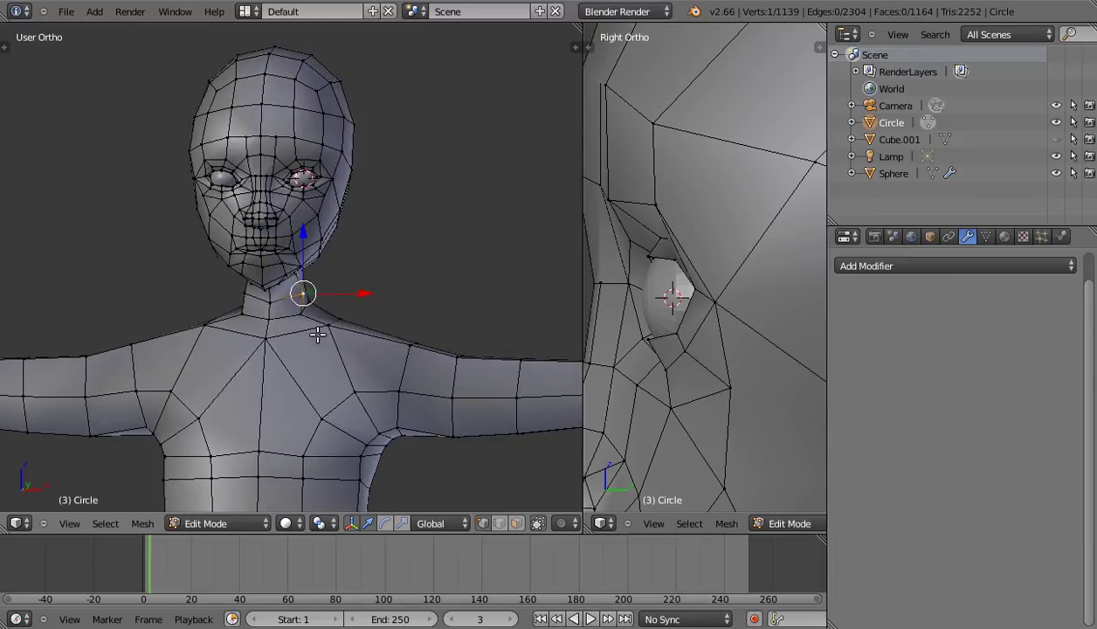
pyautogui.press('g')
pyautogui.rightClick(318, 341)
pyautogui.rightClick(247, 292)
pyautogui.press('g')
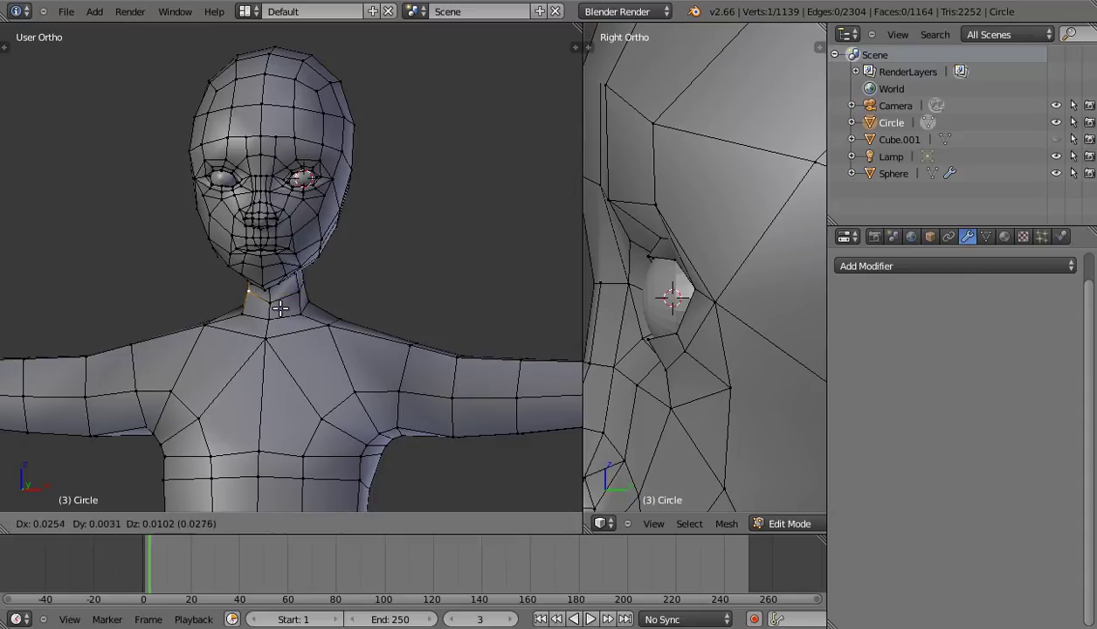
pyautogui.rightClick(279, 308)
# Inspect the neck from the side, trying and cancelling further moves of the selected vertex.
pyautogui.moveTo(250, 324)
pyautogui.mouseDown(button='middle')
pyautogui.moveTo(388, 326)
pyautogui.moveTo(185, 340)
pyautogui.moveTo(88, 335)
pyautogui.moveTo(55, 318)
pyautogui.moveTo(267, 330)
pyautogui.mouseUp(button='middle')
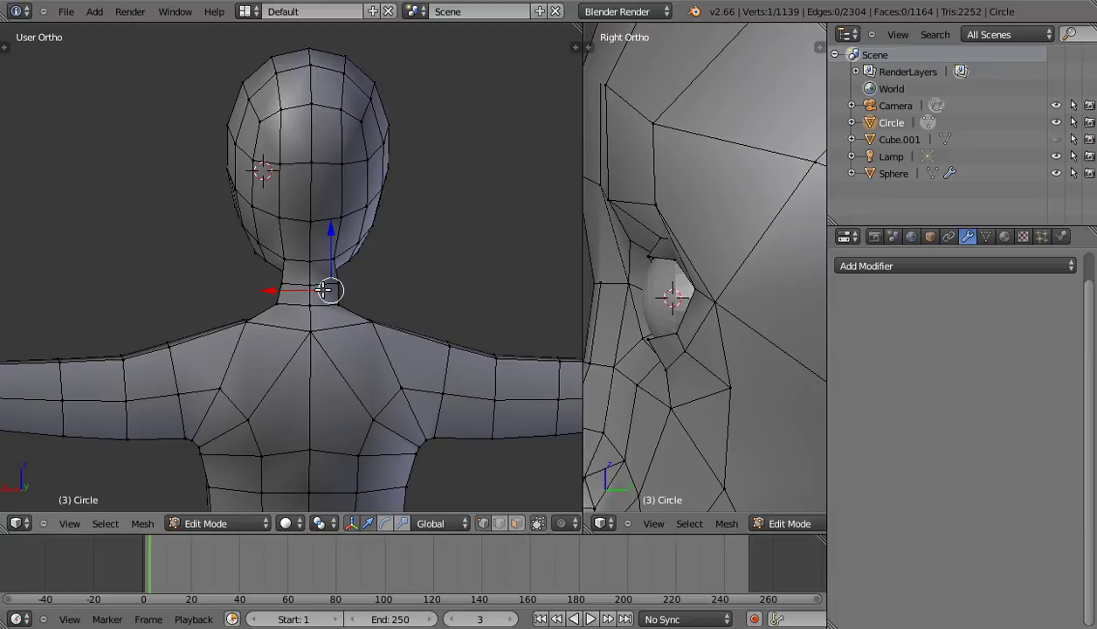
pyautogui.press('g')
pyautogui.rightClick(381, 310)
pyautogui.press('g')
pyautogui.rightClick(381, 310)
pyautogui.moveTo(381, 310)
pyautogui.mouseDown(button='middle')
pyautogui.moveTo(436, 306)
pyautogui.moveTo(458, 321)
pyautogui.moveTo(279, 337)
pyautogui.mouseUp(button='middle')
# Adjust the shoulder and chest vertices to smooth the neck-to-shoulder curve.
pyautogui.rightClick(306, 322)
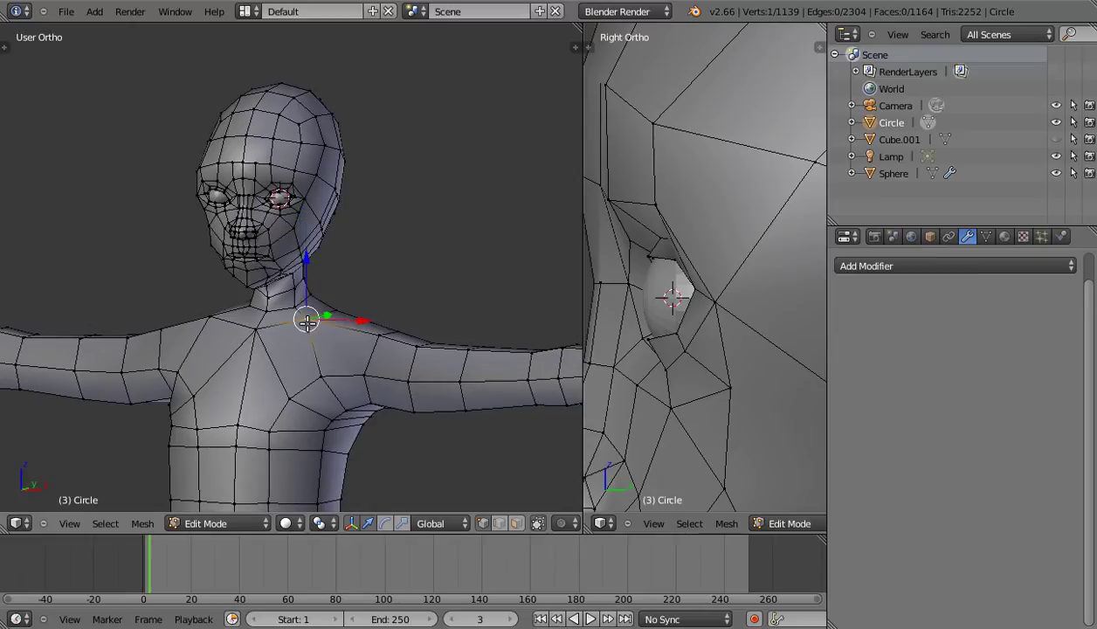
pyautogui.press('g')
pyautogui.rightClick(350, 368)
pyautogui.rightClick(214, 317)
pyautogui.press('g')
pyautogui.click(222, 341)
pyautogui.rightClick(261, 337)
pyautogui.press('g')
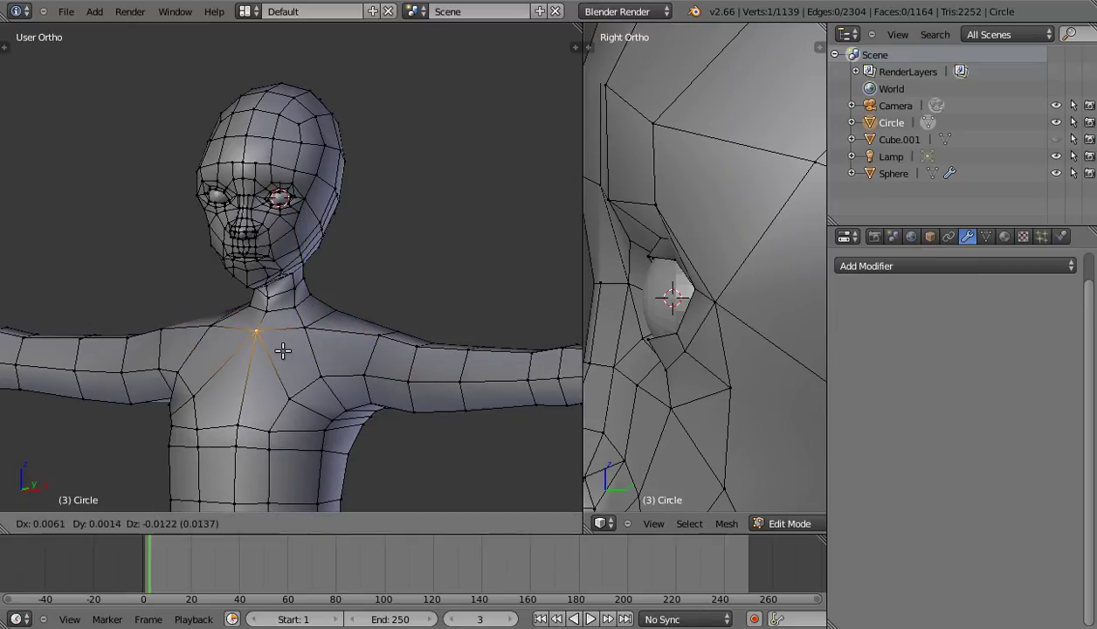
pyautogui.click(284, 352)
# Zoom in and switch between front and right side views to inspect the neck and face.
pyautogui.scroll(-3, 262, 353)
pyautogui.moveTo(242, 358); pyautogui.dragTo(291, 369, button='middle')
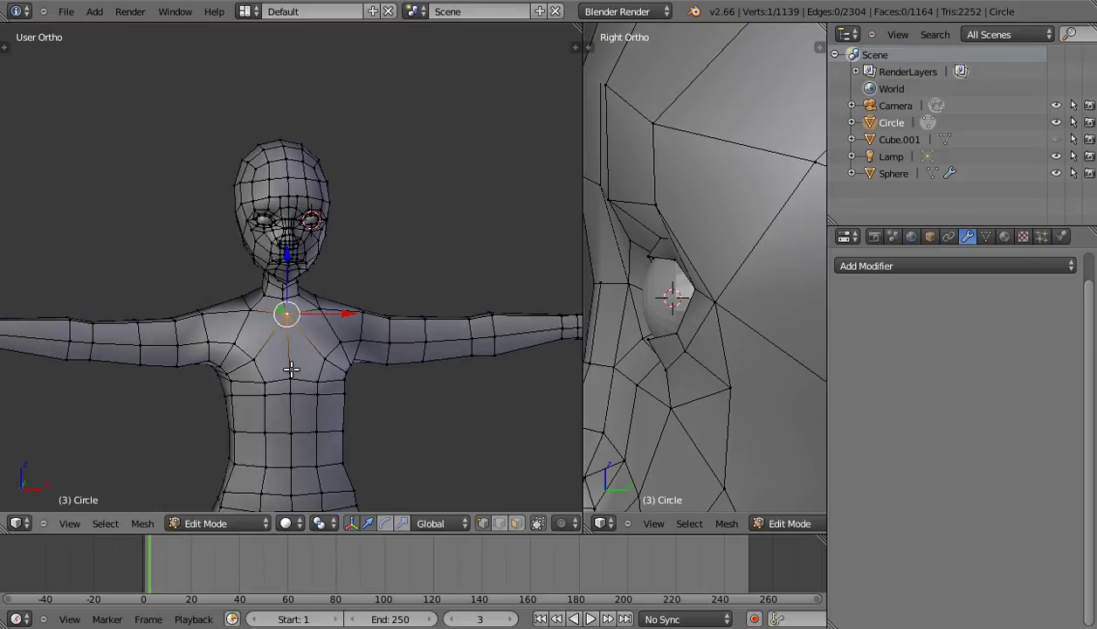
pyautogui.press('KP_1')
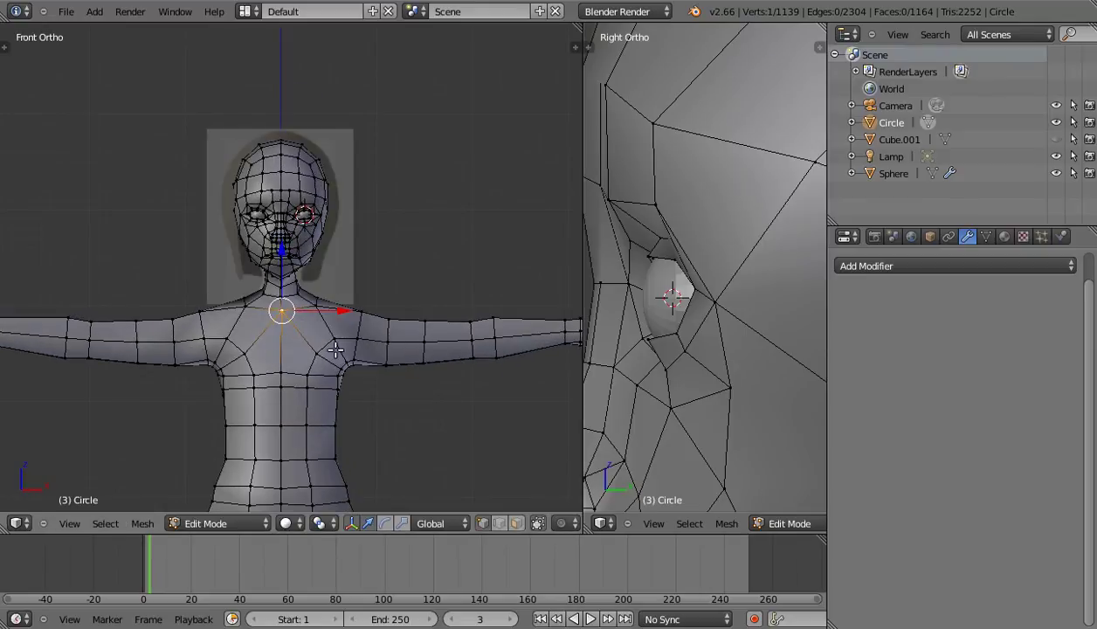
pyautogui.scroll(1, 323, 342)
pyautogui.scroll(4, 318, 332)
pyautogui.scroll(2, 318, 333)
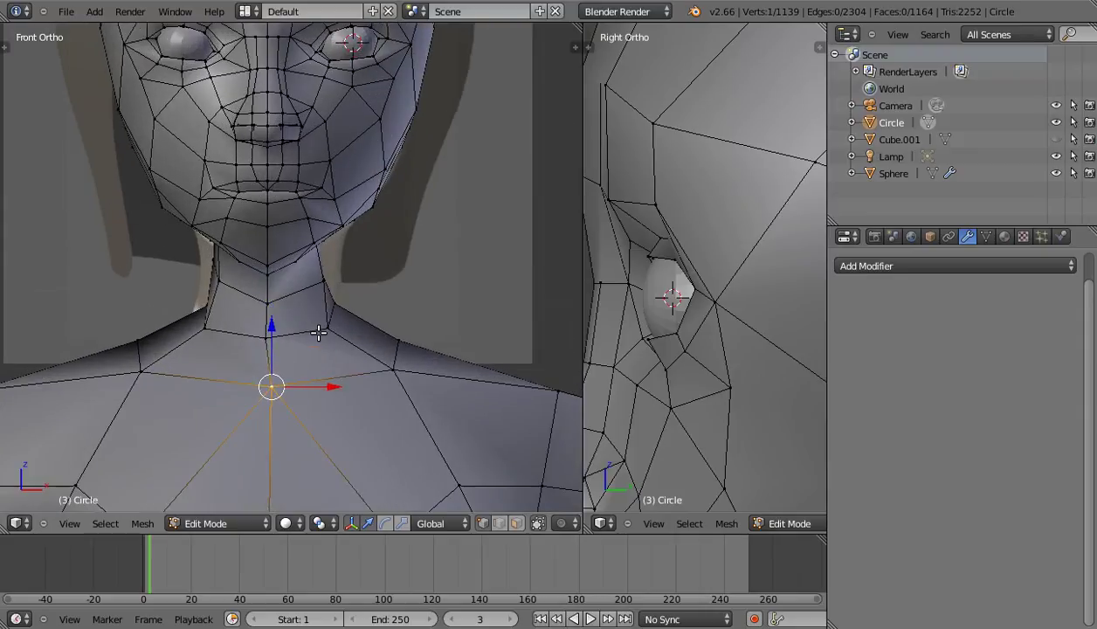
pyautogui.moveTo(318, 333); pyautogui.dragTo(311, 313, button='middle')
pyautogui.press('KP_3')
pyautogui.press('KP_1')
pyautogui.moveTo(313, 306); pyautogui.dragTo(297, 250, button='middle')
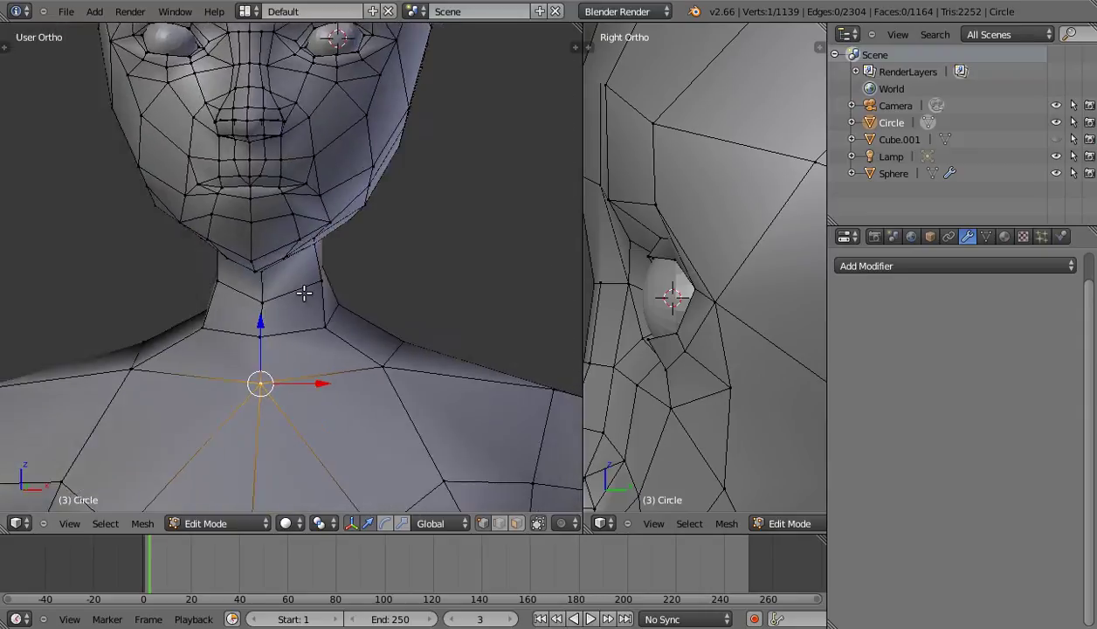
# Shift the two adjacent jaw vertices sideways in front view.
pyautogui.rightClick(326, 229)
pyautogui.keyDown('shift'); pyautogui.rightClick(310, 238); pyautogui.keyUp('shift')
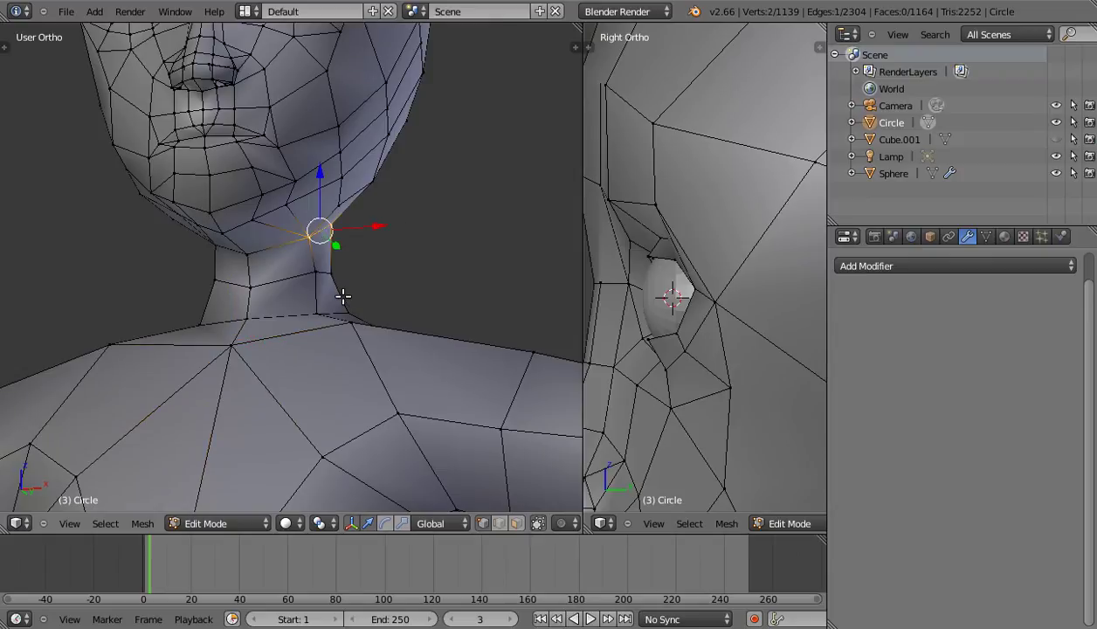
pyautogui.press('KP_1')
pyautogui.press('g')
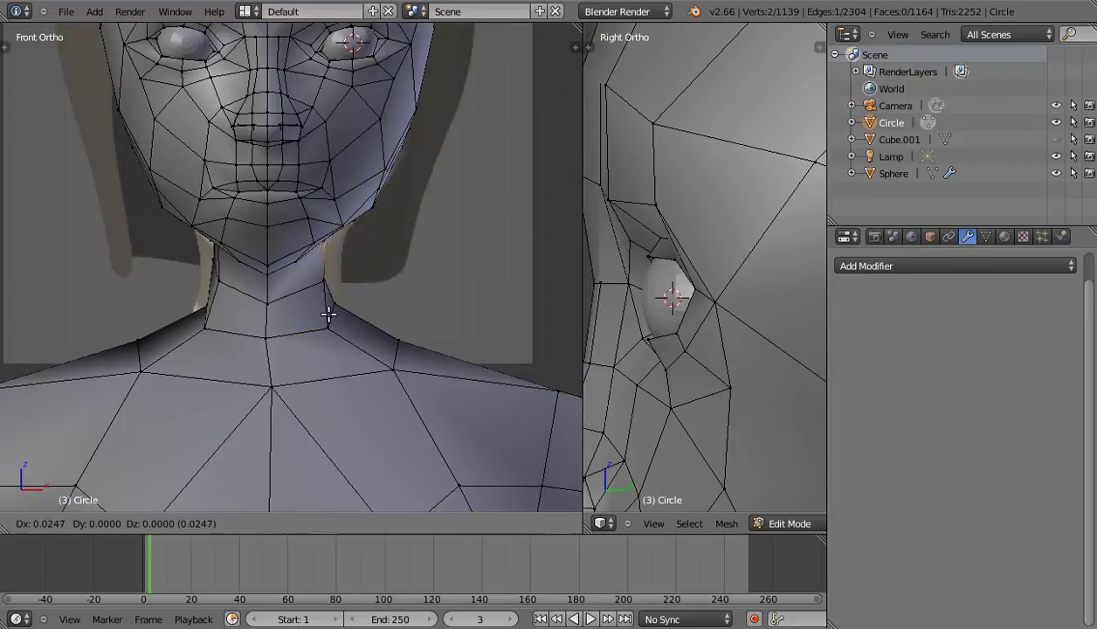
pyautogui.click(315, 310)
pyautogui.moveTo(233, 277)
pyautogui.mouseDown(button='middle')
pyautogui.moveTo(254, 286)
pyautogui.moveTo(269, 252)
pyautogui.mouseUp(button='middle')
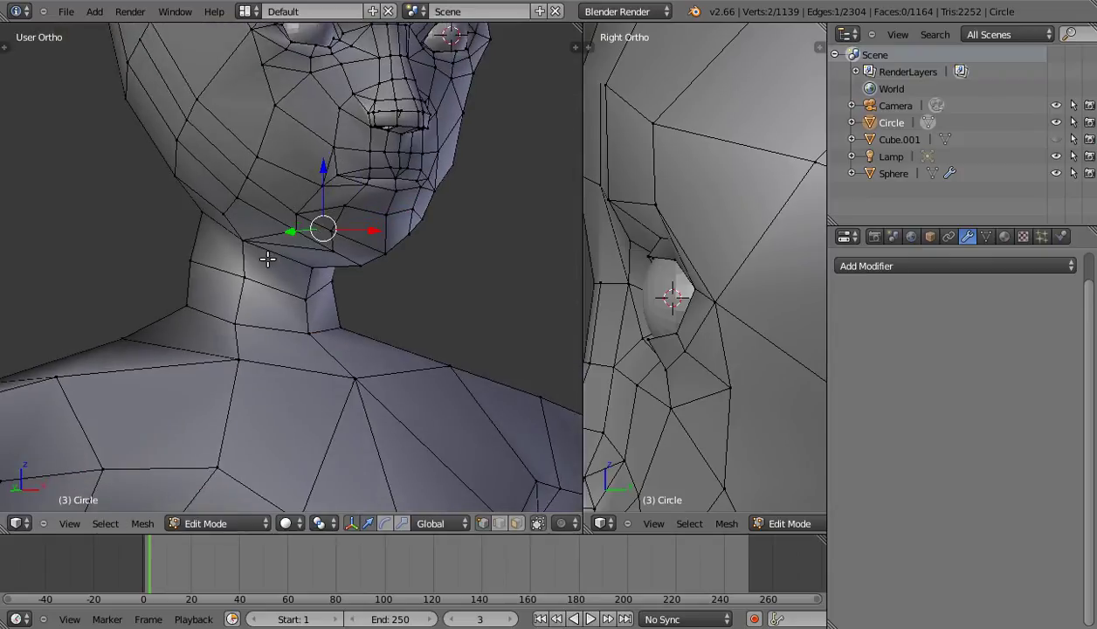
pyautogui.press('KP_1')
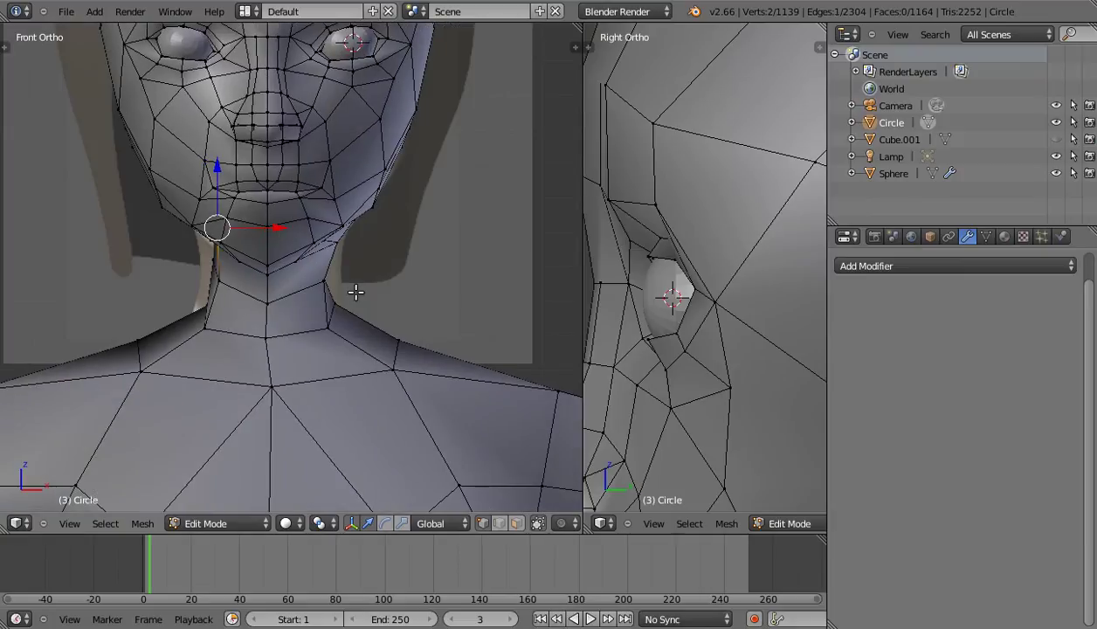
pyautogui.press('g')
pyautogui.rightClick(230, 354)
# Move a neck vertex below the jaw slightly to the right.
pyautogui.moveTo(303, 337)
pyautogui.mouseDown(button='middle')
pyautogui.moveTo(328, 290)
pyautogui.moveTo(304, 332)
pyautogui.mouseUp(button='middle')
pyautogui.rightClick(328, 289)
pyautogui.keyDown('shift'); pyautogui.rightClick(330, 264); pyautogui.keyUp('shift')
pyautogui.press('KP_1')
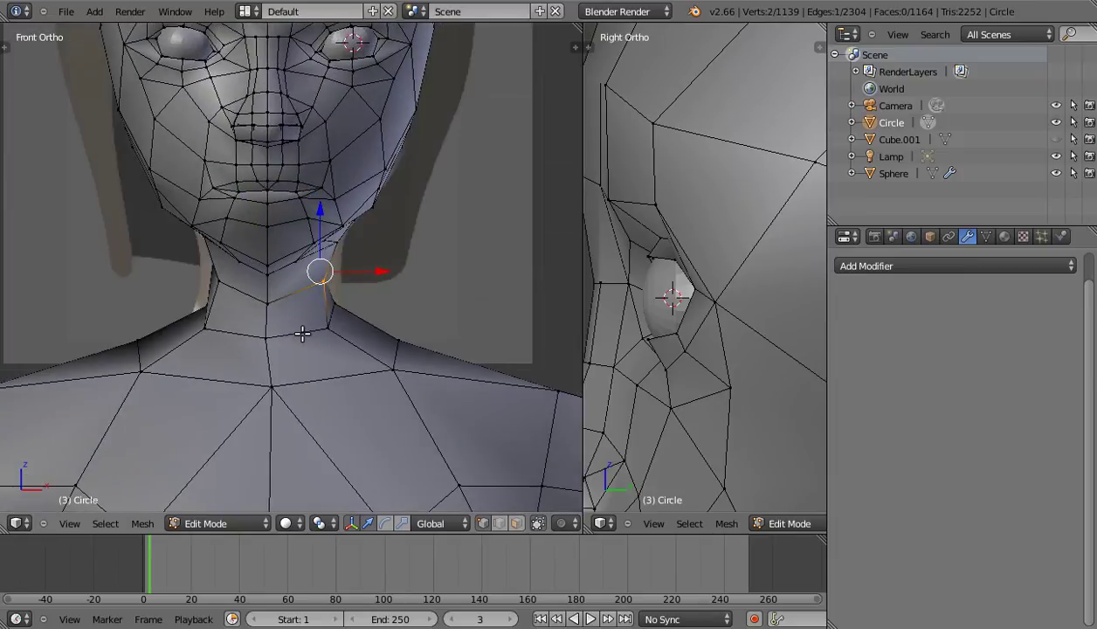
pyautogui.press('g')
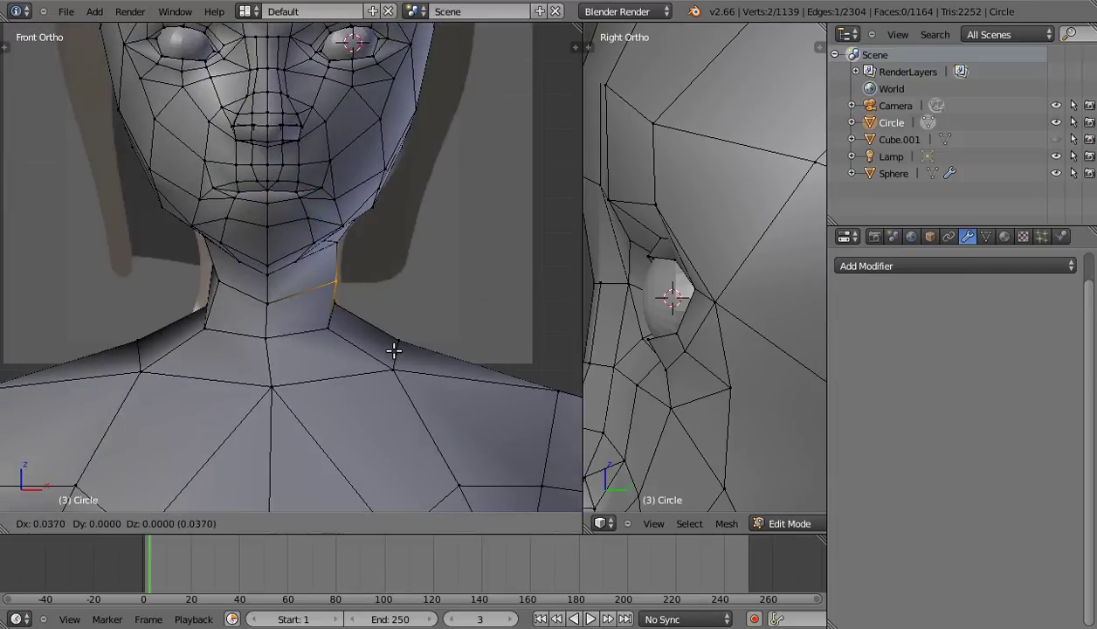
pyautogui.rightClick(389, 348)
pyautogui.rightClick(330, 328)
pyautogui.press('g')
pyautogui.rightClick(364, 302)
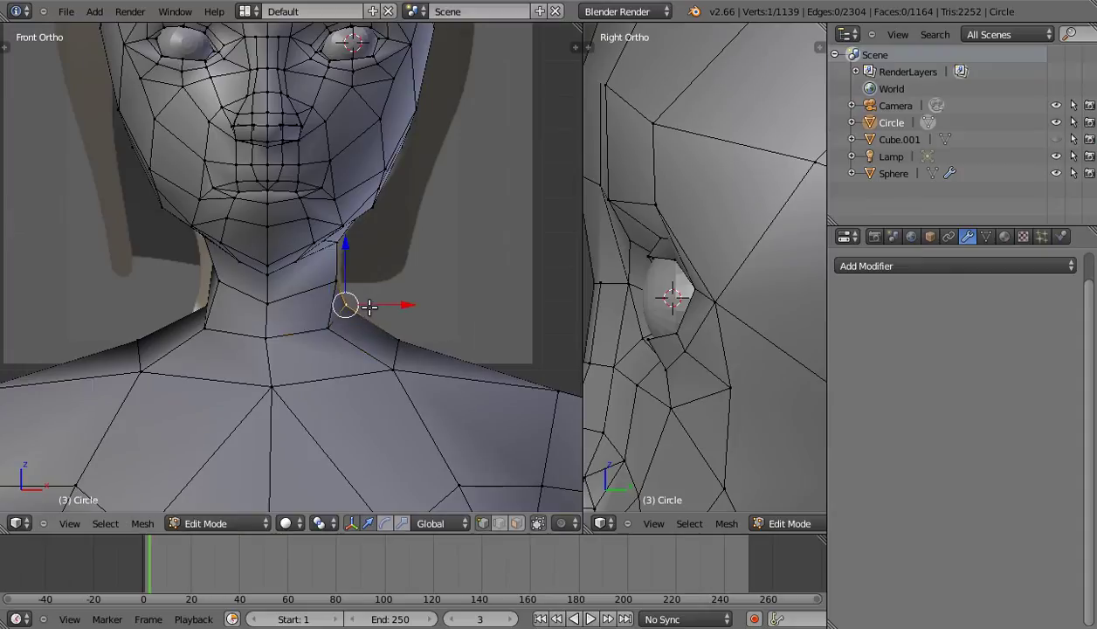
pyautogui.press('g')
pyautogui.click(361, 337)
# Nudge the left-side neck vertex, then move a pair of neck vertices upward.
pyautogui.keyDown('shift'); pyautogui.rightClick(205, 318); pyautogui.keyUp('shift')
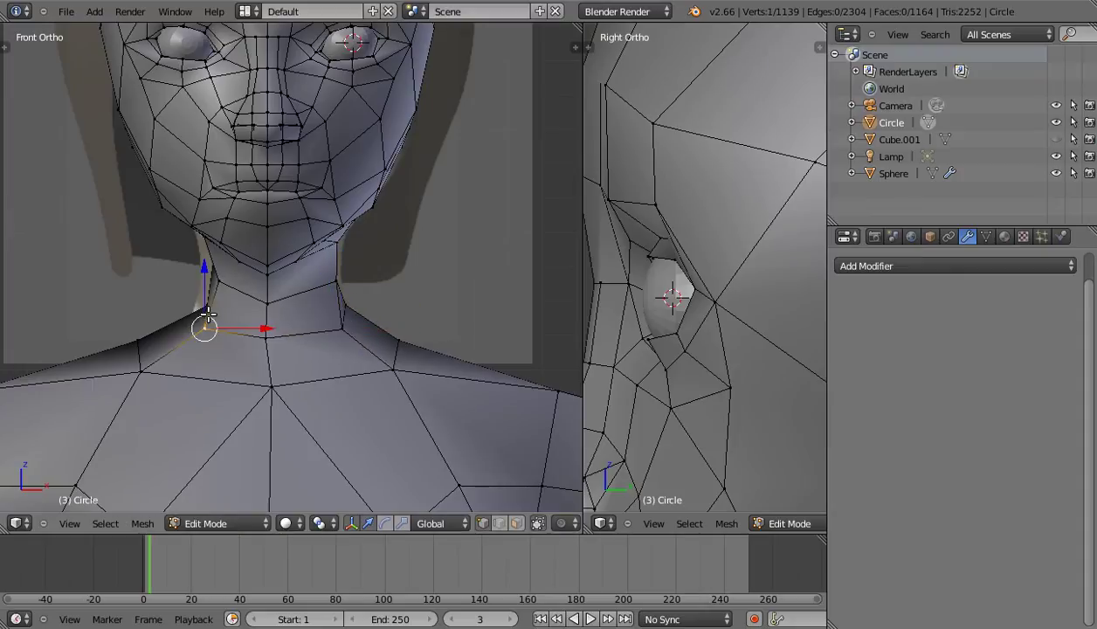
pyautogui.press('g')
pyautogui.click(256, 336)
pyautogui.rightClick(245, 309)
pyautogui.moveTo(245, 308); pyautogui.dragTo(265, 305, button='middle')
pyautogui.keyDown('shift'); pyautogui.rightClick(211, 276); pyautogui.keyUp('shift')
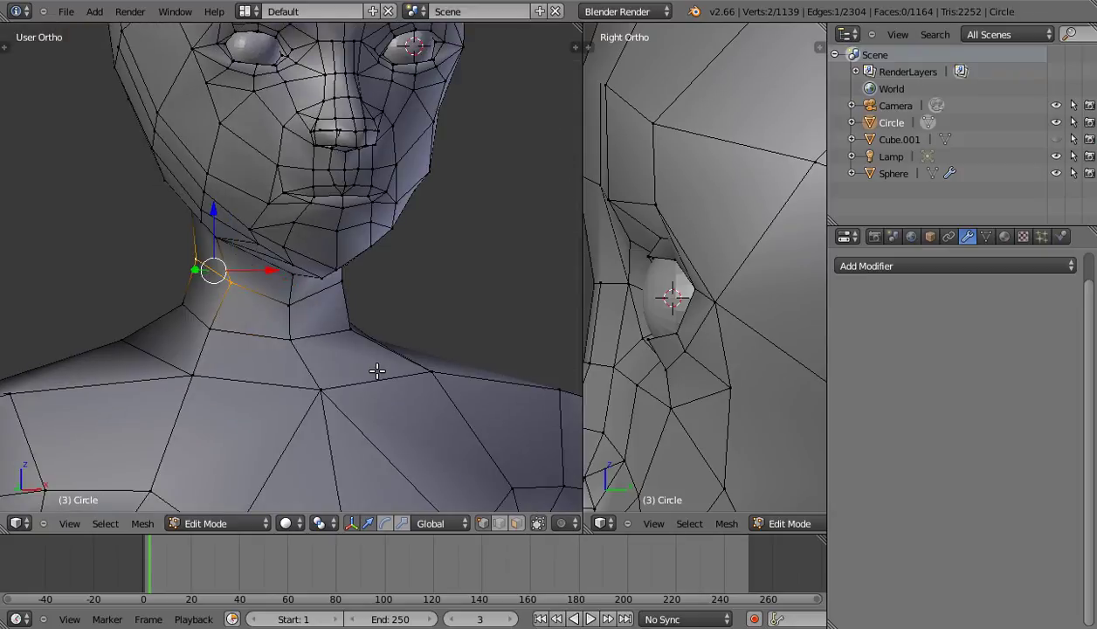
pyautogui.press('KP_1')
pyautogui.press('g')
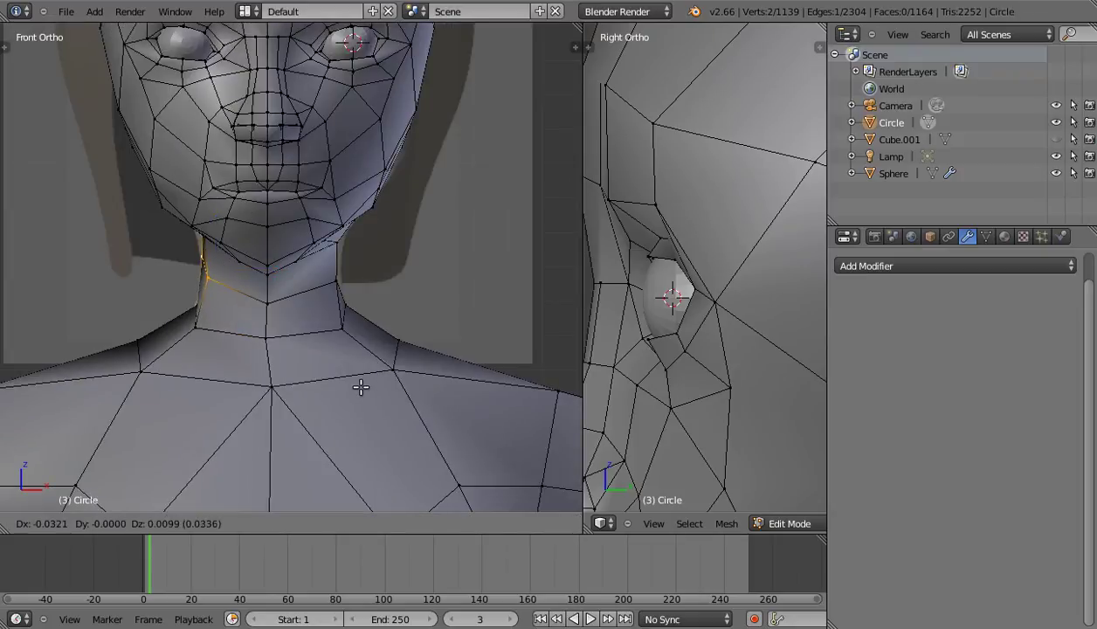
pyautogui.click(359, 385)
pyautogui.moveTo(295, 338); pyautogui.dragTo(321, 288, button='middle')
pyautogui.press('g')
pyautogui.click(245, 230)
# Move the right-side jaw vertex slightly right and settle it into place.
pyautogui.press('KP_1')
pyautogui.press('g')
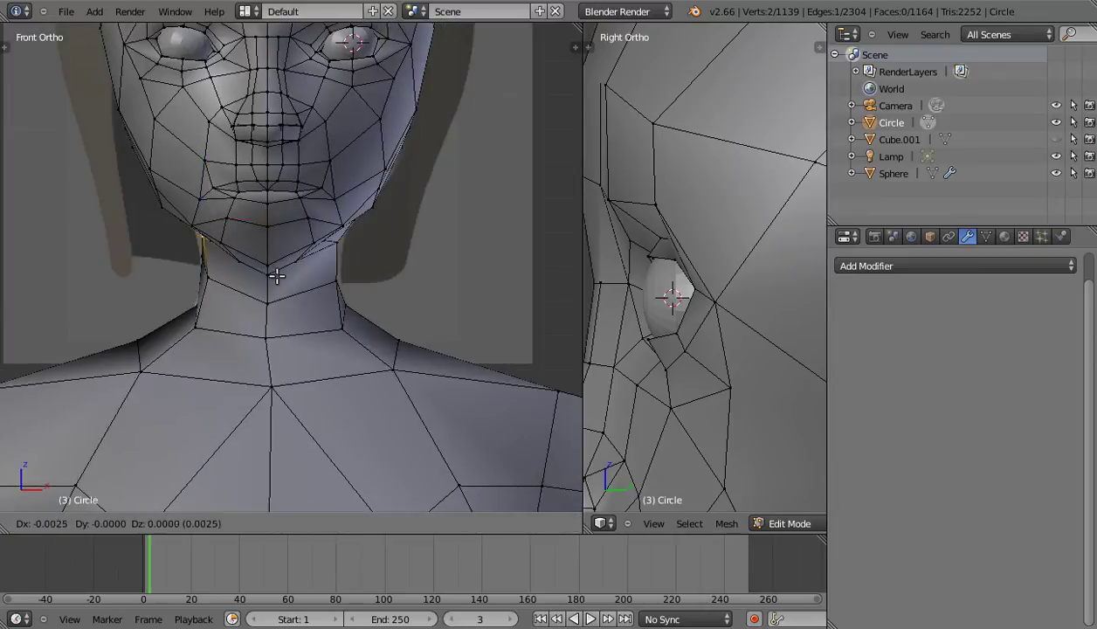
pyautogui.rightClick(271, 271)
pyautogui.rightClick(336, 246)
pyautogui.press('g')
pyautogui.click(384, 251)
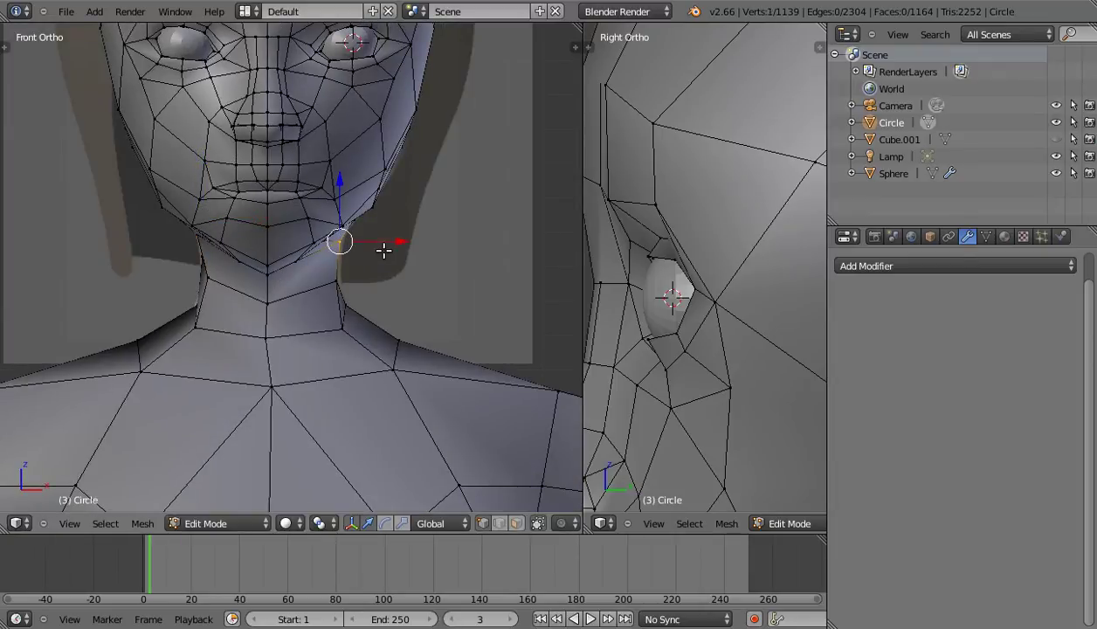
pyautogui.moveTo(302, 323)
pyautogui.mouseDown(button='middle')
pyautogui.moveTo(455, 325)
pyautogui.moveTo(256, 318)
pyautogui.moveTo(254, 264)
pyautogui.moveTo(270, 403)
pyautogui.moveTo(282, 391)
pyautogui.moveTo(52, 373)
pyautogui.moveTo(143, 362)
pyautogui.moveTo(37, 386)
pyautogui.moveTo(197, 306)
pyautogui.mouseUp(button='middle')
pyautogui.press('g')
pyautogui.click(251, 378)
# Line up the neck vertex on the opposite side, then zoom out in front view.
pyautogui.rightClick(245, 280)
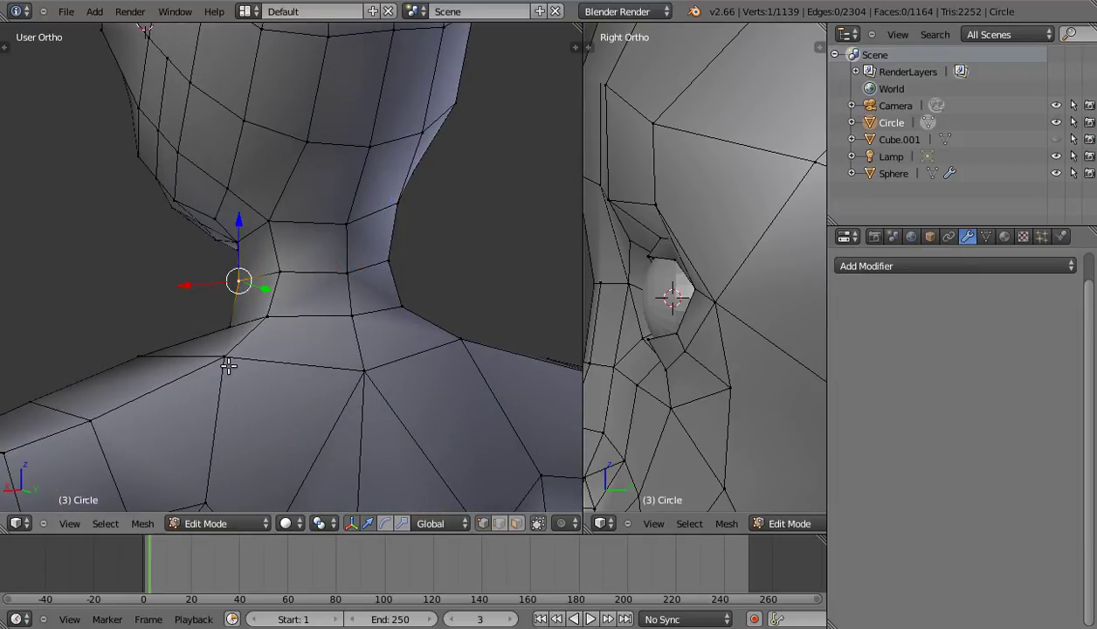
pyautogui.press('g')
pyautogui.click(225, 367)
pyautogui.moveTo(225, 367); pyautogui.dragTo(399, 374, button='middle')
pyautogui.press('KP_1')
pyautogui.scroll(-2, 362, 374)
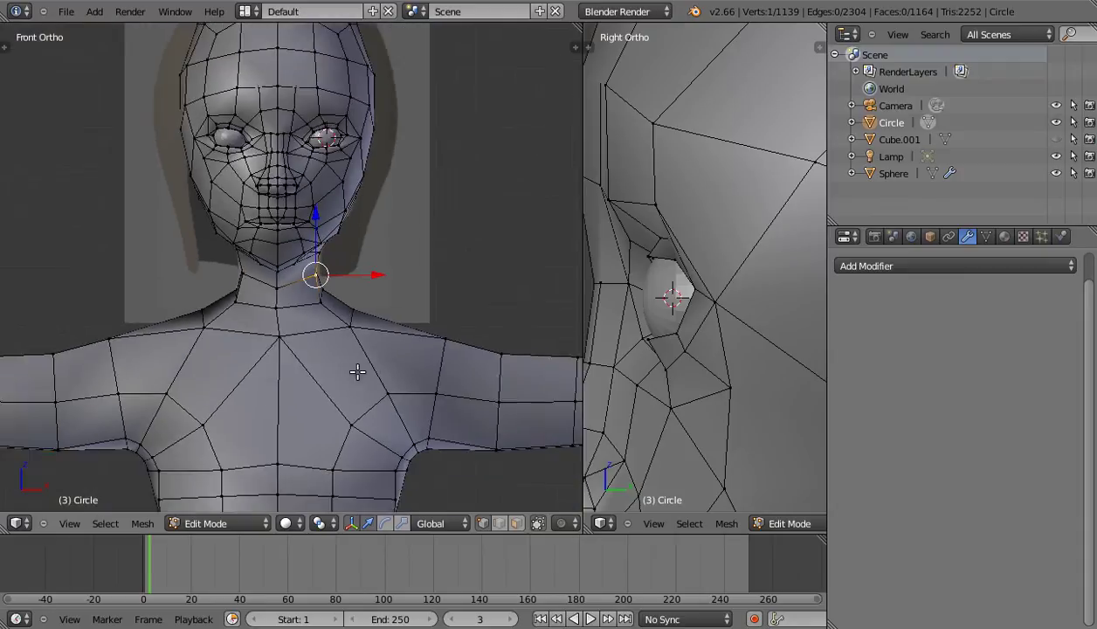
pyautogui.scroll(-2, 350, 367)
pyautogui.scroll(-1, 284, 313)
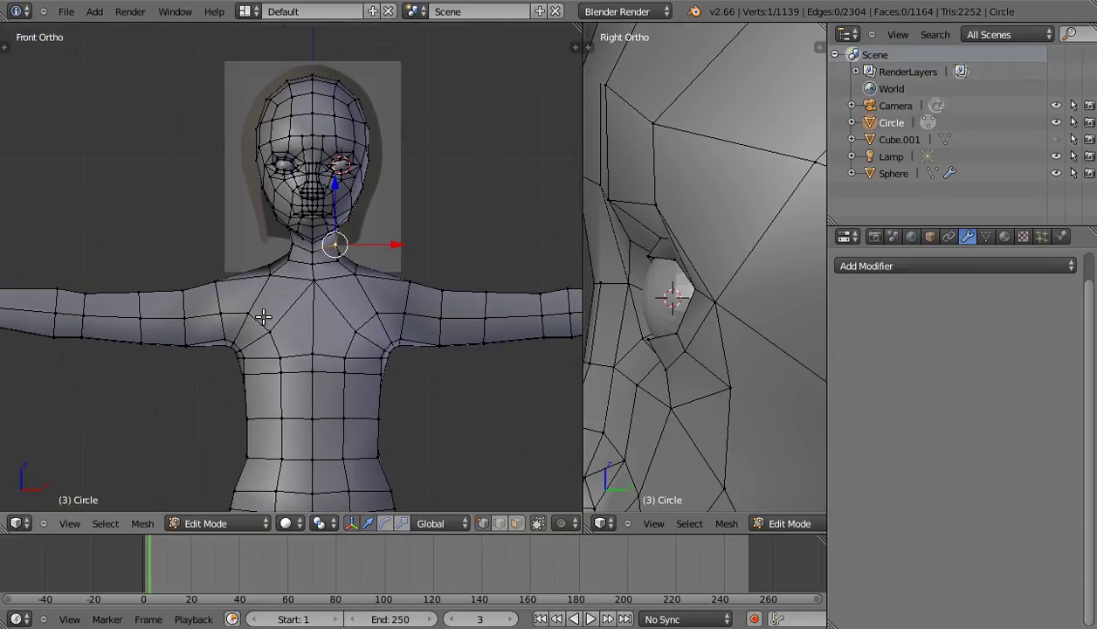
# Return to Object Mode and reveal the hidden Cube.001 mesh with Alt+H.
pyautogui.press('Tab')
pyautogui.scroll(-3, 301, 311)
pyautogui.scroll(1, 303, 311)
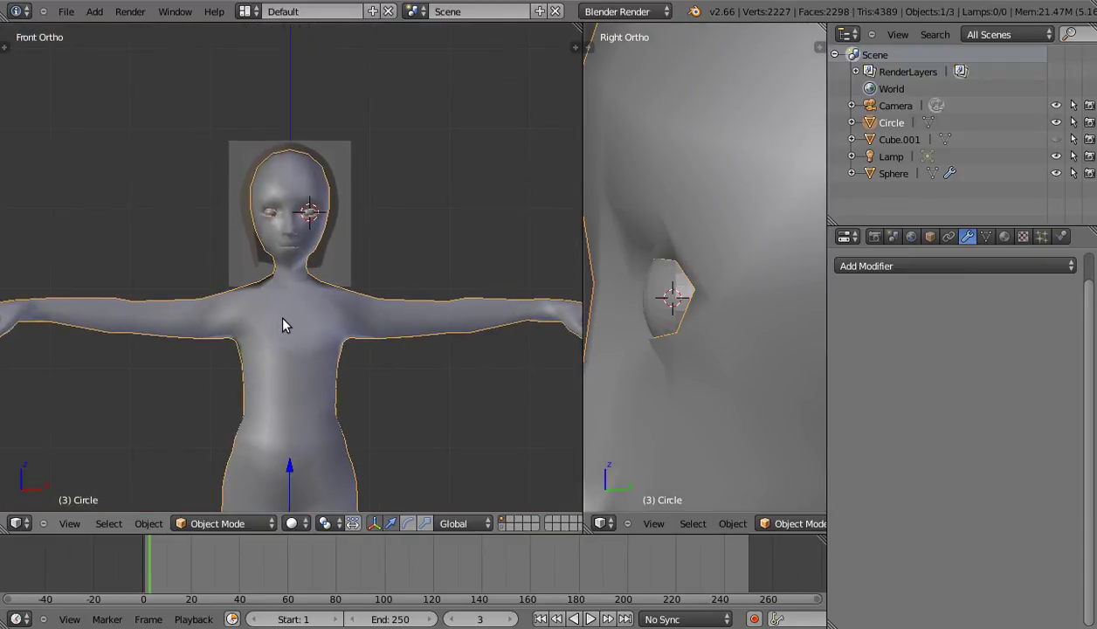
pyautogui.moveTo(305, 316); pyautogui.dragTo(253, 319, button='middle')
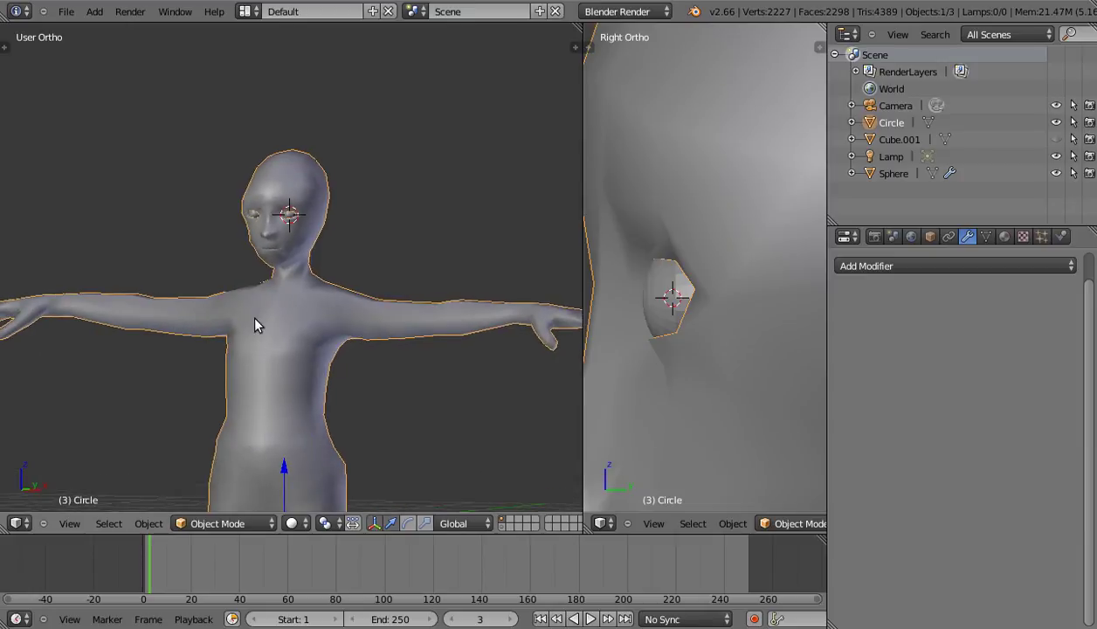
pyautogui.hotkey('alt', 'h')
pyautogui.scroll(-1, 249, 322)
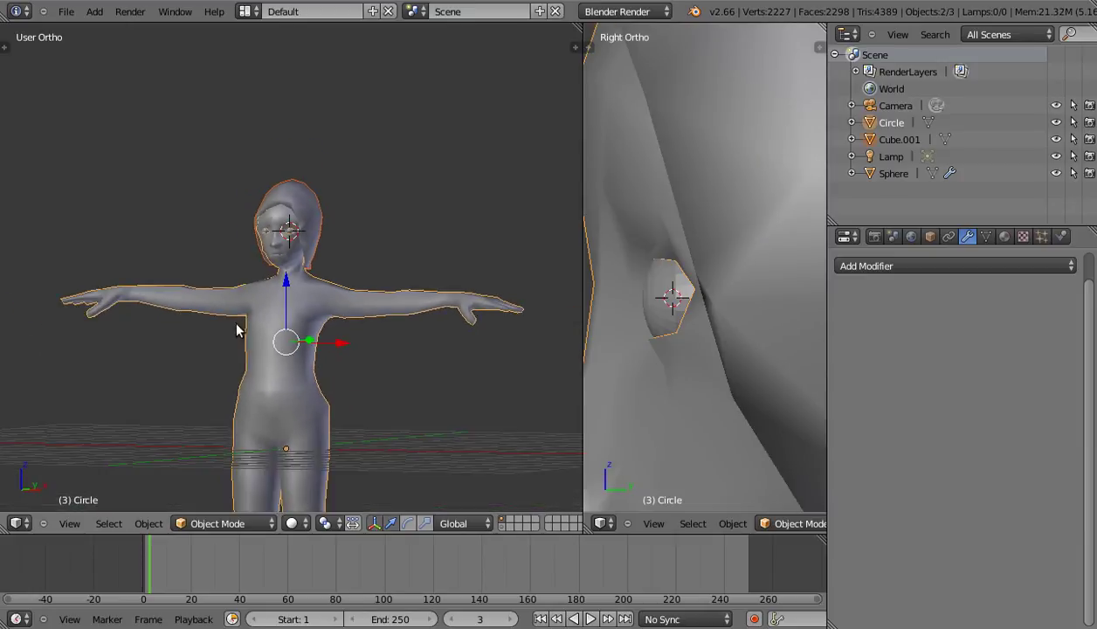
pyautogui.scroll(1, 262, 310)
pyautogui.press('KP_1')
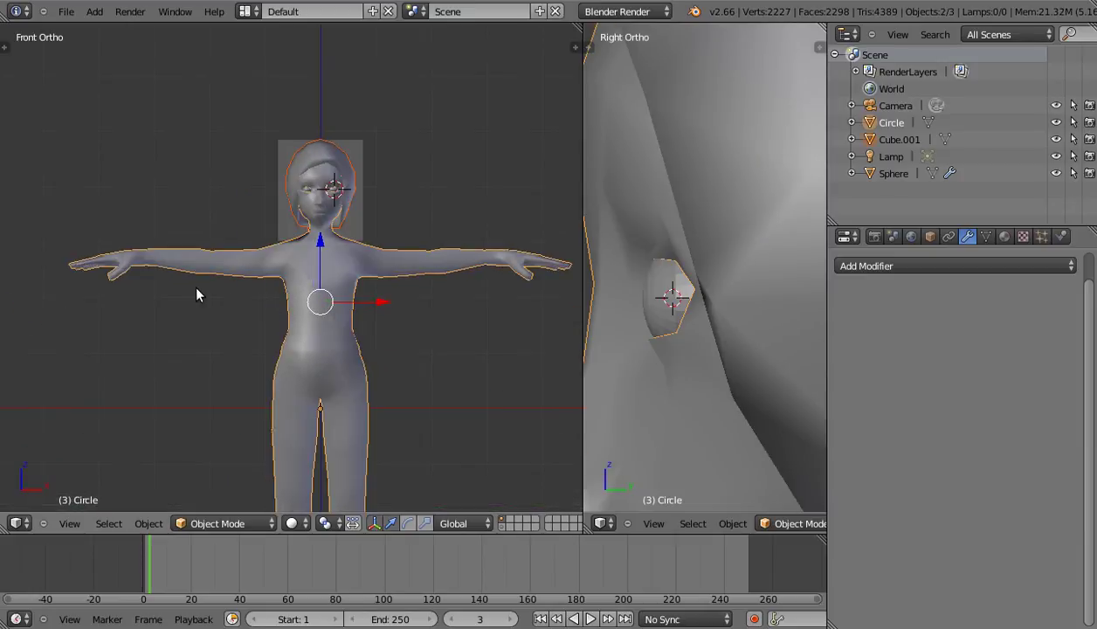
pyautogui.scroll(2, 253, 314)
pyautogui.scroll(-2, 297, 358)
pyautogui.keyDown('shift'); pyautogui.moveTo(379, 348); pyautogui.dragTo(365, 324, button='middle'); pyautogui.keyUp('shift')
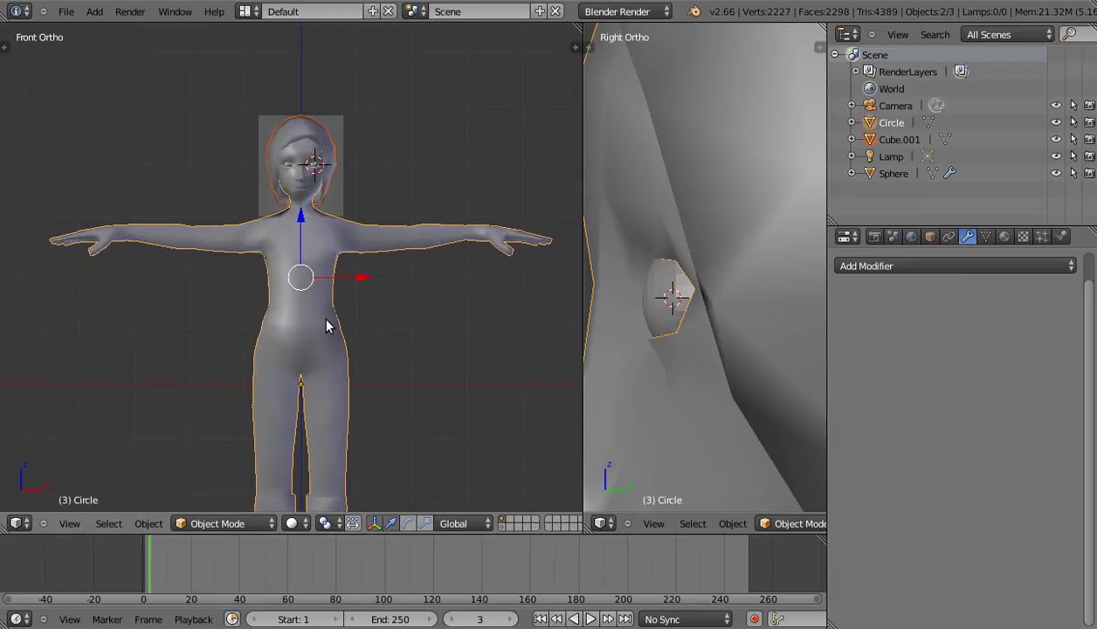
# Apply Flat shading to the character from the Tool Shelf.
pyautogui.press('t')
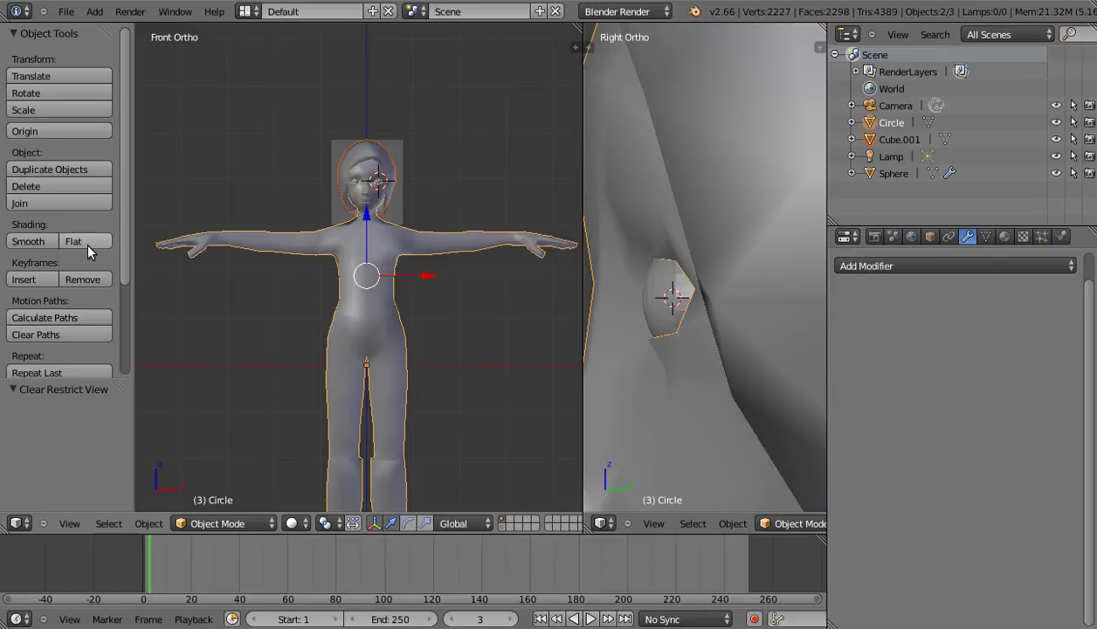
pyautogui.click(77, 241)
pyautogui.press('t')
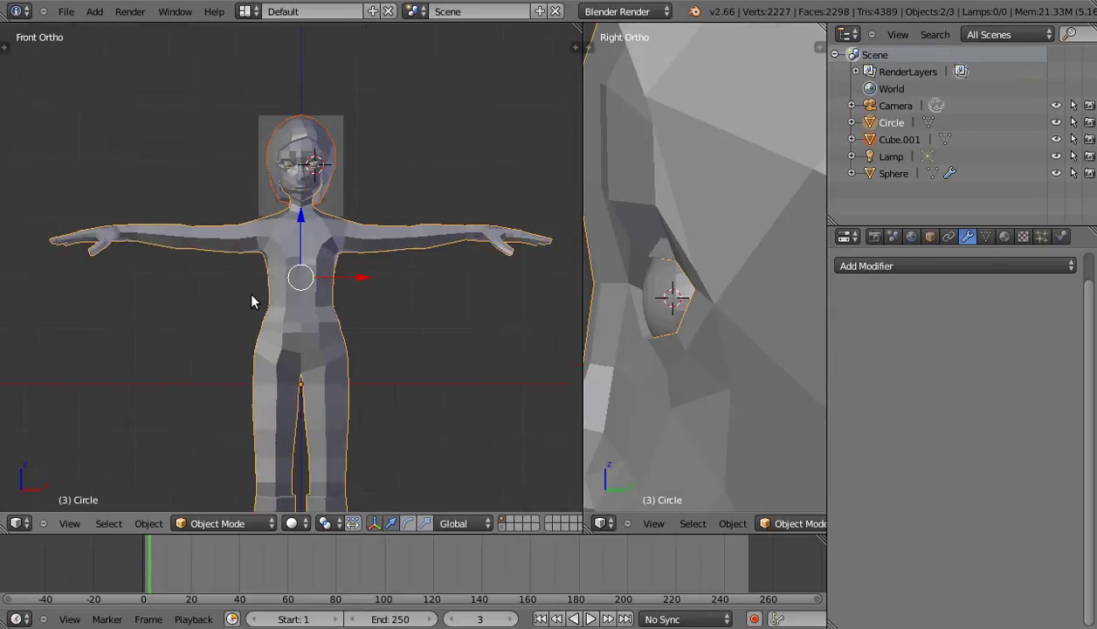
pyautogui.scroll(1, 253, 304)
pyautogui.scroll(1, 264, 304)
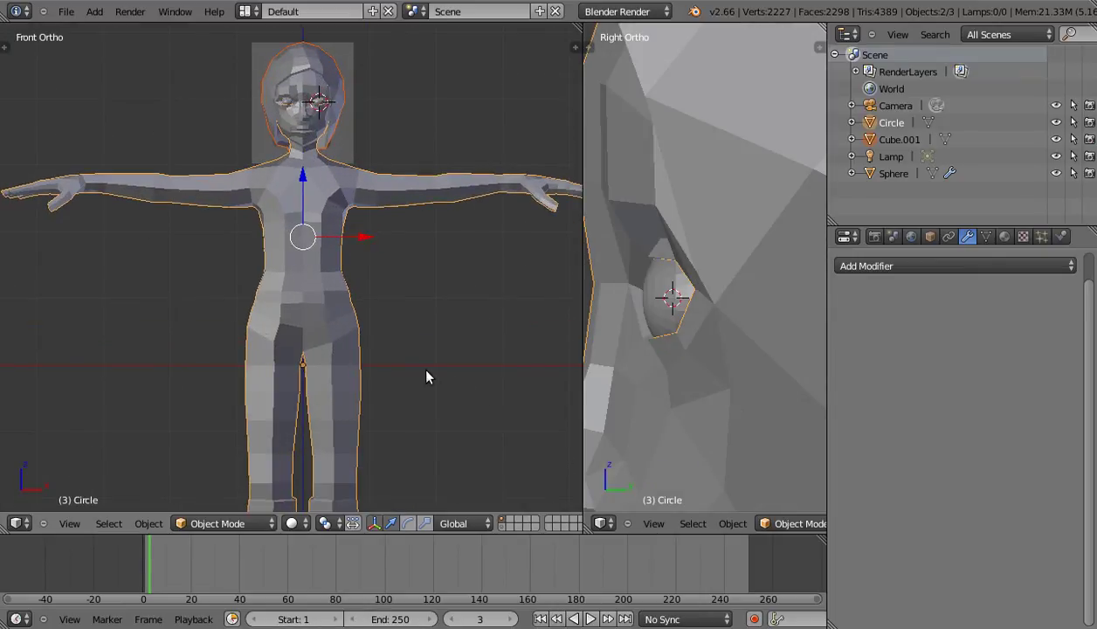
pyautogui.press('n')
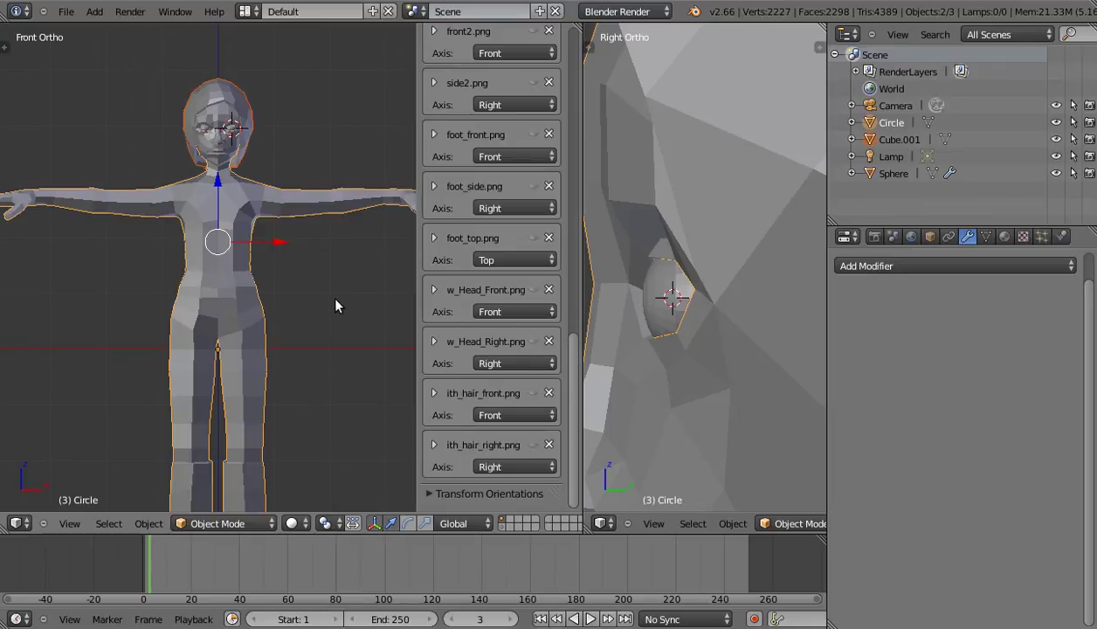
pyautogui.press('n')
pyautogui.scroll(-1, 282, 294)
pyautogui.scroll(-1, 295, 276)
pyautogui.moveTo(348, 313)
pyautogui.mouseDown(button='middle')
pyautogui.moveTo(384, 330)
pyautogui.moveTo(356, 330)
pyautogui.mouseUp(button='middle')
# Toggle between Edit and Object Mode while framing the figure in view.
pyautogui.press('Tab')
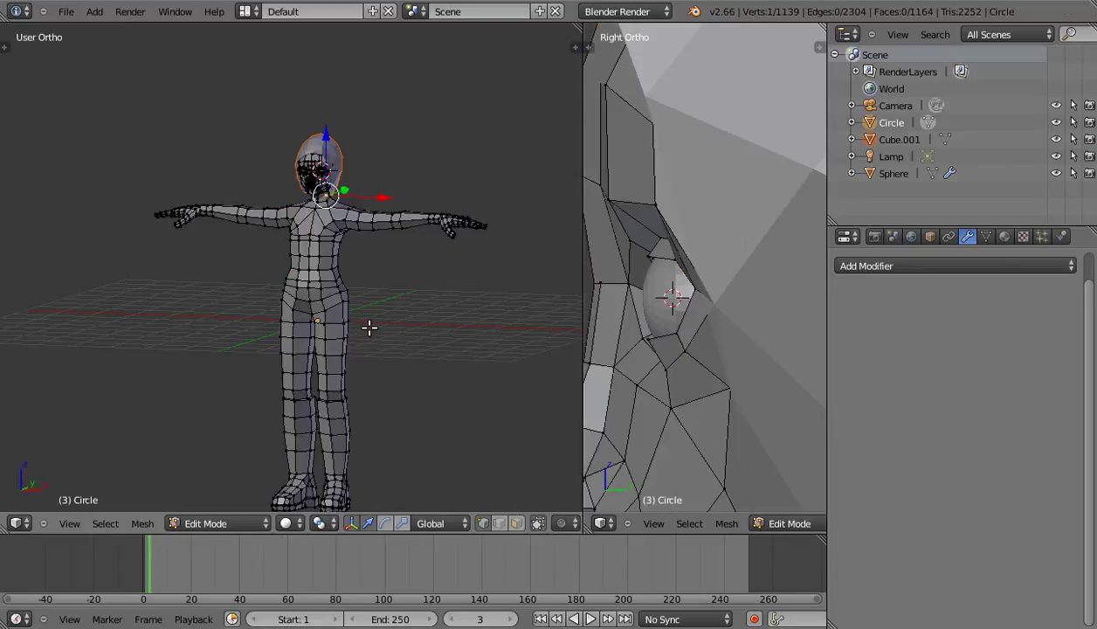
pyautogui.press('Tab')
pyautogui.keyDown('shift'); pyautogui.moveTo(346, 280); pyautogui.dragTo(359, 337, button='middle'); pyautogui.keyUp('shift')
pyautogui.scroll(2, 367, 348)
pyautogui.scroll(1, 375, 335)
pyautogui.press('Tab')
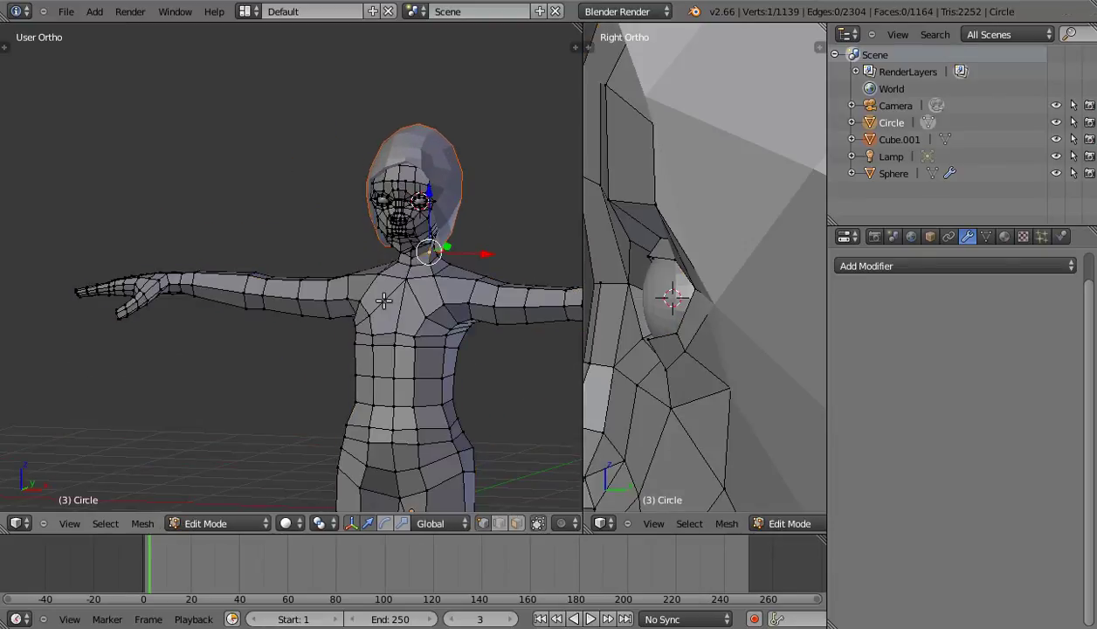
pyautogui.press('Tab')
pyautogui.press('Tab')
pyautogui.press('Tab')
# Select Cube.001 and the Circle body and join them with Ctrl+J.
pyautogui.keyDown('shift'); pyautogui.rightClick(398, 294); pyautogui.keyUp('shift')
pyautogui.keyDown('shift'); pyautogui.rightClick(411, 320); pyautogui.keyUp('shift')
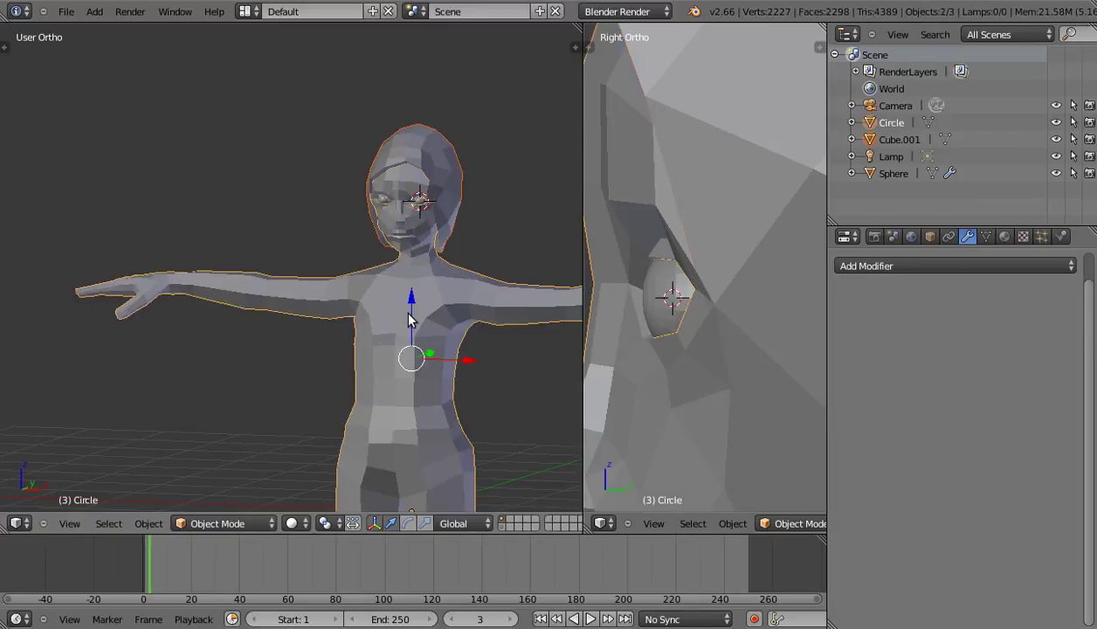
pyautogui.hotkey('ctrl', 'j')
pyautogui.moveTo(417, 334); pyautogui.dragTo(314, 397, button='middle')
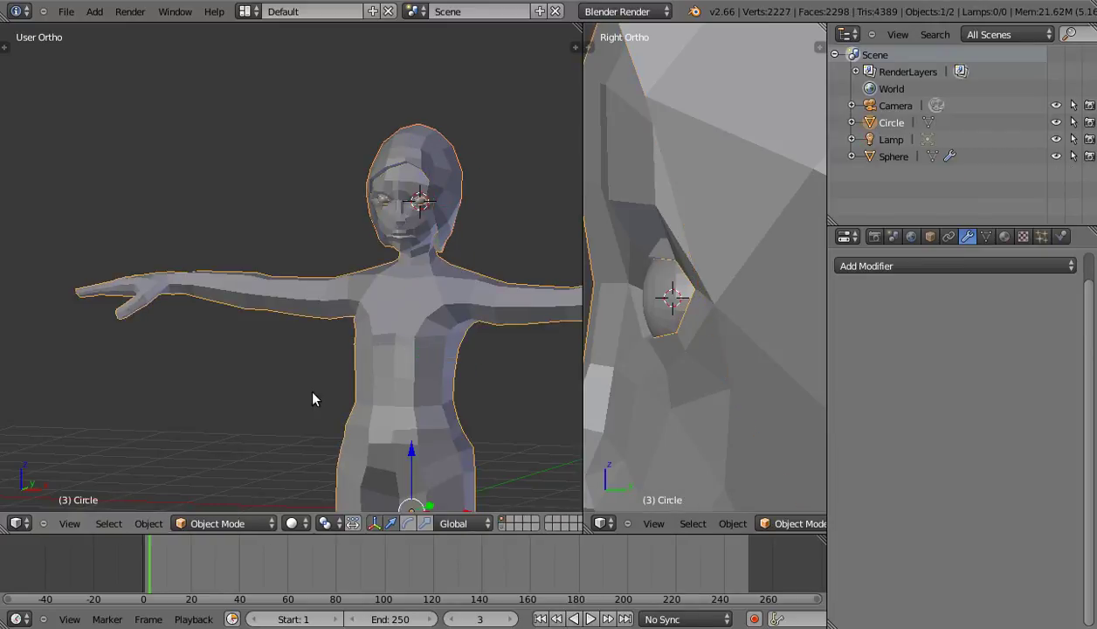
pyautogui.scroll(-2, 342, 350)
pyautogui.scroll(3, 378, 305)
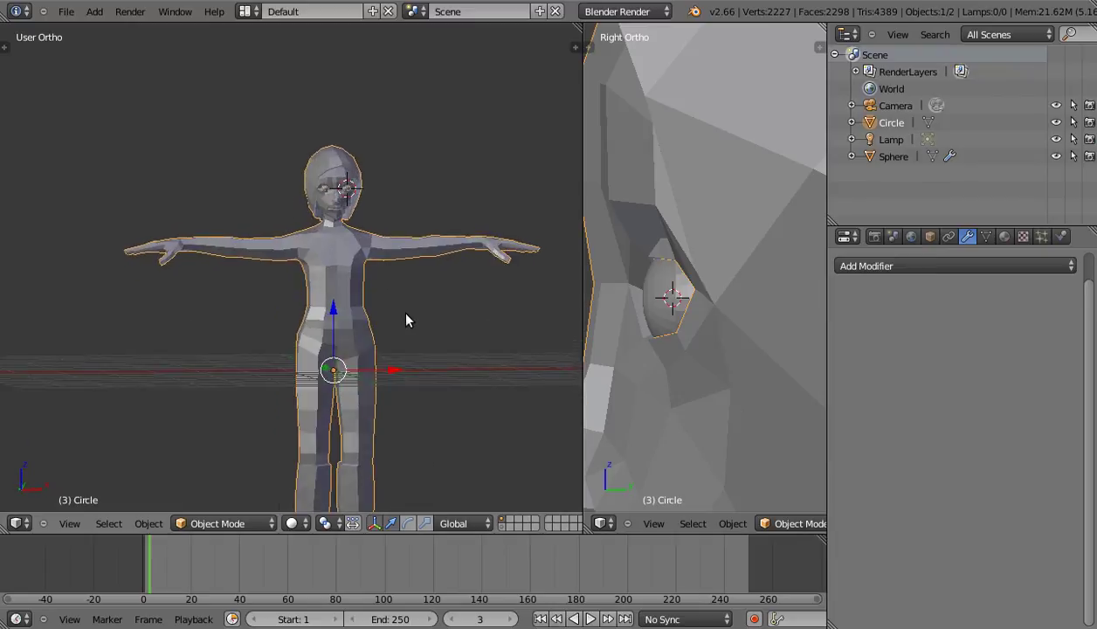
# Inspect the joined mesh in Edit Mode, orbiting around the feet, legs, arm and hand.
pyautogui.press('Tab')
pyautogui.moveTo(421, 311)
pyautogui.mouseDown(button='middle')
pyautogui.moveTo(325, 330)
pyautogui.moveTo(347, 445)
pyautogui.moveTo(341, 341)
pyautogui.mouseUp(button='middle')
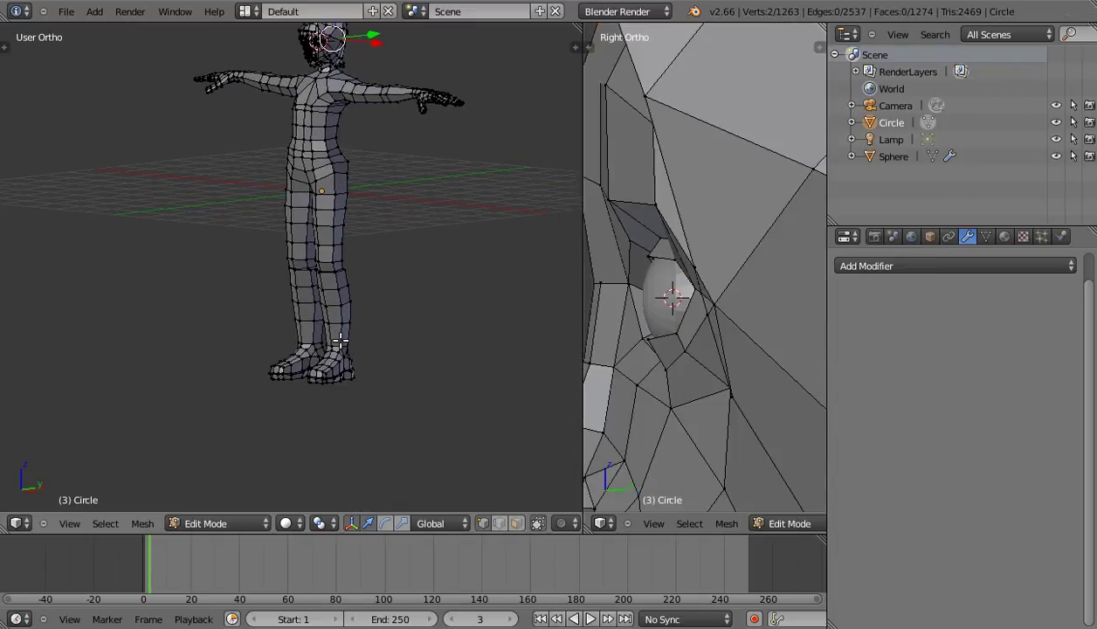
pyautogui.scroll(3, 320, 424)
pyautogui.moveTo(340, 415); pyautogui.dragTo(296, 382, button='middle')
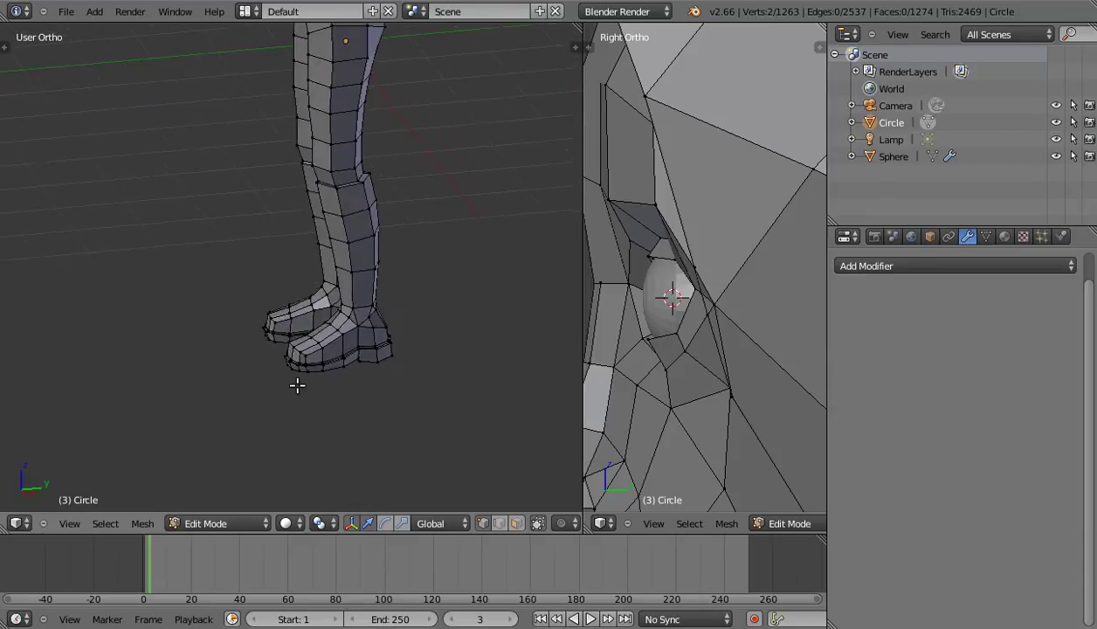
pyautogui.scroll(3, 340, 382)
pyautogui.moveTo(387, 284)
pyautogui.mouseDown(button='middle')
pyautogui.moveTo(357, 295)
pyautogui.moveTo(350, 250)
pyautogui.moveTo(418, 132)
pyautogui.moveTo(189, 326)
pyautogui.mouseUp(button='middle')
pyautogui.scroll(3, 368, 324)
pyautogui.scroll(-2, 367, 324)
pyautogui.moveTo(343, 372)
pyautogui.mouseDown(button='middle')
pyautogui.moveTo(318, 436)
pyautogui.moveTo(318, 396)
pyautogui.moveTo(243, 339)
pyautogui.moveTo(327, 362)
pyautogui.moveTo(262, 355)
pyautogui.moveTo(351, 334)
pyautogui.moveTo(296, 345)
pyautogui.mouseUp(button='middle')
pyautogui.scroll(-2, 327, 362)
pyautogui.scroll(-2, 297, 345)
pyautogui.scroll(1, 361, 314)
pyautogui.scroll(-2, 361, 314)
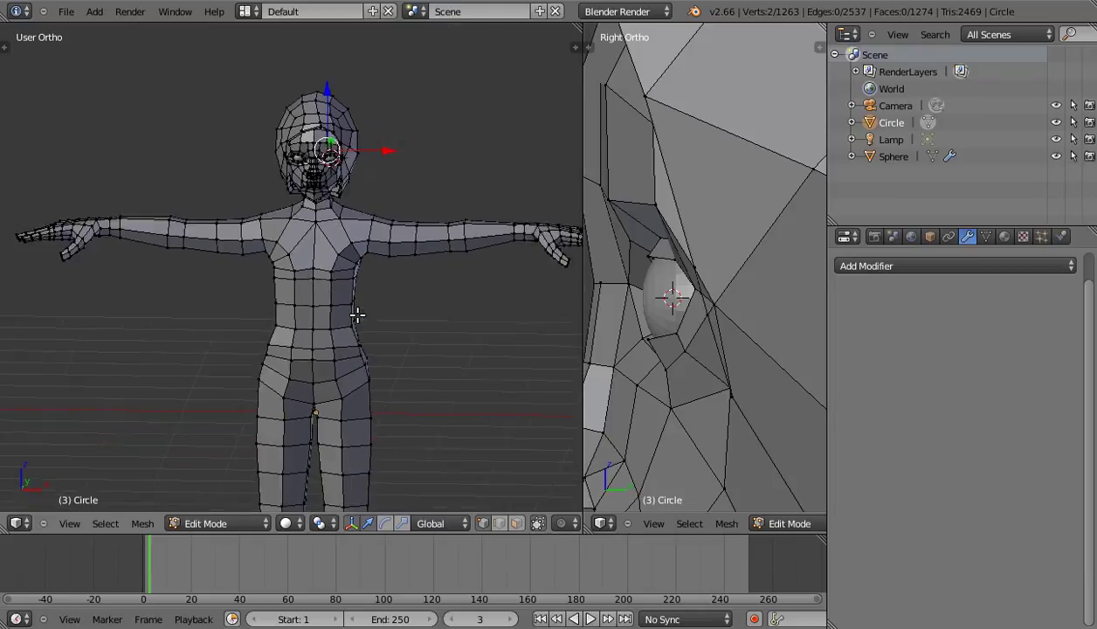